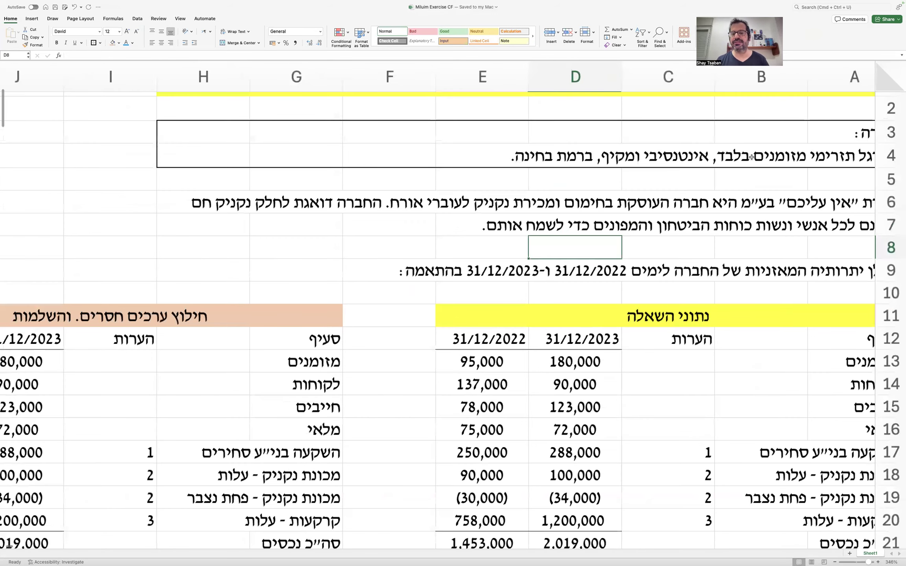
# Step: Review the exercise's company description and the introduction to the 31/12/2022 and 31/12/2023 balance sheet data
pyautogui.scroll(2, 729, 179)
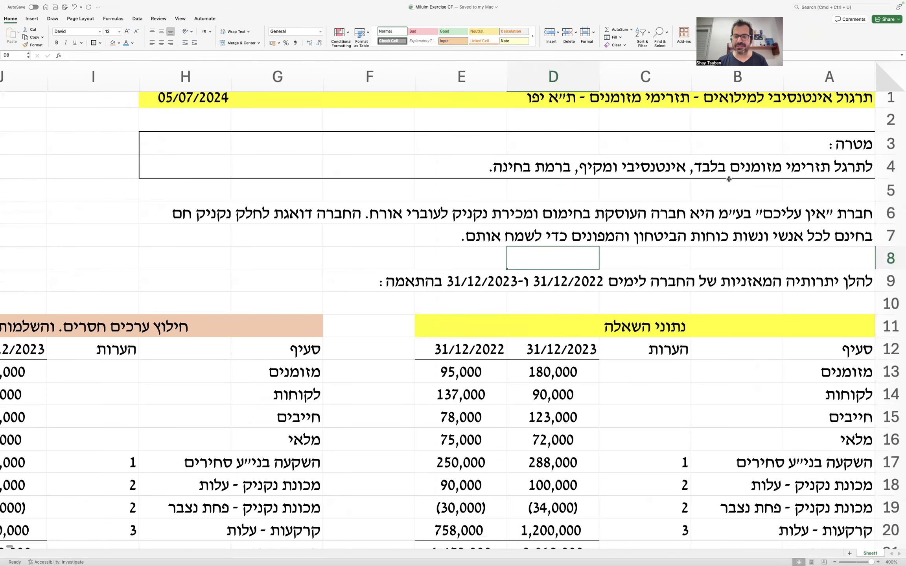
pyautogui.moveTo(826, 221); pyautogui.dragTo(244, 236)
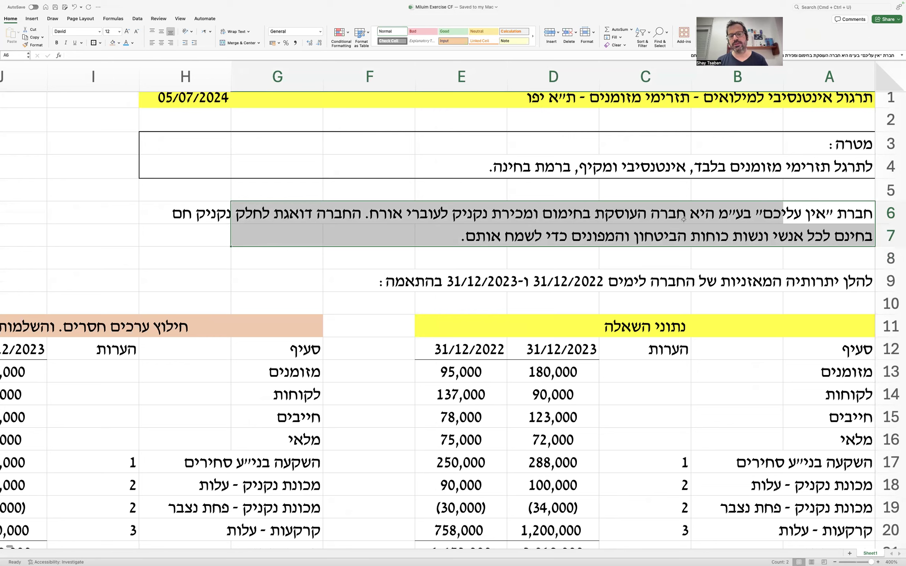
pyautogui.click(683, 246)
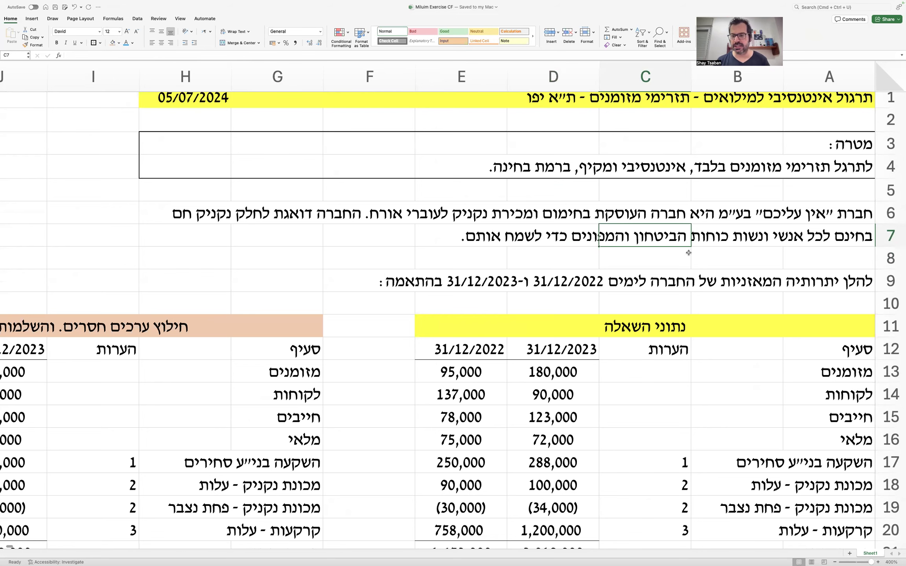
pyautogui.scroll(-5, 689, 253)
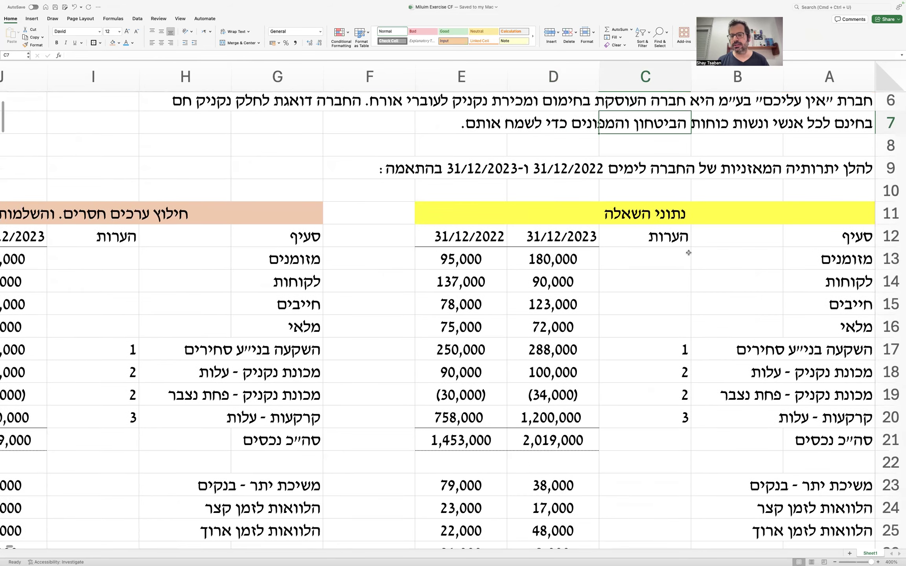
pyautogui.moveTo(828, 156); pyautogui.dragTo(435, 431)
pyautogui.scroll(-5, 436, 431)
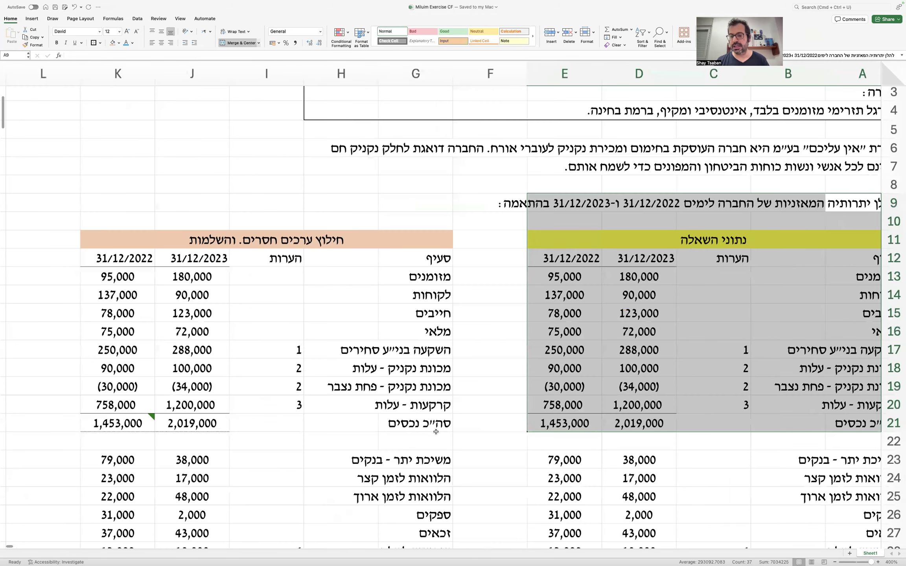
pyautogui.scroll(-3, 582, 283)
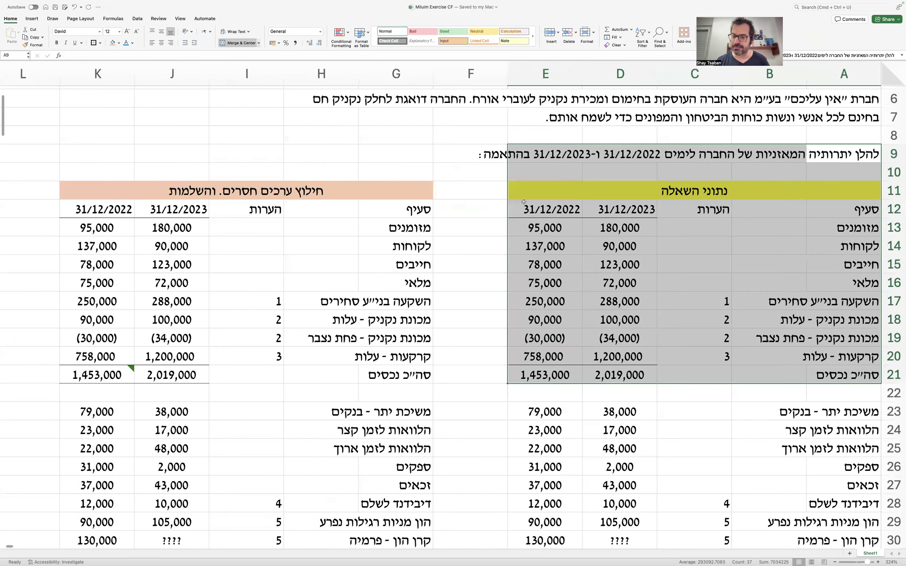
# Step: Center the 31/12/2023 and 31/12/2022 date headers (D12:E12) of the question data table
pyautogui.click(597, 201)
pyautogui.moveTo(597, 201); pyautogui.dragTo(551, 209)
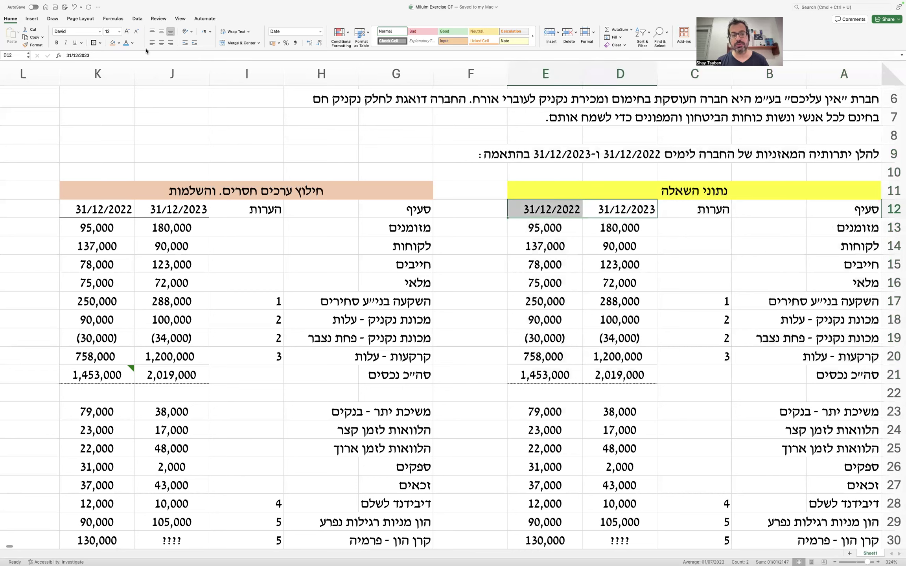
pyautogui.click(161, 43)
pyautogui.click(445, 152)
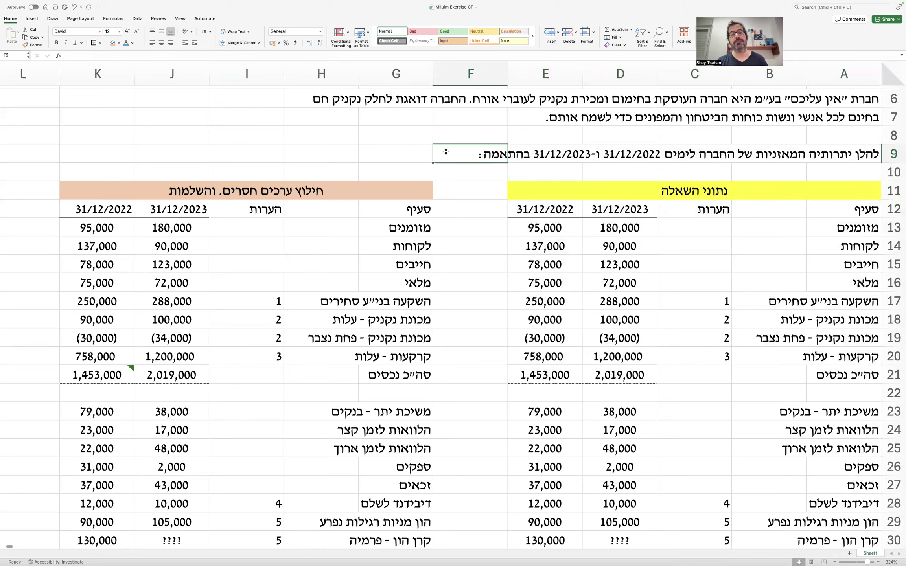
# Step: Center the notes column of the question data table, from its header in C12 down to C32
pyautogui.scroll(-4, 518, 284)
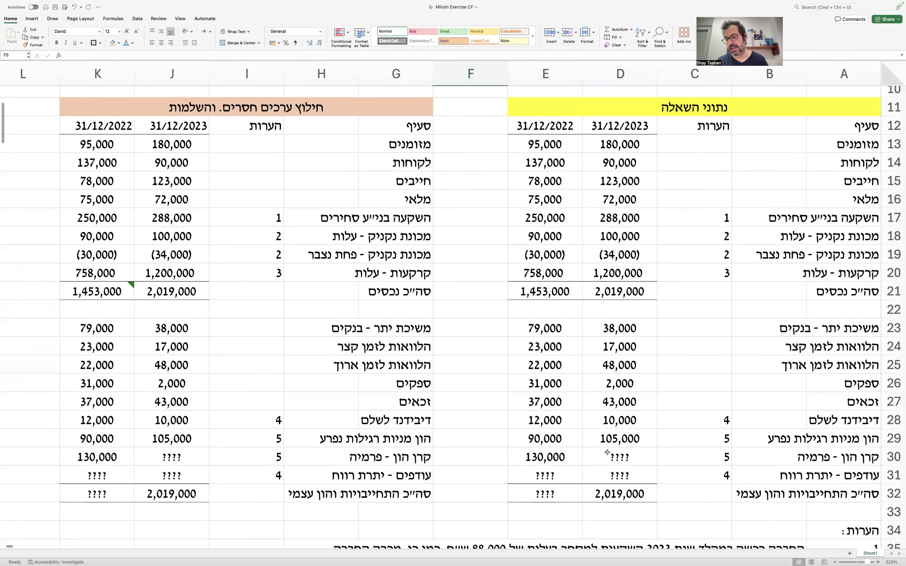
pyautogui.moveTo(855, 143); pyautogui.dragTo(861, 274)
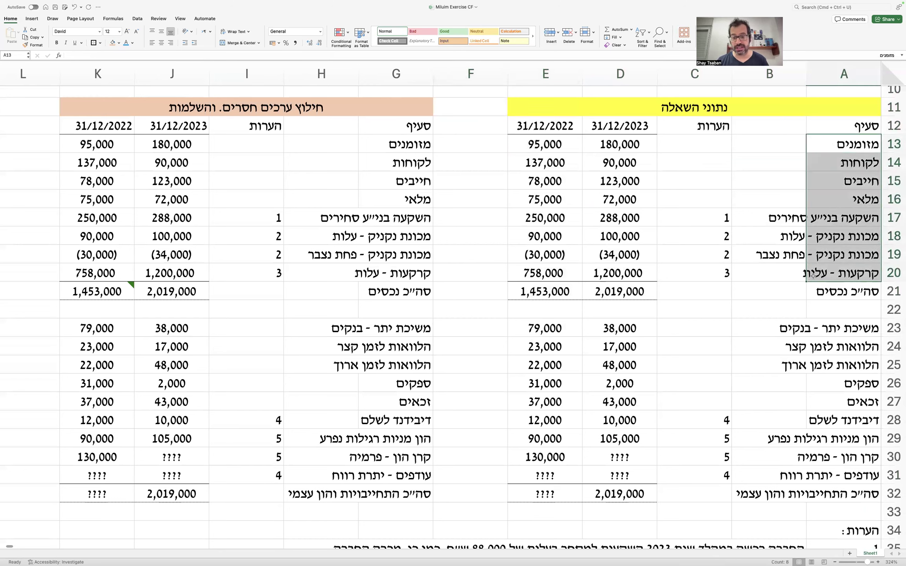
pyautogui.moveTo(845, 334); pyautogui.dragTo(608, 474)
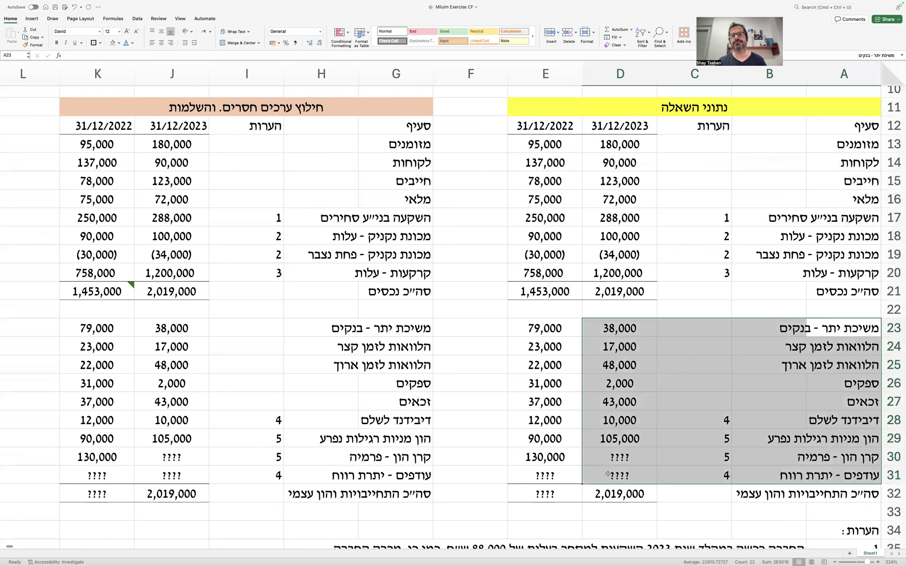
pyautogui.click(638, 241)
pyautogui.click(703, 137)
pyautogui.moveTo(702, 124); pyautogui.dragTo(684, 494)
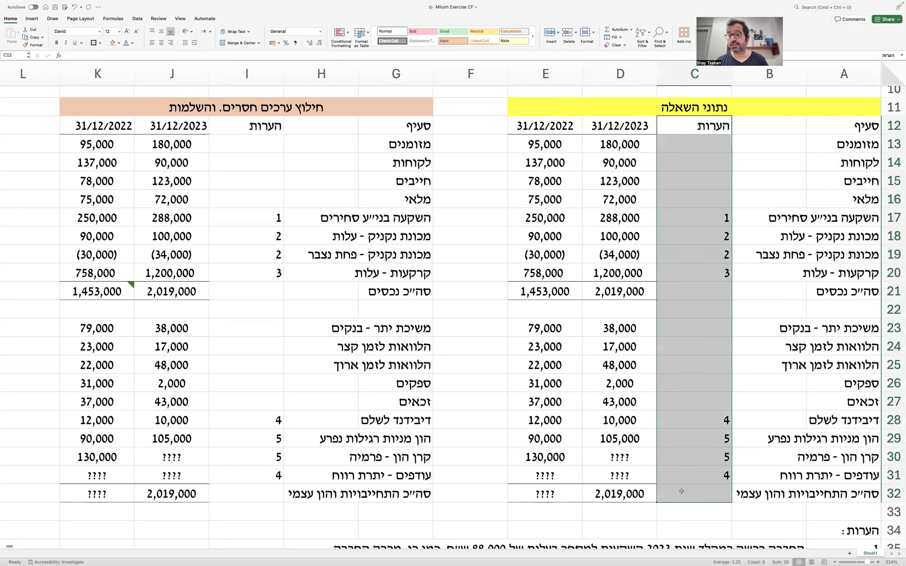
pyautogui.click(161, 43)
pyautogui.click(482, 275)
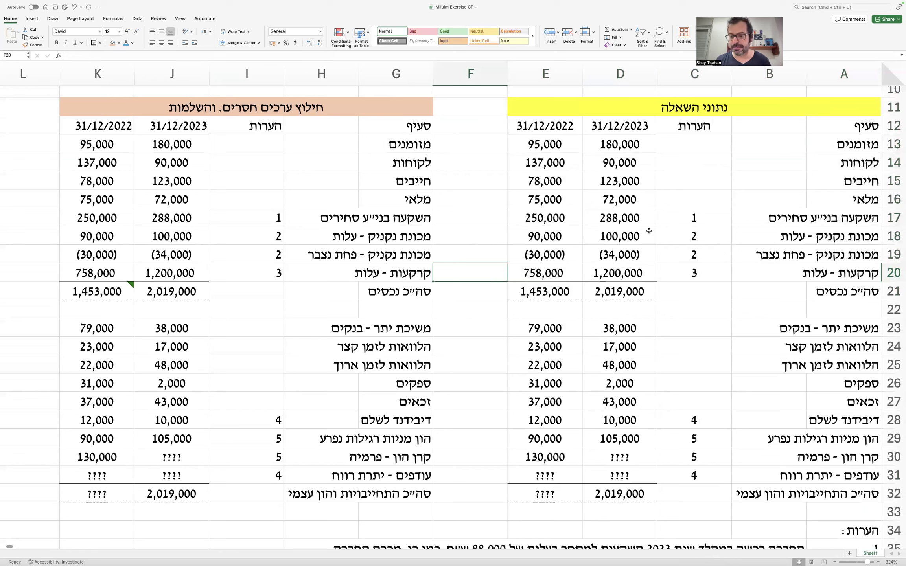
# Step: Examine the numbered notes and compare the 2022 and 2023 balances of customers, receivables, inventory and securities in the question data table
pyautogui.moveTo(668, 214); pyautogui.dragTo(668, 271)
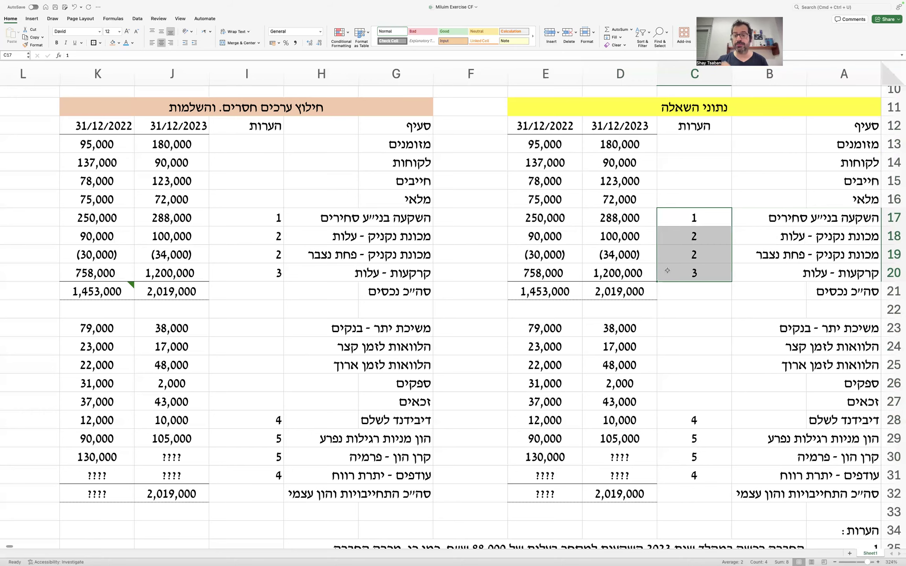
pyautogui.scroll(-6, 667, 271)
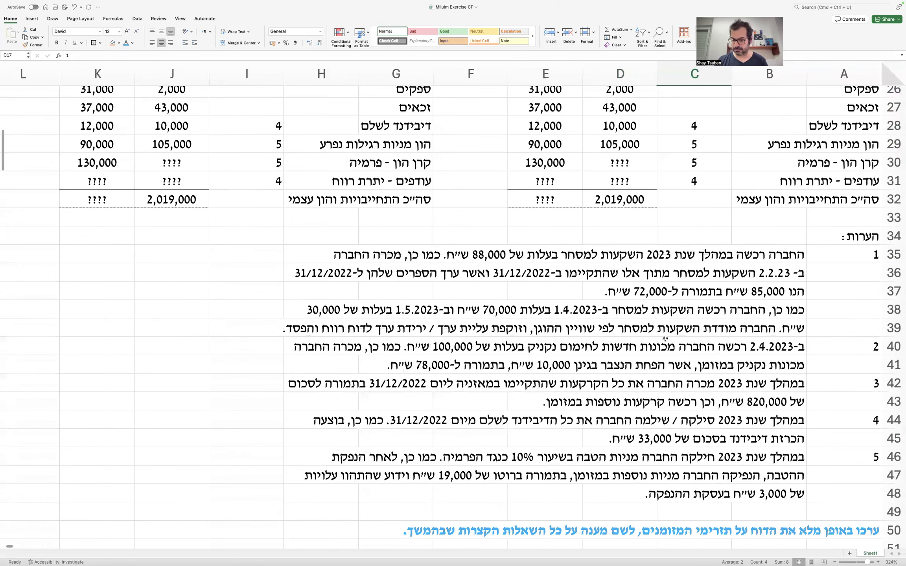
pyautogui.scroll(9, 627, 354)
pyautogui.scroll(-4, 627, 354)
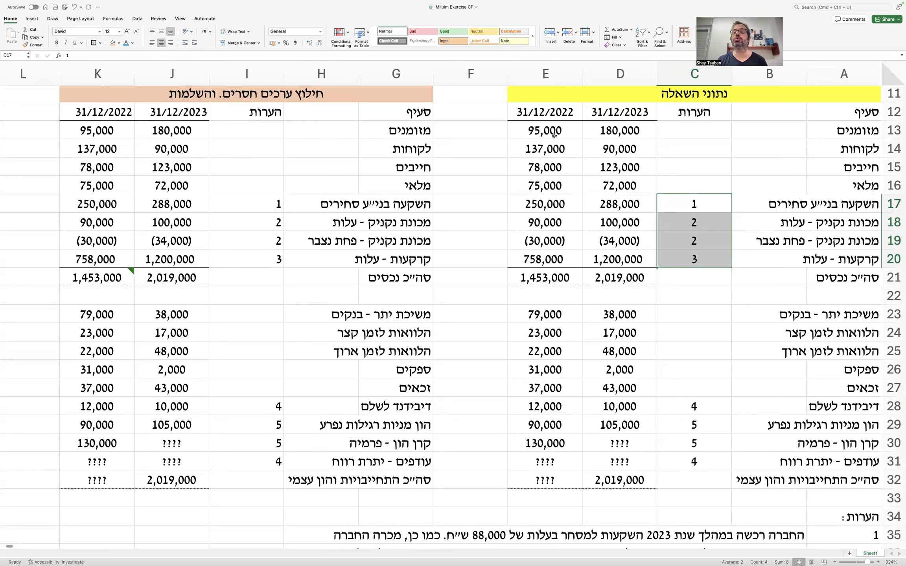
pyautogui.moveTo(550, 149); pyautogui.dragTo(613, 150)
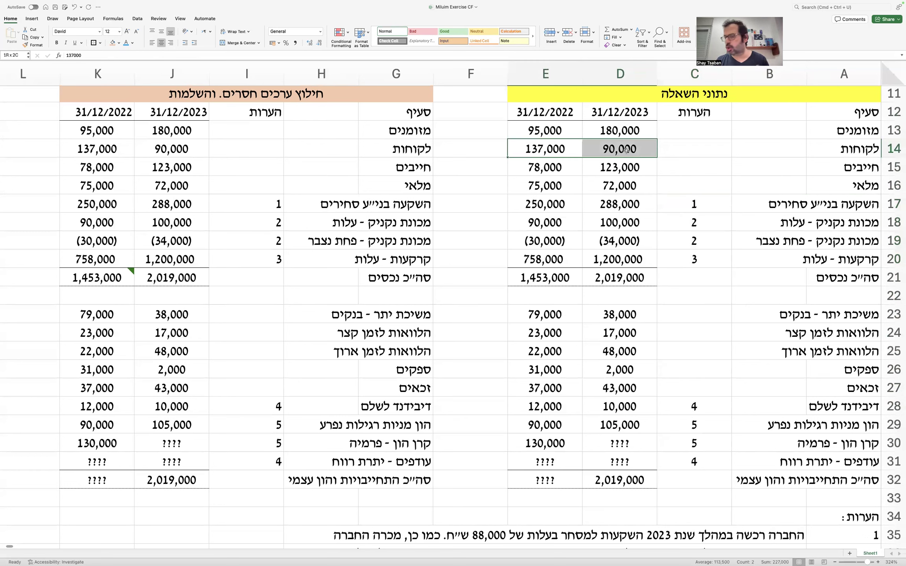
pyautogui.moveTo(549, 167); pyautogui.dragTo(632, 168)
pyautogui.moveTo(565, 192); pyautogui.dragTo(629, 190)
pyautogui.moveTo(562, 212); pyautogui.dragTo(618, 210)
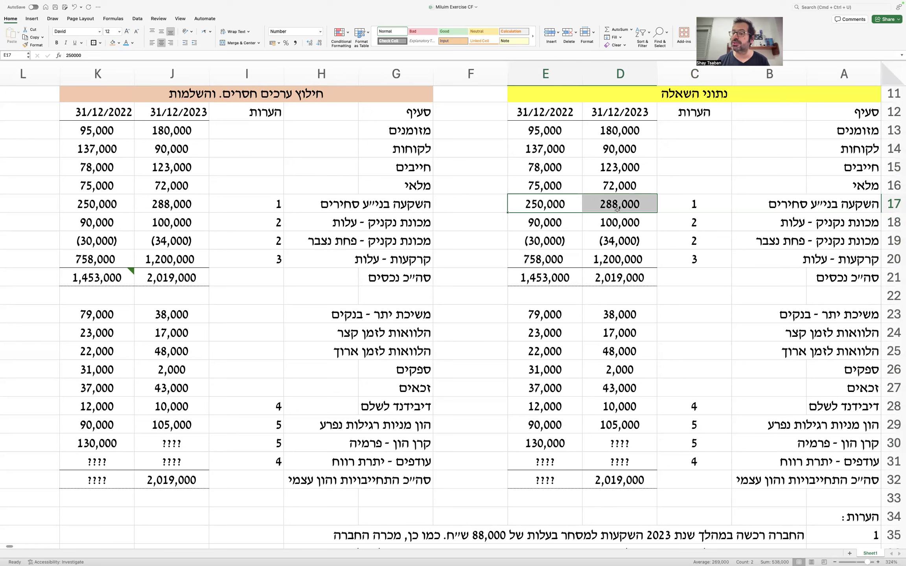
pyautogui.moveTo(548, 144); pyautogui.dragTo(631, 145)
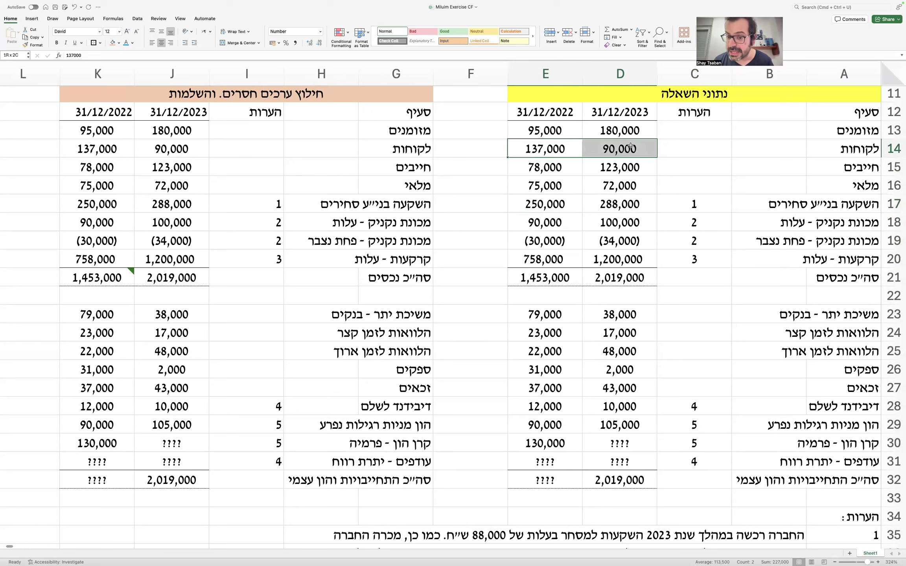
pyautogui.moveTo(554, 167); pyautogui.dragTo(622, 167)
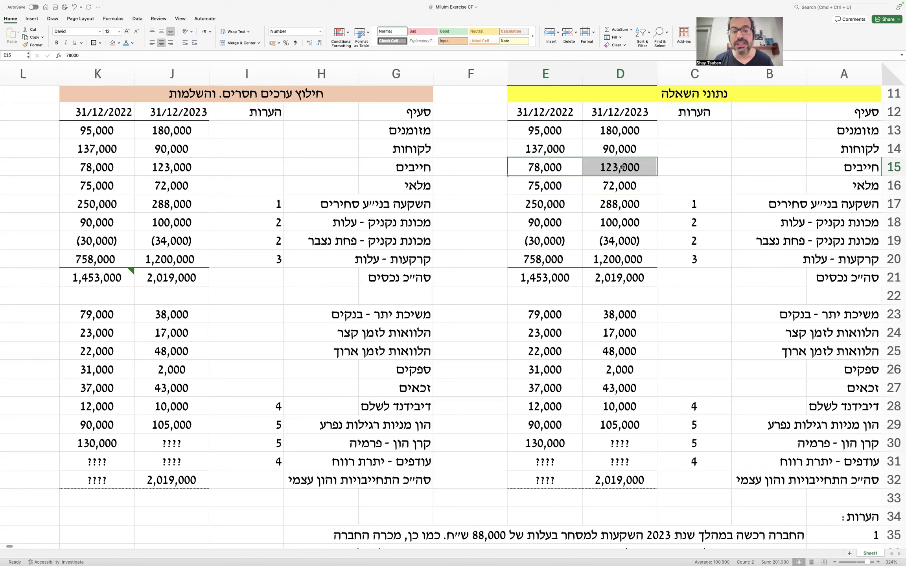
pyautogui.moveTo(530, 207); pyautogui.dragTo(624, 204)
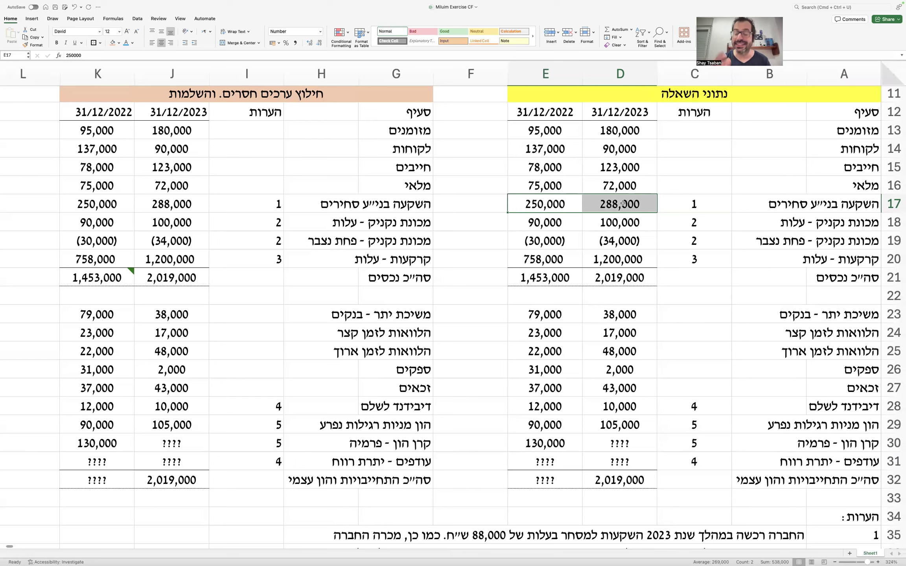
pyautogui.moveTo(695, 210); pyautogui.dragTo(693, 272)
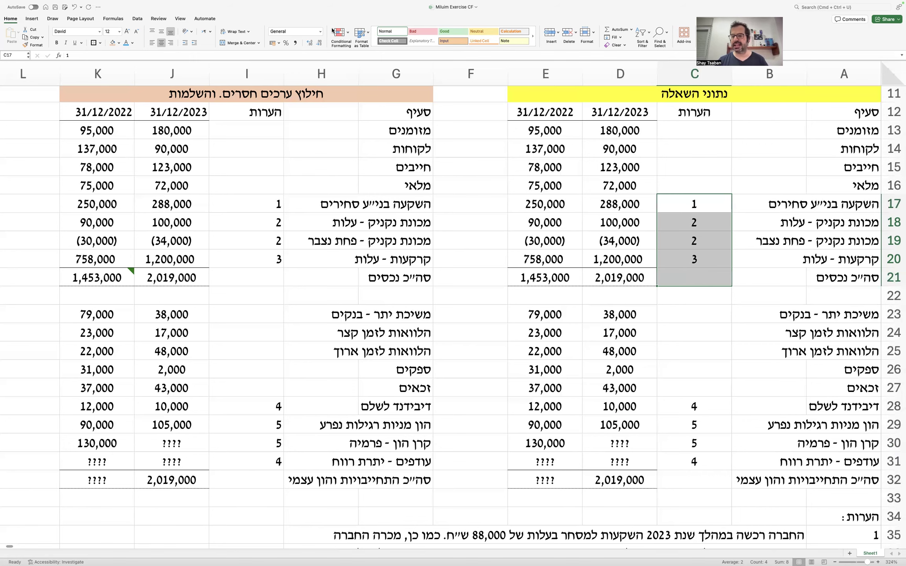
# Step: Center the note numbers in I13:I31 of the missing-values and completions table
pyautogui.moveTo(851, 95); pyautogui.dragTo(556, 480)
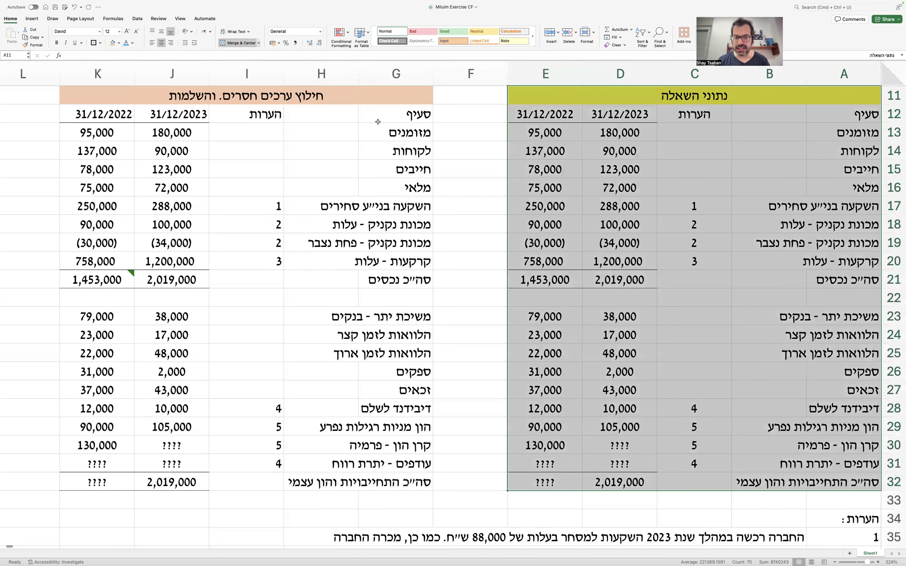
pyautogui.moveTo(401, 98); pyautogui.dragTo(154, 480)
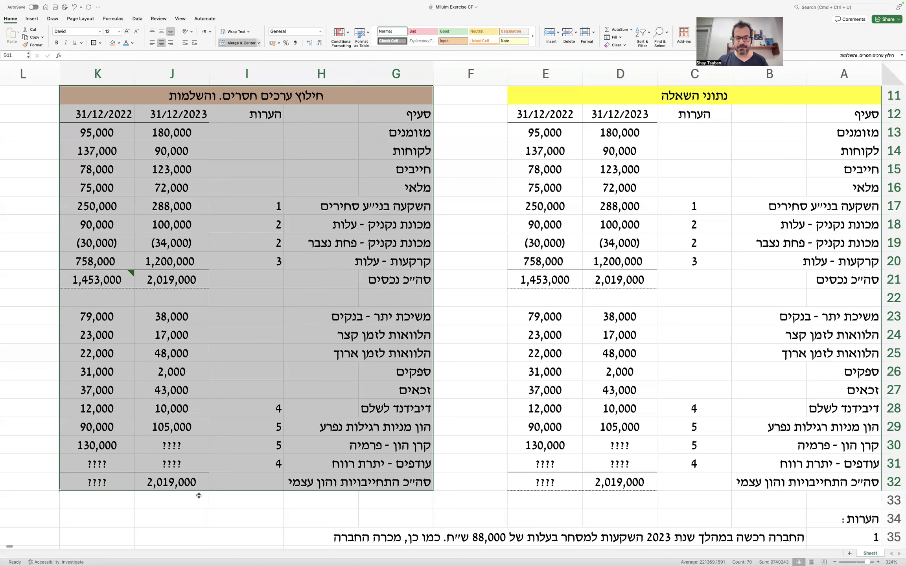
pyautogui.click(157, 439)
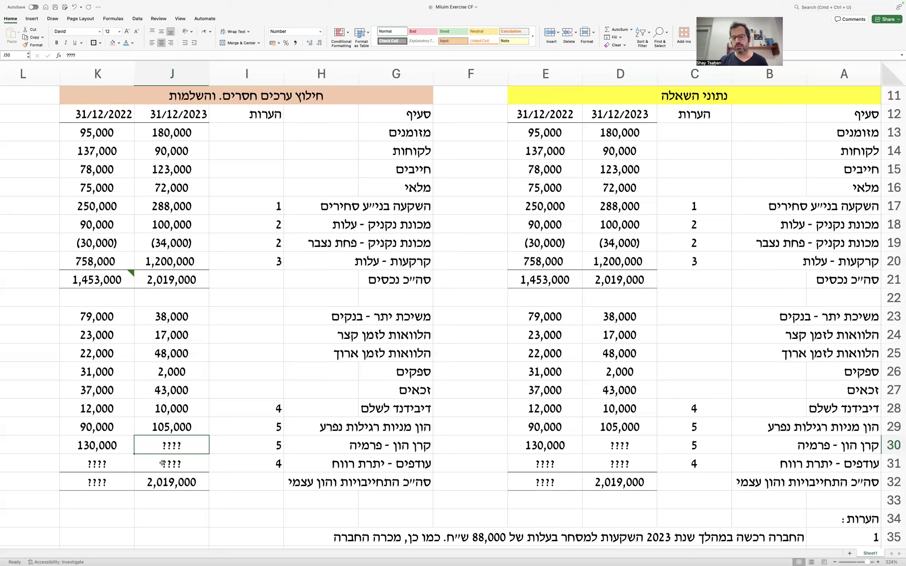
pyautogui.moveTo(261, 129); pyautogui.dragTo(256, 463)
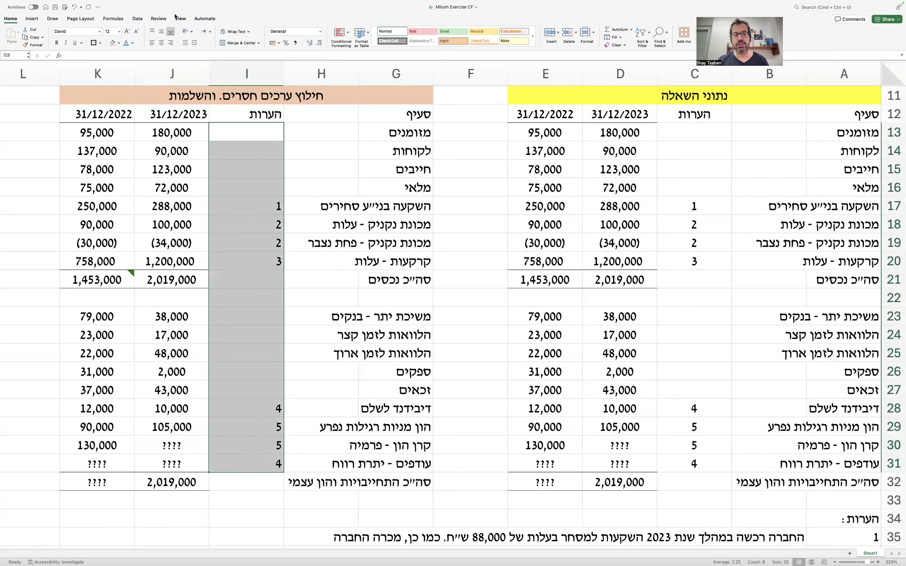
pyautogui.click(162, 42)
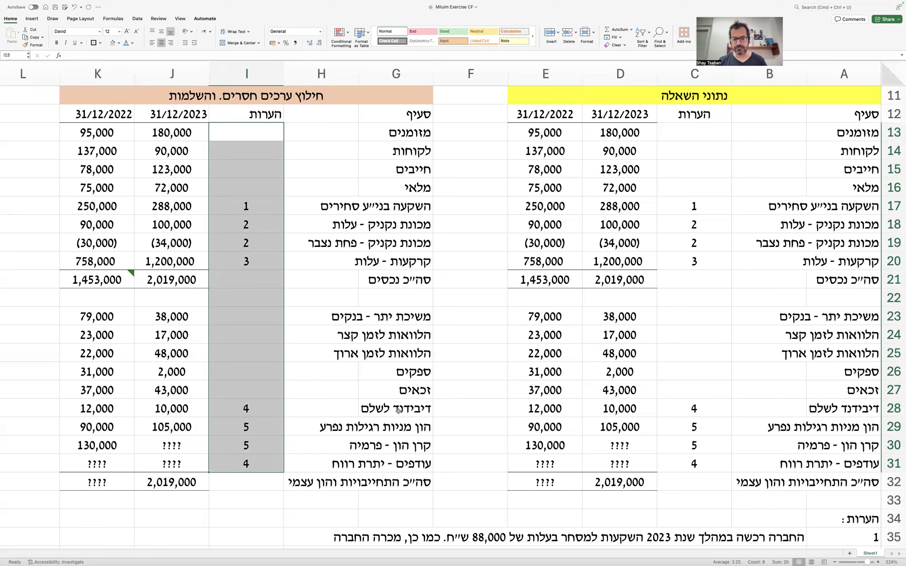
# Step: Examine the share capital and premium rows for both years in the missing-values table, including the unknown 2023 premium
pyautogui.moveTo(413, 425); pyautogui.dragTo(101, 451)
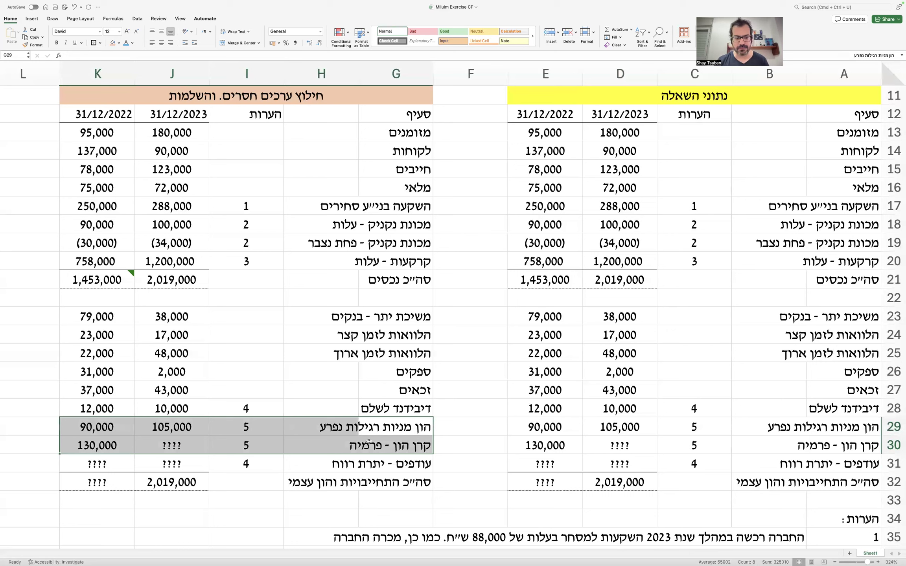
pyautogui.click(98, 428)
pyautogui.click(179, 429)
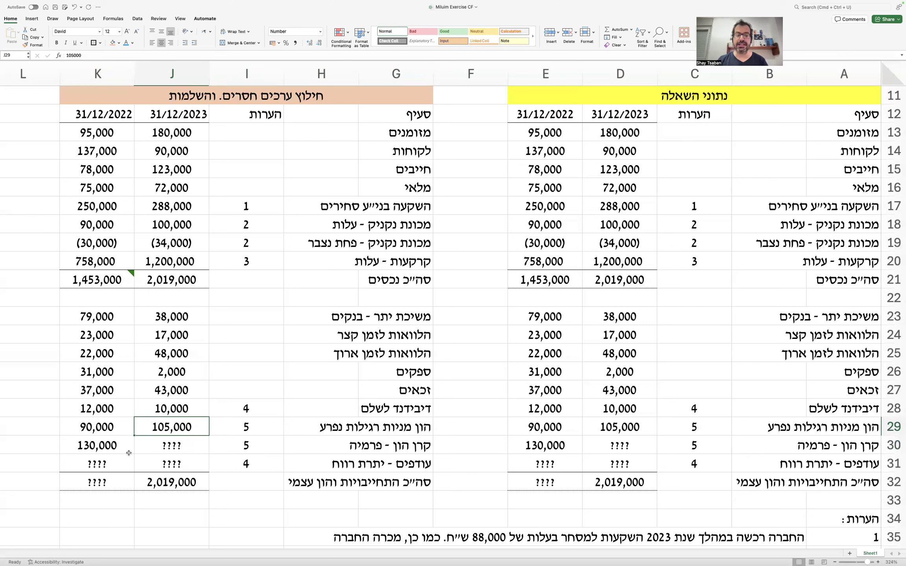
pyautogui.click(112, 444)
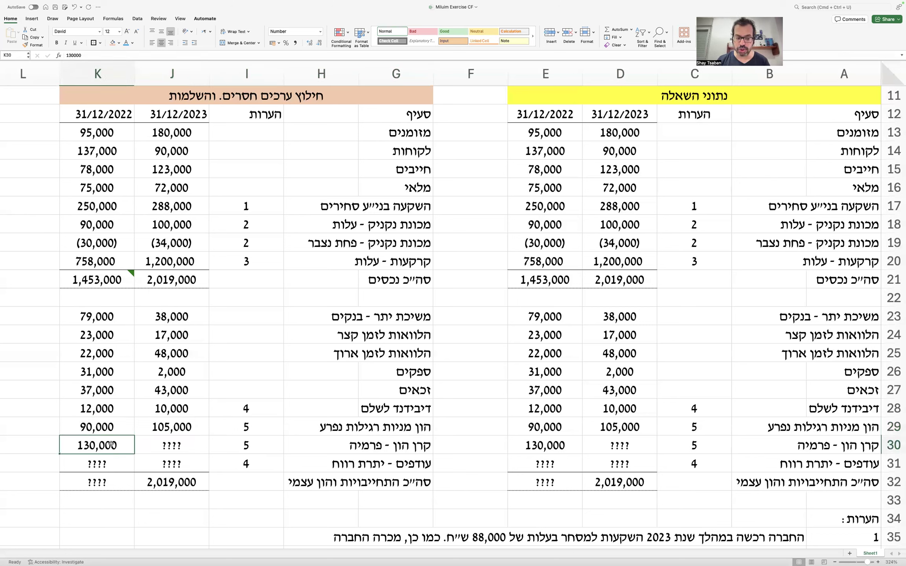
pyautogui.click(163, 443)
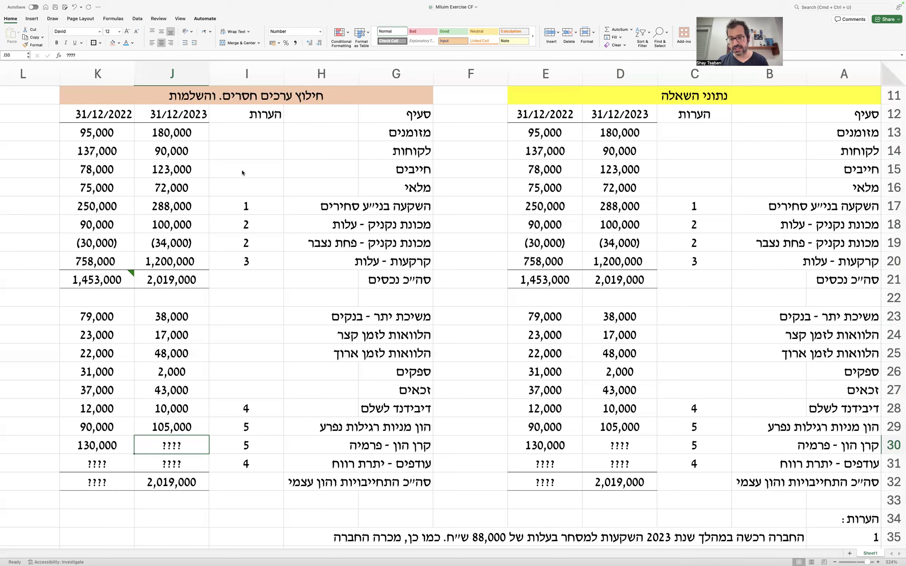
# Step: Draw a bracket of straight lines linking the 2023 total assets in J21 to J32's total liabilities and equity, and select both totals
pyautogui.click(34, 19)
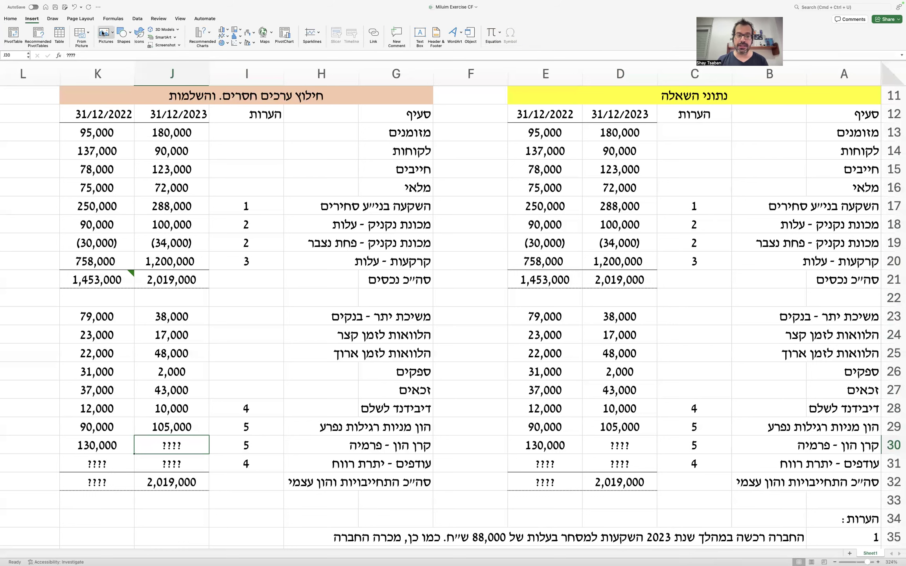
pyautogui.click(125, 31)
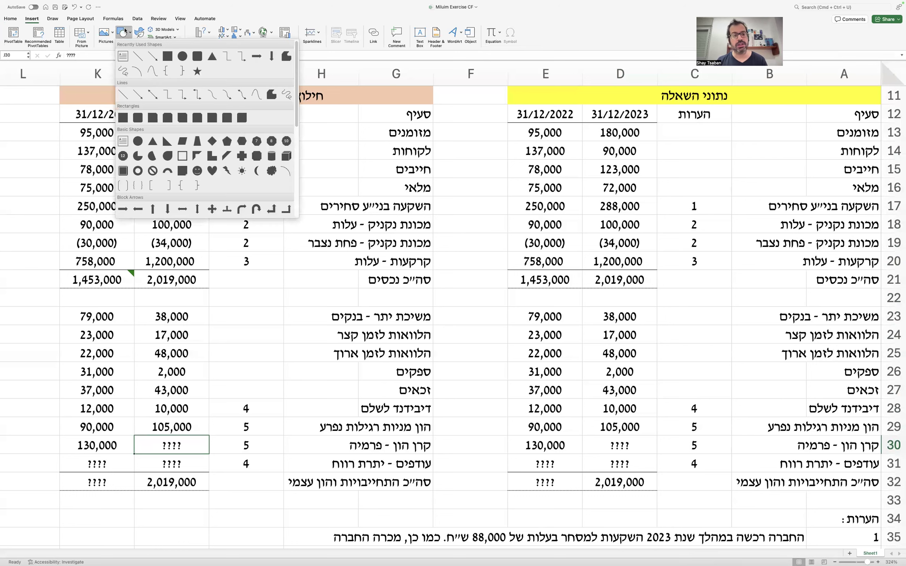
pyautogui.click(138, 55)
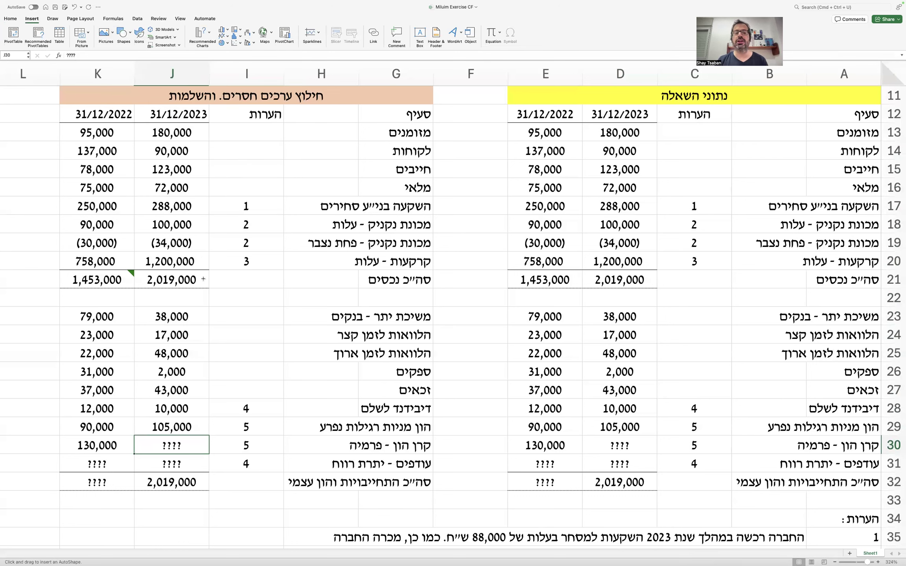
pyautogui.moveTo(204, 279)
pyautogui.mouseDown()
pyautogui.moveTo(227, 279)
pyautogui.moveTo(206, 474)
pyautogui.moveTo(219, 482)
pyautogui.mouseUp()
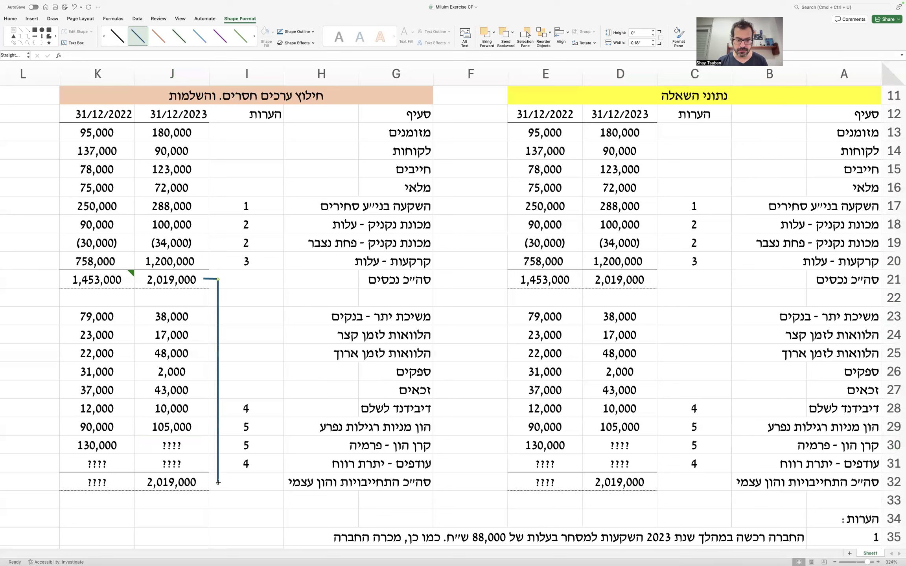
pyautogui.moveTo(207, 282); pyautogui.dragTo(208, 480)
pyautogui.click(202, 461)
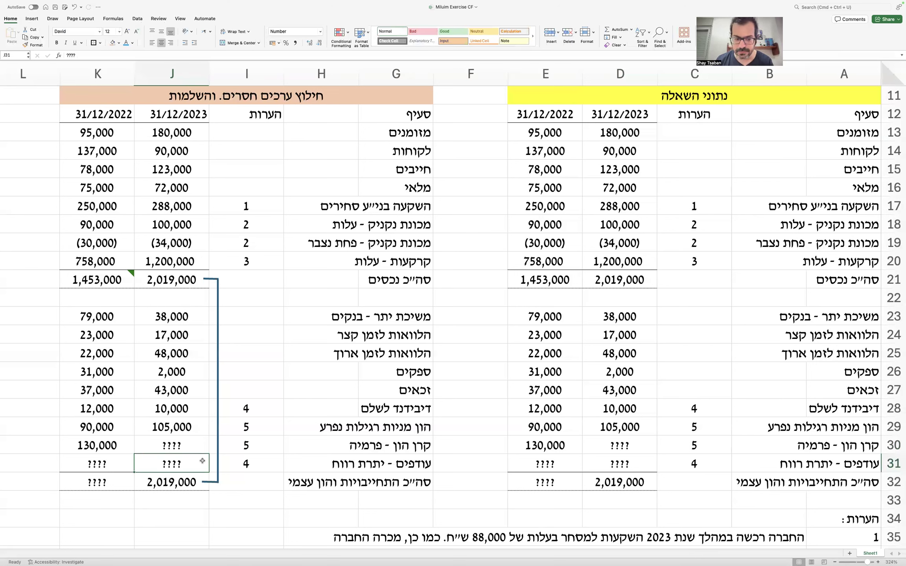
pyautogui.click(181, 285)
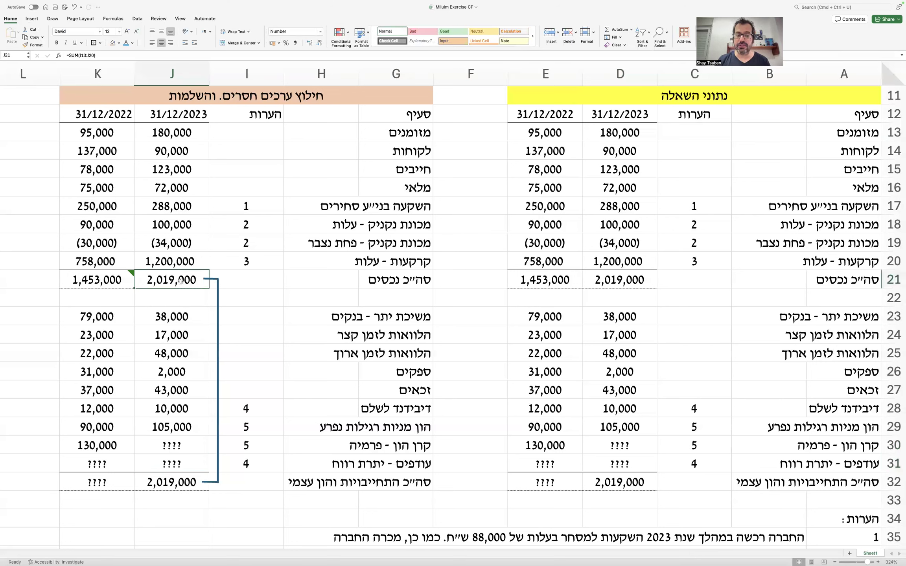
pyautogui.keyDown('super'); pyautogui.click(167, 483); pyautogui.keyUp('super')
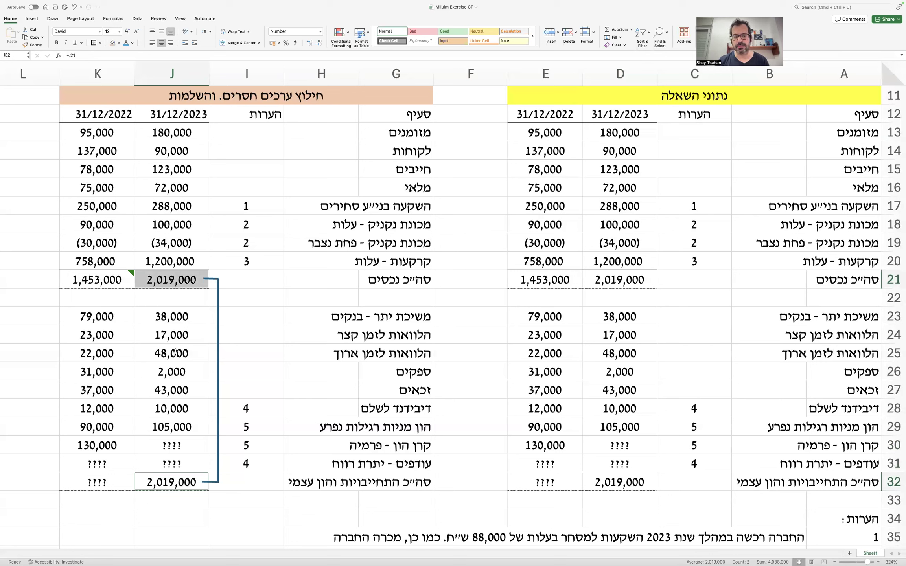
# Step: Duplicate the bracket's three lines beside column K, linking the 2022 total assets in K21 to K32
pyautogui.moveTo(218, 338); pyautogui.dragTo(42, 339)
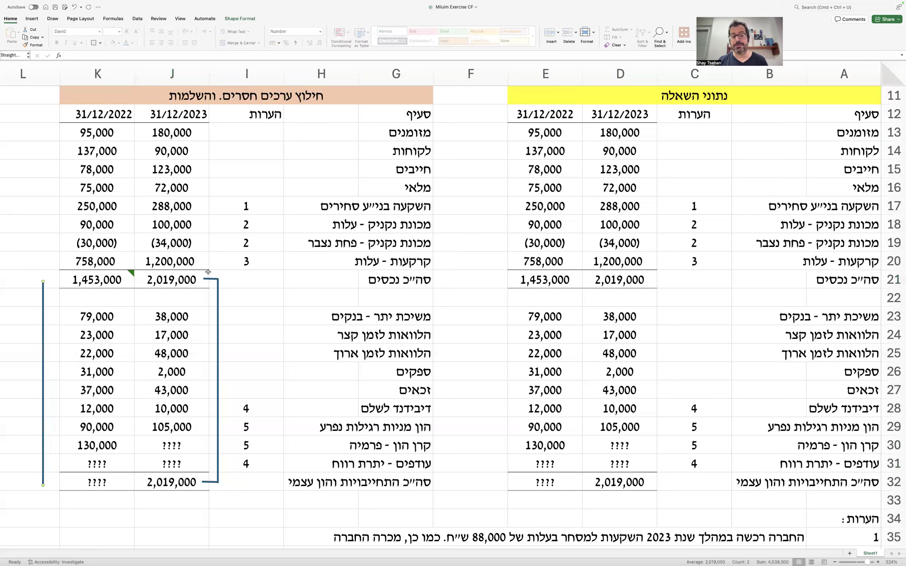
pyautogui.moveTo(200, 277); pyautogui.dragTo(48, 280)
pyautogui.click(211, 483)
pyautogui.moveTo(211, 482); pyautogui.dragTo(50, 485)
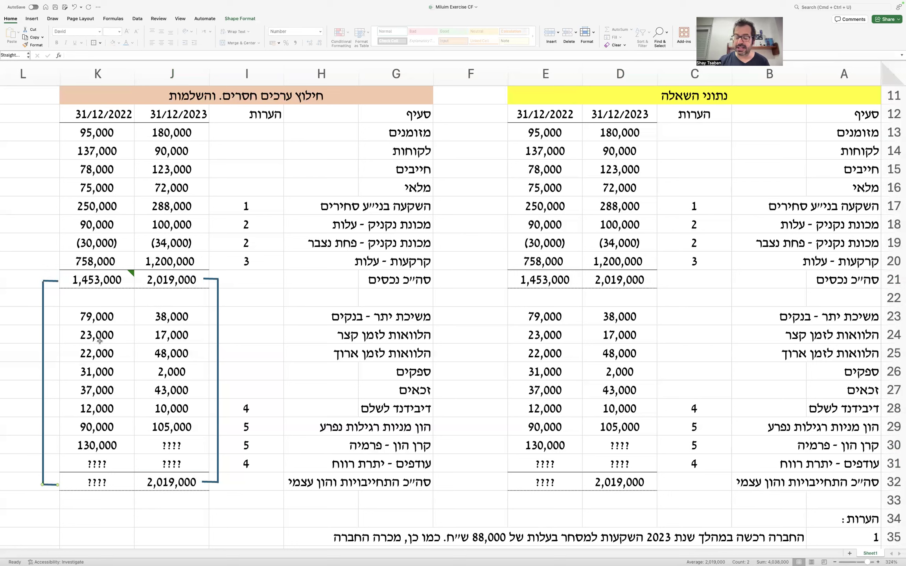
# Step: Set the 2022 total liabilities and equity in K32 to =K21 and fill the cell yellow
pyautogui.click(101, 271)
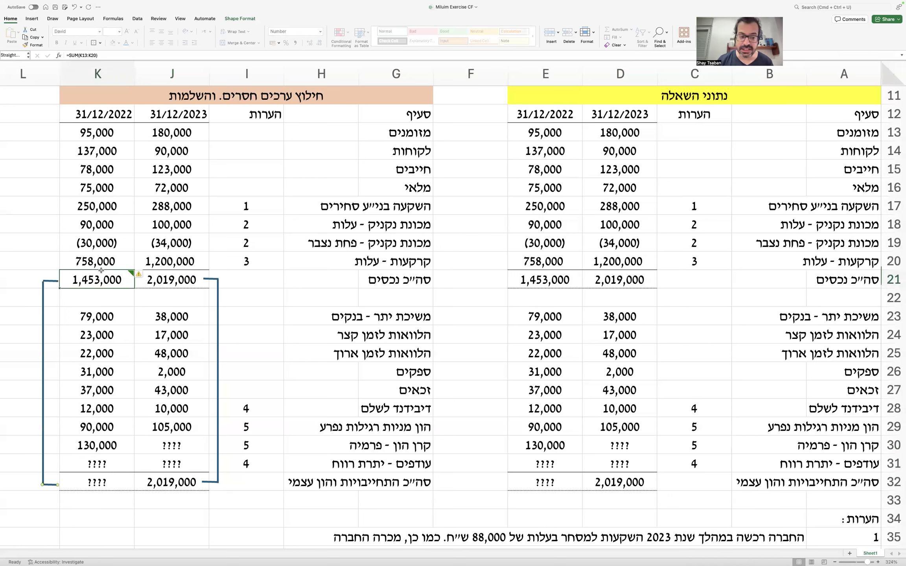
pyautogui.click(113, 484)
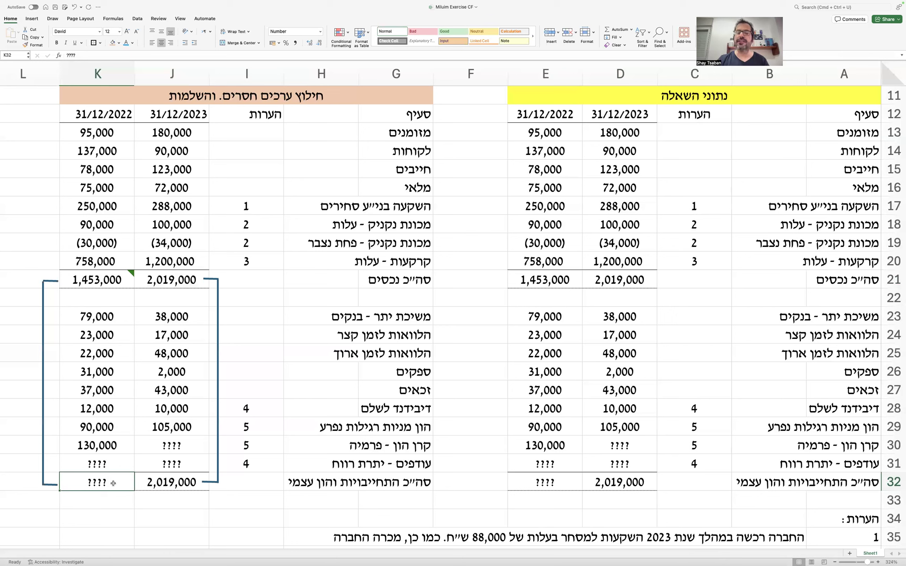
pyautogui.write('=')
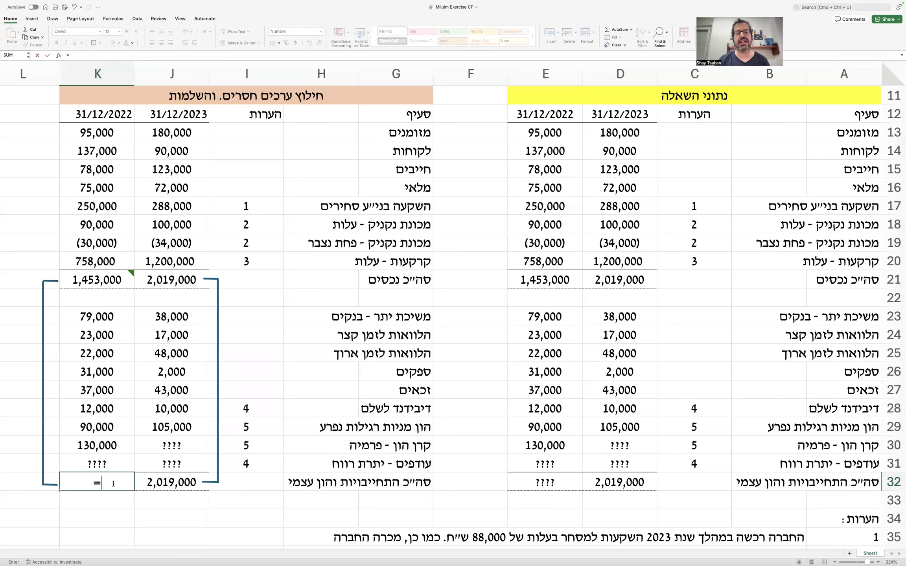
pyautogui.click(104, 276)
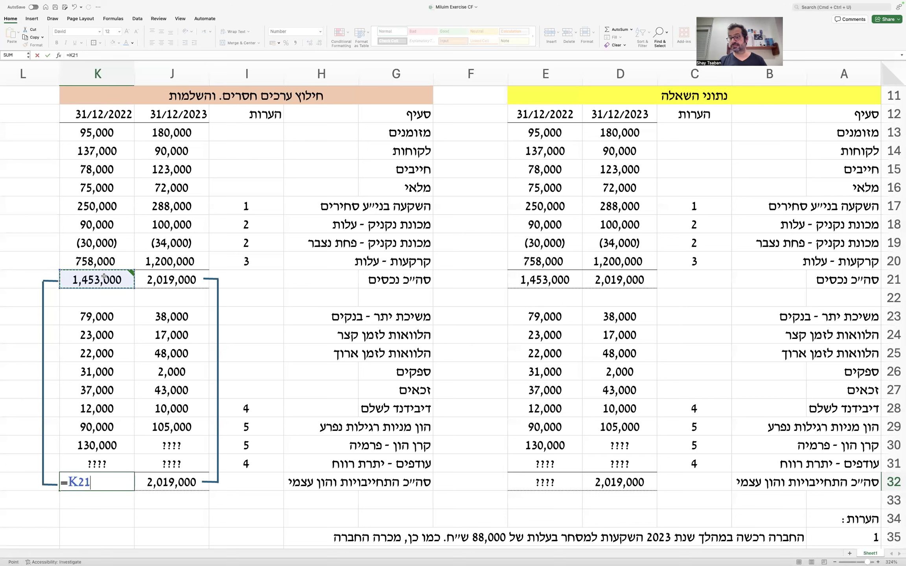
pyautogui.click(47, 55)
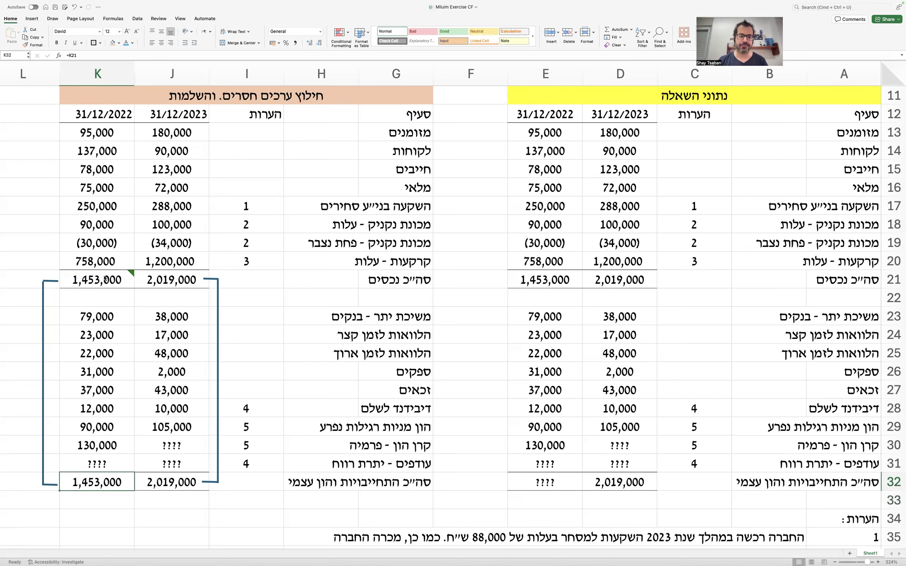
pyautogui.click(119, 43)
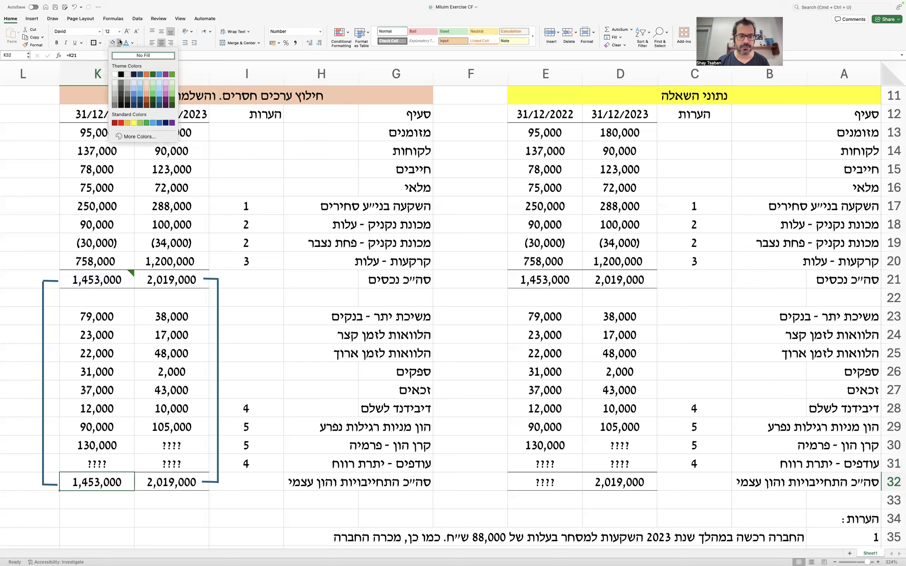
pyautogui.click(134, 123)
pyautogui.click(309, 357)
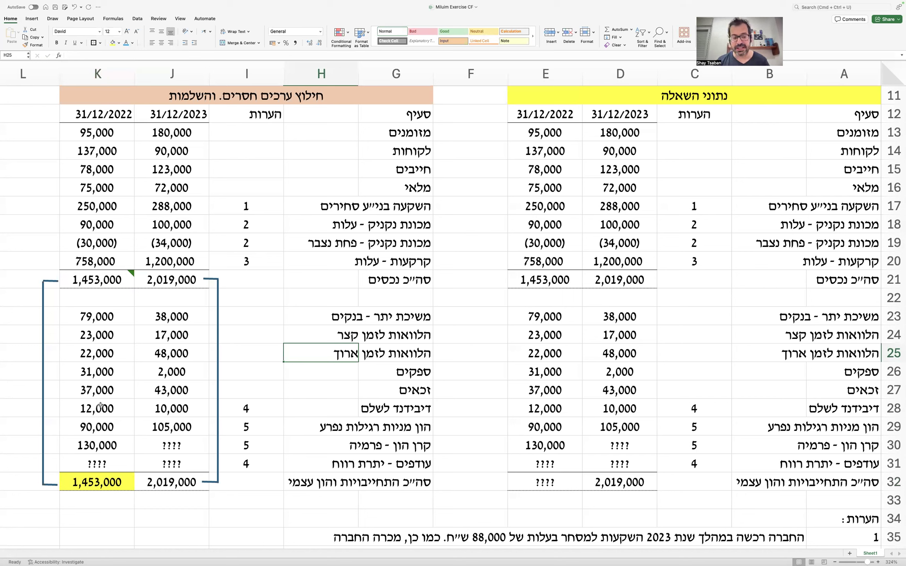
# Step: Add an arrowhead to the lower line of the 2022 bracket, pointing at K32
pyautogui.click(55, 484)
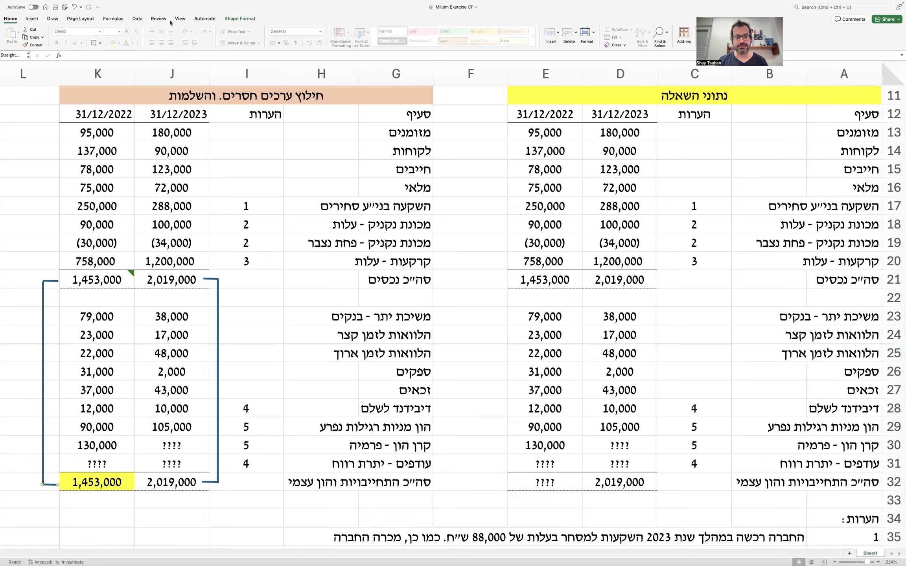
pyautogui.click(239, 19)
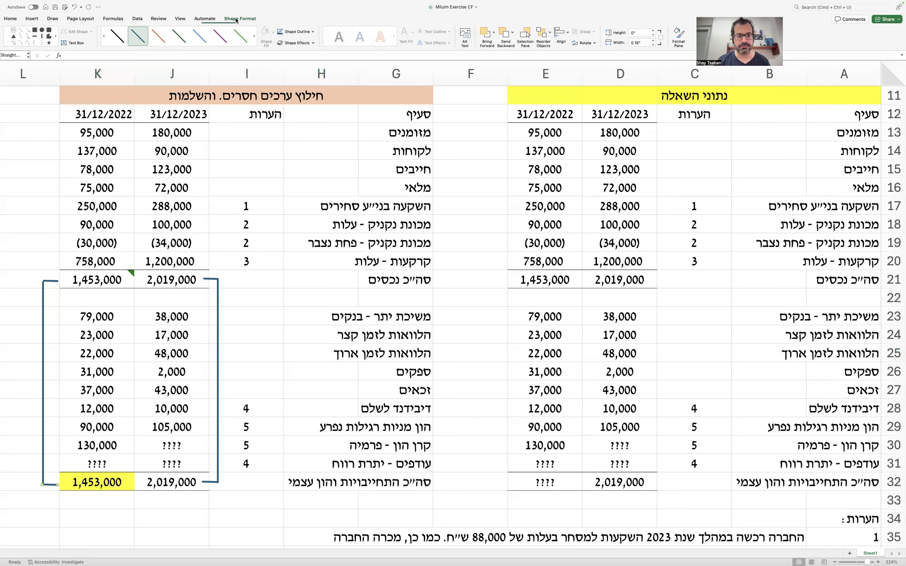
pyautogui.click(313, 31)
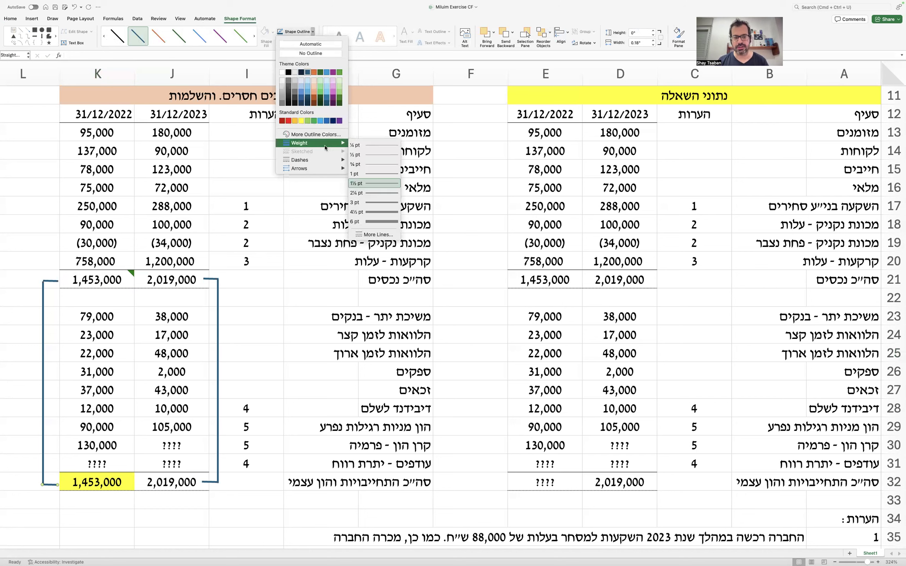
pyautogui.moveTo(325, 170)
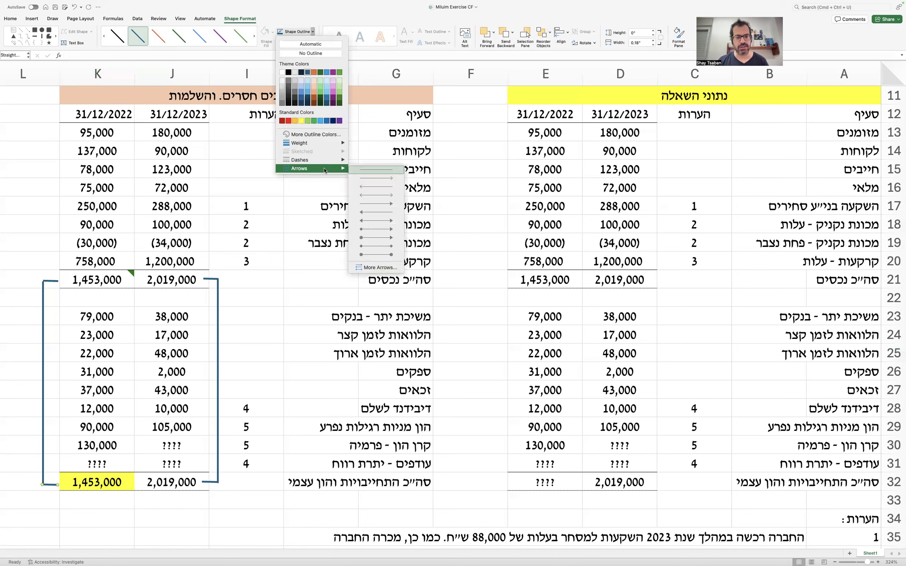
pyautogui.click(392, 180)
pyautogui.click(260, 383)
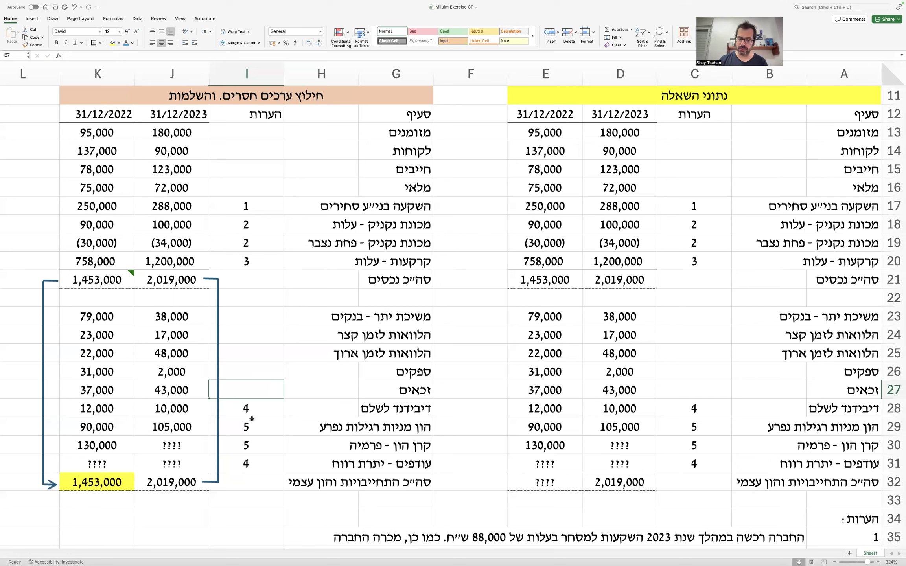
# Step: Review the premium and retained earnings cells in J30:K31, and capture the share capital and premium rows G29:K30 to the clipboard
pyautogui.moveTo(126, 460); pyautogui.dragTo(169, 459)
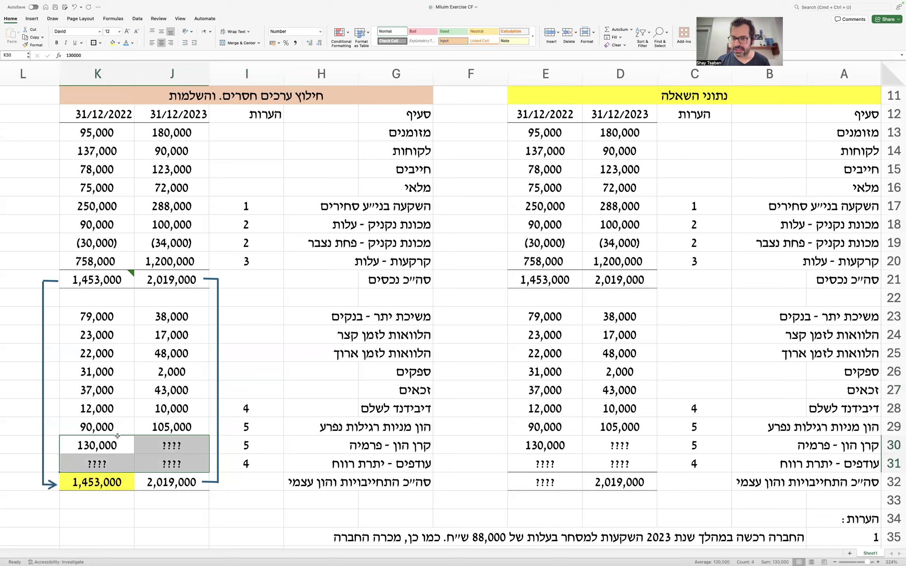
pyautogui.click(144, 448)
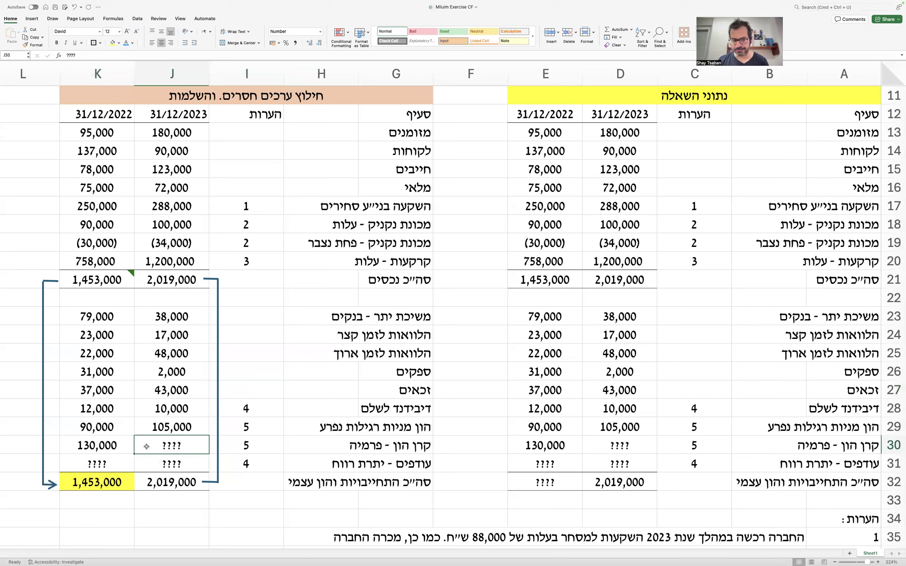
pyautogui.click(103, 445)
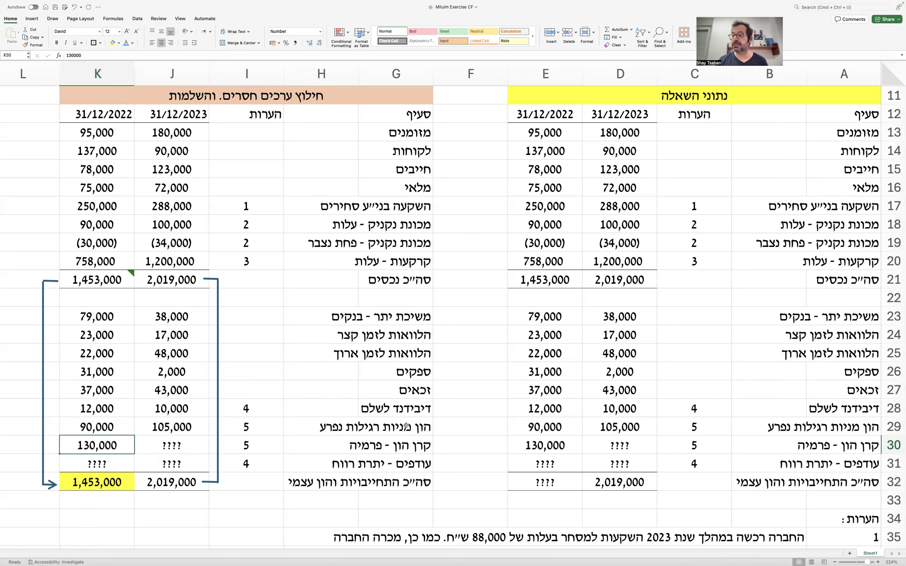
pyautogui.click(336, 483)
pyautogui.click(314, 499)
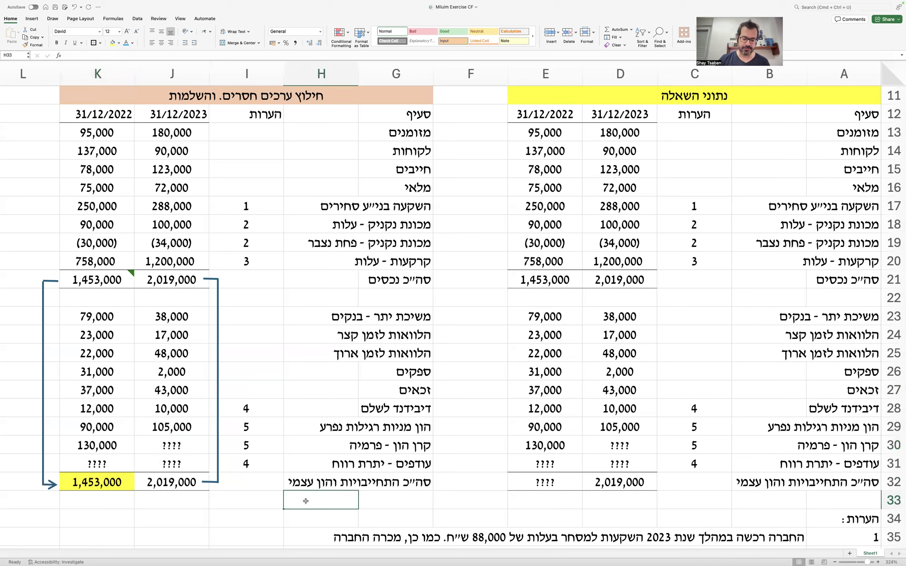
pyautogui.moveTo(54, 415); pyautogui.dragTo(438, 457)
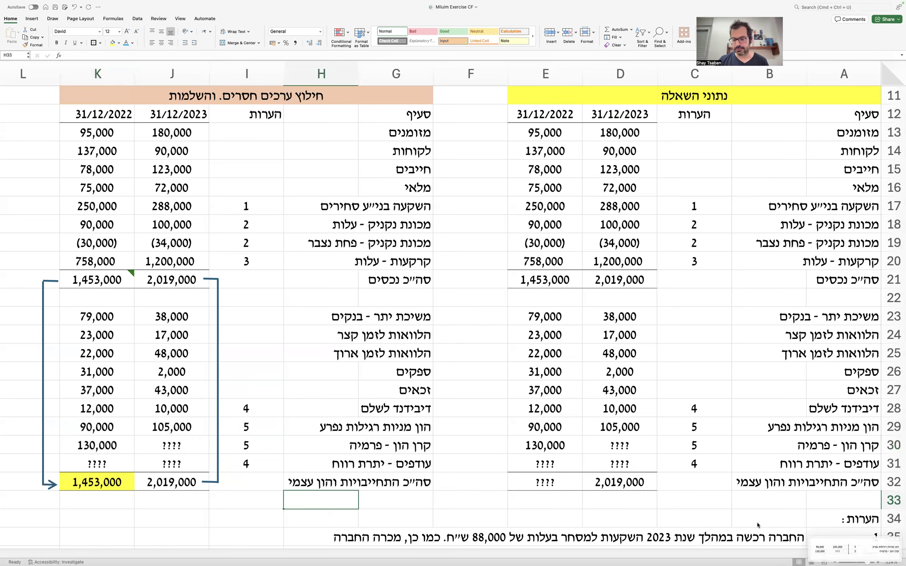
pyautogui.rightClick(828, 551)
pyautogui.click(853, 493)
# Step: Paste the captured share capital and premium rows beside note 5 at row 46, and select the note's first line
pyautogui.scroll(-10, 787, 479)
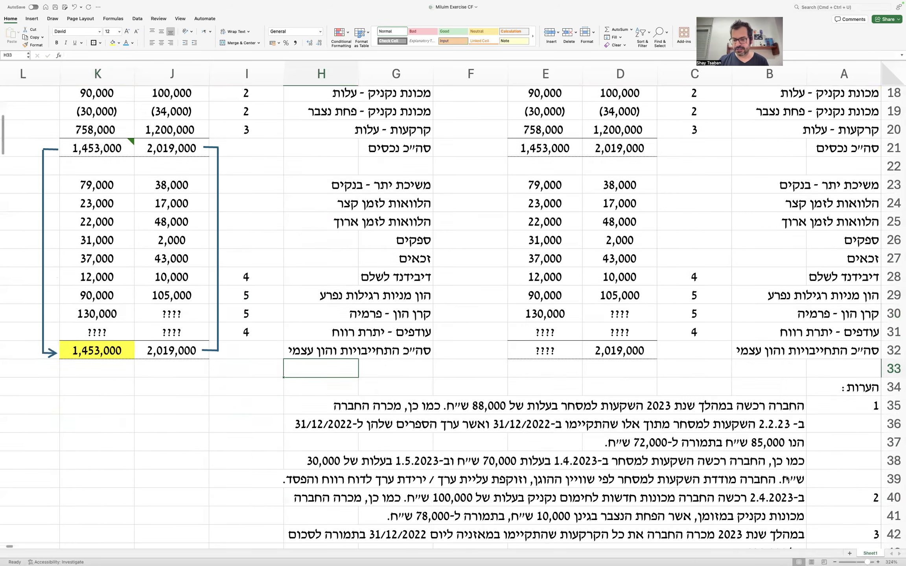
pyautogui.scroll(2, 787, 478)
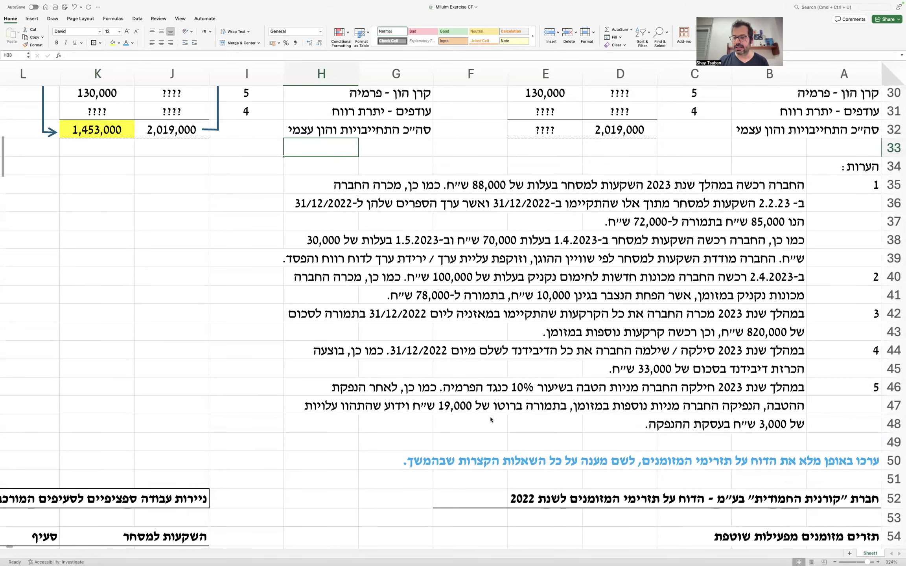
pyautogui.click(187, 388)
pyautogui.scroll(2, 187, 387)
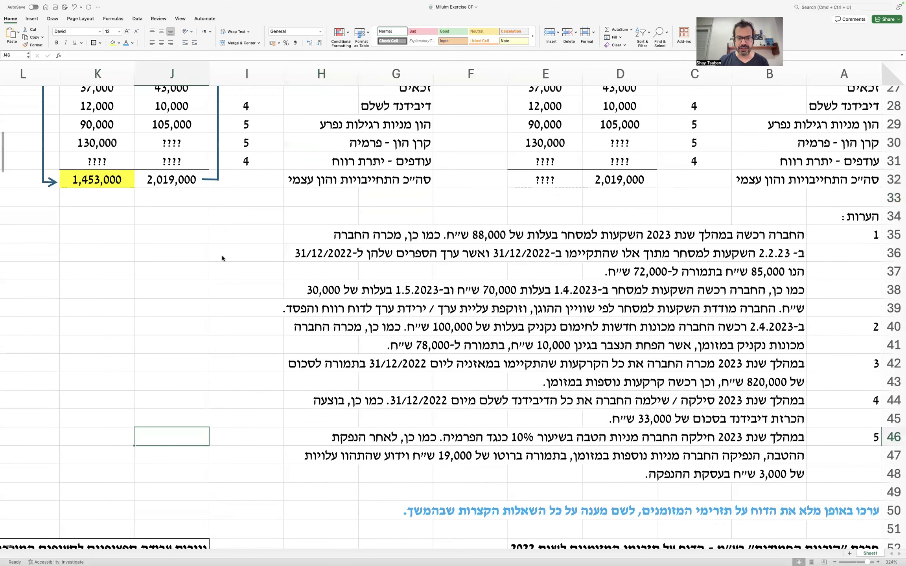
pyautogui.press('super+v')
pyautogui.moveTo(192, 500); pyautogui.dragTo(248, 431)
pyautogui.moveTo(763, 437); pyautogui.dragTo(342, 443)
pyautogui.click(343, 442)
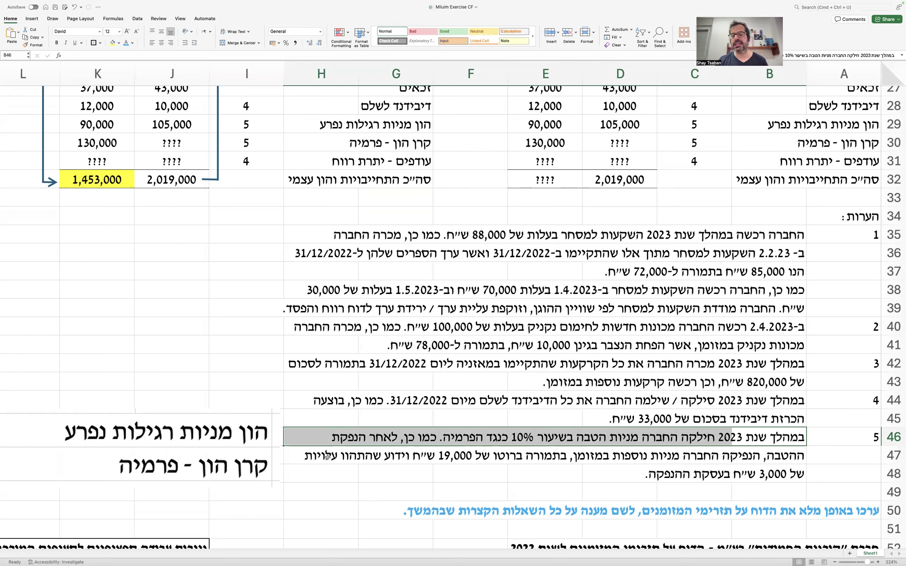
# Step: Shrink the pasted picture and place it directly beneath note 5, over rows 49 to 51
pyautogui.click(268, 449)
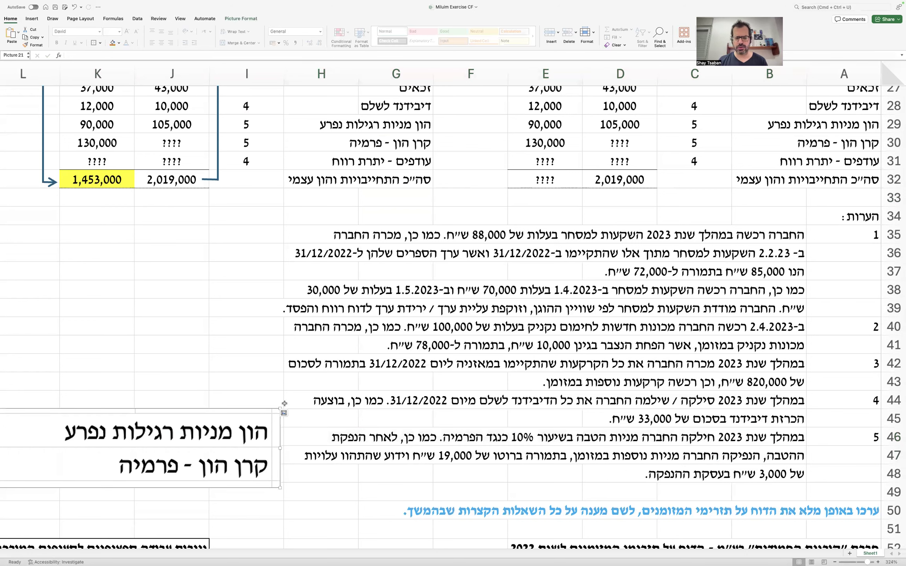
pyautogui.moveTo(281, 405); pyautogui.dragTo(283, 448)
pyautogui.moveTo(314, 410); pyautogui.dragTo(787, 511)
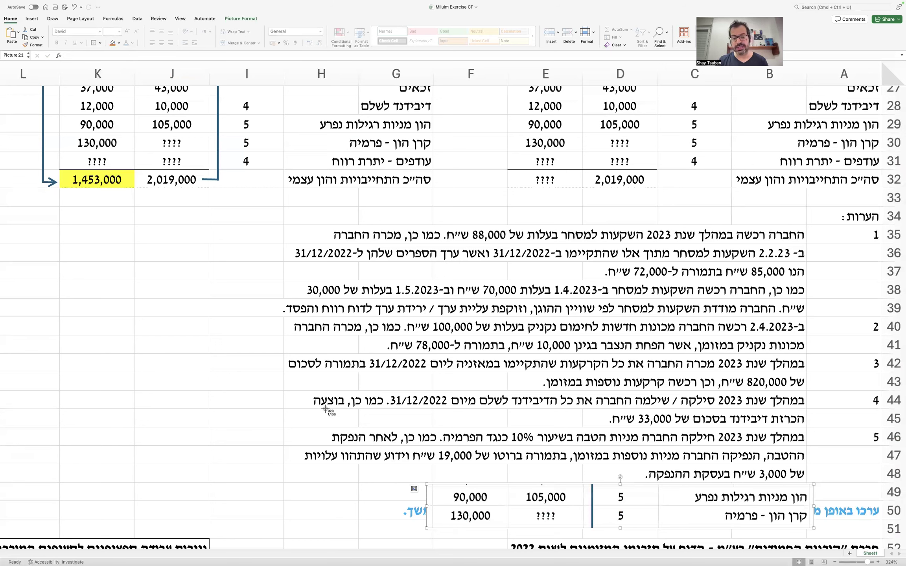
# Step: Capture note 5 together with the picture beneath it to the clipboard, and delete the picture from the sheet
pyautogui.moveTo(281, 424); pyautogui.dragTo(844, 550)
pyautogui.rightClick(879, 549)
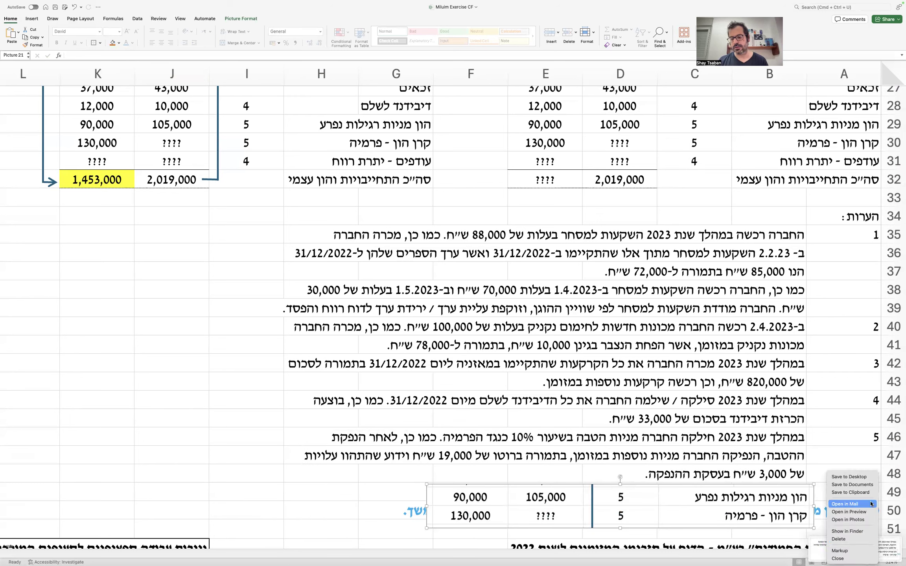
pyautogui.click(848, 492)
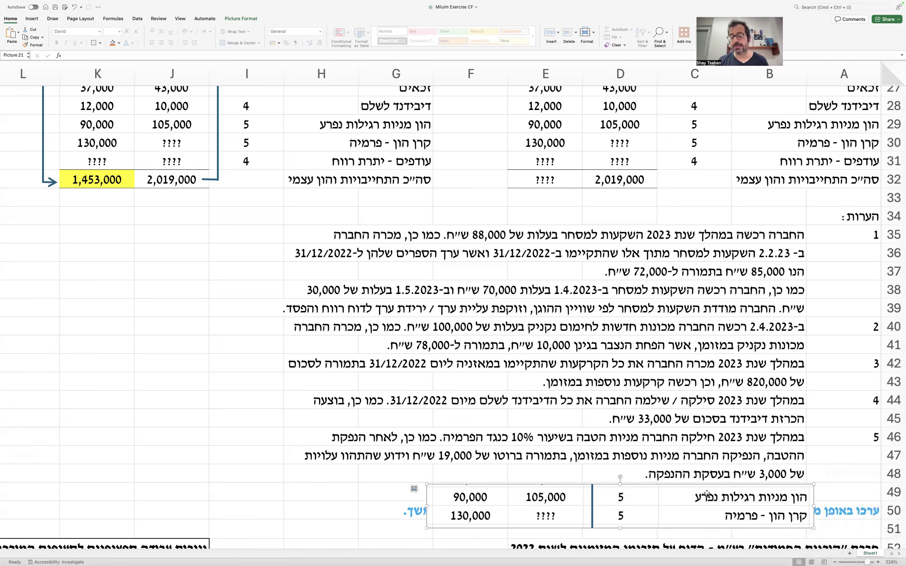
pyautogui.press('Delete')
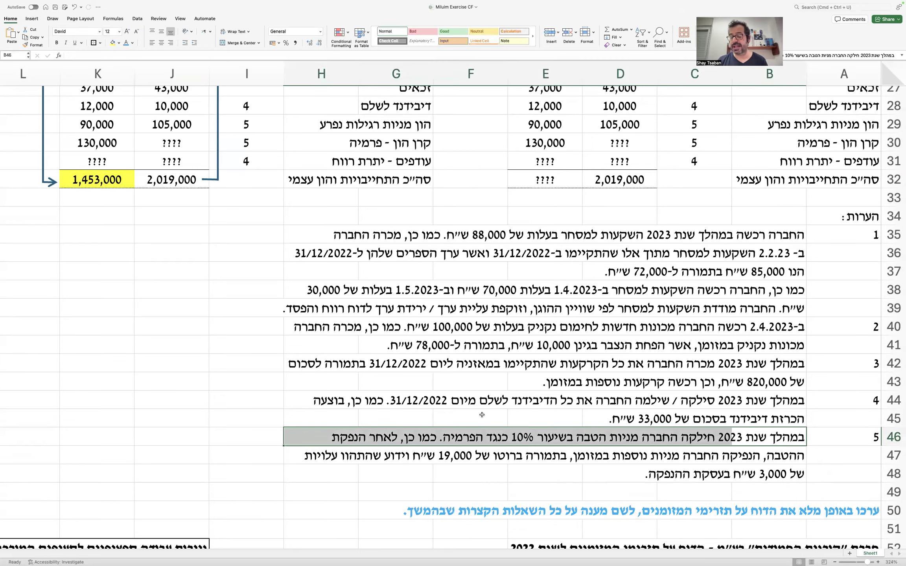
# Step: Look through the working templates down to the share capital and premium tables in rows 111 to 117 and the sample questions from row 124
pyautogui.scroll(-10, 482, 415)
pyautogui.scroll(-15, 482, 414)
pyautogui.hscroll(-5, 482, 414)
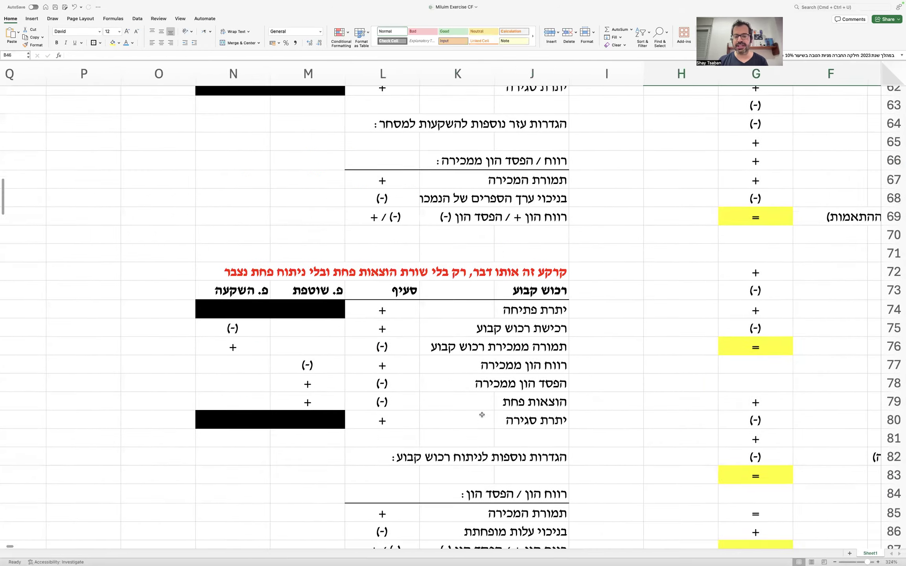
pyautogui.scroll(-5, 482, 415)
pyautogui.hscroll(-2, 482, 414)
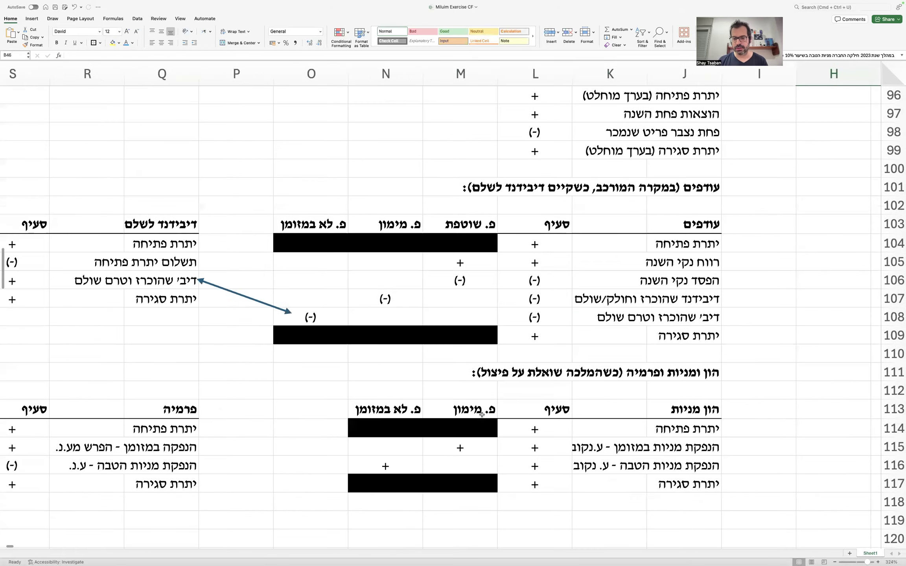
pyautogui.scroll(-1, 482, 415)
pyautogui.hscroll(-1, 482, 415)
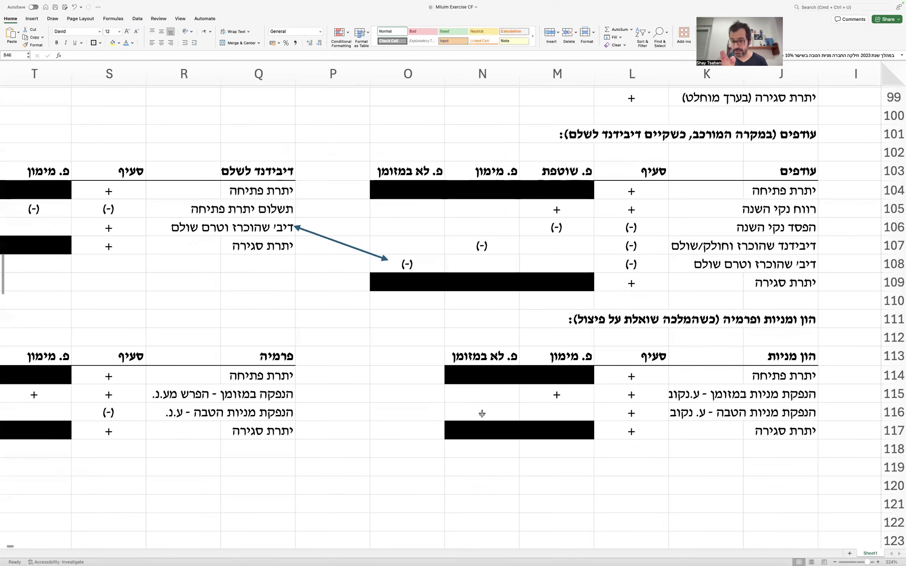
pyautogui.scroll(-8, 482, 415)
pyautogui.hscroll(7, 481, 415)
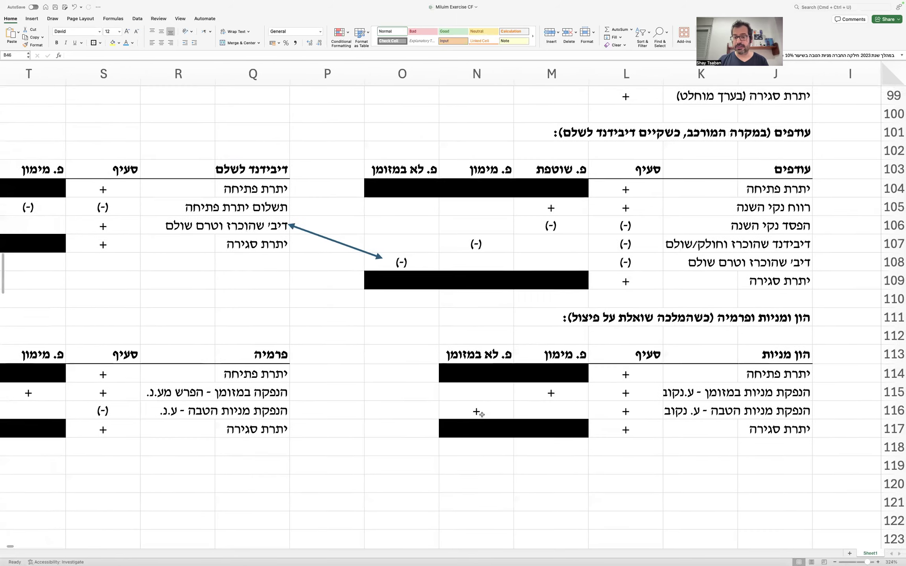
pyautogui.hscroll(-1, 482, 414)
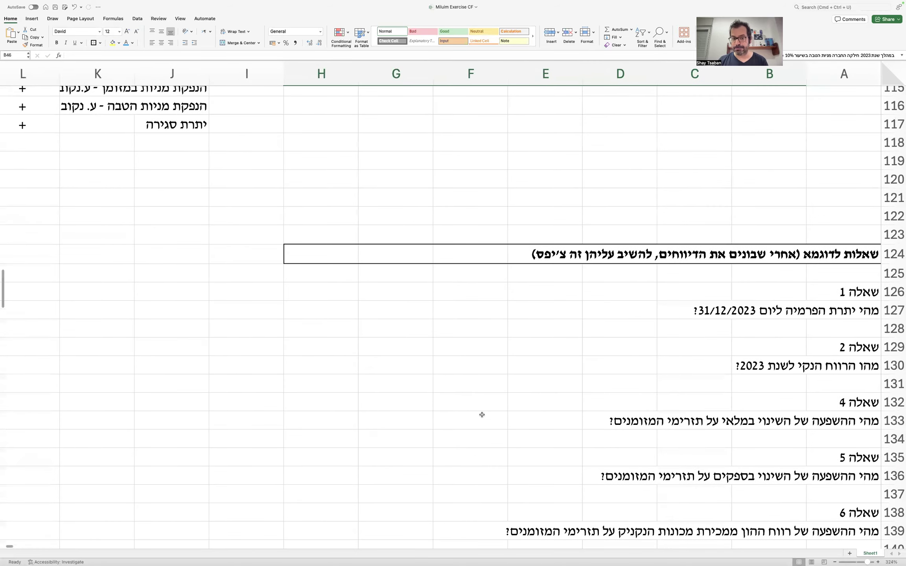
pyautogui.scroll(20, 482, 415)
pyautogui.scroll(3, 482, 415)
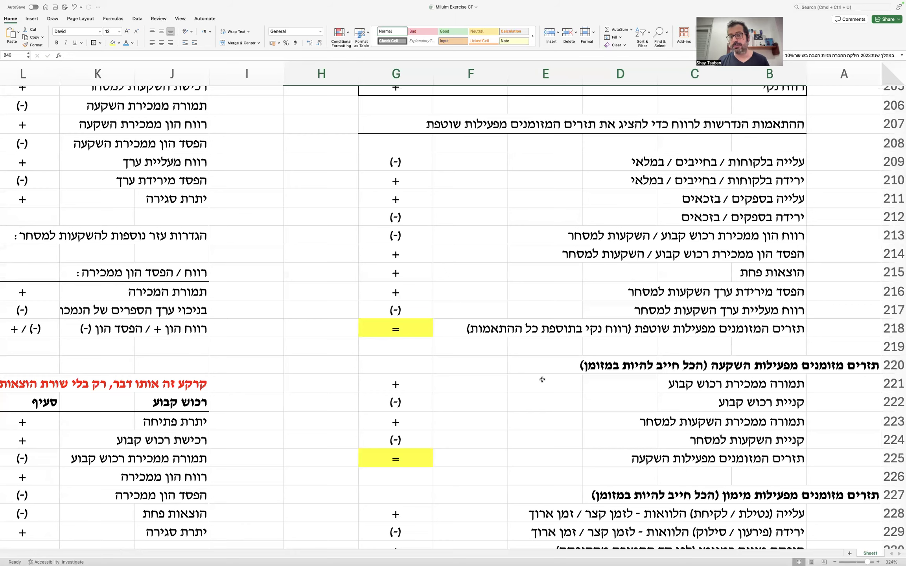
# Step: Paste the captured note 5 picture beneath the share capital and premium templates, placing it over rows 120 to 128
pyautogui.scroll(20, 542, 379)
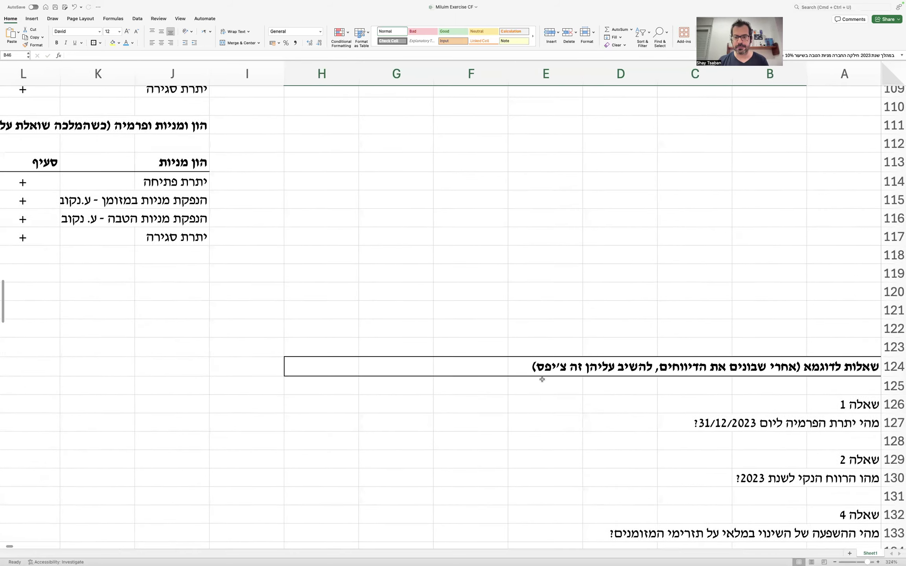
pyautogui.scroll(5, 542, 379)
pyautogui.hscroll(-10, 542, 380)
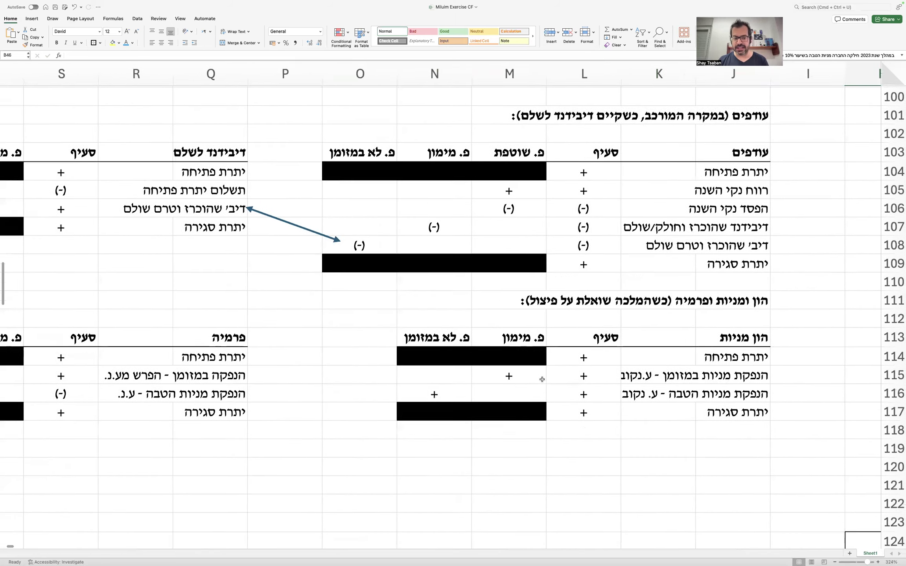
pyautogui.scroll(-1, 542, 379)
pyautogui.hscroll(-2, 542, 379)
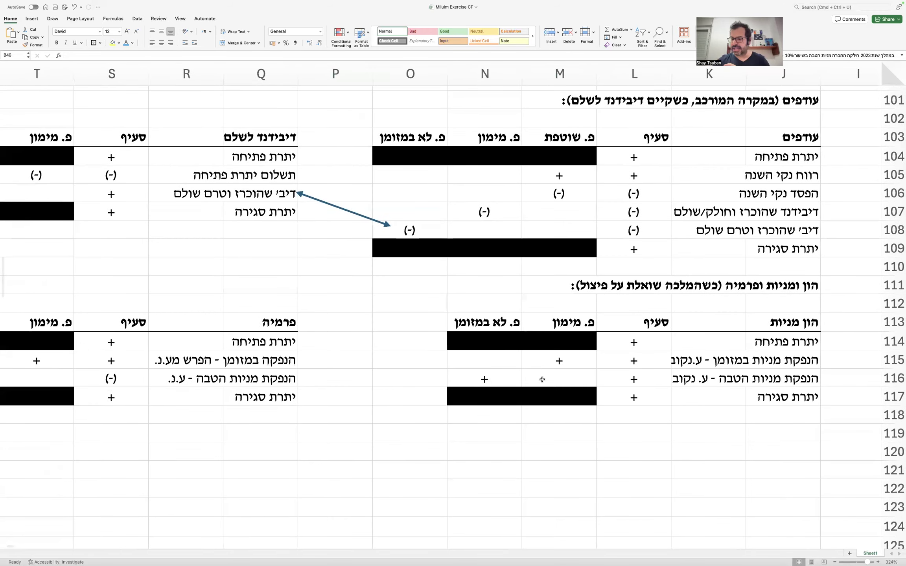
pyautogui.hscroll(-2, 781, 300)
pyautogui.scroll(-1, 781, 299)
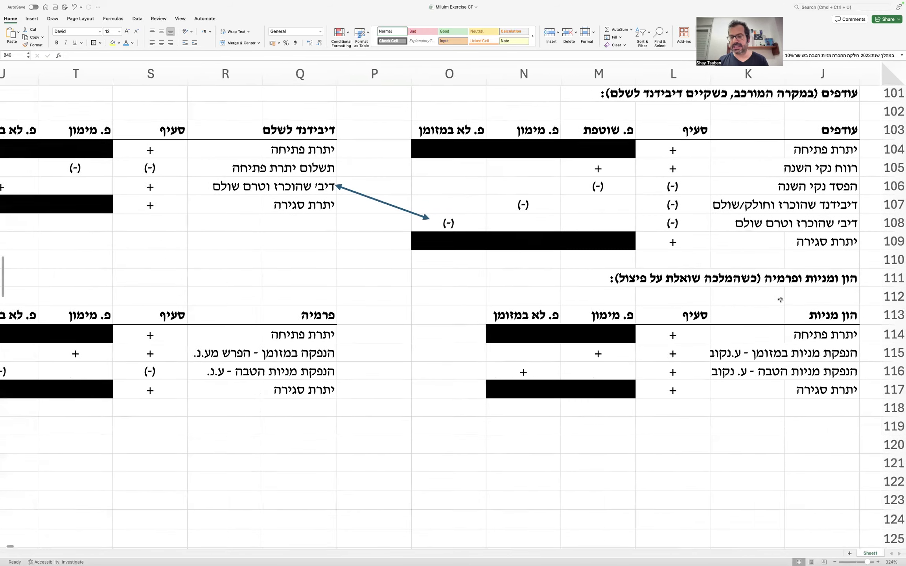
pyautogui.hscroll(-2, 781, 299)
pyautogui.keyDown('ctrl'); pyautogui.scroll(-3, 781, 299); pyautogui.keyUp('ctrl')
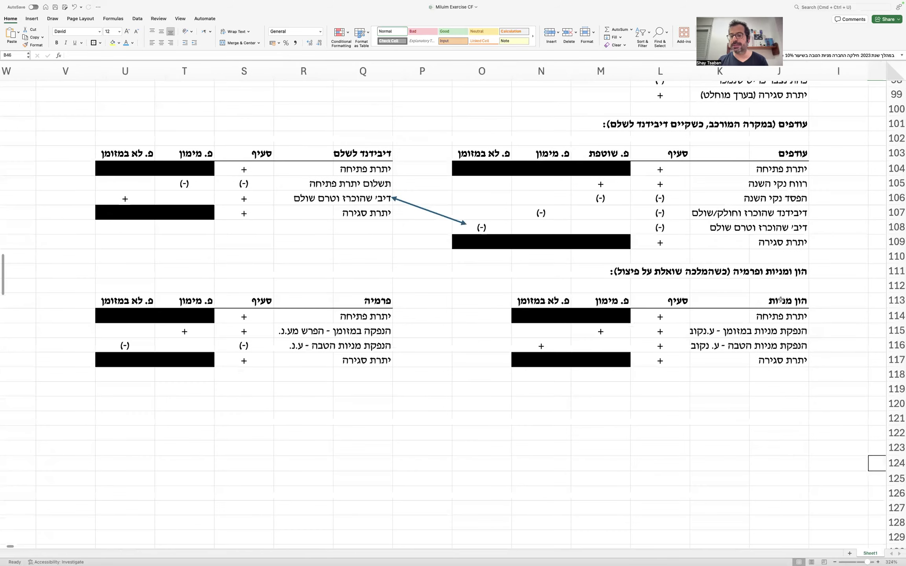
pyautogui.keyDown('ctrl'); pyautogui.scroll(-2, 781, 299); pyautogui.keyUp('ctrl')
pyautogui.click(728, 390)
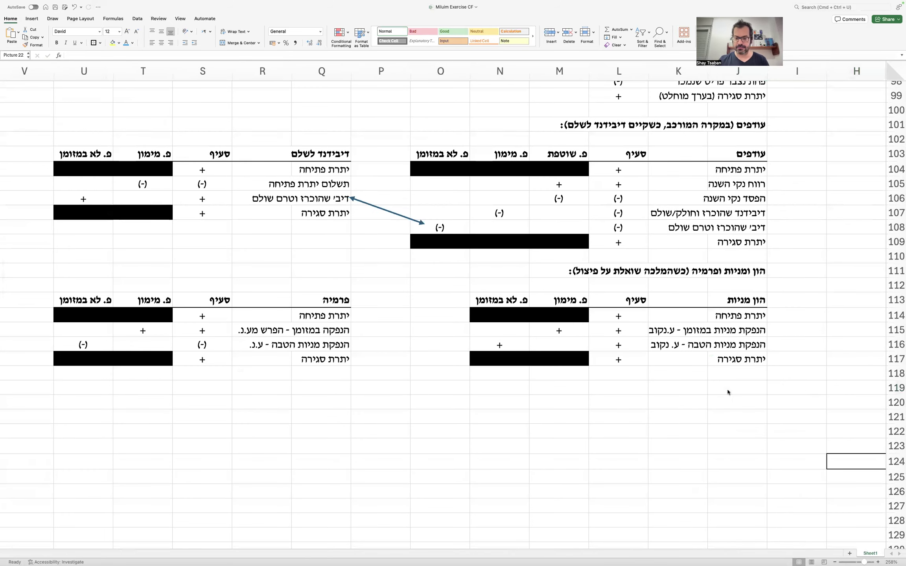
pyautogui.moveTo(651, 473); pyautogui.dragTo(597, 496)
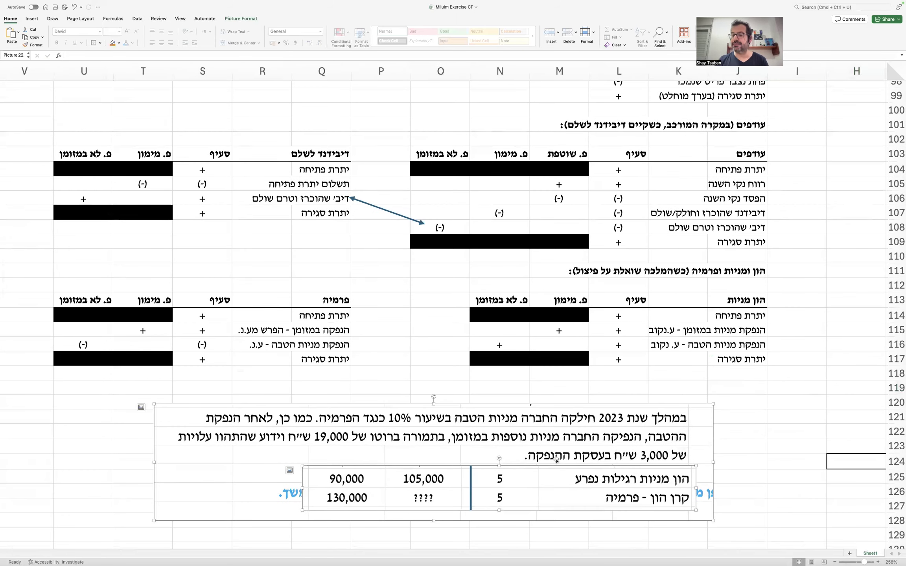
# Step: Add 31.12.2022 to the share capital opening balance label in J114 and 31.12.2023 to the closing balance label in J117
pyautogui.moveTo(740, 292); pyautogui.dragTo(84, 362)
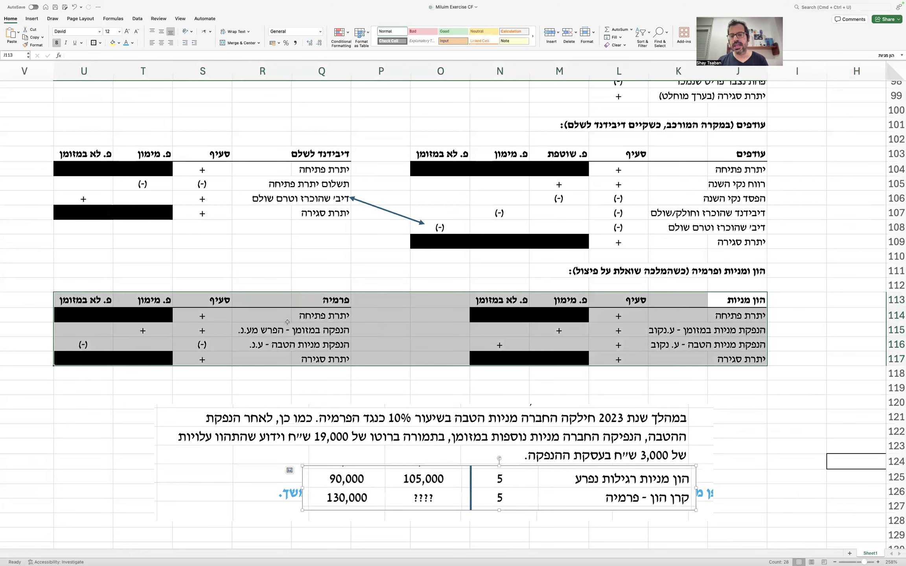
pyautogui.click(608, 312)
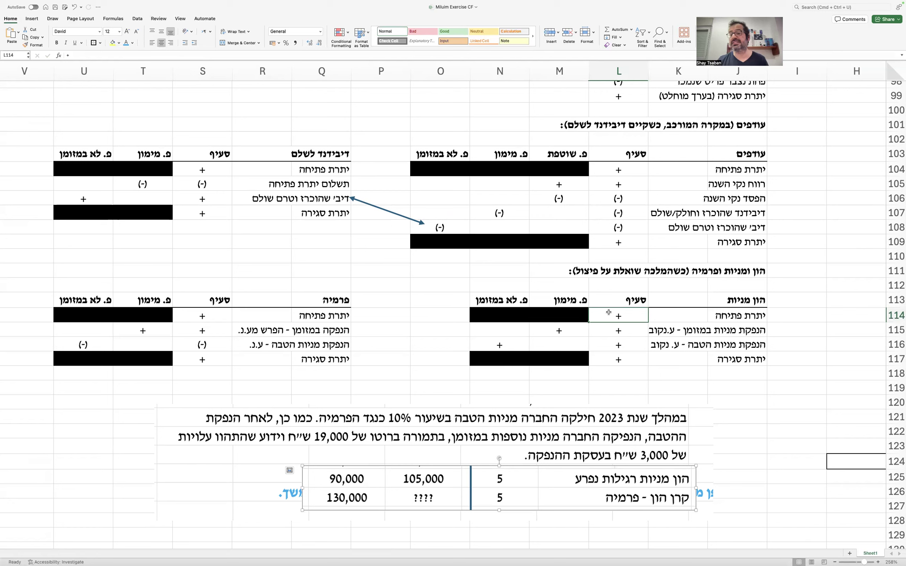
pyautogui.doubleClick(723, 315)
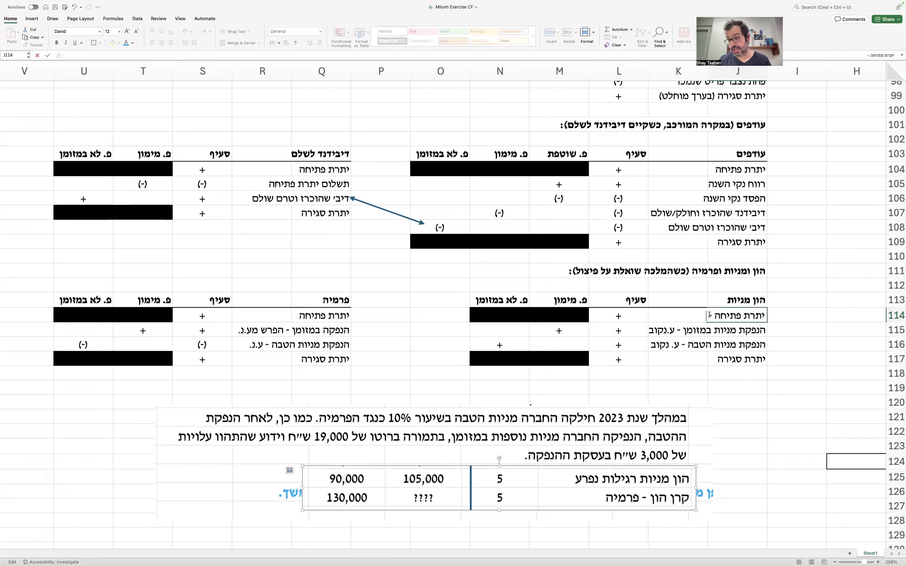
pyautogui.write('31.12.2022')
pyautogui.press('Return')
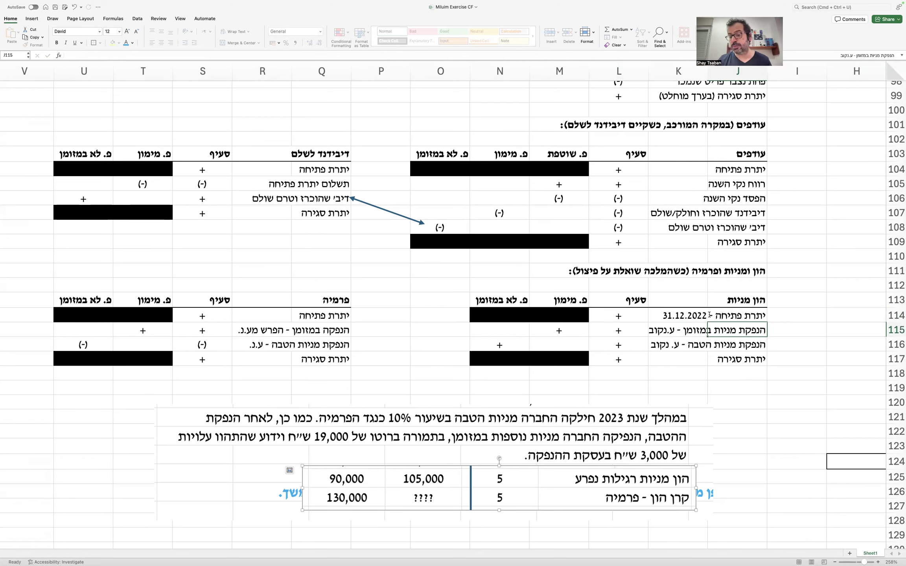
pyautogui.doubleClick(715, 361)
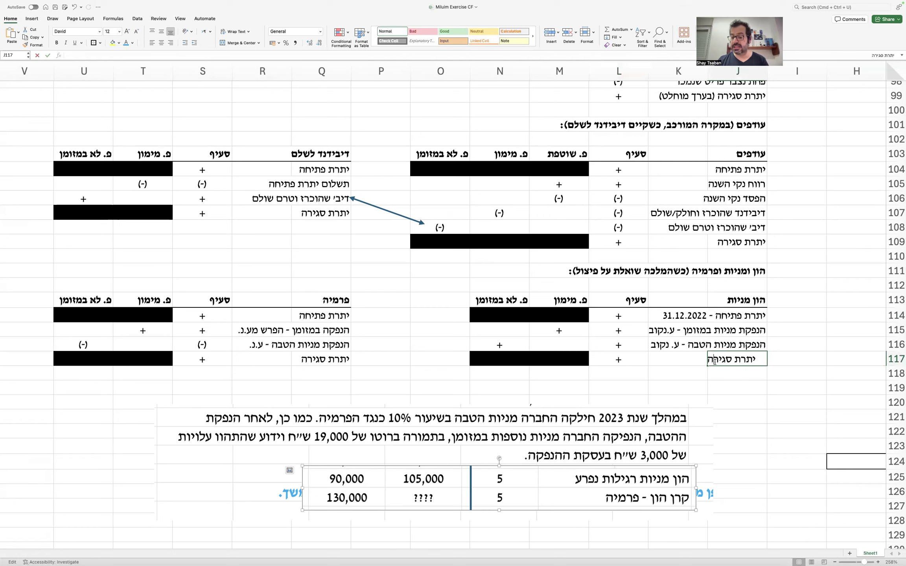
pyautogui.write('- 31.12.2023')
pyautogui.press('Return')
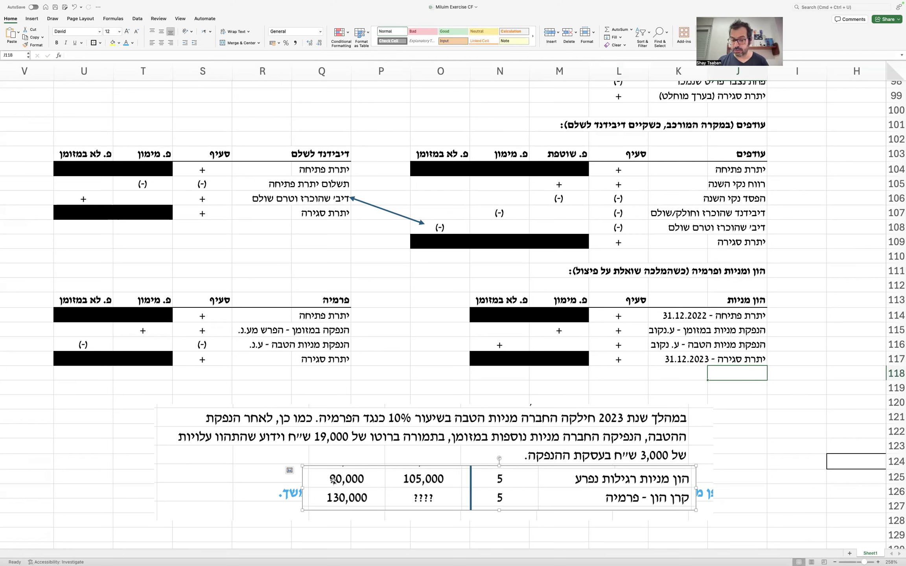
# Step: Enter 90,000 as the share capital opening balance in L114
pyautogui.click(351, 456)
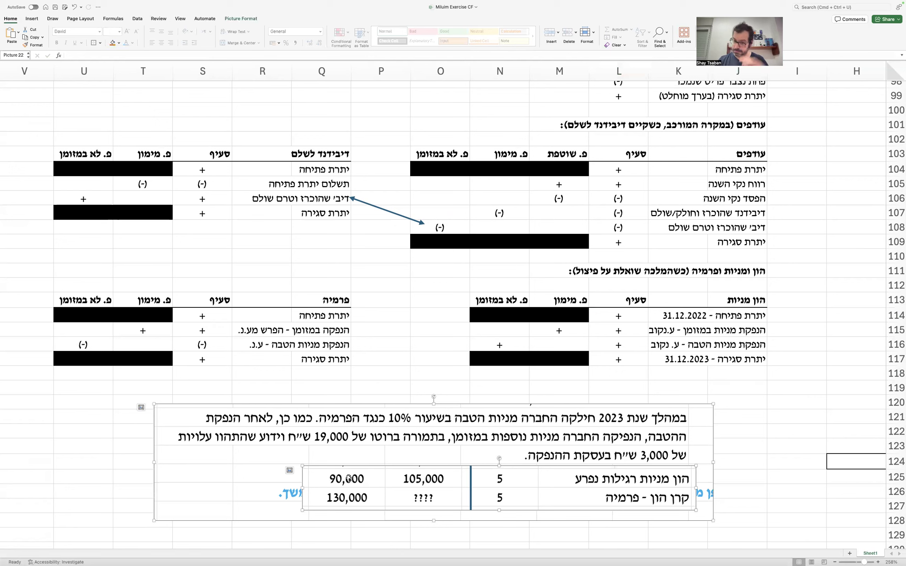
pyautogui.click(604, 317)
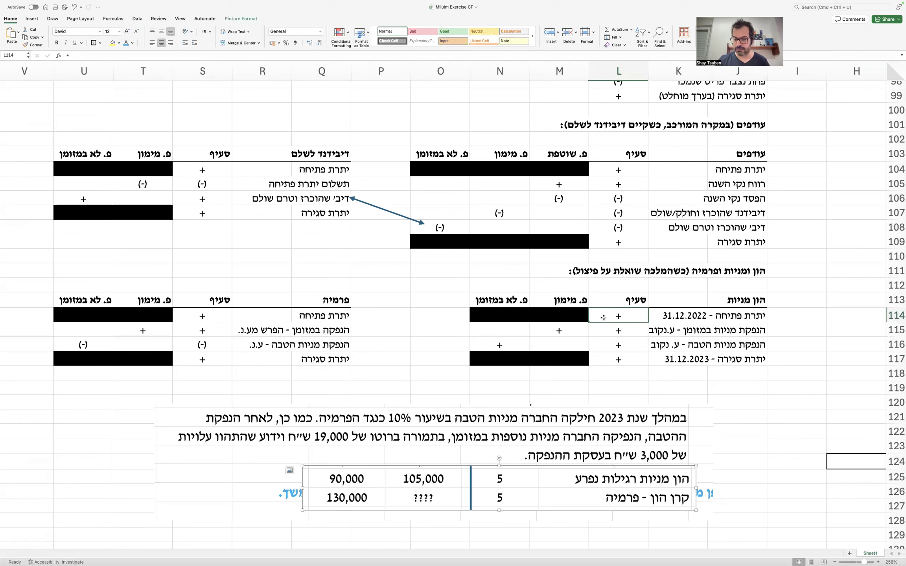
pyautogui.write('90,000')
pyautogui.press('Return')
# Step: Enter 130,000 as the share capital closing balance in L117
pyautogui.press('Down')
pyautogui.press('Down')
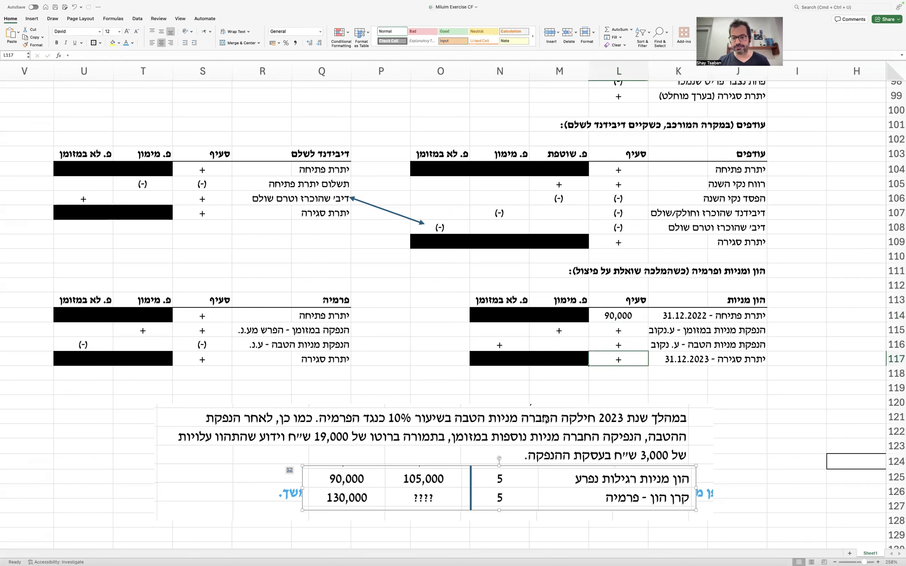
pyautogui.write('130,000')
pyautogui.press('Return')
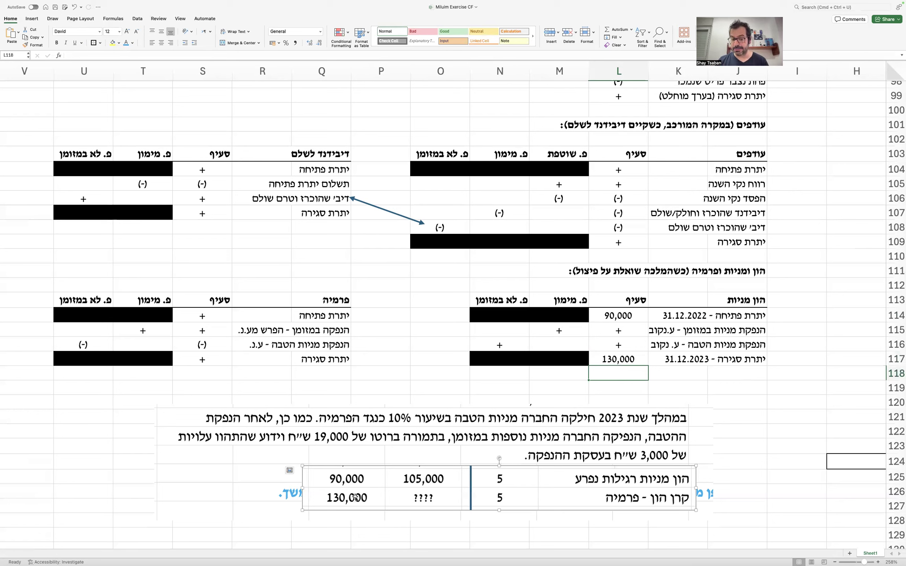
# Step: Enter 130,000 as the premium opening balance in S114 and add 31.12.2022 to its label in Q114
pyautogui.click(199, 310)
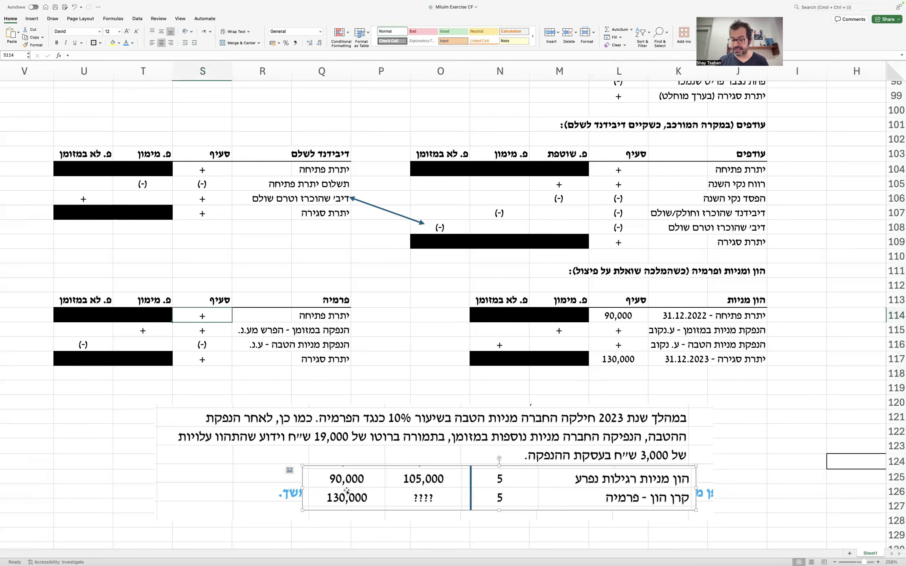
pyautogui.write('130,000')
pyautogui.press('Return')
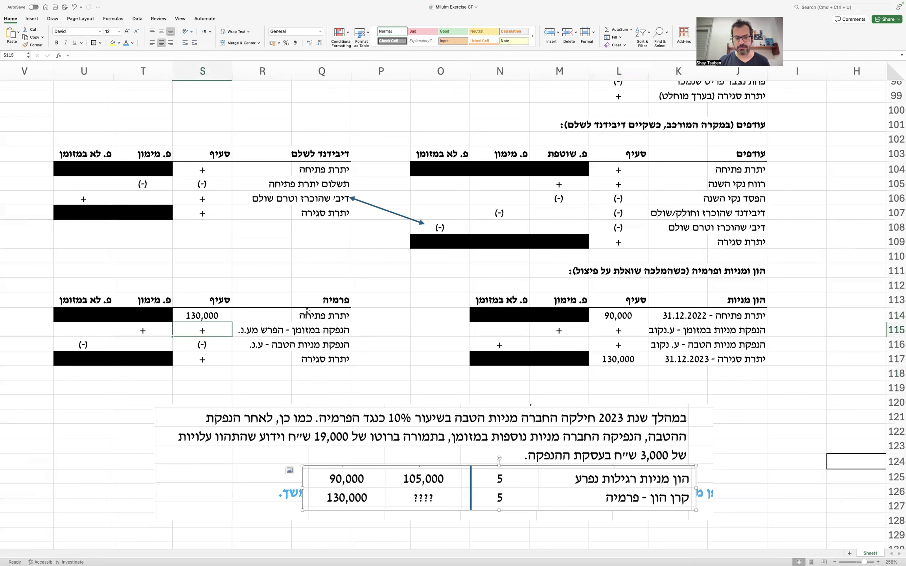
pyautogui.doubleClick(303, 313)
pyautogui.write('- 31.12.2022')
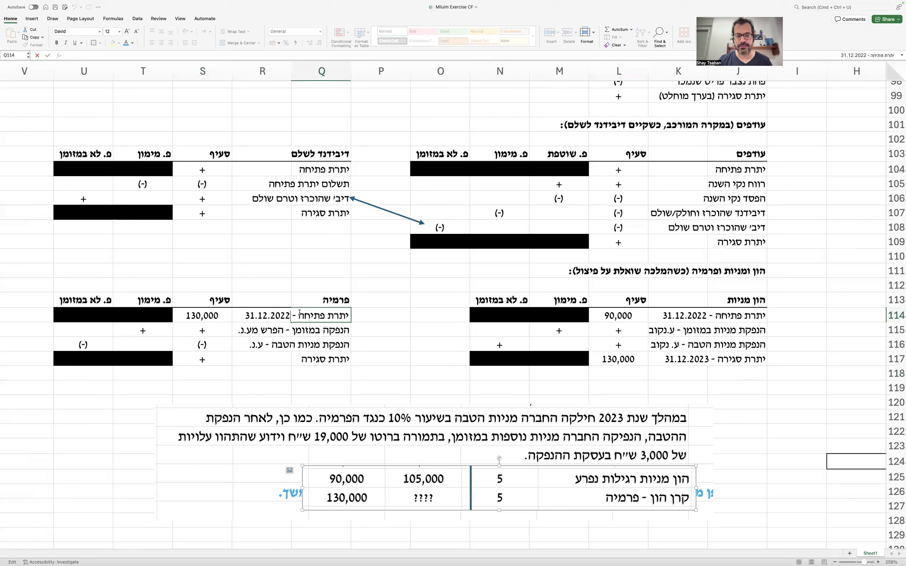
pyautogui.press('Return')
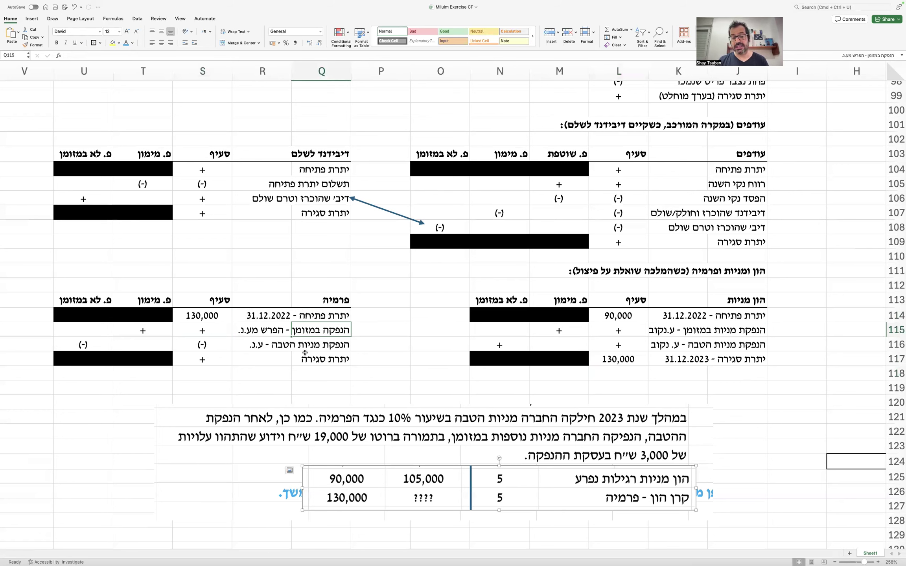
# Step: Set the share capital closing balance in L117 to 105,000
pyautogui.click(207, 357)
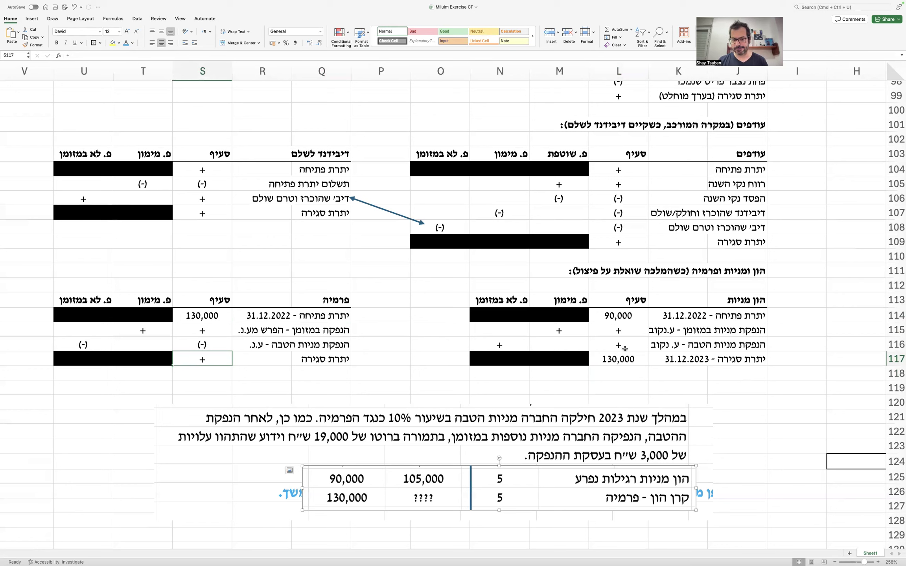
pyautogui.click(634, 360)
pyautogui.write('105,000')
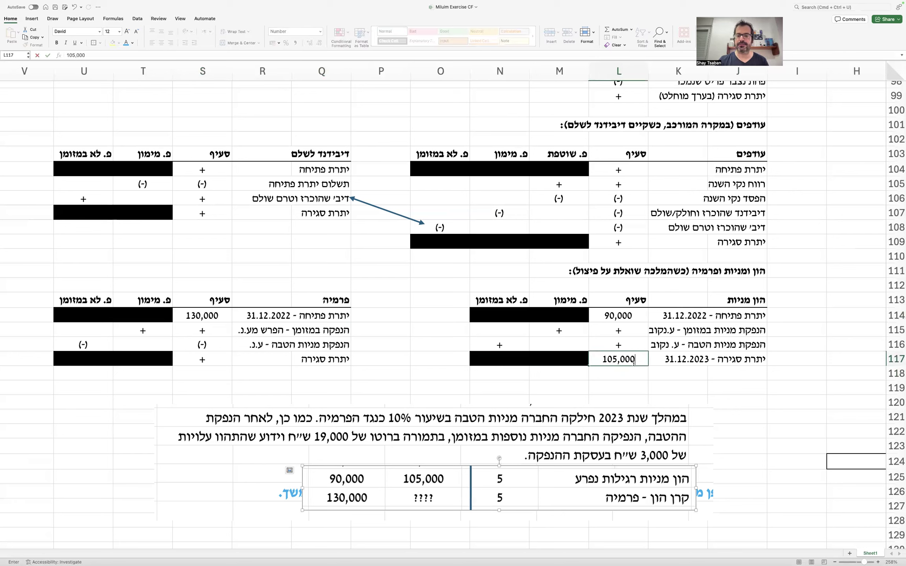
pyautogui.press('Return')
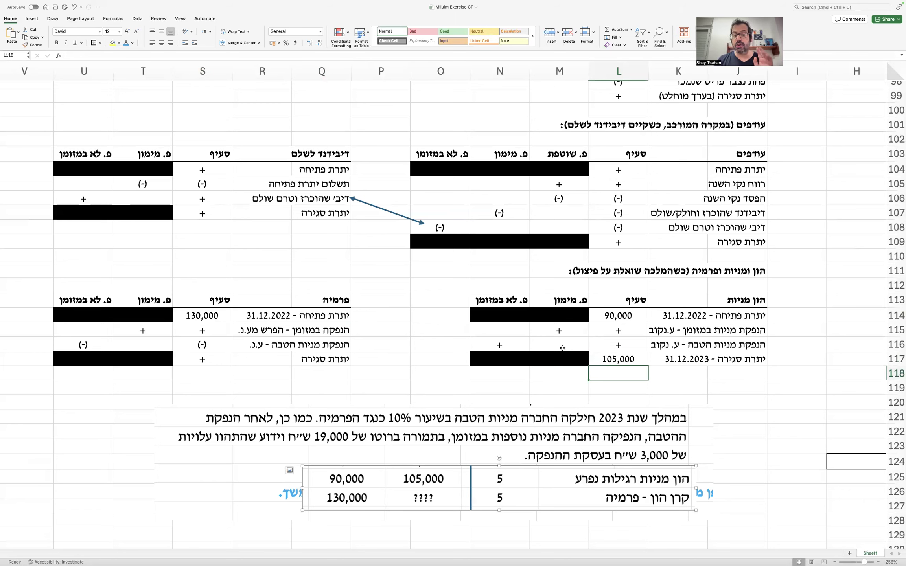
# Step: Move the note pictures slightly closer to the templates and calculate the bonus share issue's par value in L116 as =10%*90000
pyautogui.moveTo(629, 419); pyautogui.dragTo(644, 404)
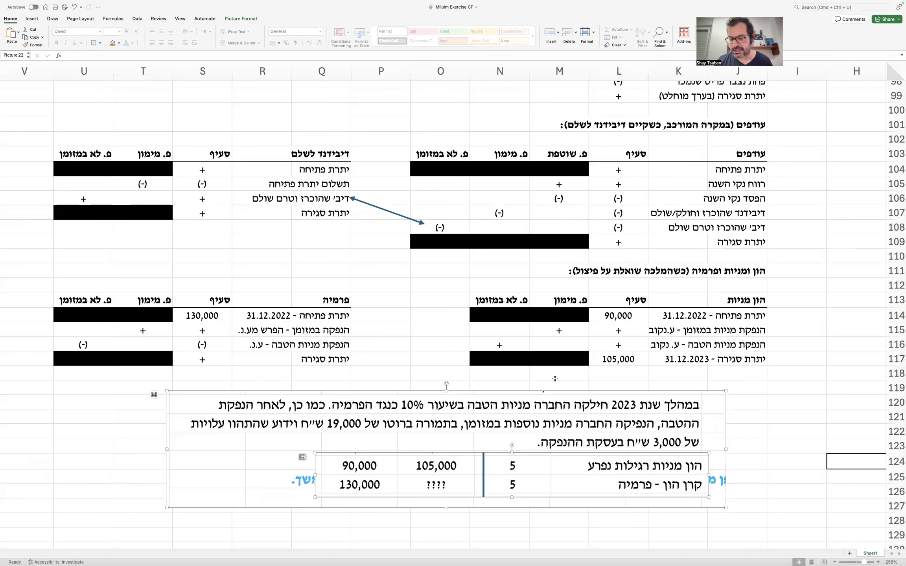
pyautogui.click(619, 345)
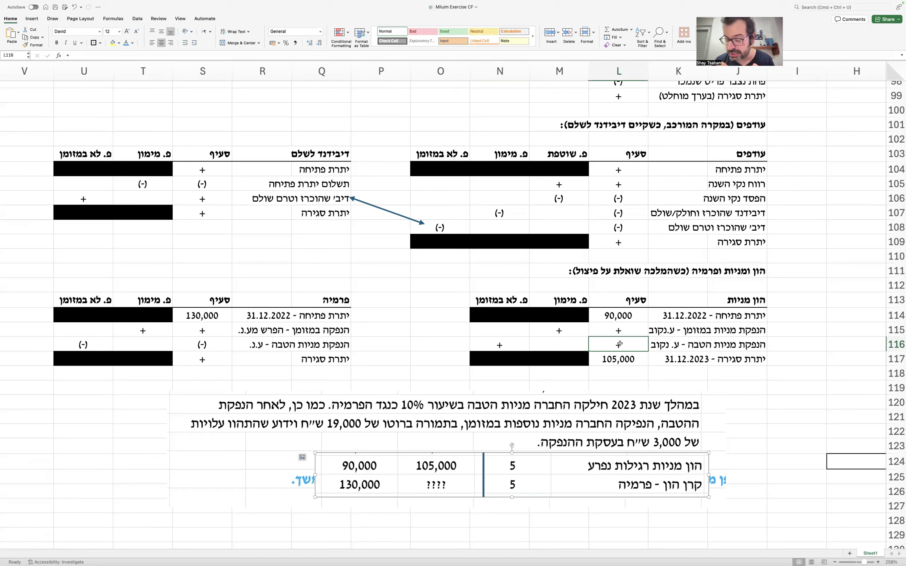
pyautogui.write('=')
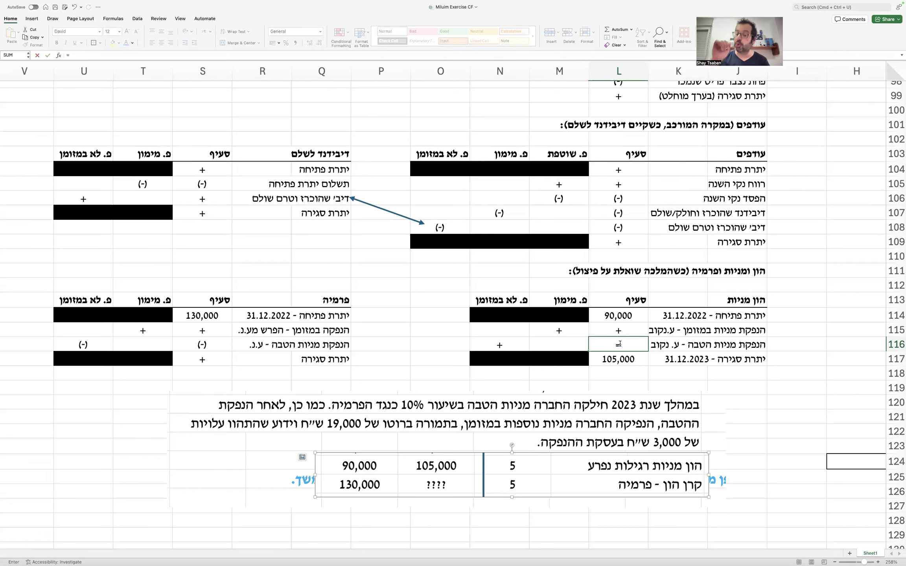
pyautogui.write('10%$')
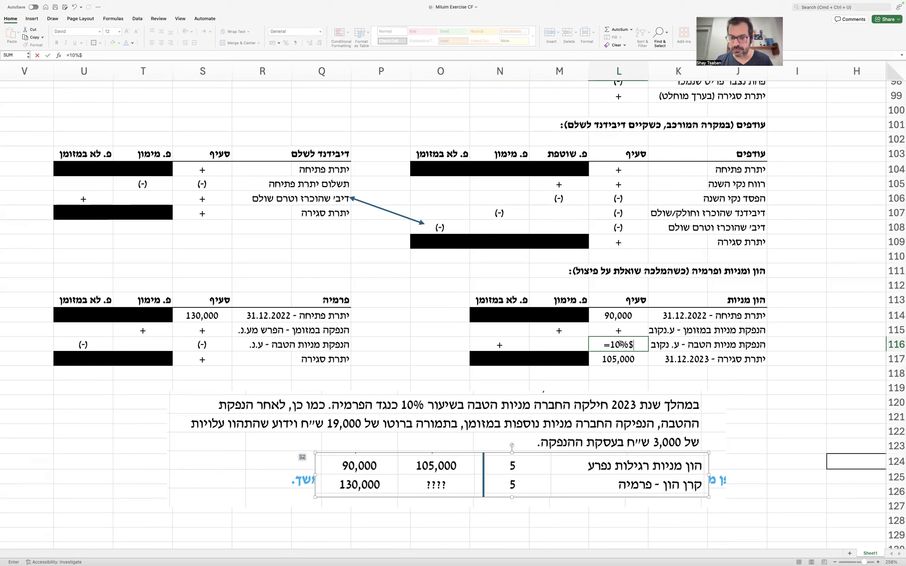
pyautogui.press('Return')
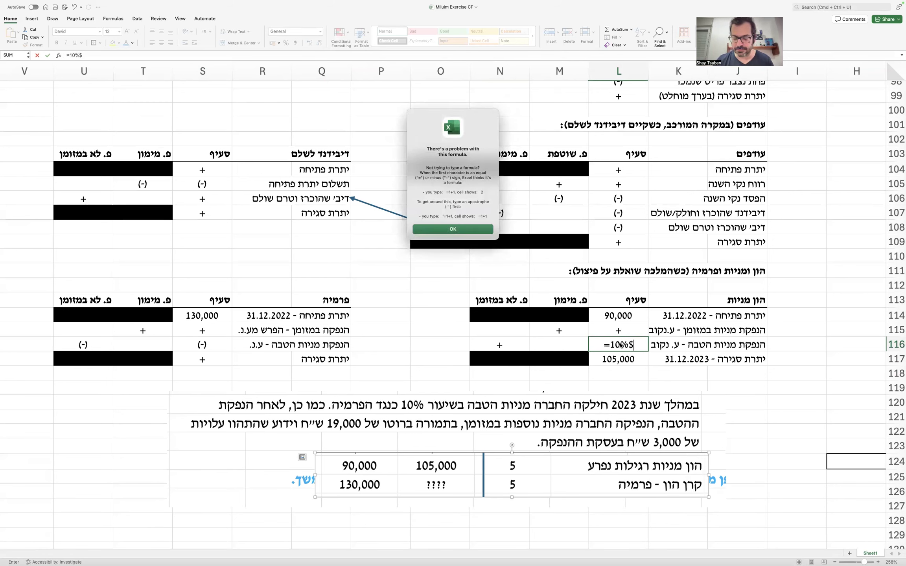
pyautogui.click(480, 229)
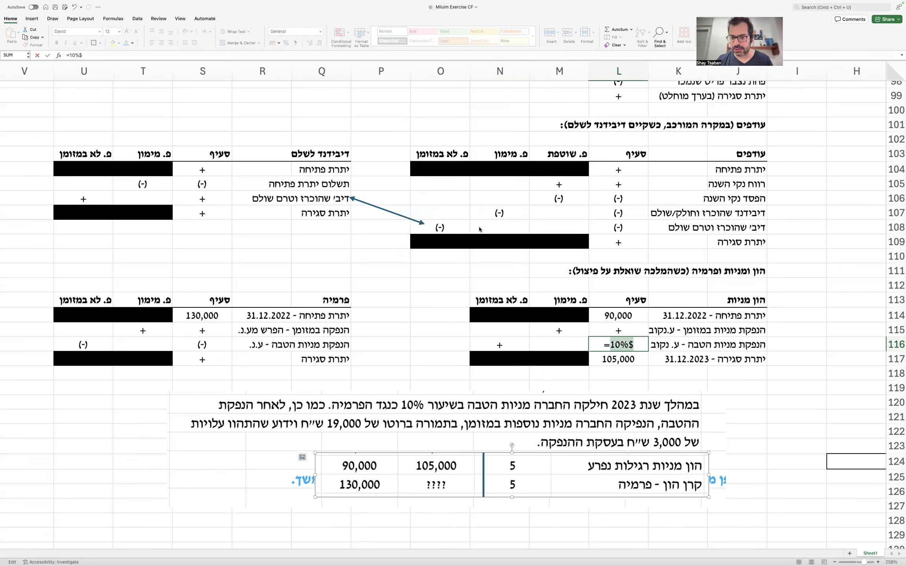
pyautogui.write('10%*')
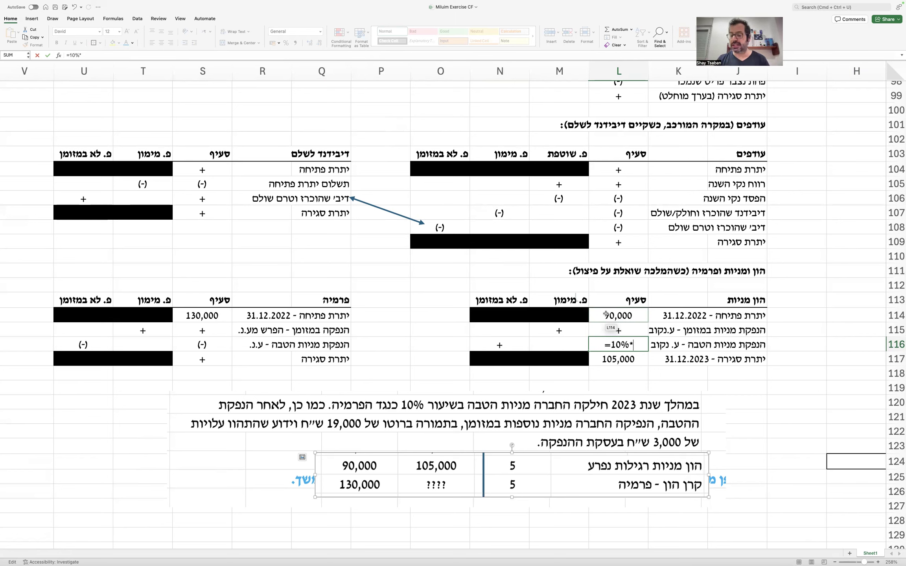
pyautogui.write('90')
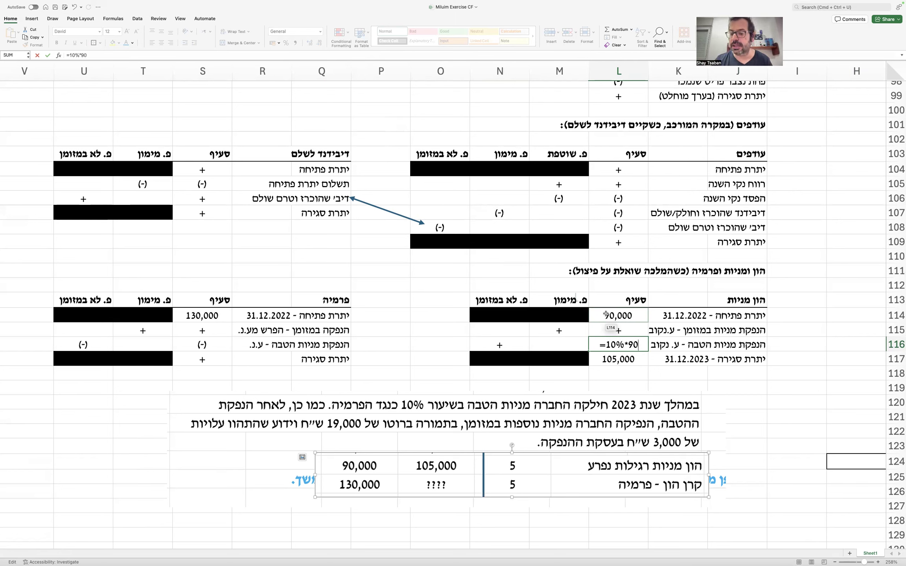
pyautogui.write('000')
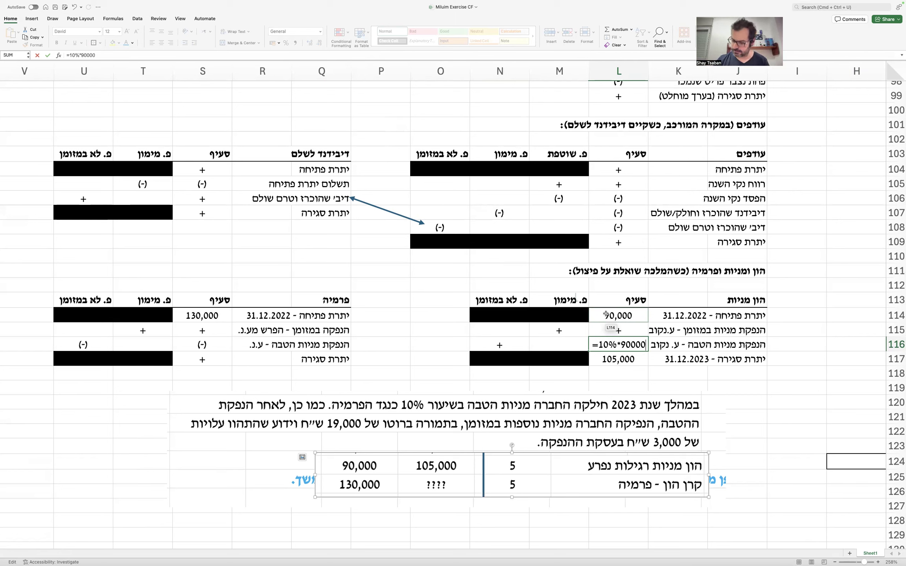
pyautogui.press('Return')
# Step: Copy the number format of the share capital opening balance in L114 to the bonus share issue in L116
pyautogui.click(607, 316)
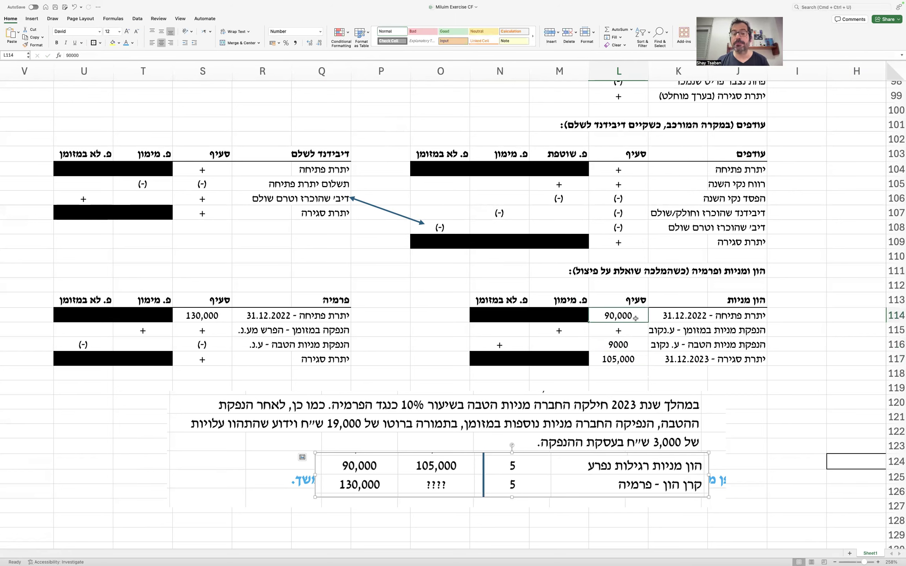
pyautogui.click(36, 44)
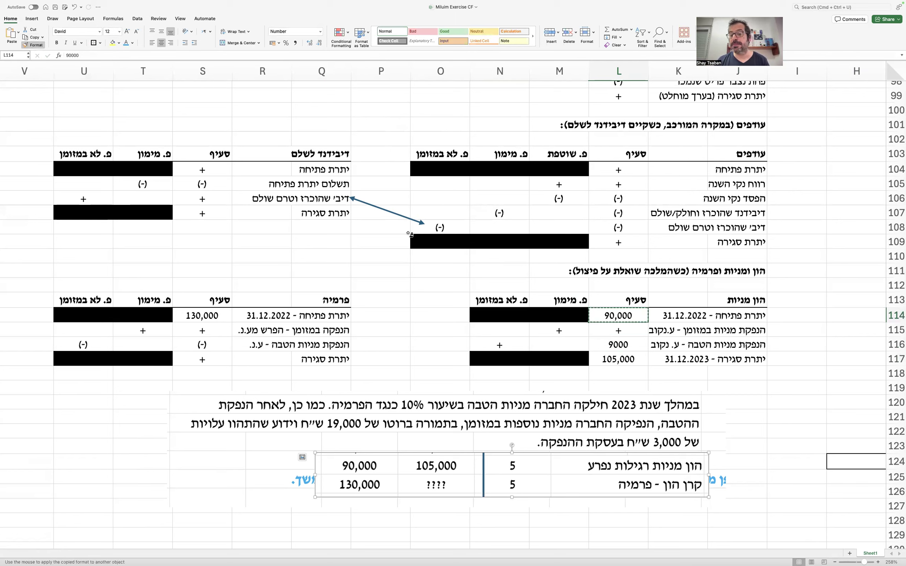
pyautogui.click(619, 344)
pyautogui.click(633, 316)
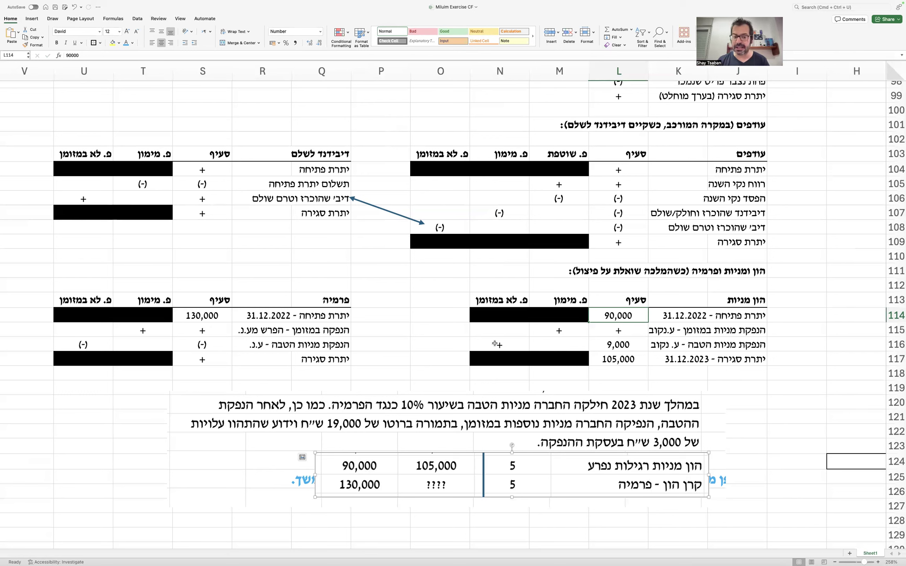
# Step: Enter =-L116 in S116 to deduct the bonus share issue from the premium
pyautogui.moveTo(331, 345); pyautogui.dragTo(270, 345)
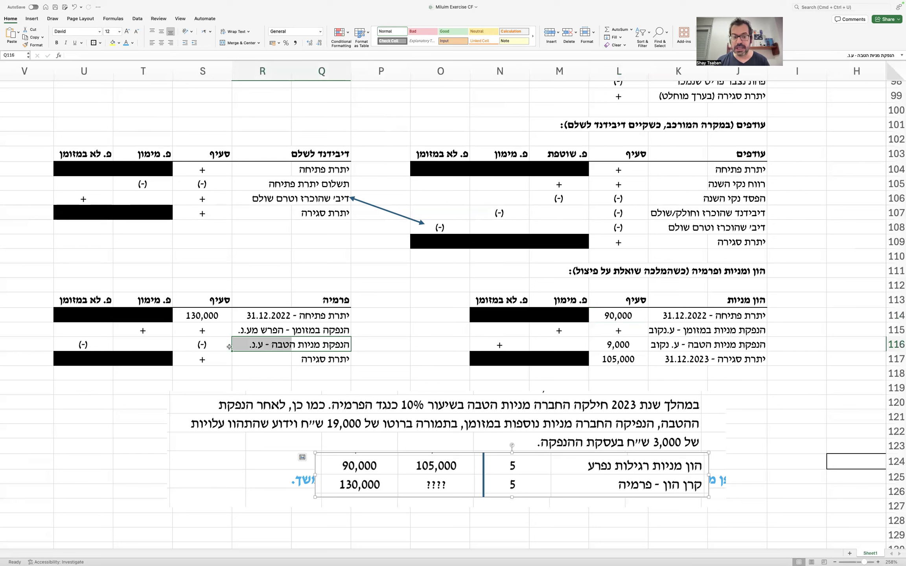
pyautogui.click(220, 340)
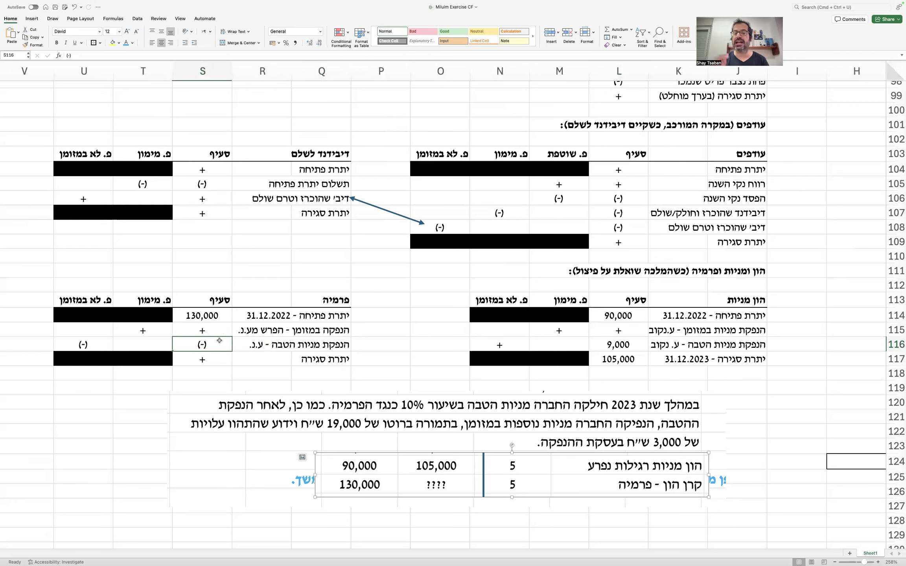
pyautogui.write('=')
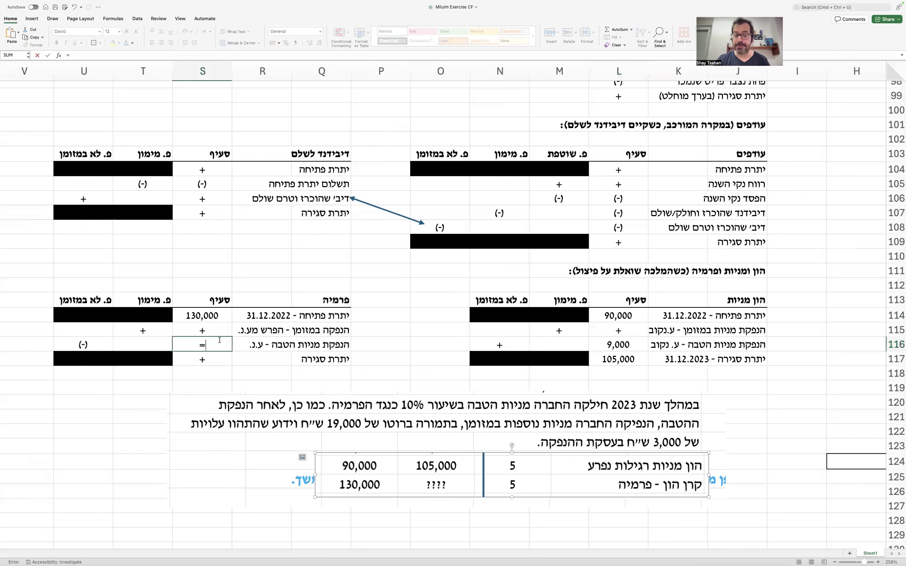
pyautogui.write('-')
pyautogui.press('Right')
pyautogui.press('Right')
pyautogui.press('Right')
pyautogui.press('Right')
pyautogui.press('Right')
pyautogui.press('Right')
pyautogui.press('Right')
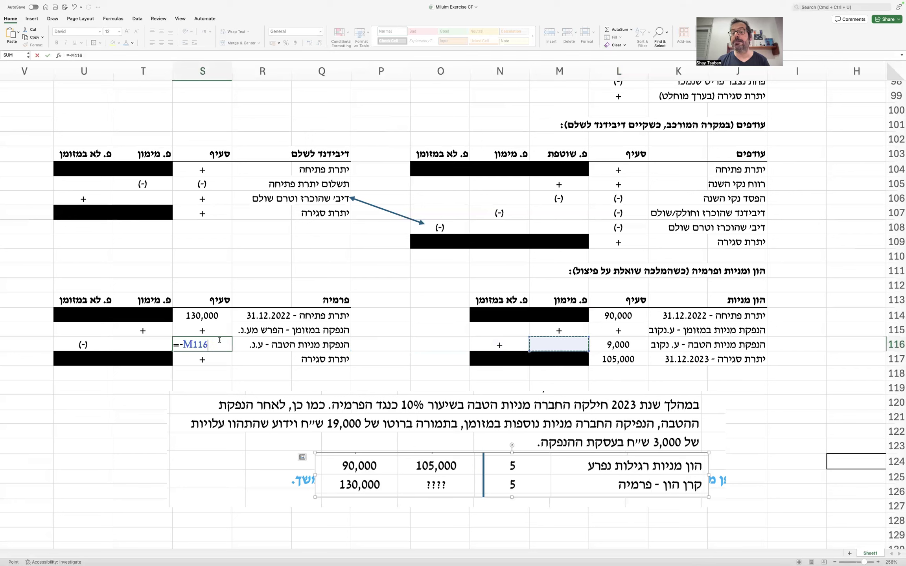
pyautogui.press('Return')
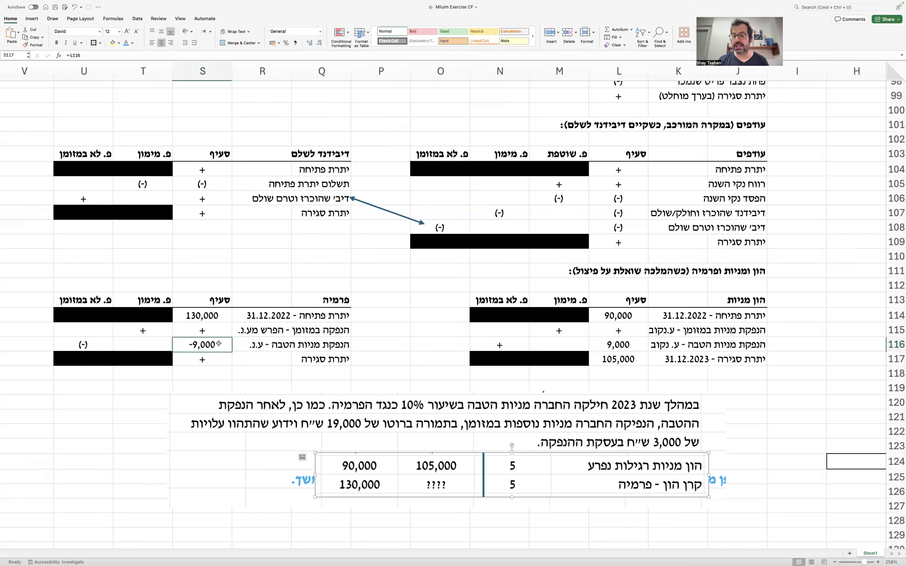
# Step: Format the bonus share deduction in S116 to show negative numbers in black parentheses, as (1,234)
pyautogui.rightClick(220, 343)
pyautogui.click(239, 469)
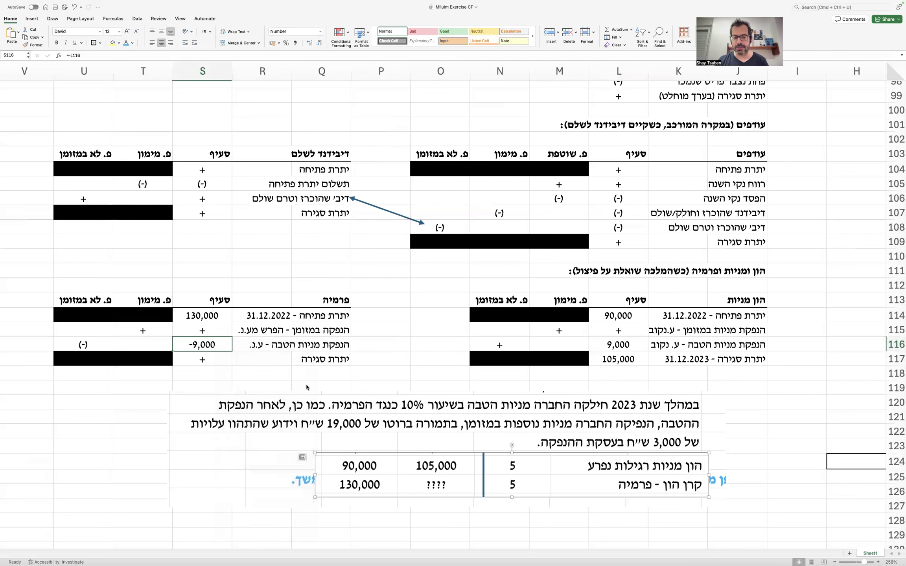
pyautogui.moveTo(374, 243); pyautogui.dragTo(512, 75)
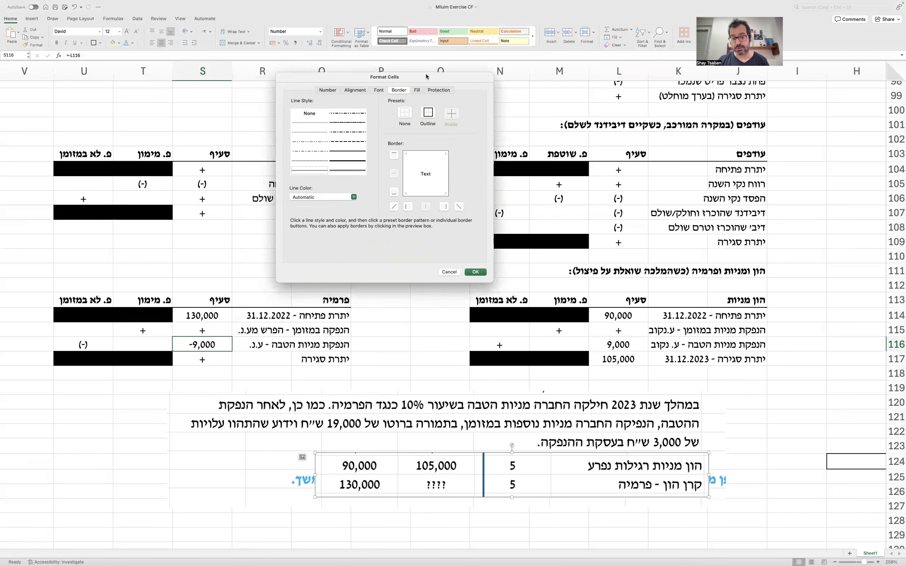
pyautogui.click(418, 91)
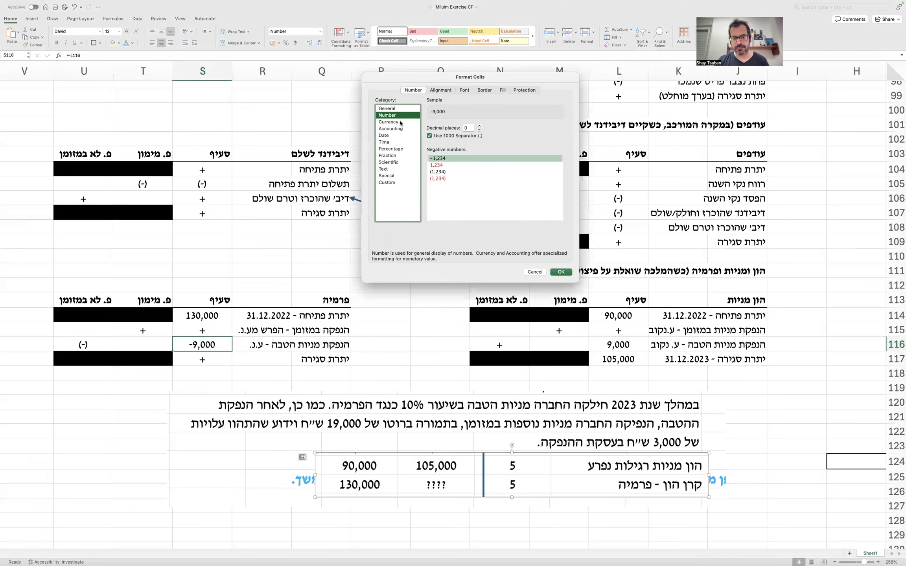
pyautogui.click(442, 171)
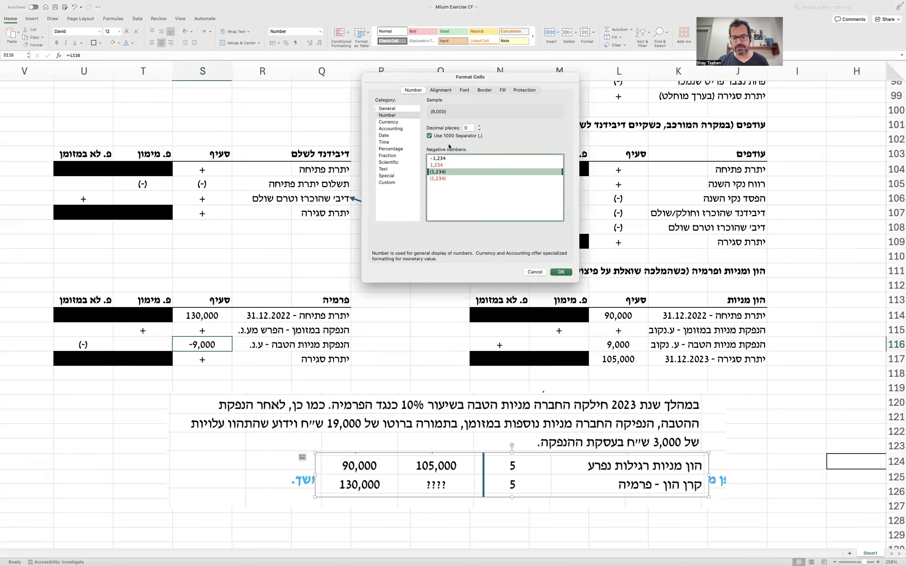
pyautogui.click(562, 271)
pyautogui.click(427, 383)
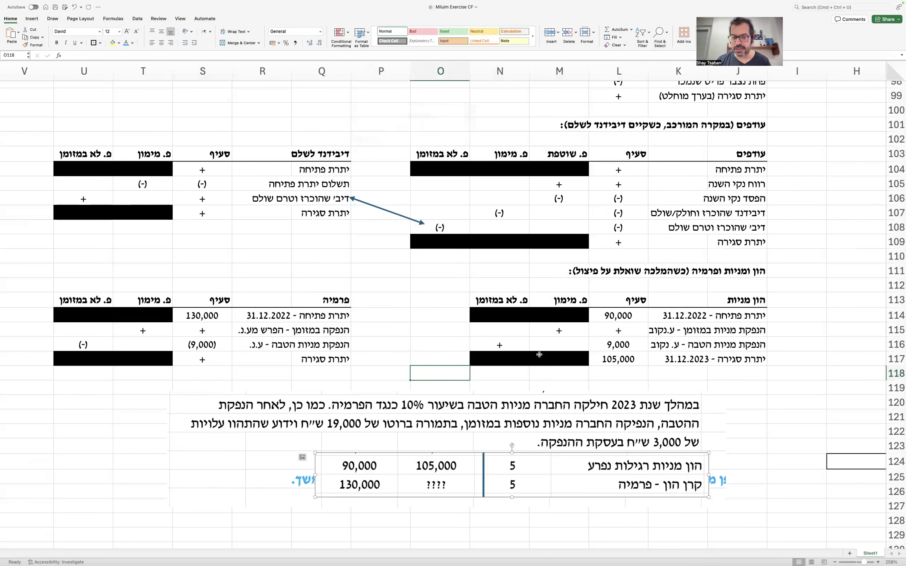
# Step: Review the share capital rows from opening to closing balance and fill the cash share issue's par value cell L115 with yellow
pyautogui.click(609, 318)
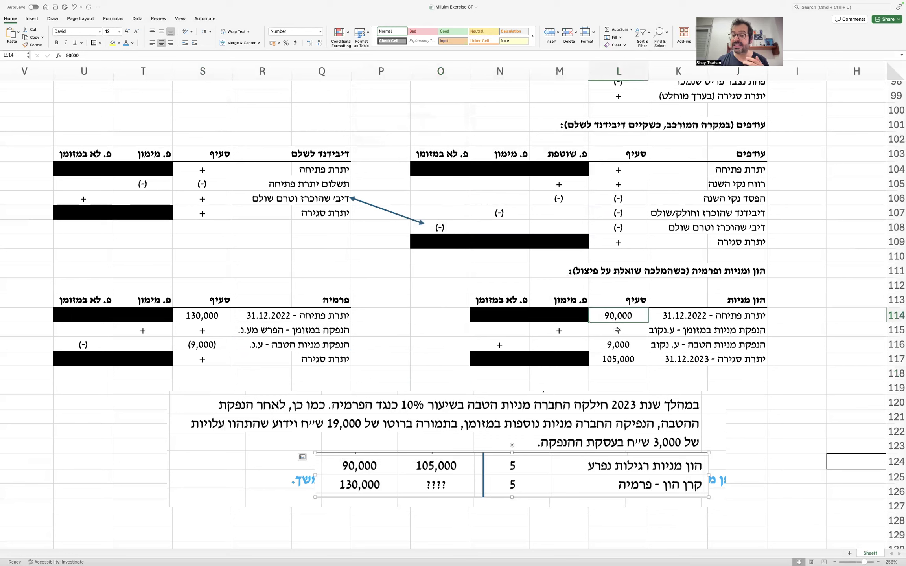
pyautogui.moveTo(619, 347); pyautogui.dragTo(562, 357)
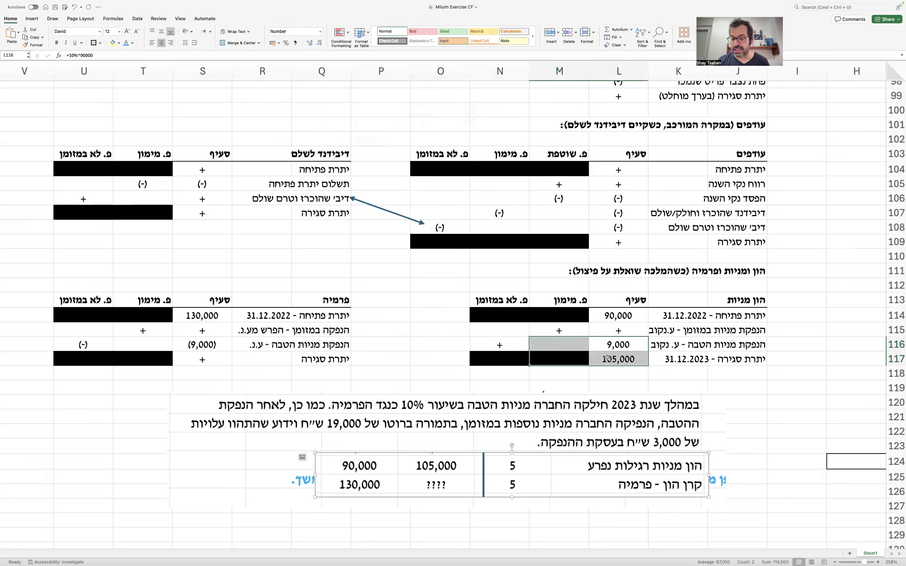
pyautogui.click(631, 330)
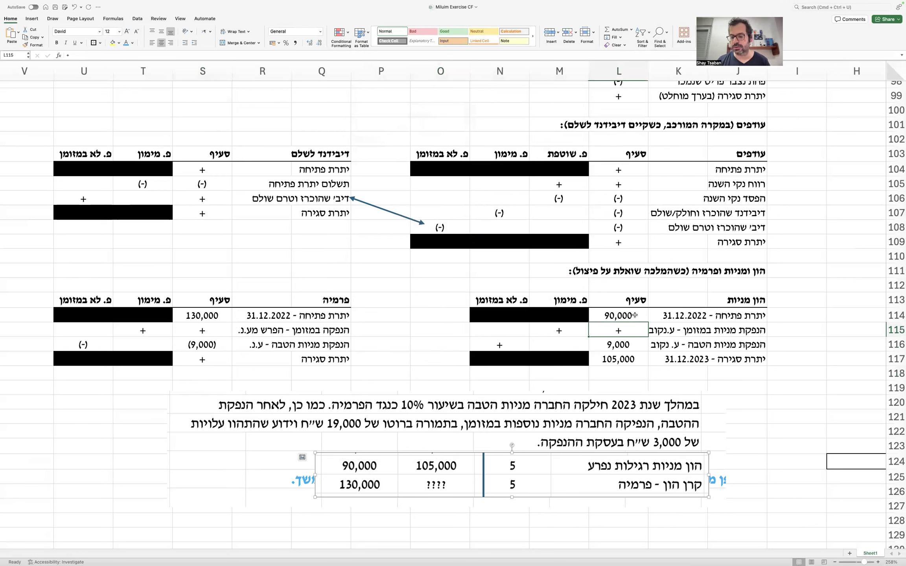
pyautogui.moveTo(736, 330); pyautogui.dragTo(655, 333)
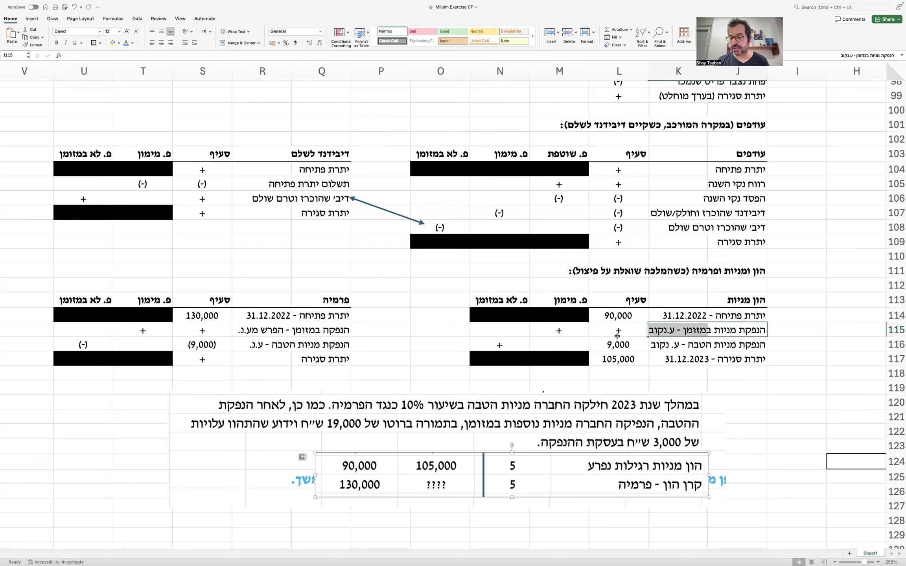
pyautogui.click(605, 331)
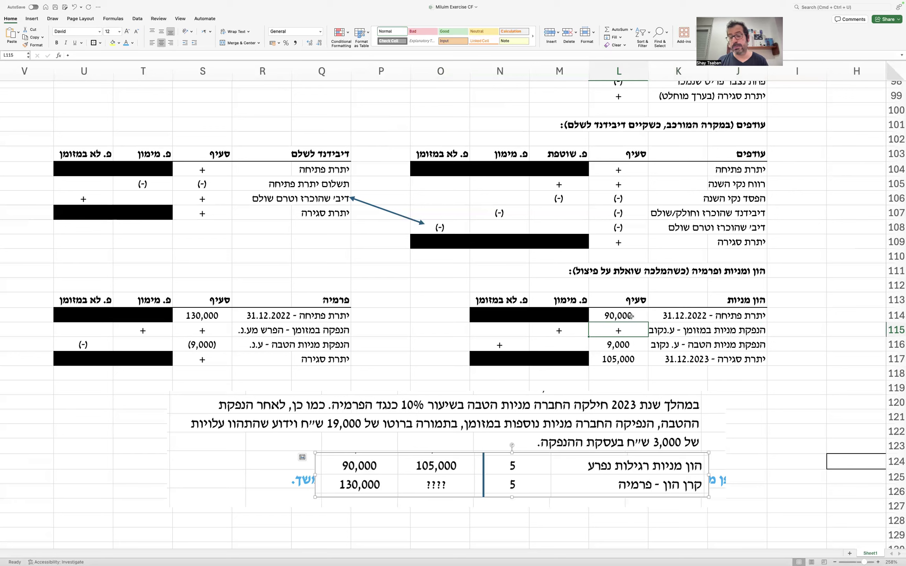
pyautogui.click(629, 316)
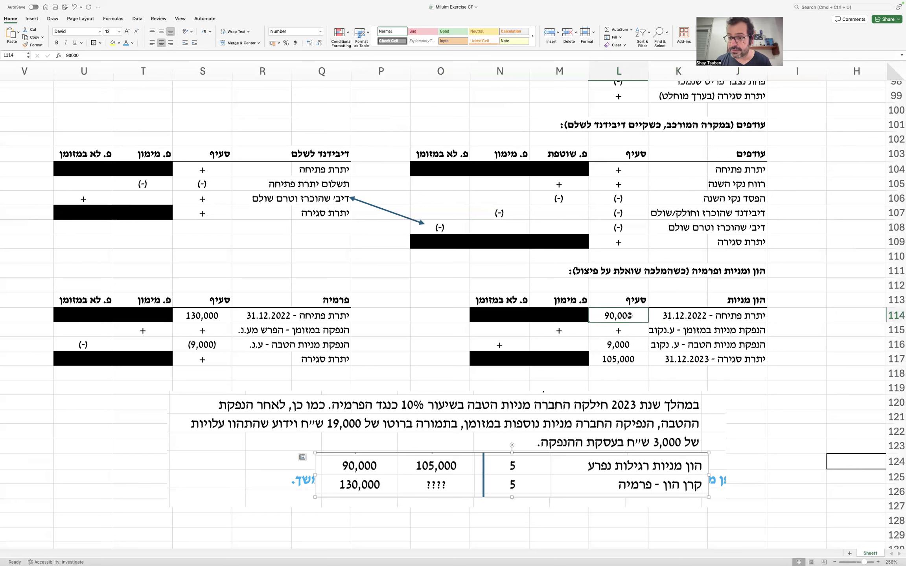
pyautogui.keyDown('super'); pyautogui.click(626, 346); pyautogui.keyUp('super')
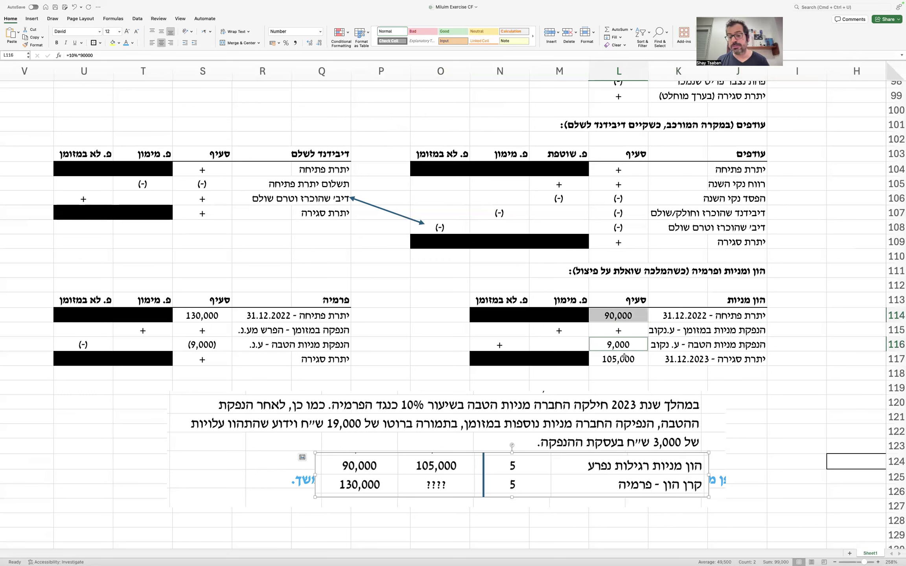
pyautogui.click(626, 356)
pyautogui.click(627, 336)
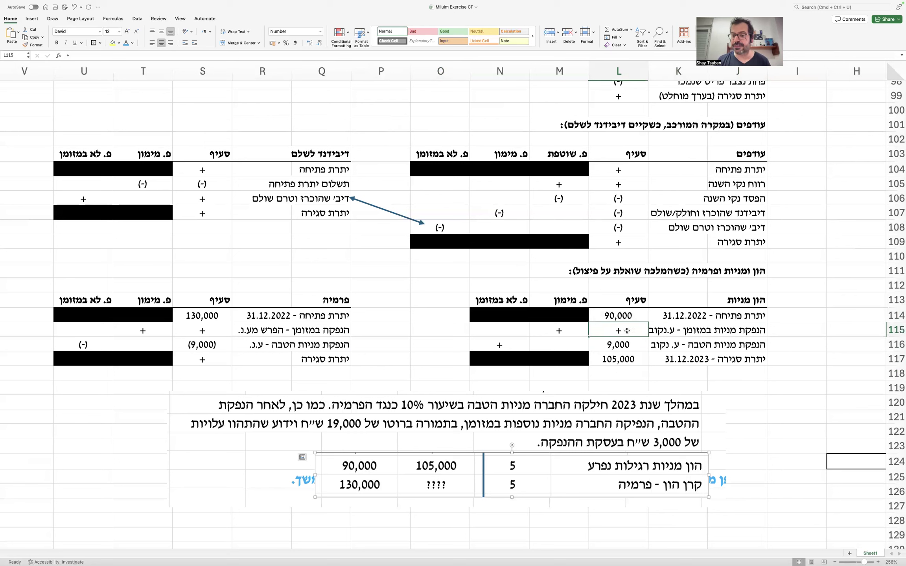
pyautogui.click(113, 42)
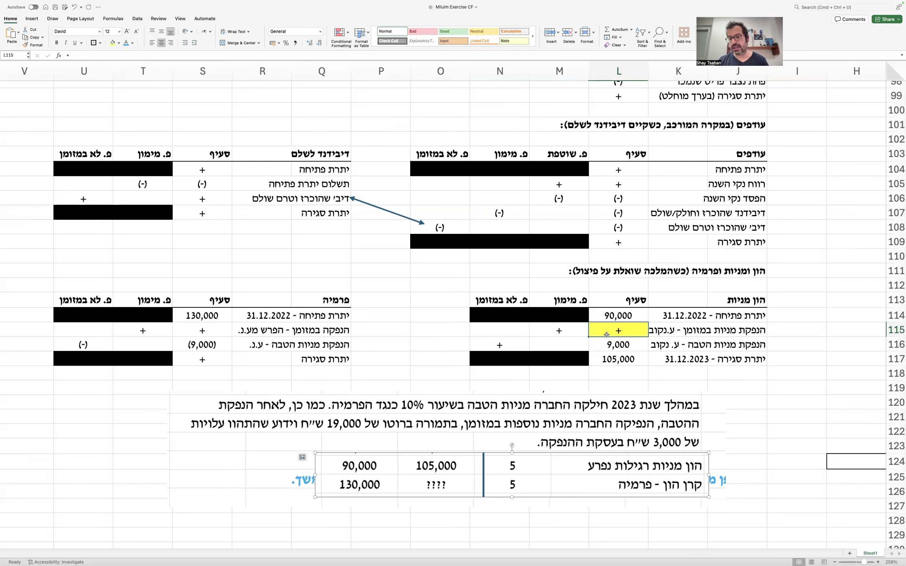
# Step: Check the sum of L114 and L116 and enter 6,000 in L115 as the par value of the cash share issue
pyautogui.click(614, 317)
pyautogui.keyDown('super'); pyautogui.click(612, 345); pyautogui.keyUp('super')
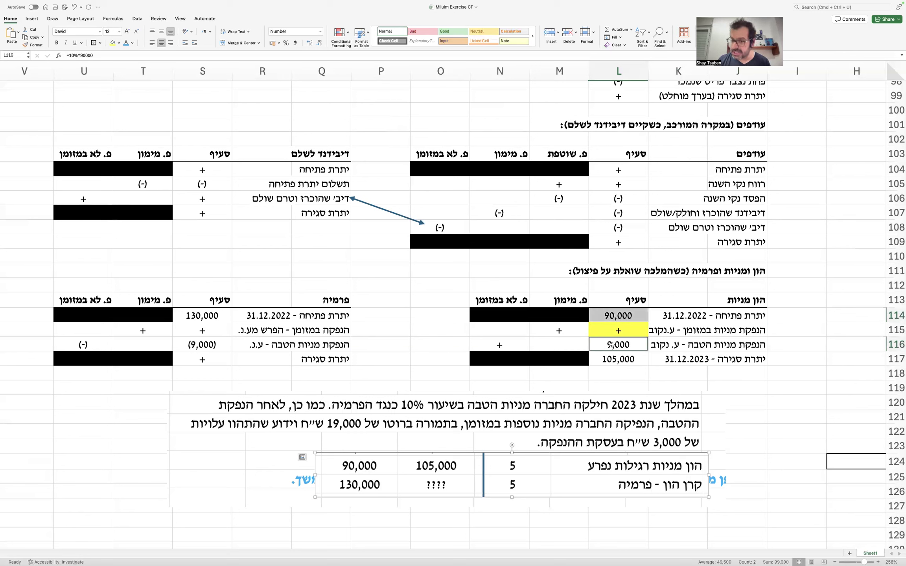
pyautogui.click(624, 330)
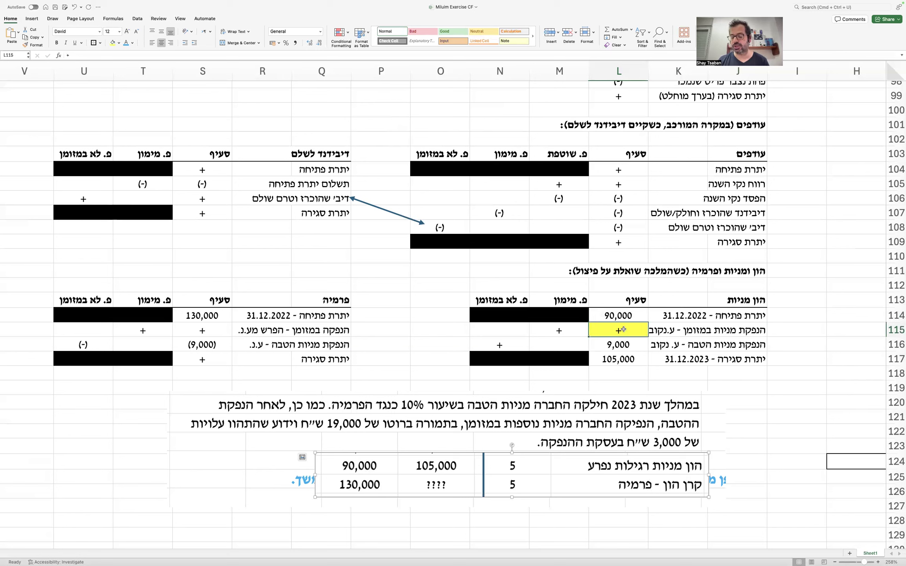
pyautogui.write('6,000')
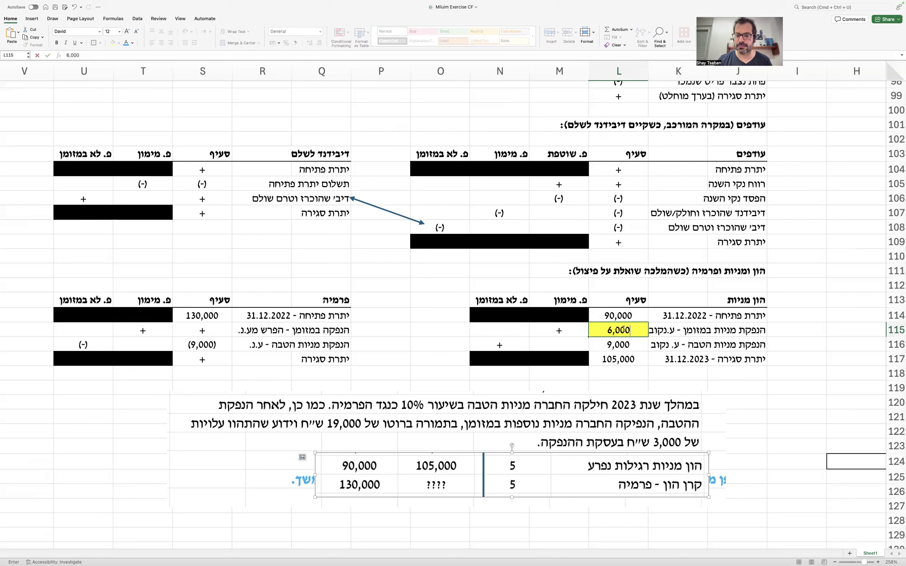
pyautogui.press('Return')
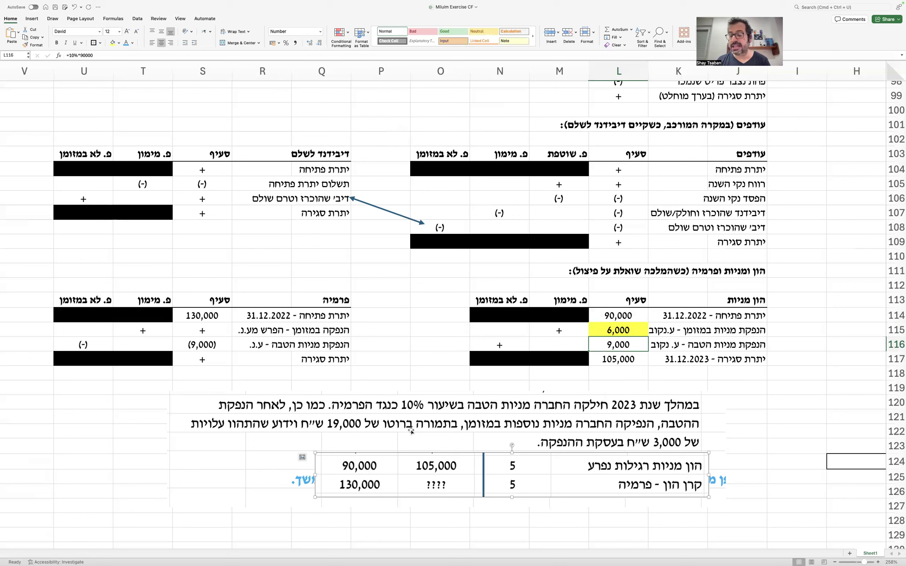
# Step: Enter =16000-L115 in S115 as the cash share issue's premium and fill the cell with yellow
pyautogui.click(617, 332)
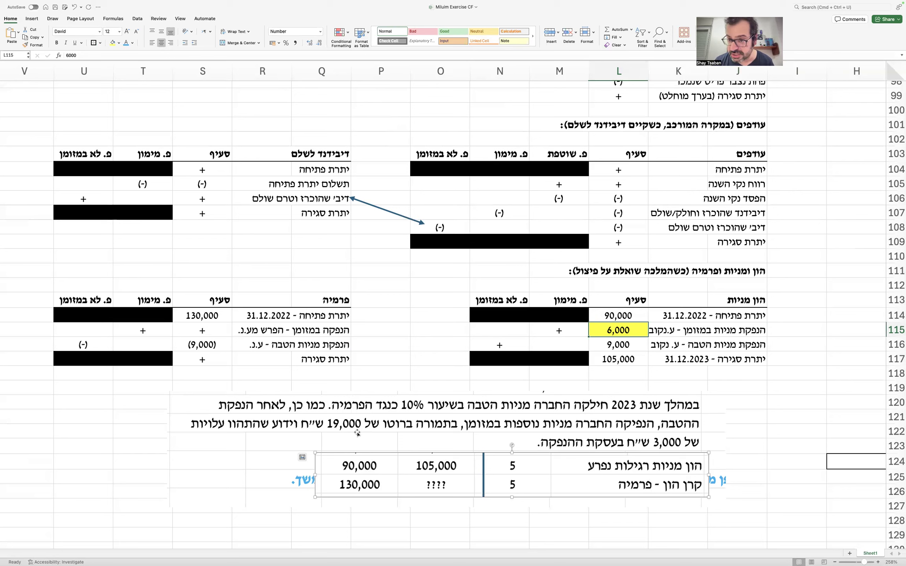
pyautogui.click(194, 324)
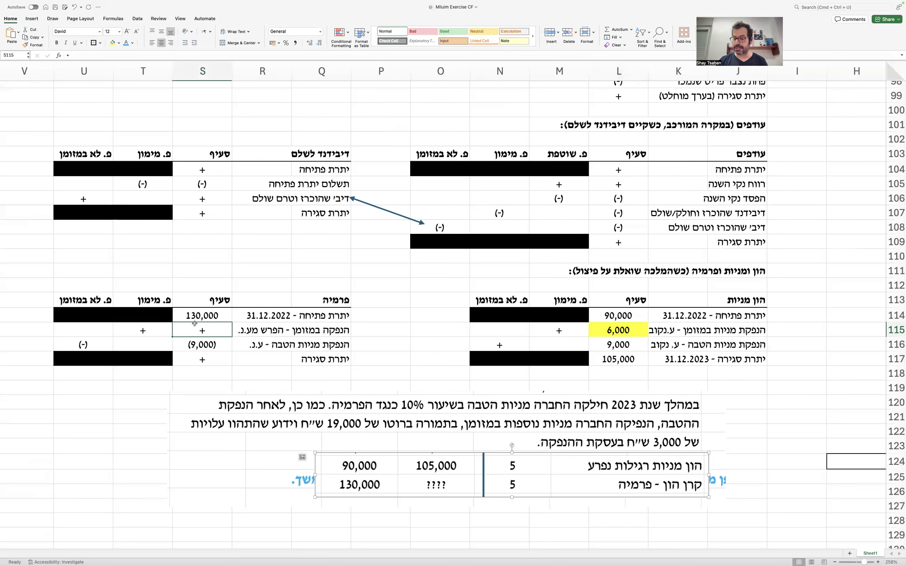
pyautogui.write('=16000-')
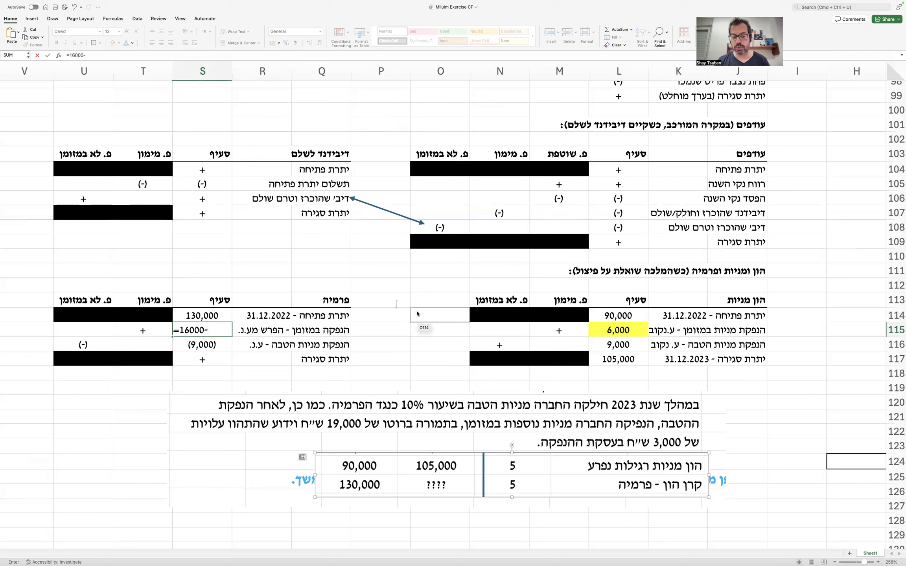
pyautogui.click(616, 331)
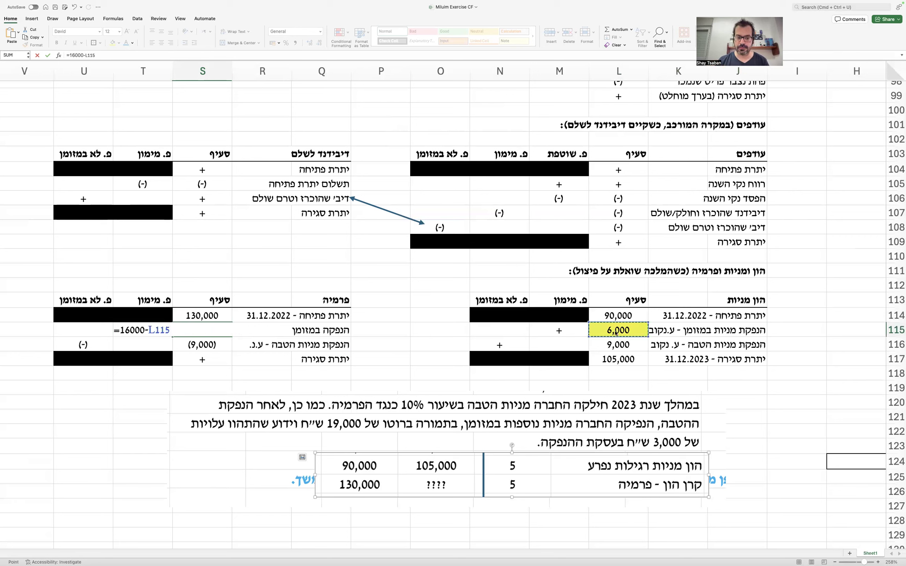
pyautogui.press('Return')
pyautogui.click(204, 328)
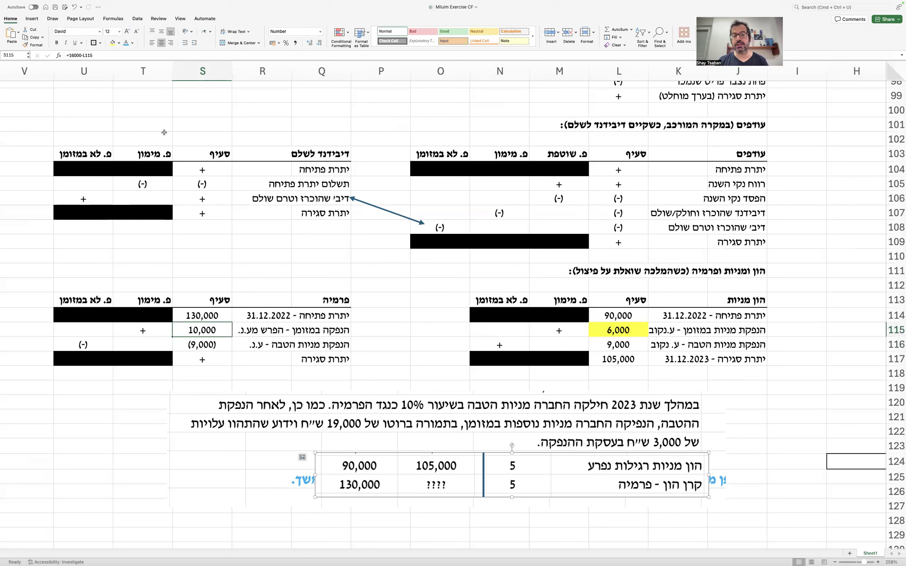
pyautogui.click(113, 43)
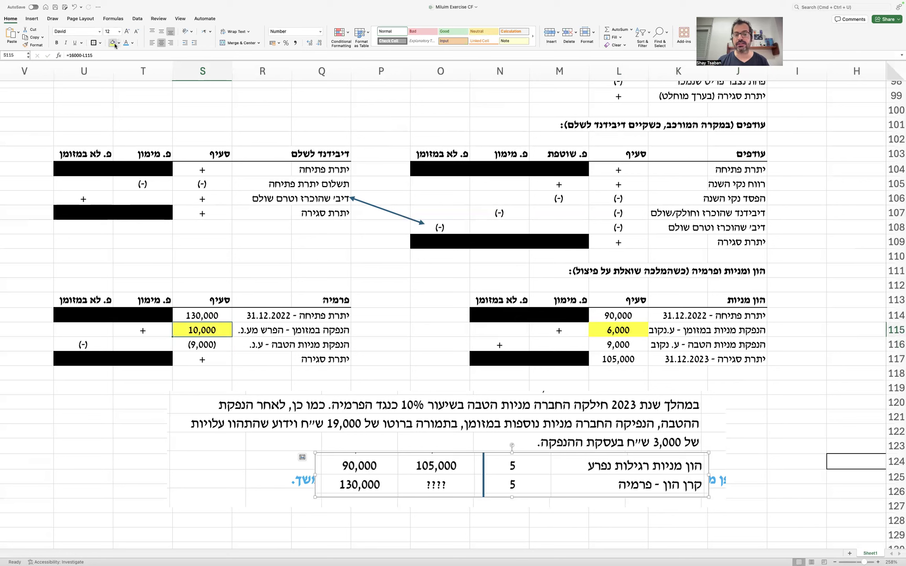
# Step: Draw a small rectangle about 0.21 by 0.22 inches beside the bonus issue amount in L116, labelled 1, with the text centred both ways
pyautogui.click(398, 425)
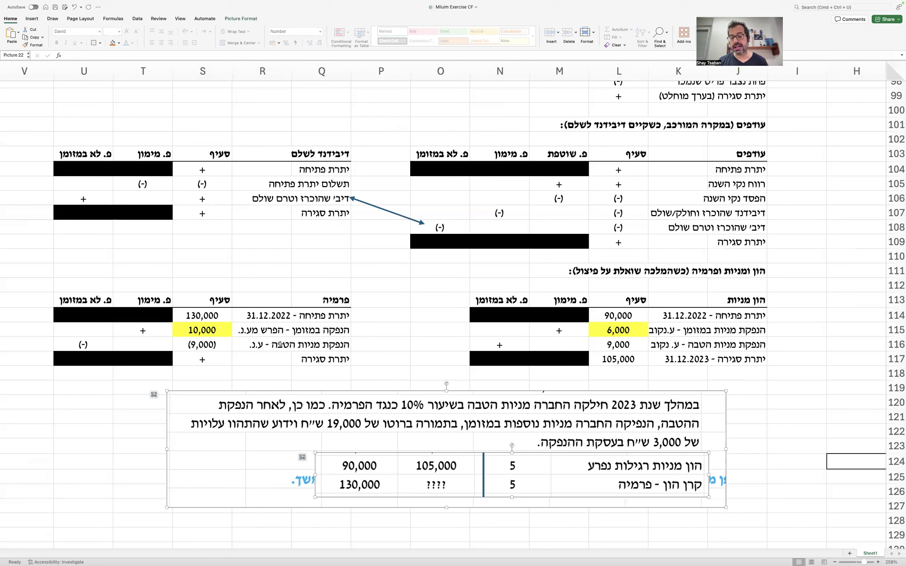
pyautogui.click(214, 359)
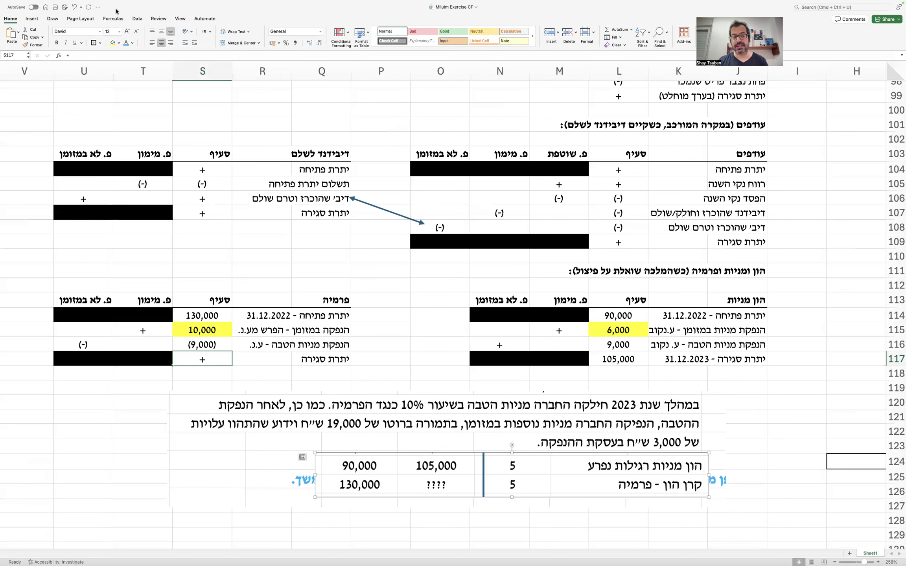
pyautogui.click(31, 19)
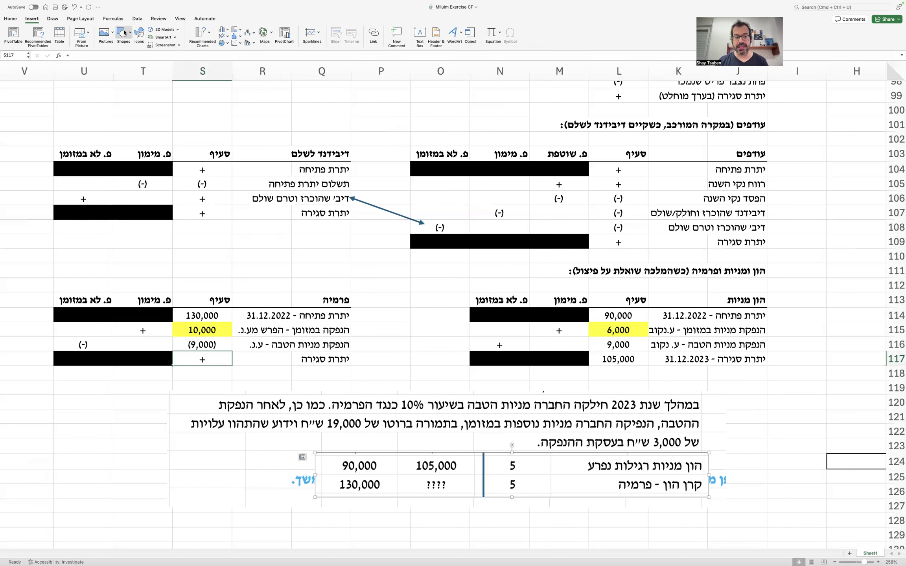
pyautogui.click(125, 33)
pyautogui.click(169, 56)
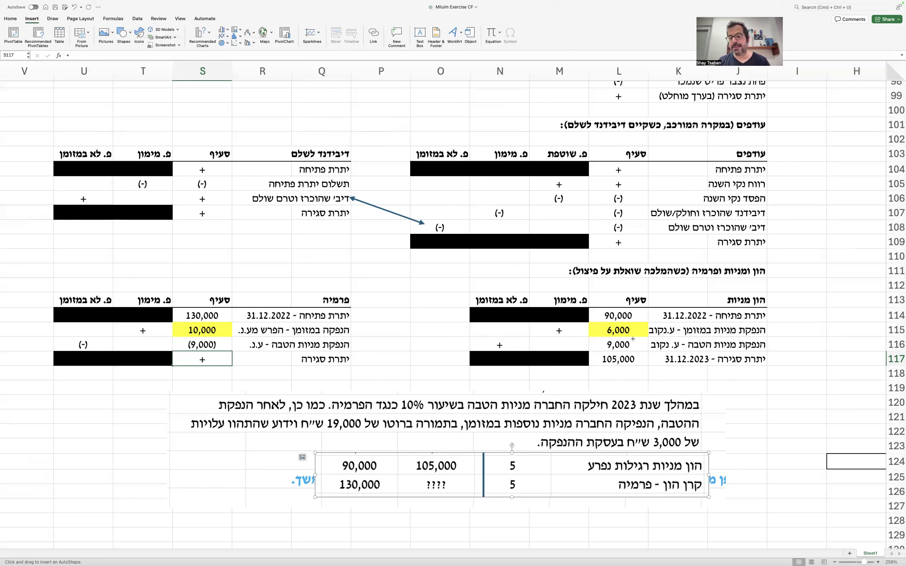
pyautogui.moveTo(632, 339); pyautogui.dragTo(647, 355)
pyautogui.write('1')
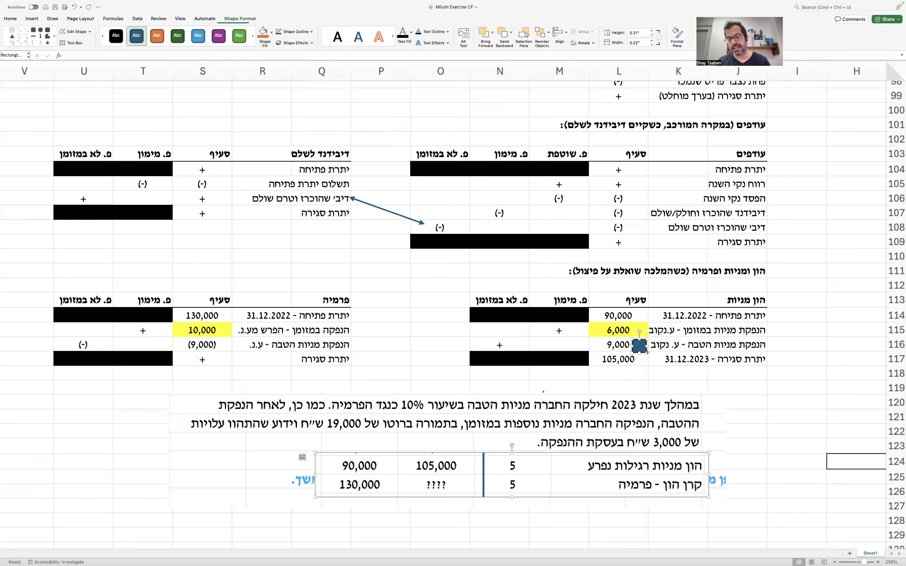
pyautogui.click(11, 18)
pyautogui.click(162, 42)
pyautogui.click(162, 31)
pyautogui.click(655, 362)
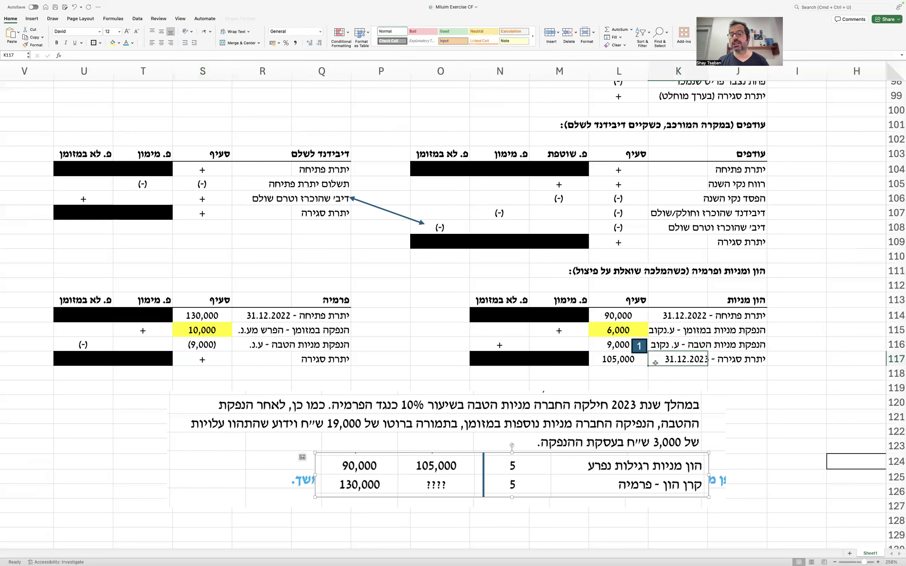
# Step: Copy the numbered badge up beside the cash issue's par value in L115 and label the copy 2
pyautogui.click(647, 345)
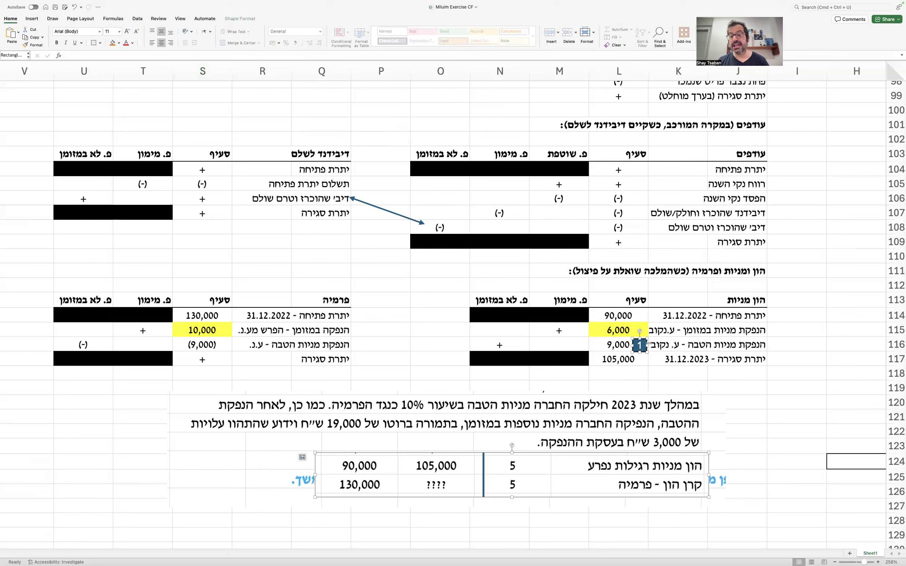
pyautogui.moveTo(648, 344); pyautogui.dragTo(648, 325)
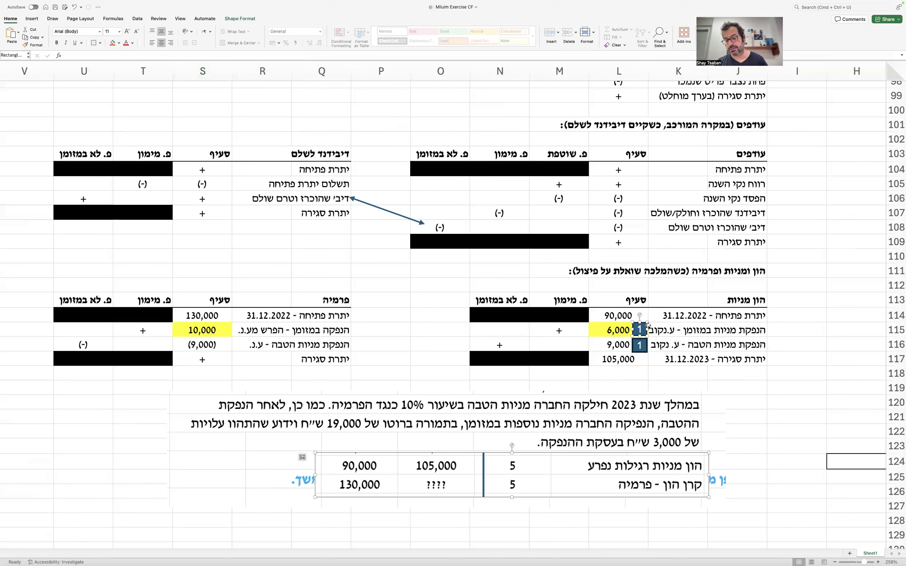
pyautogui.write('2')
pyautogui.press('Escape')
pyautogui.press('Tab')
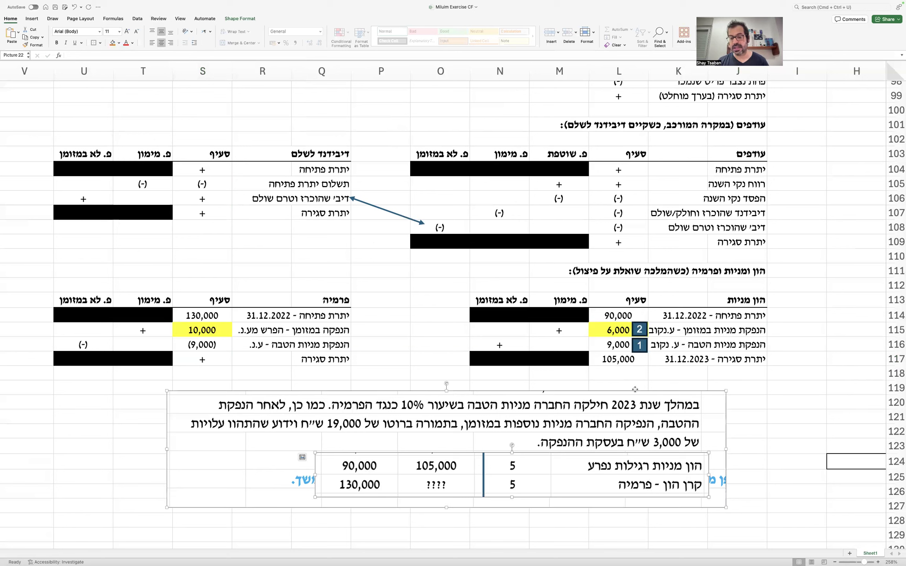
# Step: Copy the number 2 badge beside the cash issue premium in S115 and label the copy 3
pyautogui.click(649, 326)
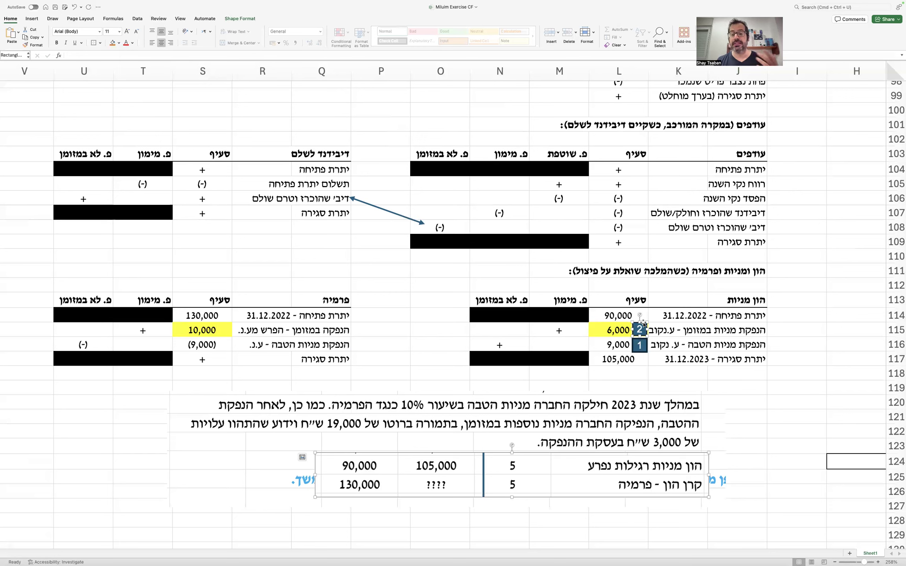
pyautogui.moveTo(644, 324)
pyautogui.mouseDown()
pyautogui.moveTo(201, 293)
pyautogui.moveTo(242, 329)
pyautogui.moveTo(228, 326)
pyautogui.mouseUp()
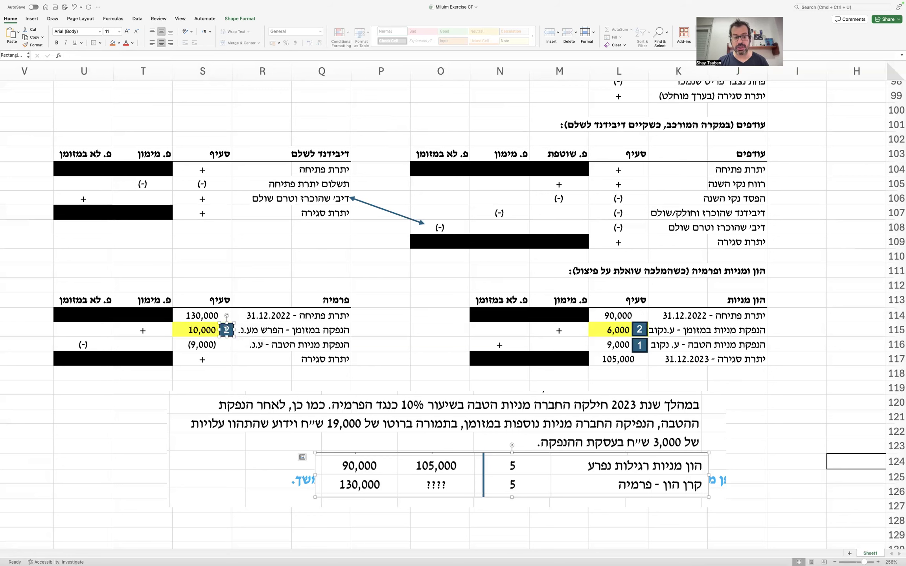
pyautogui.write('3')
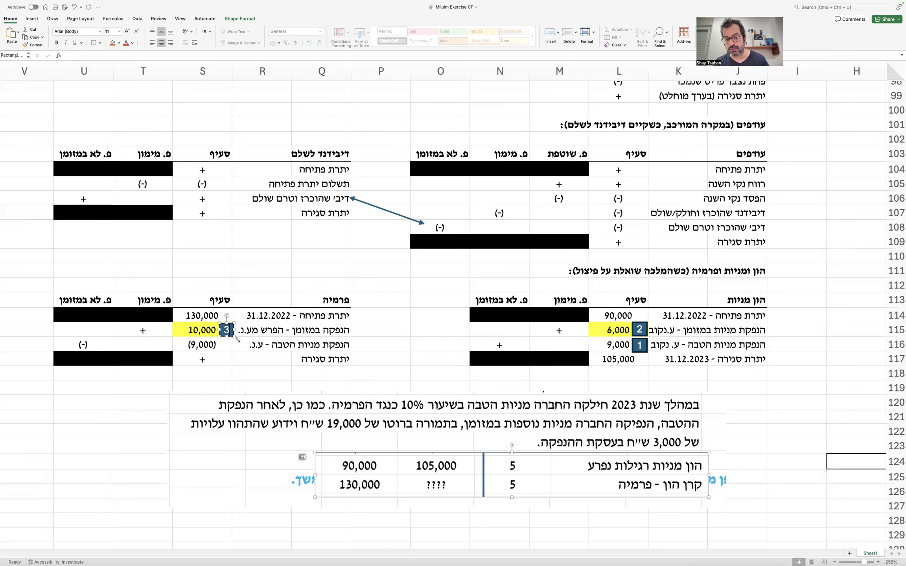
pyautogui.click(242, 355)
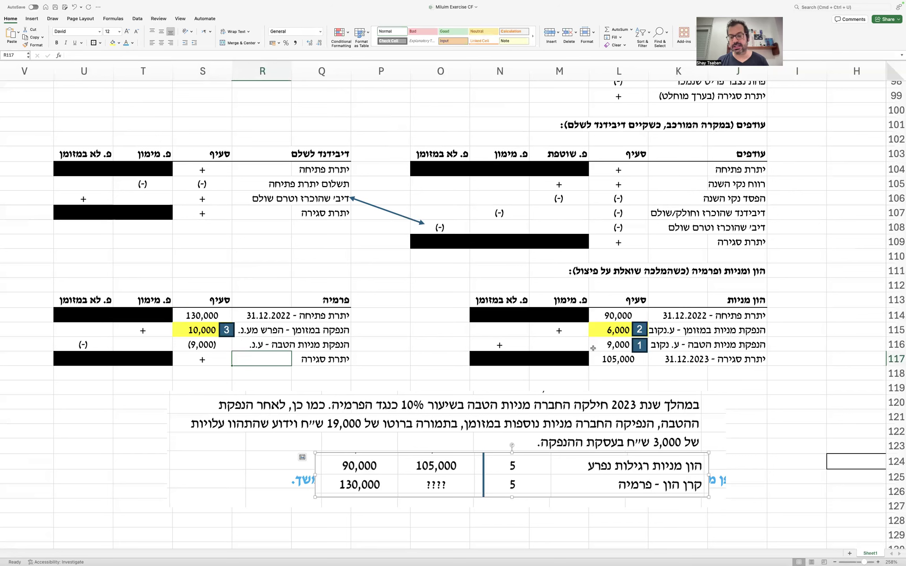
# Step: Copy badge 1 beside the bonus deduction in S116 and badge 3 beside the closing premium in S117, labelling the latter copy 4
pyautogui.moveTo(640, 344)
pyautogui.mouseDown()
pyautogui.moveTo(246, 361)
pyautogui.moveTo(232, 346)
pyautogui.mouseUp()
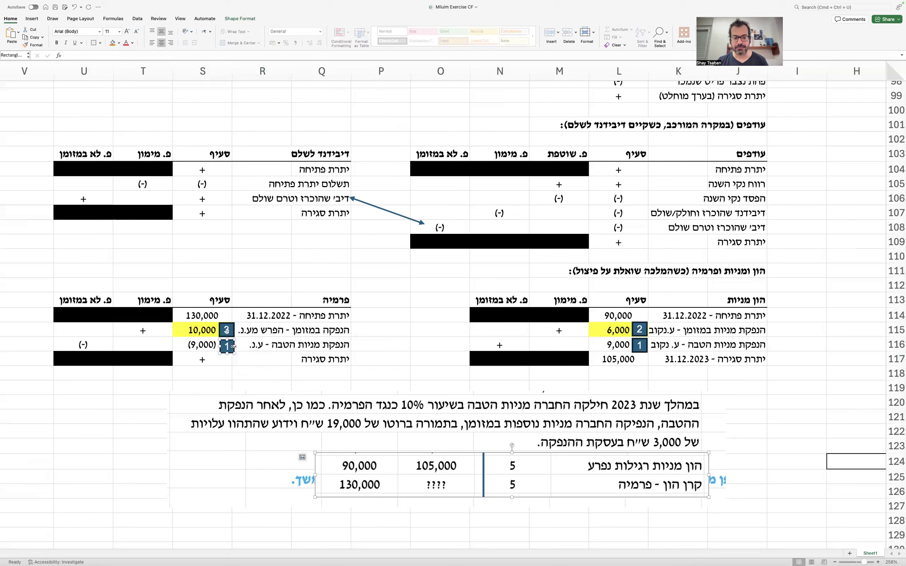
pyautogui.click(225, 359)
pyautogui.click(210, 315)
pyautogui.click(202, 331)
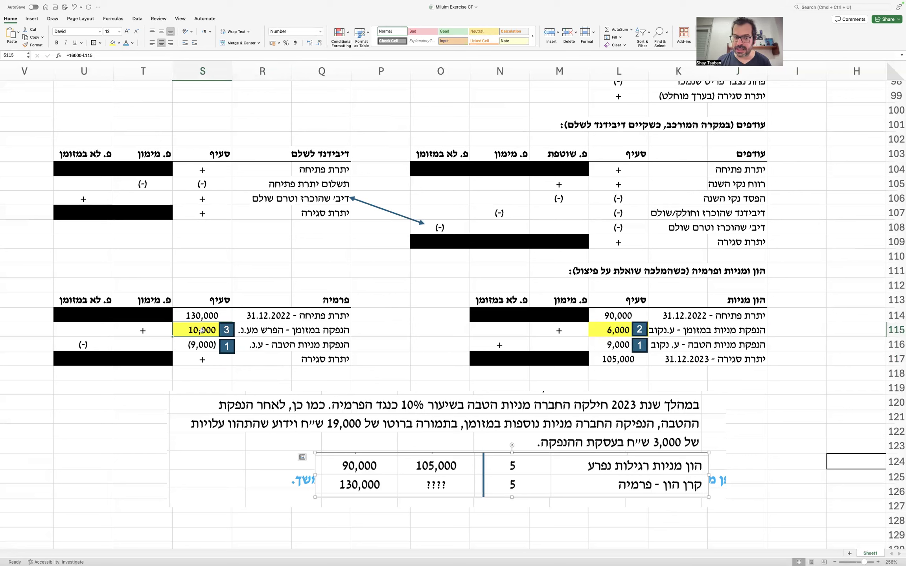
pyautogui.click(200, 345)
pyautogui.click(222, 360)
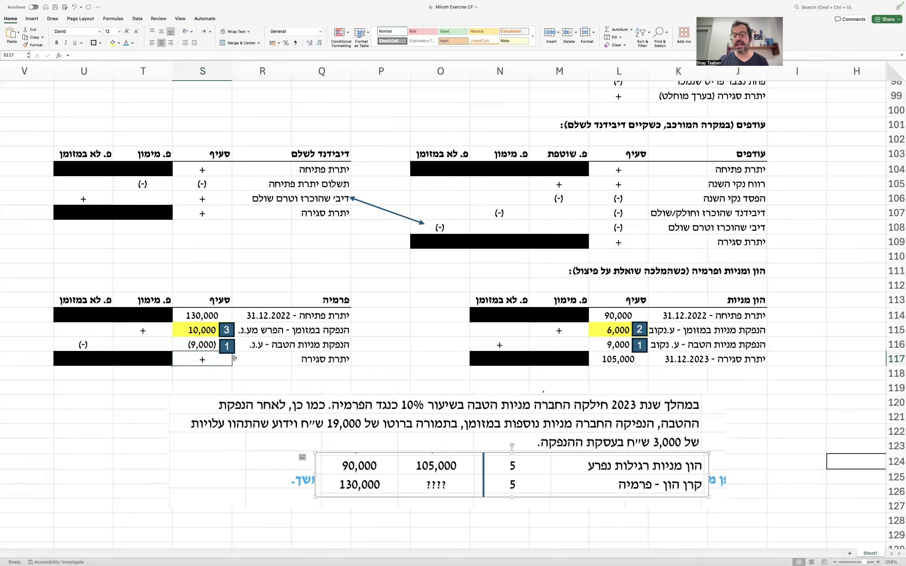
pyautogui.moveTo(234, 333); pyautogui.dragTo(233, 365)
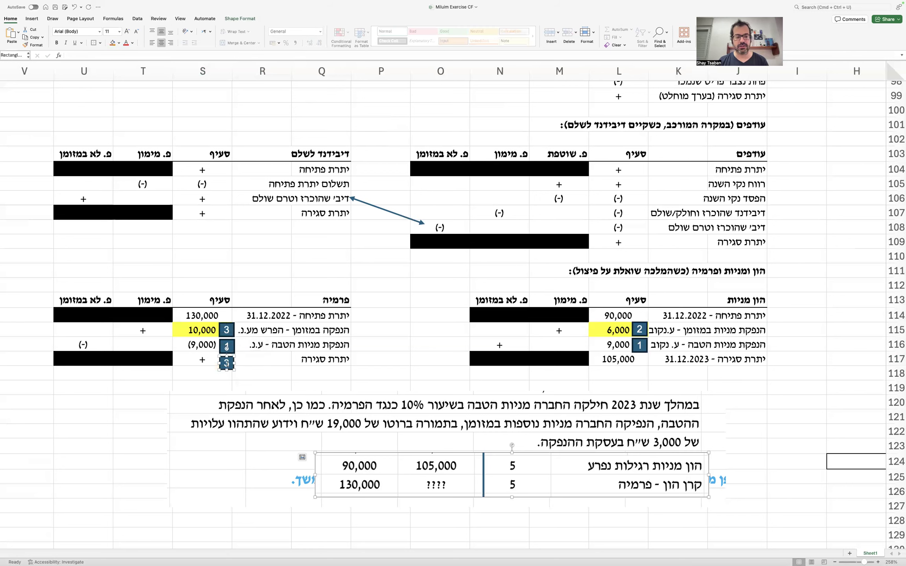
# Step: Enter =SUM(S114:S116) in S117 to calculate the closing premium balance
pyautogui.click(198, 360)
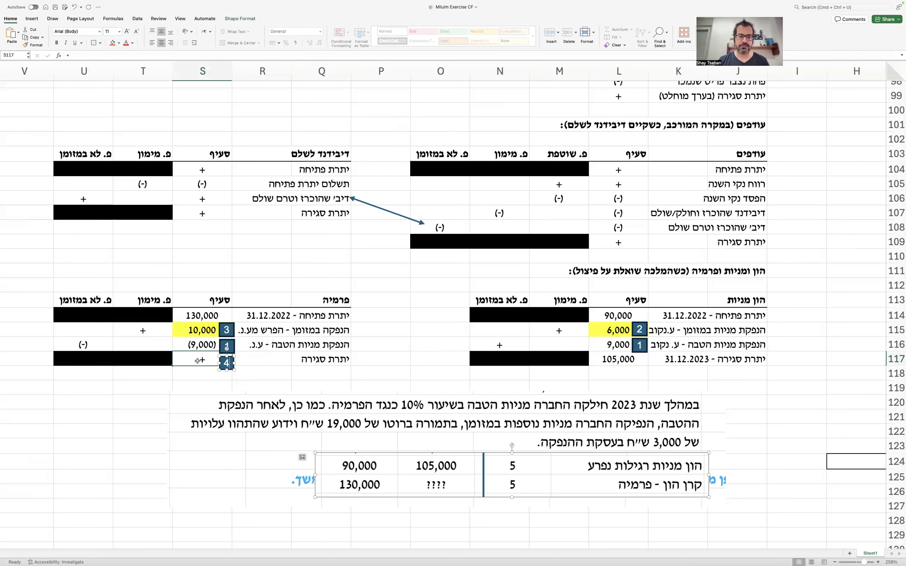
pyautogui.write('=ד')
pyautogui.press('BackSpace')
pyautogui.write('sum(')
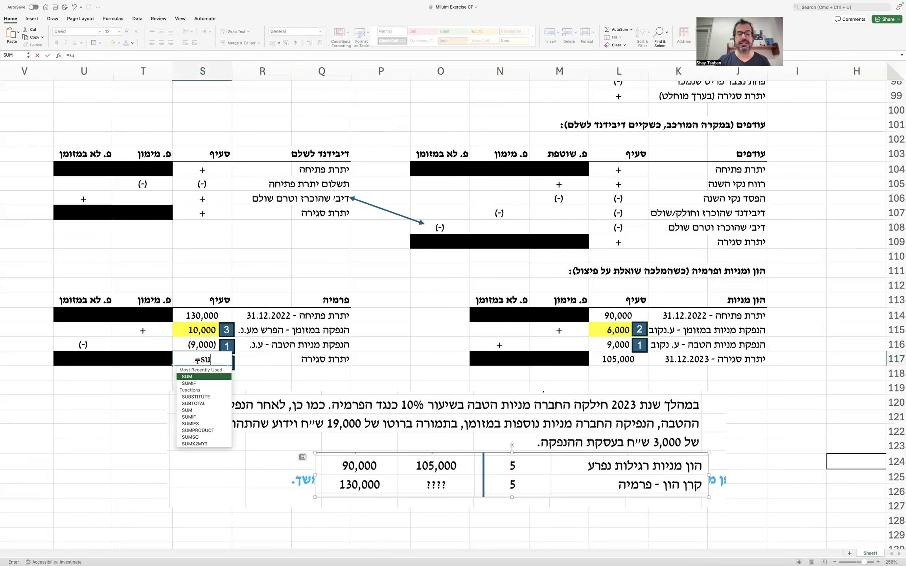
pyautogui.press('Up')
pyautogui.hotkey('shift', 'Up')
pyautogui.hotkey('shift', 'Up')
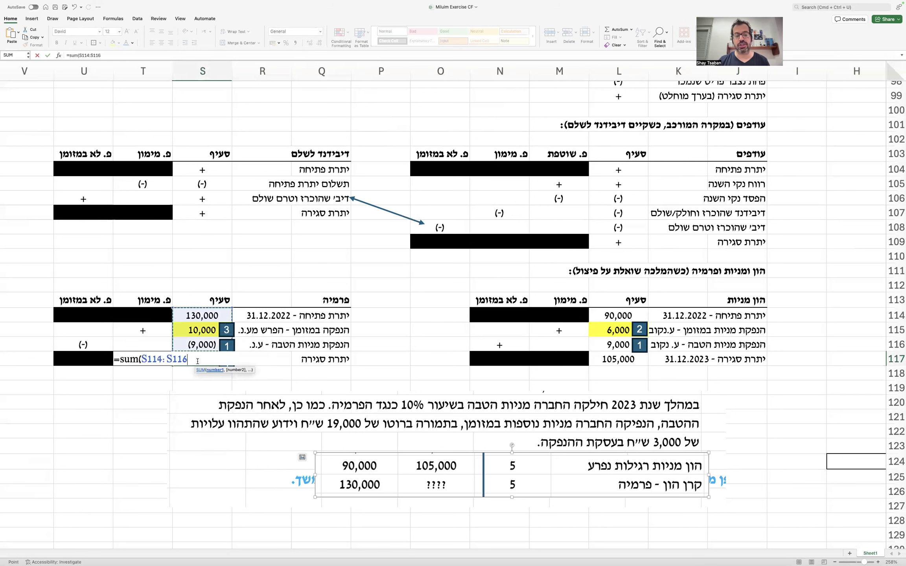
pyautogui.press('Return')
# Step: Fill the closing premium cell S117 with light orange and review the financing and non-cash columns of both templates
pyautogui.click(198, 363)
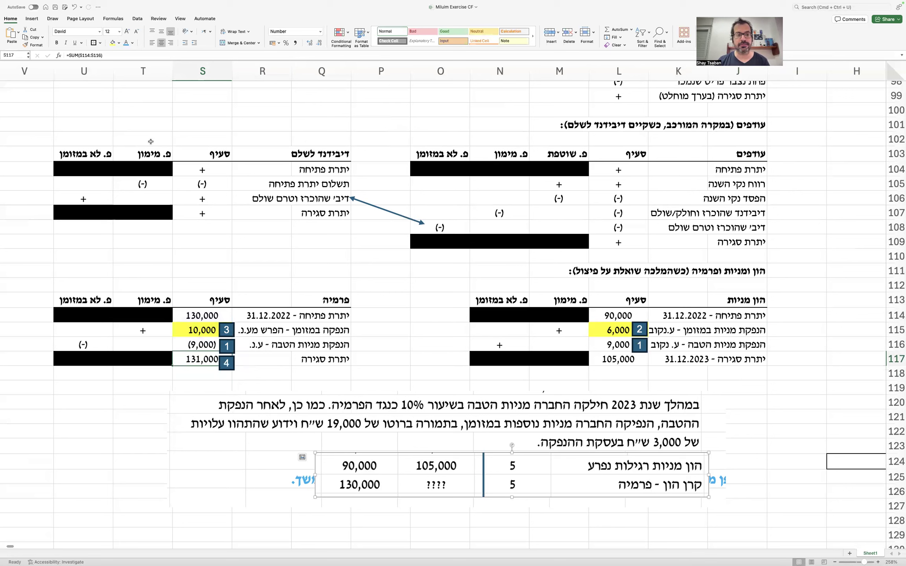
pyautogui.click(119, 43)
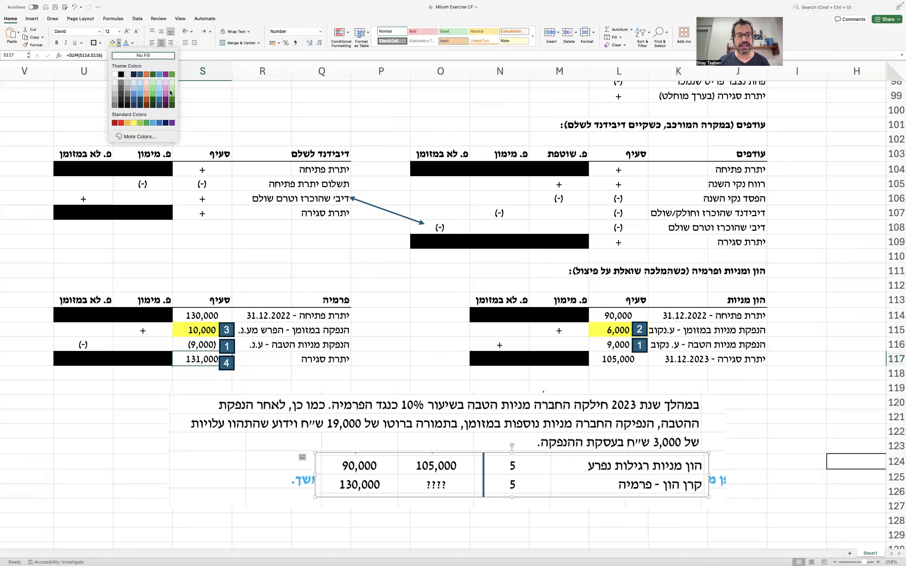
pyautogui.click(146, 83)
pyautogui.click(239, 134)
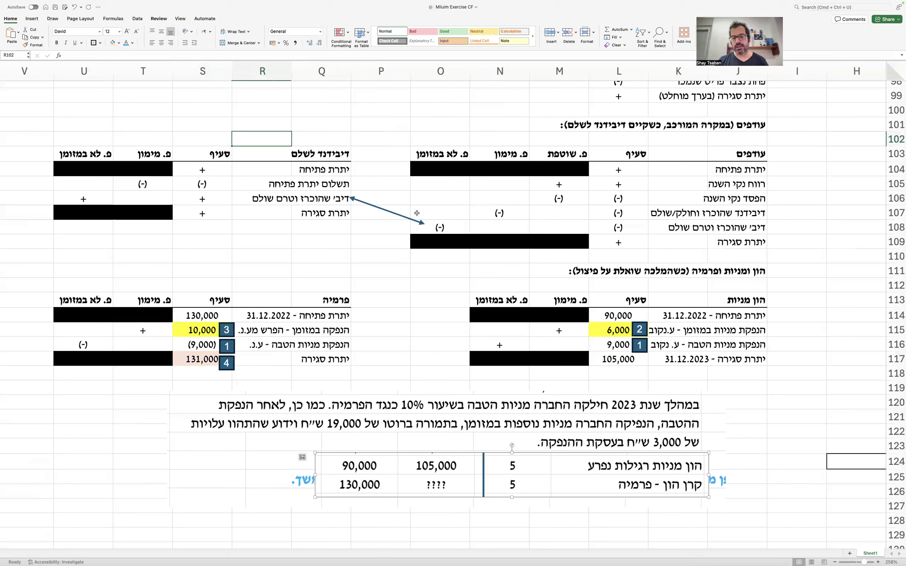
pyautogui.moveTo(582, 297); pyautogui.dragTo(505, 351)
pyautogui.moveTo(137, 303); pyautogui.dragTo(68, 352)
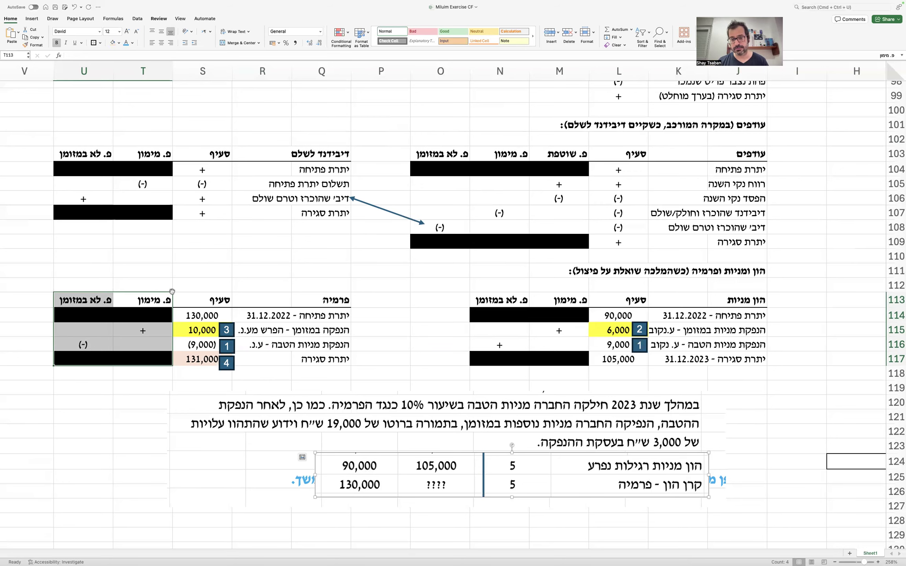
# Step: Replace the missing 2023 premium in balance sheet cell J30 with a link to the closing premium in S117
pyautogui.scroll(20, 172, 292)
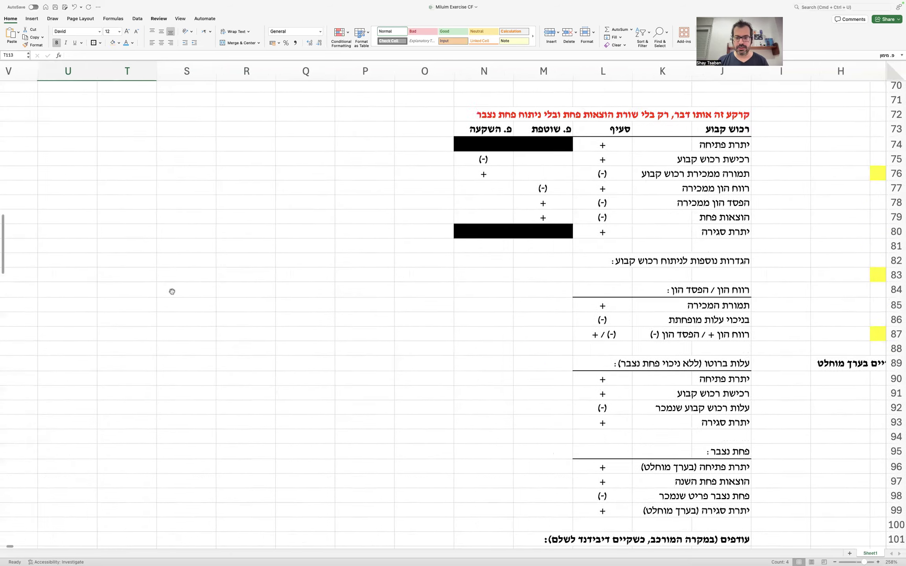
pyautogui.scroll(12, 172, 292)
pyautogui.scroll(-6, 172, 289)
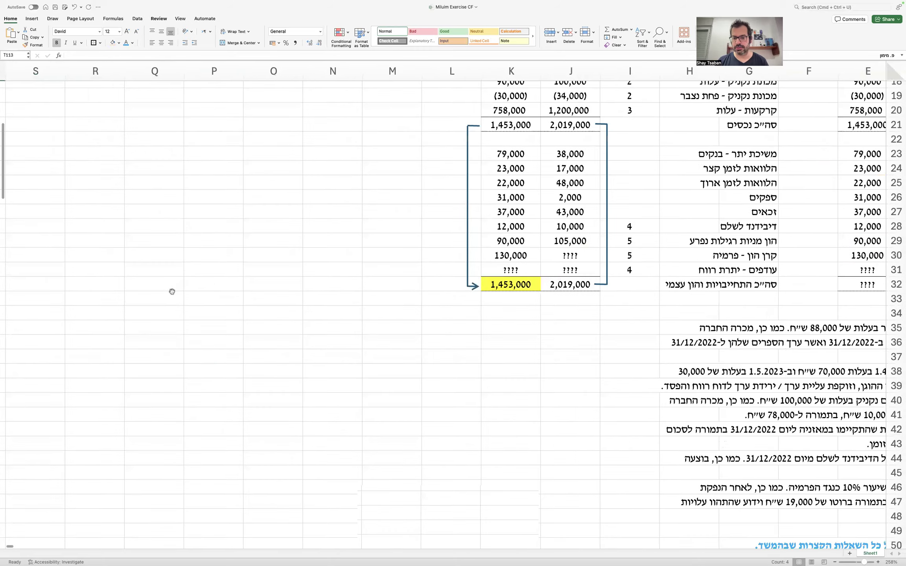
pyautogui.click(566, 247)
pyautogui.write('=')
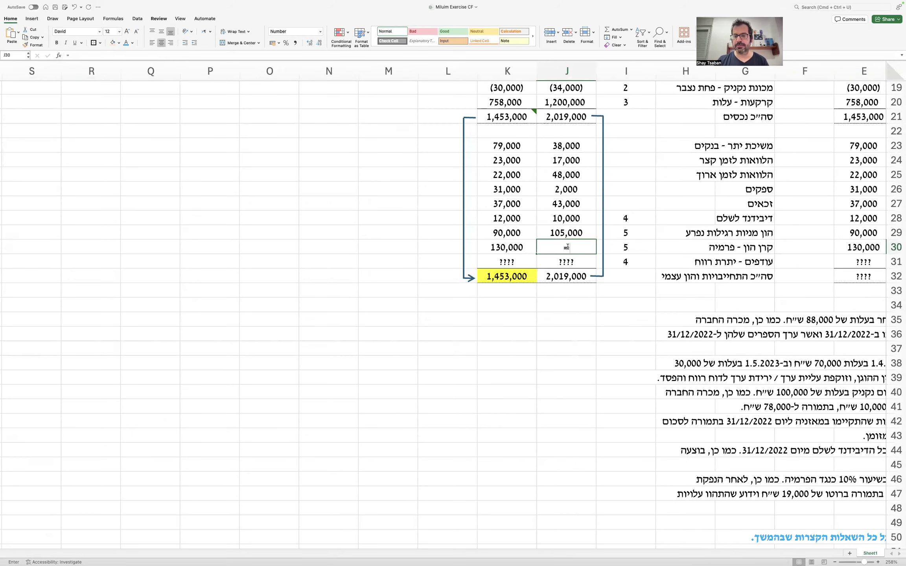
pyautogui.scroll(-20, 448, 382)
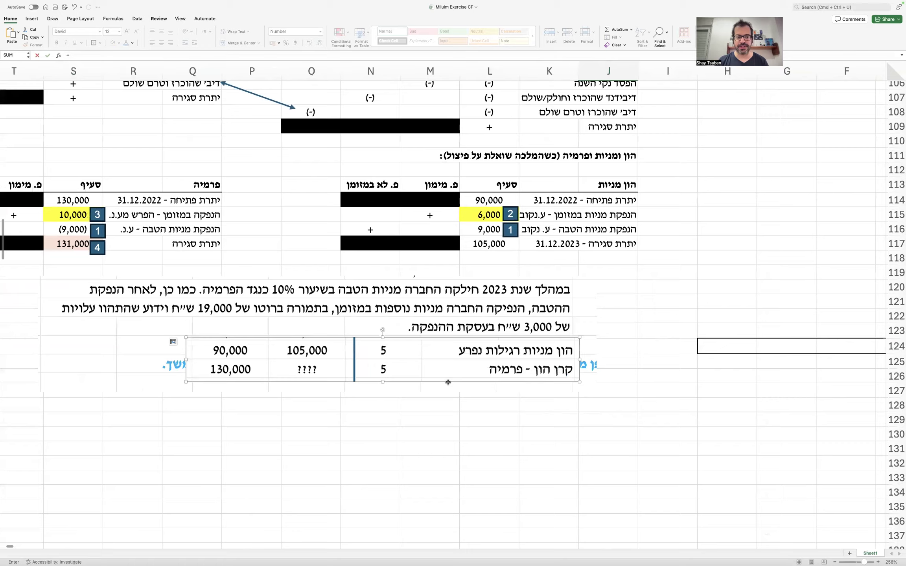
pyautogui.click(161, 244)
pyautogui.press('Return')
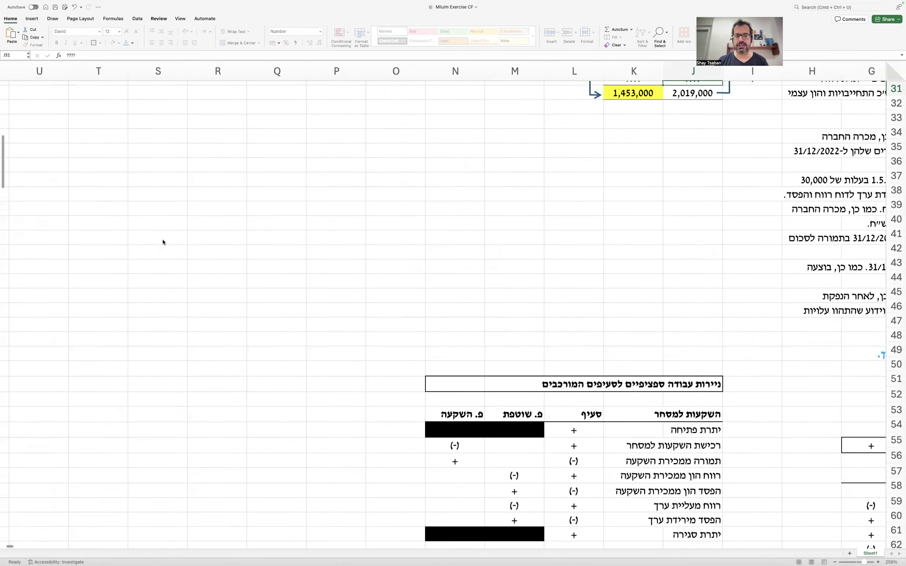
# Step: Fill the 2023 premium cell J30 in the completed balance sheet with light orange
pyautogui.scroll(5, 172, 245)
pyautogui.hscroll(1, 171, 245)
pyautogui.click(638, 377)
pyautogui.click(112, 42)
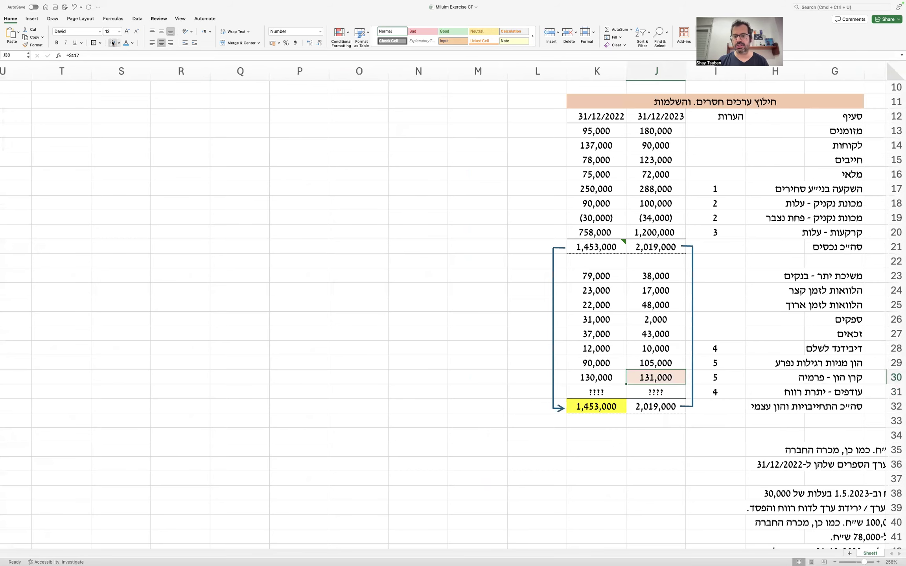
# Step: Examine the 2022 liabilities and equity amounts in K23:K30 against the missing retained earnings and the total in K32
pyautogui.hscroll(1, 408, 197)
pyautogui.hscroll(5, 407, 197)
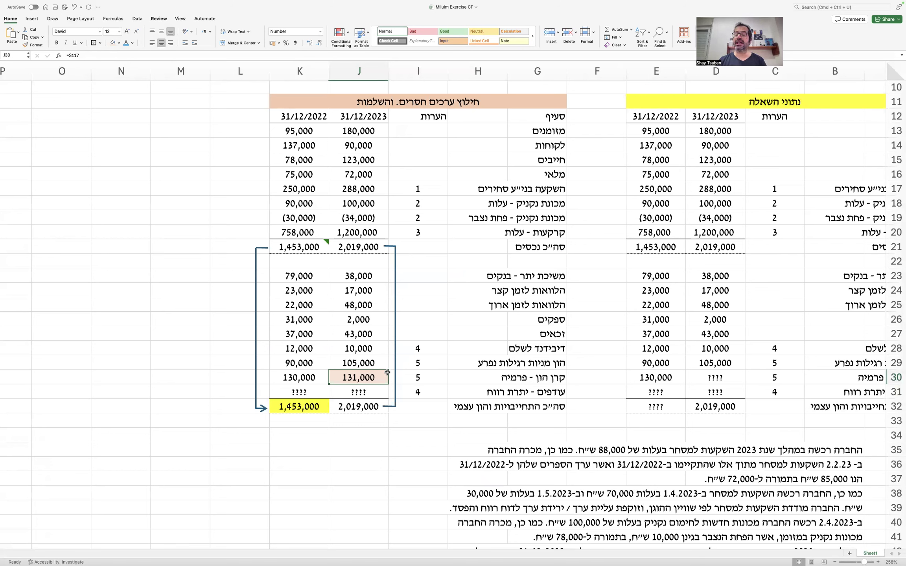
pyautogui.click(303, 277)
pyautogui.moveTo(302, 278); pyautogui.dragTo(302, 379)
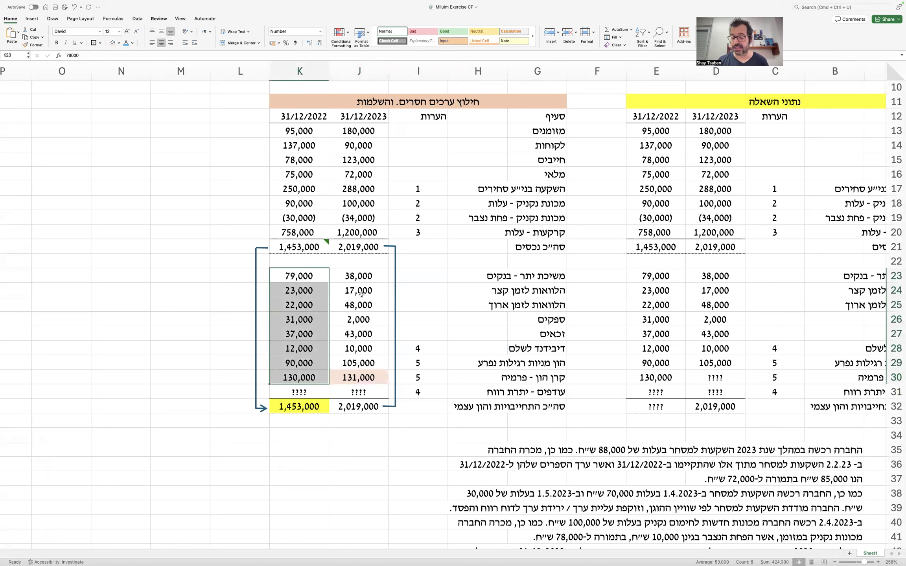
pyautogui.click(315, 393)
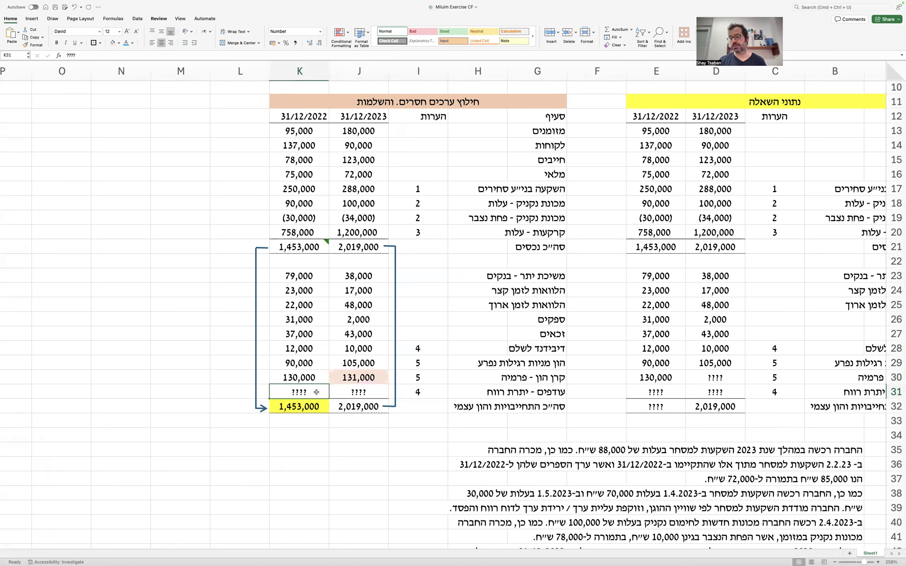
pyautogui.moveTo(312, 278); pyautogui.dragTo(308, 378)
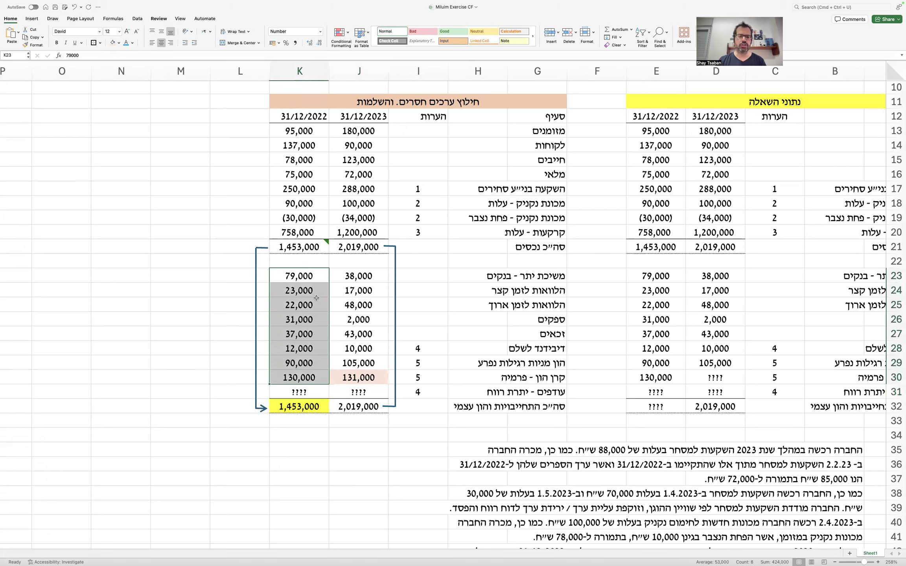
pyautogui.click(309, 275)
pyautogui.click(314, 290)
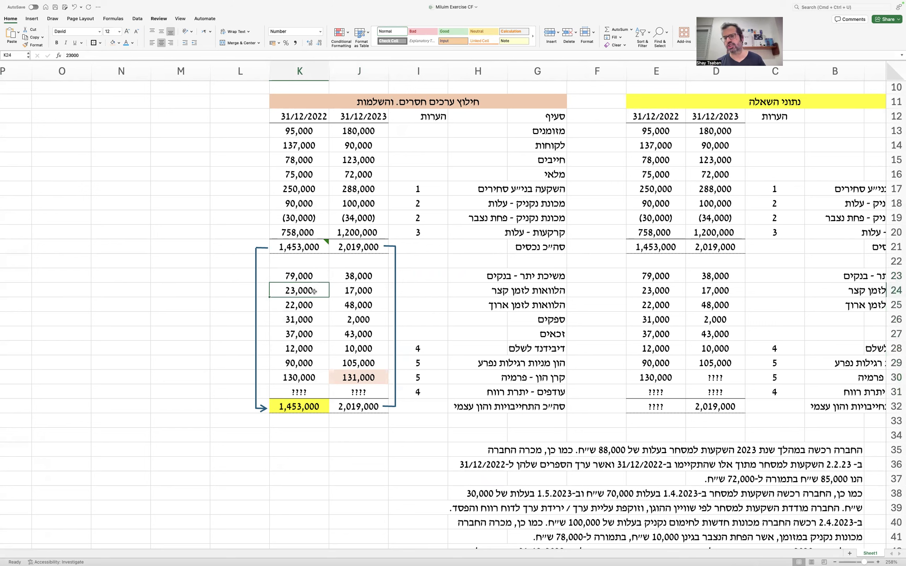
pyautogui.click(310, 303)
pyautogui.click(312, 317)
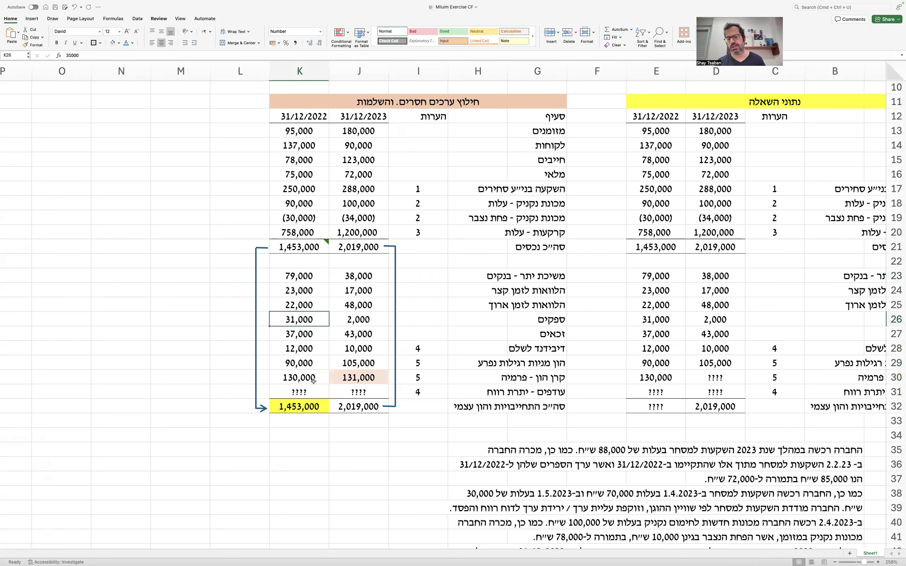
pyautogui.click(310, 404)
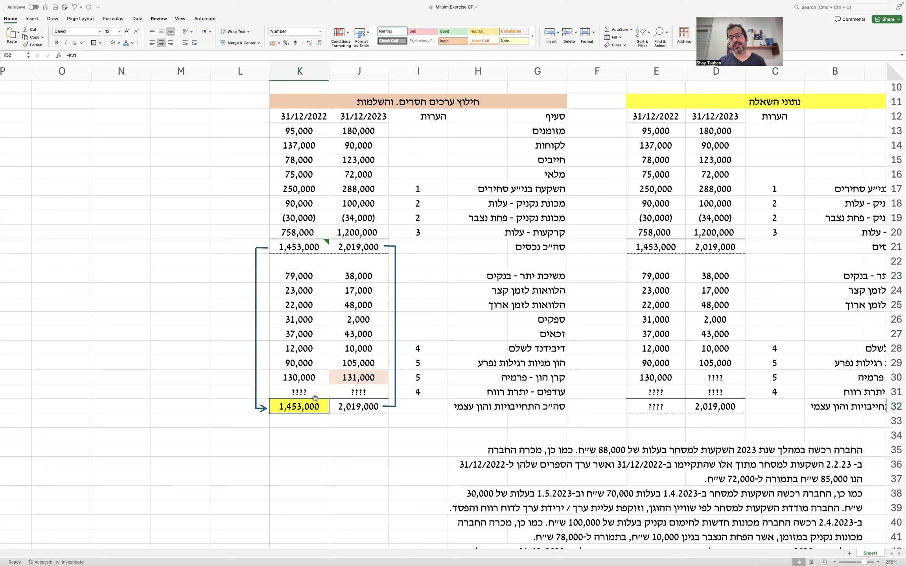
# Step: Enter =K32-SUM(K23:K30) in K31 to calculate the missing 2022 retained earnings
pyautogui.click(314, 396)
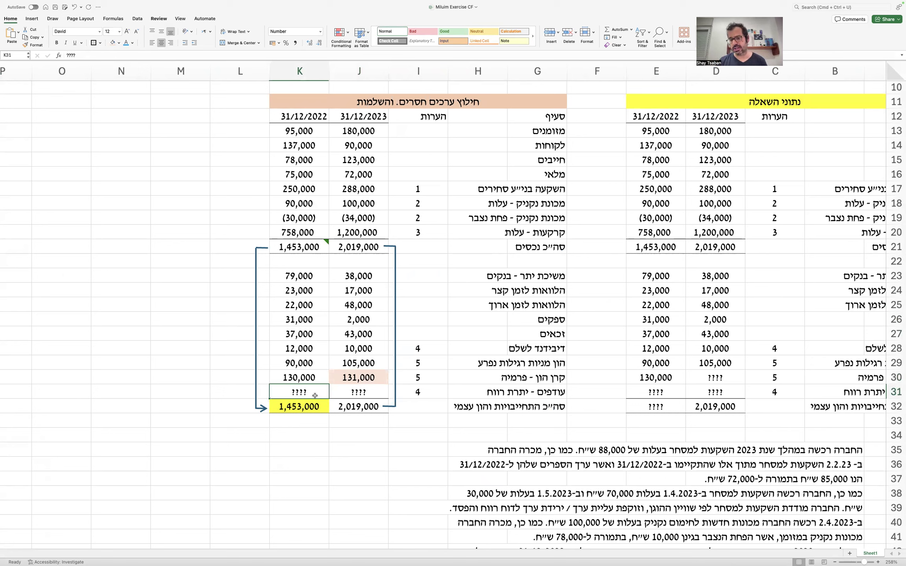
pyautogui.write('=')
pyautogui.press('Down')
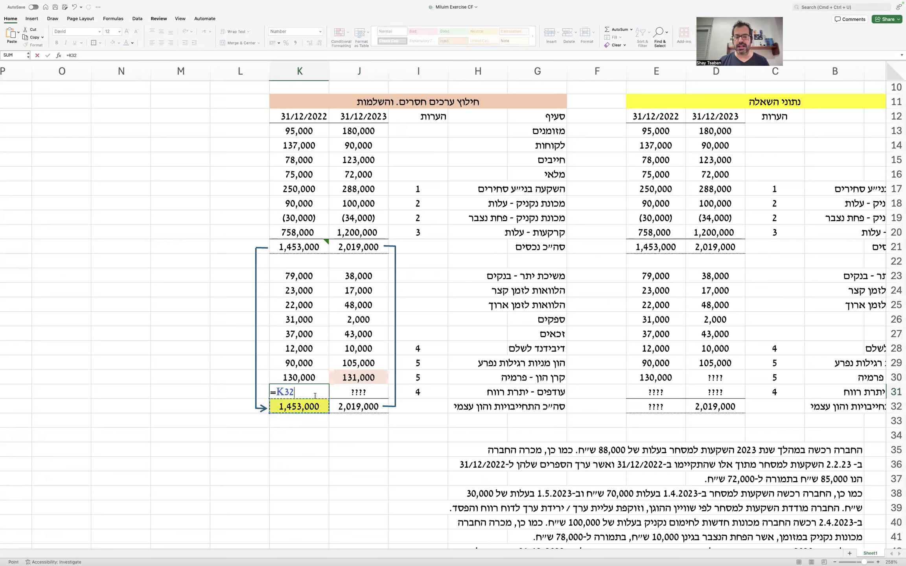
pyautogui.write('-sum(')
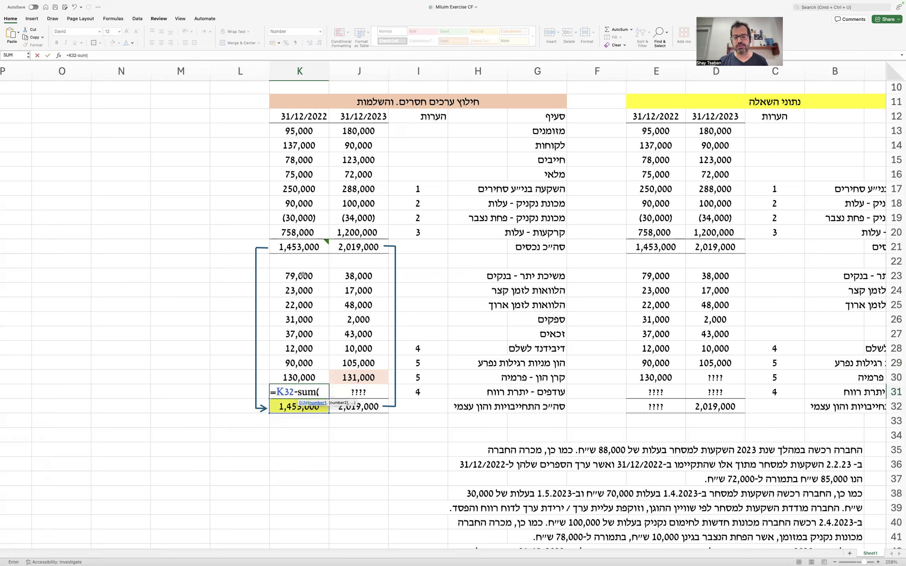
pyautogui.moveTo(303, 276); pyautogui.dragTo(304, 371)
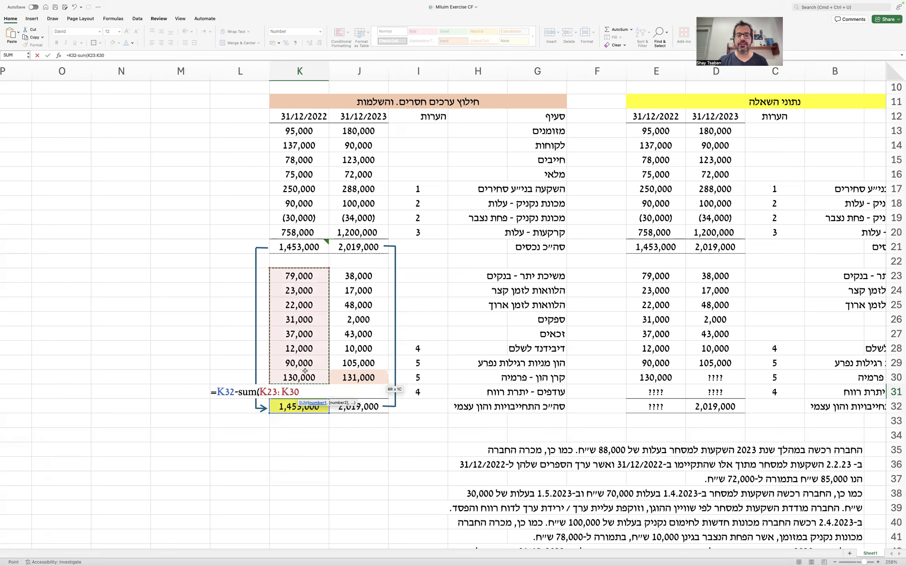
pyautogui.press('Return')
pyautogui.press('Up')
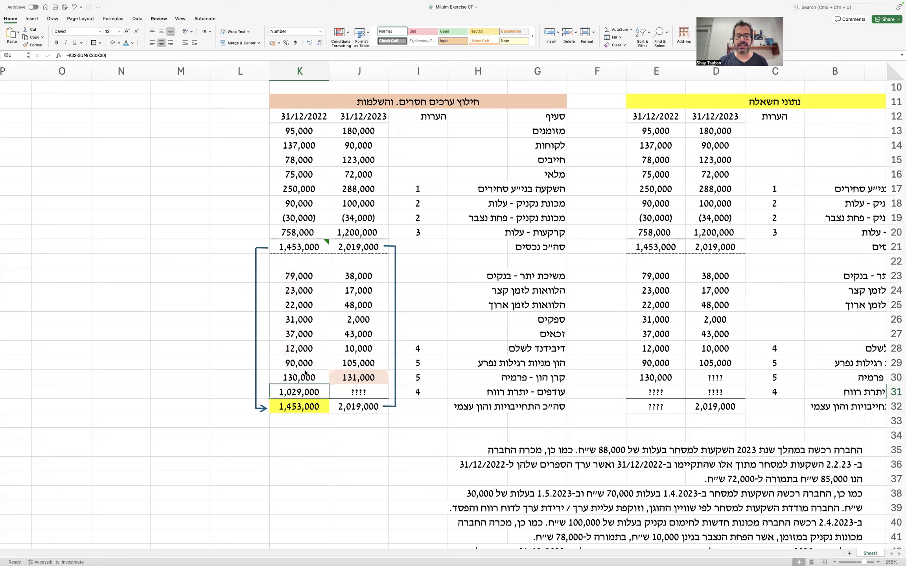
pyautogui.click(133, 43)
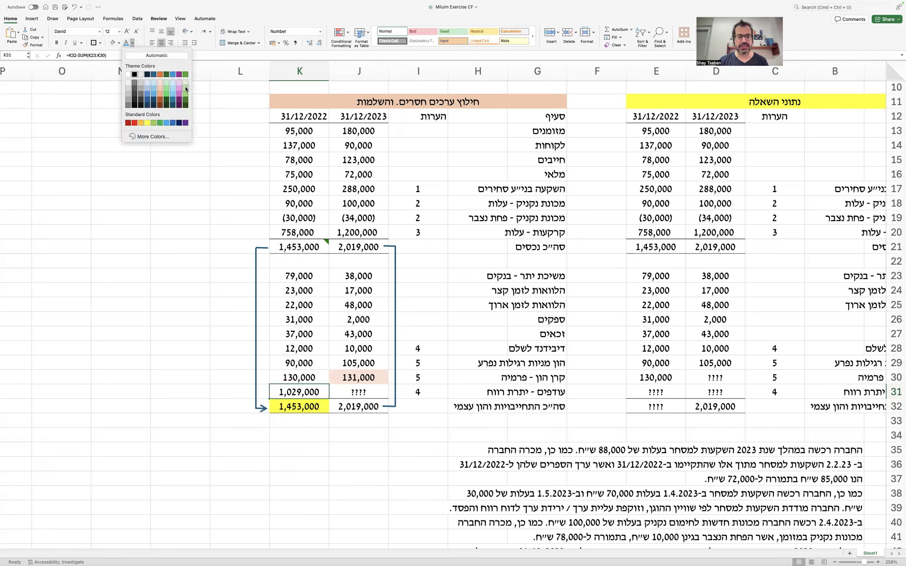
pyautogui.click(185, 87)
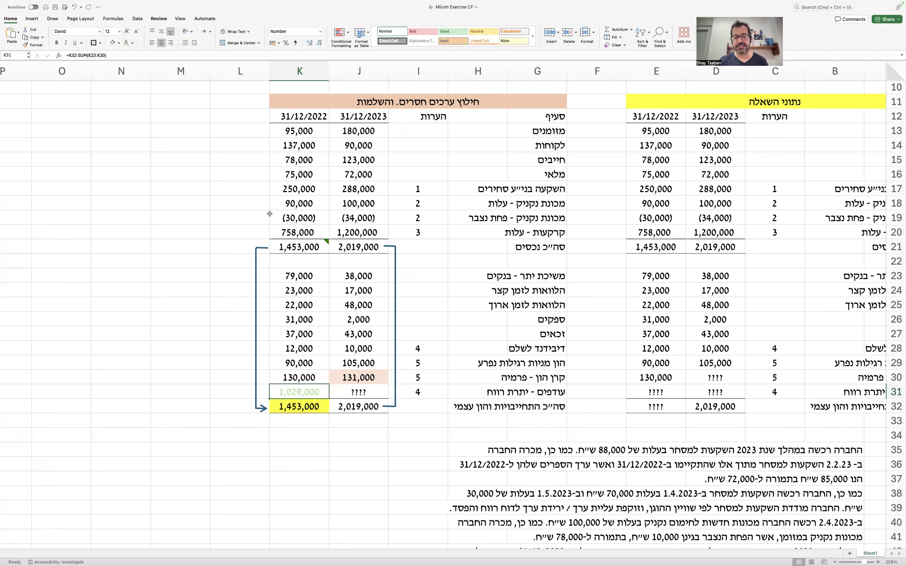
pyautogui.click(133, 43)
pyautogui.click(148, 58)
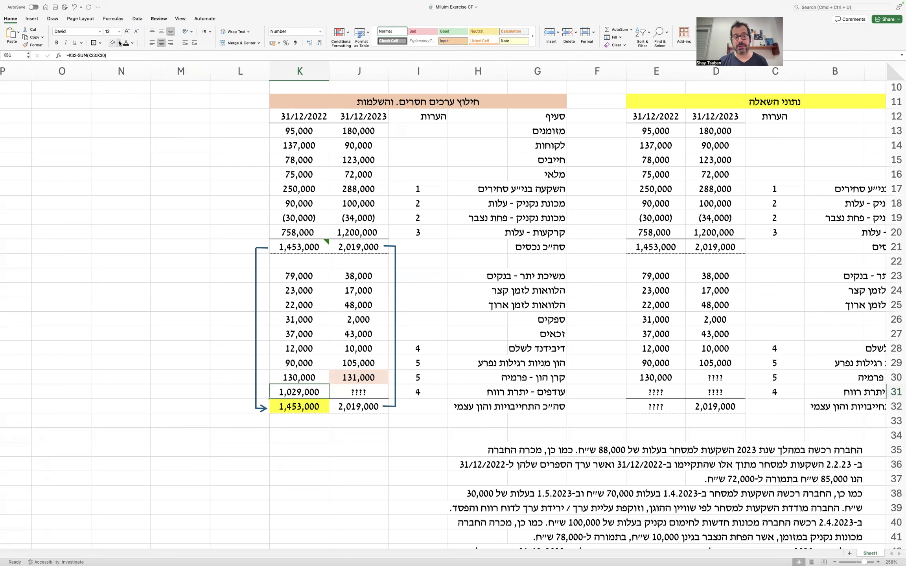
# Step: Fill the 2022 retained earnings cell K31 with light gray and copy its formula and formatting into J31 for 2023
pyautogui.click(119, 43)
pyautogui.click(129, 82)
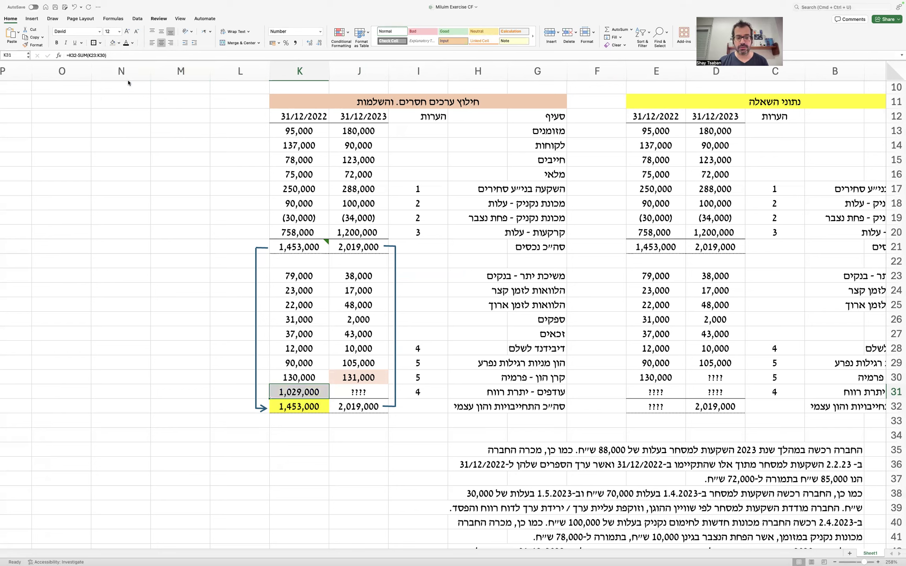
pyautogui.press('cmd+c')
pyautogui.click(358, 394)
pyautogui.press('cmd+v')
pyautogui.click(358, 449)
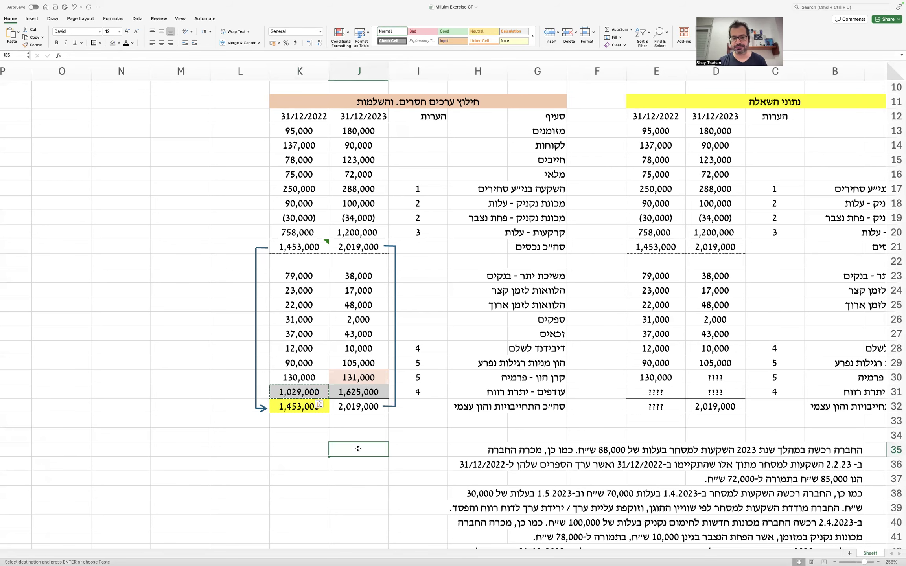
# Step: Examine the cash balances of both years in row 13 and the overdraft, loan, supplier and creditor rows G23:K27
pyautogui.hscroll(2, 358, 449)
pyautogui.scroll(2, 358, 449)
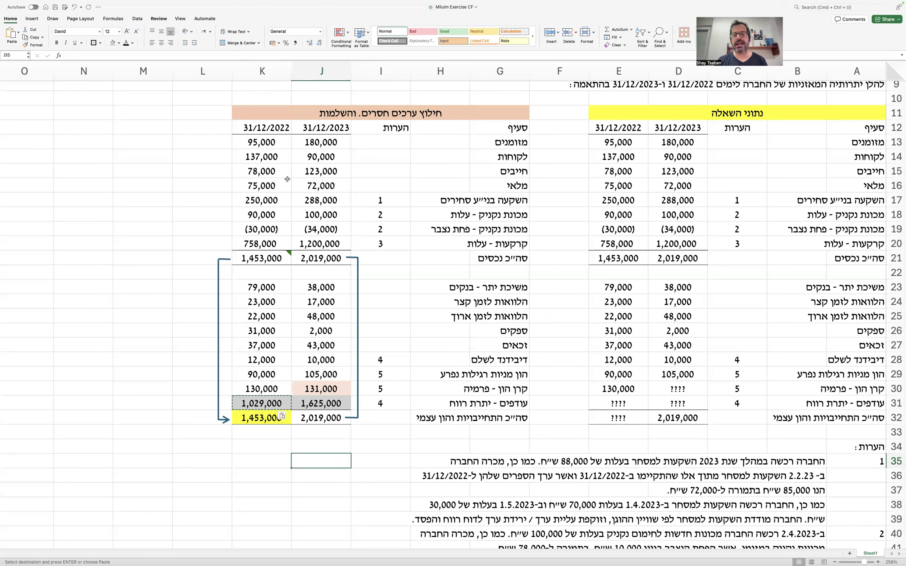
pyautogui.moveTo(517, 140); pyautogui.dragTo(267, 143)
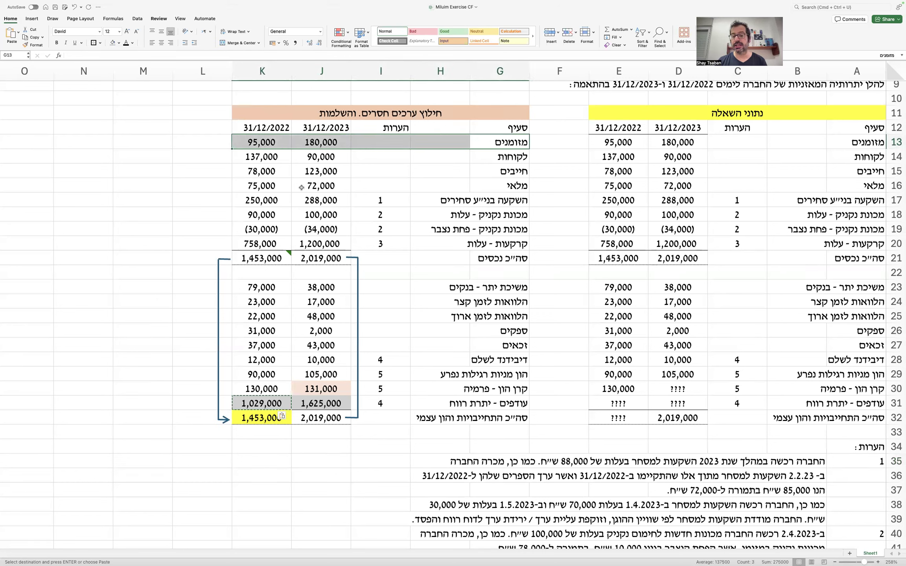
pyautogui.moveTo(507, 290); pyautogui.dragTo(268, 345)
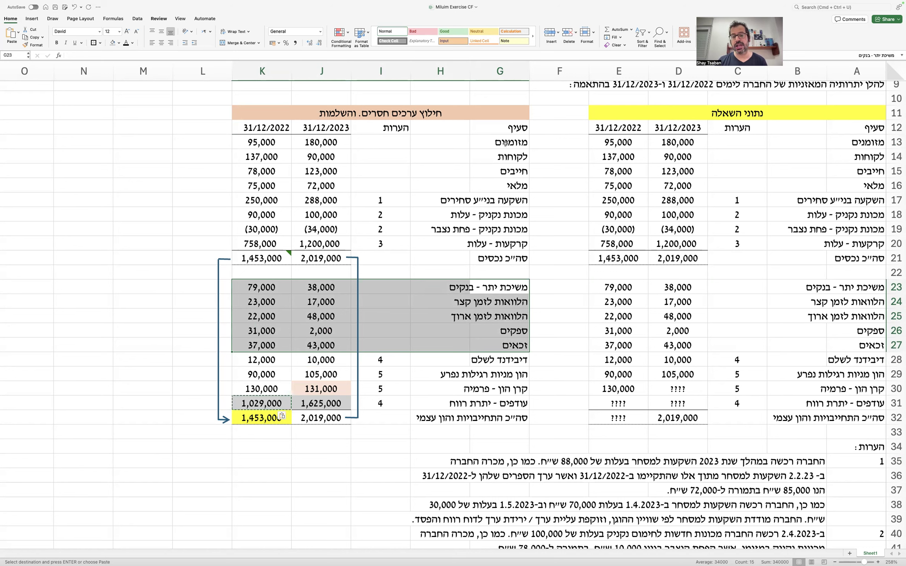
pyautogui.moveTo(505, 143); pyautogui.dragTo(285, 141)
pyautogui.click(280, 142)
pyautogui.click(314, 139)
pyautogui.click(264, 140)
pyautogui.click(310, 142)
pyautogui.click(257, 141)
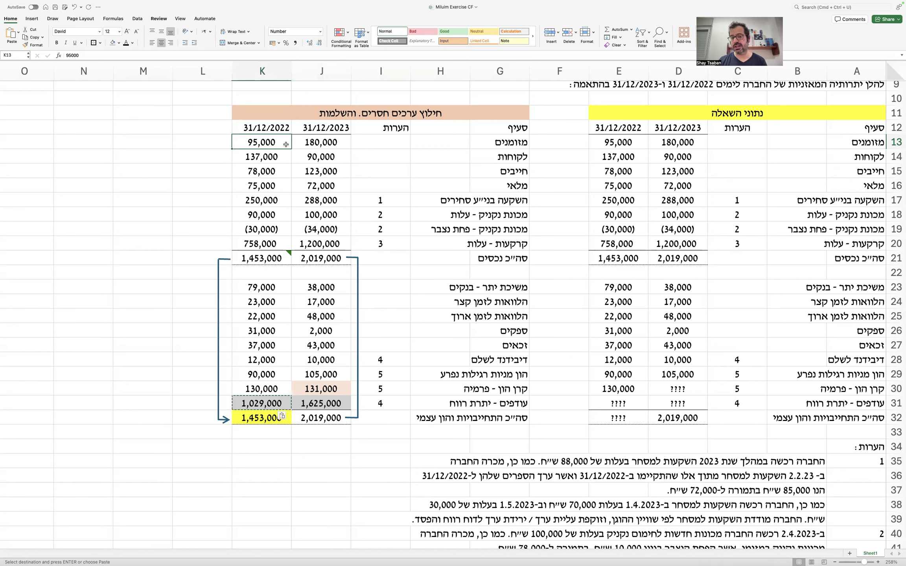
pyautogui.click(317, 140)
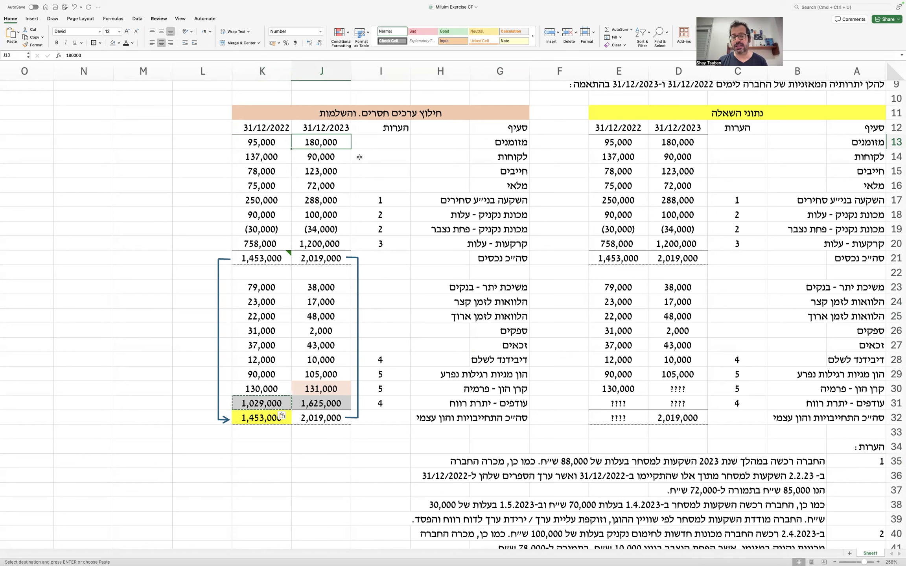
pyautogui.moveTo(264, 138); pyautogui.dragTo(326, 143)
pyautogui.click(326, 142)
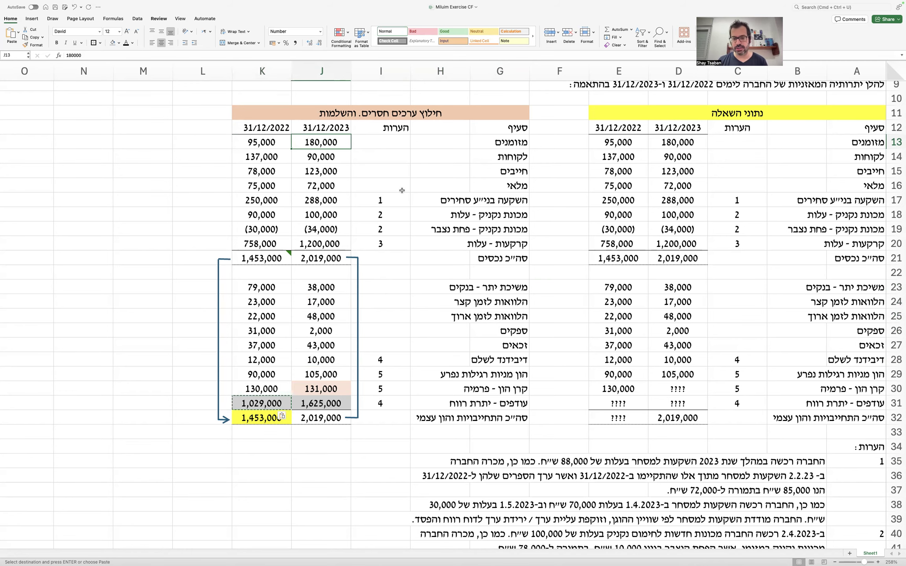
# Step: Enter =J13-K13 in G85 of the cash flow format as the total change in cash
pyautogui.scroll(-20, 402, 190)
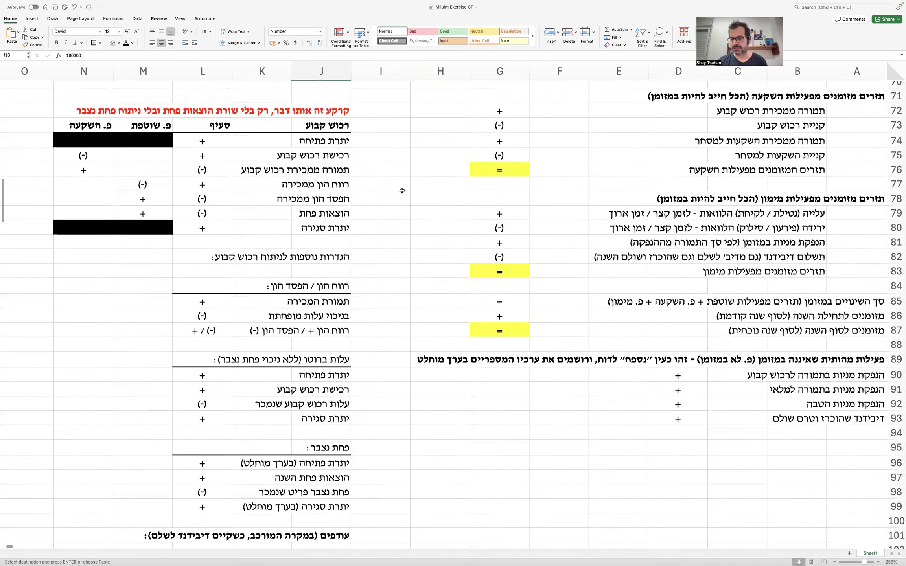
pyautogui.click(521, 301)
pyautogui.write('=')
pyautogui.scroll(20, 485, 221)
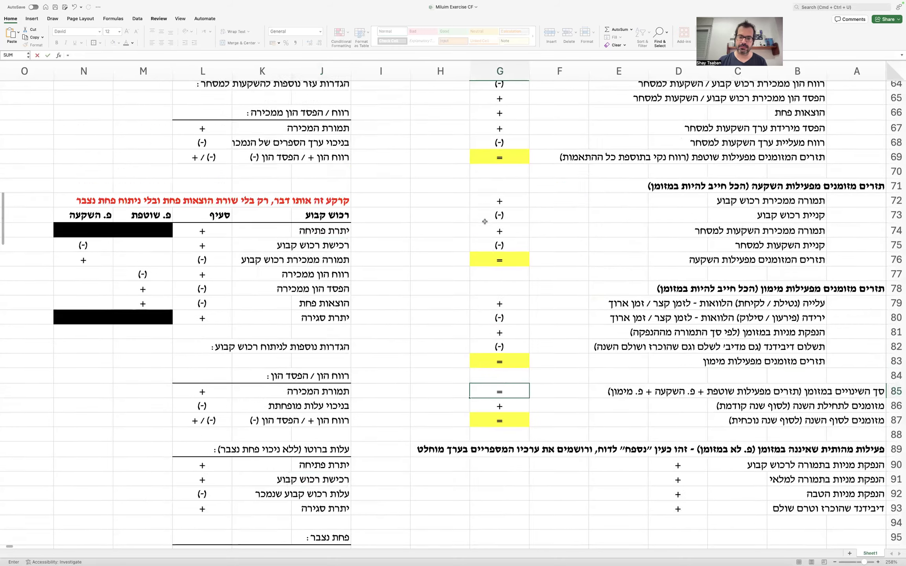
pyautogui.click(321, 201)
pyautogui.write('-')
pyautogui.click(267, 201)
pyautogui.press('Return')
# Step: Outline the customers, debtors and inventory rows G14:K16 of the completed balance sheet with an outside border
pyautogui.scroll(7, 270, 203)
pyautogui.scroll(10, 271, 203)
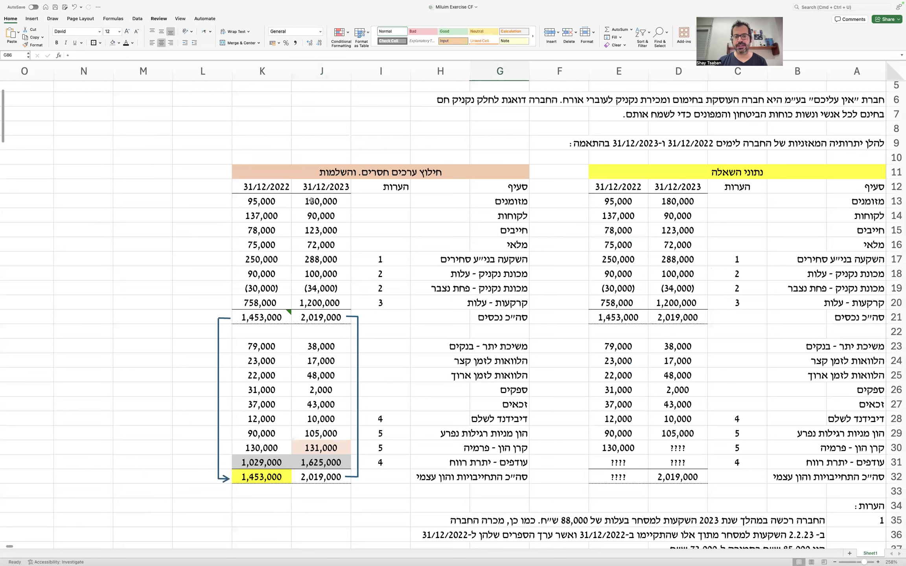
pyautogui.moveTo(312, 201); pyautogui.dragTo(241, 200)
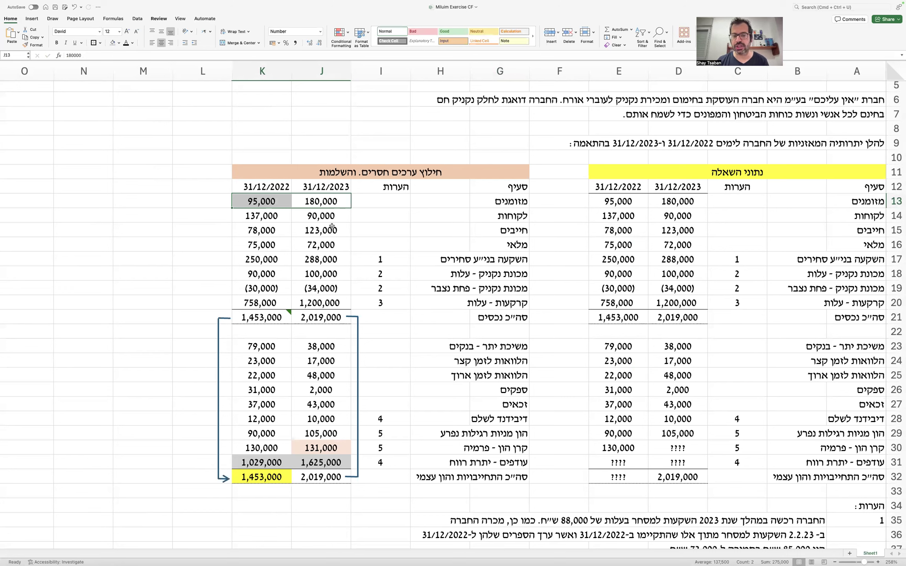
pyautogui.moveTo(343, 218); pyautogui.dragTo(264, 244)
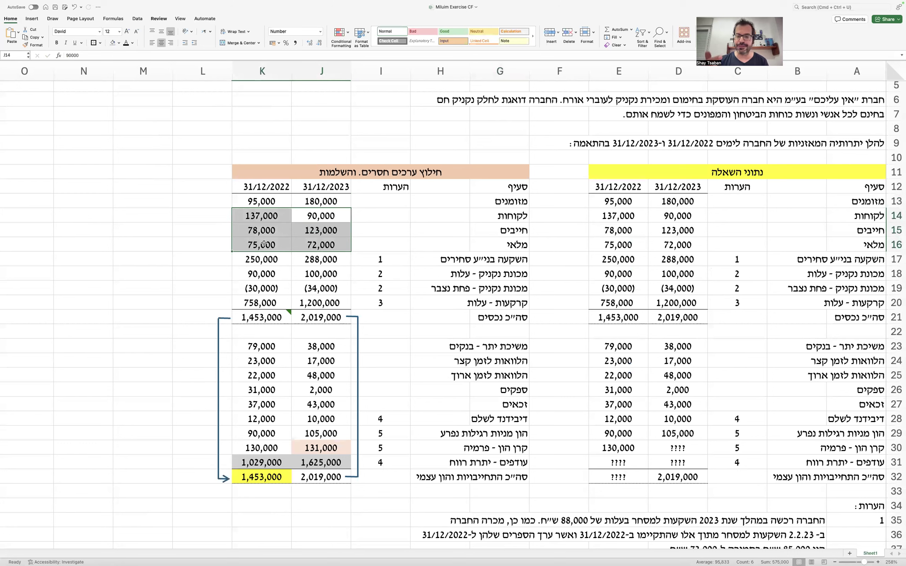
pyautogui.moveTo(325, 387); pyautogui.dragTo(239, 405)
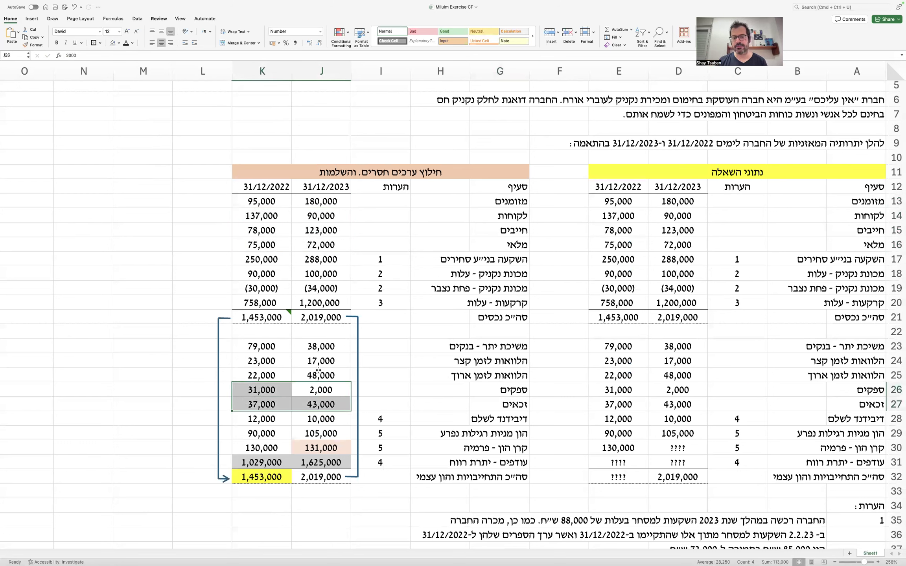
pyautogui.click(504, 217)
pyautogui.moveTo(505, 217); pyautogui.dragTo(275, 244)
pyautogui.click(95, 44)
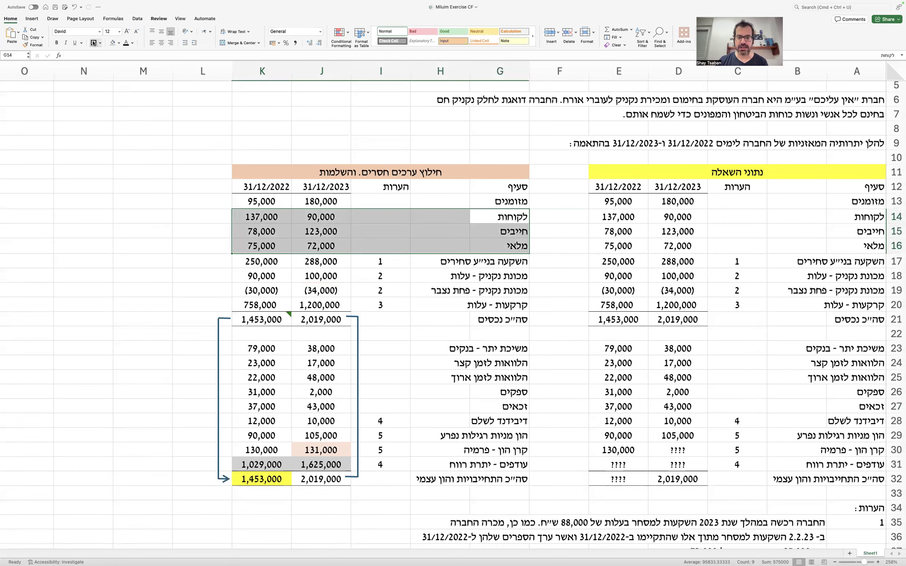
pyautogui.click(126, 158)
# Step: Put an outside border around the suppliers and creditors rows G26:K27 of the completed balance sheet
pyautogui.moveTo(519, 393); pyautogui.dragTo(247, 405)
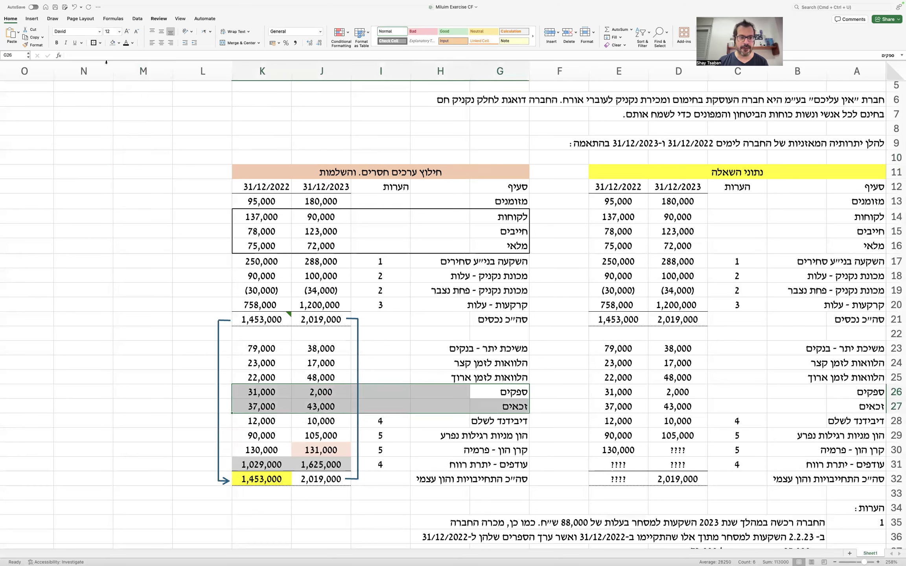
pyautogui.click(120, 212)
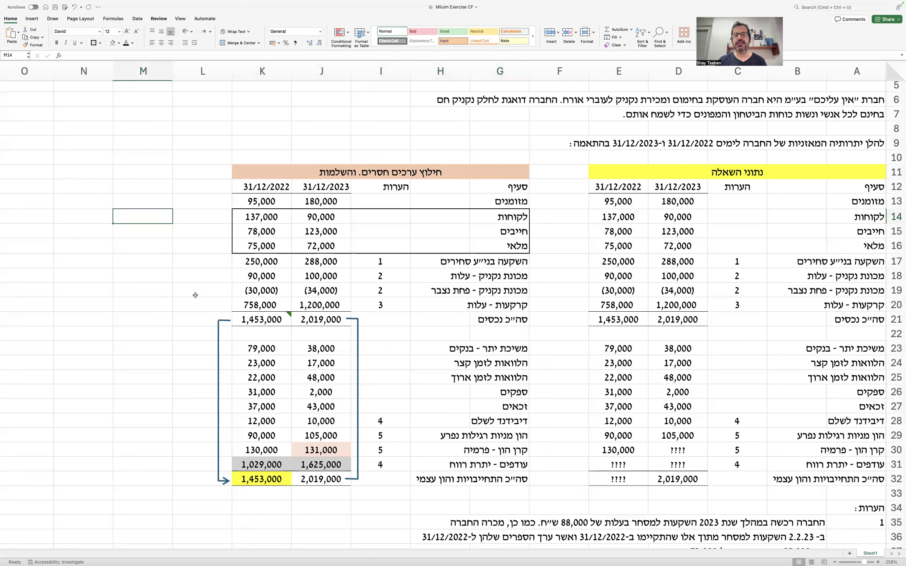
pyautogui.moveTo(511, 393); pyautogui.dragTo(241, 403)
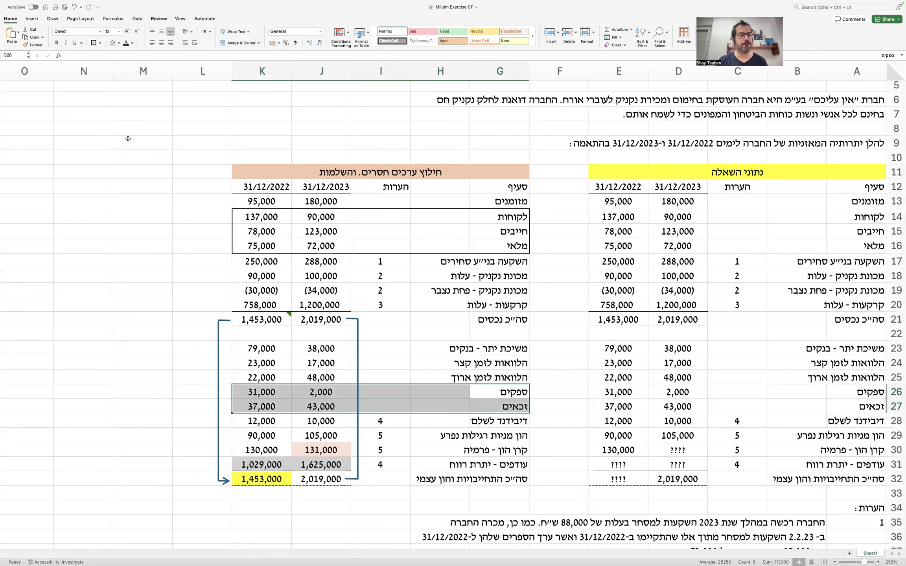
pyautogui.click(132, 202)
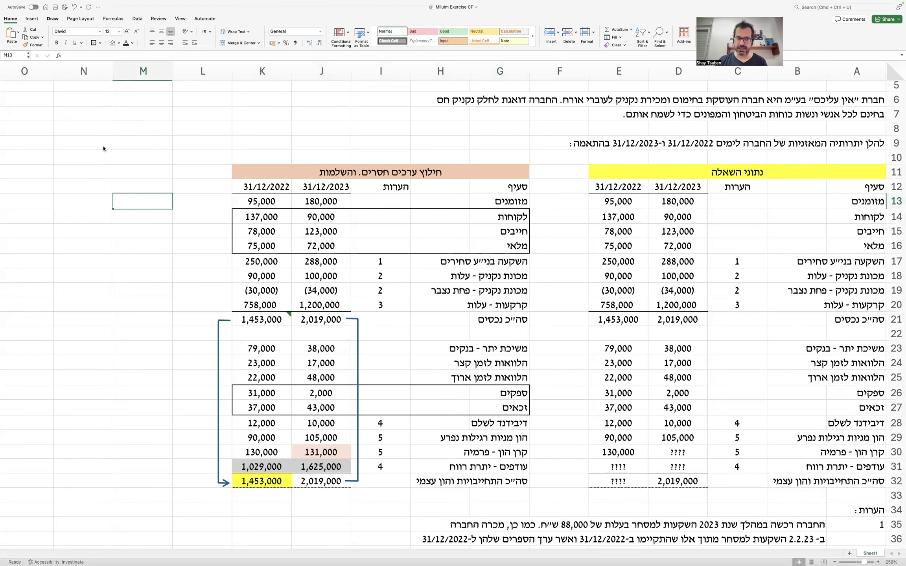
# Step: Draw straight arrows from the outlined boxes G14:K16 and G26:K27 so that both point to the area around cell M23
pyautogui.click(32, 19)
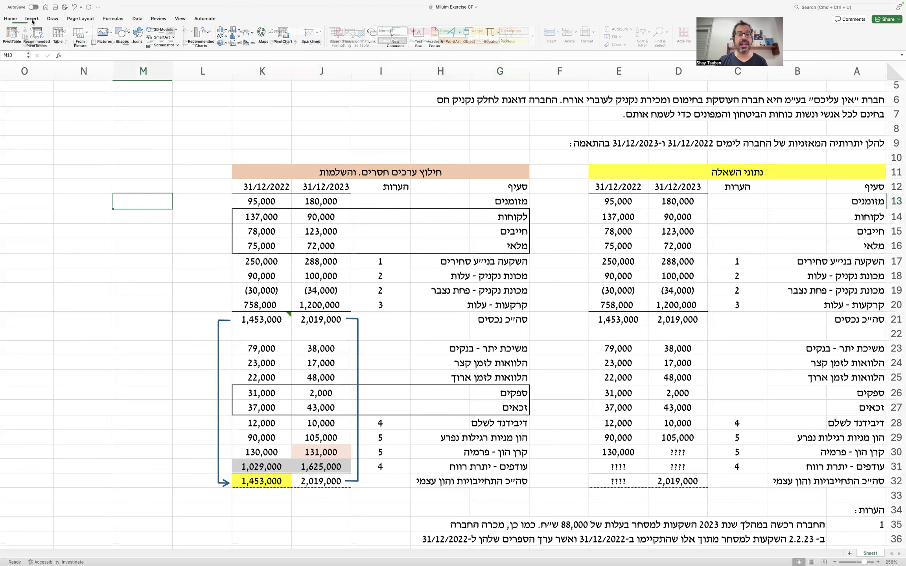
pyautogui.click(122, 33)
pyautogui.click(153, 56)
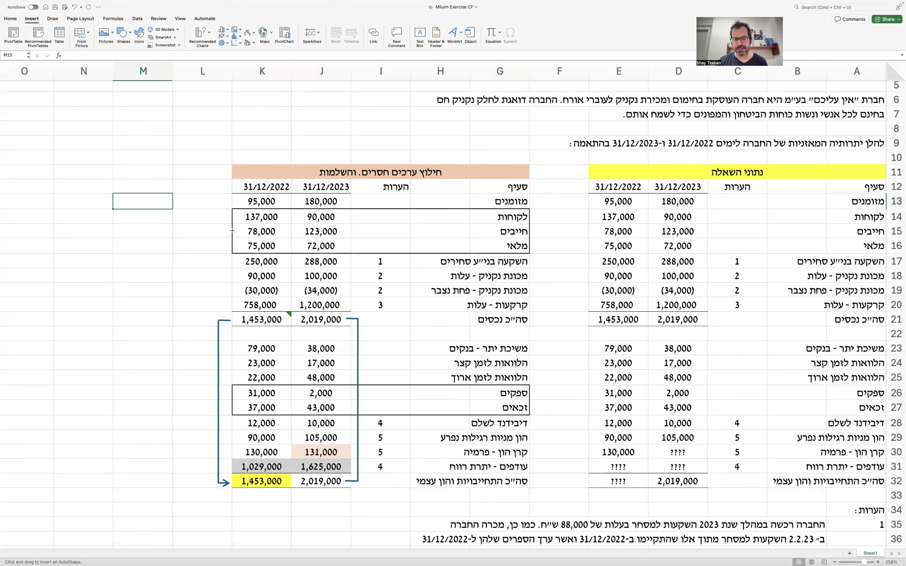
pyautogui.moveTo(231, 231); pyautogui.dragTo(138, 340)
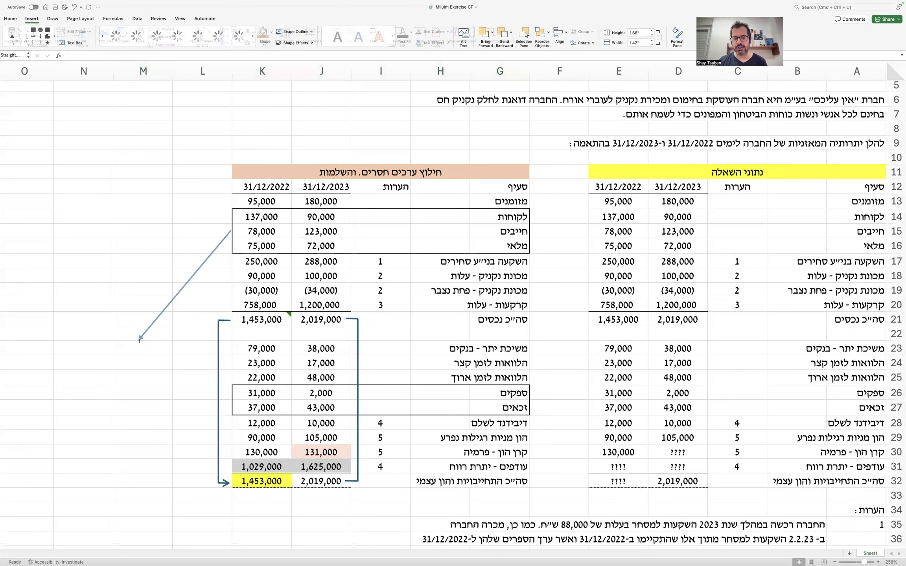
pyautogui.moveTo(172, 491)
pyautogui.mouseDown()
pyautogui.moveTo(174, 328)
pyautogui.moveTo(133, 459)
pyautogui.moveTo(142, 477)
pyautogui.moveTo(241, 418)
pyautogui.moveTo(239, 403)
pyautogui.moveTo(246, 408)
pyautogui.moveTo(232, 401)
pyautogui.mouseUp()
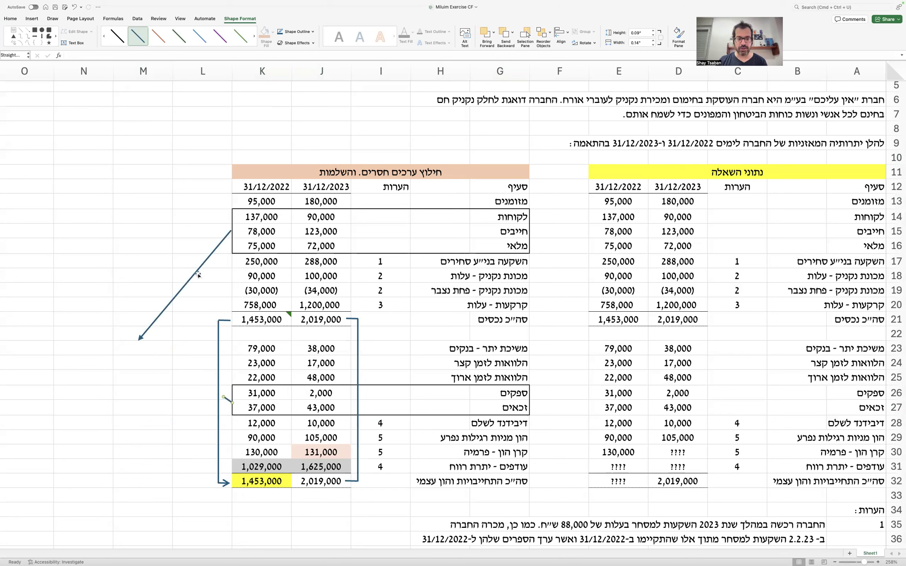
pyautogui.moveTo(198, 275); pyautogui.dragTo(186, 440)
pyautogui.moveTo(128, 507); pyautogui.dragTo(139, 347)
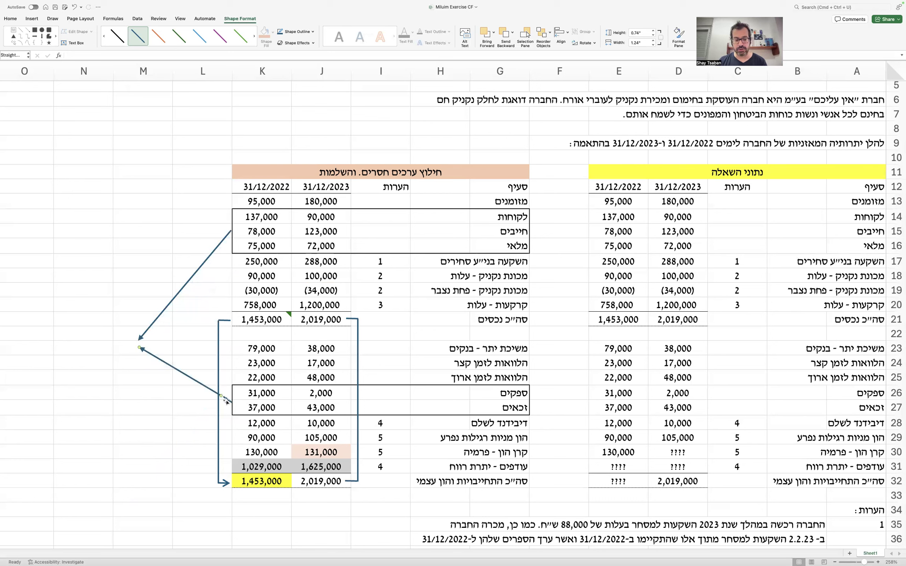
pyautogui.moveTo(221, 395); pyautogui.dragTo(230, 403)
# Step: Label the arrows' meeting point by entering להתאמות לרווח (פ. שוטפת) in M23
pyautogui.click(120, 350)
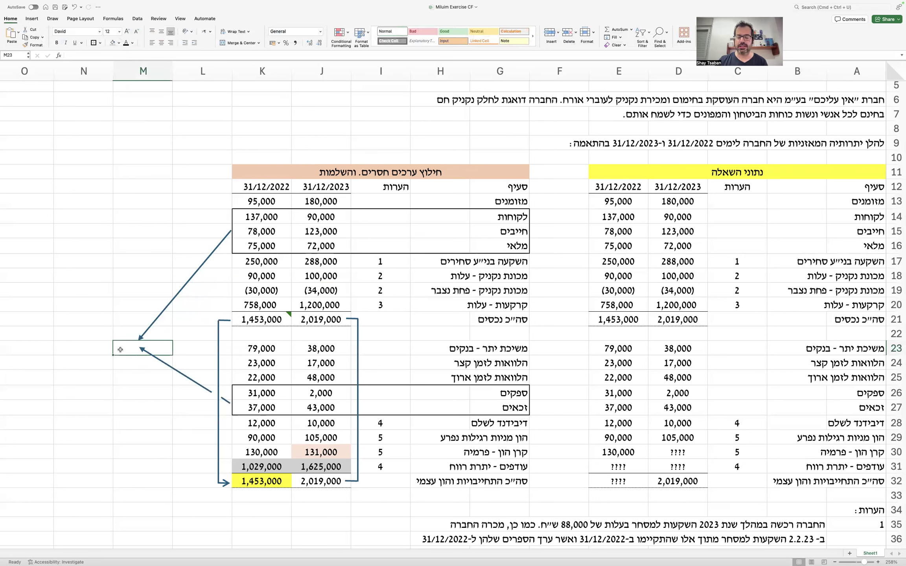
pyautogui.write('להתאמות')
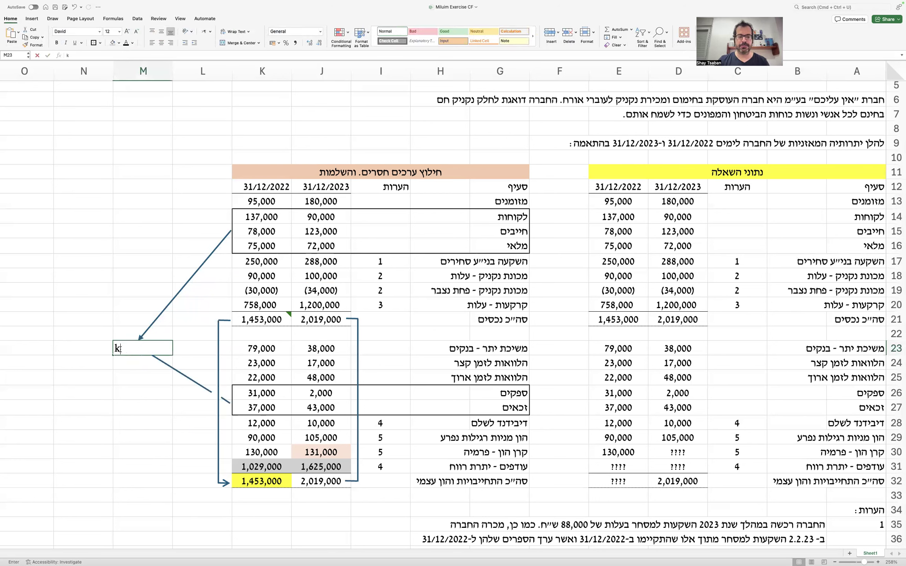
pyautogui.write(' לרוו')
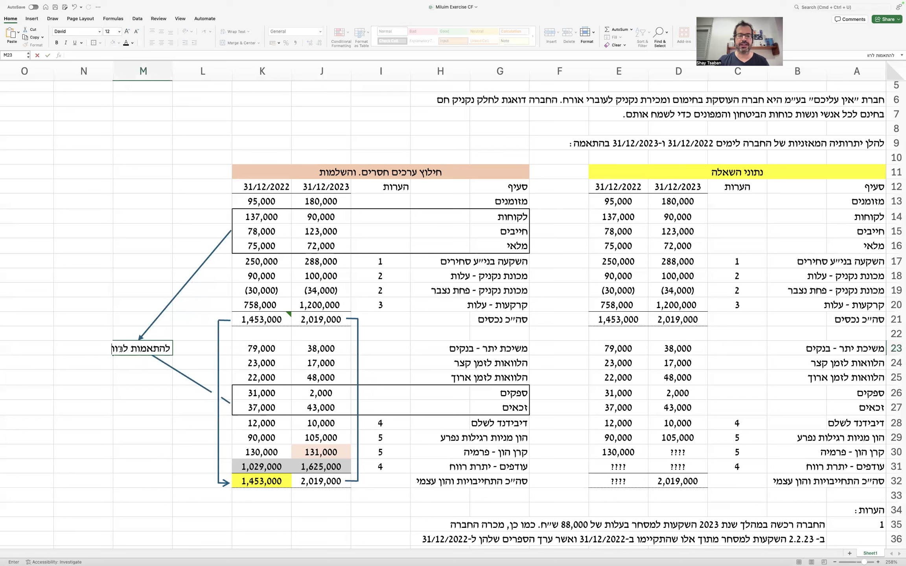
pyautogui.write('ח (פ. שוטפת)')
pyautogui.press('Return')
# Step: Shorten the lower arrow so its head ends just beneath the label in M23
pyautogui.click(146, 350)
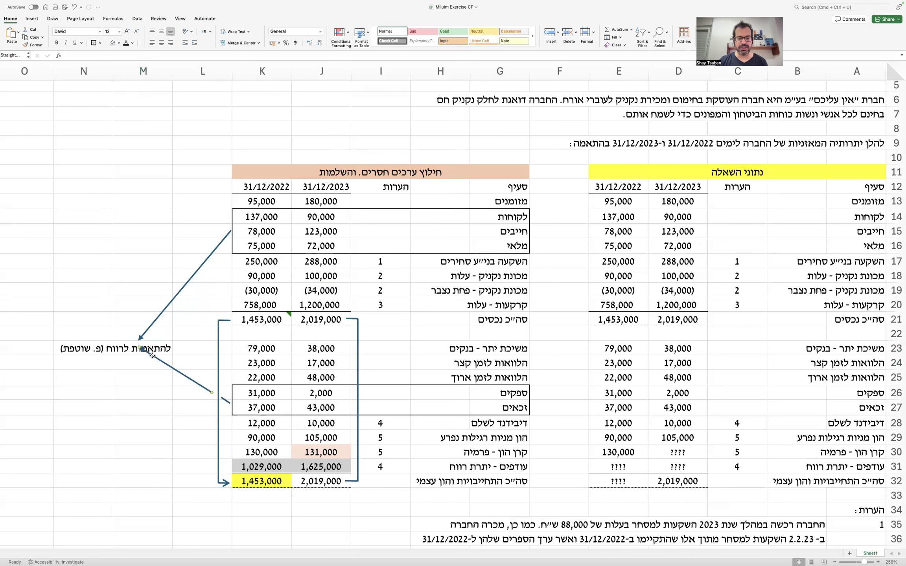
pyautogui.moveTo(140, 348); pyautogui.dragTo(150, 354)
pyautogui.click(304, 363)
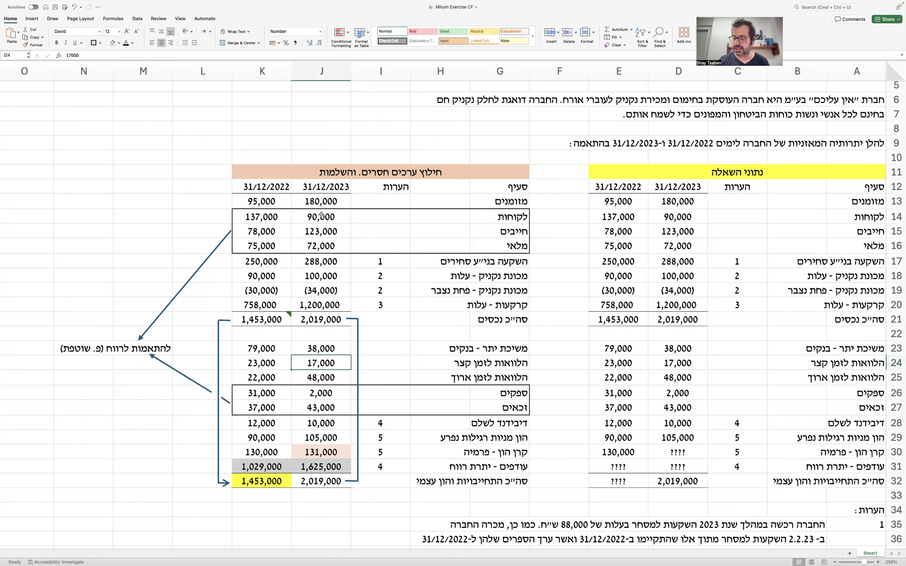
# Step: Compare both years' customer balances in row 14 with the sign rule for a decrease in row 61 of the operating adjustments
pyautogui.moveTo(270, 216); pyautogui.dragTo(298, 213)
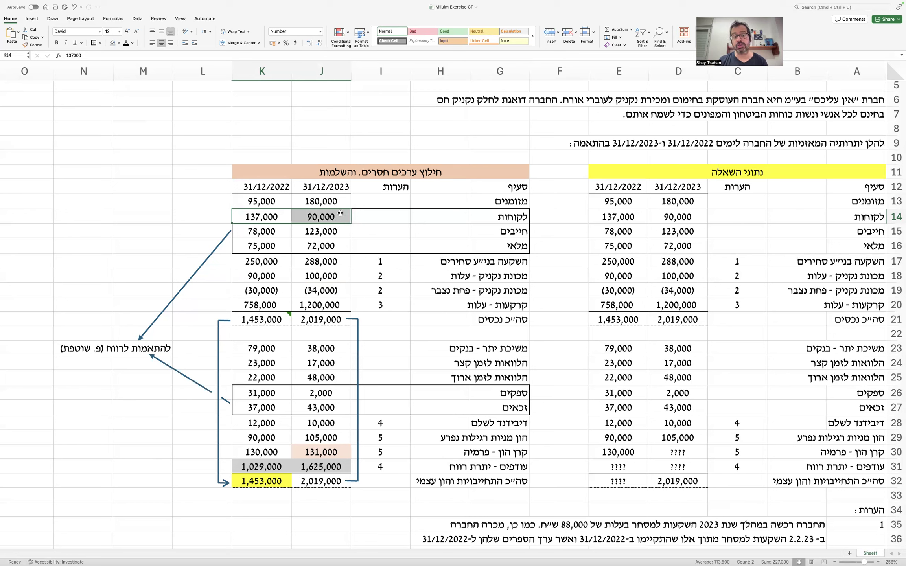
pyautogui.scroll(-15, 392, 217)
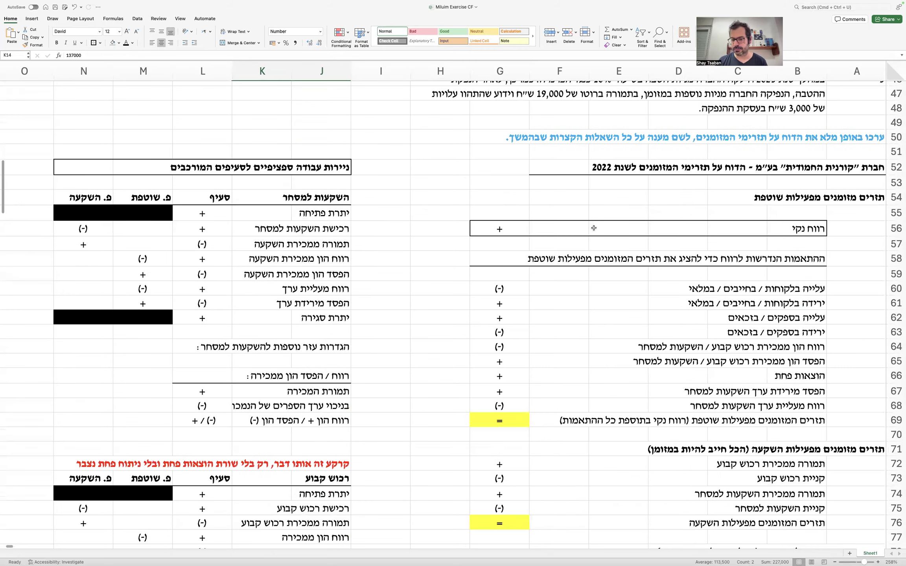
pyautogui.moveTo(805, 303); pyautogui.dragTo(539, 302)
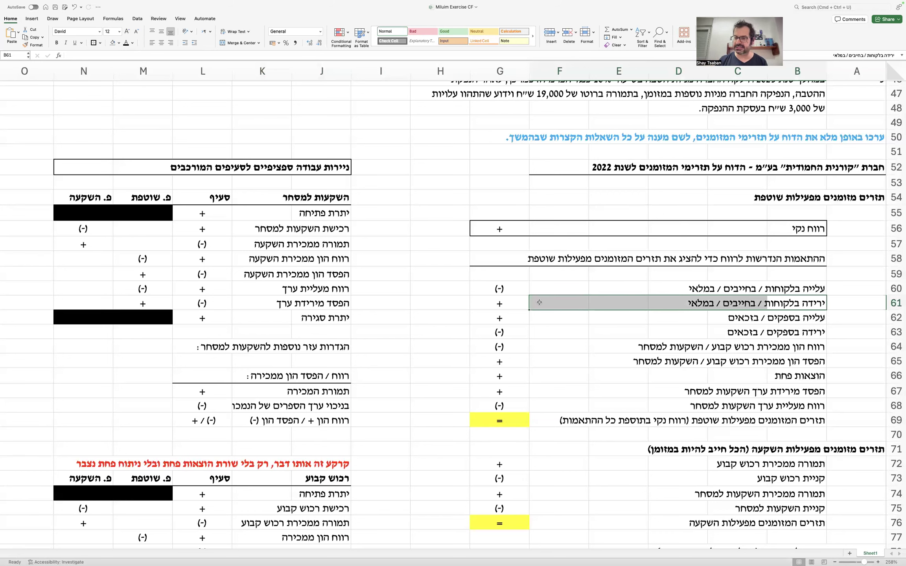
pyautogui.click(507, 307)
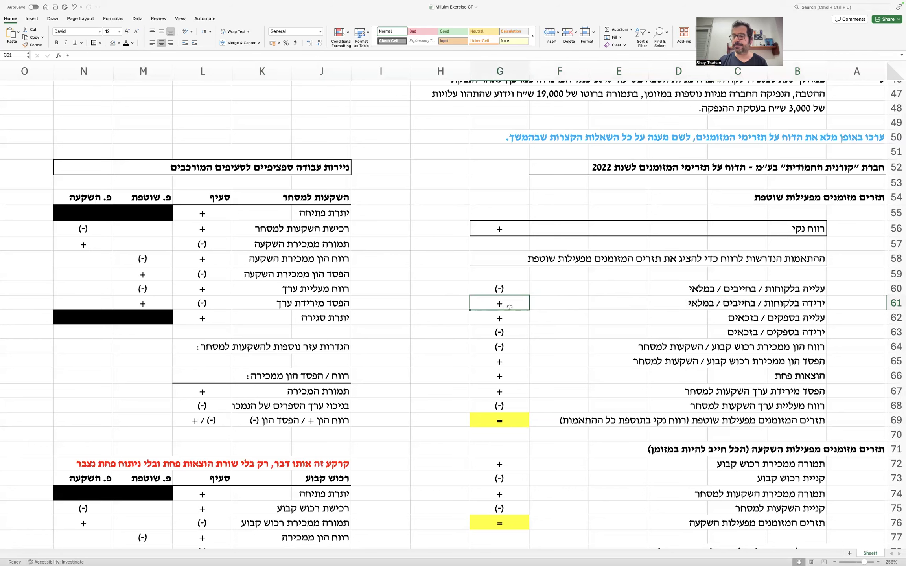
pyautogui.click(806, 255)
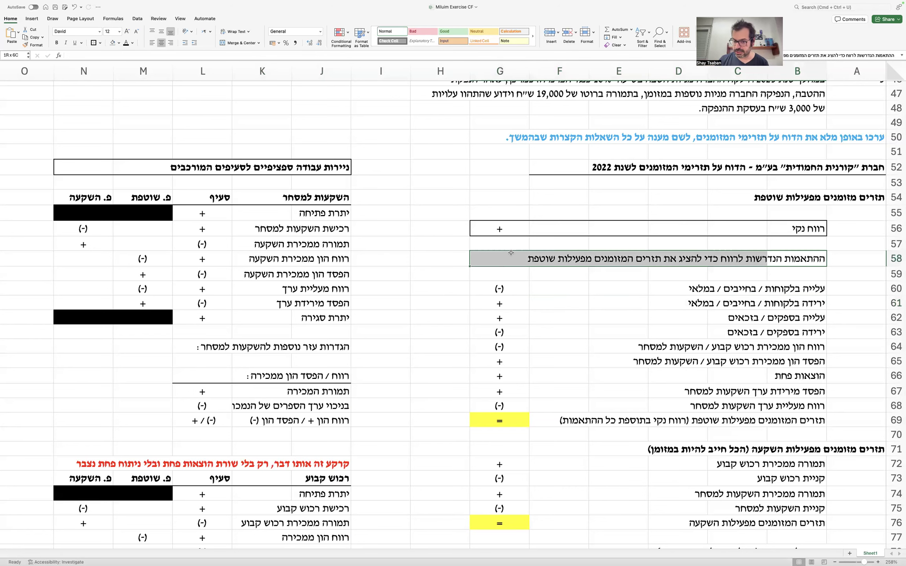
pyautogui.click(849, 193)
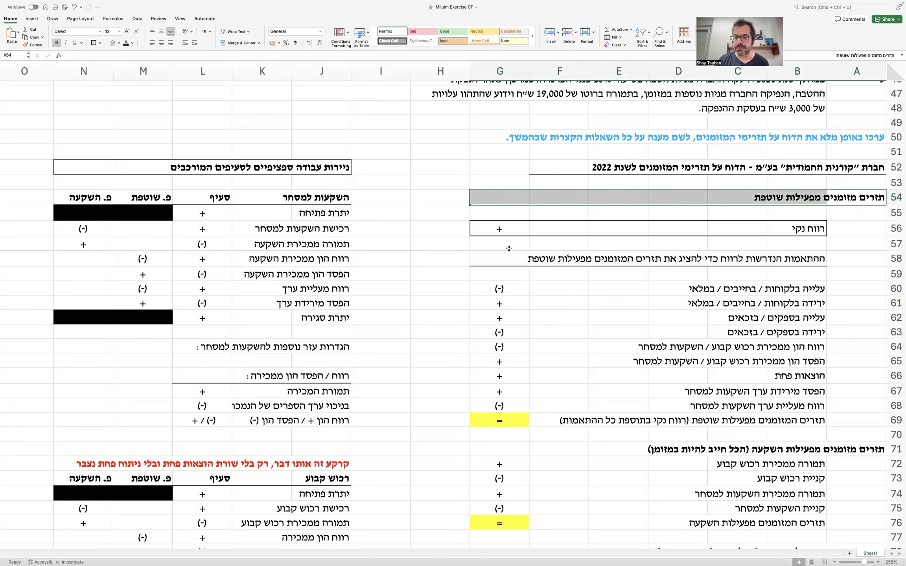
pyautogui.click(503, 306)
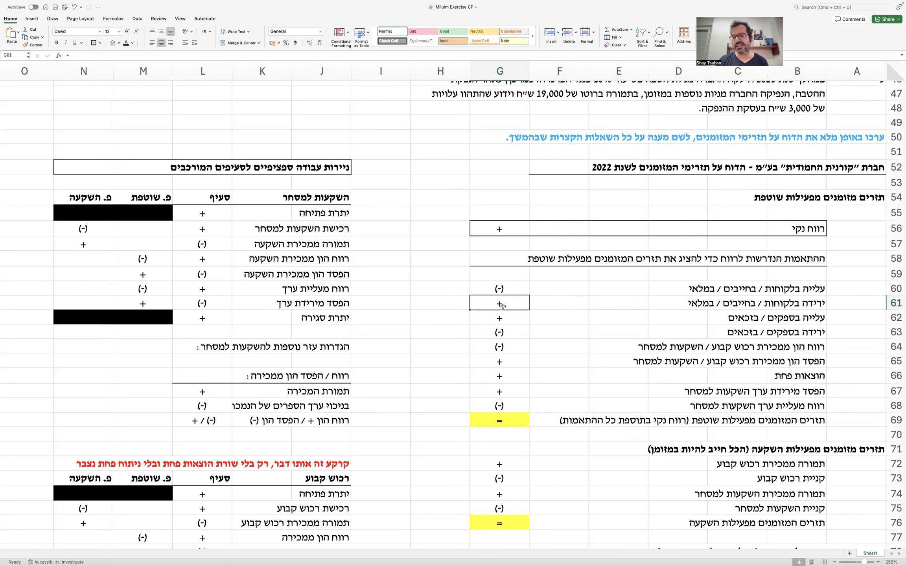
# Step: Rename adjustment line B61 as ירידה בלקוחות and enter =K14-J14 in G61
pyautogui.click(787, 304)
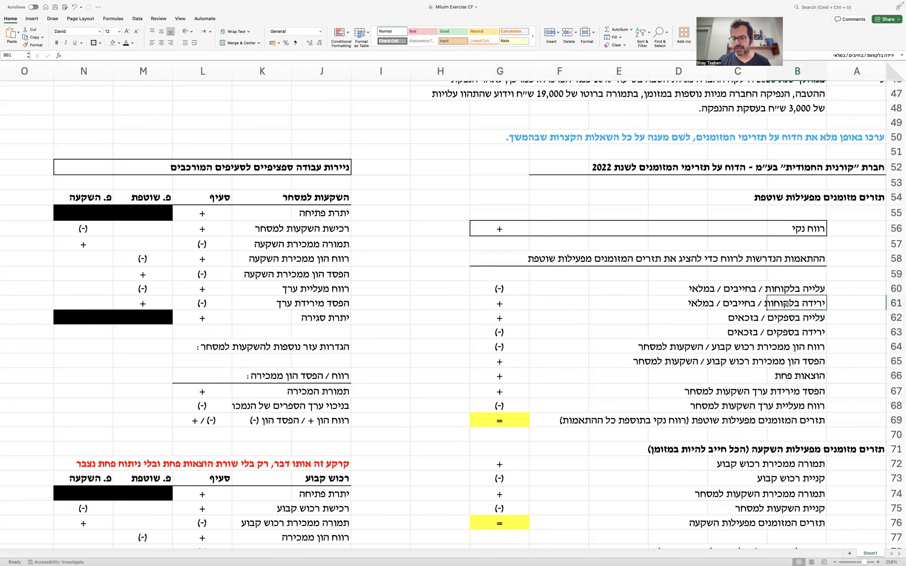
pyautogui.write('ירידה בלקוחות')
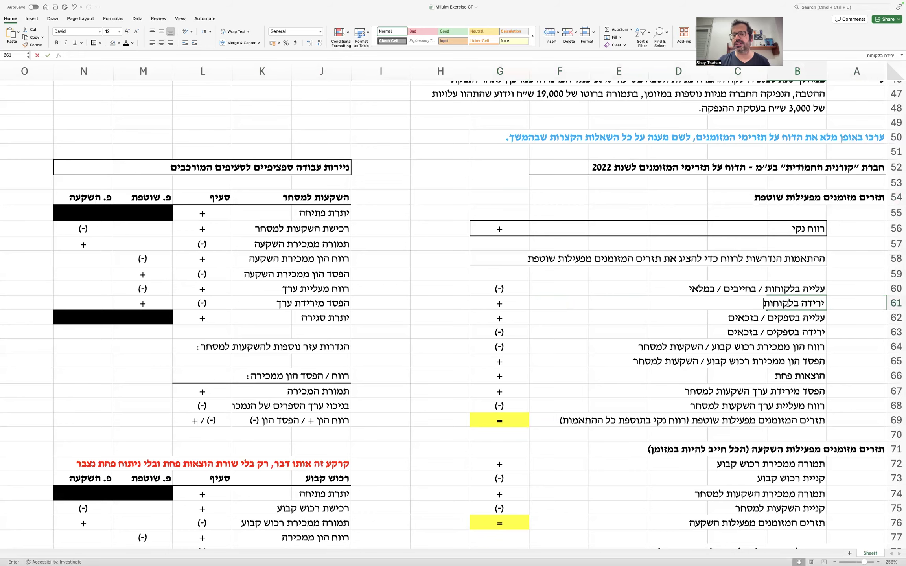
pyautogui.click(507, 303)
pyautogui.write('=')
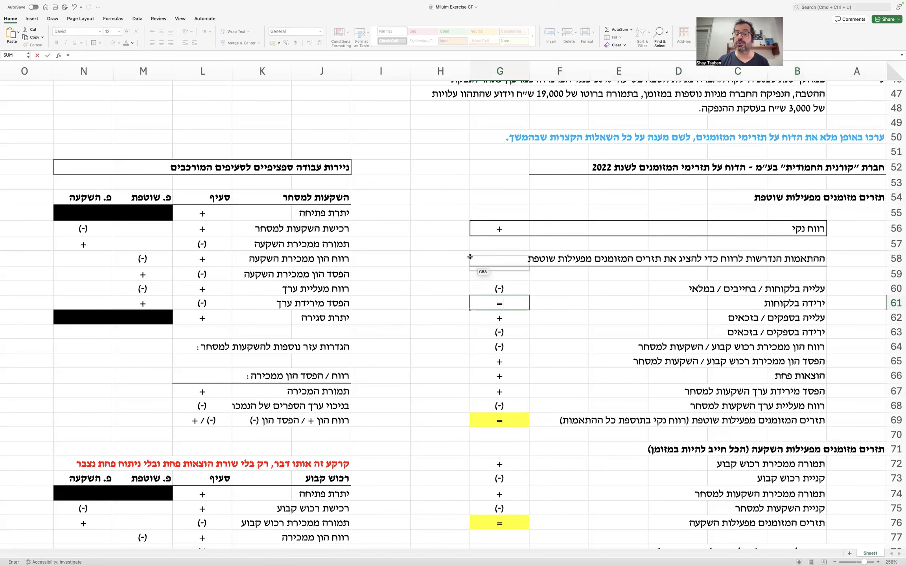
pyautogui.scroll(15, 470, 257)
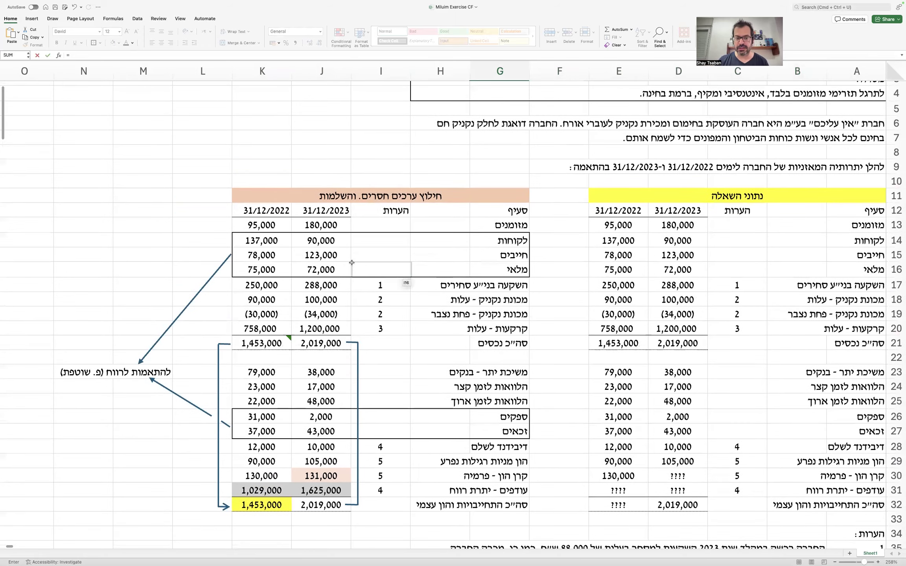
pyautogui.click(275, 240)
pyautogui.click(301, 240)
pyautogui.press('Return')
pyautogui.scroll(-3, 452, 314)
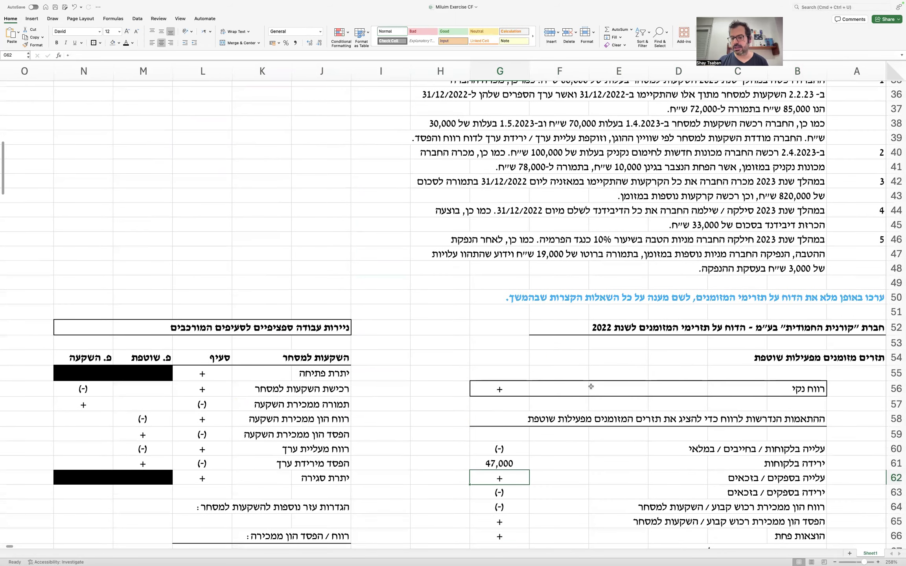
pyautogui.click(509, 464)
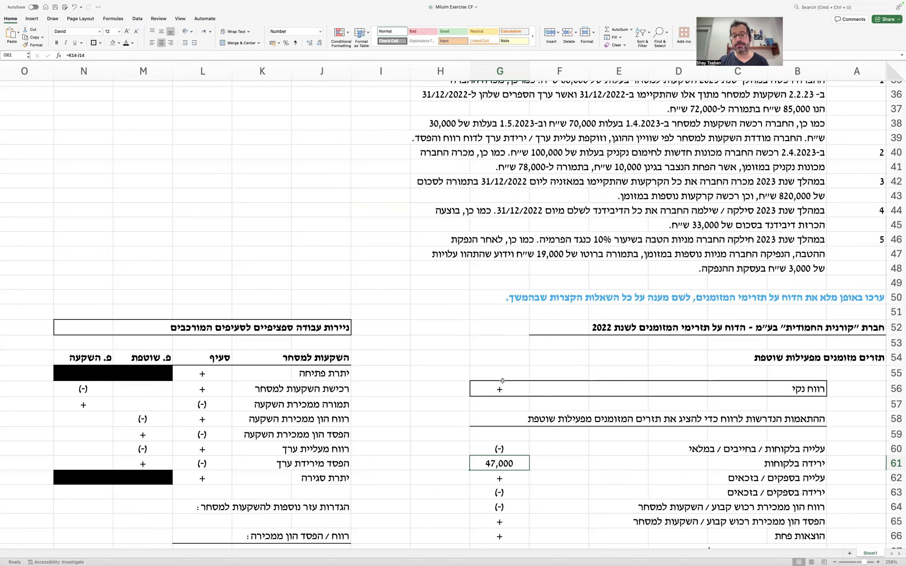
# Step: Check both years' customer and inventory balances, and replace the label in B62 with ירידה במלאי
pyautogui.scroll(10, 484, 354)
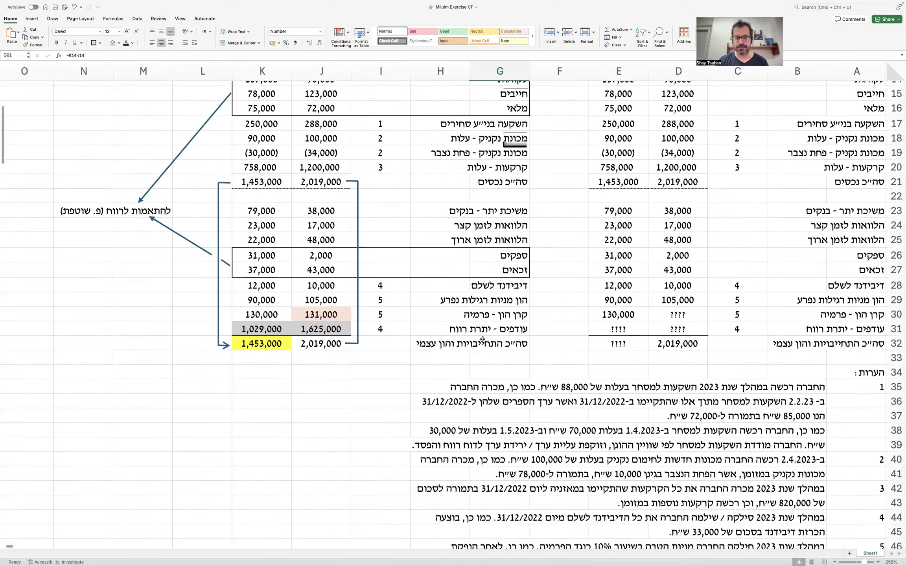
pyautogui.moveTo(278, 210); pyautogui.dragTo(330, 209)
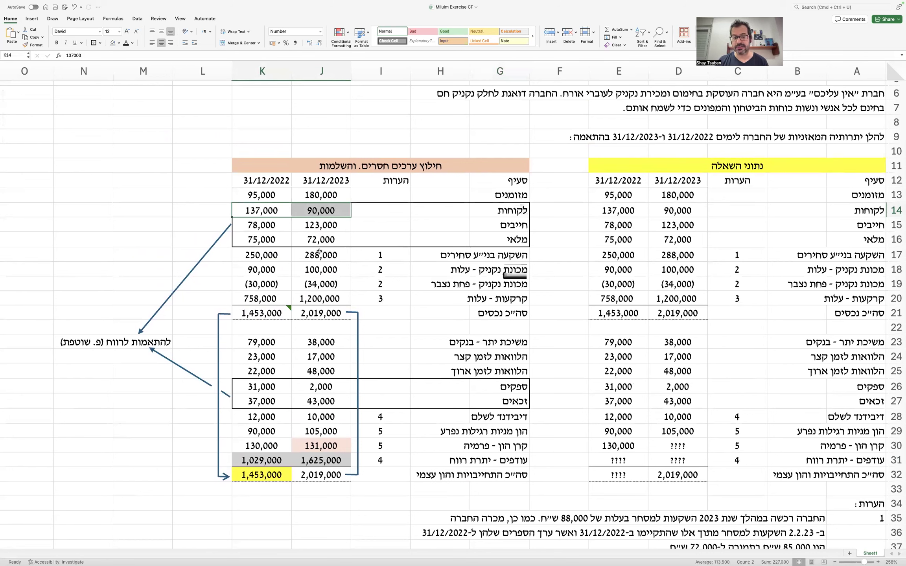
pyautogui.moveTo(273, 242); pyautogui.dragTo(333, 240)
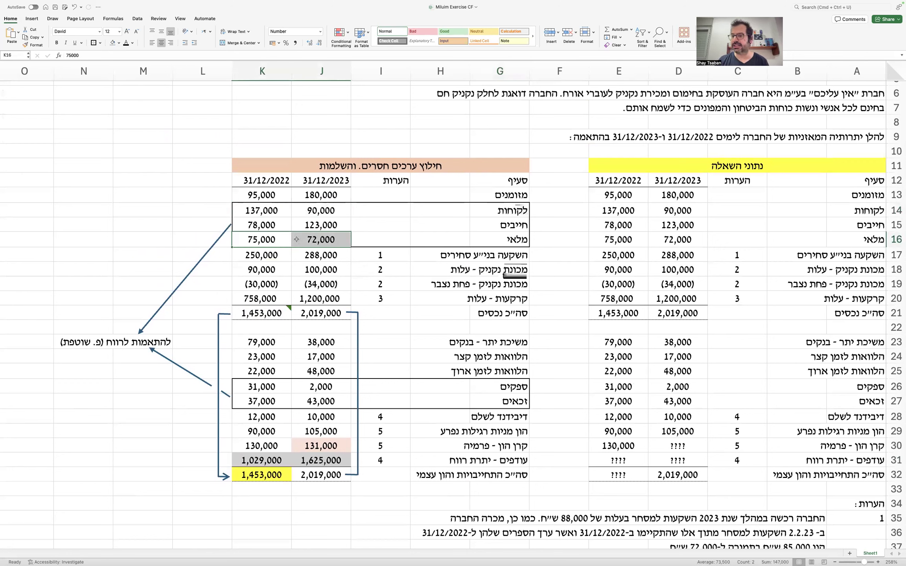
pyautogui.moveTo(271, 240); pyautogui.dragTo(348, 239)
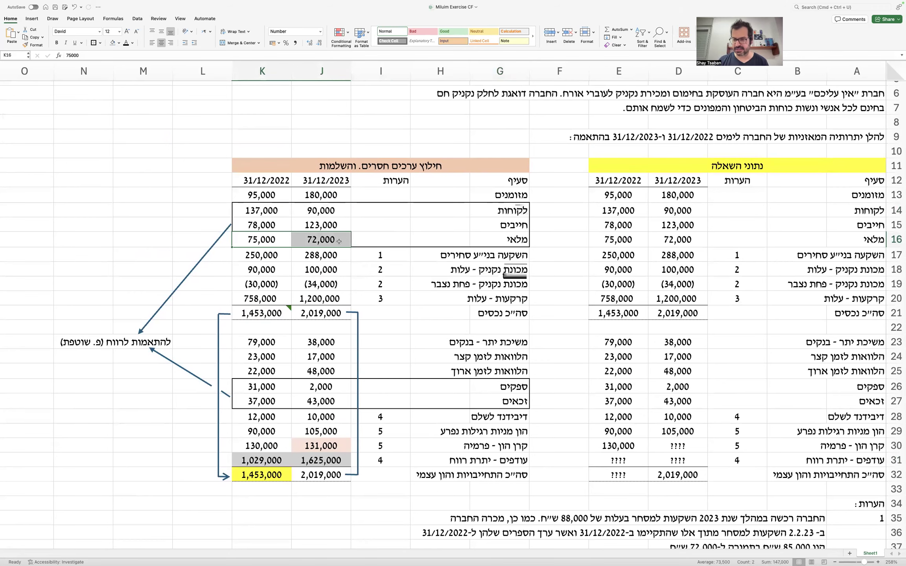
pyautogui.scroll(-13, 435, 284)
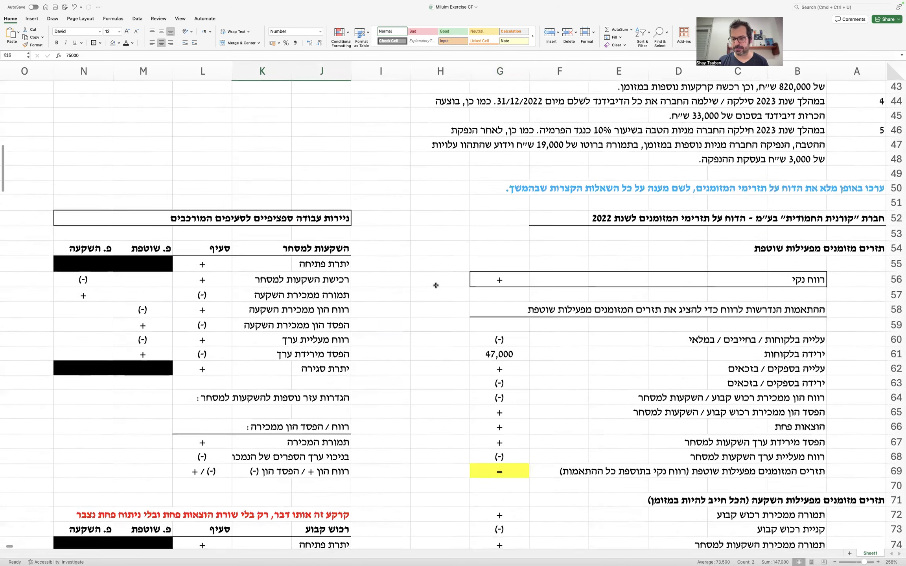
pyautogui.click(803, 321)
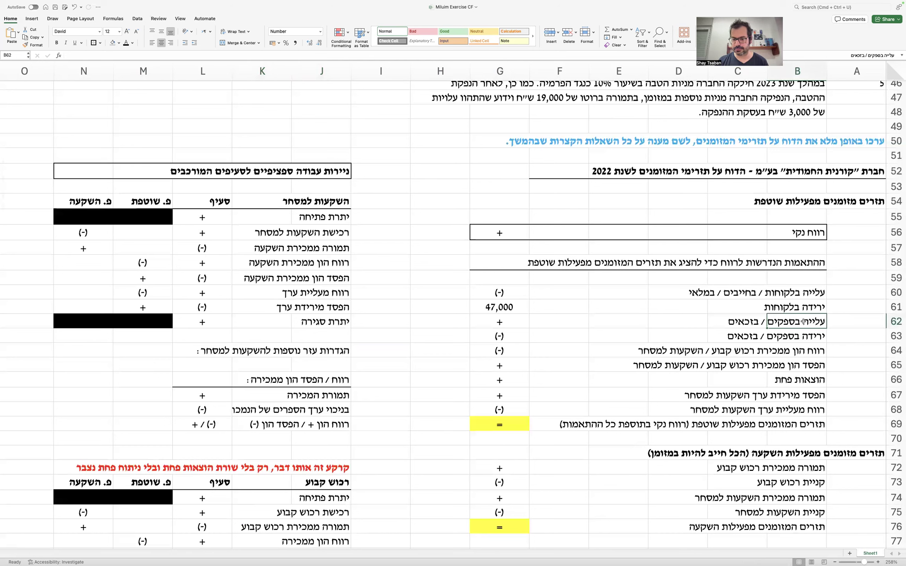
pyautogui.write('ירידה במלאי')
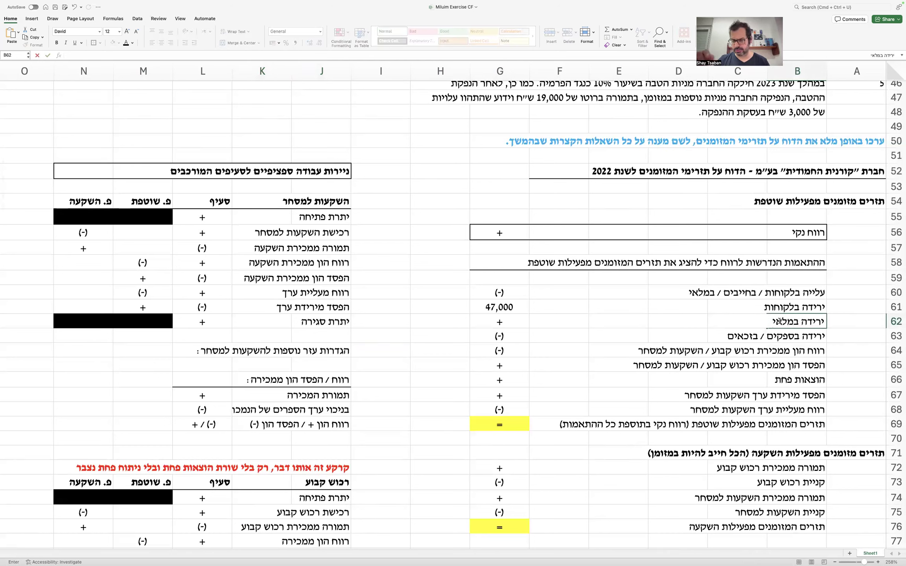
# Step: Calculate the inventory decrease in G62 by subtracting the 2023 inventory balance J16 from the 2022 balance K16
pyautogui.press('Tab')
pyautogui.press('Tab')
pyautogui.press('Tab')
pyautogui.press('Tab')
pyautogui.press('Tab')
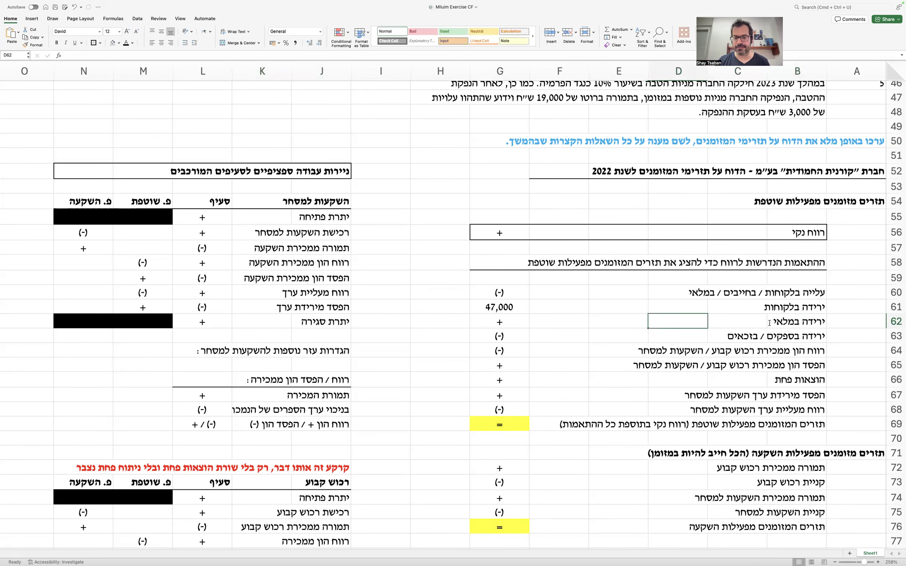
pyautogui.write('=')
pyautogui.scroll(20, 264, 311)
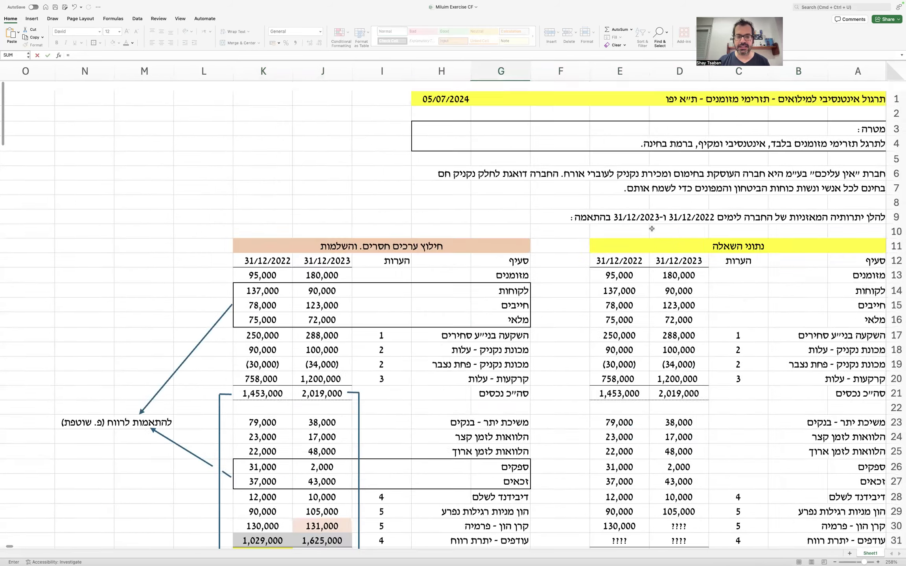
pyautogui.click(264, 310)
pyautogui.write('-')
pyautogui.click(316, 304)
pyautogui.press('Return')
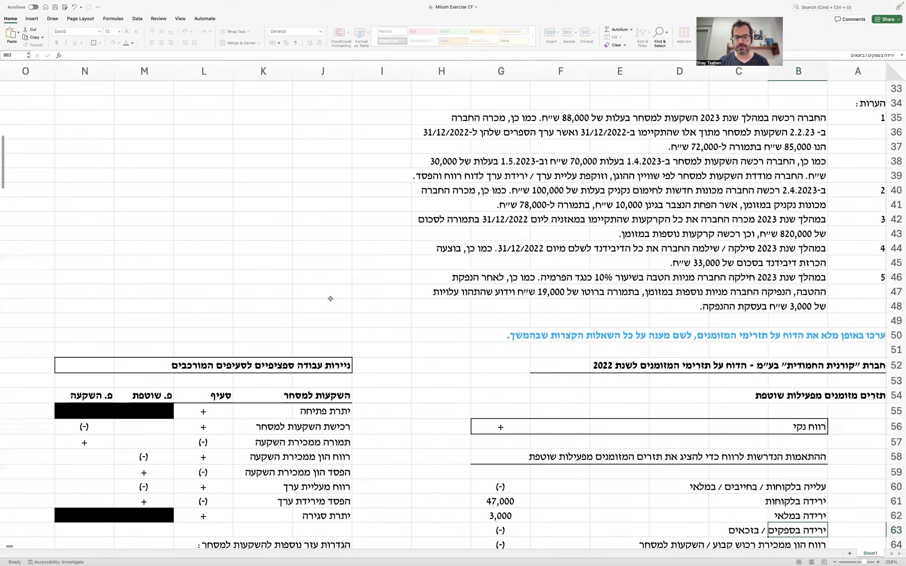
pyautogui.scroll(10, 330, 298)
pyautogui.scroll(3, 331, 297)
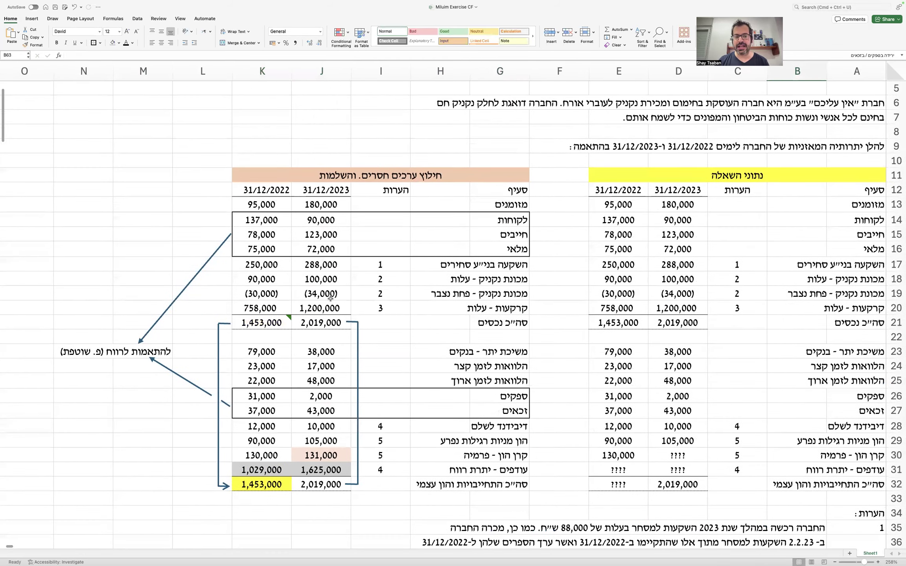
pyautogui.scroll(-15, 331, 298)
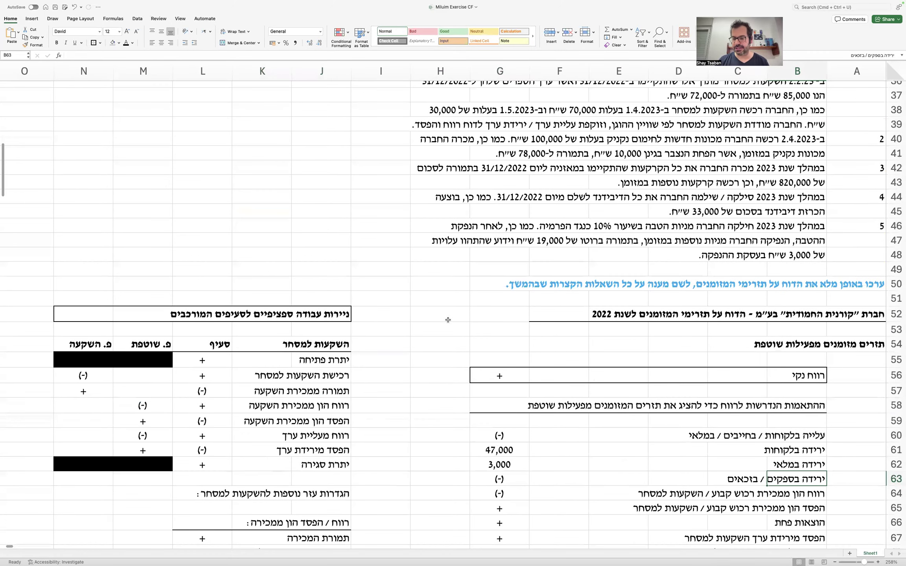
# Step: Compare both years' receivables balances in row 15 with the sign rules for increases and decreases in rows 209 and 210
pyautogui.scroll(14, 452, 322)
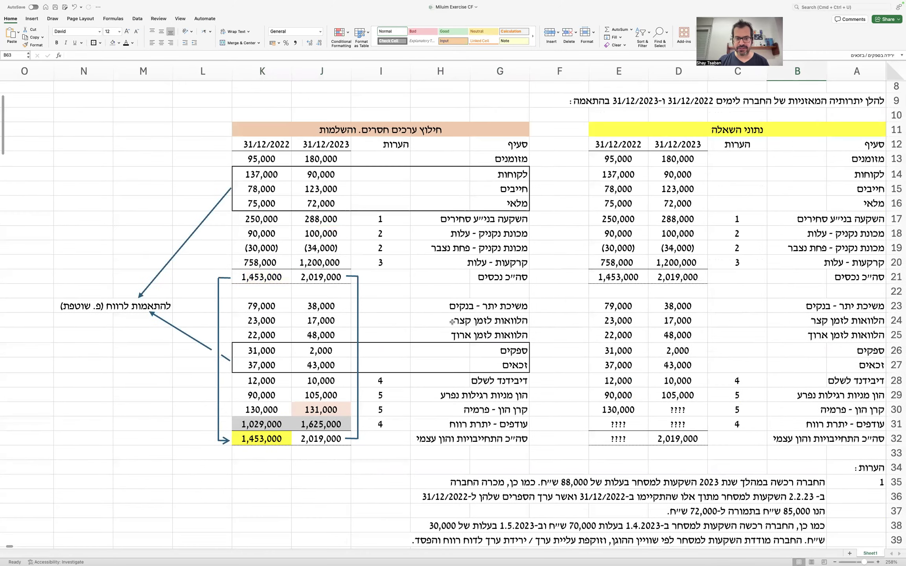
pyautogui.moveTo(261, 189); pyautogui.dragTo(330, 187)
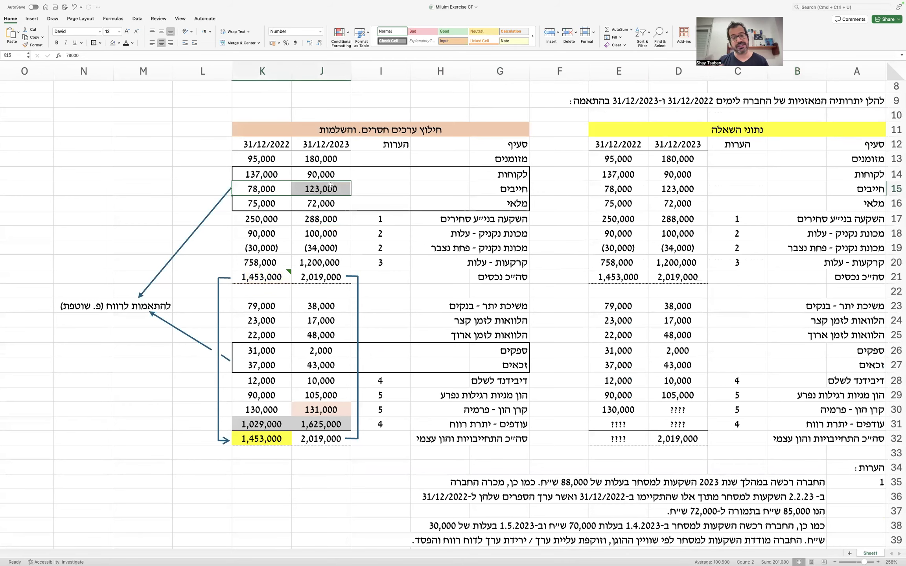
pyautogui.scroll(-20, 420, 223)
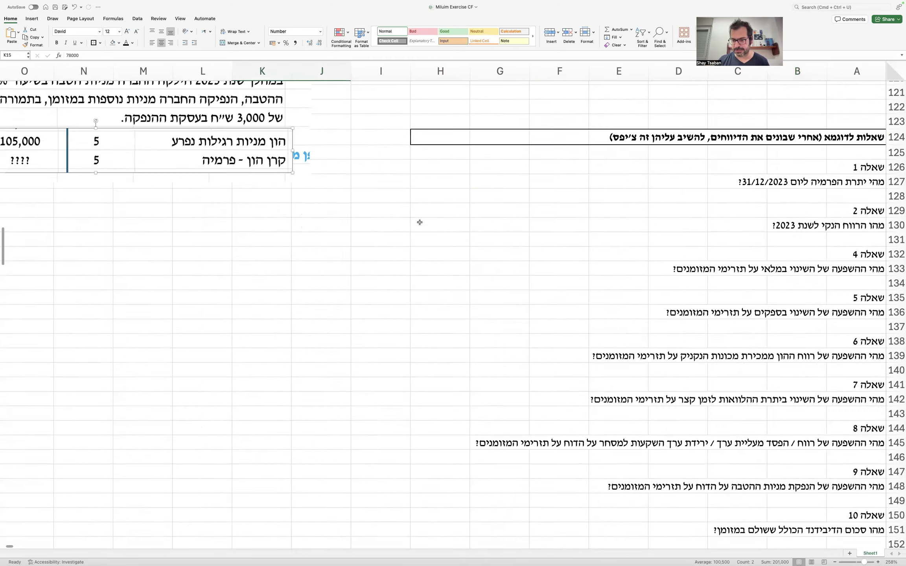
pyautogui.scroll(-3, 420, 223)
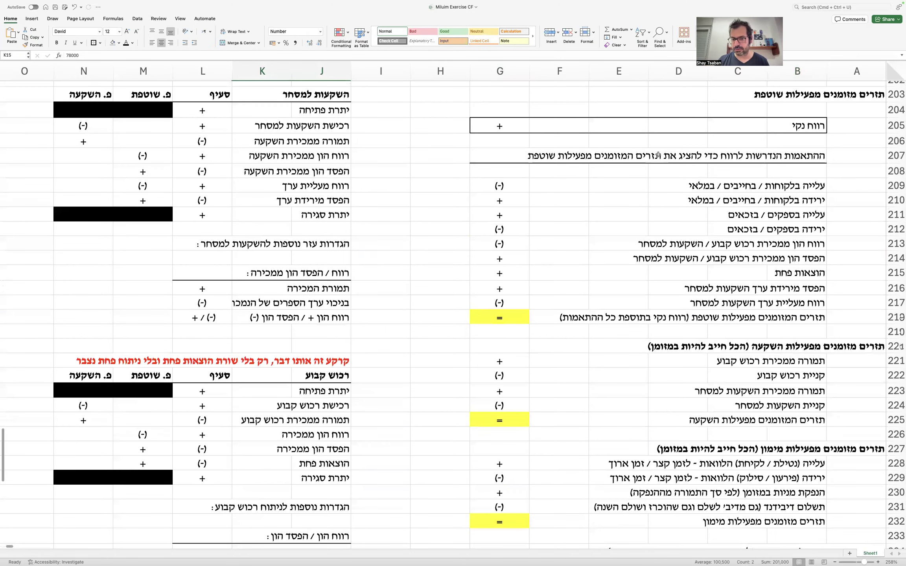
pyautogui.click(689, 184)
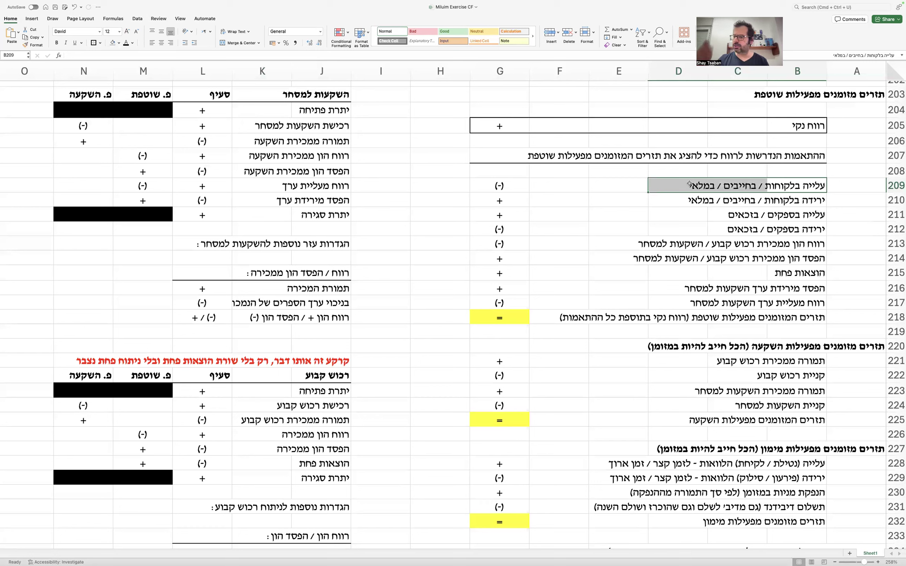
pyautogui.click(519, 185)
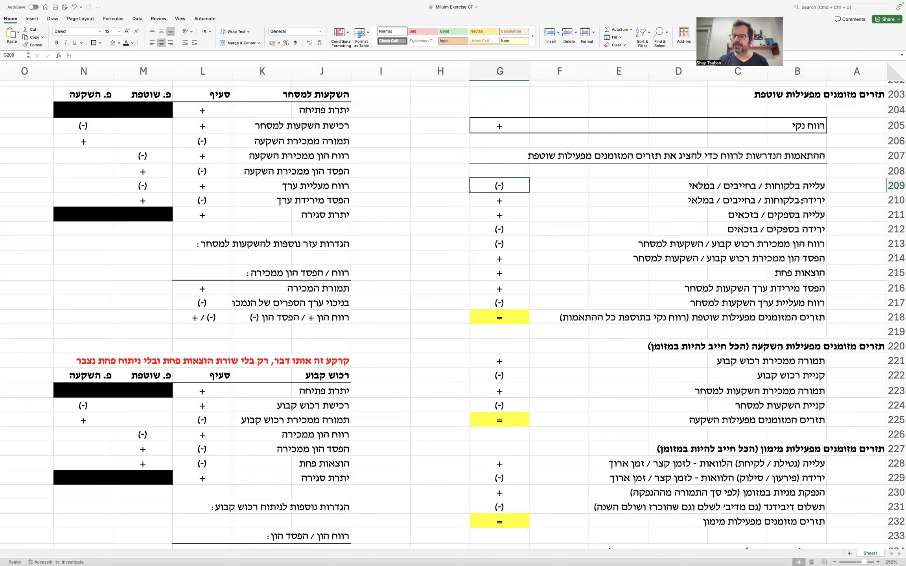
pyautogui.moveTo(802, 202); pyautogui.dragTo(687, 201)
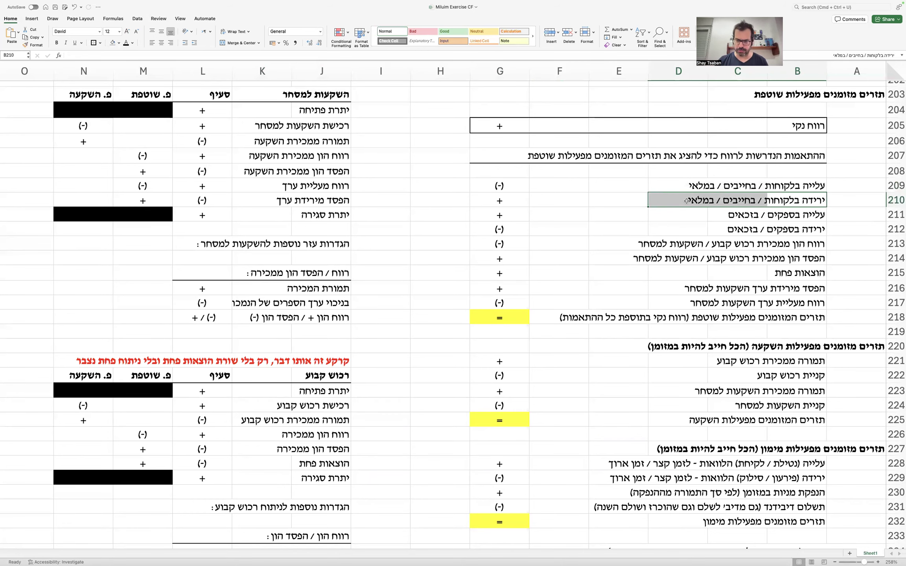
pyautogui.scroll(20, 666, 192)
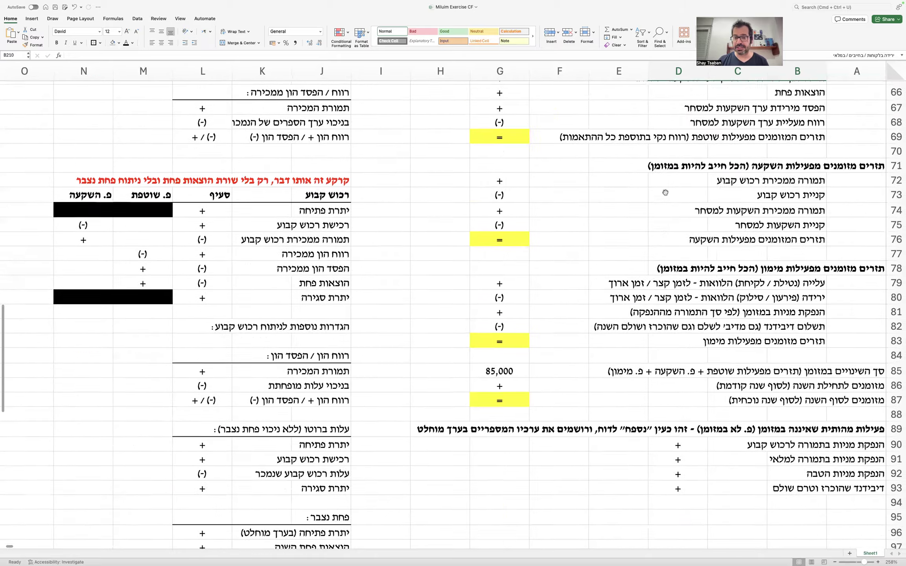
pyautogui.scroll(7, 665, 192)
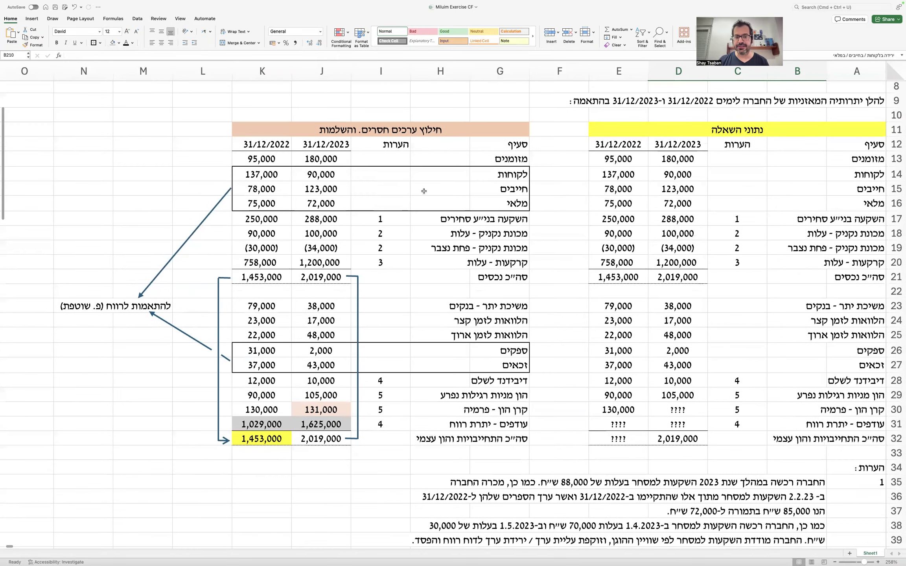
# Step: Replace the label of adjustment line B60 with עלייה בחייבים
pyautogui.scroll(-6, 509, 298)
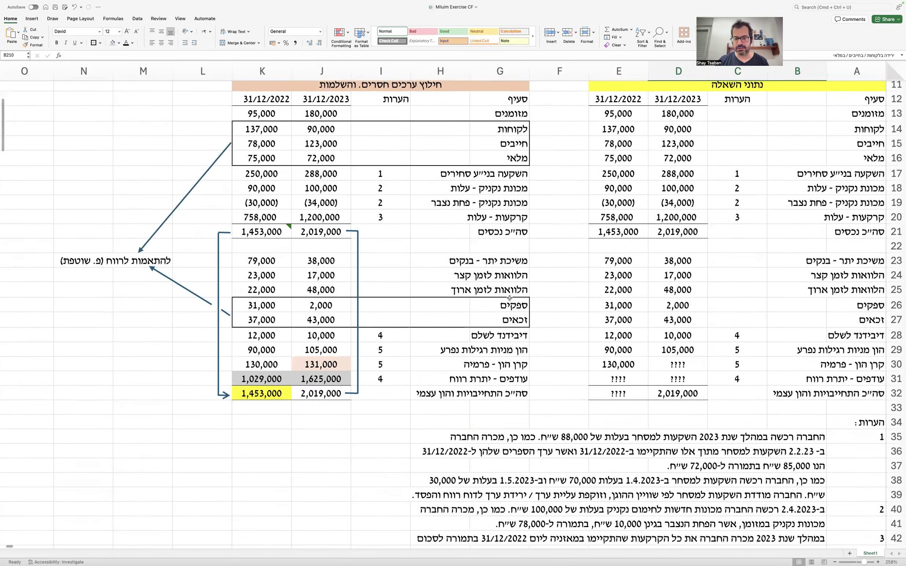
pyautogui.scroll(-1, 510, 298)
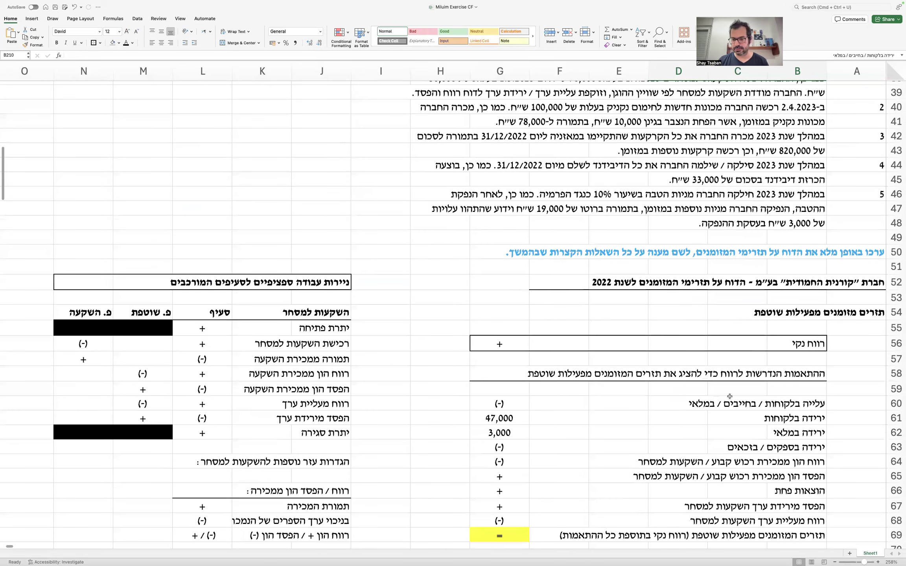
pyautogui.doubleClick(803, 401)
pyautogui.press('BackSpace')
pyautogui.press('BackSpace')
pyautogui.press('BackSpace')
pyautogui.press('BackSpace')
pyautogui.press('BackSpace')
pyautogui.press('BackSpace')
pyautogui.press('BackSpace')
pyautogui.press('BackSpace')
pyautogui.press('BackSpace')
pyautogui.press('BackSpace')
pyautogui.press('BackSpace')
pyautogui.press('BackSpace')
pyautogui.press('BackSpace')
pyautogui.press('BackSpace')
pyautogui.press('BackSpace')
pyautogui.press('BackSpace')
pyautogui.press('BackSpace')
pyautogui.press('BackSpace')
pyautogui.press('BackSpace')
pyautogui.press('BackSpace')
pyautogui.write('עלייה בחייבים')
pyautogui.press('Tab')
# Step: Calculate the receivables change in G60 by subtracting the 2023 balance J15 from the 2022 balance K15
pyautogui.press('Tab')
pyautogui.press('Tab')
pyautogui.press('Tab')
pyautogui.press('Tab')
pyautogui.write('=')
pyautogui.scroll(12, 604, 314)
pyautogui.scroll(-2, 604, 315)
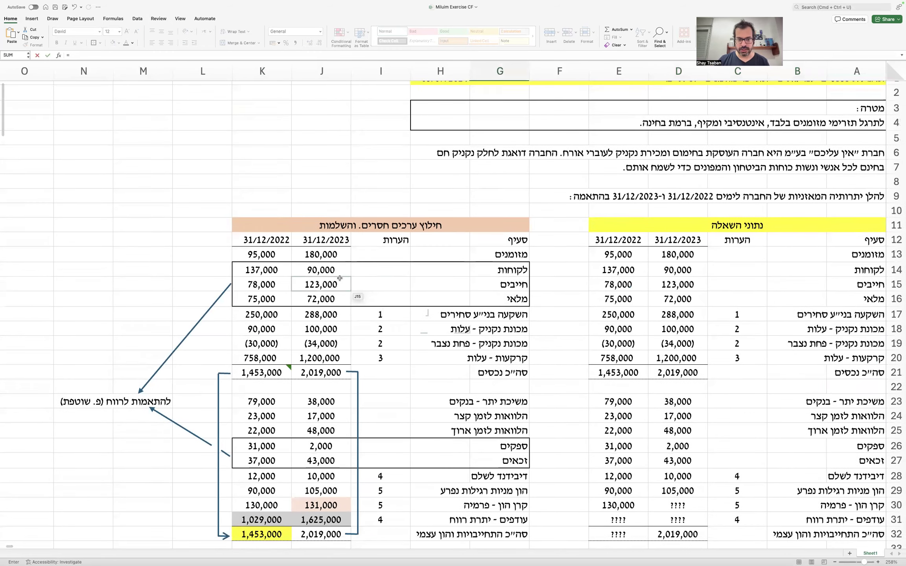
pyautogui.click(269, 285)
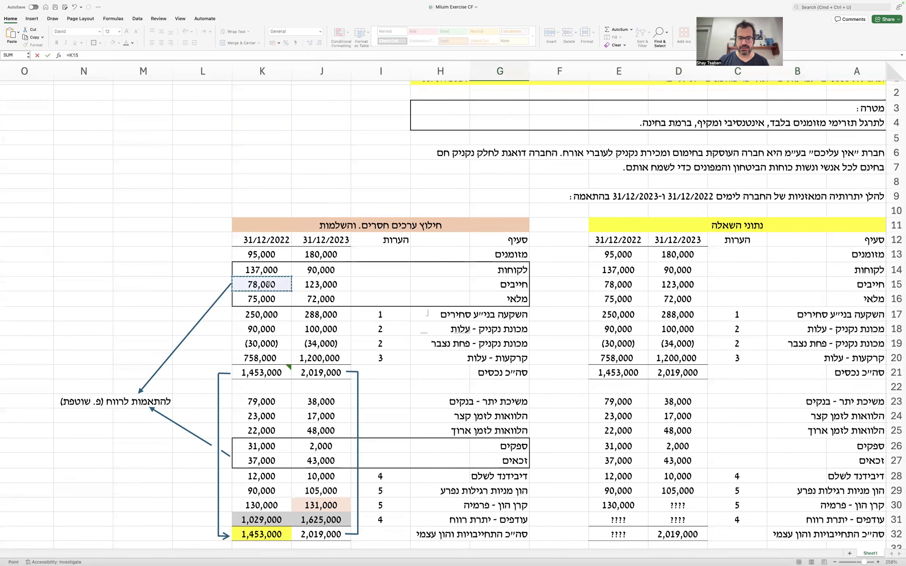
pyautogui.click(315, 284)
pyautogui.press('Return')
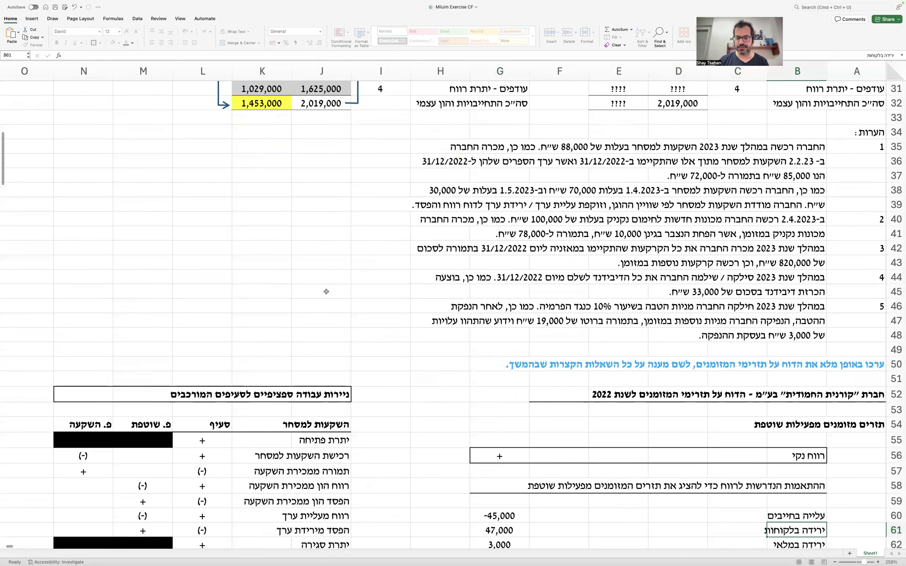
# Step: Format G60 so that negative numbers appear in black parentheses, as (1,234)
pyautogui.rightClick(512, 379)
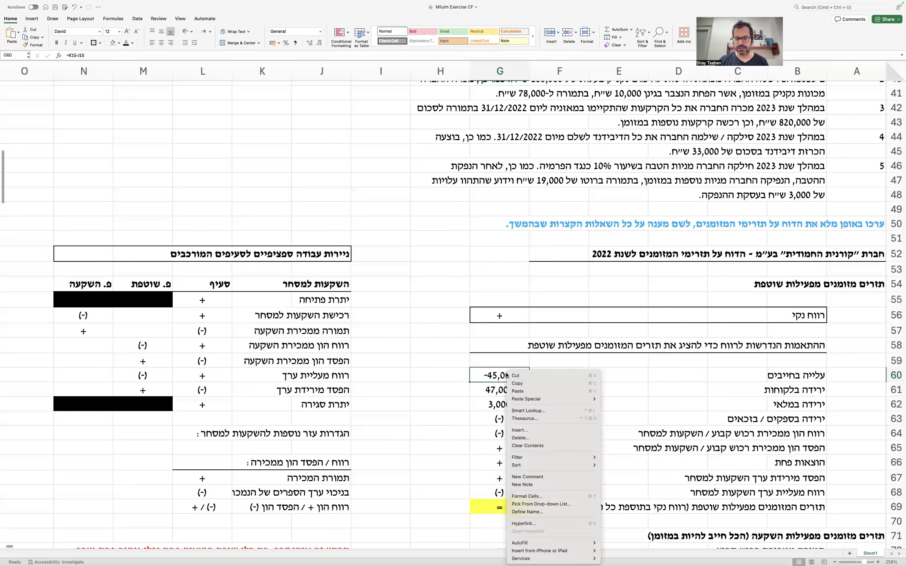
pyautogui.click(557, 497)
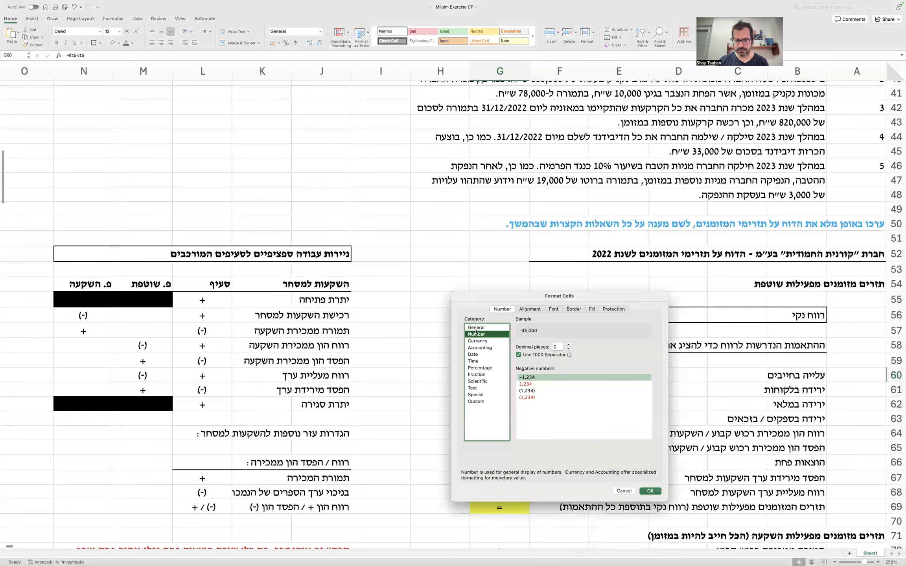
pyautogui.click(531, 391)
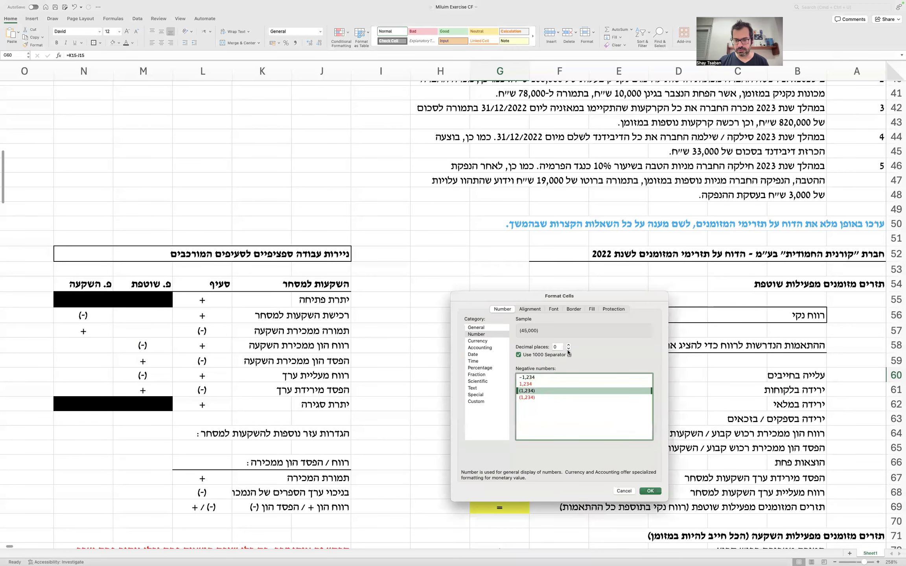
pyautogui.press('Return')
# Step: Compare both years' supplier and payables balances in rows 26 and 27 with the sign rules in rows 211 and 212
pyautogui.scroll(10, 554, 346)
pyautogui.scroll(3, 555, 346)
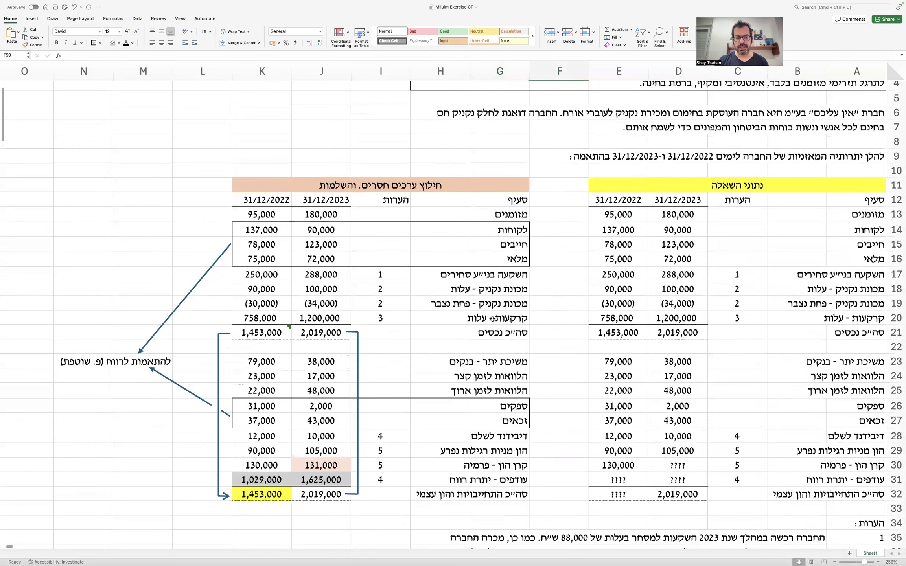
pyautogui.scroll(-4, 492, 319)
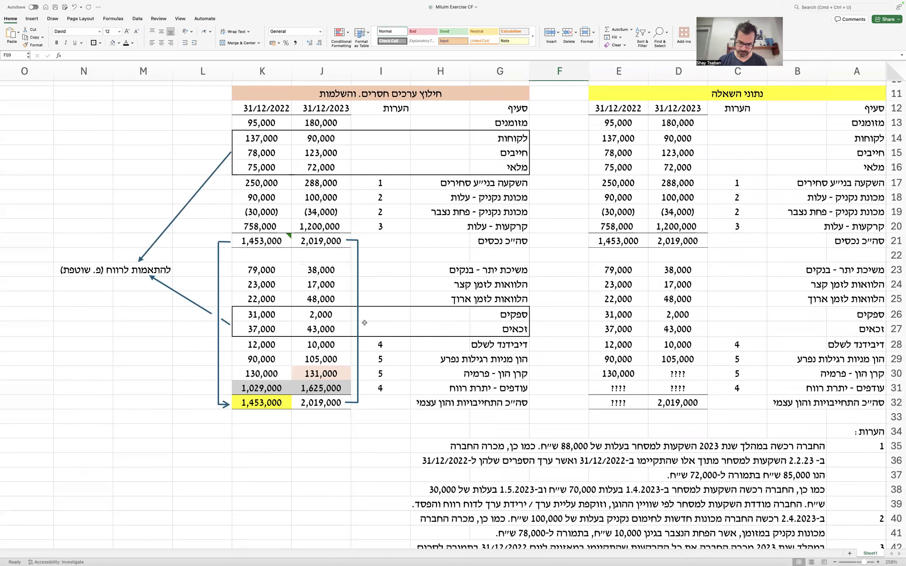
pyautogui.moveTo(264, 310); pyautogui.dragTo(317, 311)
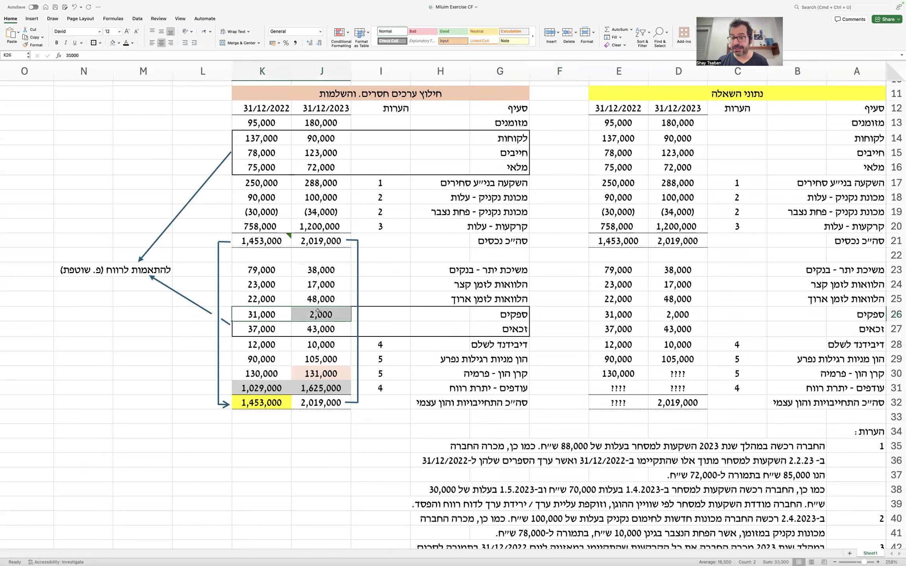
pyautogui.moveTo(258, 336); pyautogui.dragTo(322, 325)
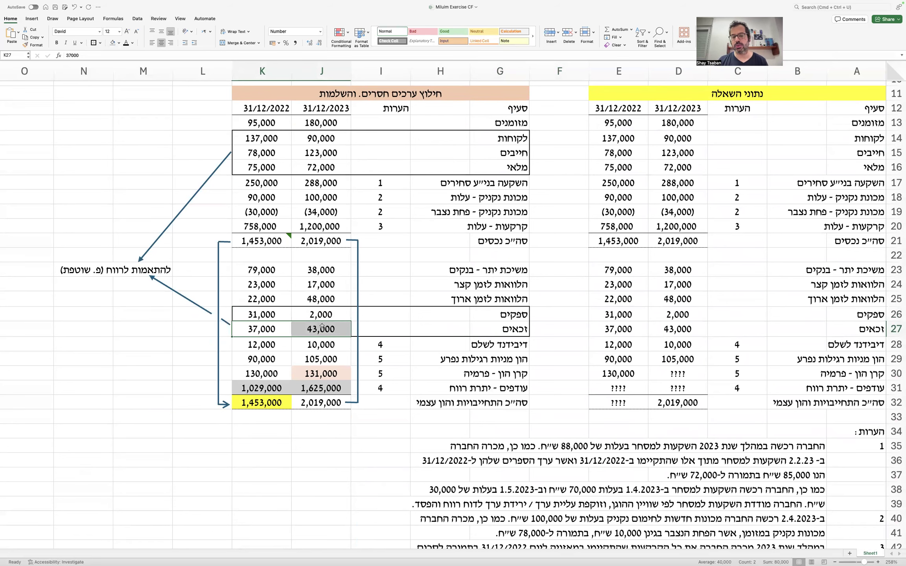
pyautogui.scroll(-11, 434, 332)
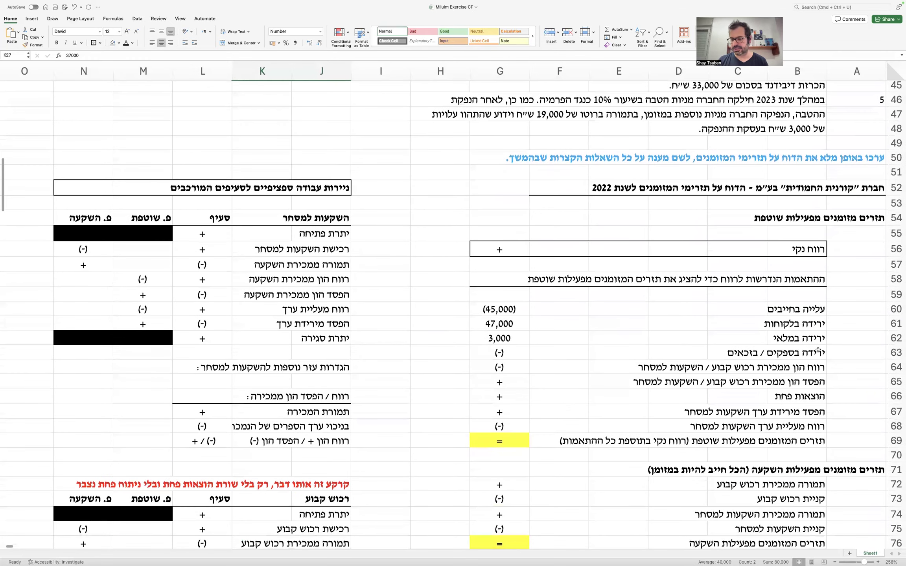
pyautogui.scroll(-20, 790, 354)
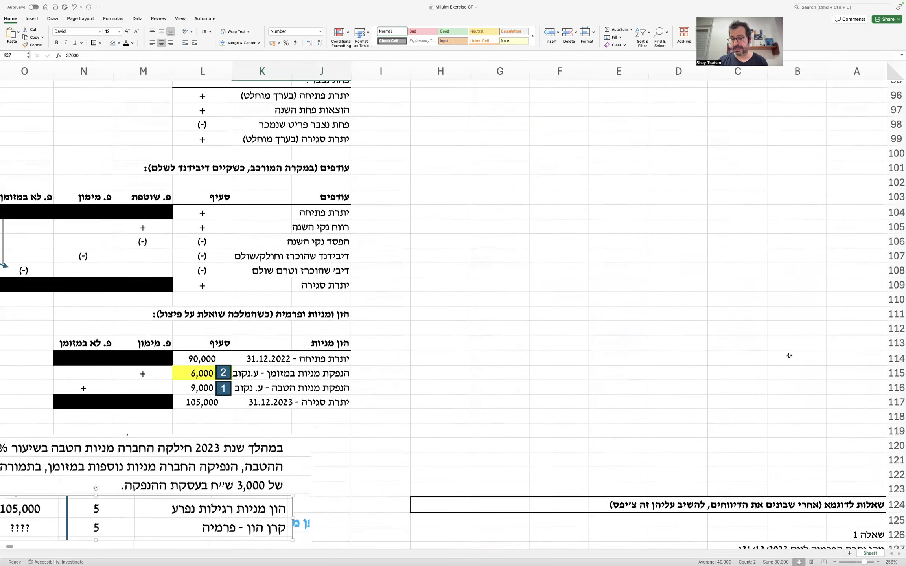
pyautogui.scroll(-3, 789, 355)
pyautogui.scroll(3, 789, 356)
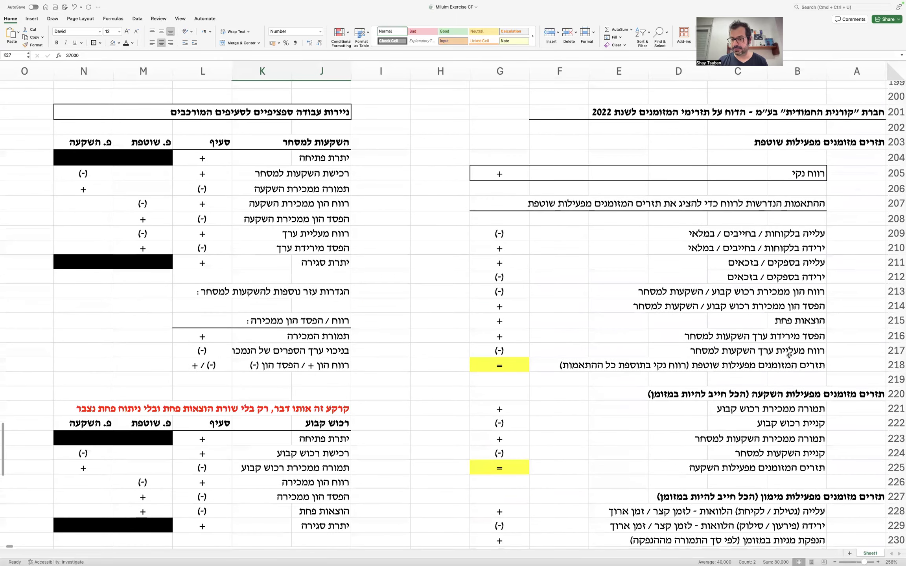
pyautogui.moveTo(804, 260); pyautogui.dragTo(509, 269)
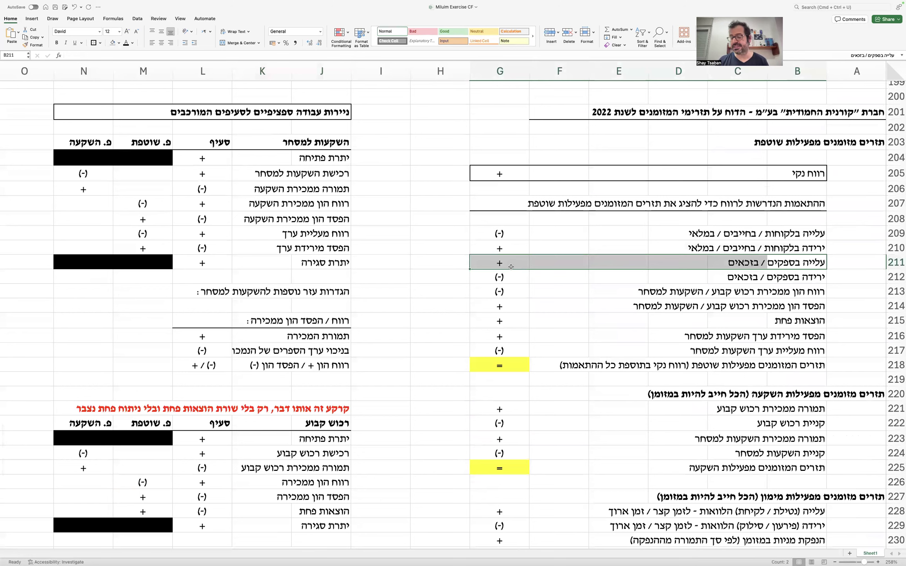
pyautogui.moveTo(783, 277); pyautogui.dragTo(494, 274)
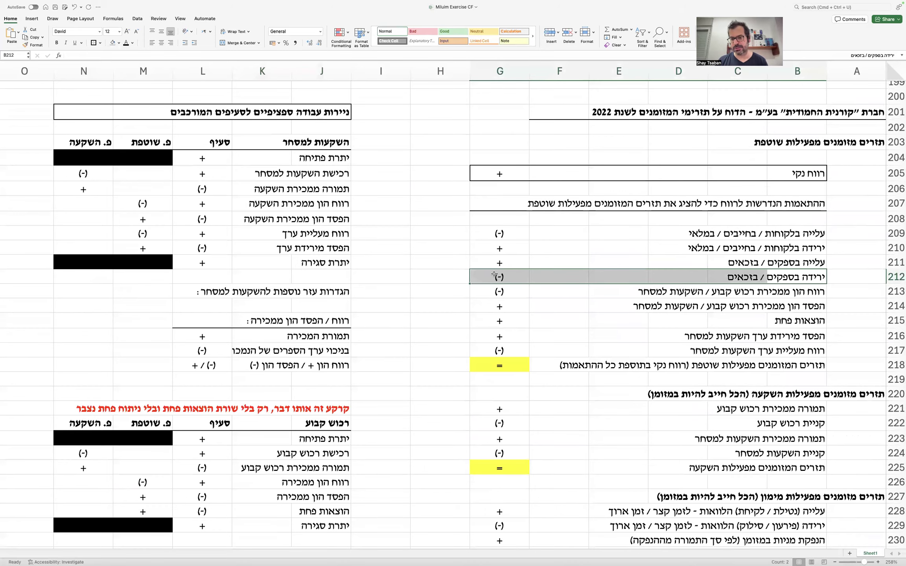
pyautogui.scroll(20, 494, 274)
pyautogui.scroll(10, 494, 274)
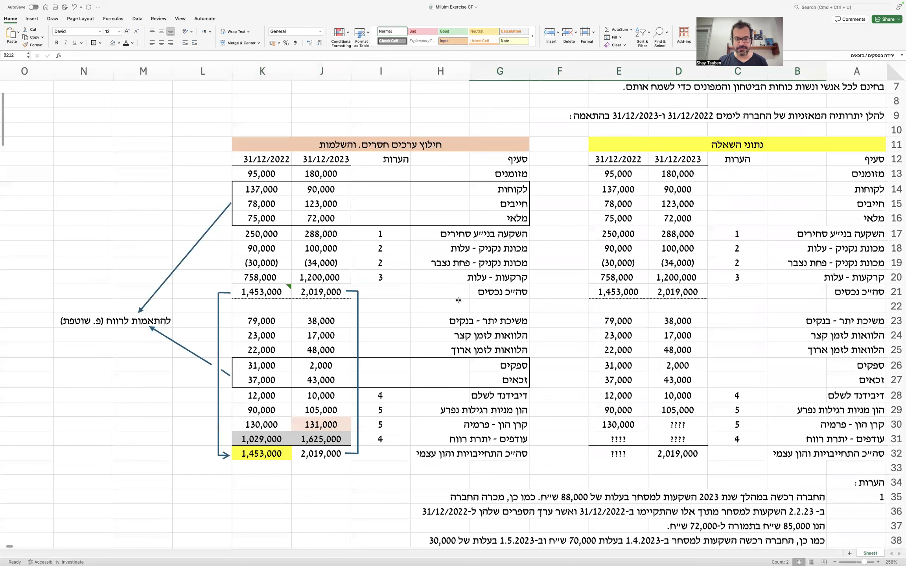
pyautogui.moveTo(509, 367); pyautogui.dragTo(269, 369)
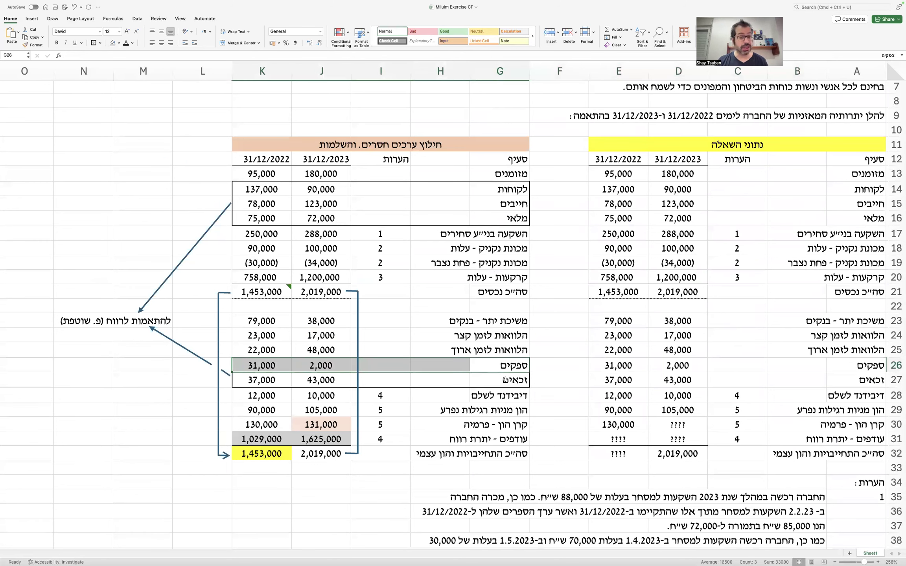
# Step: Replace the label of adjustment line B63 with ירידה בספקים
pyautogui.scroll(-7, 506, 380)
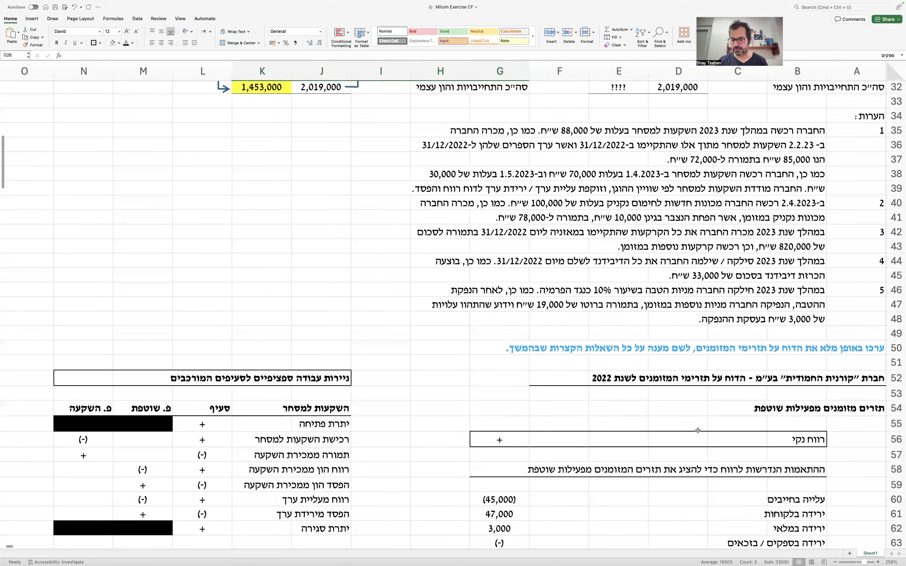
pyautogui.click(799, 470)
pyautogui.write('ירידה בספ')
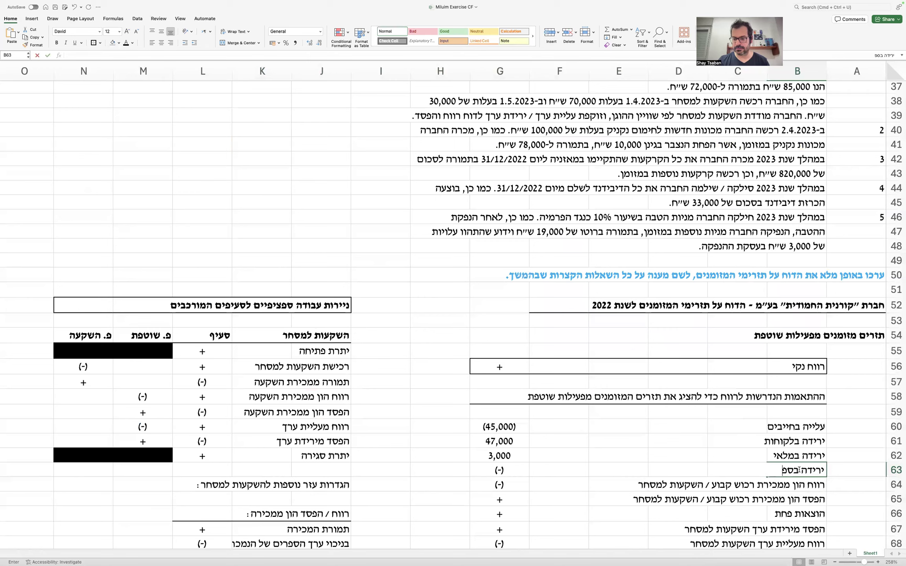
pyautogui.write('קים')
pyautogui.press('Tab')
# Step: Calculate the supplier decrease in G63 by subtracting the 2022 balance K26 from the 2023 balance J26
pyautogui.press('Tab')
pyautogui.press('Tab')
pyautogui.press('Tab')
pyautogui.press('Tab')
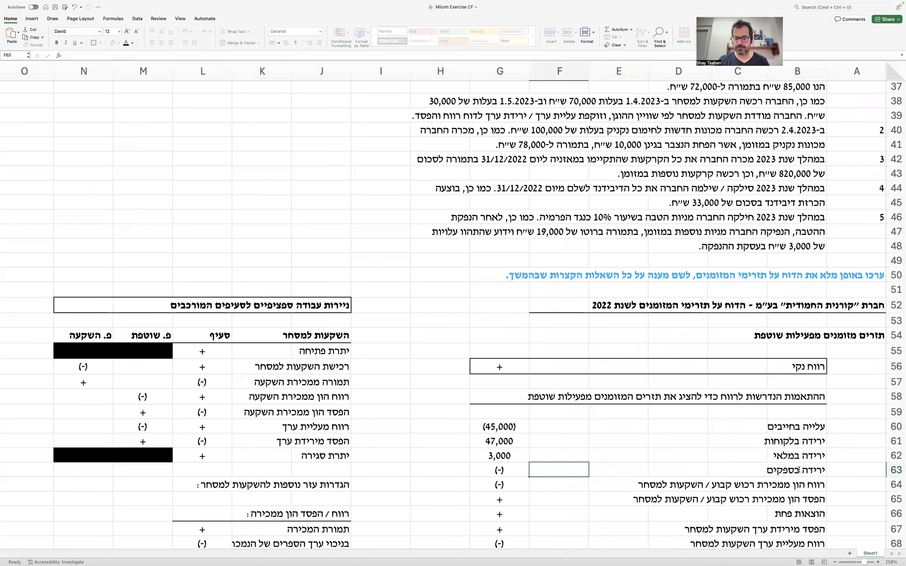
pyautogui.write('=')
pyautogui.scroll(10, 676, 377)
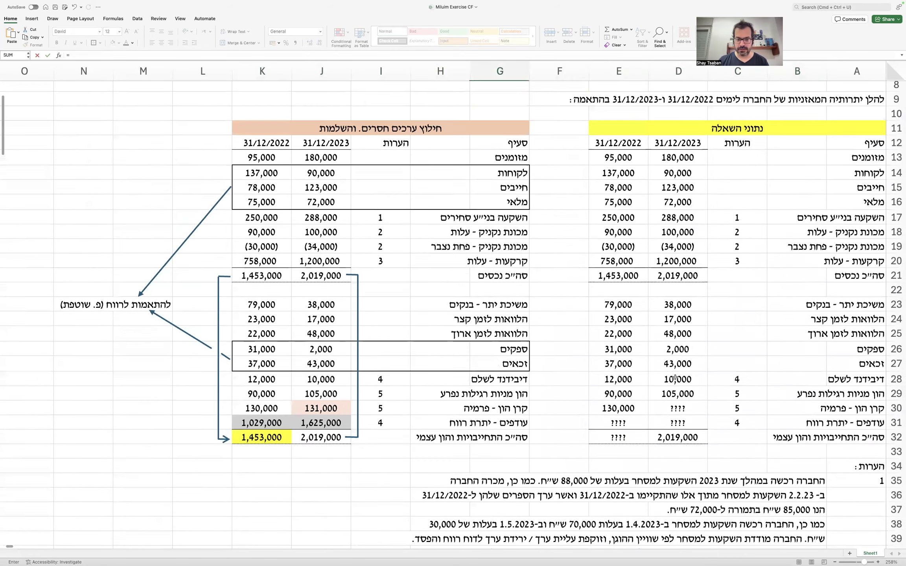
pyautogui.click(334, 349)
pyautogui.write('-')
pyautogui.click(278, 353)
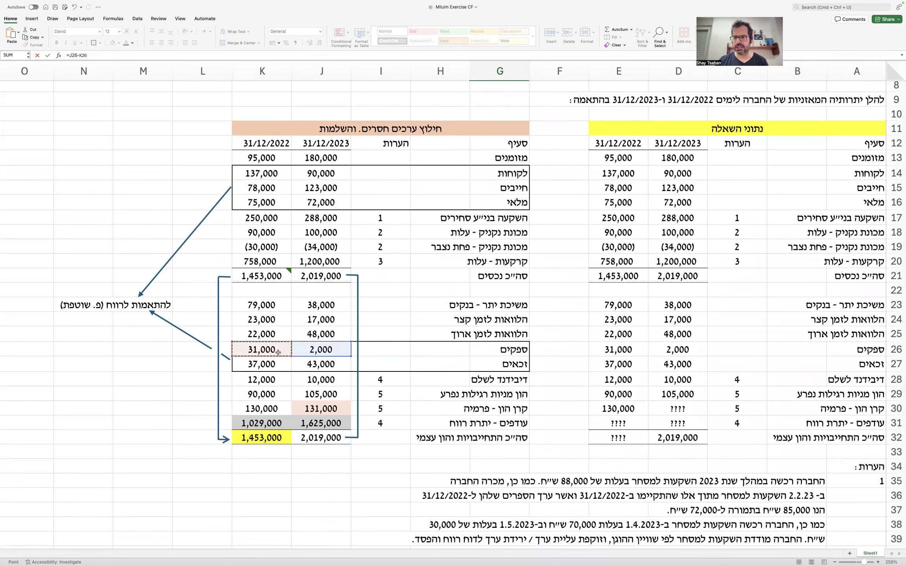
pyautogui.press('Return')
# Step: Copy the number format of G60, with negatives in parentheses, to the supplier decrease in G63
pyautogui.scroll(-3, 512, 405)
pyautogui.click(511, 403)
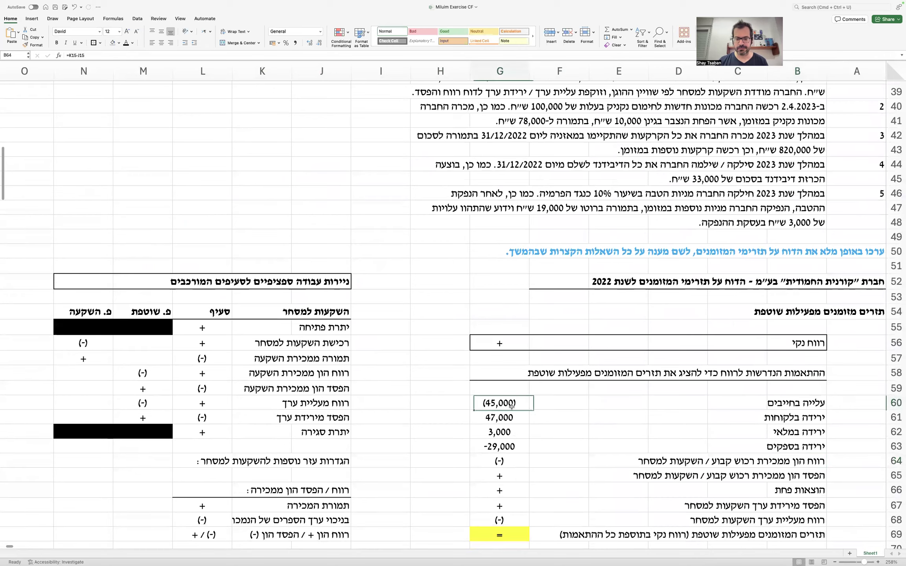
pyautogui.click(33, 44)
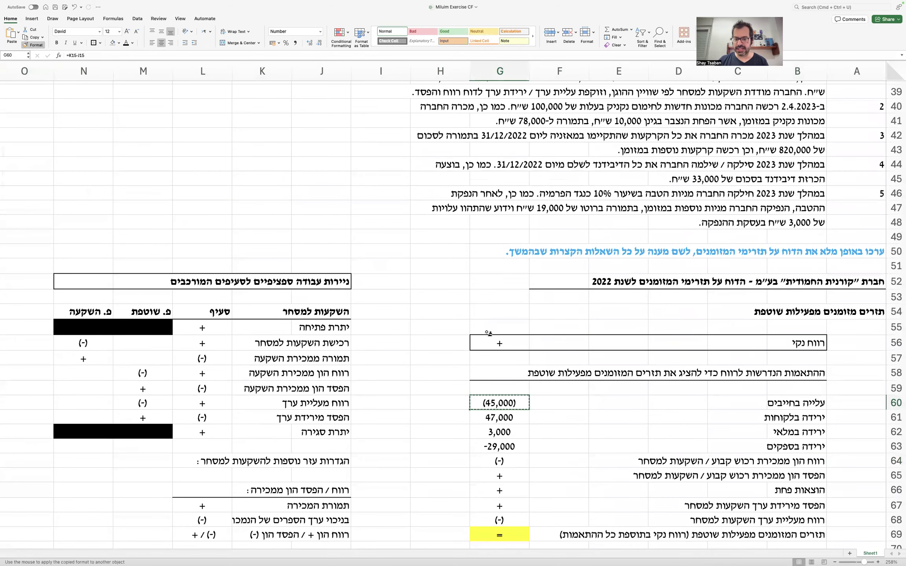
pyautogui.click(500, 447)
# Step: Check both years' payables balances in row 27 and replace the label of adjustment line B64 with עלייה בזכאים
pyautogui.scroll(10, 571, 401)
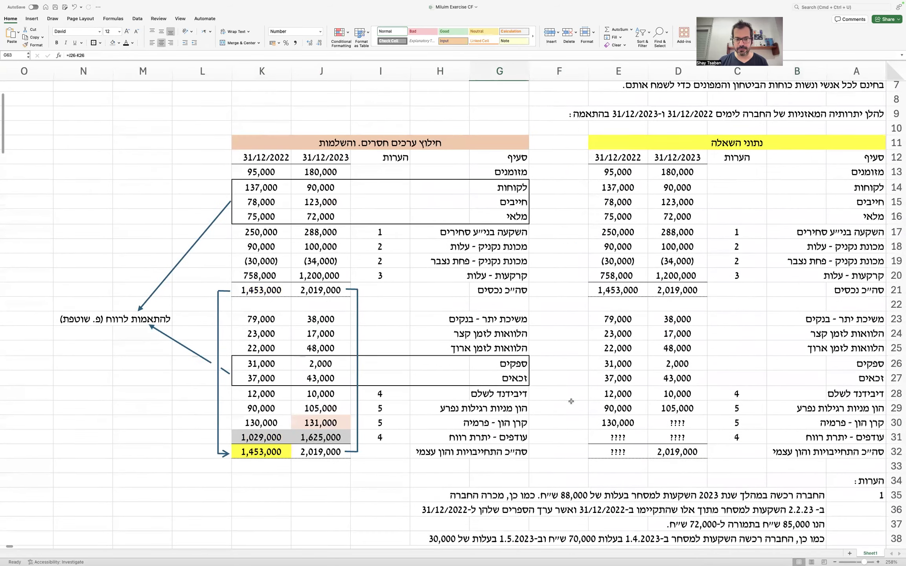
pyautogui.moveTo(285, 374); pyautogui.dragTo(326, 378)
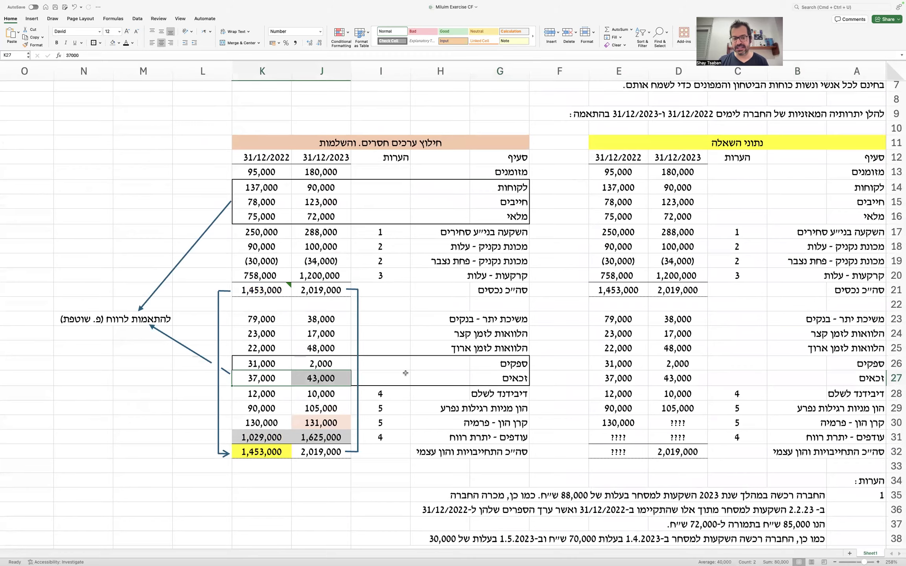
pyautogui.scroll(-10, 405, 373)
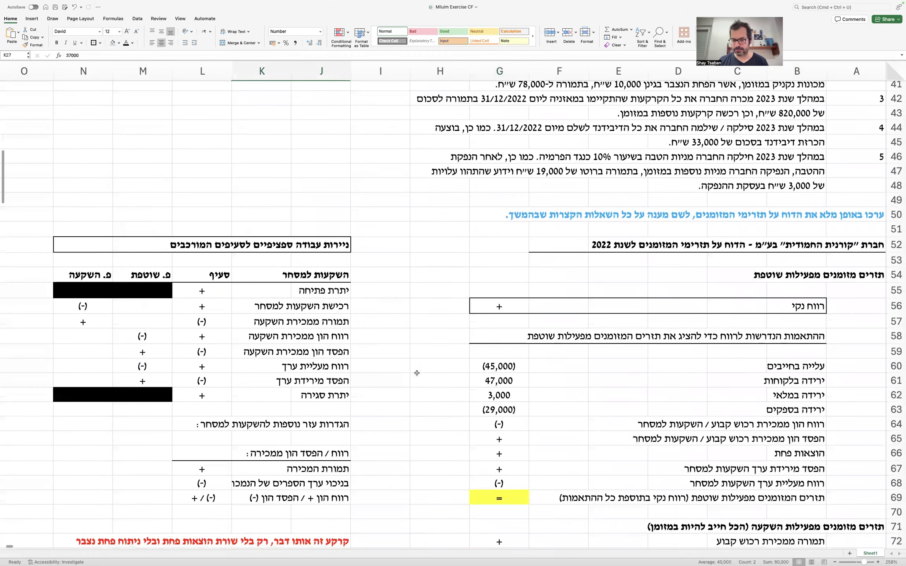
pyautogui.click(799, 423)
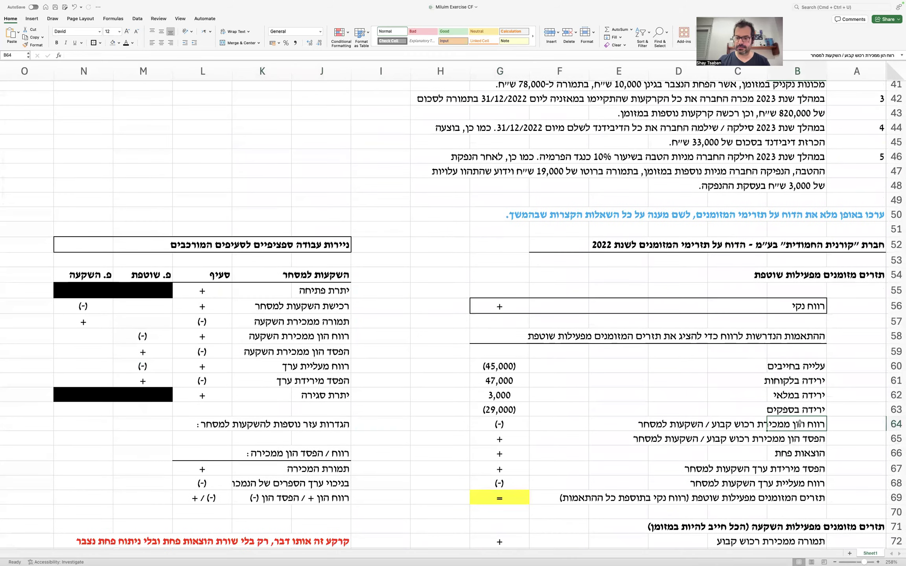
pyautogui.write('עלייה בזכאים')
# Step: Calculate the payables increase in G64 by subtracting the 2022 balance K27 from the 2023 balance J27, and review adjustment lines 60 to 64
pyautogui.press('Left')
pyautogui.press('Left')
pyautogui.press('Left')
pyautogui.press('Left')
pyautogui.press('Left')
pyautogui.write('=')
pyautogui.scroll(8, 676, 354)
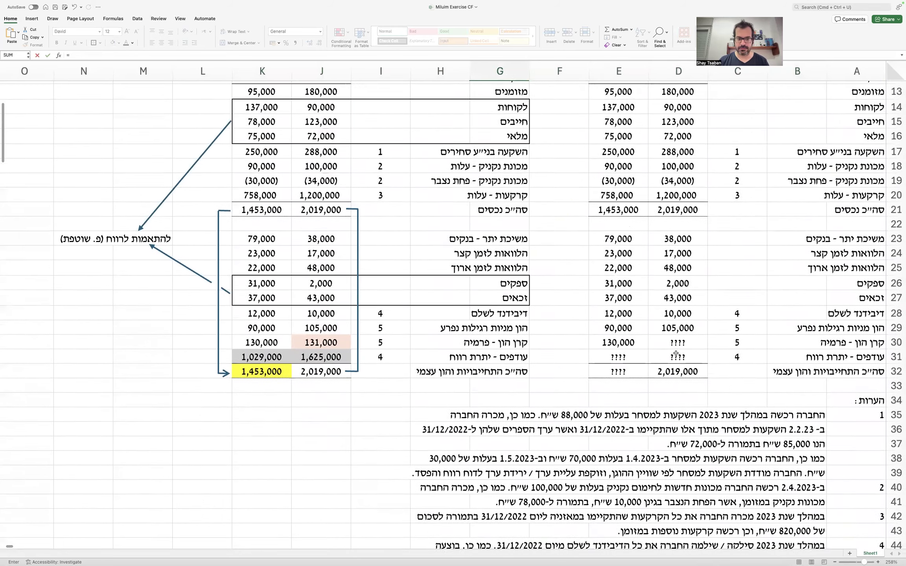
pyautogui.scroll(3, 676, 354)
pyautogui.click(330, 394)
pyautogui.write('-')
pyautogui.scroll(-15, 280, 392)
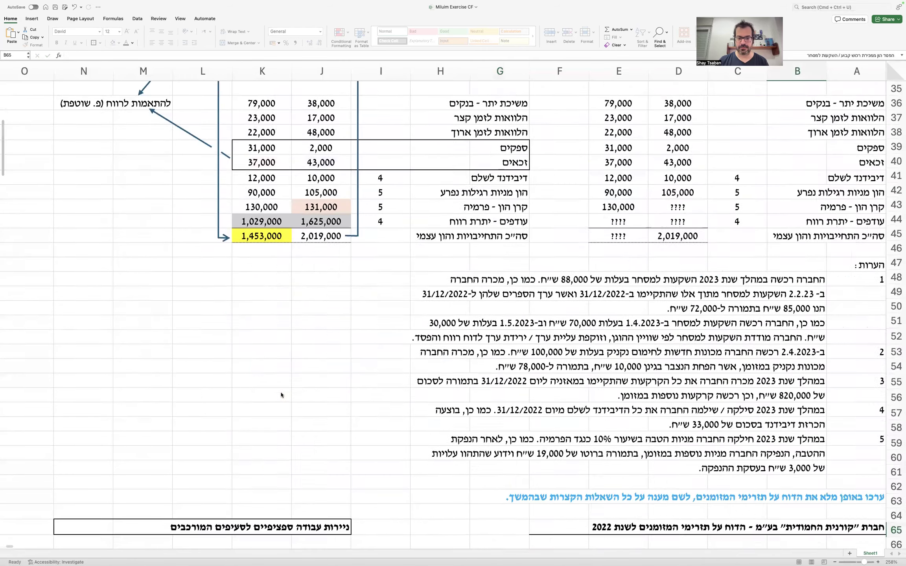
pyautogui.press('Escape')
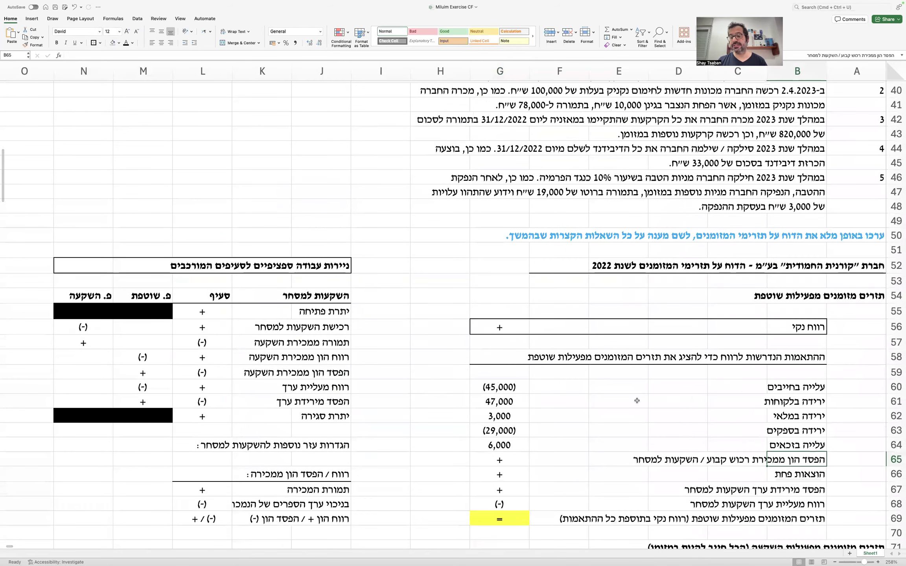
pyautogui.moveTo(802, 387); pyautogui.dragTo(480, 444)
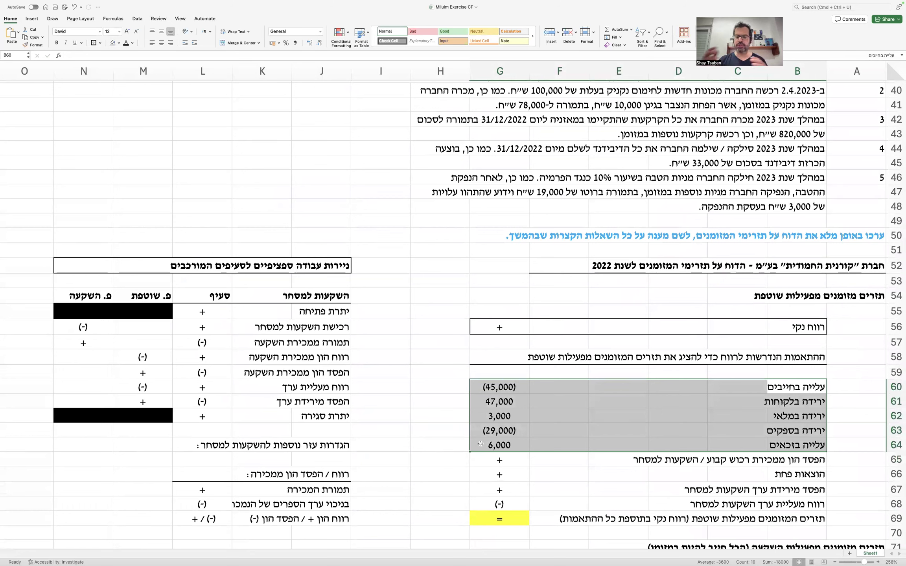
pyautogui.click(486, 387)
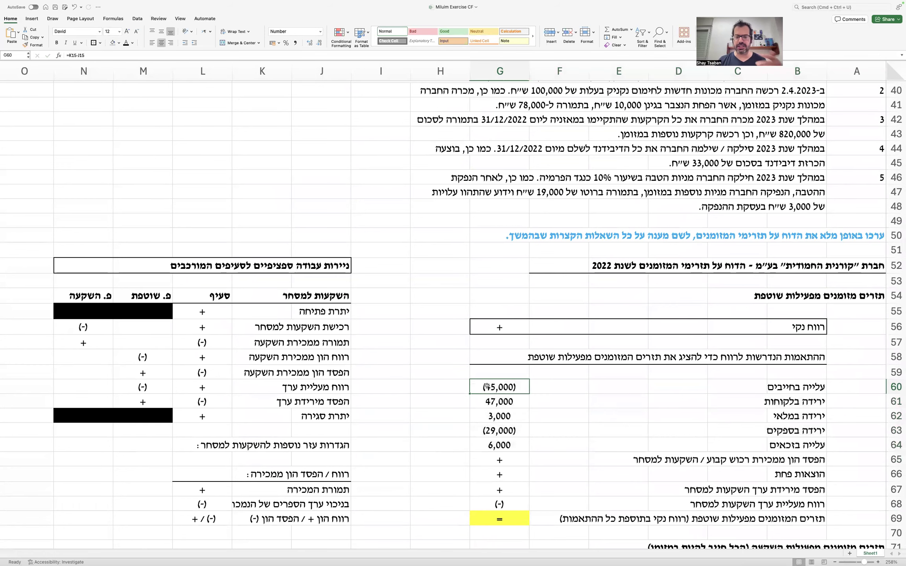
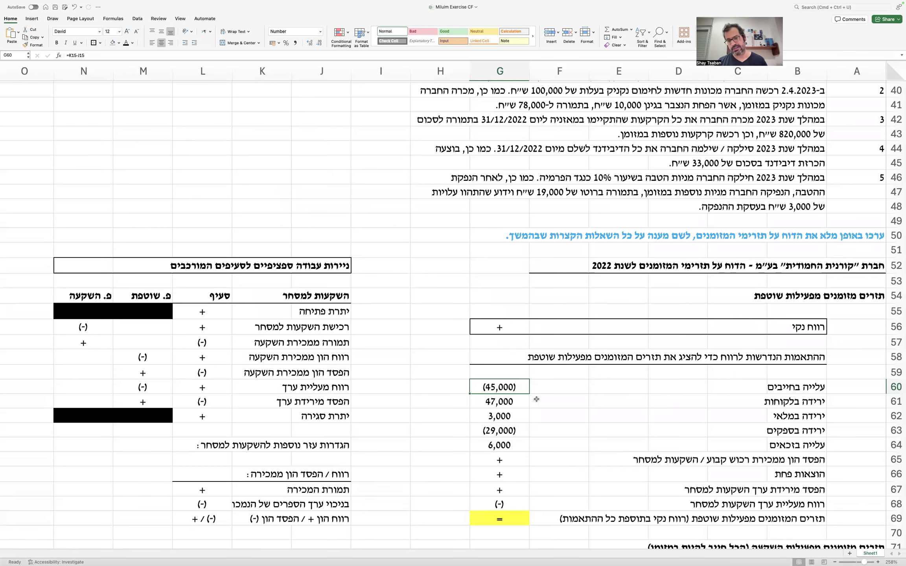
# Step: Grey out the handled cash, customers, receivables and inventory rows G13:K16 with the font colour White, Background 1, Darker 35%
pyautogui.scroll(13, 529, 377)
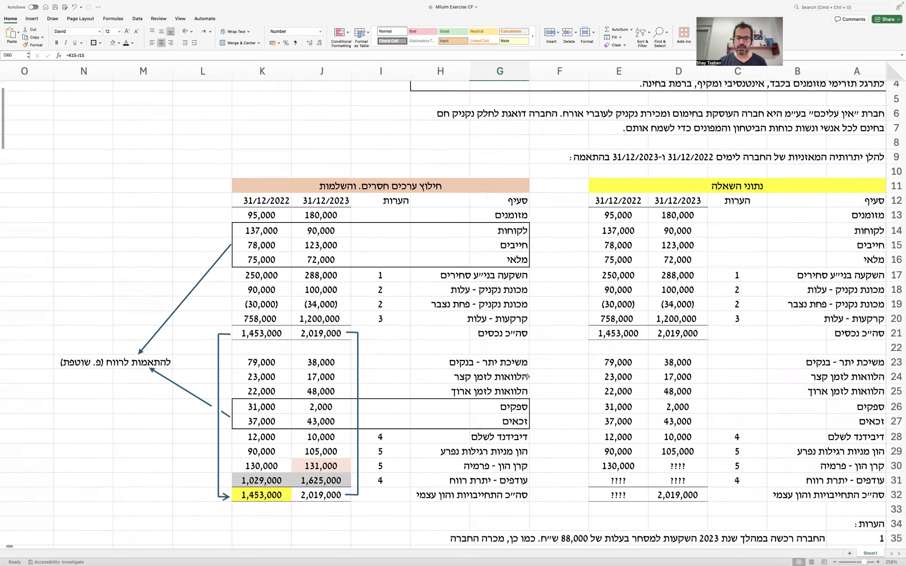
pyautogui.scroll(-2, 527, 377)
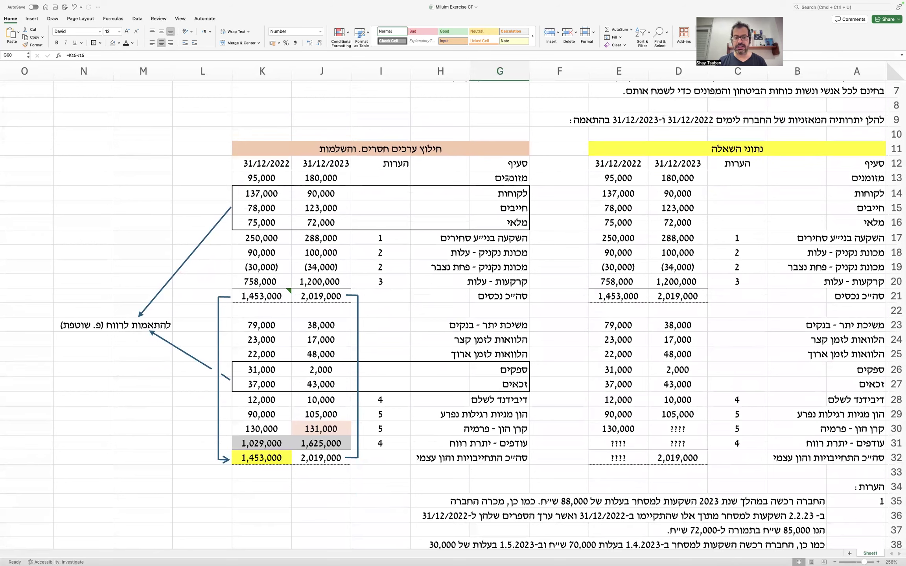
pyautogui.moveTo(506, 178); pyautogui.dragTo(248, 223)
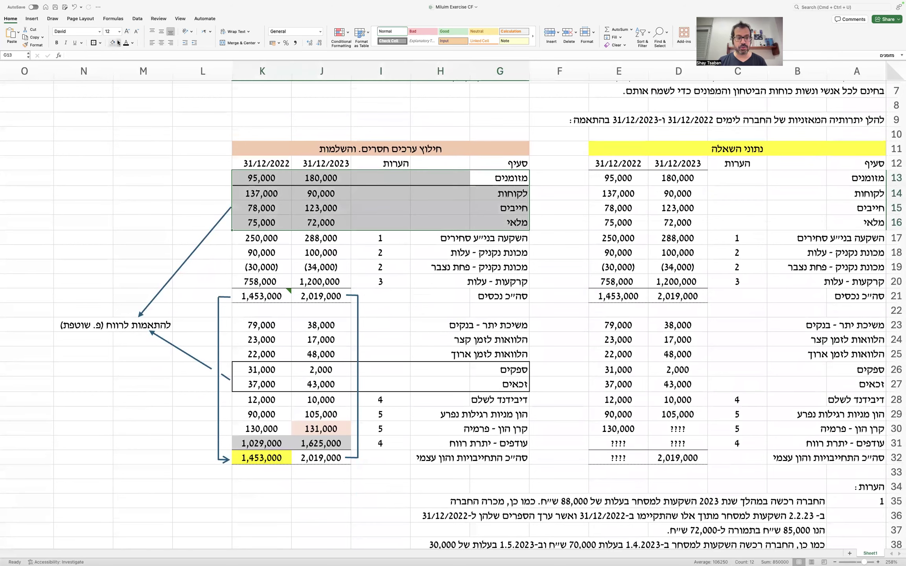
pyautogui.click(133, 43)
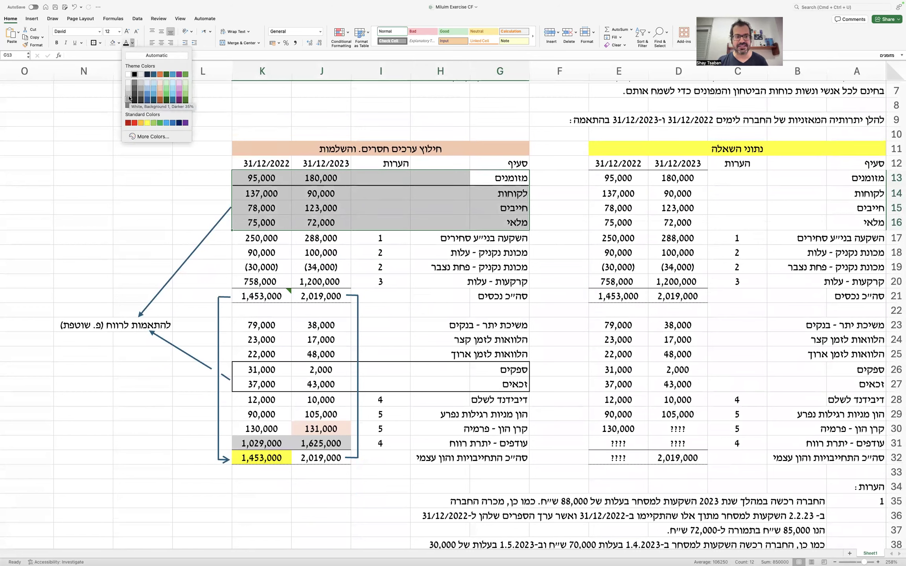
pyautogui.click(130, 100)
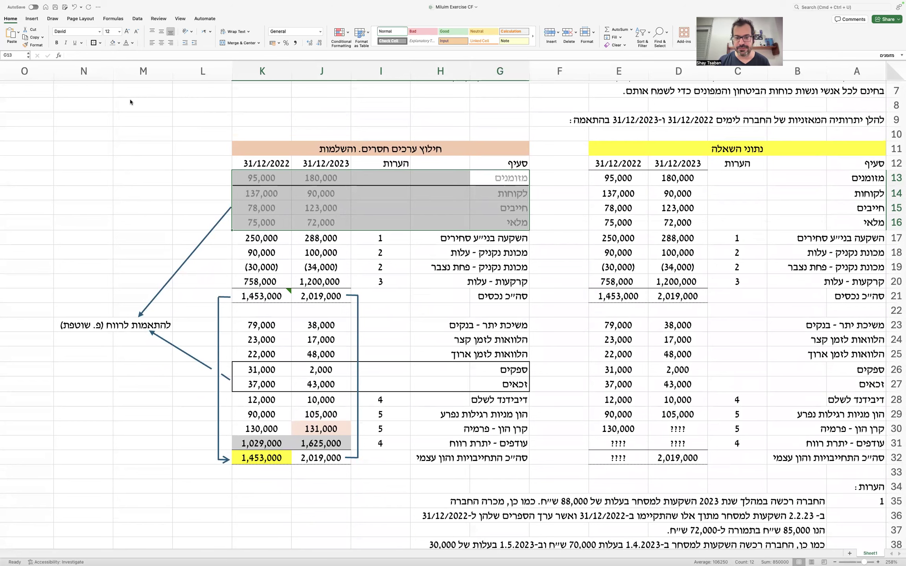
pyautogui.click(150, 252)
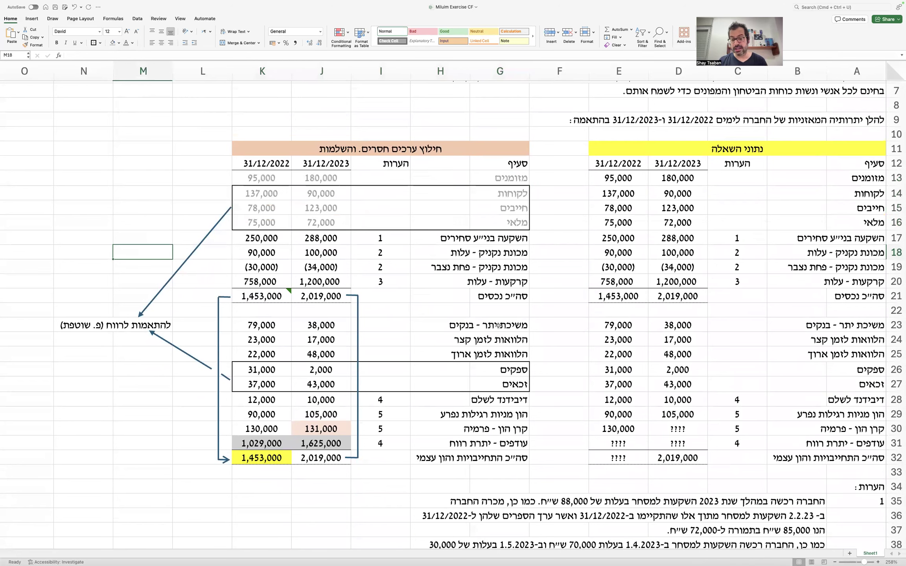
# Step: Apply the same grey font colour to the supplier and payables rows G26:K27
pyautogui.moveTo(507, 369); pyautogui.dragTo(256, 383)
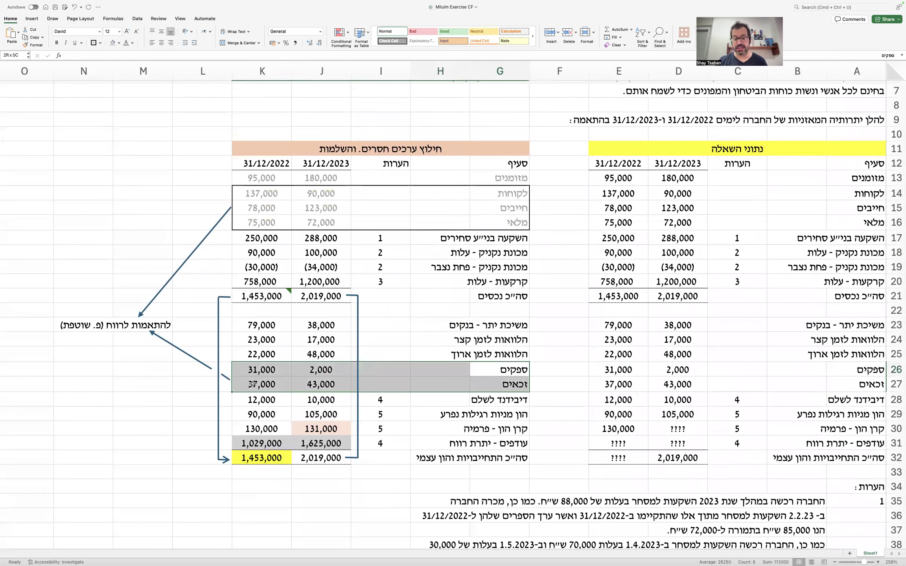
pyautogui.click(126, 43)
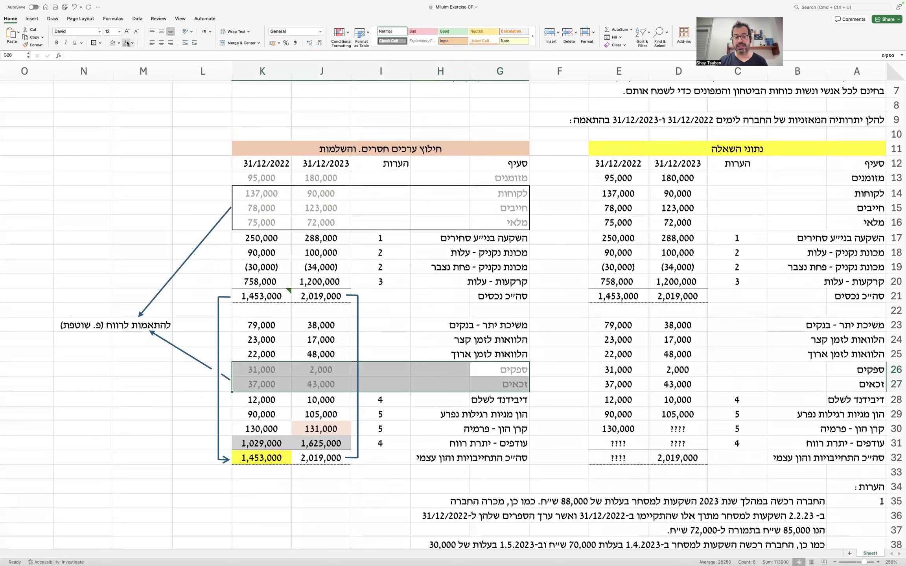
pyautogui.click(120, 232)
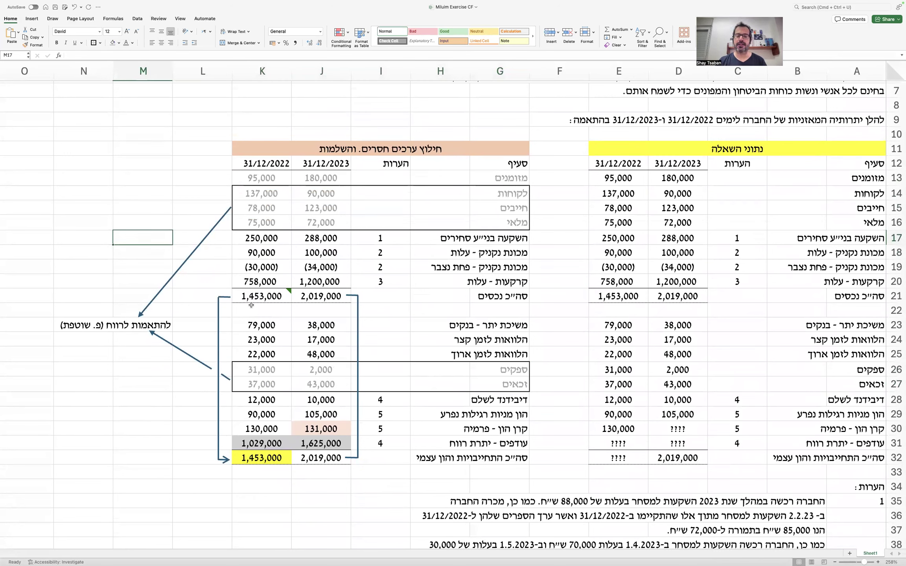
pyautogui.scroll(-3, 389, 334)
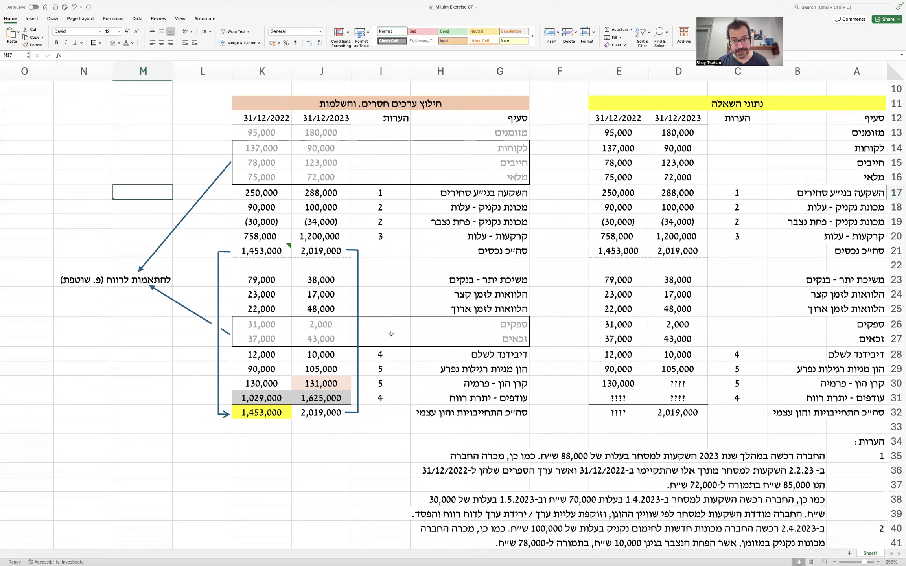
pyautogui.moveTo(495, 282); pyautogui.dragTo(251, 308)
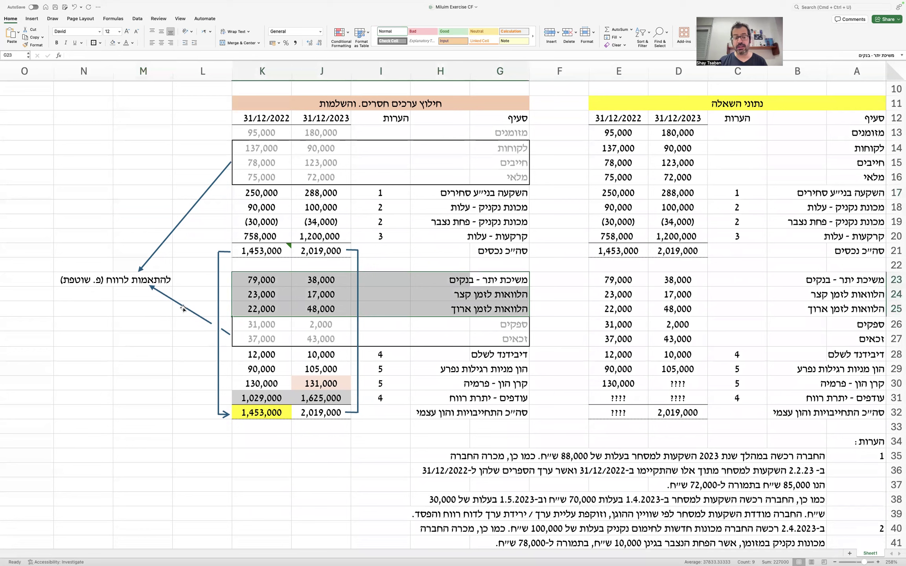
pyautogui.moveTo(430, 272)
pyautogui.mouseDown()
pyautogui.moveTo(368, 234)
pyautogui.moveTo(488, 268)
pyautogui.moveTo(460, 283)
pyautogui.moveTo(458, 266)
pyautogui.moveTo(550, 283)
pyautogui.moveTo(565, 301)
pyautogui.moveTo(546, 291)
pyautogui.mouseUp()
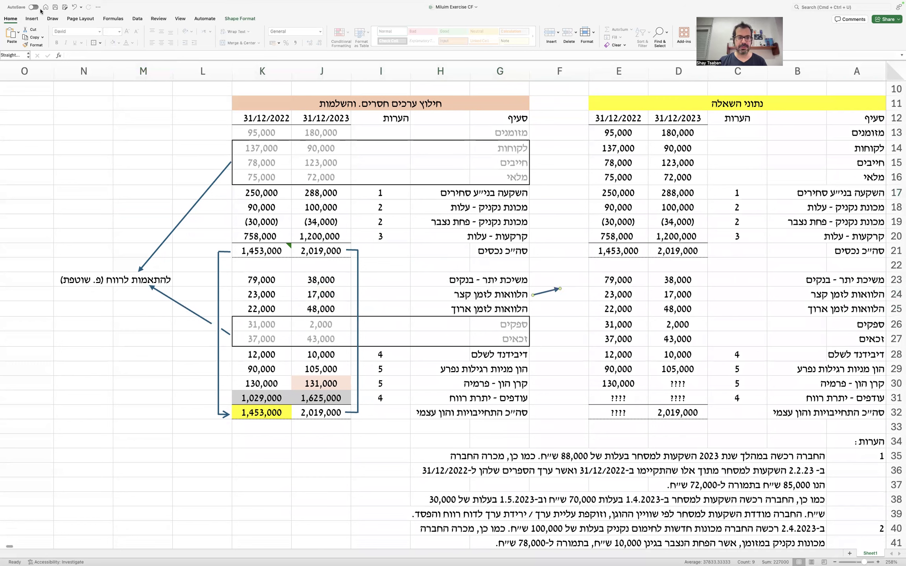
# Step: Draw a brace shape in column H spanning the bank overdraft and loan rows 23 to 25
pyautogui.click(32, 19)
pyautogui.click(123, 32)
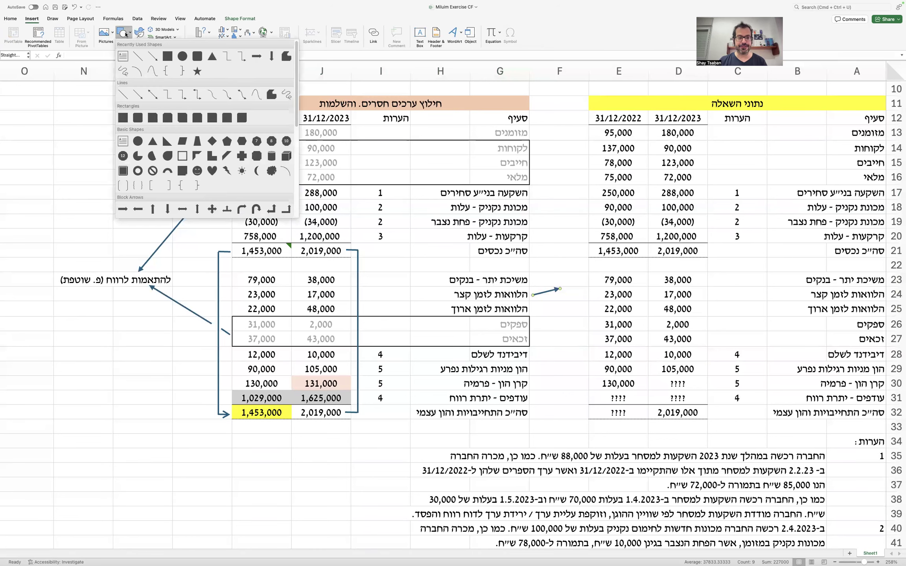
pyautogui.click(179, 68)
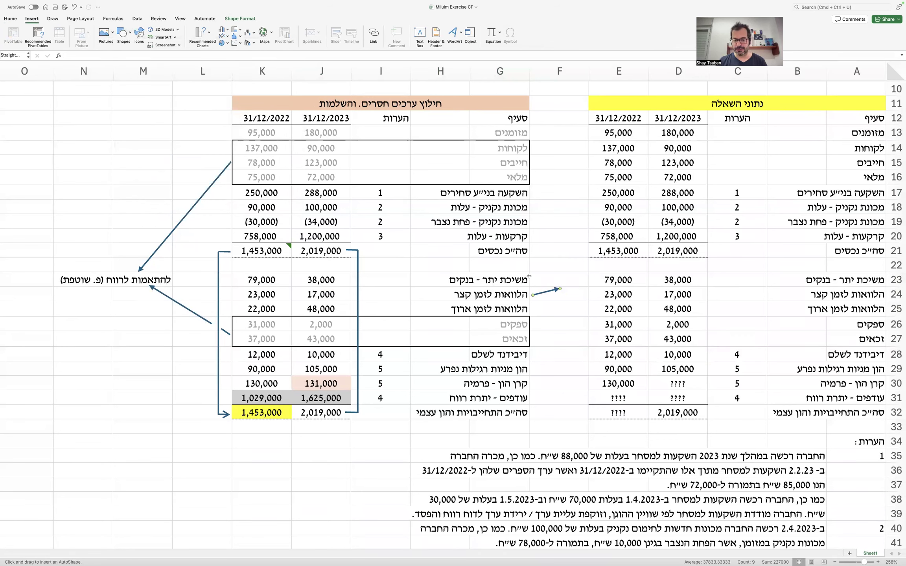
pyautogui.moveTo(428, 251); pyautogui.dragTo(421, 295)
# Step: Enter the note פ. מימון in H24 and pad it with leading spaces so it stands clear of the brace
pyautogui.doubleClick(421, 295)
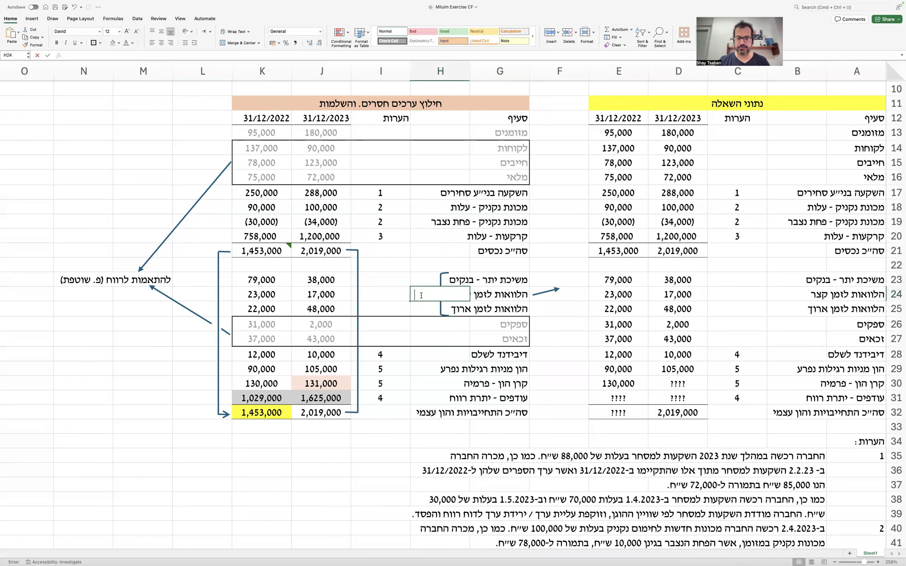
pyautogui.write('פ. מימון')
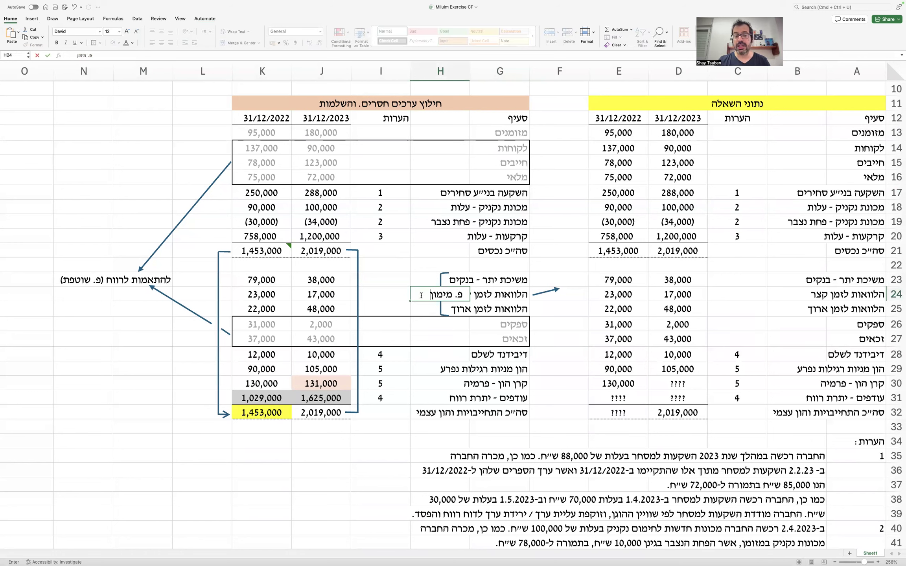
pyautogui.press('Return')
pyautogui.doubleClick(450, 294)
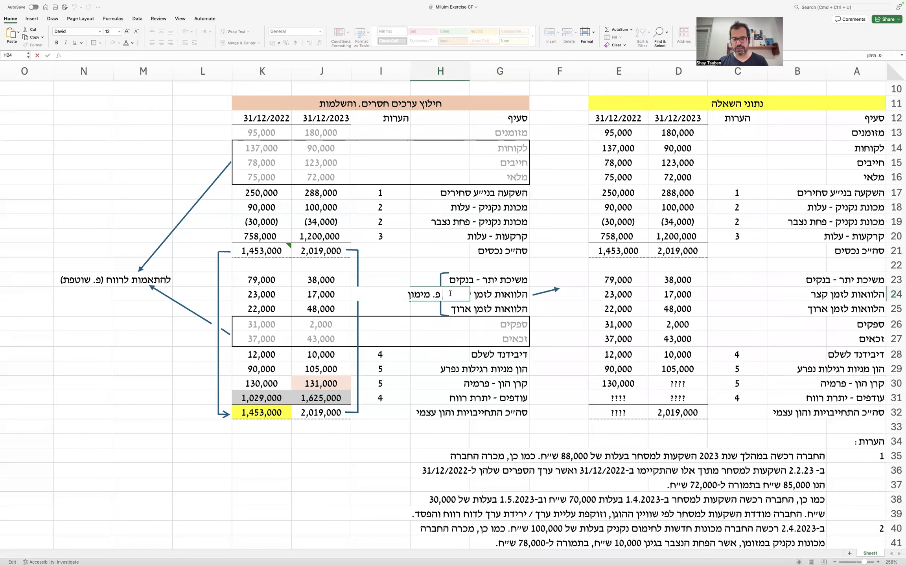
pyautogui.press('Return')
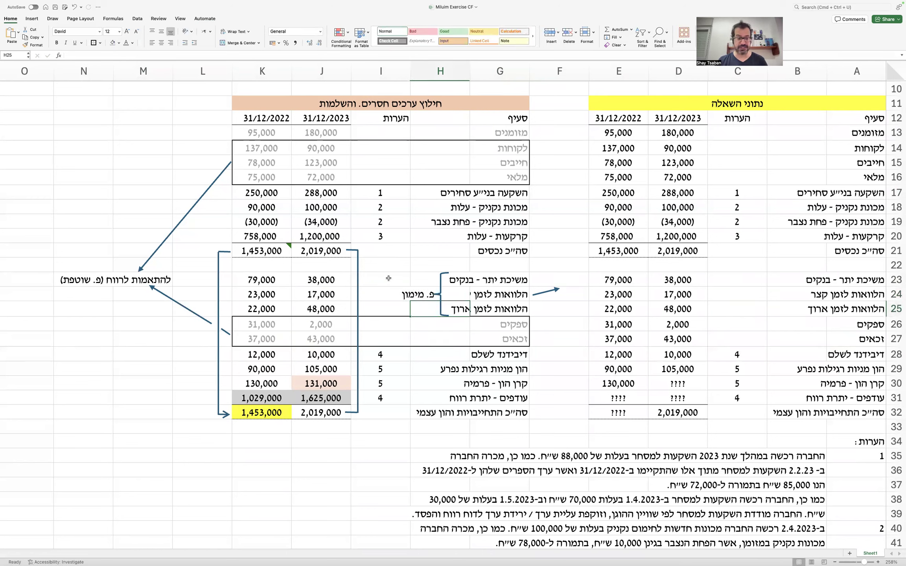
pyautogui.doubleClick(455, 290)
pyautogui.press('Return')
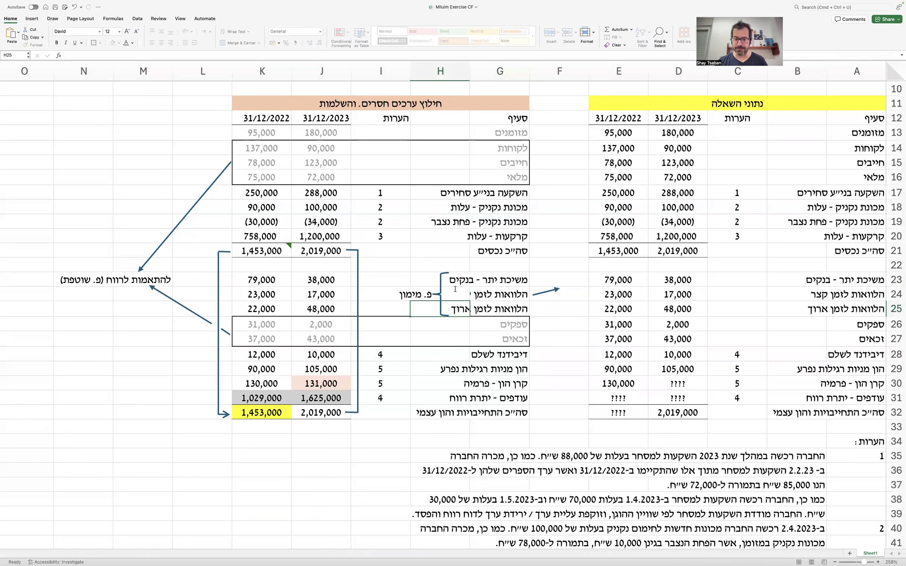
# Step: Delete the stray straight arrow beside the short-term loans label in row 24
pyautogui.click(542, 292)
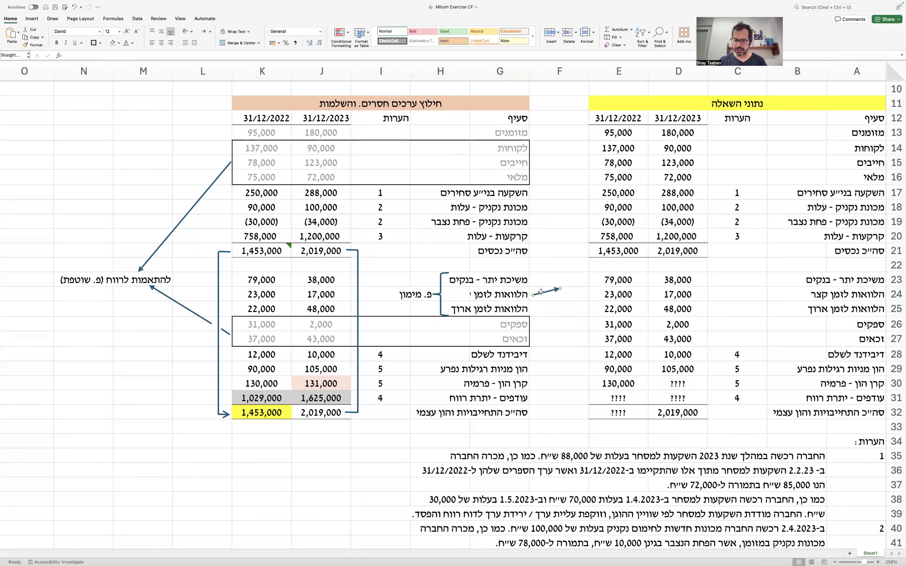
pyautogui.press('Delete')
pyautogui.click(567, 327)
# Step: Shorten the short-term loans label in G24 to הלוואות ז״ק
pyautogui.click(487, 292)
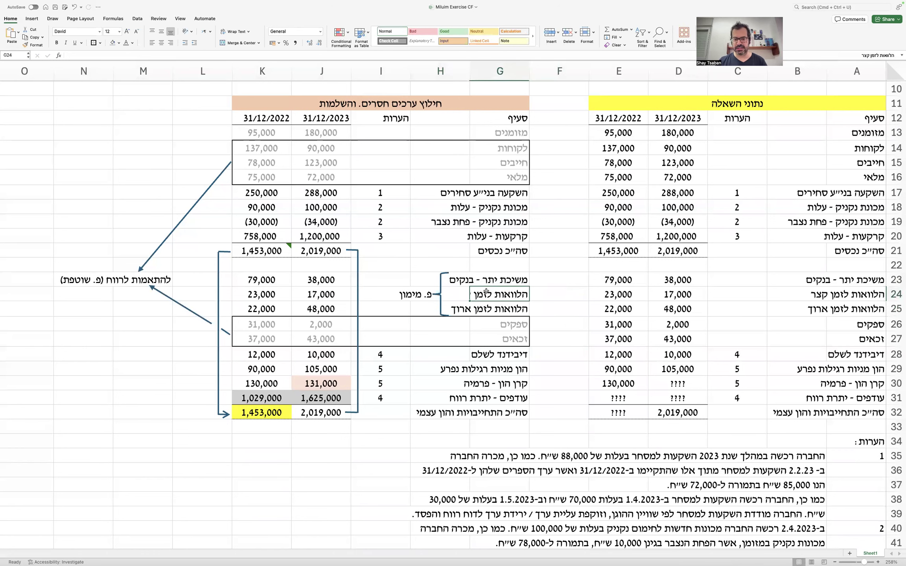
pyautogui.doubleClick(486, 292)
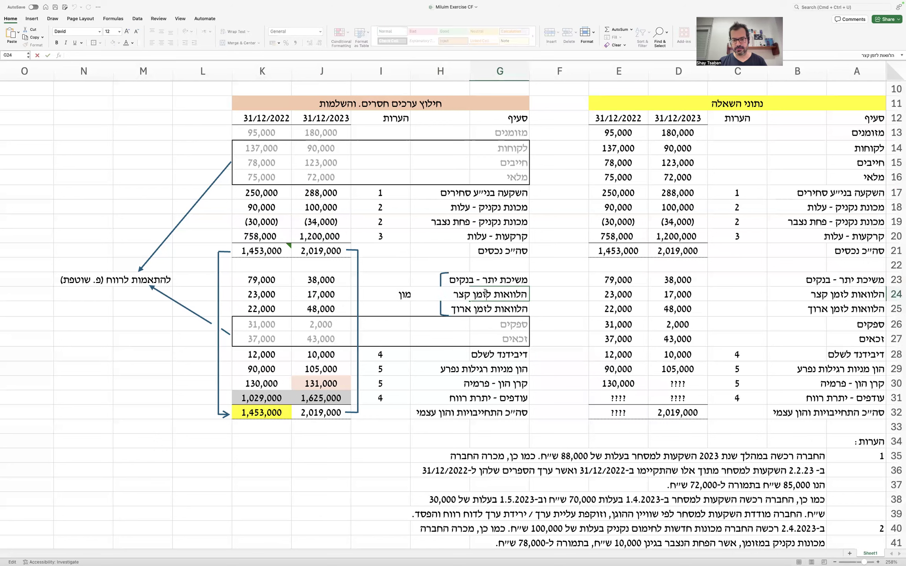
pyautogui.moveTo(483, 292); pyautogui.dragTo(436, 292)
pyautogui.write('ז״ק')
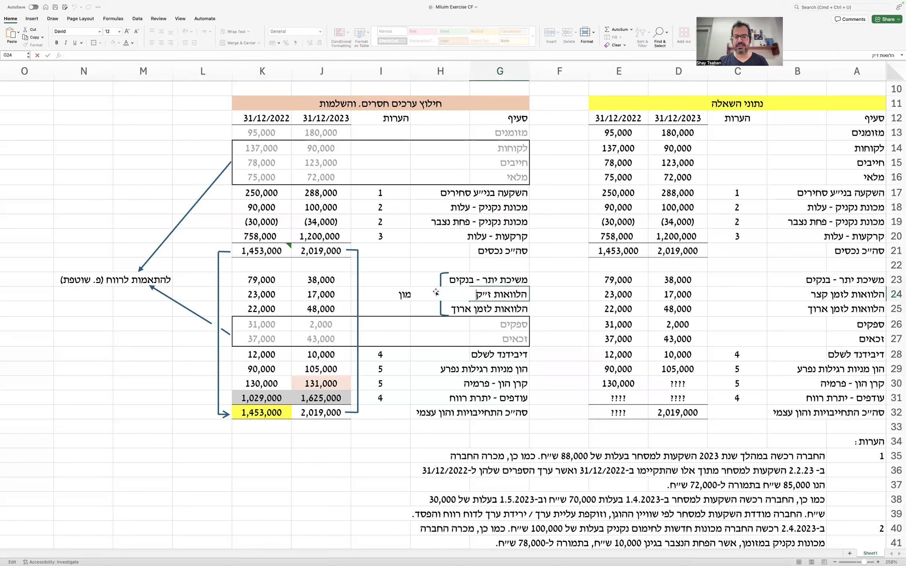
pyautogui.press('Return')
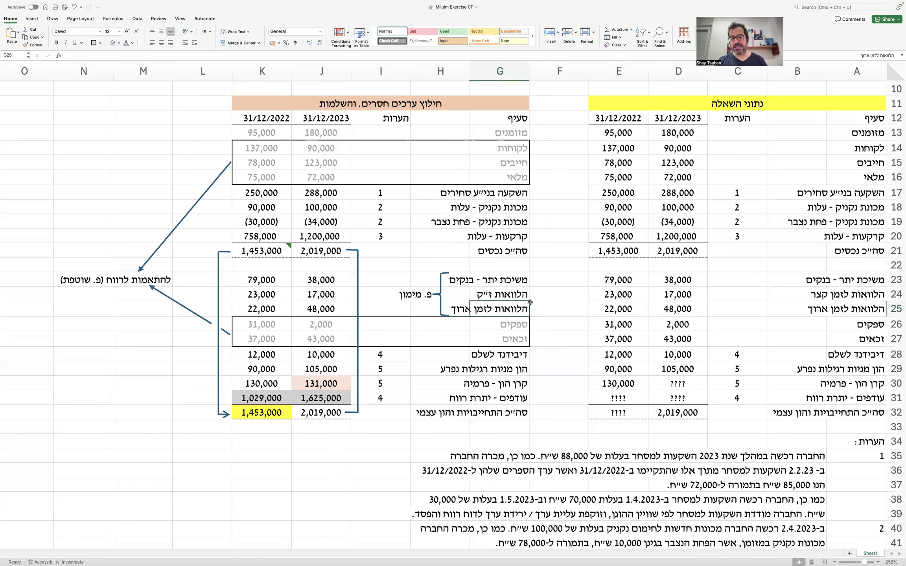
# Step: Append "/ משיכת יתר" to the loan increase and loan decrease labels in B79 and B80 of the financing section
pyautogui.moveTo(279, 280); pyautogui.dragTo(330, 279)
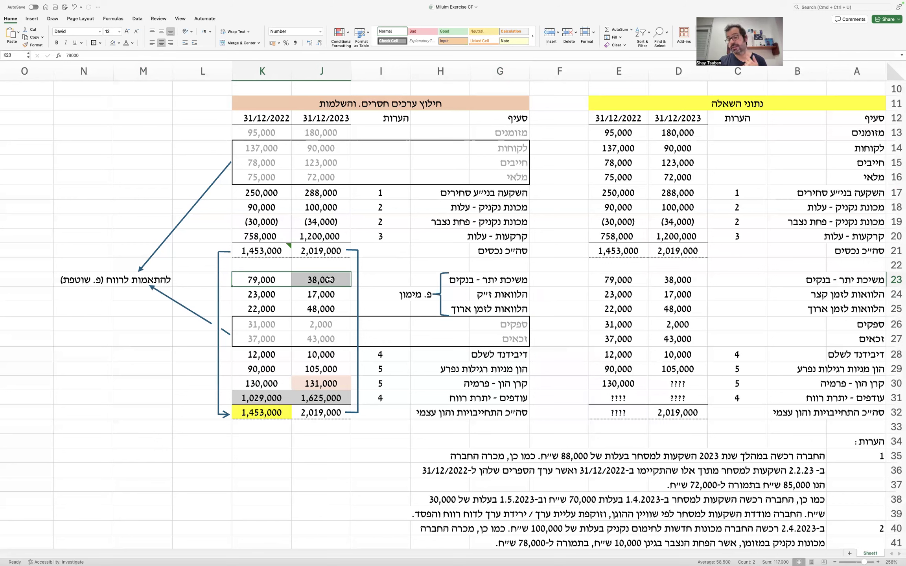
pyautogui.moveTo(271, 294); pyautogui.dragTo(318, 308)
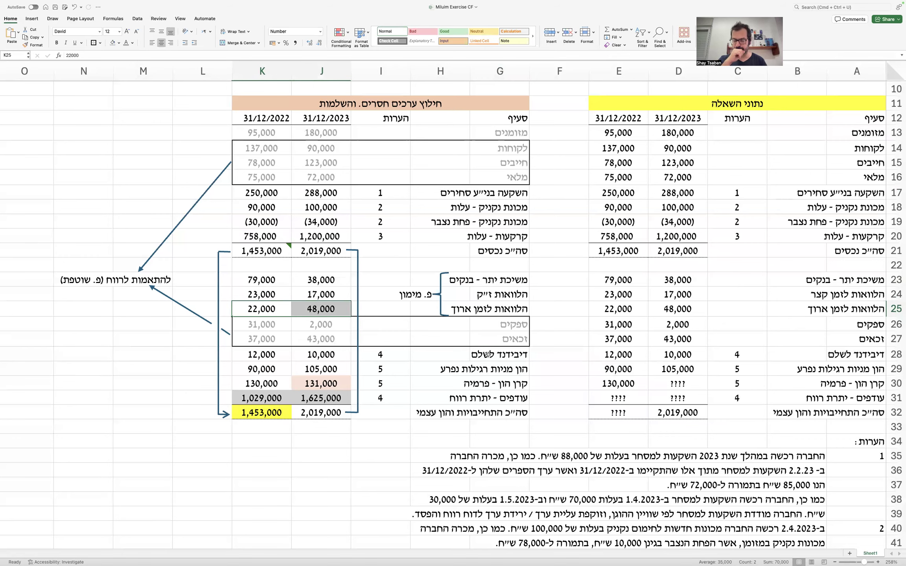
pyautogui.scroll(-15, 487, 356)
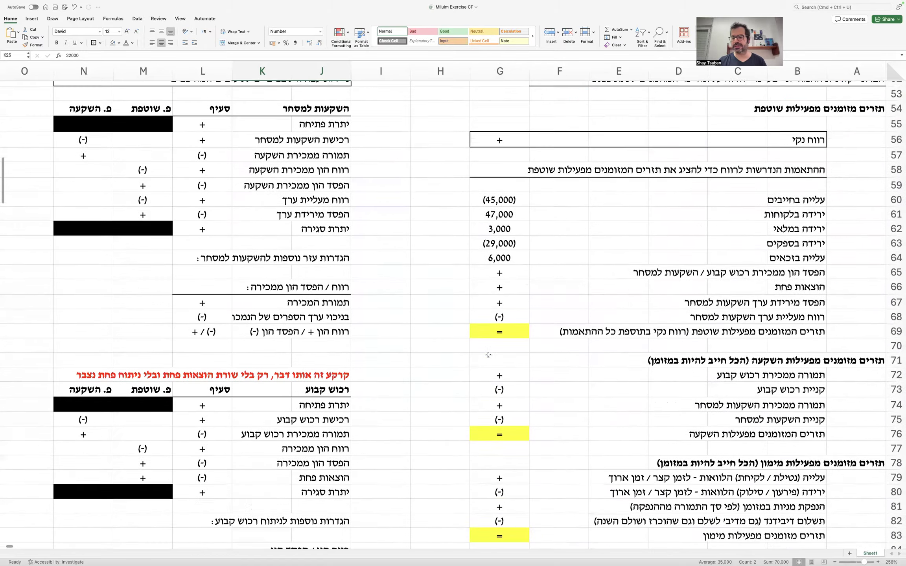
pyautogui.scroll(1, 487, 356)
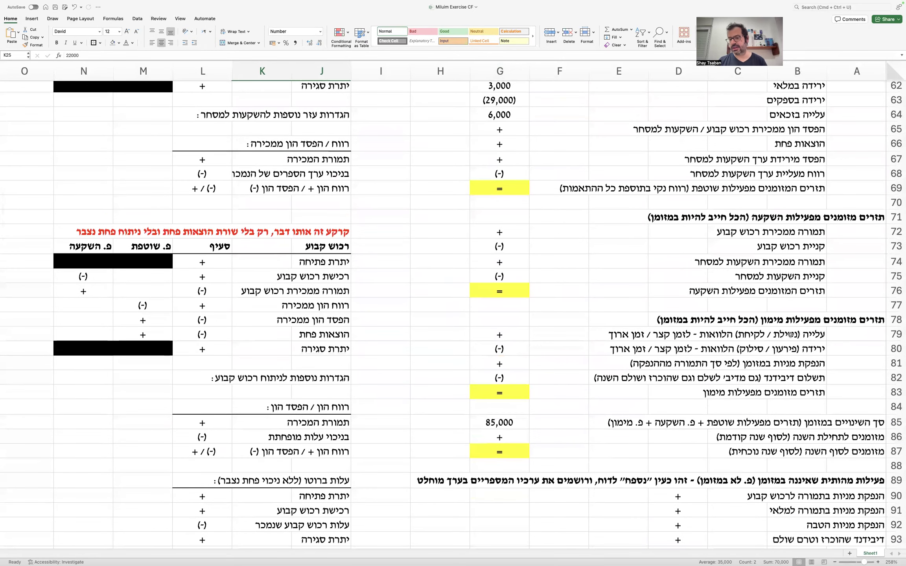
pyautogui.doubleClick(785, 333)
pyautogui.write('/ משיכת יתר')
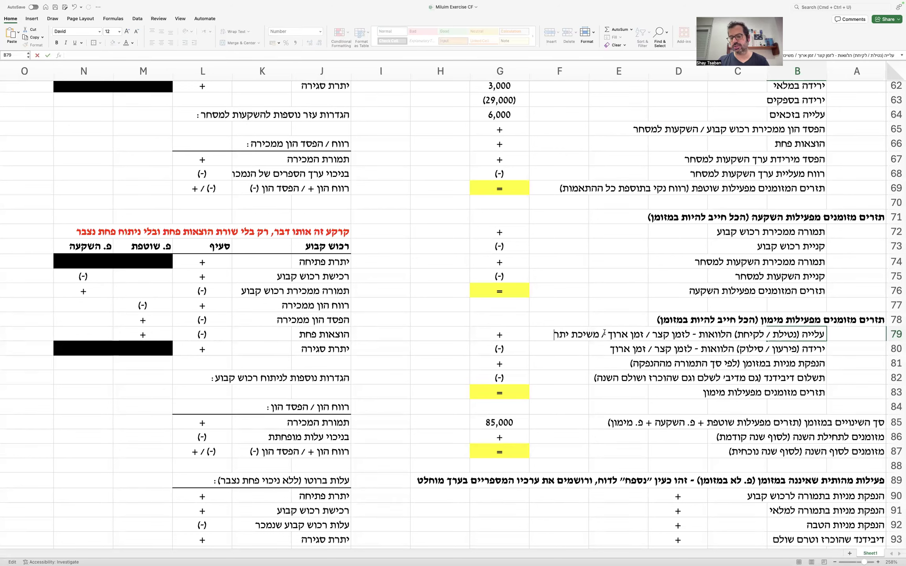
pyautogui.press('Return')
pyautogui.doubleClick(805, 350)
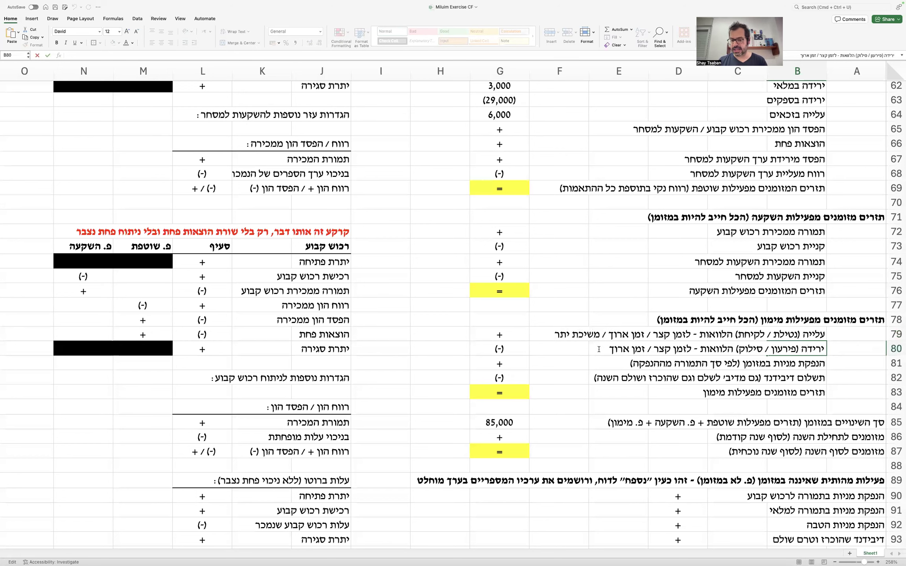
pyautogui.write('/ משיכת יתר')
pyautogui.press('Return')
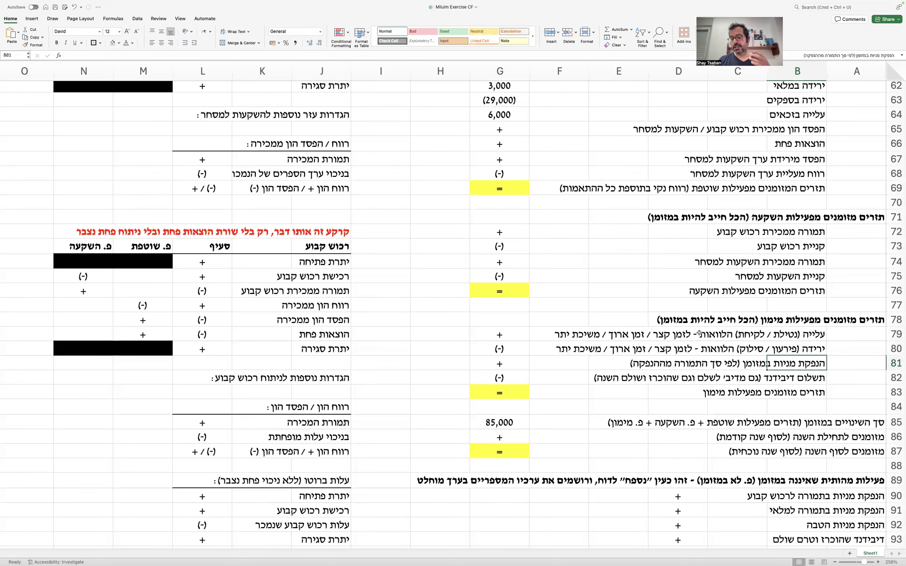
# Step: Compare the 2023 and 2022 bank overdraft balances in J23:K23 to decide how the financing section presents their change
pyautogui.click(795, 335)
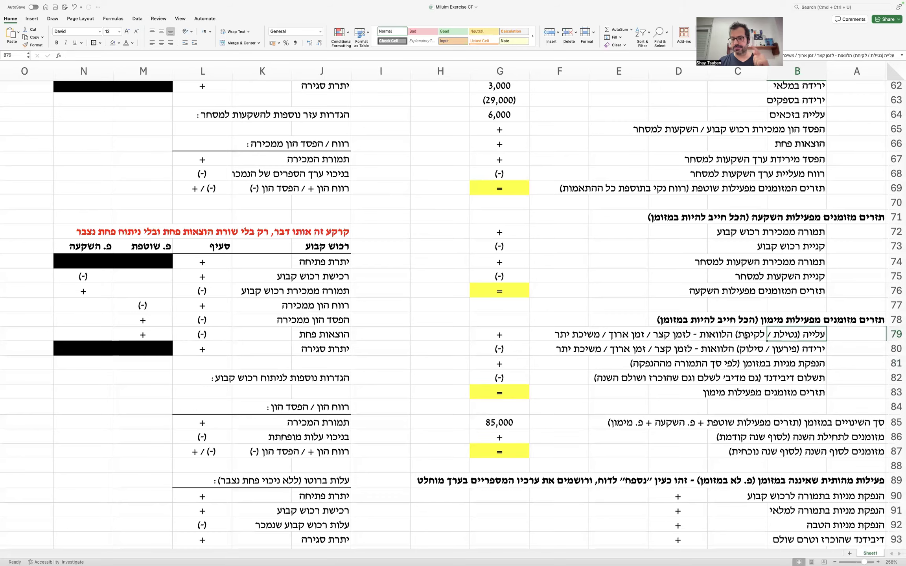
pyautogui.scroll(15, 746, 336)
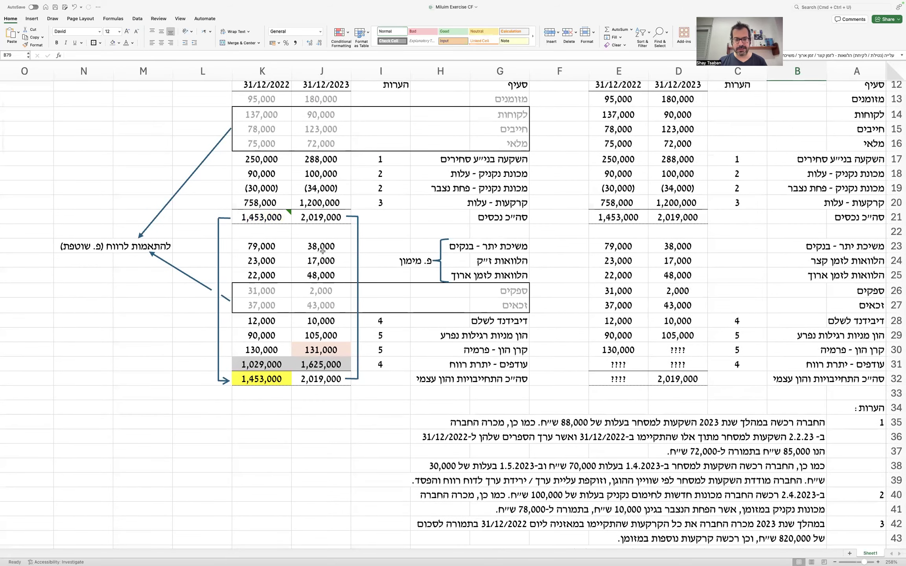
pyautogui.moveTo(301, 247); pyautogui.dragTo(262, 247)
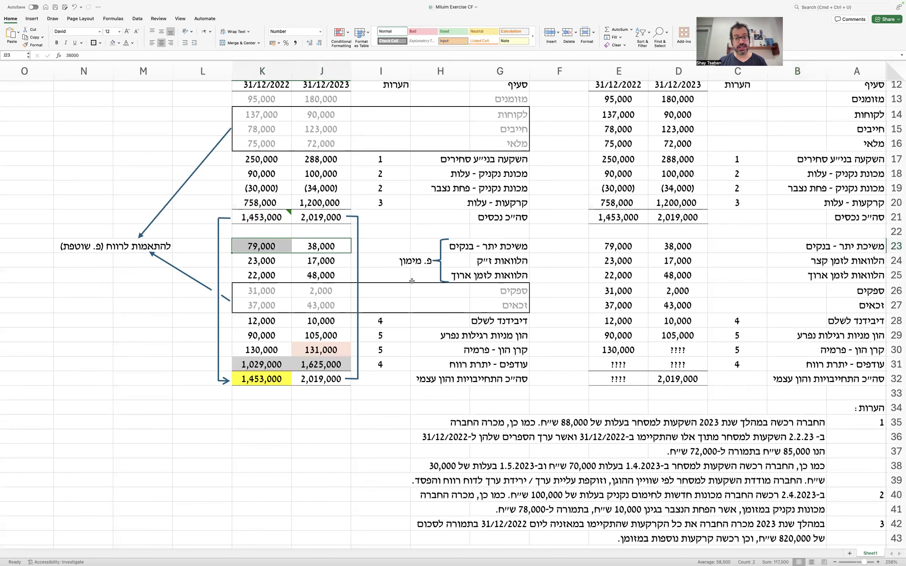
pyautogui.scroll(-2, 411, 281)
pyautogui.scroll(-2, 412, 281)
pyautogui.scroll(5, 472, 315)
pyautogui.scroll(-20, 590, 354)
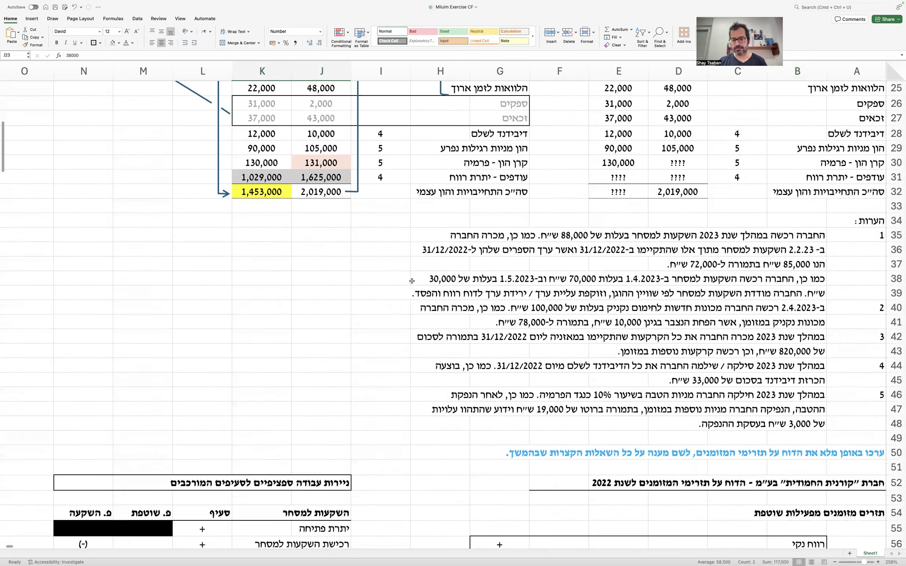
pyautogui.scroll(-20, 679, 383)
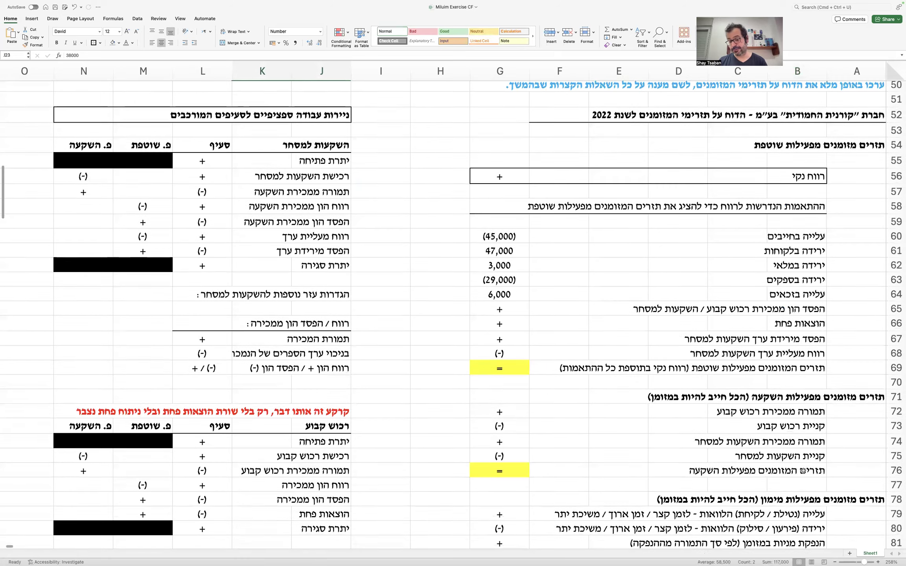
# Step: Replace the label in B79 with ירידה במשיכת יתר
pyautogui.click(799, 420)
pyautogui.write('ירידה במ')
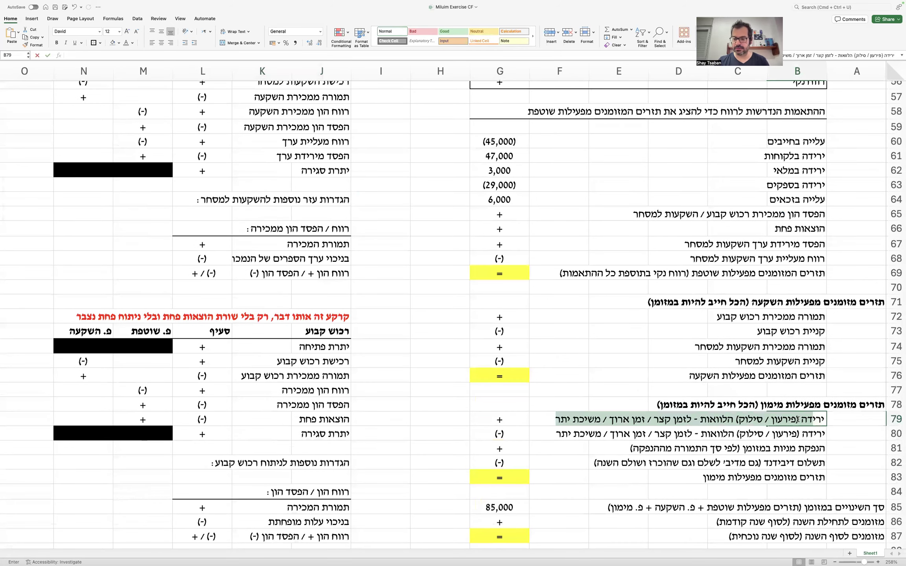
pyautogui.write('שיכת יתר')
pyautogui.press('Tab')
# Step: Calculate the overdraft change in G79 with the formula =J23-K23
pyautogui.press('Tab')
pyautogui.press('Tab')
pyautogui.press('Tab')
pyautogui.press('Tab')
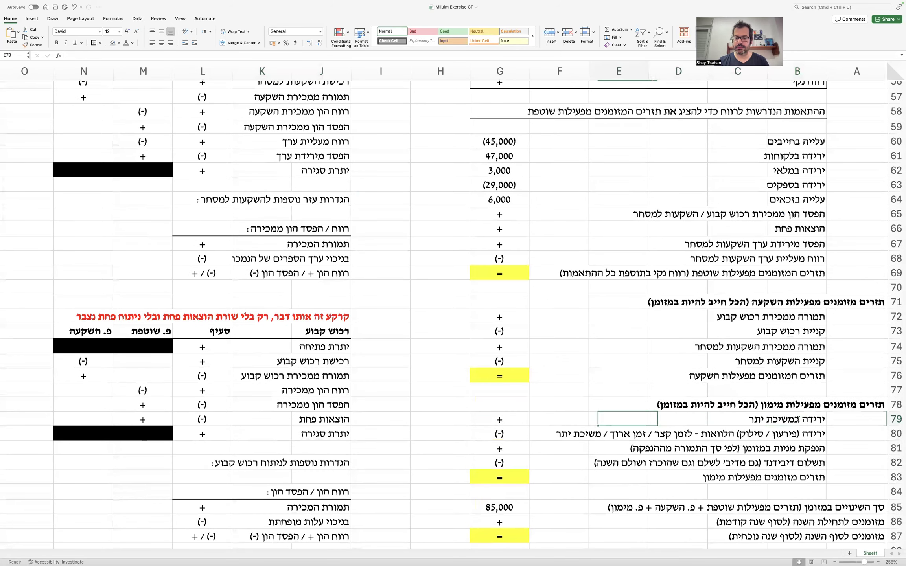
pyautogui.write('=')
pyautogui.scroll(20, 699, 365)
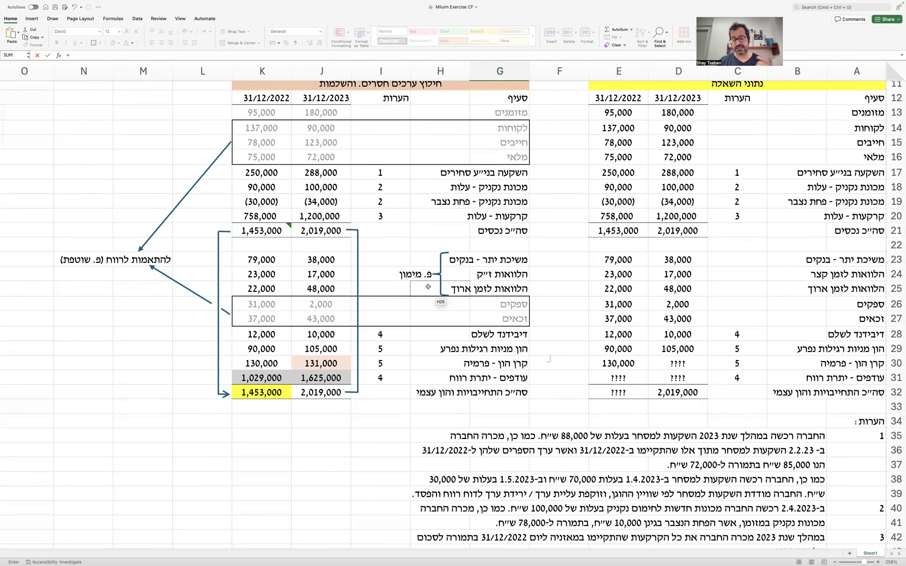
pyautogui.click(337, 263)
pyautogui.write('-')
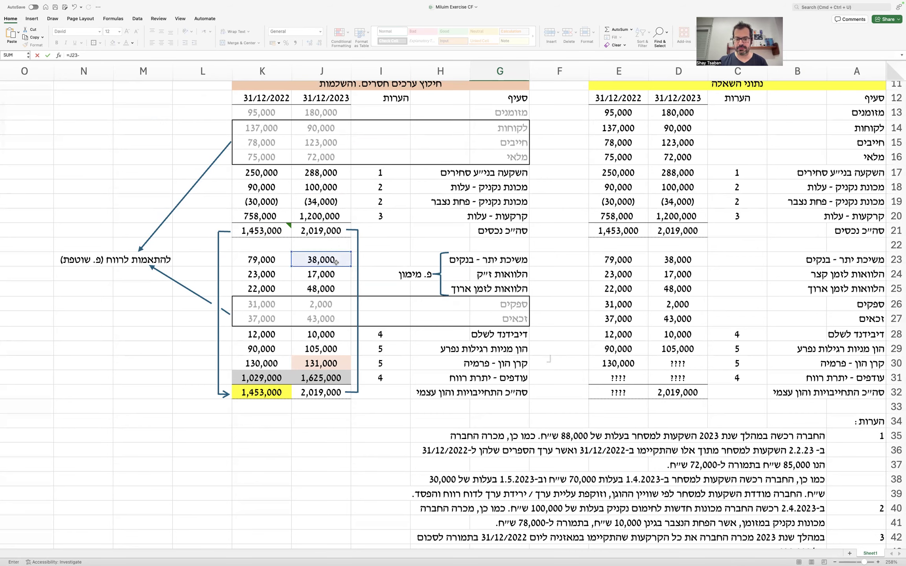
pyautogui.click(258, 264)
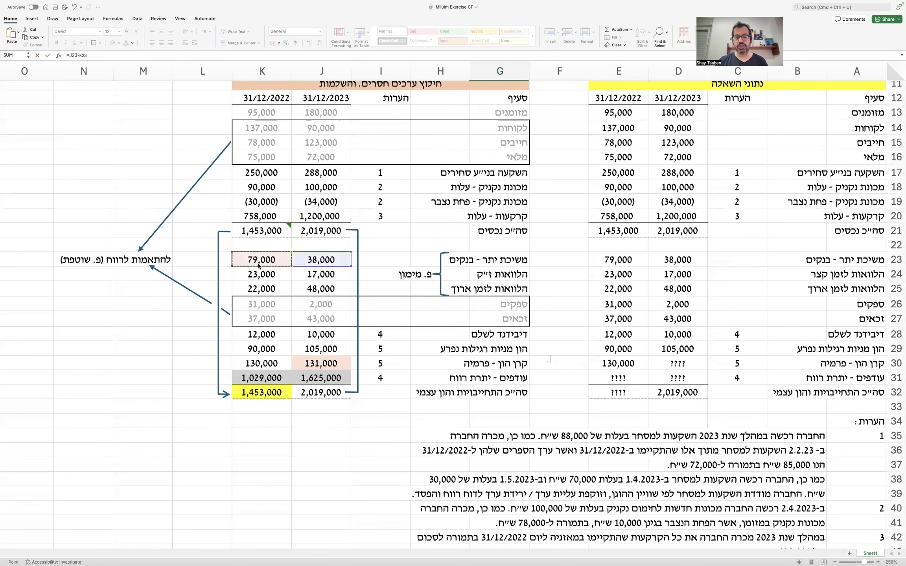
pyautogui.press('Return')
# Step: Replace the label in B80 with ירידה בהלוואות לזמן קצר
pyautogui.write('ירידה ב')
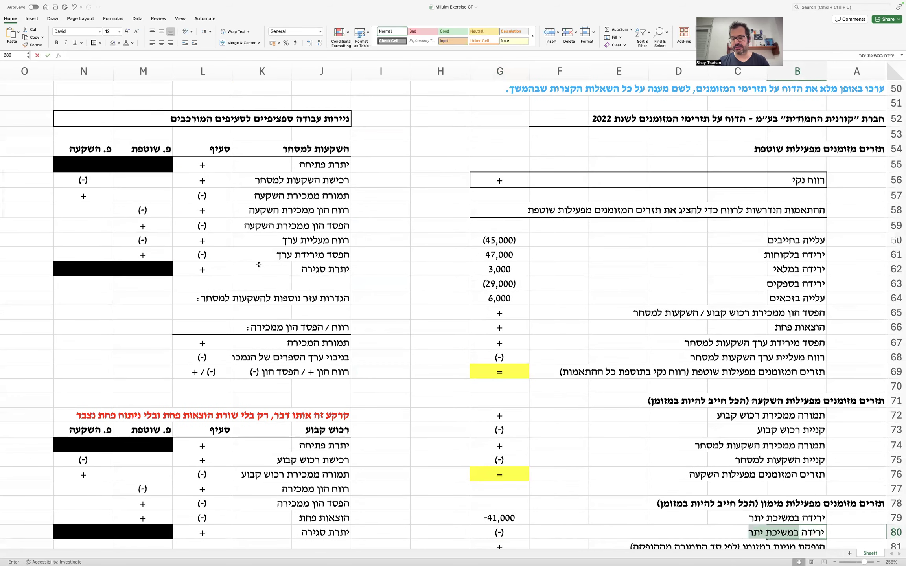
pyautogui.write('הלוואות לזמן קצר')
pyautogui.press('Tab')
# Step: Calculate the short-term loan change in G80 with the formula =J24-K24
pyautogui.press('Tab')
pyautogui.press('Tab')
pyautogui.press('Tab')
pyautogui.press('Tab')
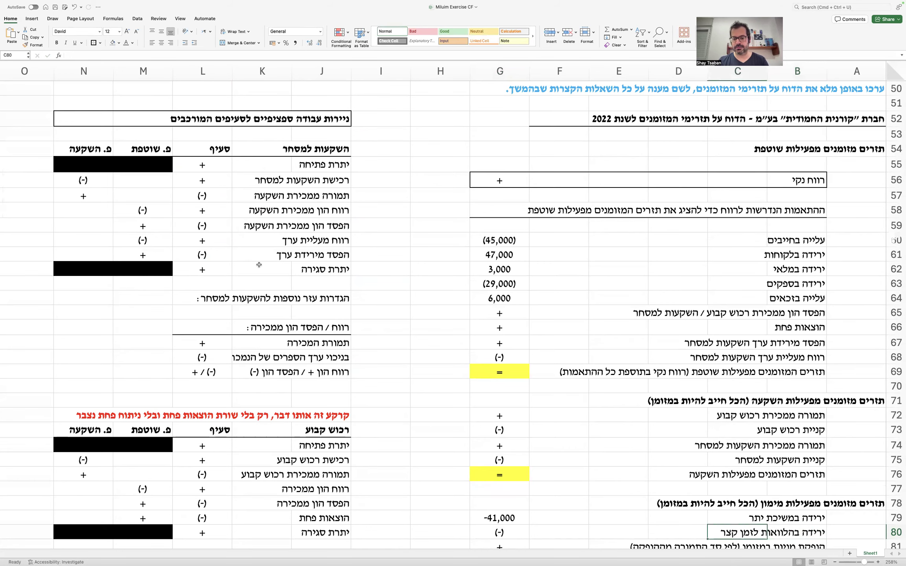
pyautogui.write('=')
pyautogui.scroll(13, 224, 227)
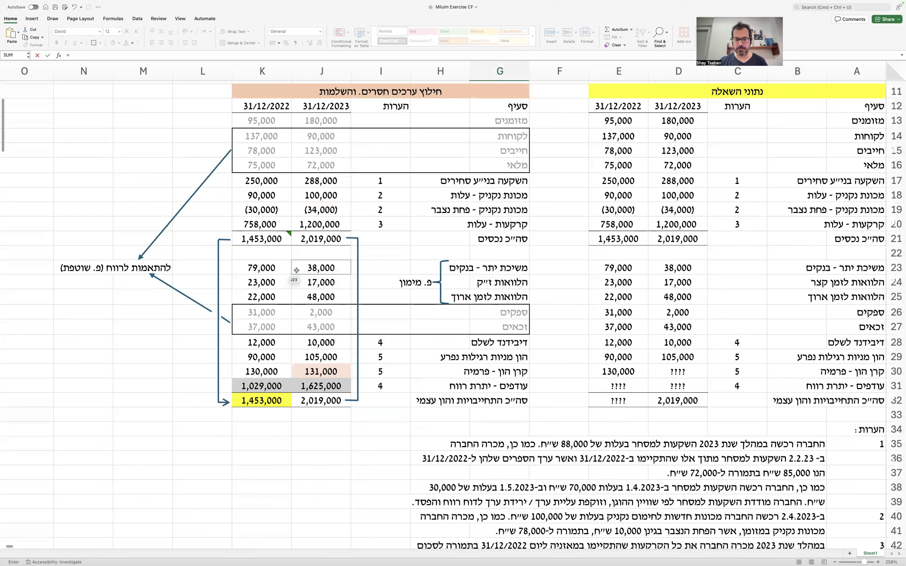
pyautogui.click(302, 280)
pyautogui.write('-')
pyautogui.click(277, 280)
pyautogui.press('Return')
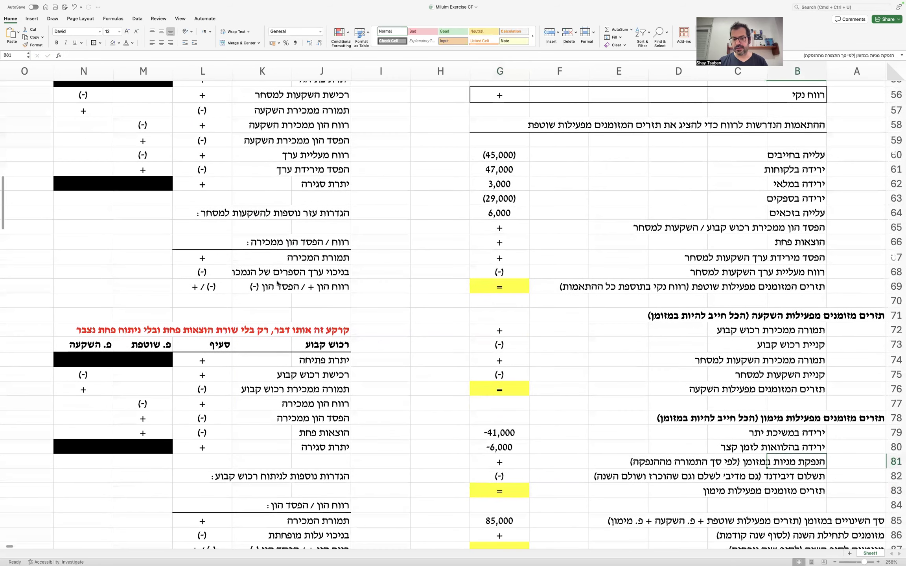
# Step: Replace the share issuance label in B81 with a loan label beginning ירידה בהלוואות
pyautogui.write('ירד')
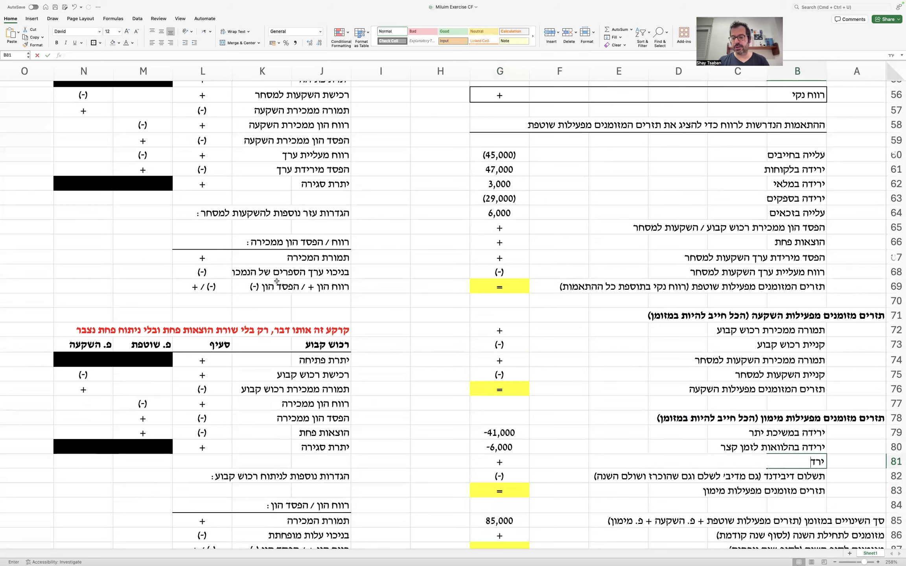
pyautogui.write('דה בהלוואות')
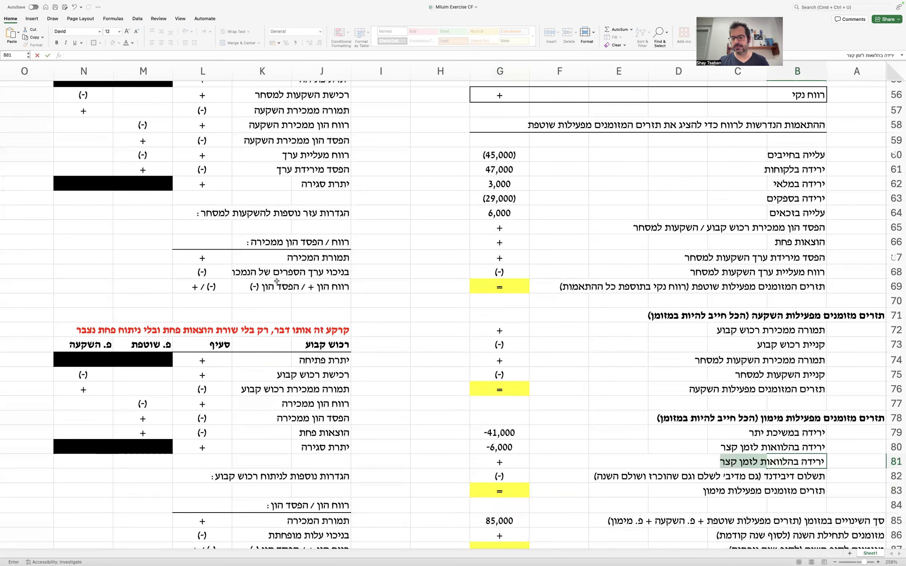
# Step: Relabel the second short-term loan line in B81 as "ירידה בהלוואות לזמן ארוך" and move to its amount cell G81
pyautogui.write(' לזמן ארוך')
pyautogui.press('Tab')
pyautogui.press('Tab')
pyautogui.press('Tab')
pyautogui.press('Tab')
pyautogui.press('Tab')
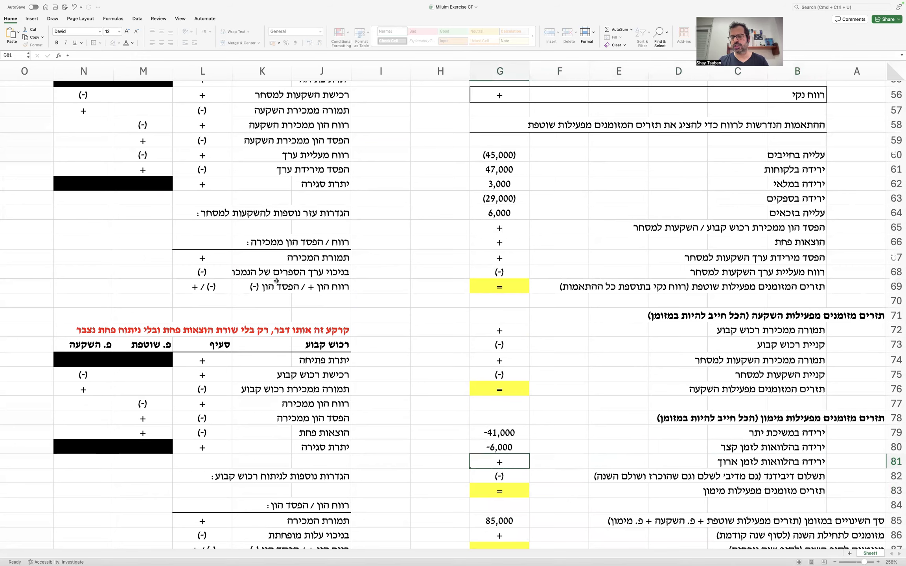
# Step: Calculate the long-term loan change in G81 as the 31/12/2023 balance minus the 31/12/2022 balance (J25-K25)
pyautogui.write('=')
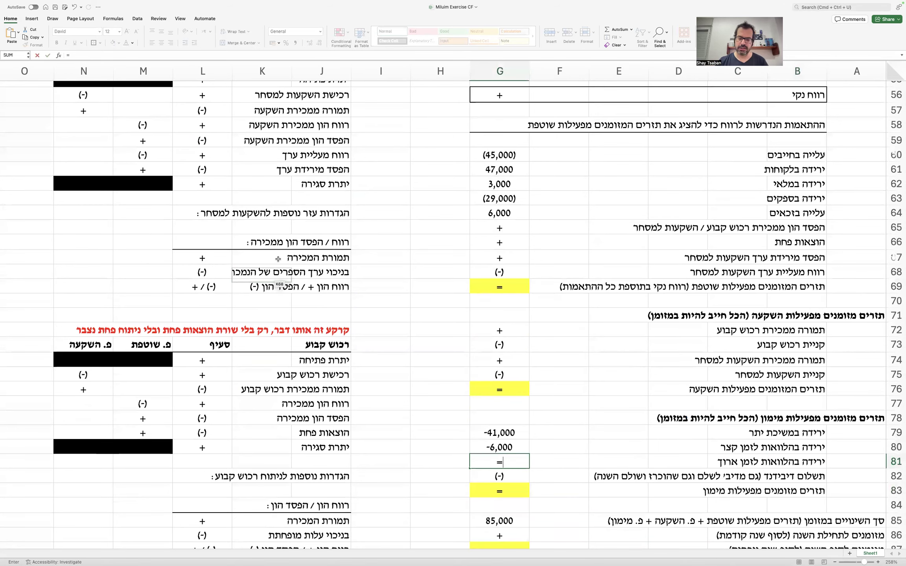
pyautogui.scroll(15, 278, 258)
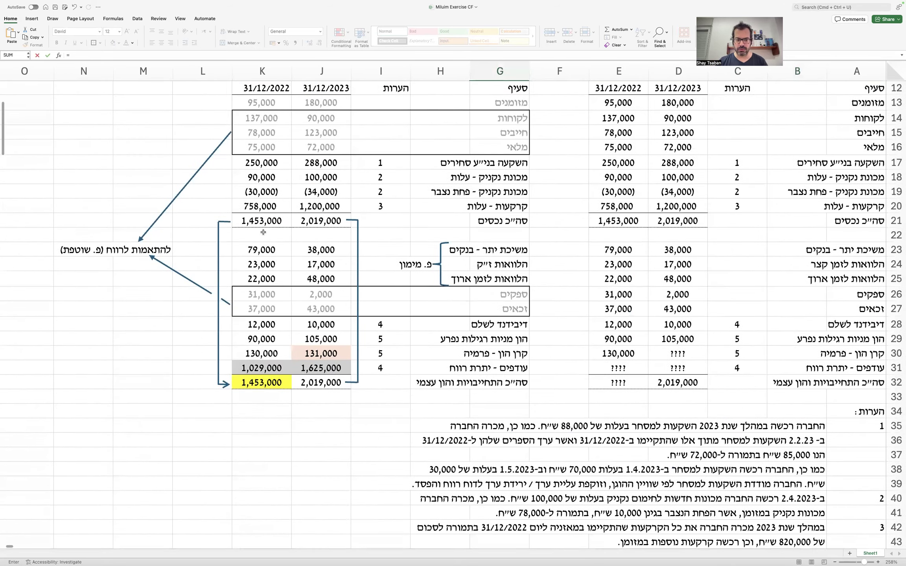
pyautogui.scroll(1, 264, 232)
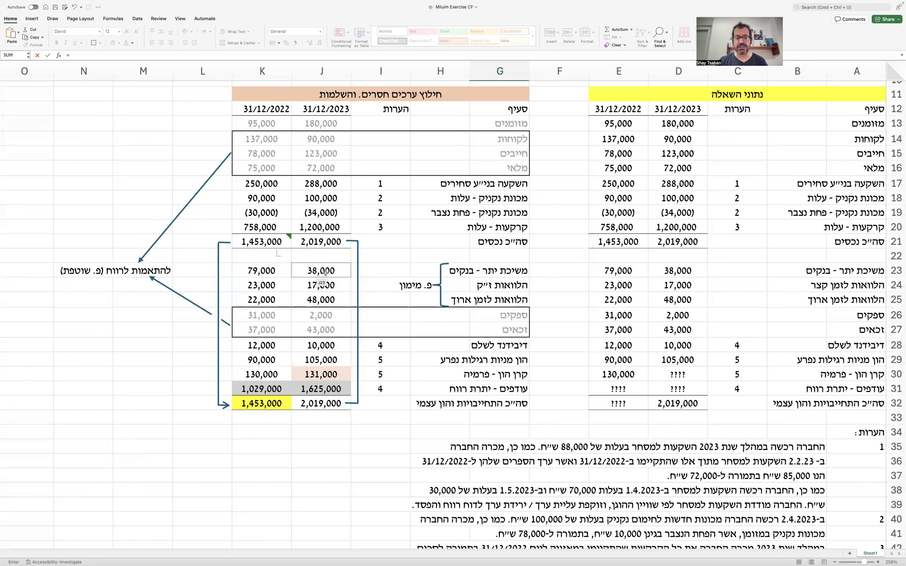
pyautogui.click(300, 304)
pyautogui.write('-')
pyautogui.click(250, 304)
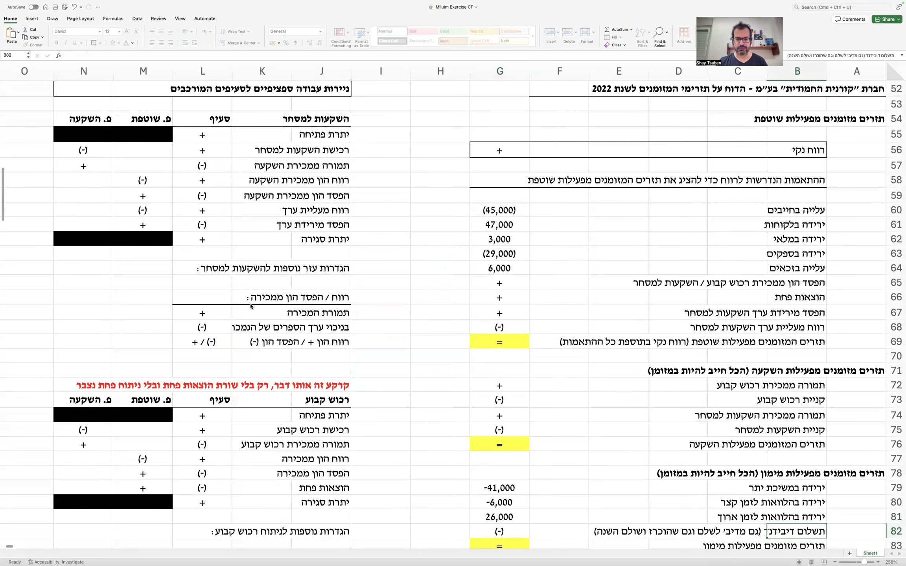
# Step: Format the financing amounts in G79:G81 so that negative numbers appear in parentheses
pyautogui.scroll(-5, 251, 307)
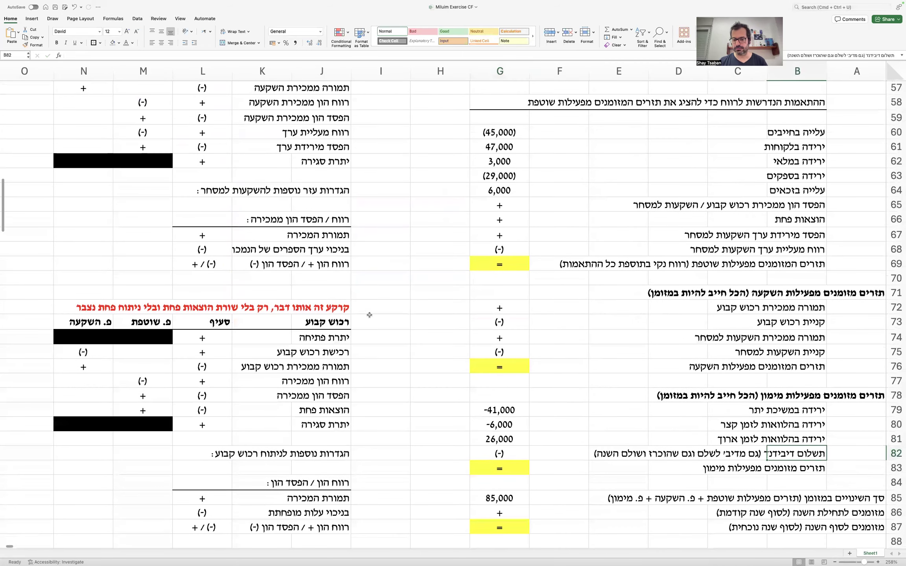
pyautogui.moveTo(491, 409); pyautogui.dragTo(492, 442)
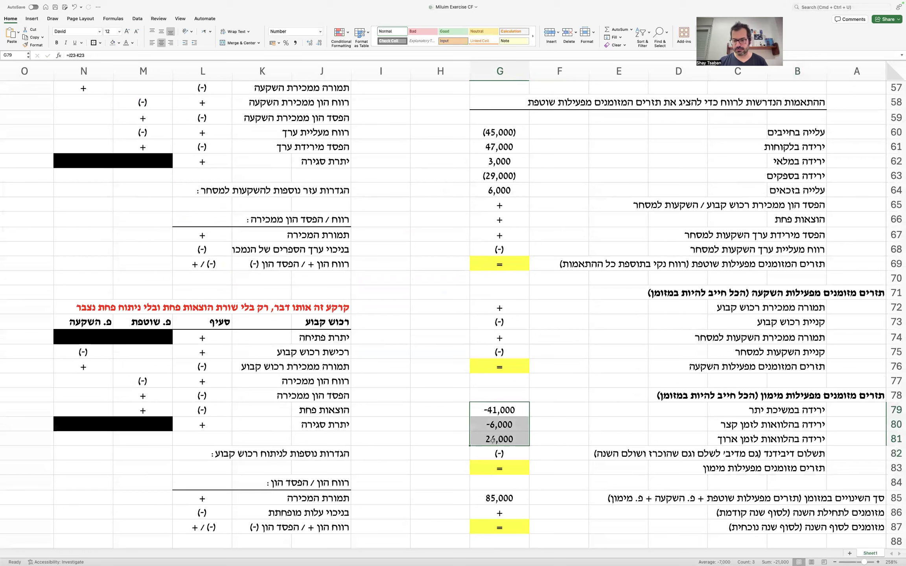
pyautogui.rightClick(493, 443)
pyautogui.click(513, 496)
pyautogui.click(507, 435)
pyautogui.click(623, 536)
pyautogui.click(578, 337)
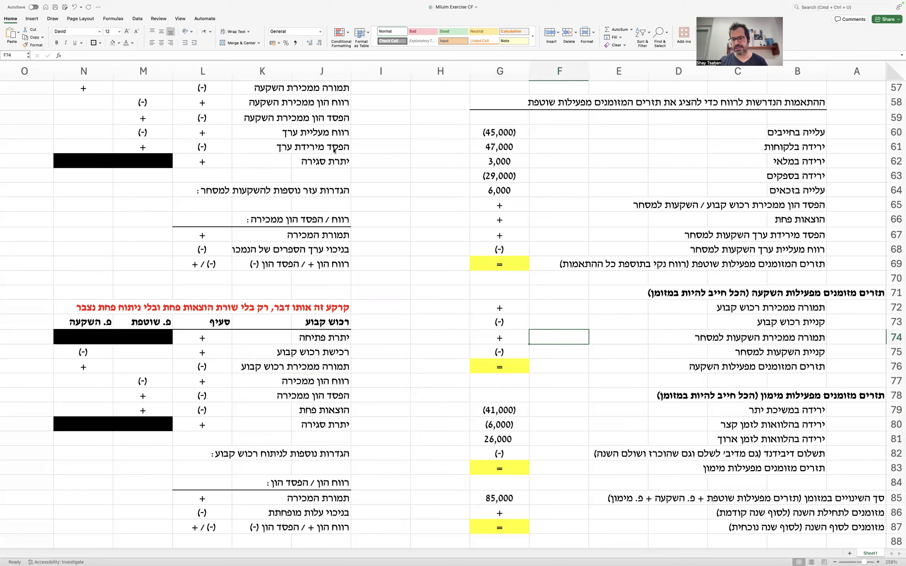
# Step: Select the overdraft and loan rows G23:K25 in the completed balance sheet and open the custom font colour choices
pyautogui.scroll(20, 344, 207)
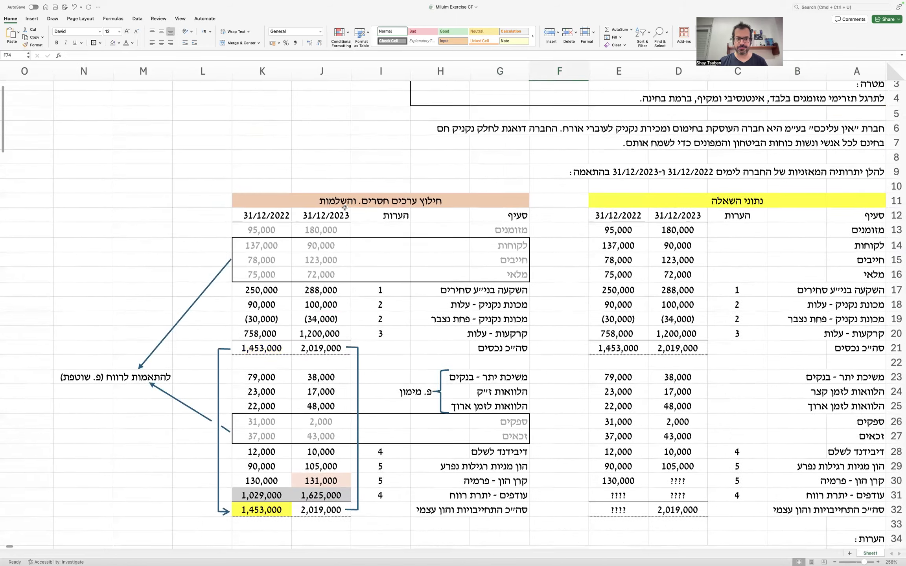
pyautogui.moveTo(518, 322); pyautogui.dragTo(282, 349)
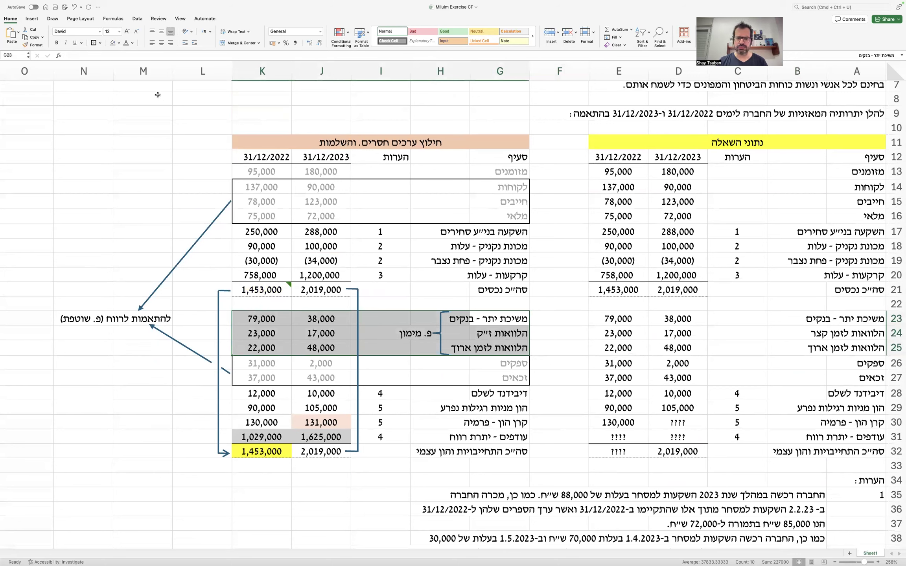
pyautogui.click(132, 43)
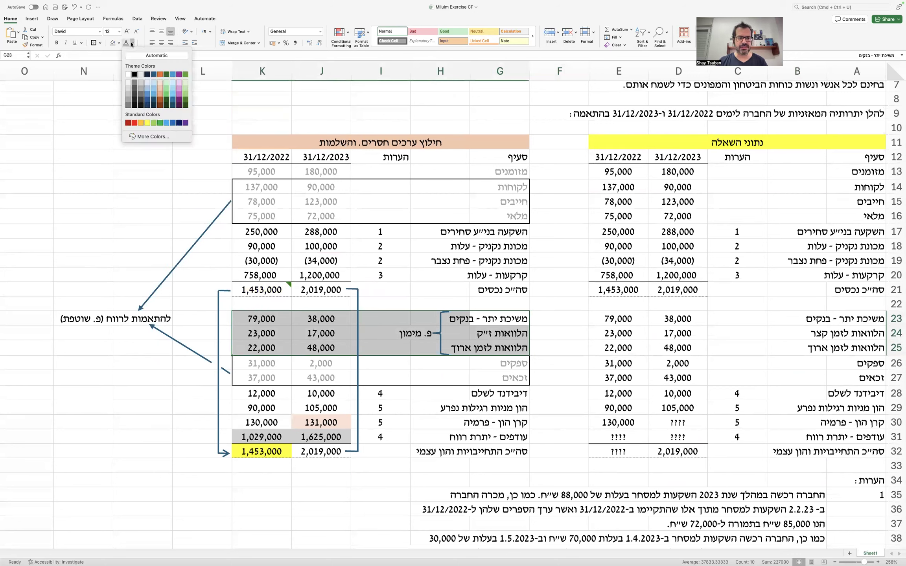
pyautogui.click(154, 137)
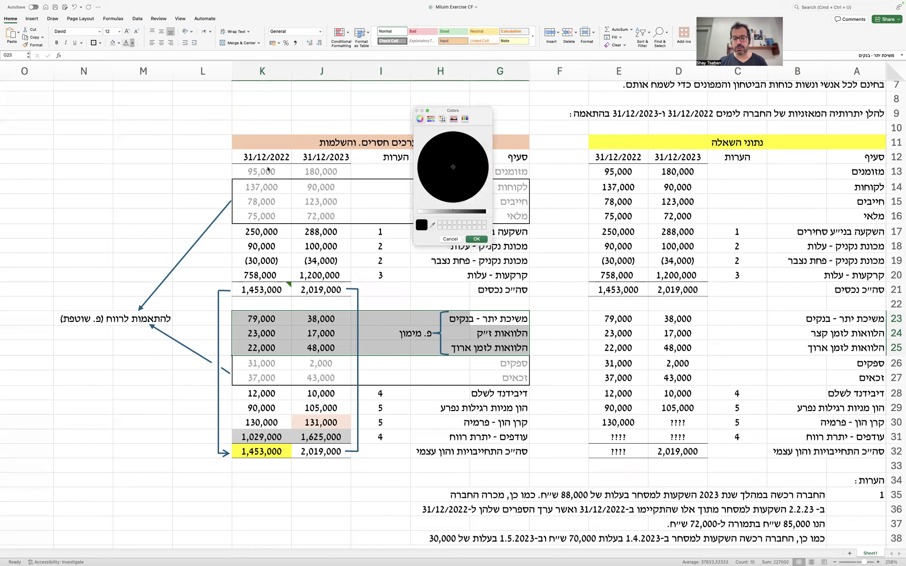
# Step: Try a bright green from the Apple colour list and the colour wheel for the font
pyautogui.click(432, 118)
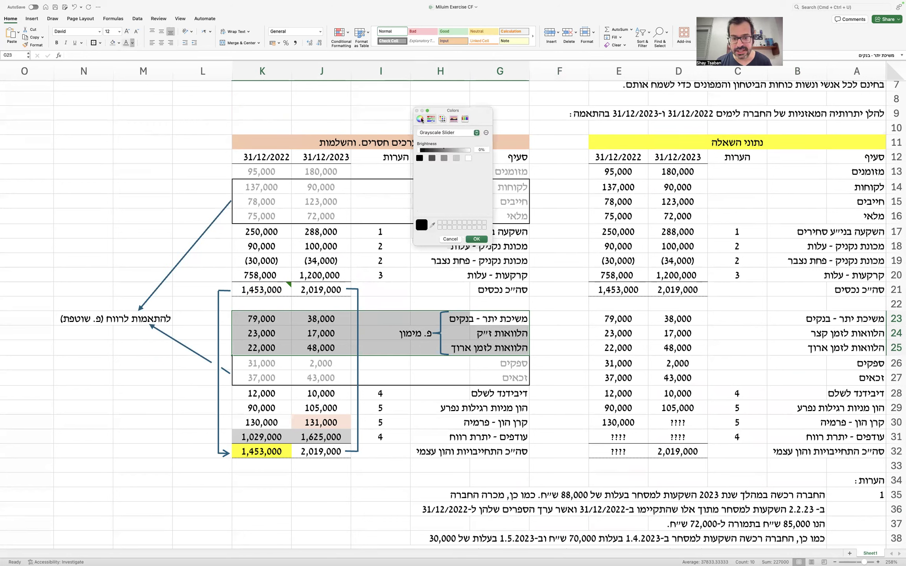
pyautogui.click(421, 119)
pyautogui.click(443, 119)
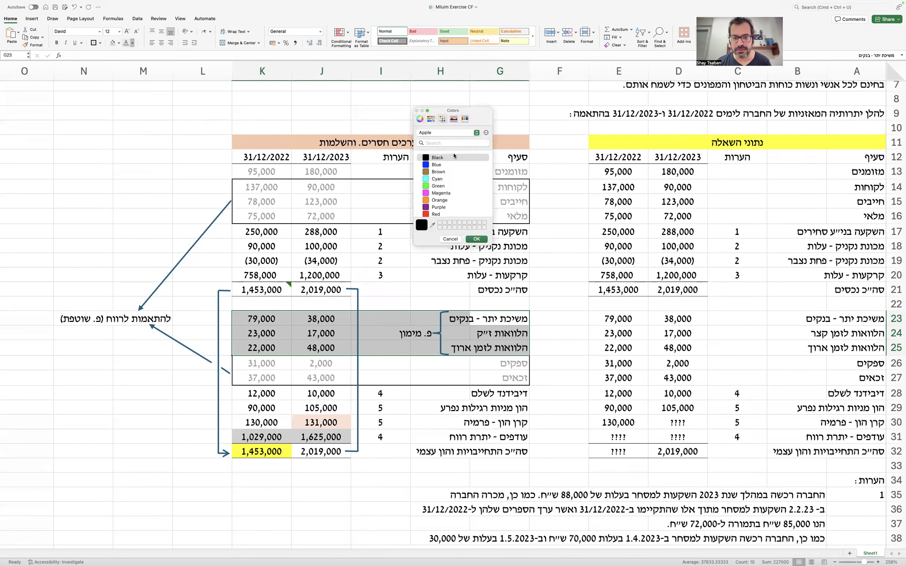
pyautogui.click(440, 187)
pyautogui.click(420, 119)
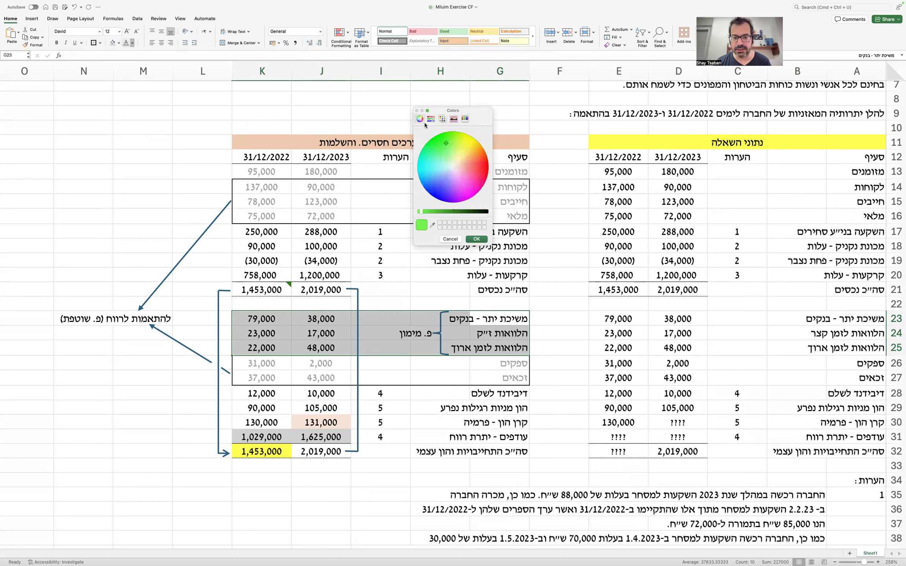
pyautogui.moveTo(439, 149)
pyautogui.mouseDown()
pyautogui.moveTo(428, 152)
pyautogui.moveTo(446, 147)
pyautogui.mouseUp()
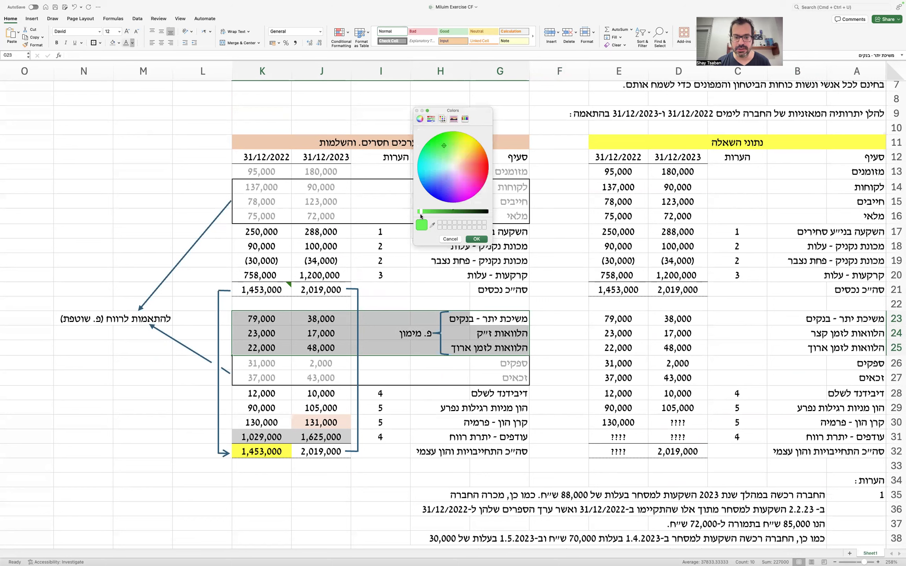
# Step: Apply a light green font colour from the Spectrum palette to the overdraft and loan rows
pyautogui.click(454, 119)
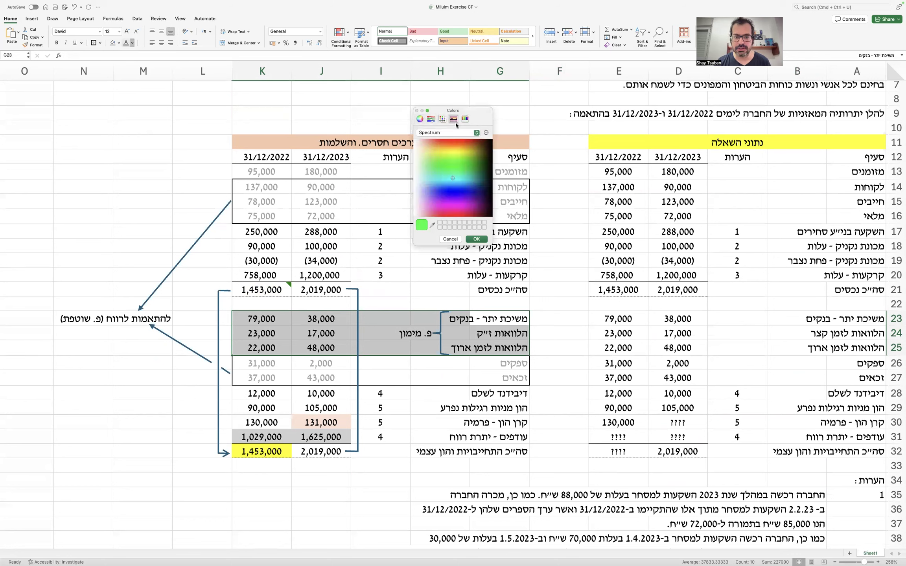
pyautogui.moveTo(424, 171); pyautogui.dragTo(421, 173)
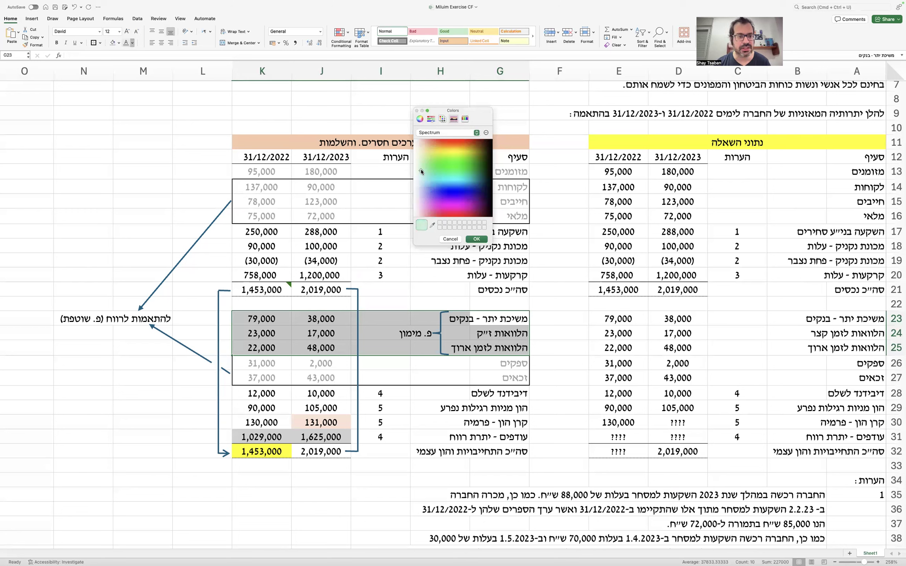
pyautogui.click(427, 171)
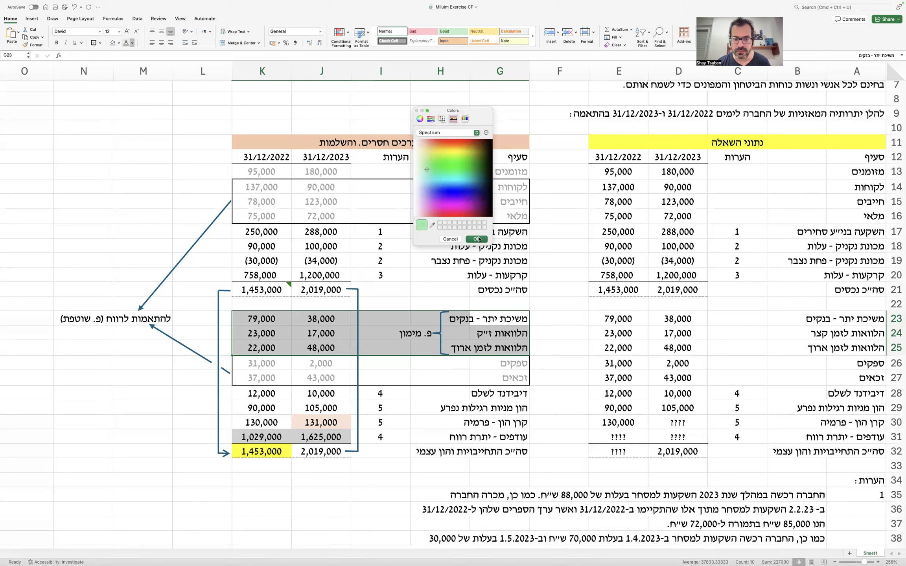
pyautogui.click(477, 239)
pyautogui.click(440, 304)
pyautogui.moveTo(441, 311); pyautogui.dragTo(428, 215)
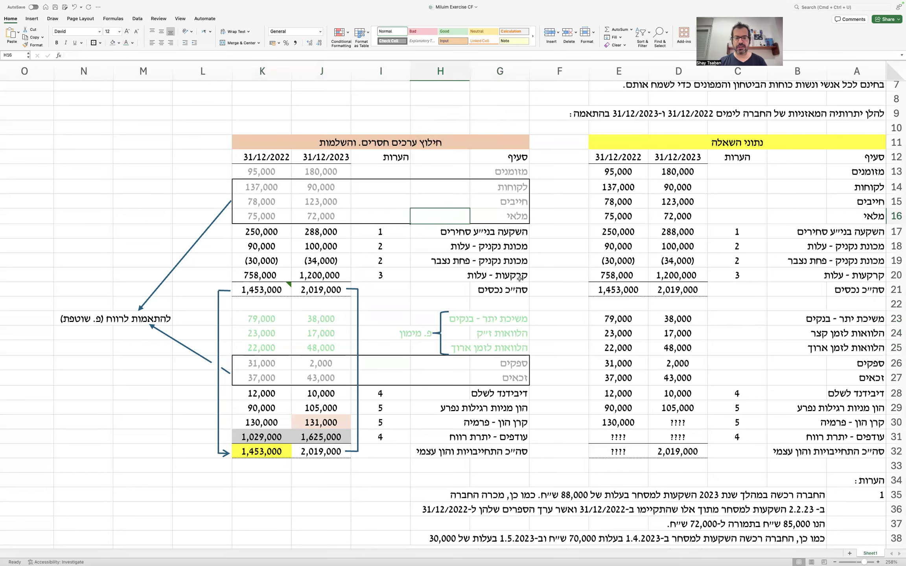
# Step: Review the working-capital and financing rows already handled in the completed balance sheet, along with the remaining items and notes
pyautogui.scroll(-1, 520, 280)
pyautogui.moveTo(519, 158); pyautogui.dragTo(260, 202)
pyautogui.moveTo(511, 350); pyautogui.dragTo(248, 371)
pyautogui.moveTo(507, 309); pyautogui.dragTo(247, 330)
pyautogui.scroll(-5, 573, 285)
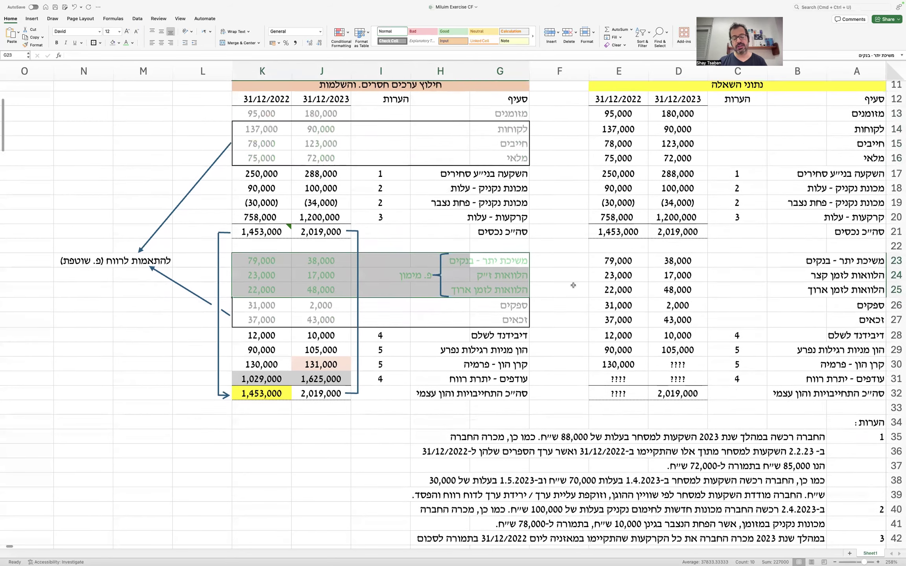
pyautogui.click(564, 297)
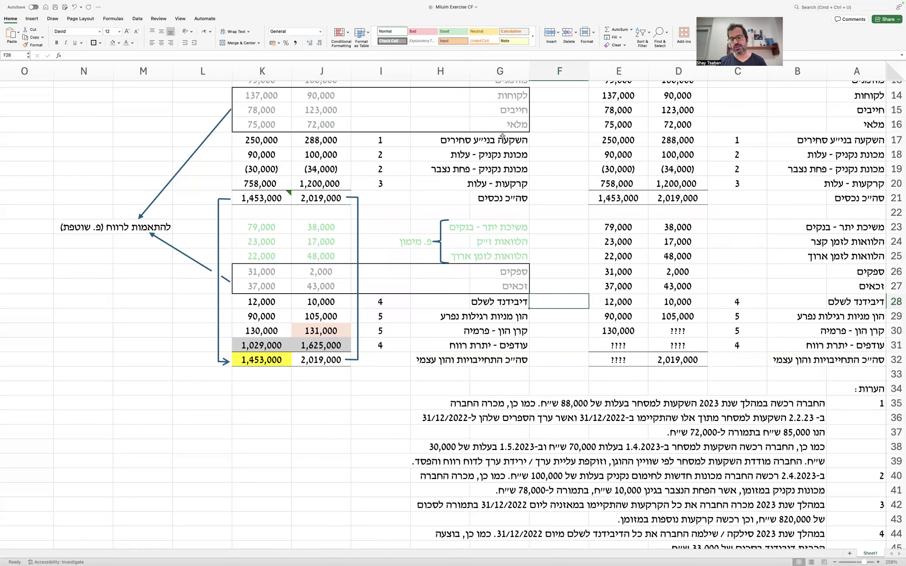
pyautogui.scroll(-3, 483, 298)
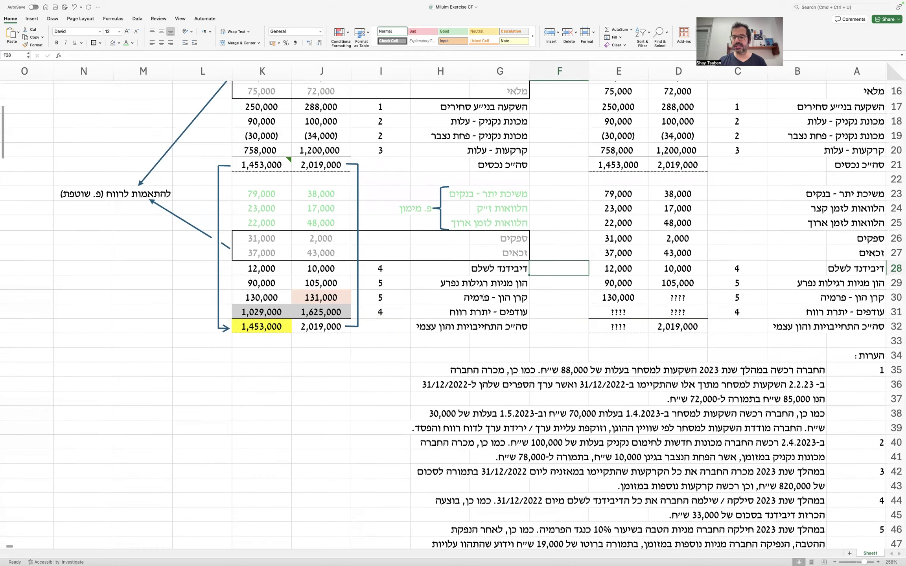
pyautogui.scroll(6, 483, 298)
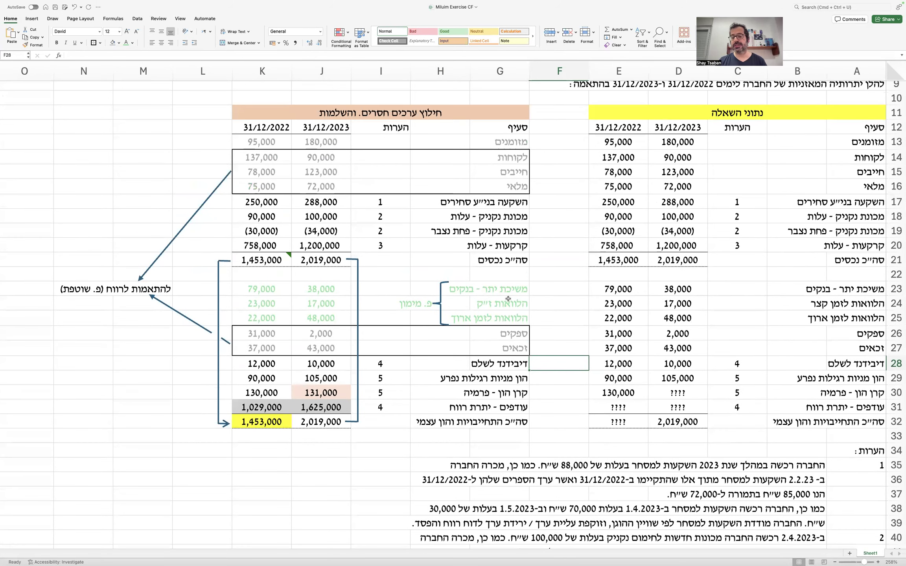
pyautogui.scroll(-5, 507, 299)
pyautogui.scroll(2, 508, 299)
pyautogui.scroll(3, 508, 299)
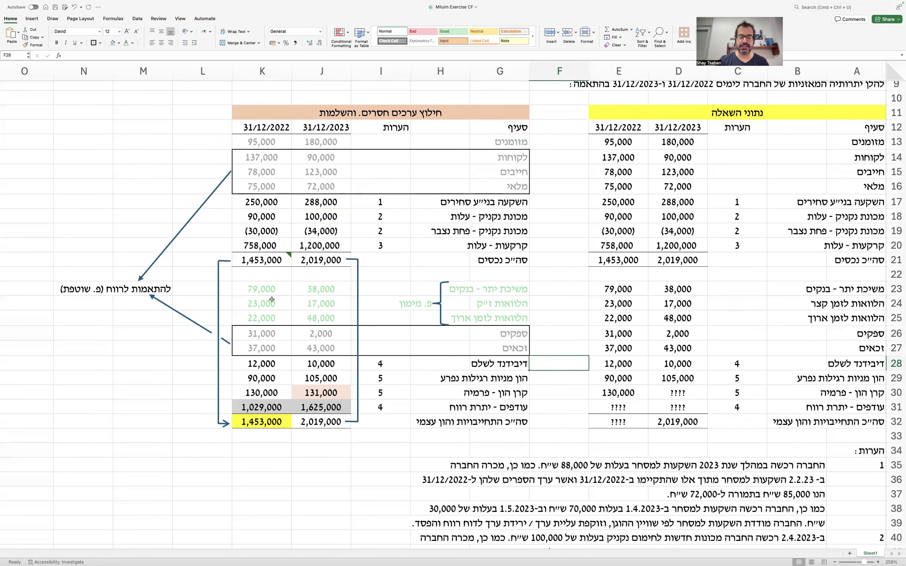
# Step: Capture a screenshot of the "השקעה בני״ע סחירים" row of the completed balance sheet and save it to the clipboard
pyautogui.moveTo(232, 194); pyautogui.dragTo(534, 212)
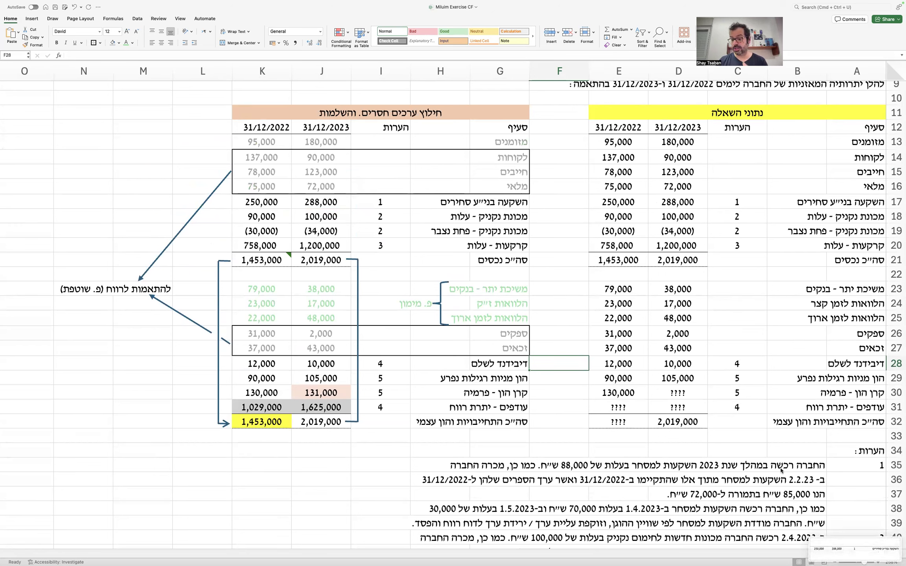
pyautogui.rightClick(831, 558)
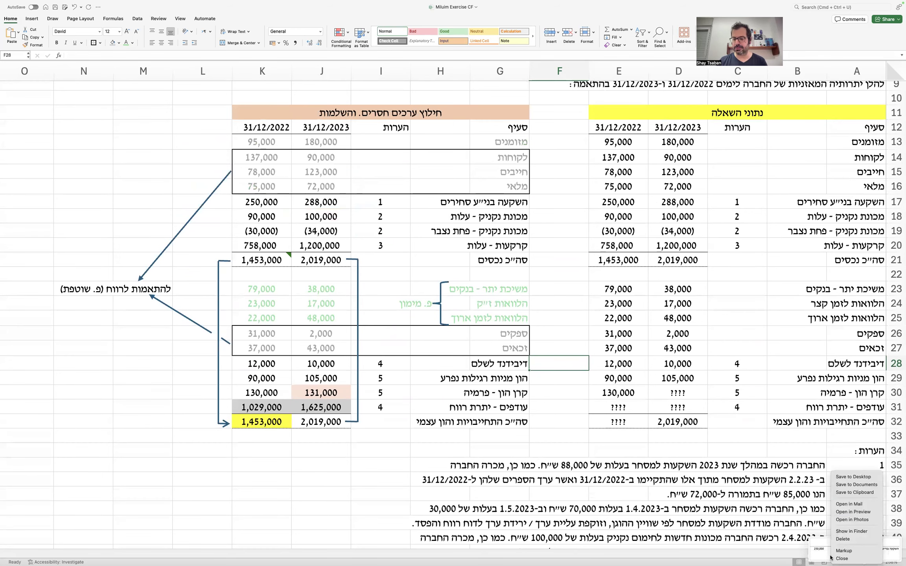
pyautogui.click(853, 497)
# Step: Paste the captured securities row directly below the text of note 1 and size it to the width of the note
pyautogui.scroll(-10, 790, 479)
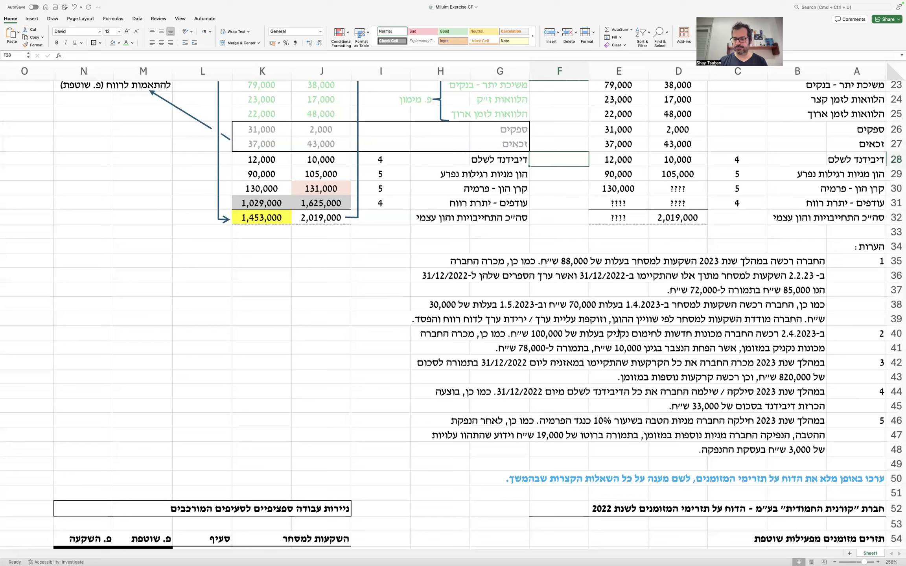
pyautogui.click(372, 337)
pyautogui.press('cmd+v')
pyautogui.moveTo(373, 337); pyautogui.dragTo(669, 351)
pyautogui.moveTo(600, 335); pyautogui.dragTo(789, 334)
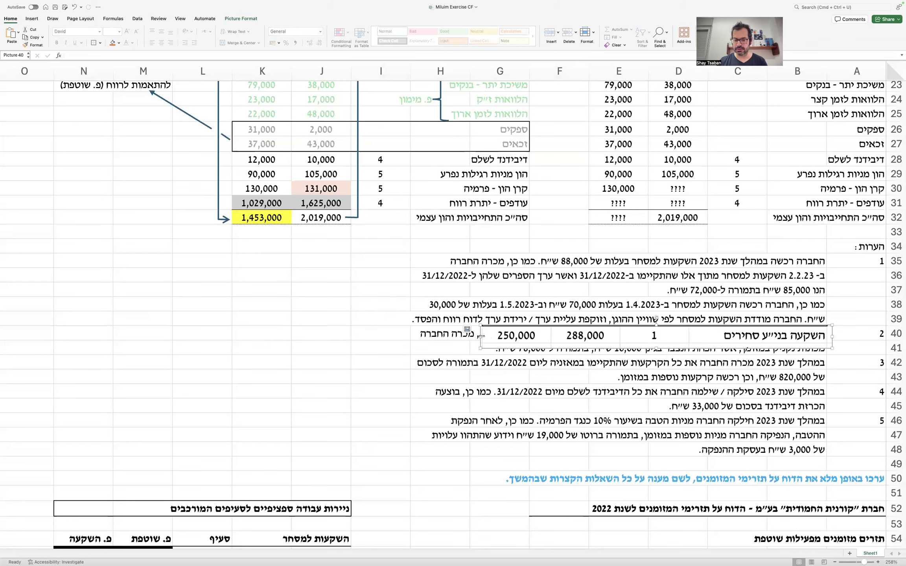
pyautogui.moveTo(477, 337); pyautogui.dragTo(410, 336)
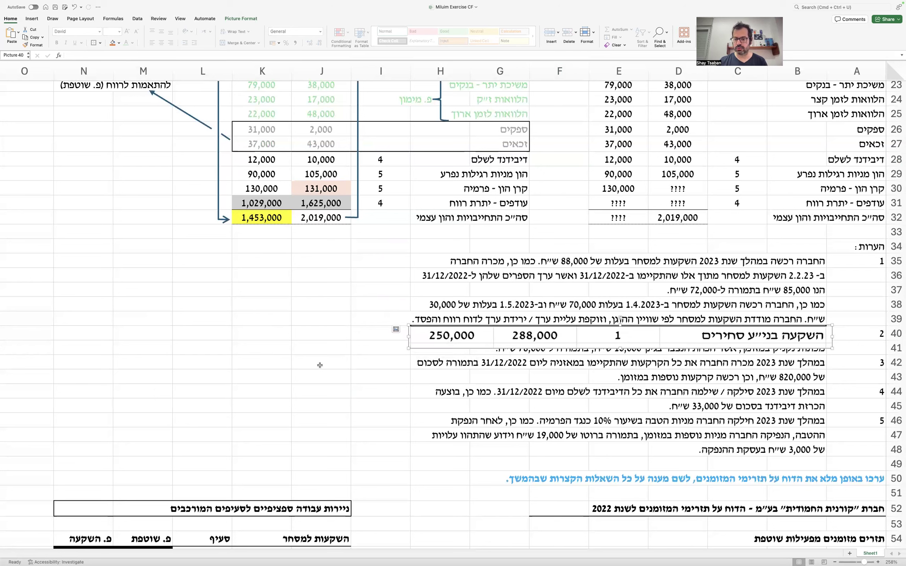
pyautogui.click(320, 365)
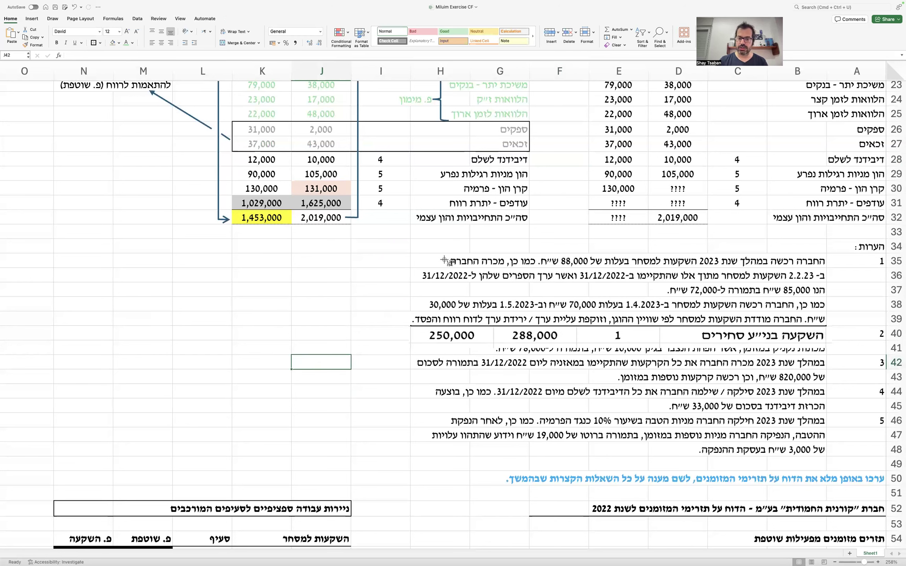
# Step: Capture a screenshot of note 1 together with the pasted securities row and save it to the clipboard
pyautogui.moveTo(406, 248); pyautogui.dragTo(842, 355)
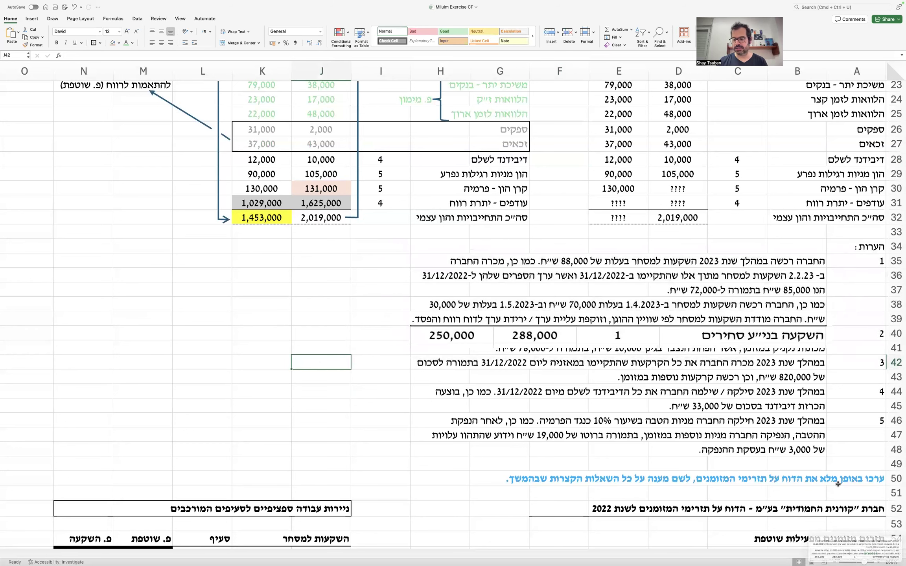
pyautogui.rightClick(842, 554)
pyautogui.click(865, 493)
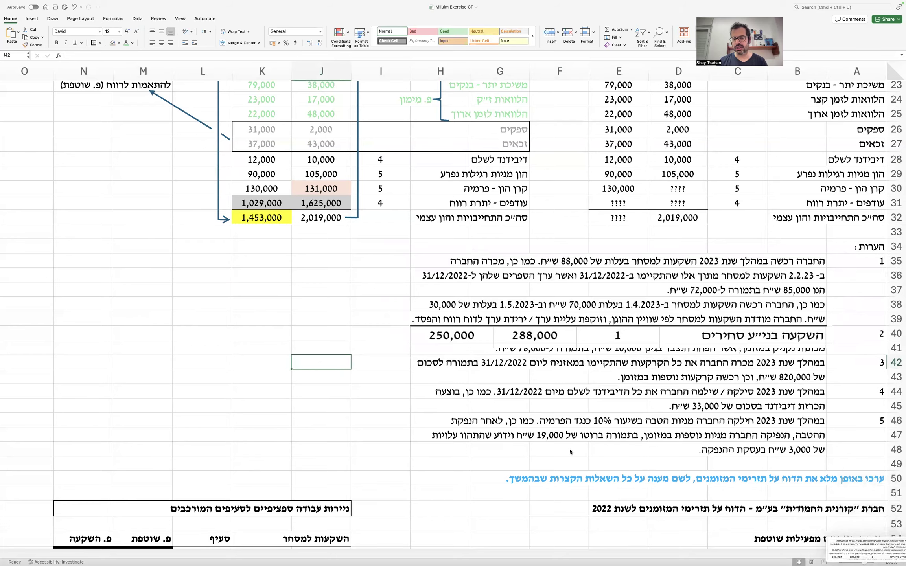
# Step: Paste the captured note image at P54, beside the "השקעות למסחר" working paper
pyautogui.scroll(-12, 571, 451)
pyautogui.hscroll(-3, 570, 451)
pyautogui.hscroll(-5, 570, 451)
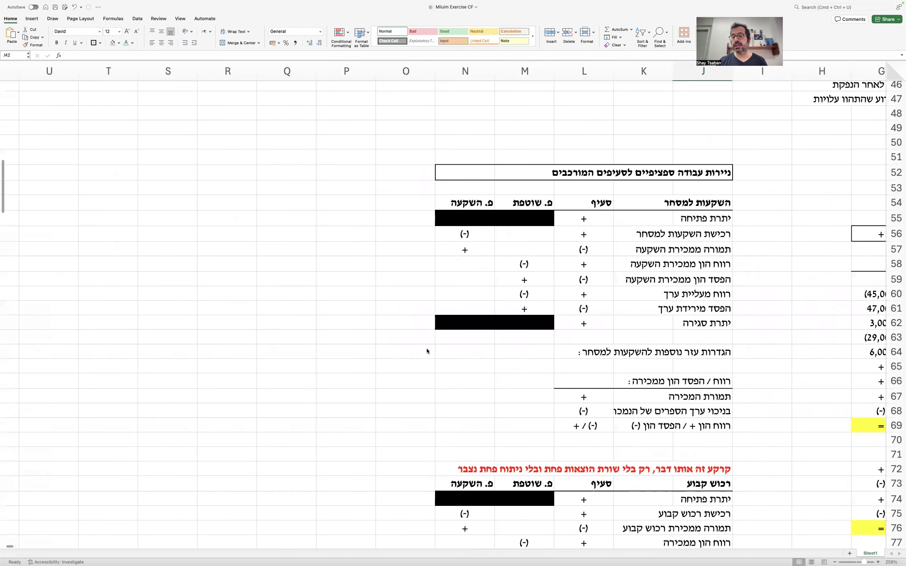
pyautogui.click(357, 205)
pyautogui.press('super+v')
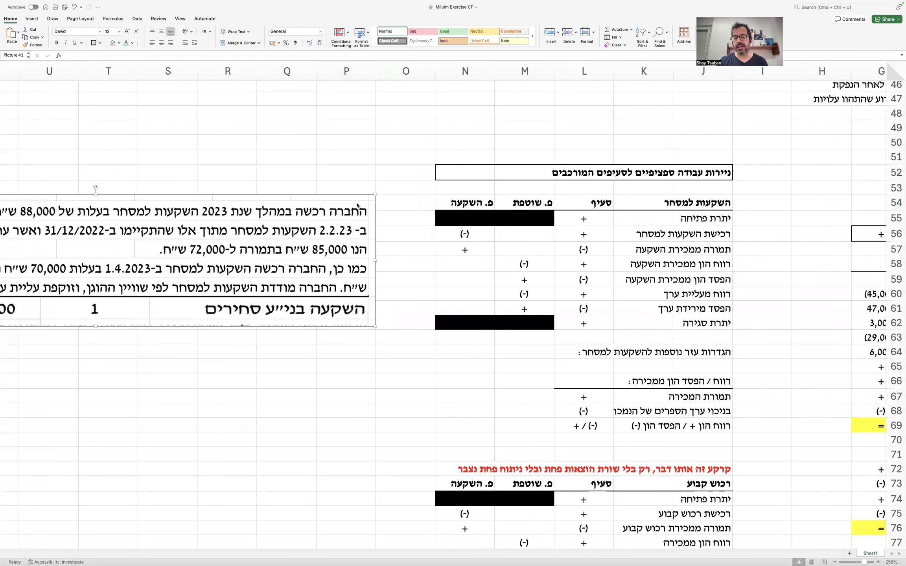
# Step: Fit the note image beside the "השקעות למסחר" working paper and enter 250000 as the opening balance in L55
pyautogui.moveTo(344, 218); pyautogui.dragTo(400, 236)
pyautogui.click(602, 216)
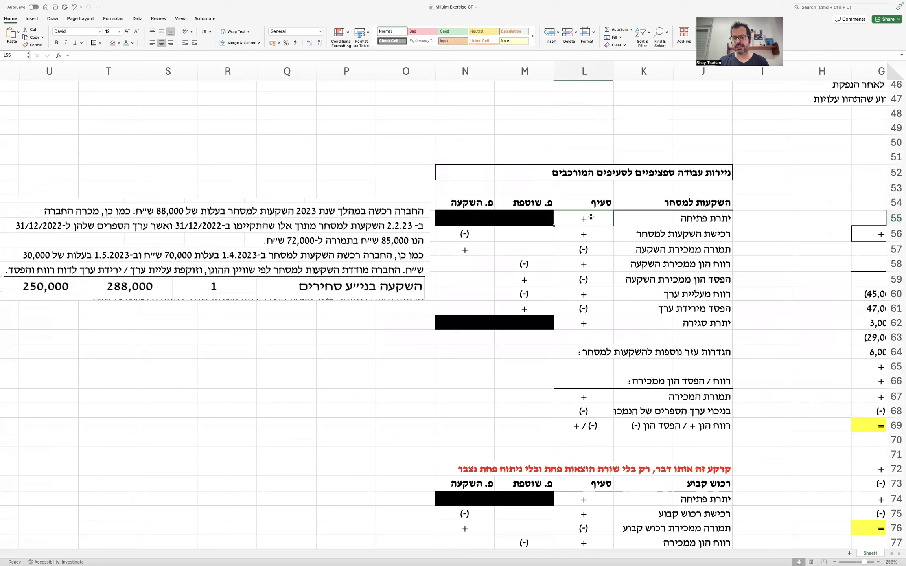
pyautogui.write('250000')
pyautogui.press('Return')
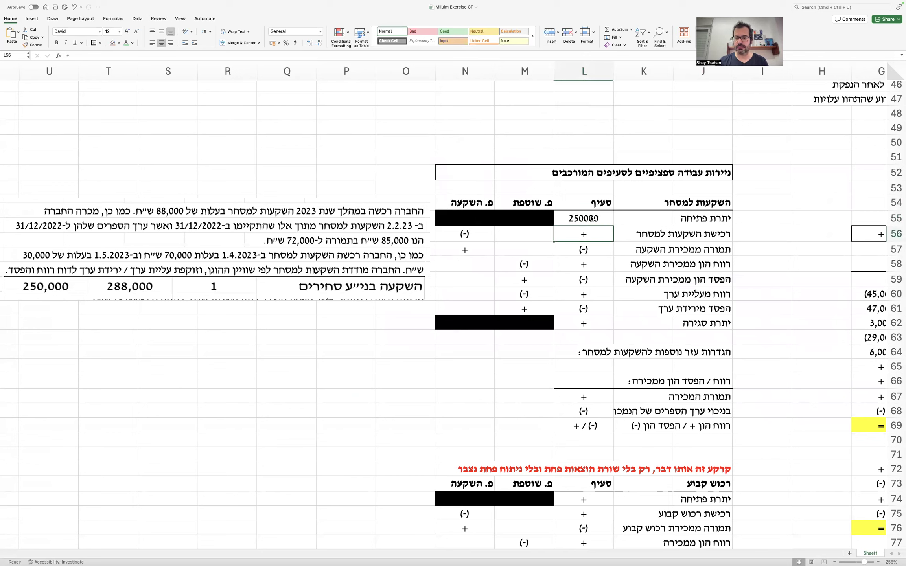
# Step: Append "- 31.12.2022" to the "יתרת פתיחה" label and "- 31.12.2023" to the "יתרת סגירה" label of the trading investments table
pyautogui.doubleClick(679, 217)
pyautogui.write('- 31')
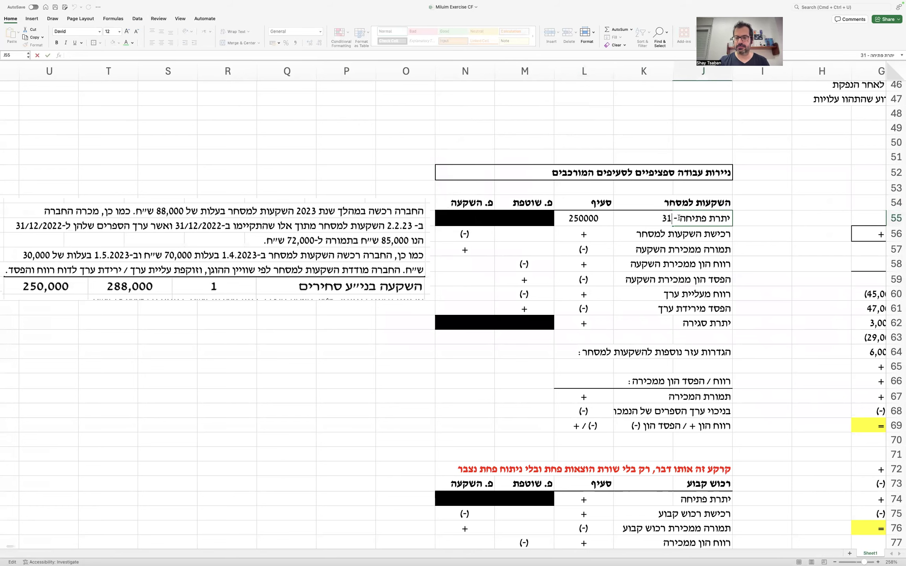
pyautogui.write('.12.2022')
pyautogui.press('Return')
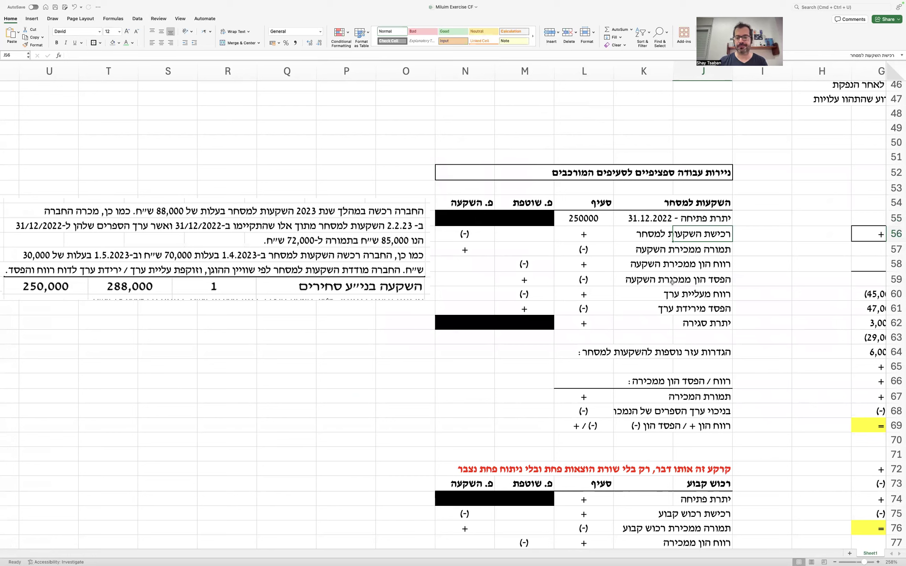
pyautogui.doubleClick(679, 325)
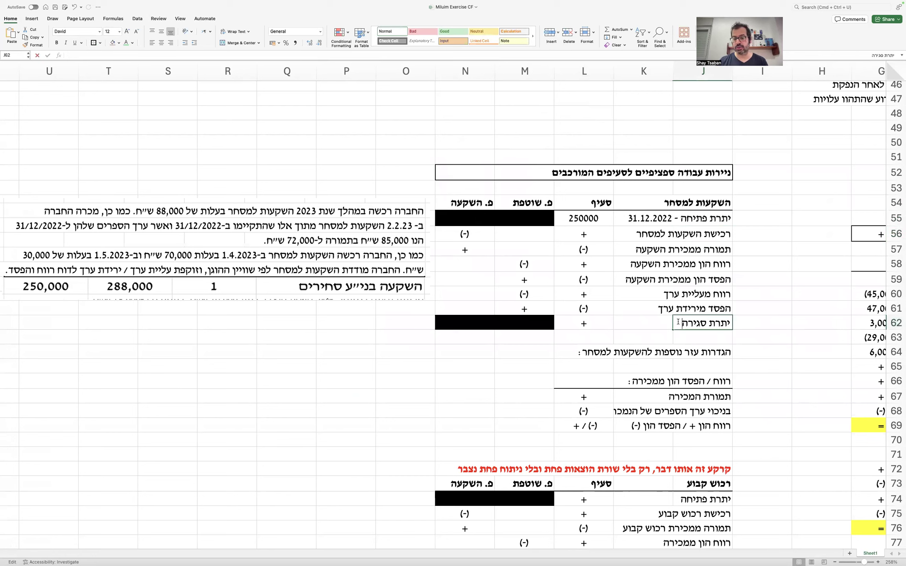
pyautogui.write('- 31.12.2023')
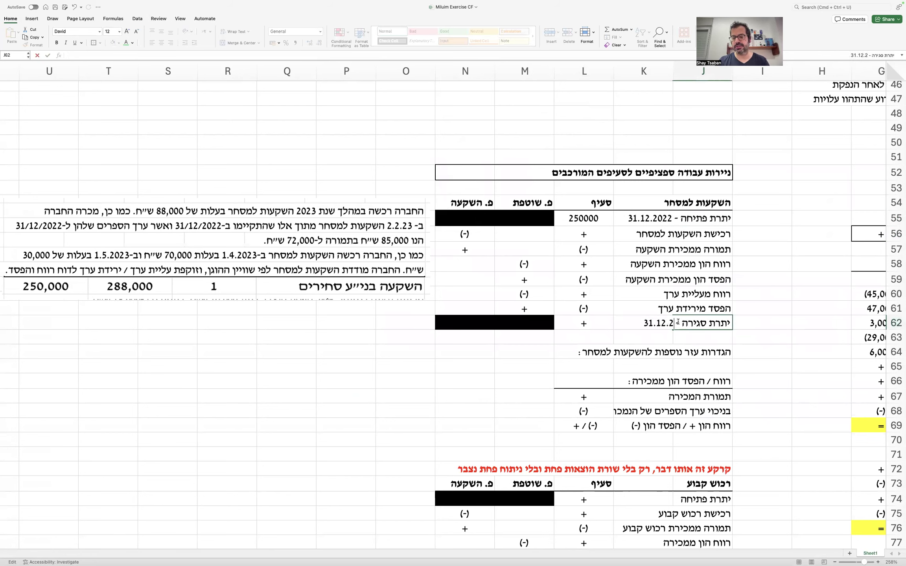
# Step: Enter 288,000 as the closing balance of the trading investments in L62
pyautogui.click(590, 311)
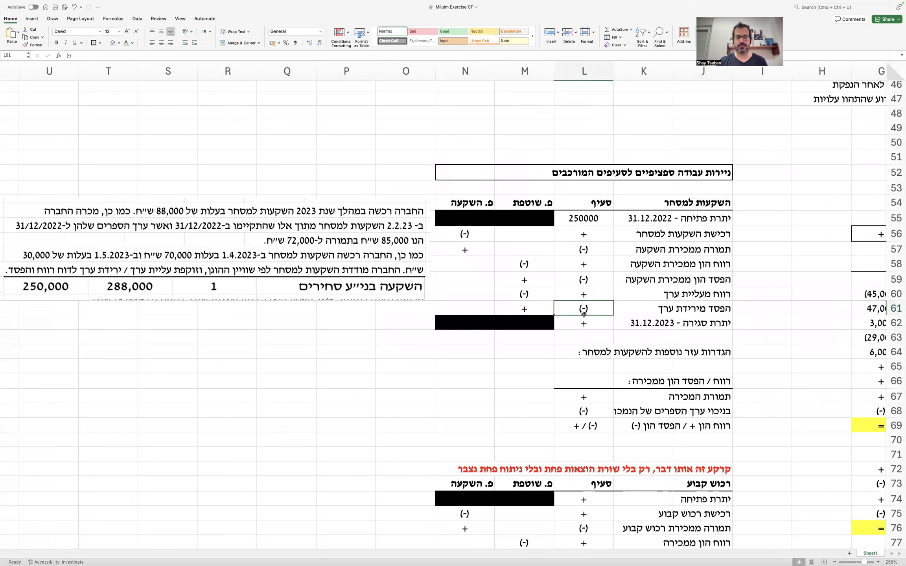
pyautogui.press('Return')
pyautogui.write('288,000')
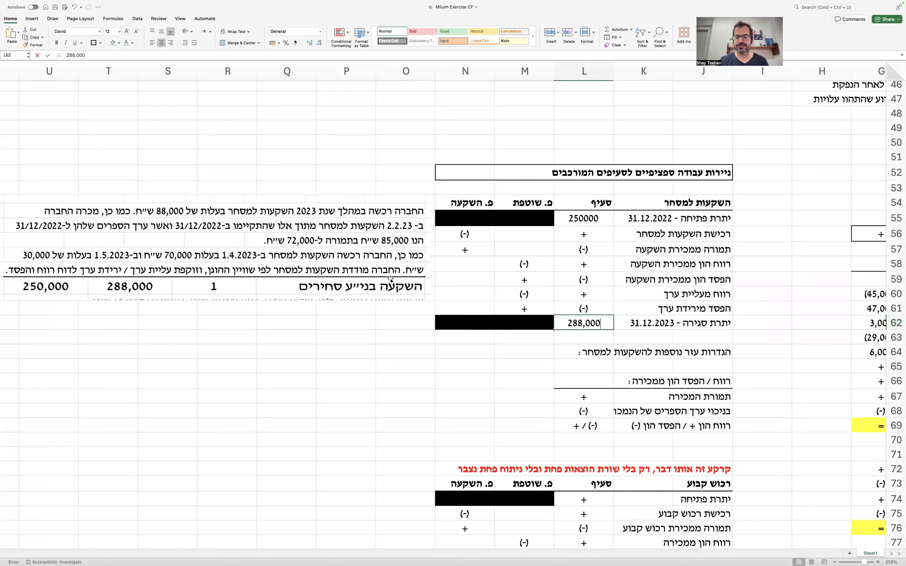
pyautogui.press('Return')
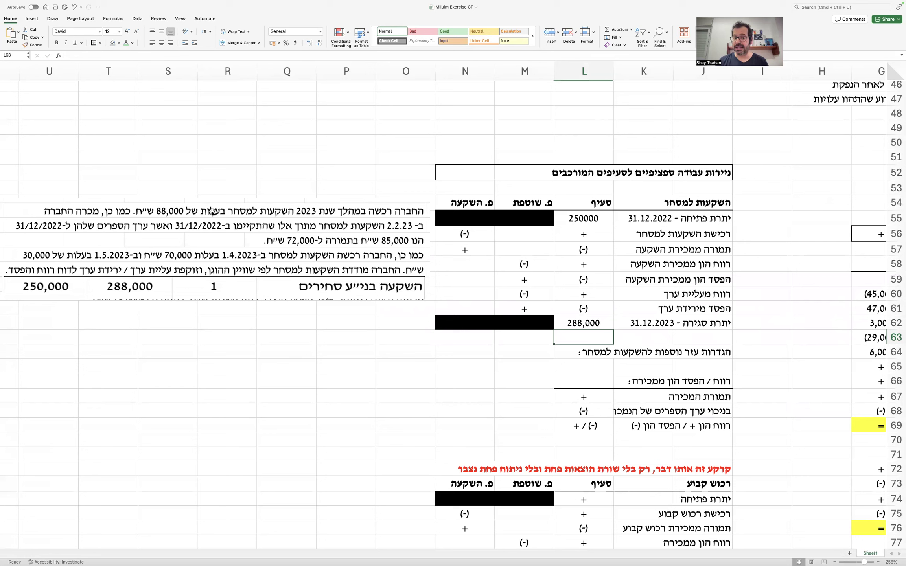
# Step: Enter 88000 as the "רכישת השקעות למסחר" amount in the "סעיף" column, cell L56
pyautogui.click(571, 233)
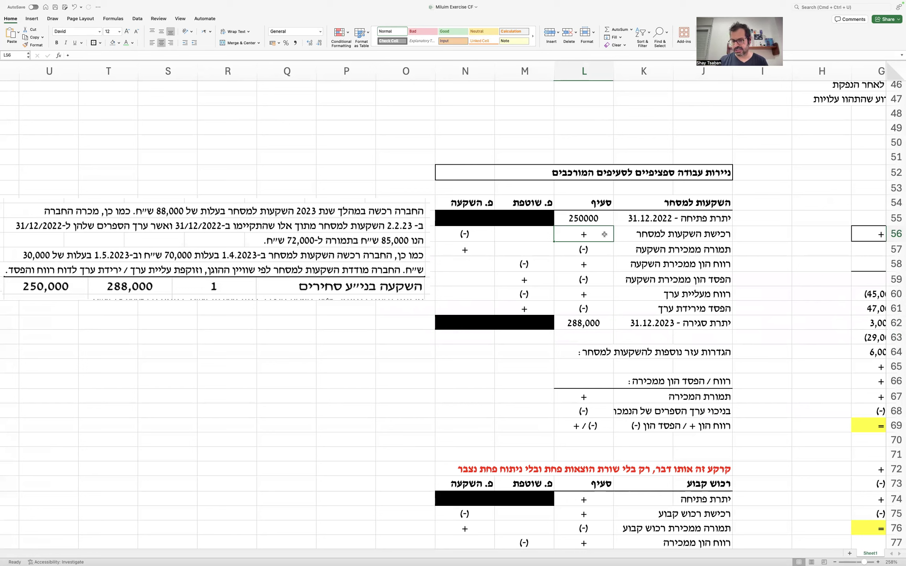
pyautogui.write('88000')
pyautogui.press('Return')
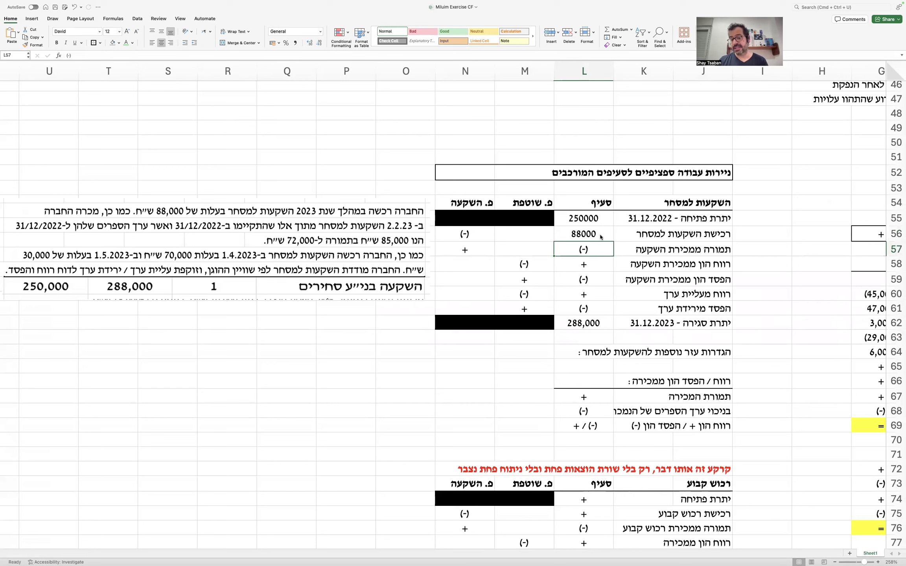
# Step: Carry the purchase to the "פ. השקעה" column as a negative with the formula =-L56 in N56
pyautogui.click(470, 234)
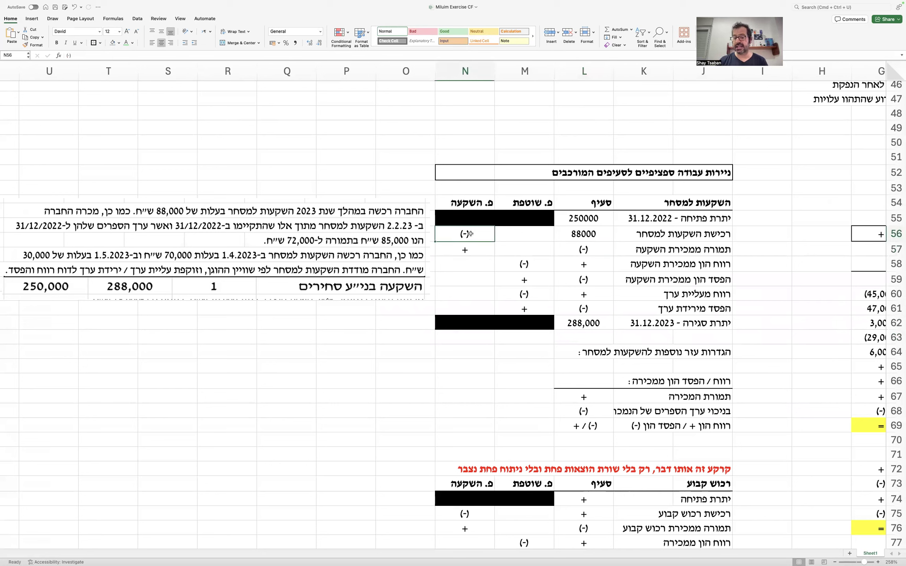
pyautogui.write('=-')
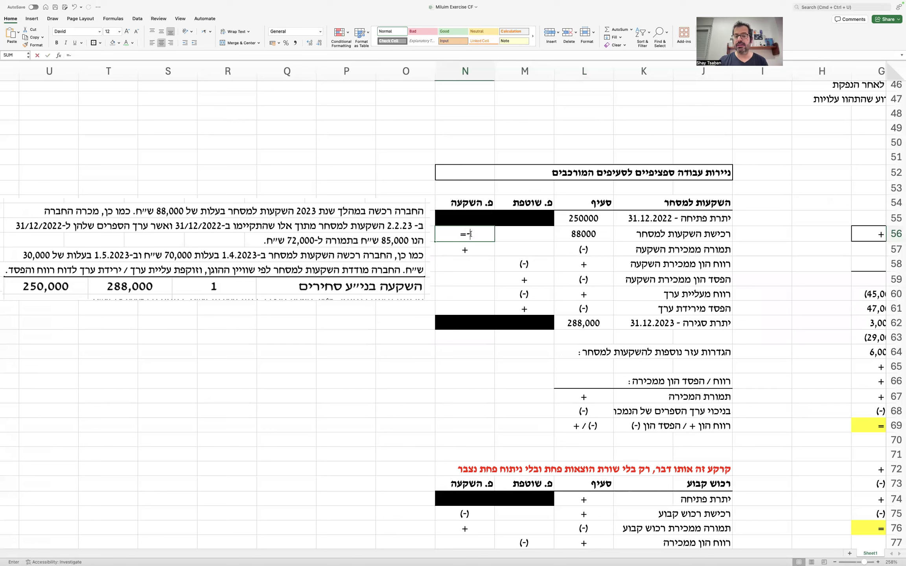
pyautogui.press('Left')
pyautogui.press('Left')
pyautogui.press('Return')
pyautogui.click(483, 231)
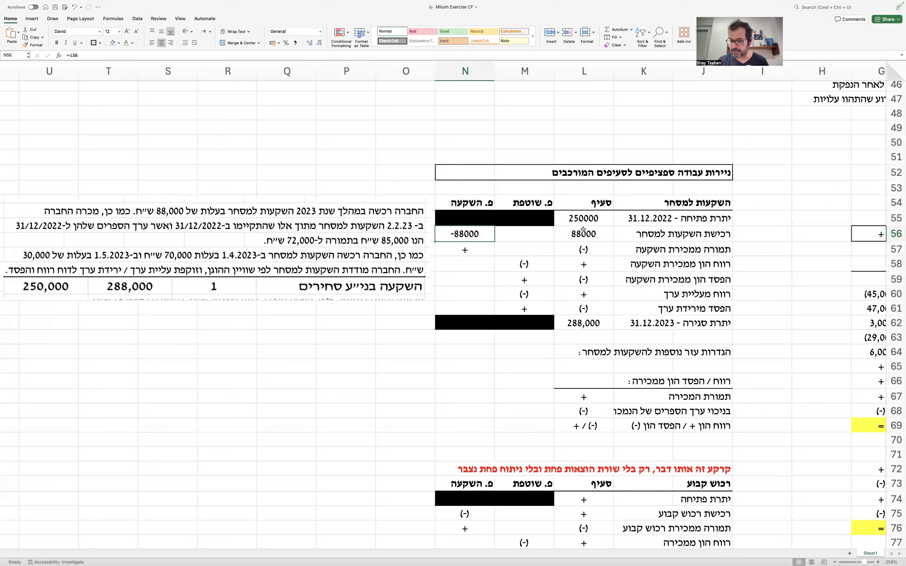
pyautogui.moveTo(708, 238); pyautogui.dragTo(599, 236)
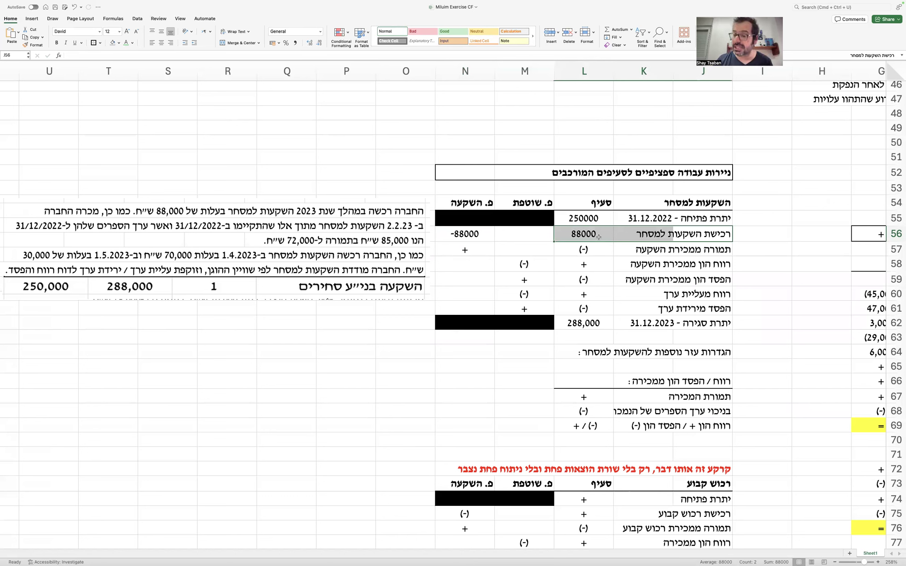
# Step: Format L55:N62 as Number with no decimals, a thousands separator and negatives in black parentheses
pyautogui.moveTo(586, 215); pyautogui.dragTo(477, 323)
pyautogui.rightClick(477, 323)
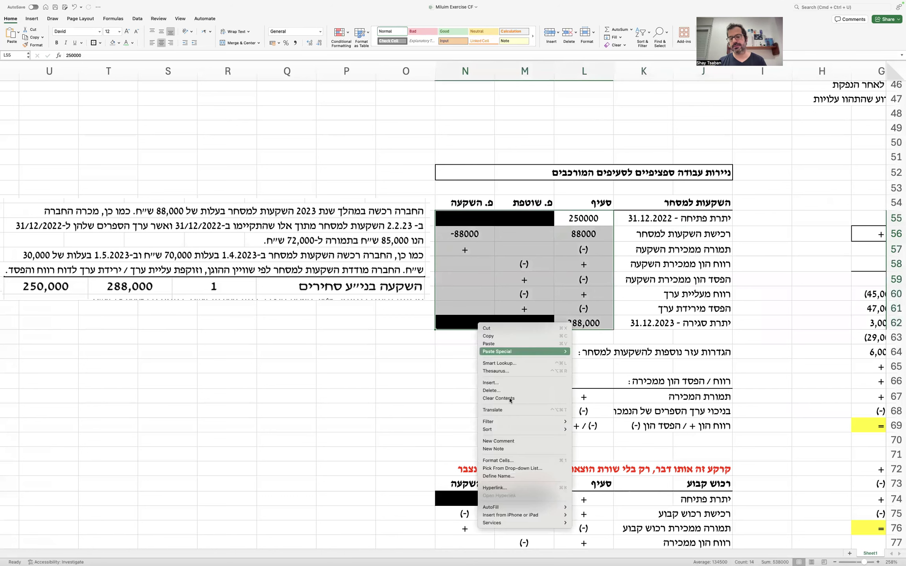
pyautogui.click(504, 460)
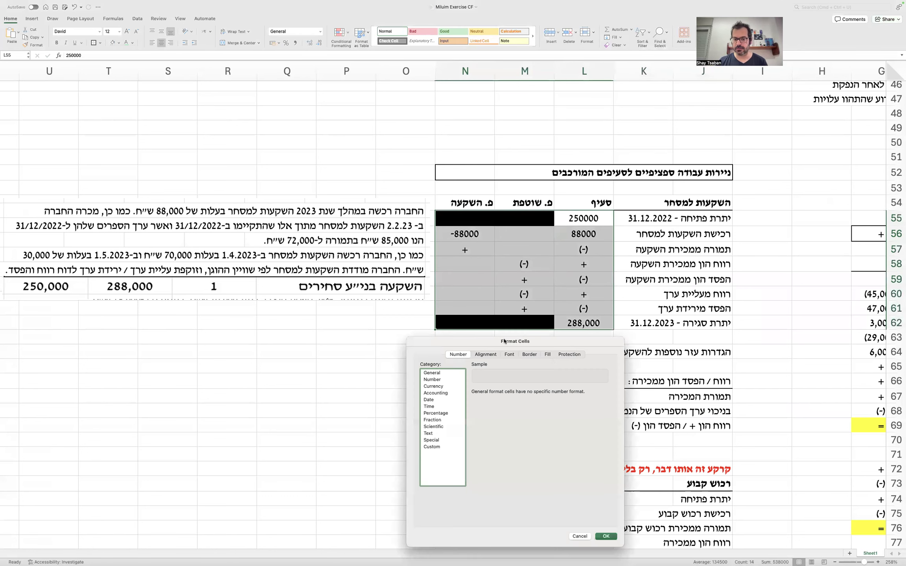
pyautogui.click(448, 379)
pyautogui.click(524, 395)
pyautogui.click(524, 394)
pyautogui.click(475, 400)
pyautogui.click(483, 436)
pyautogui.click(606, 537)
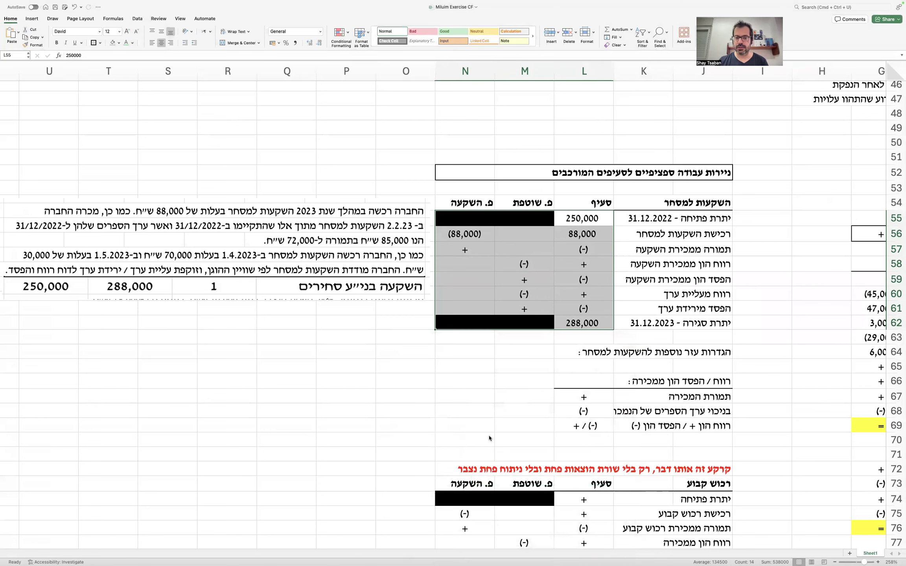
pyautogui.click(536, 332)
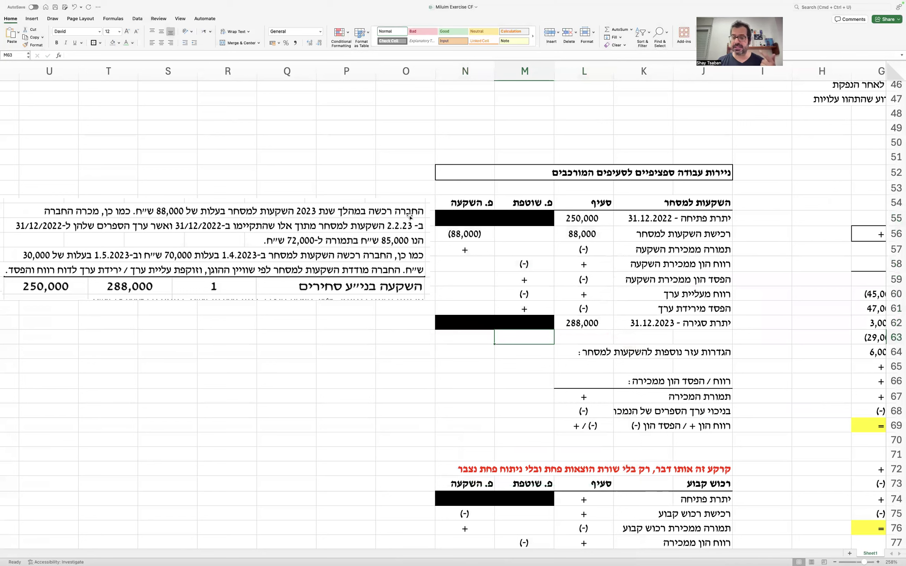
# Step: Enter 72,000 as the sale proceeds in L67 and -85000 as the sold investments' book value in L68
pyautogui.click(600, 221)
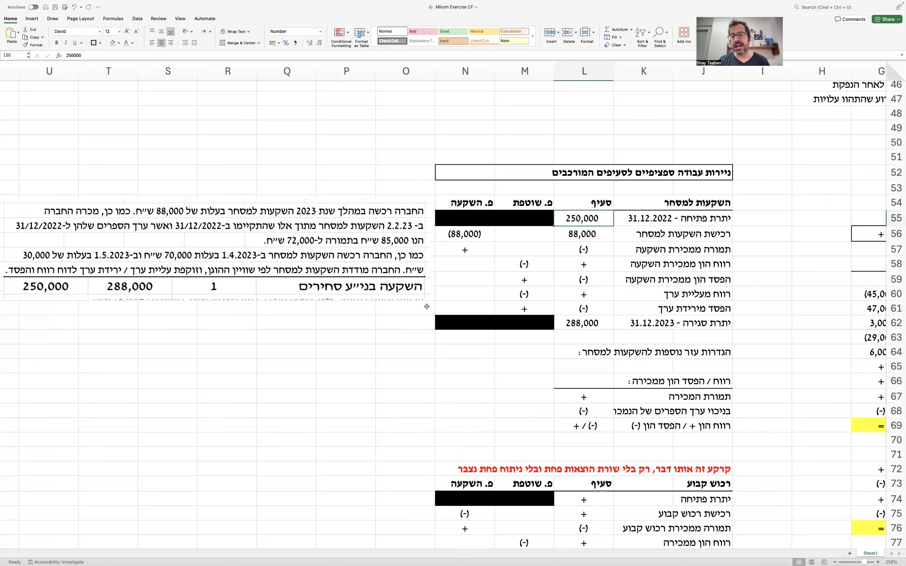
pyautogui.moveTo(706, 381)
pyautogui.mouseDown()
pyautogui.moveTo(582, 411)
pyautogui.moveTo(572, 426)
pyautogui.mouseUp()
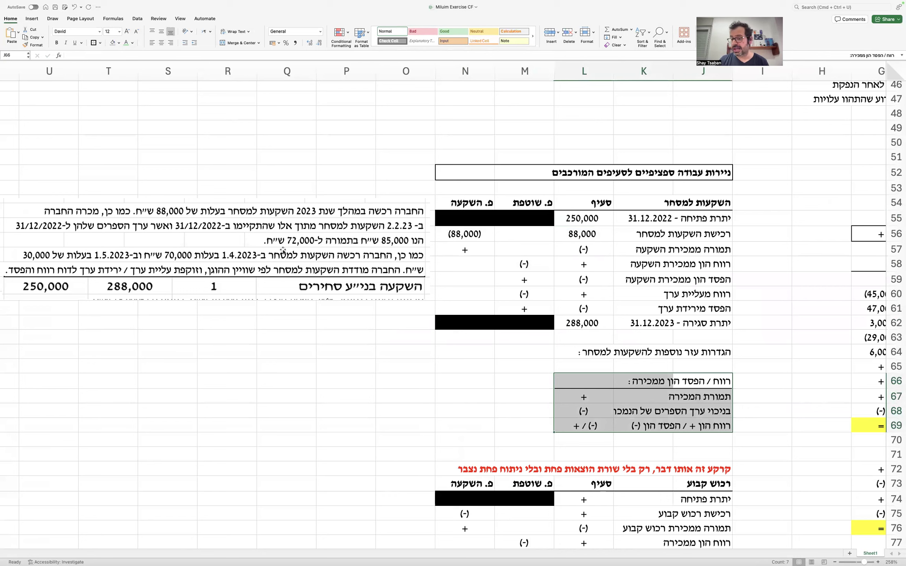
pyautogui.click(581, 400)
pyautogui.write('72,000')
pyautogui.press('Return')
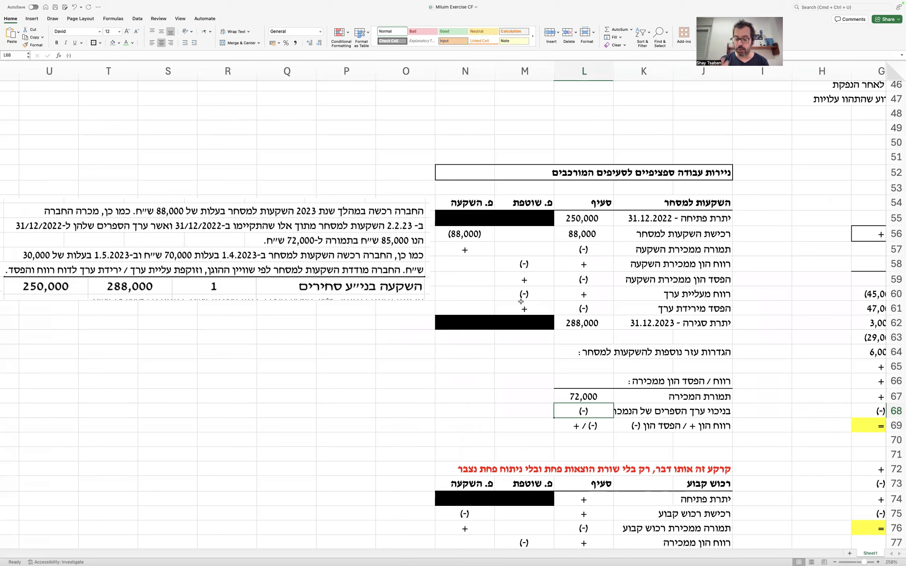
pyautogui.write('-8')
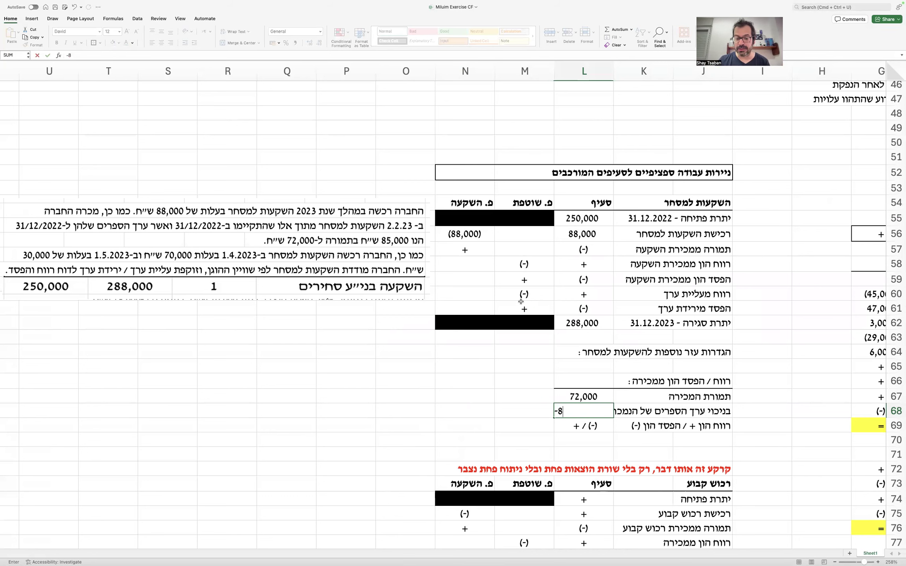
pyautogui.write('5000')
pyautogui.press('Return')
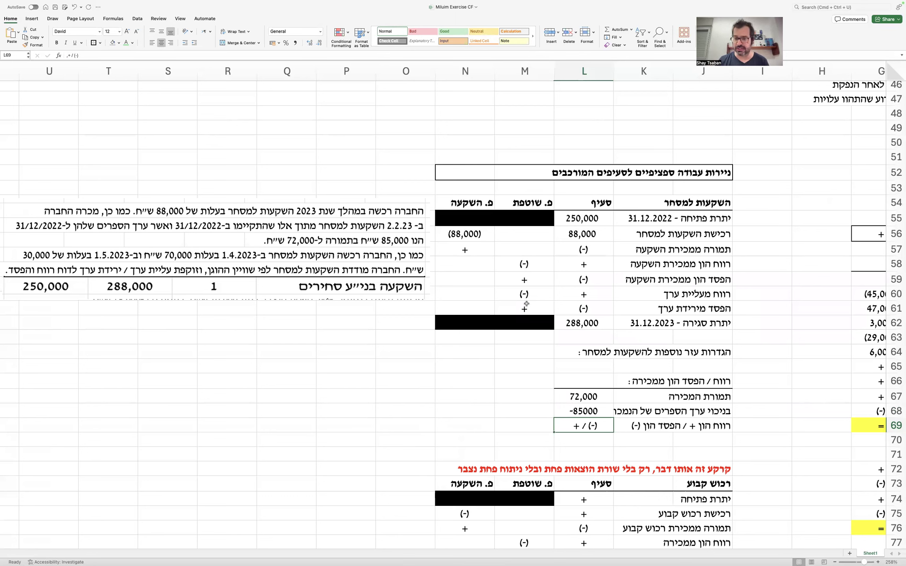
# Step: Calculate the capital gain or loss on the sale in L69 with the formula =L67+L68
pyautogui.write('=')
pyautogui.press('Up')
pyautogui.press('Up')
pyautogui.write('+')
pyautogui.press('Up')
pyautogui.press('Return')
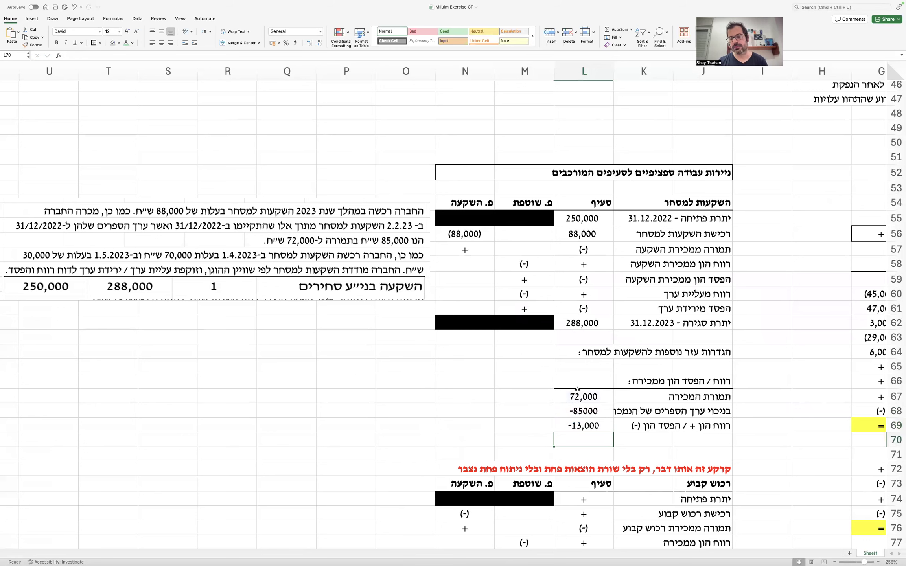
# Step: Write the explanatory calculation text "72,000 - 85,000 =" in N69, beside the capital gain or loss row
pyautogui.click(448, 424)
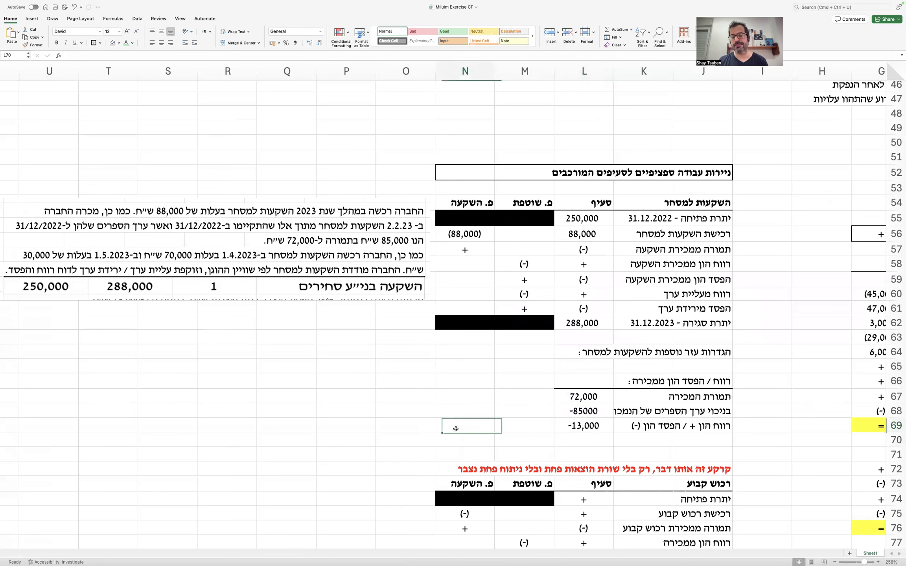
pyautogui.write('72,000 - 854')
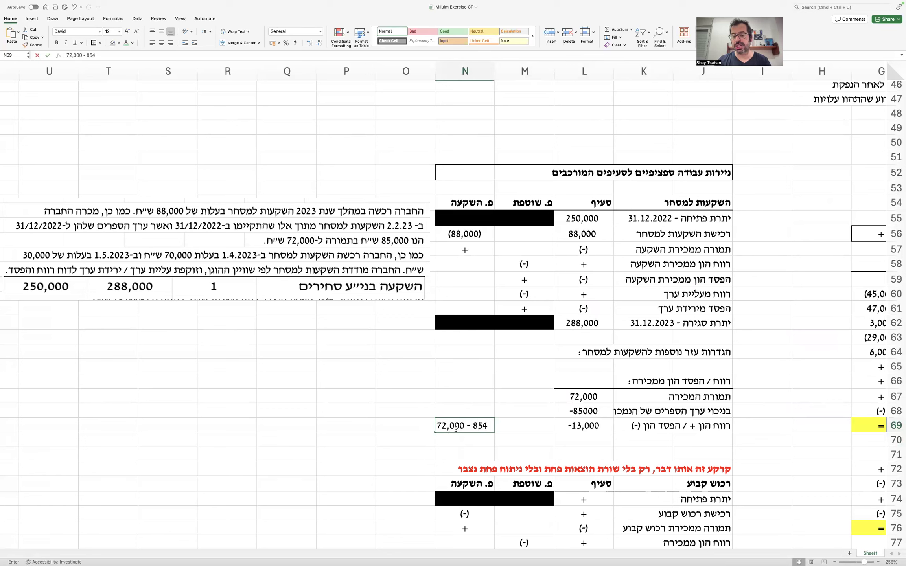
pyautogui.press('BackSpace')
pyautogui.write(',000 =')
pyautogui.press('Return')
# Step: Format L67:L69 as Number with no decimals, a thousands separator and negatives in black parentheses
pyautogui.moveTo(583, 396); pyautogui.dragTo(582, 426)
pyautogui.rightClick(583, 426)
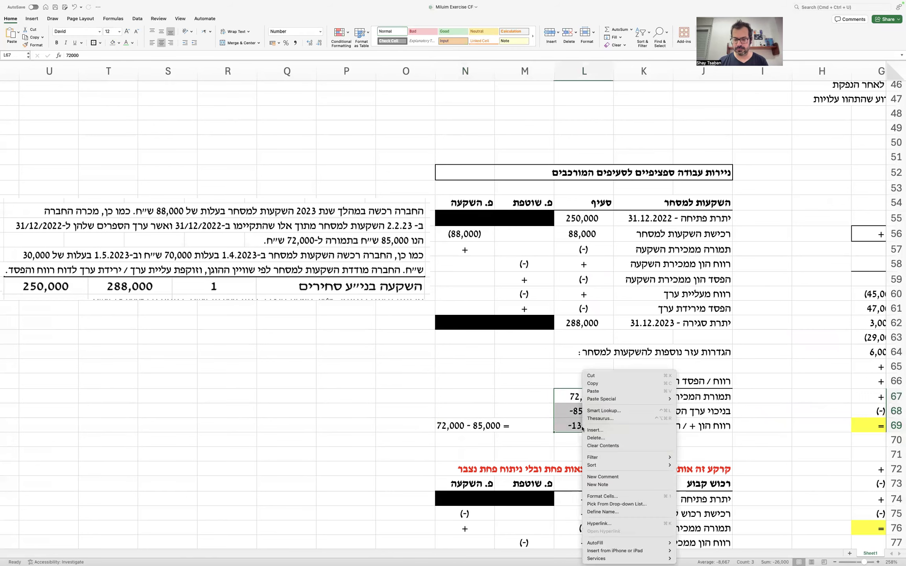
pyautogui.click(624, 496)
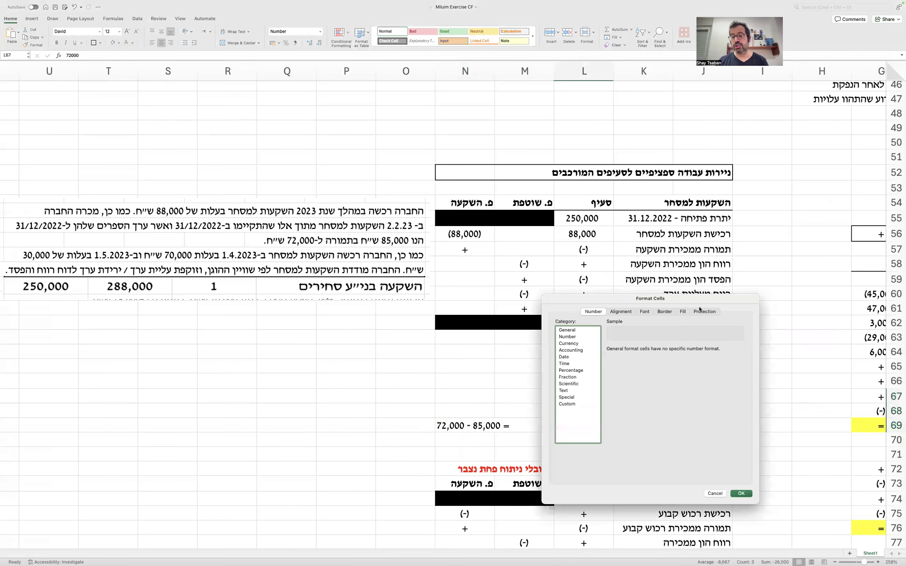
pyautogui.moveTo(704, 302); pyautogui.dragTo(277, 346)
pyautogui.click(165, 380)
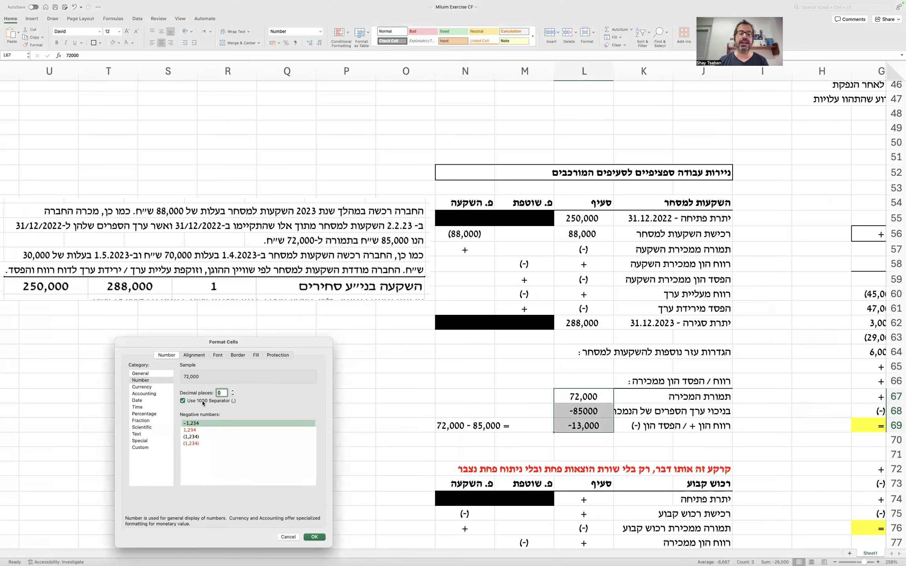
pyautogui.click(205, 439)
pyautogui.press('Return')
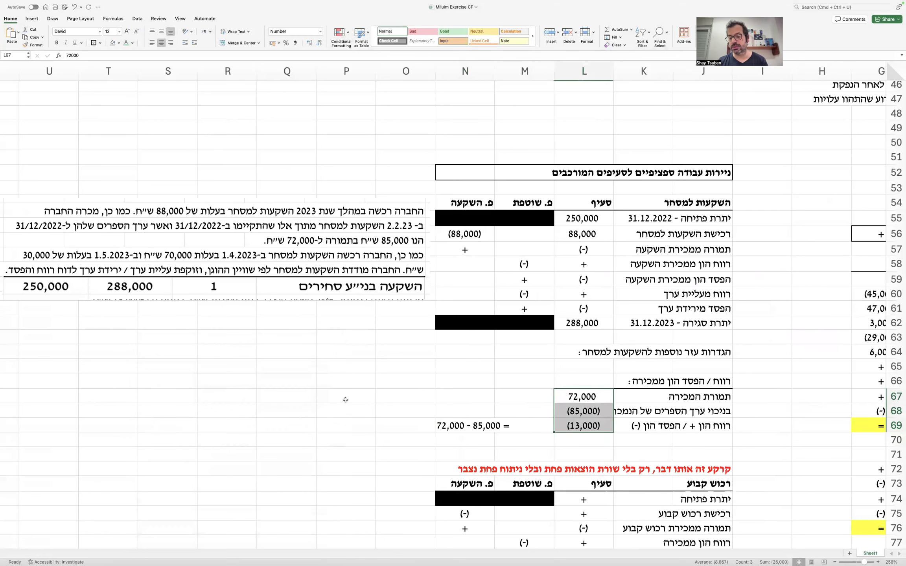
pyautogui.click(405, 380)
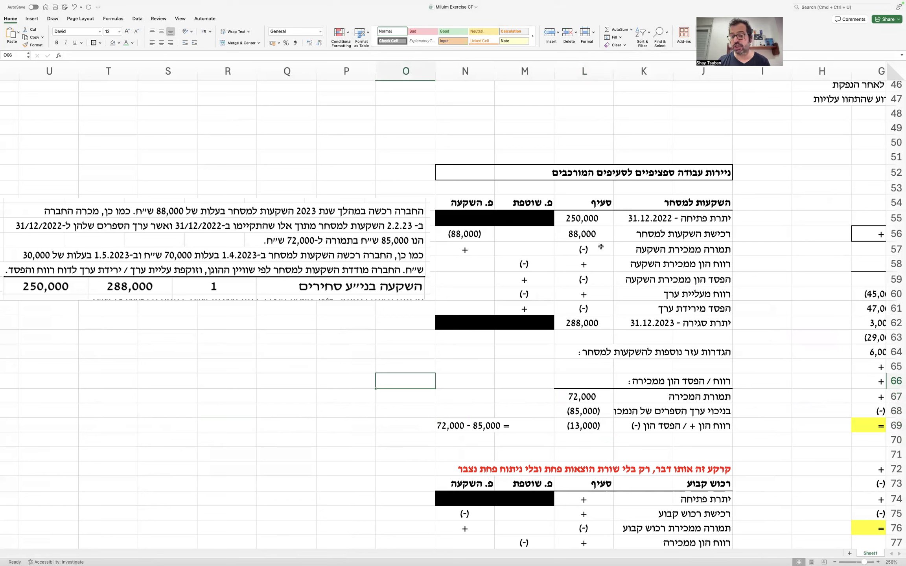
pyautogui.click(384, 348)
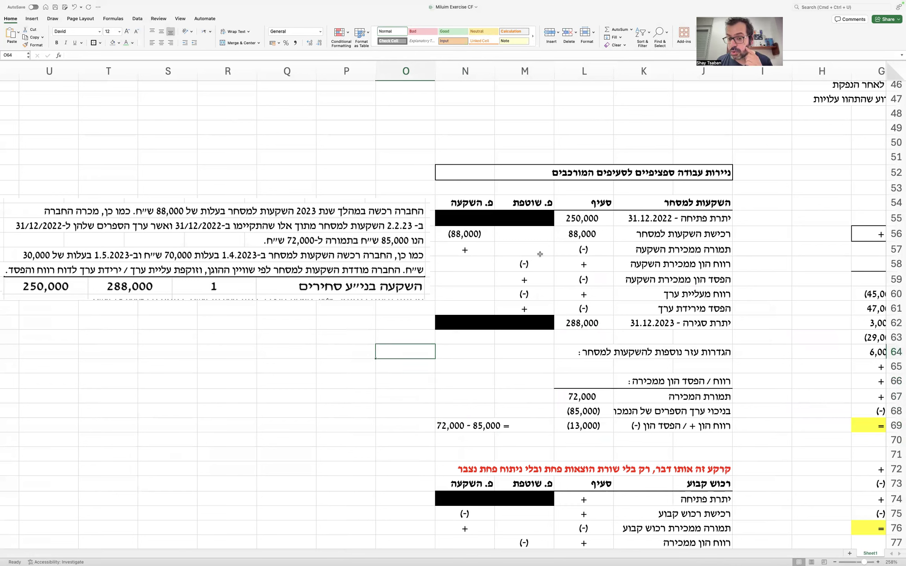
pyautogui.click(573, 219)
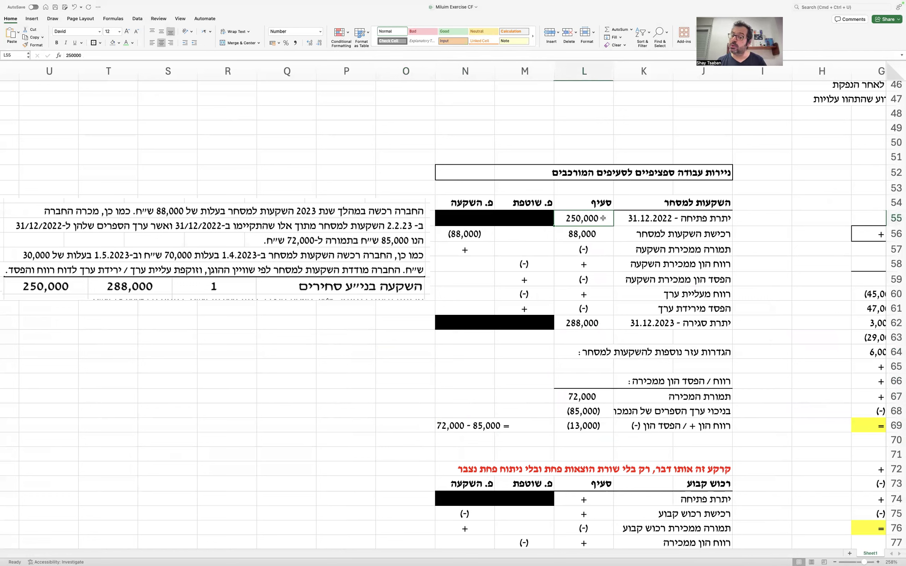
pyautogui.click(593, 410)
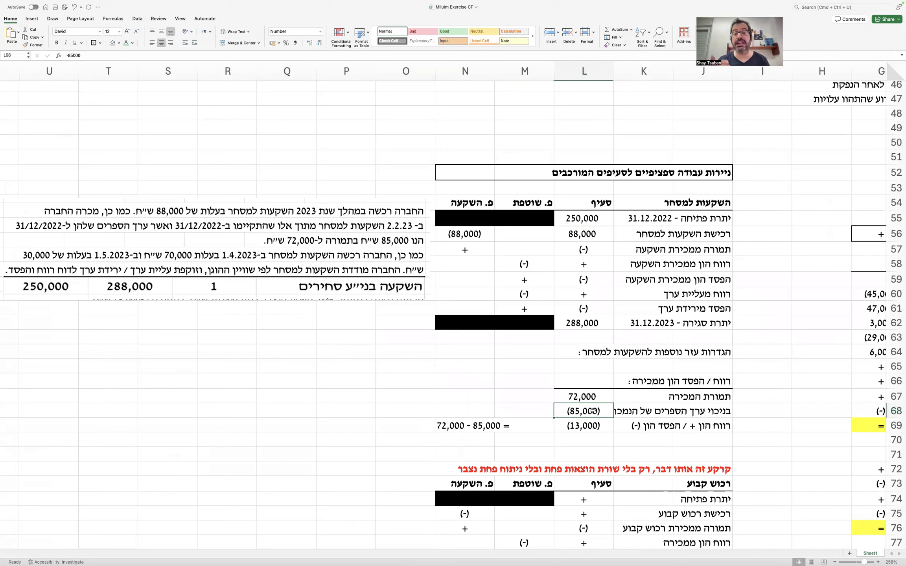
# Step: Try the formula =-50%*L55 for the sold investments' book value in L68, and undo it
pyautogui.write('=-')
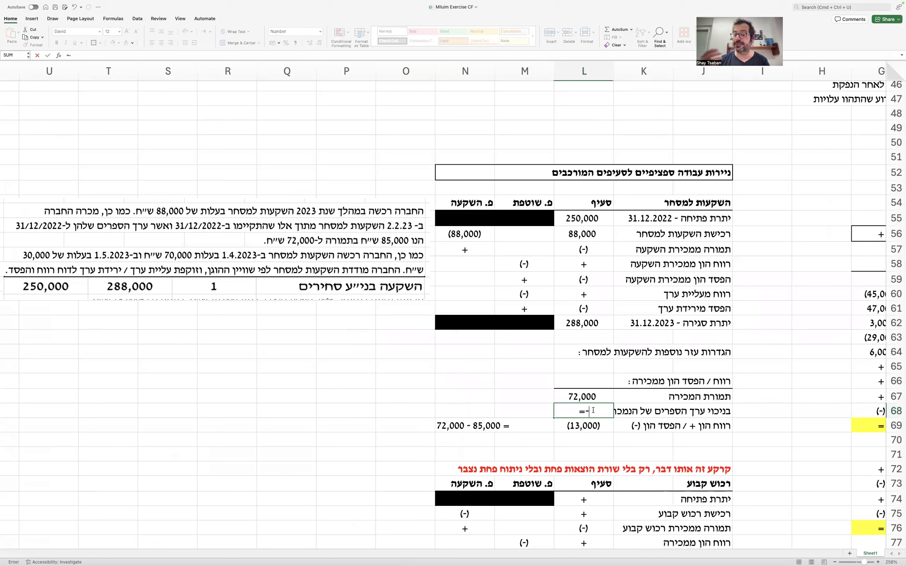
pyautogui.write('50%*')
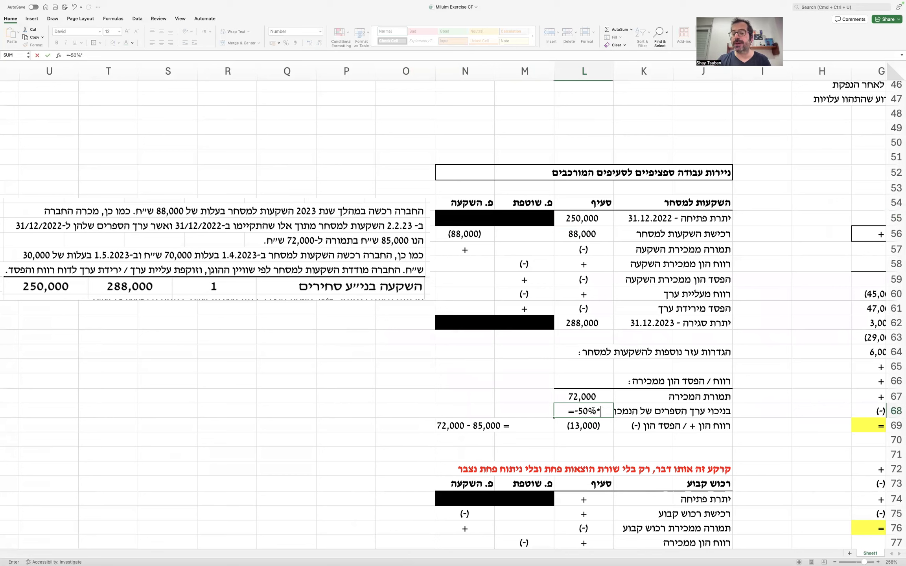
pyautogui.click(602, 219)
pyautogui.press('Return')
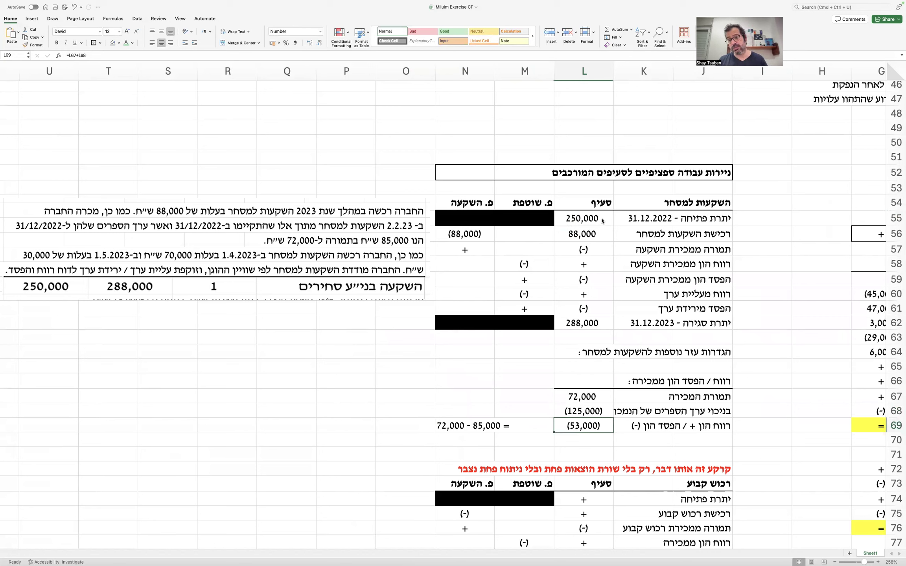
pyautogui.press('super+z')
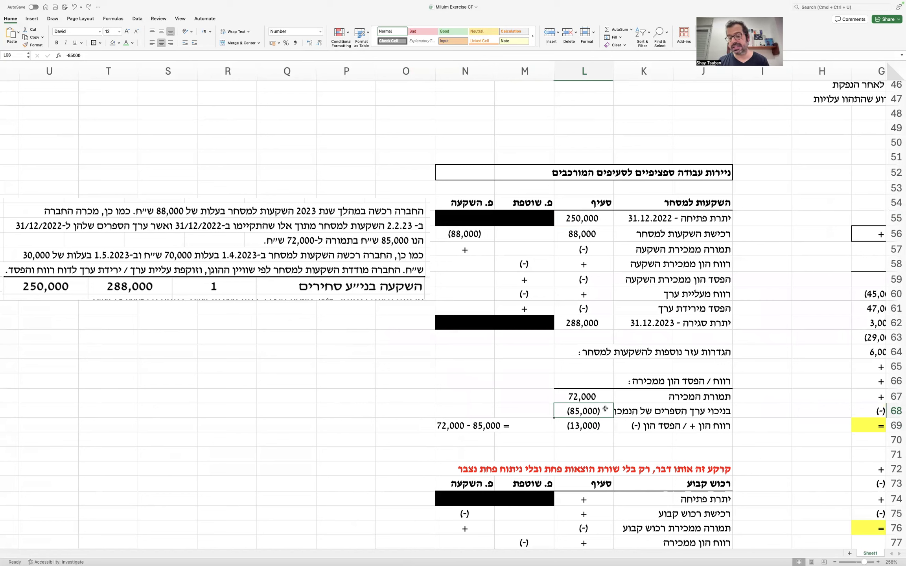
# Step: Fill in the investment sale proceeds in L57 as a deduction with the formula =-L67
pyautogui.click(596, 426)
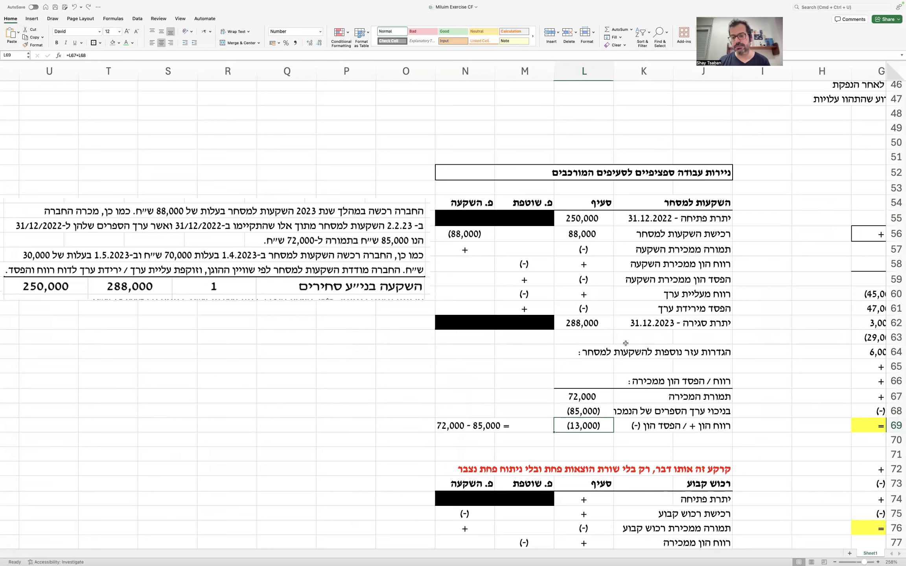
pyautogui.click(605, 250)
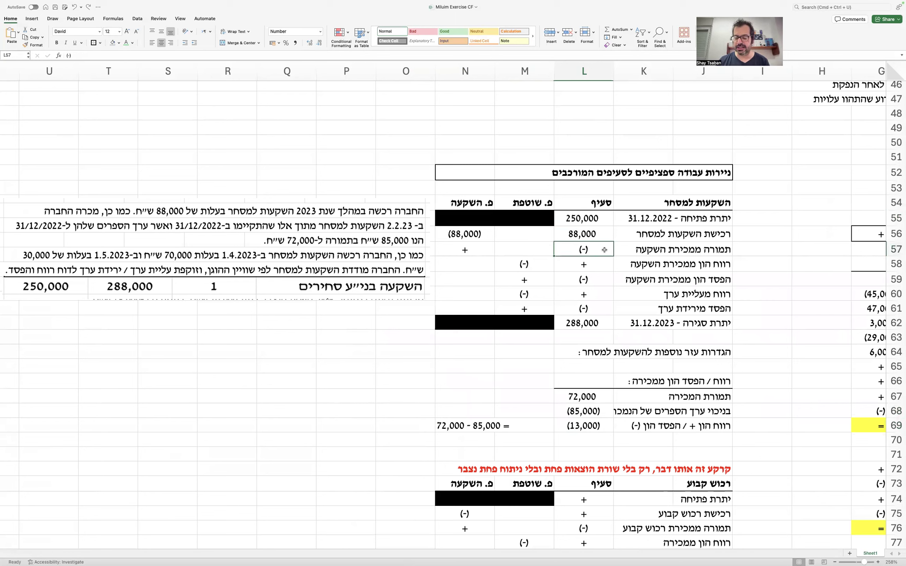
pyautogui.write('=')
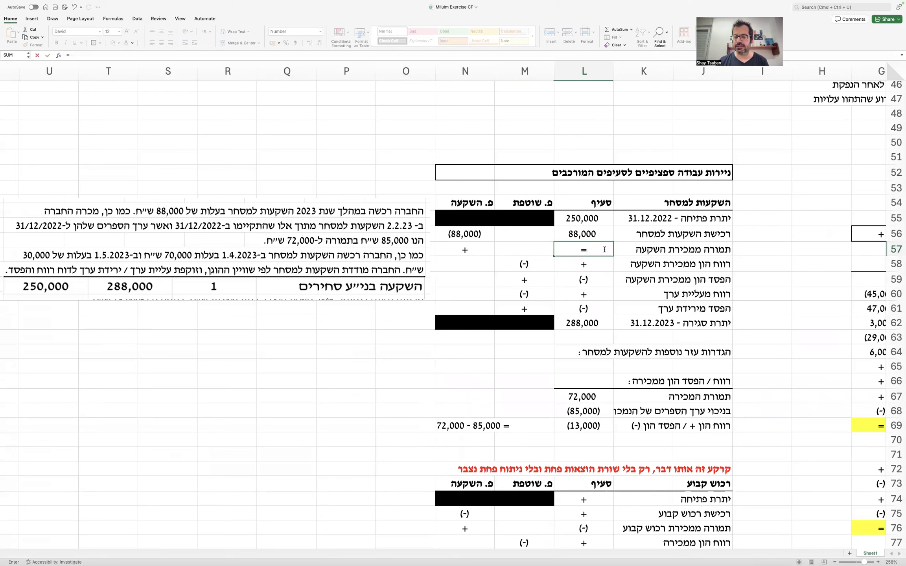
pyautogui.write('-')
pyautogui.click(605, 398)
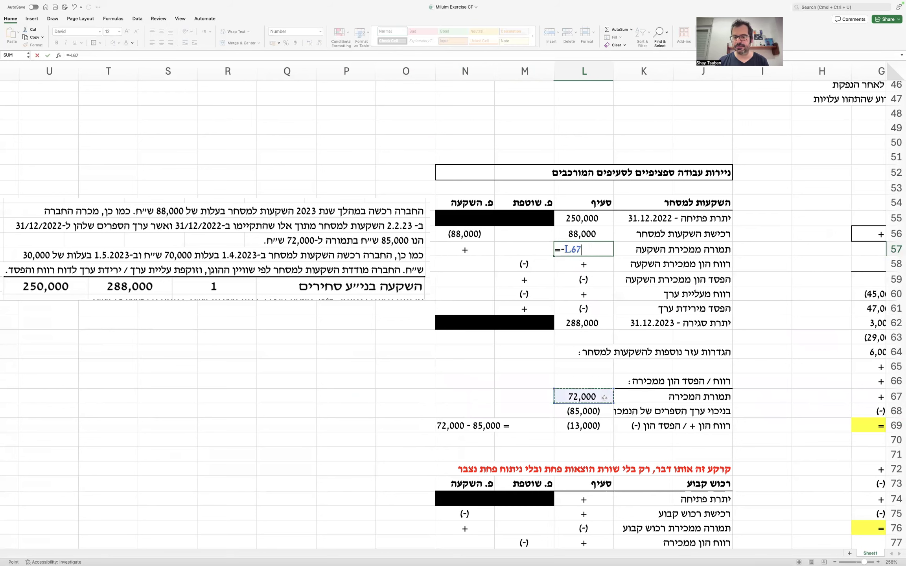
pyautogui.press('Return')
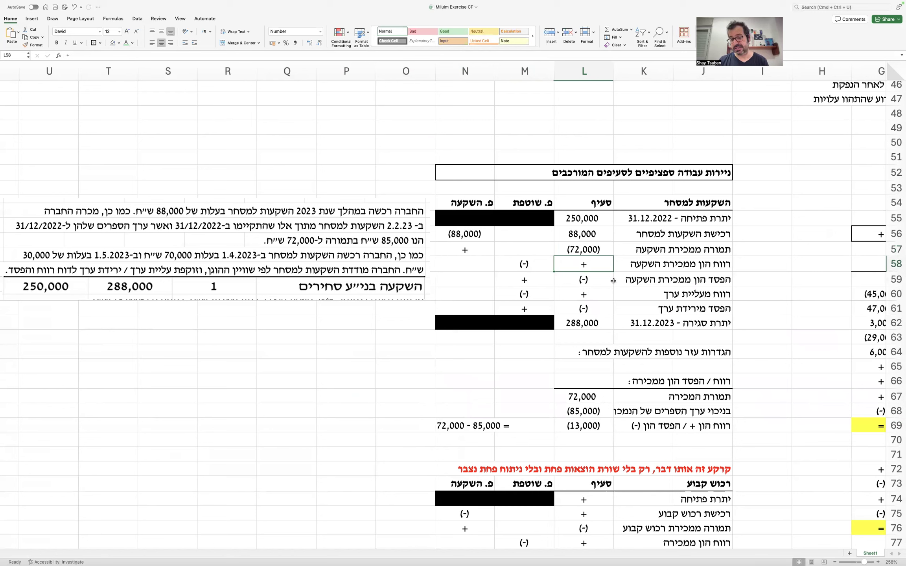
# Step: Shorten the capital gain/loss label in row 69 to "הפסד הון (-)", leaving only the capital loss wording
pyautogui.doubleClick(701, 423)
pyautogui.moveTo(680, 426); pyautogui.dragTo(778, 425)
pyautogui.press('Delete')
pyautogui.press('Delete')
pyautogui.press('Delete')
pyautogui.press('Delete')
pyautogui.press('Return')
# Step: Mark the gain on investment sale row as "לא רלוונטי" in both L58 and M58
pyautogui.click(576, 263)
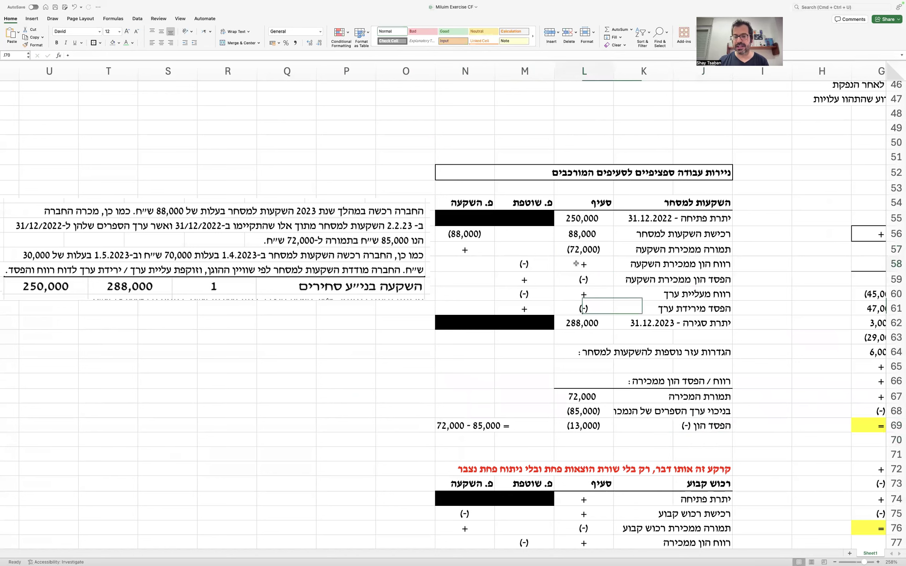
pyautogui.write('לא רלוונטי')
pyautogui.press('Tab')
pyautogui.write('לא רלוונטי')
pyautogui.press('Return')
# Step: Link the loss on investment sale in L59 to the calculated capital loss with =L69
pyautogui.write('=')
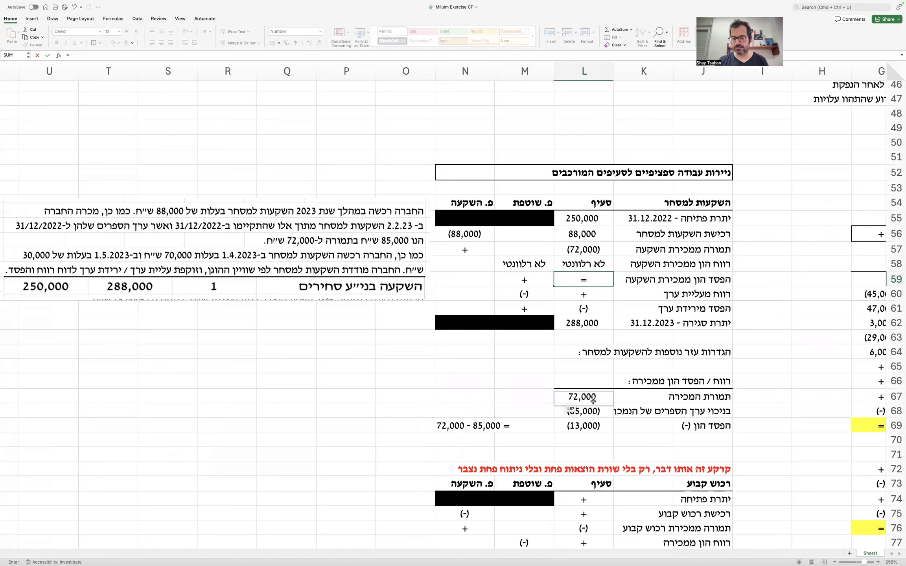
pyautogui.click(592, 427)
pyautogui.press('Return')
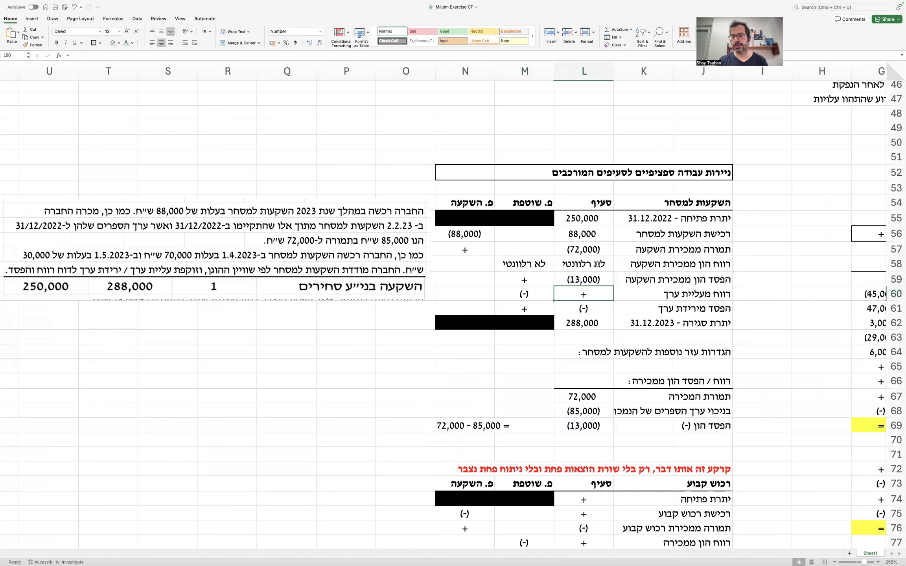
# Step: Record the sale proceeds as an investing cash inflow in N57 with the formula =-L57
pyautogui.click(598, 248)
pyautogui.moveTo(598, 245); pyautogui.dragTo(595, 277)
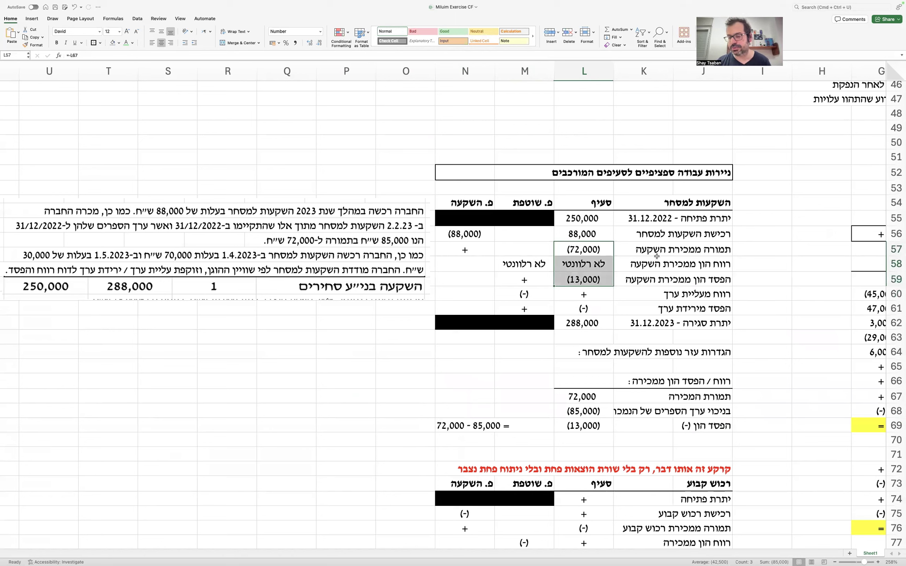
pyautogui.moveTo(696, 247); pyautogui.dragTo(584, 249)
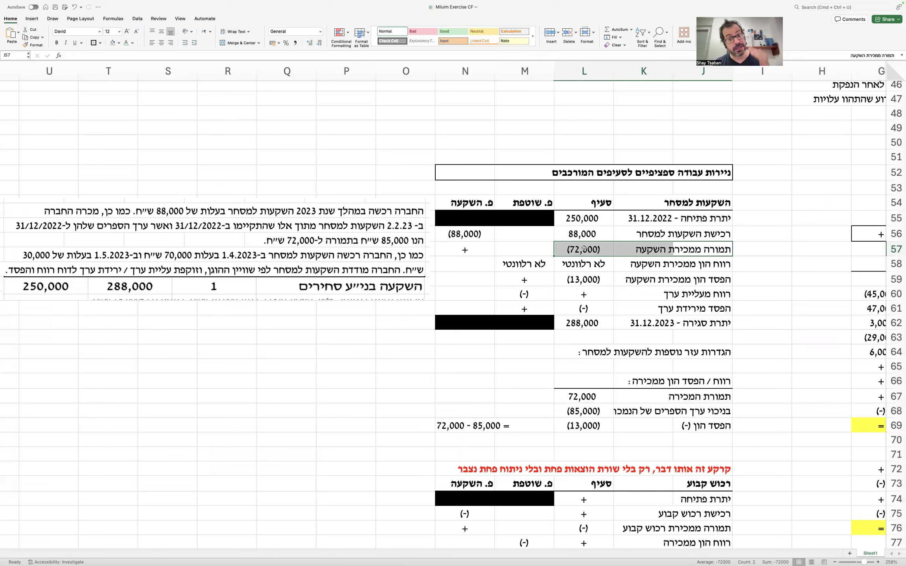
pyautogui.click(481, 244)
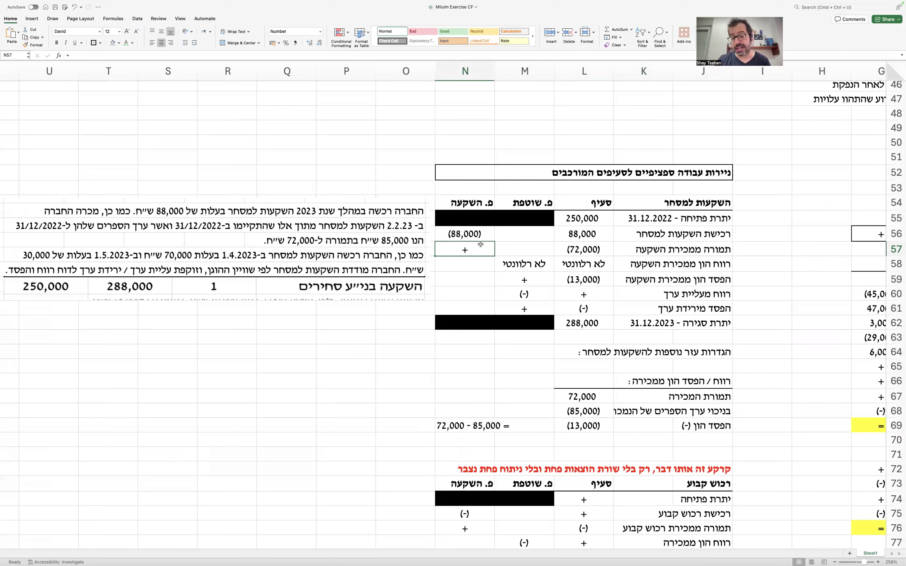
pyautogui.write('=-')
pyautogui.press('Left')
pyautogui.press('Left')
pyautogui.press('Return')
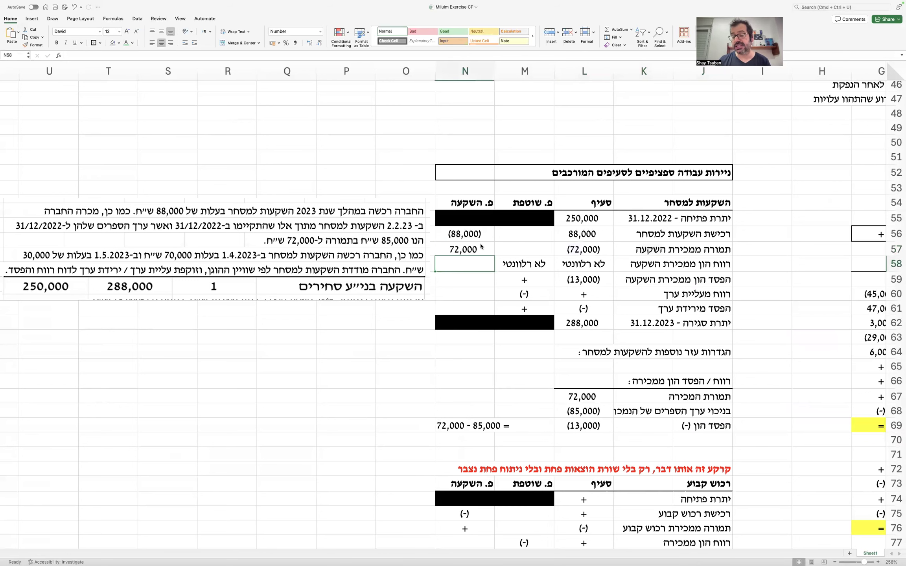
# Step: Compare the purchase and sale proceeds amounts in the item column with their investing activity entries in rows 56 and 57
pyautogui.moveTo(566, 234); pyautogui.dragTo(568, 250)
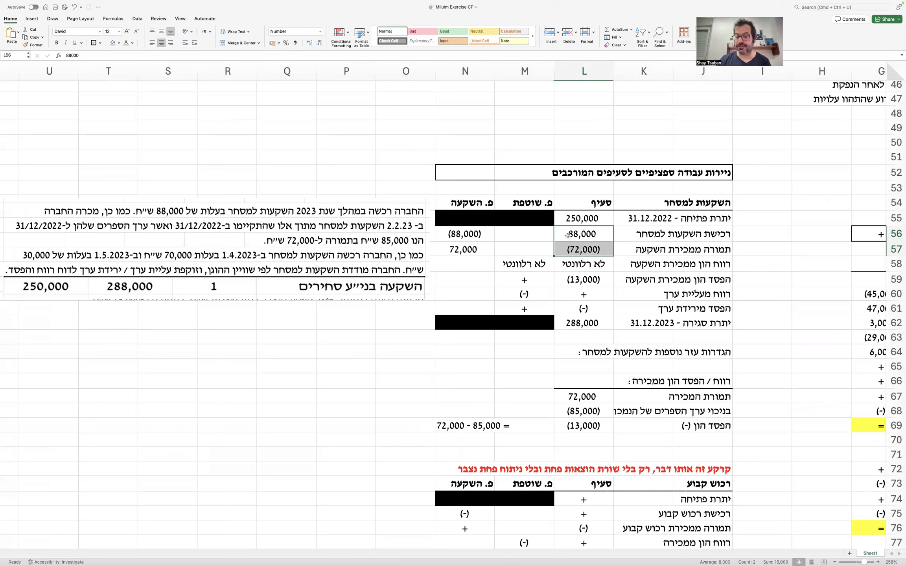
pyautogui.moveTo(567, 236); pyautogui.dragTo(451, 236)
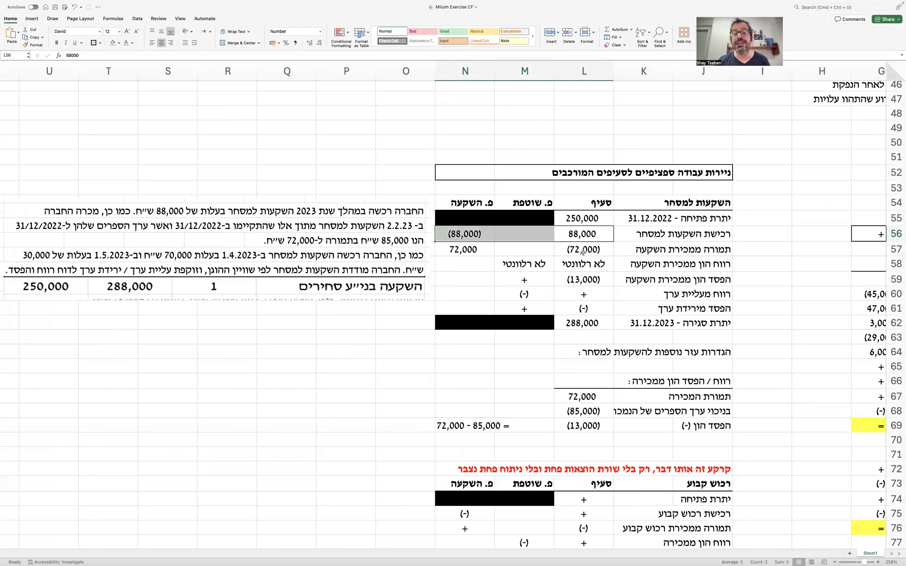
pyautogui.moveTo(582, 252); pyautogui.dragTo(461, 252)
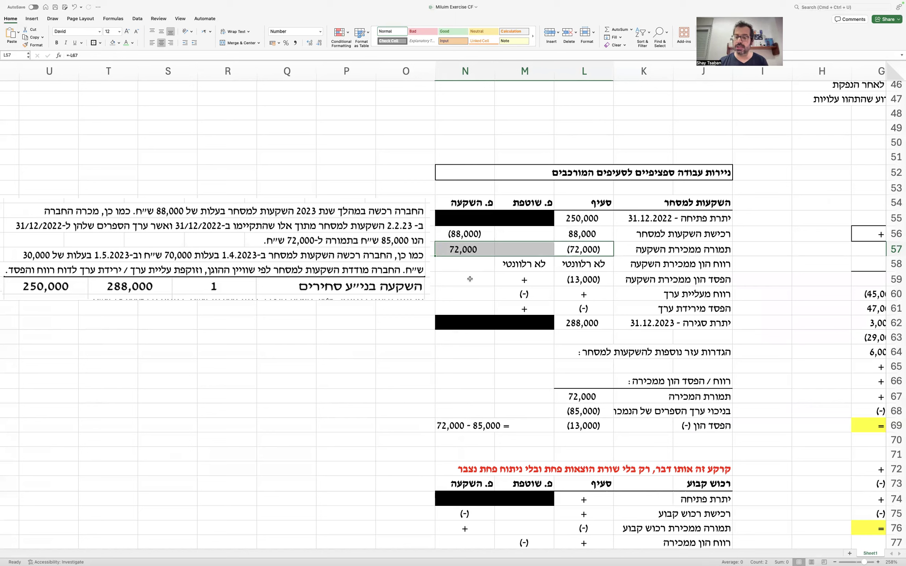
pyautogui.moveTo(592, 248); pyautogui.dragTo(589, 279)
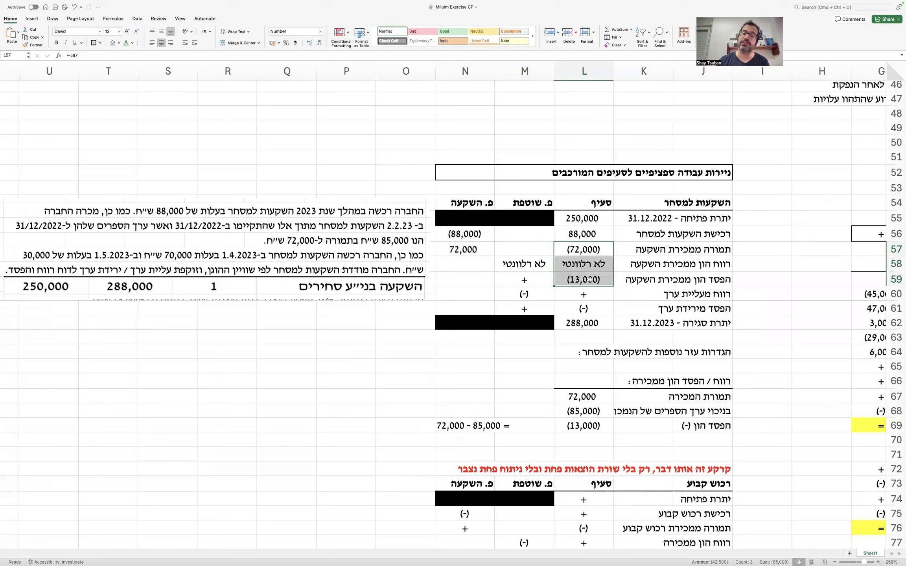
pyautogui.click(586, 252)
pyautogui.click(475, 252)
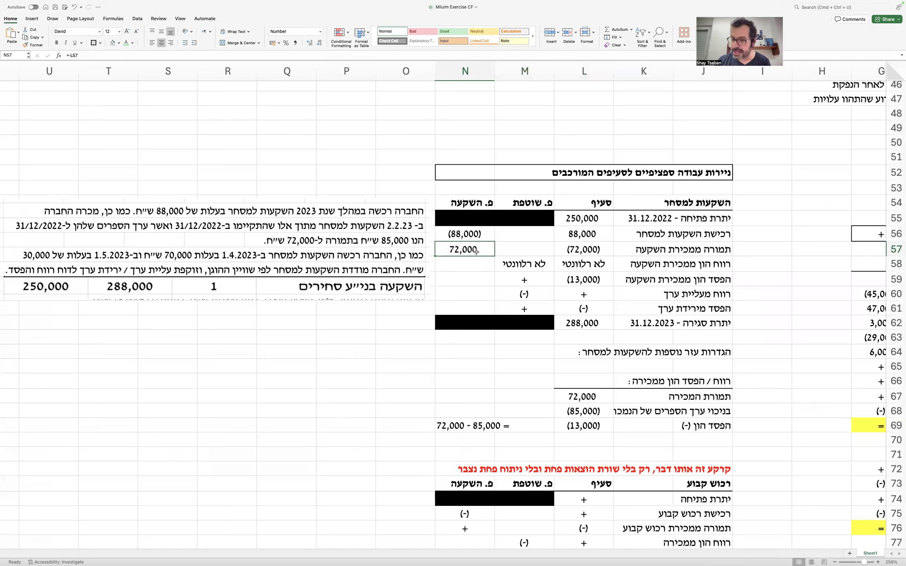
# Step: Add back the loss on investment sale under operating activities in M59 with the formula =-L59
pyautogui.click(569, 277)
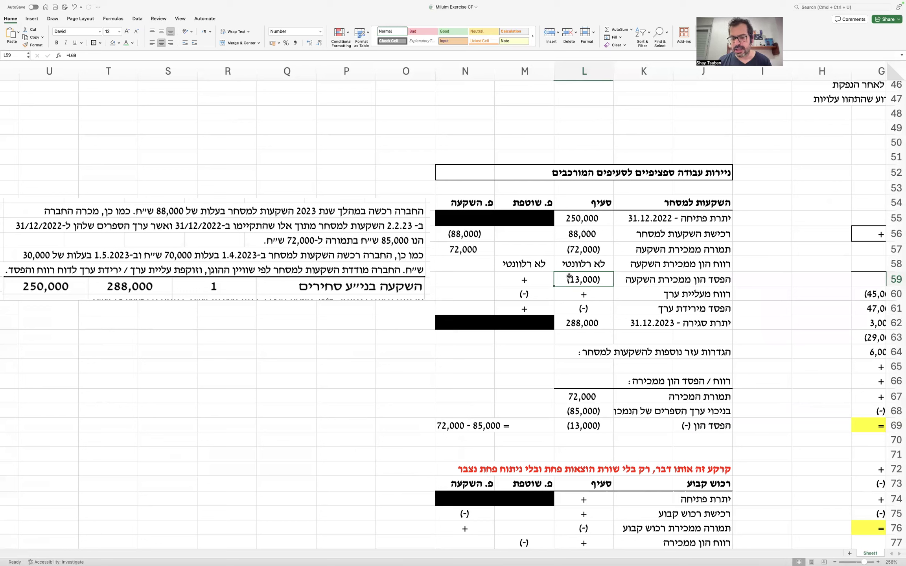
pyautogui.click(584, 428)
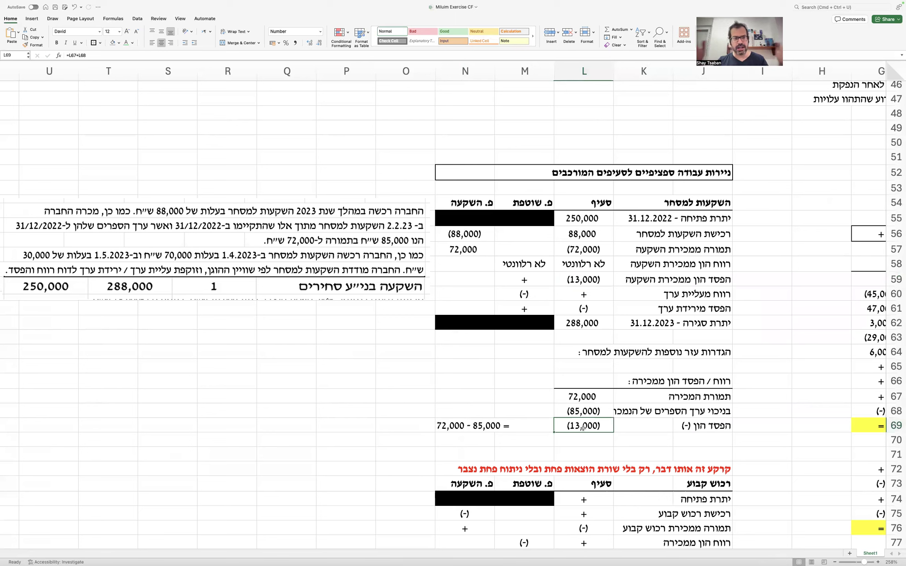
pyautogui.click(523, 278)
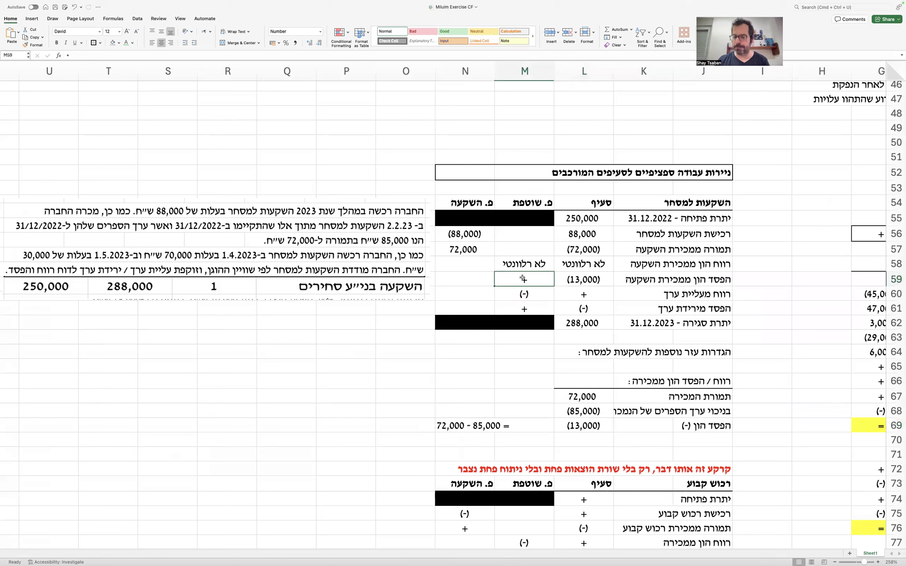
pyautogui.write('=-L59')
pyautogui.press('Return')
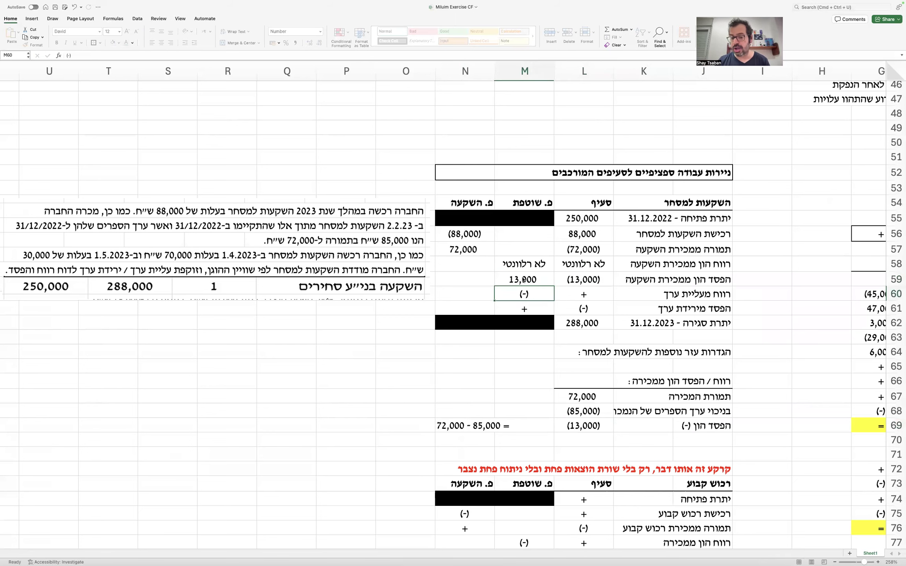
# Step: Extend the trading investment purchases in L56 to include the April and May acquisitions, using =88000+70000+30000
pyautogui.click(570, 251)
pyautogui.click(464, 249)
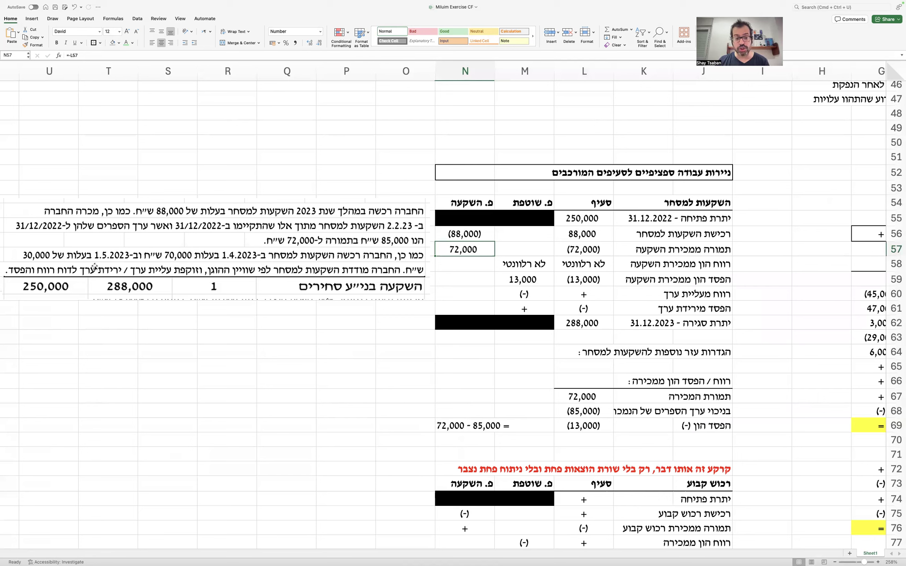
pyautogui.doubleClick(591, 233)
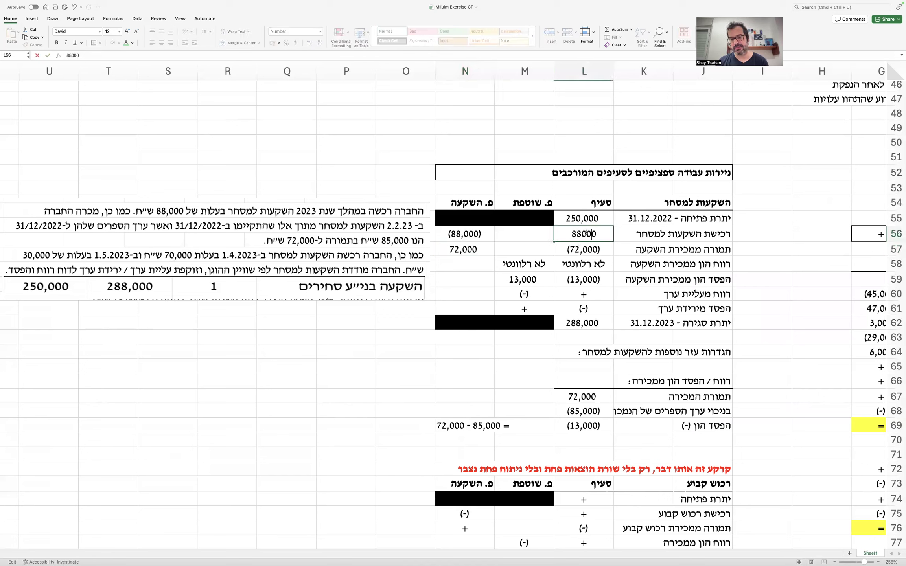
pyautogui.write('=')
pyautogui.click(605, 232)
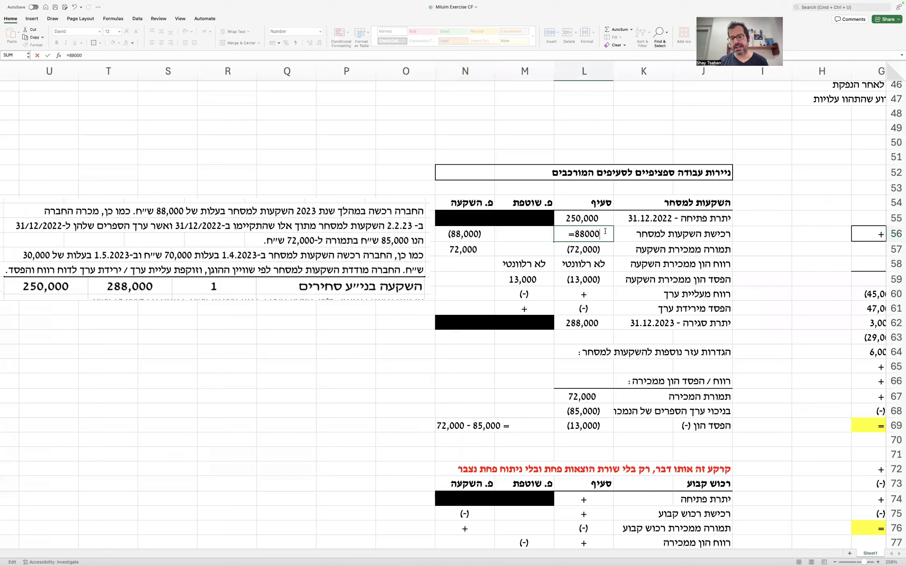
pyautogui.write('+')
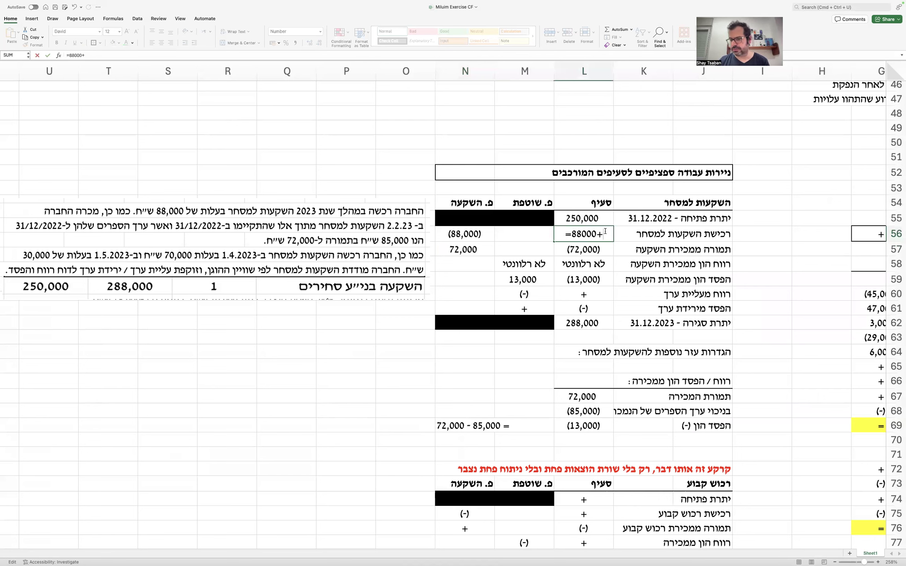
pyautogui.write('70000')
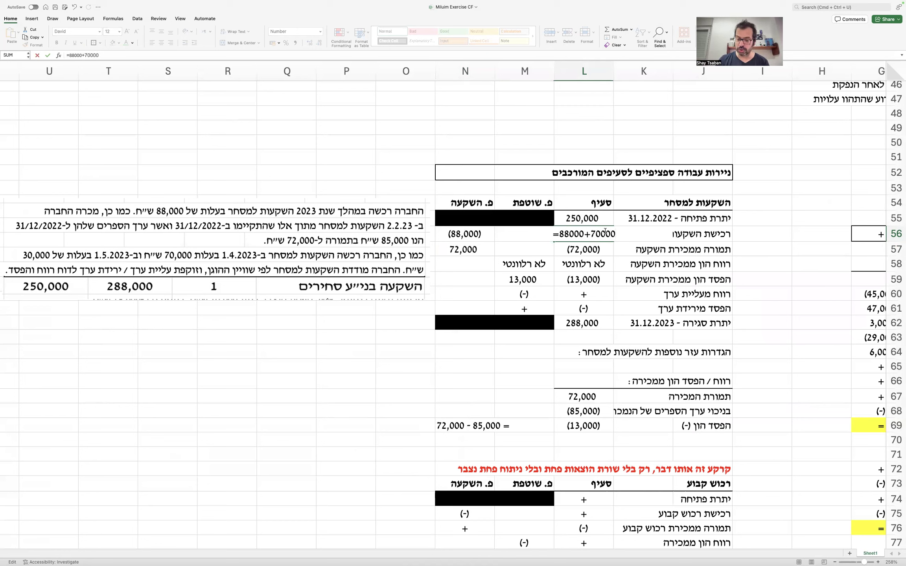
pyautogui.write('+30000')
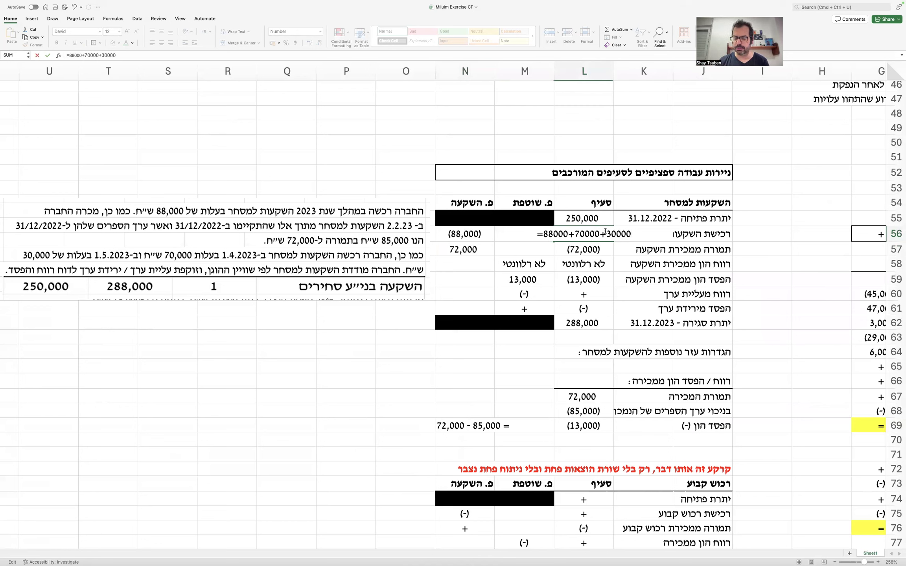
pyautogui.press('Return')
pyautogui.click(605, 234)
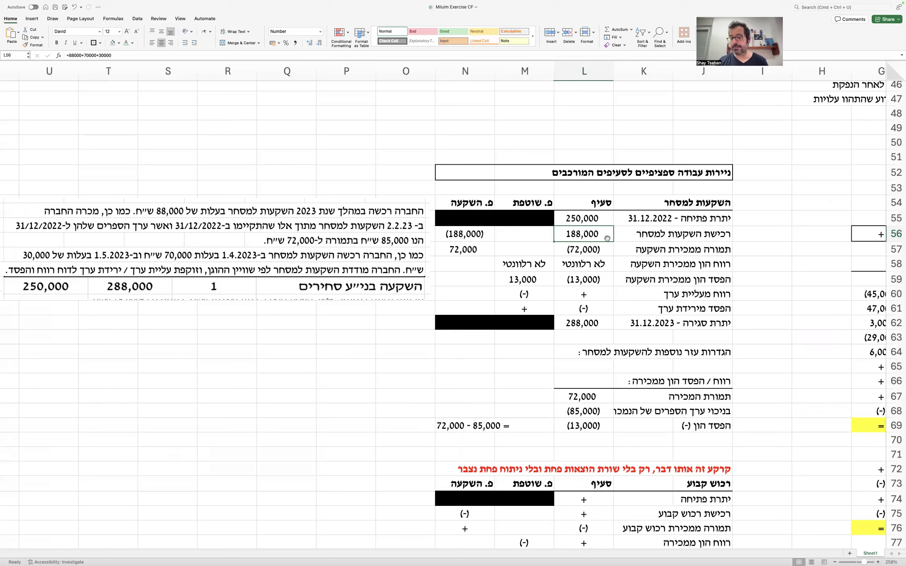
# Step: Sum the trading investment opening balance, purchases, sale proceeds and capital loss in L55:L59 and compare the total with the closing balance
pyautogui.click(603, 219)
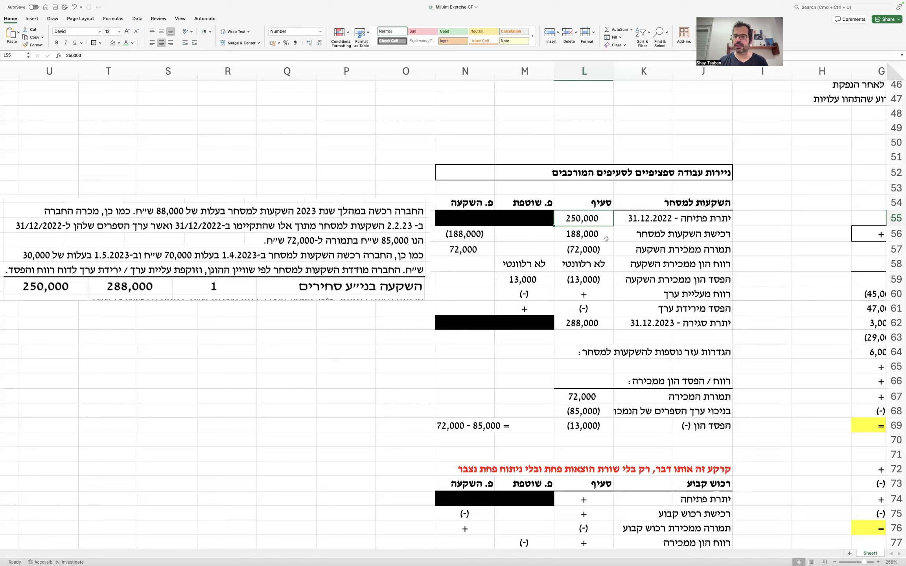
pyautogui.keyDown('super'); pyautogui.click(605, 236); pyautogui.keyUp('super')
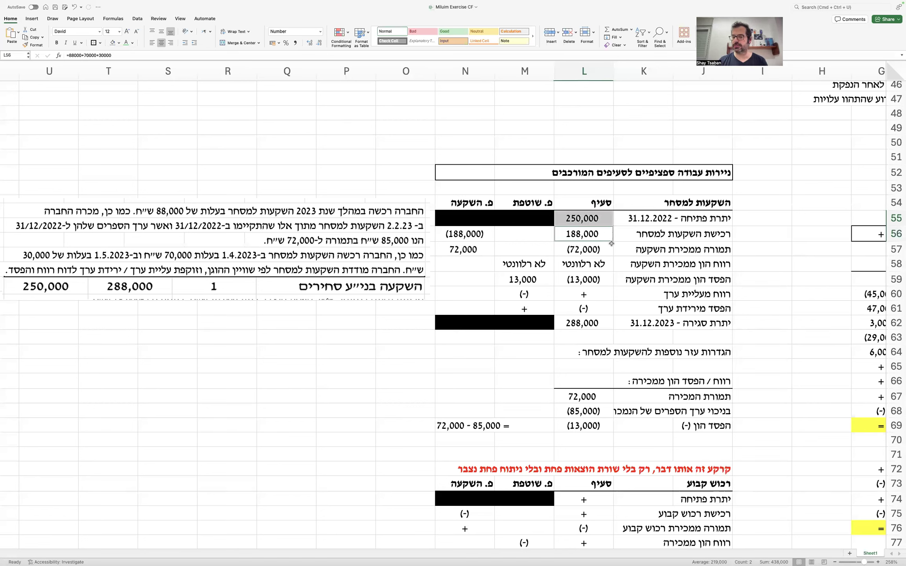
pyautogui.keyDown('super'); pyautogui.click(609, 248); pyautogui.keyUp('super')
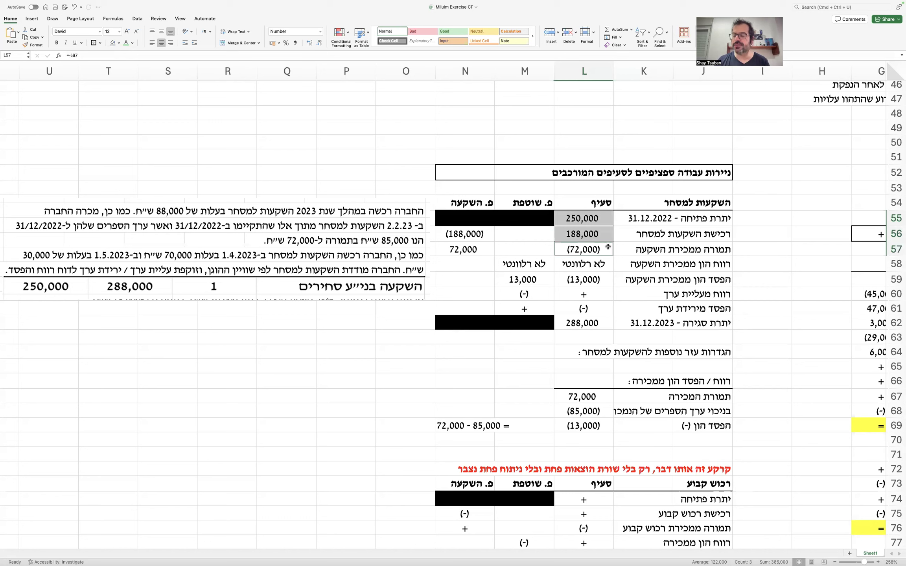
pyautogui.keyDown('super'); pyautogui.click(611, 277); pyautogui.keyUp('super')
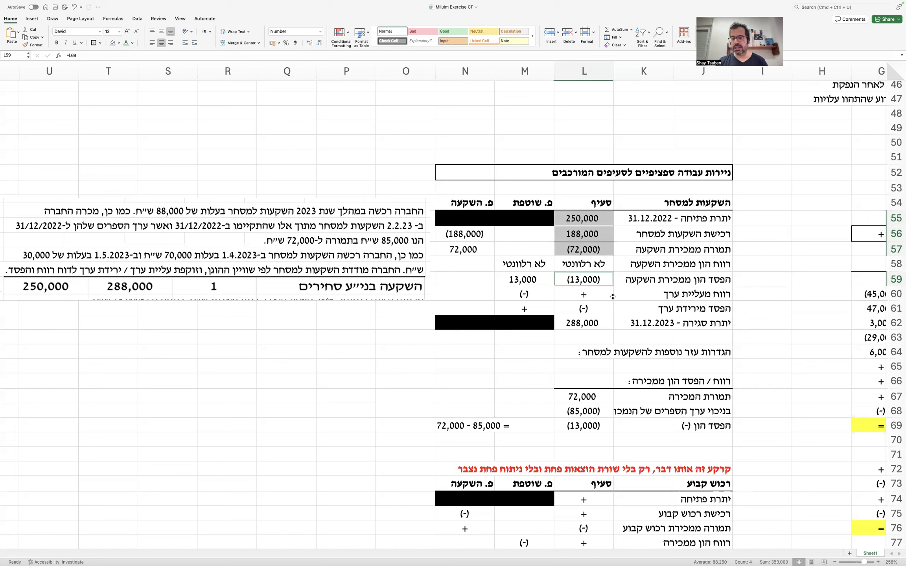
pyautogui.moveTo(588, 218); pyautogui.dragTo(587, 277)
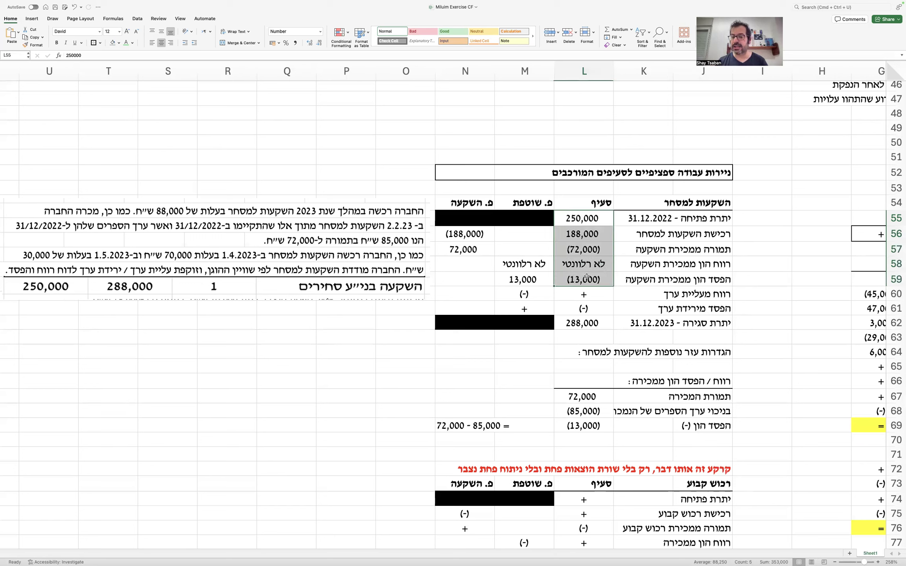
pyautogui.click(584, 324)
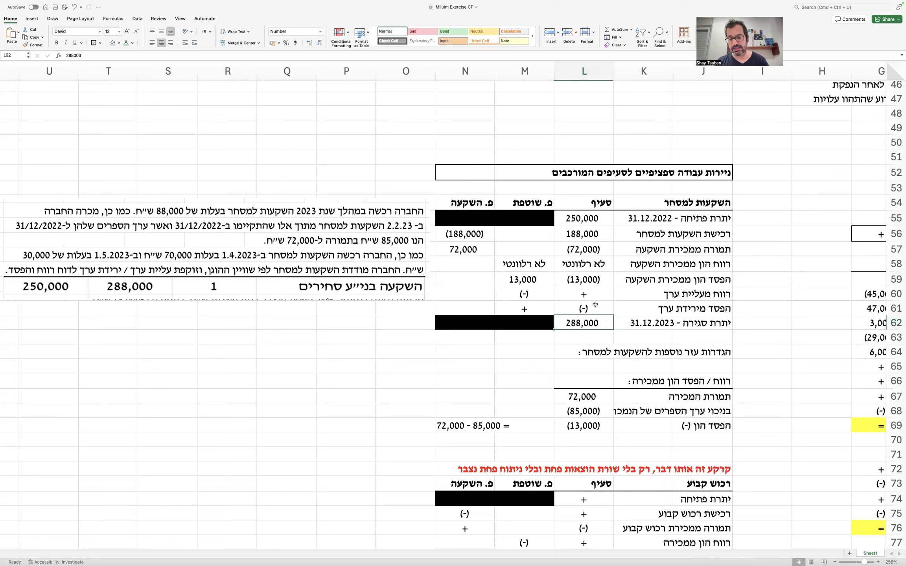
pyautogui.moveTo(601, 221); pyautogui.dragTo(598, 282)
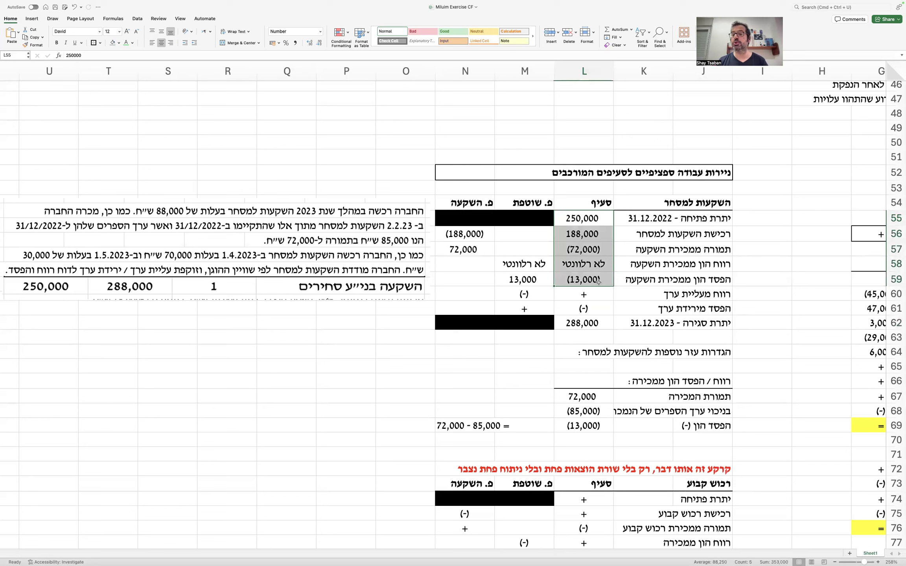
pyautogui.click(584, 323)
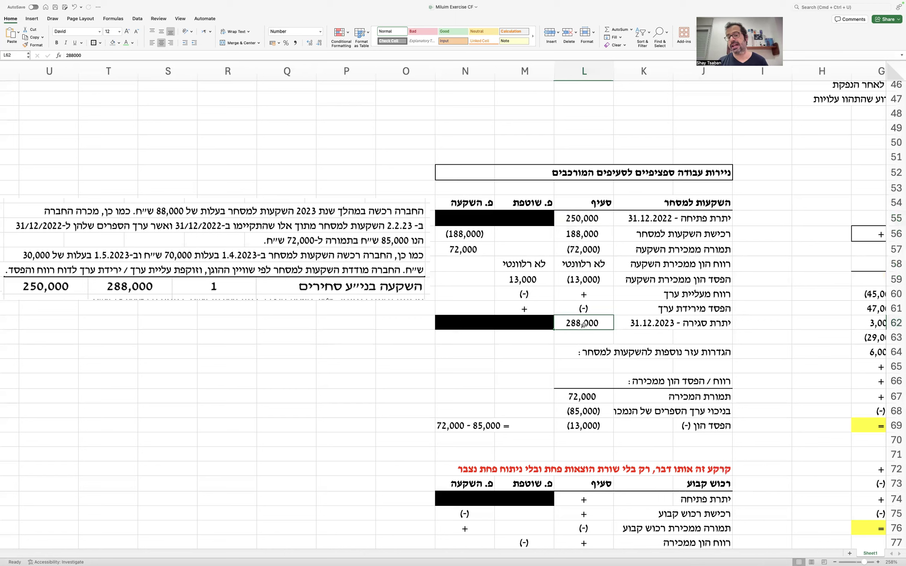
# Step: Calculate the impairment loss in L61 as the balancing amount with the formula =L62-L59-L57-L56-L55
pyautogui.click(590, 309)
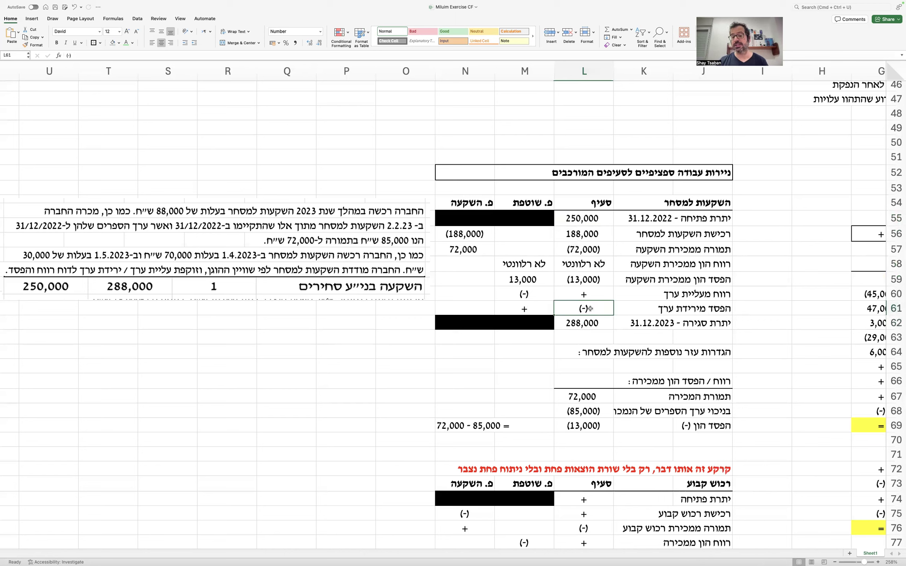
pyautogui.write('=')
pyautogui.press('Down')
pyautogui.write('-ד')
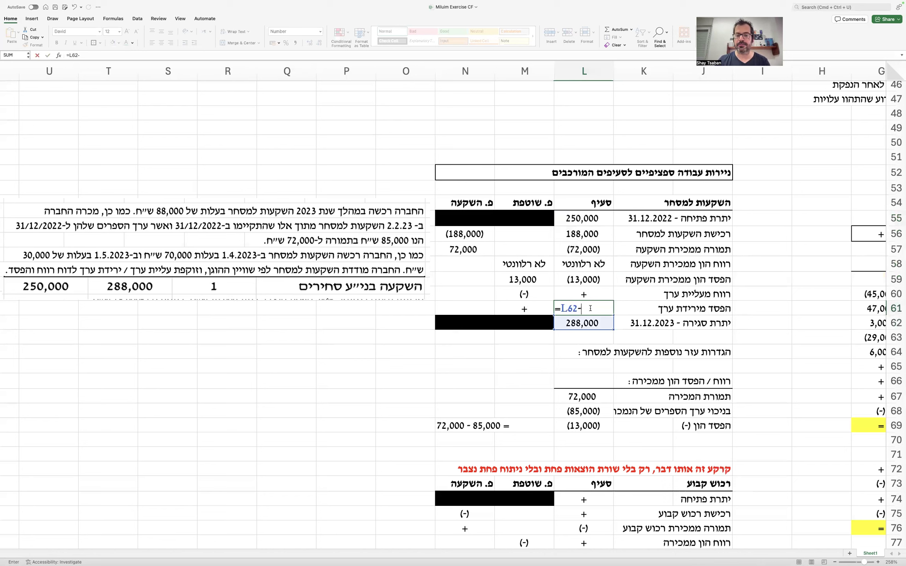
pyautogui.click(588, 281)
pyautogui.write('-')
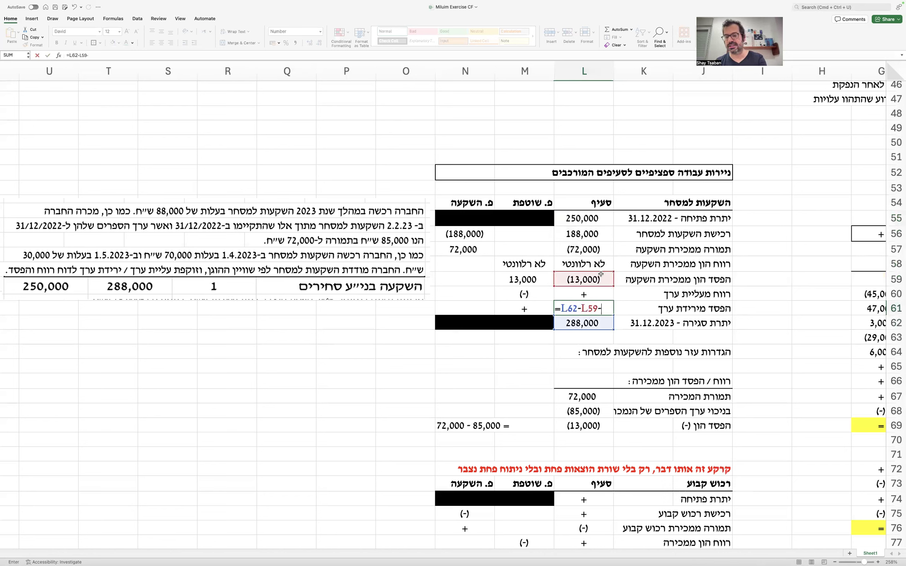
pyautogui.click(599, 255)
pyautogui.write('-')
pyautogui.click(601, 235)
pyautogui.write('-')
pyautogui.click(601, 222)
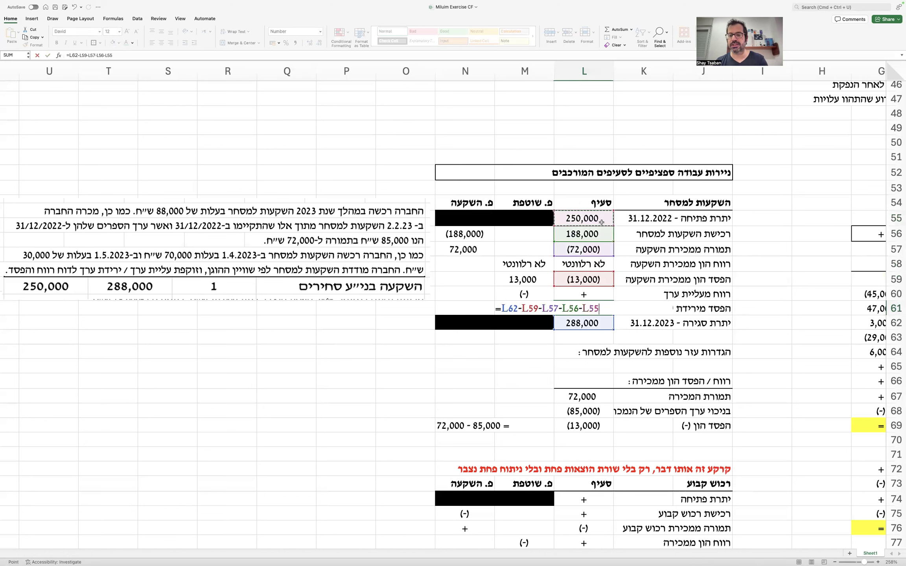
pyautogui.press('Return')
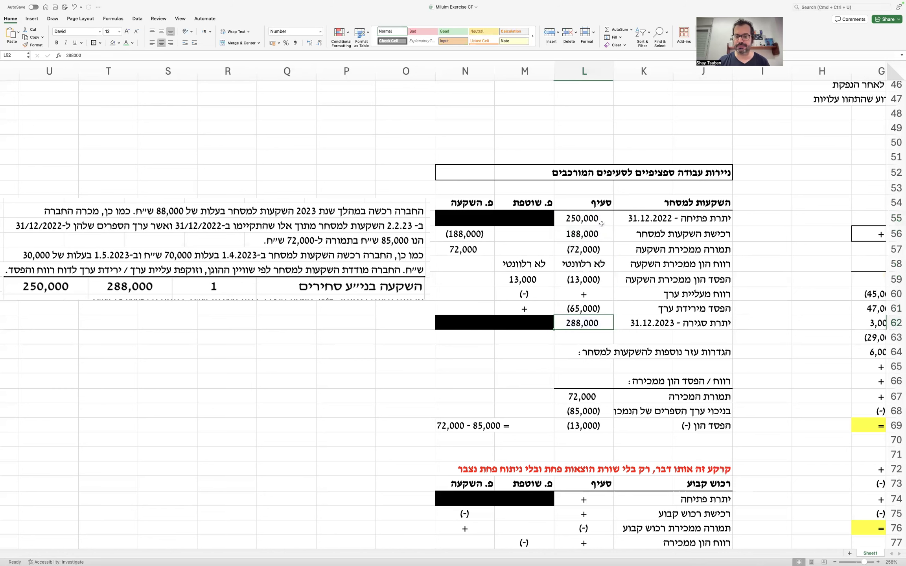
# Step: Mark the gain from value increase as לא רלוונטי in L60:M60 by copying the entries from L58:M58
pyautogui.click(592, 296)
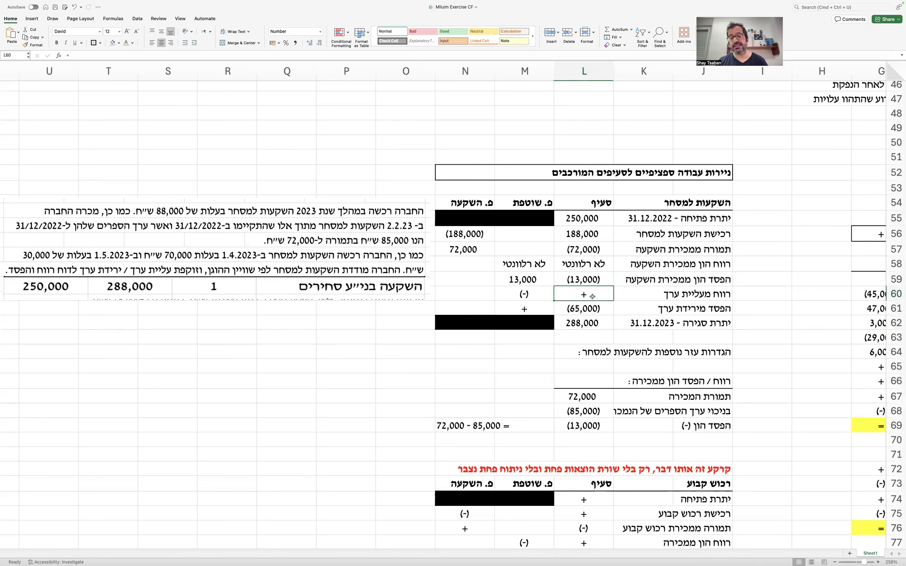
pyautogui.press('Up')
pyautogui.press('Up')
pyautogui.hotkey('shift', 'Left')
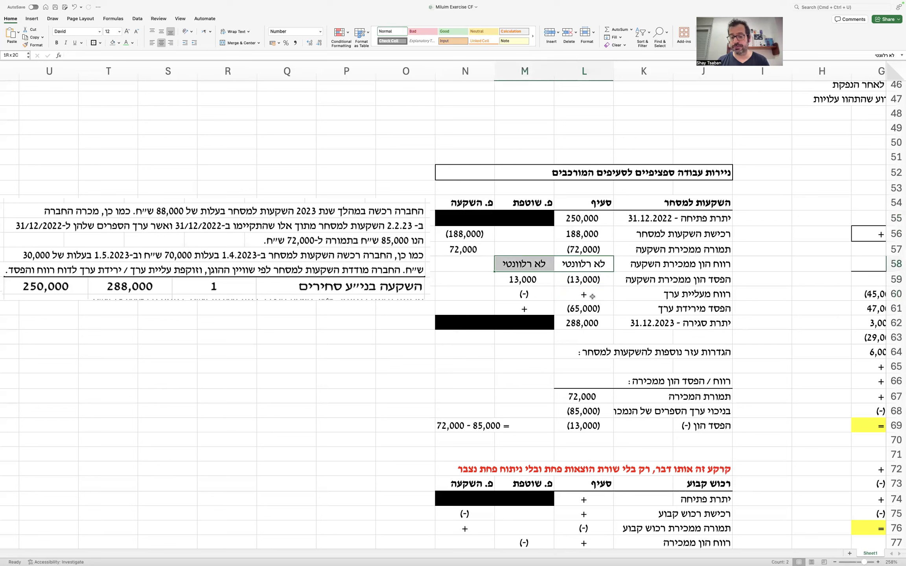
pyautogui.press('super+c')
pyautogui.press('Down')
pyautogui.press('Down')
pyautogui.hotkey('shift', 'Left')
pyautogui.press('super+v')
# Step: Add back the impairment loss under operating activities in M61 with the formula =-L61
pyautogui.press('Down')
pyautogui.press('Left')
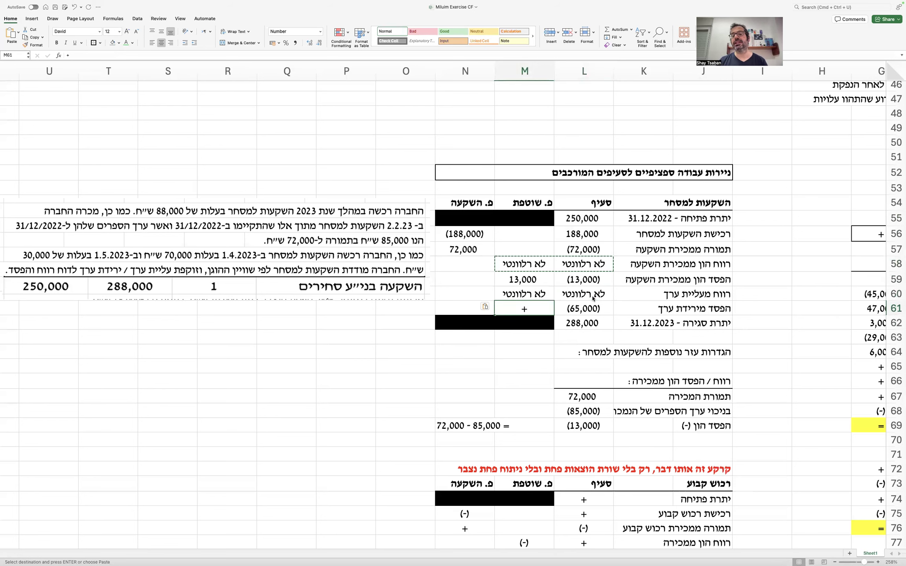
pyautogui.write('=-')
pyautogui.press('Right')
pyautogui.press('Return')
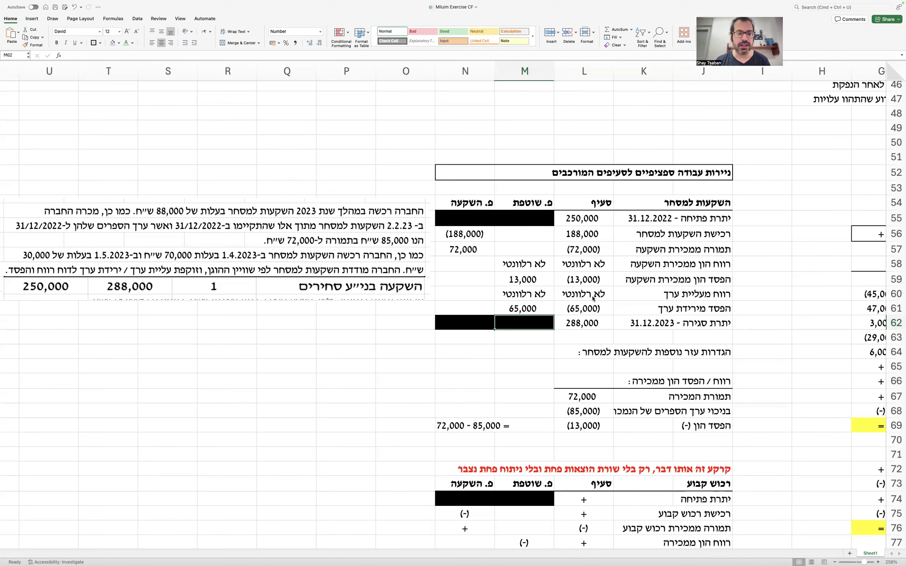
# Step: Locate the trading investment purchases in the cash flow statement and re-enter the B75 label as קניית השקעות למסחר
pyautogui.hscroll(10, 537, 298)
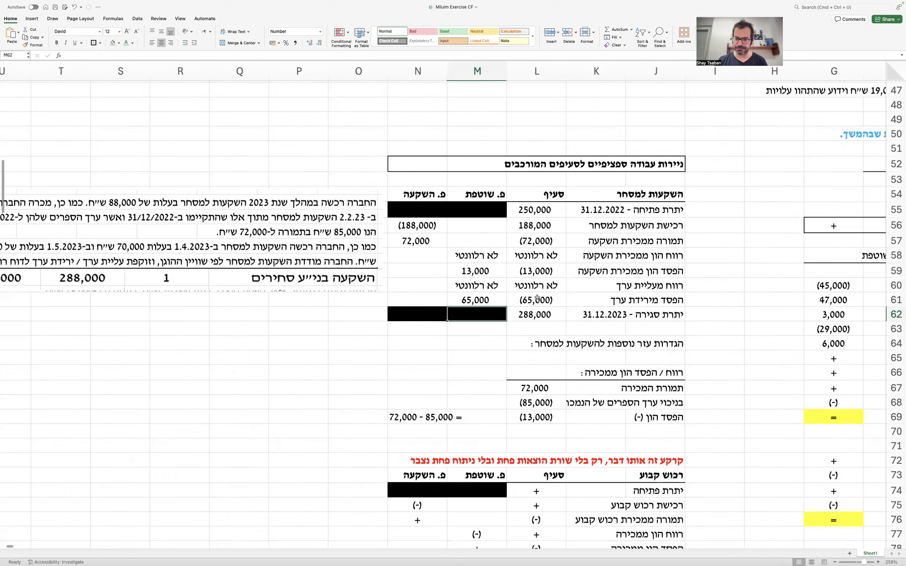
pyautogui.scroll(-2, 537, 297)
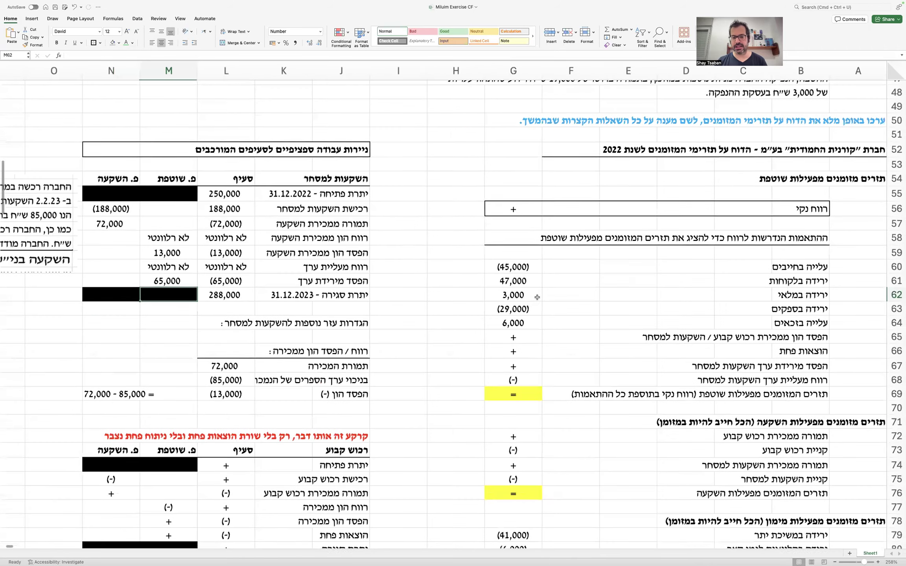
pyautogui.hscroll(2, 380, 235)
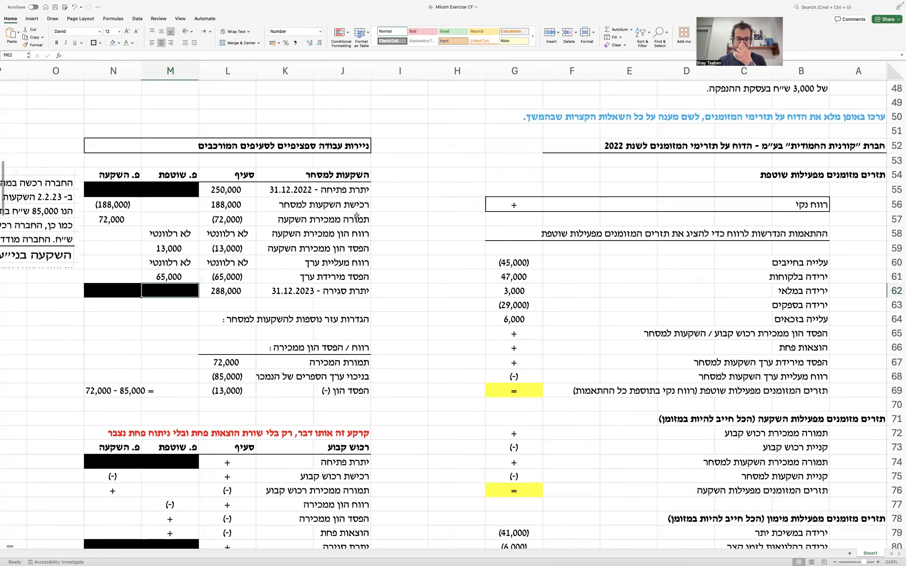
pyautogui.click(346, 204)
pyautogui.moveTo(346, 204); pyautogui.dragTo(114, 205)
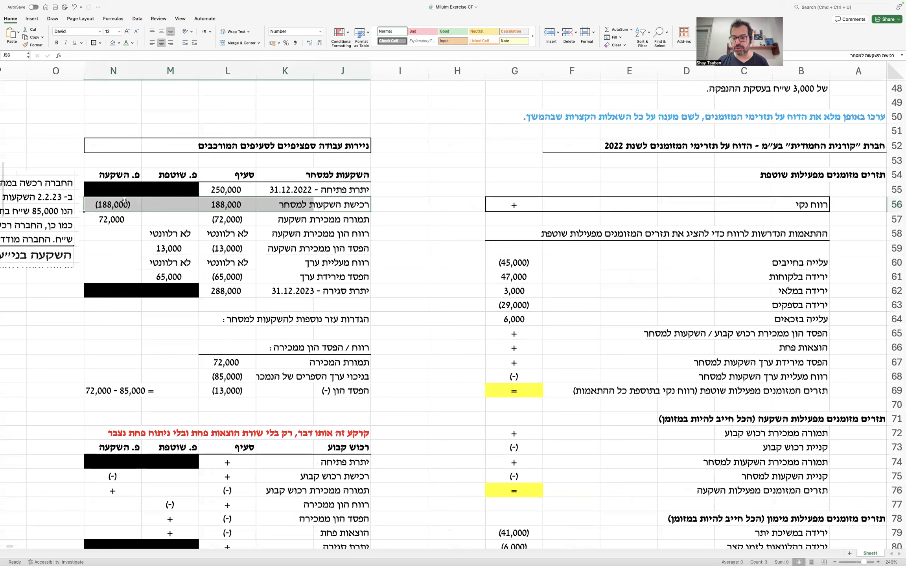
pyautogui.click(801, 476)
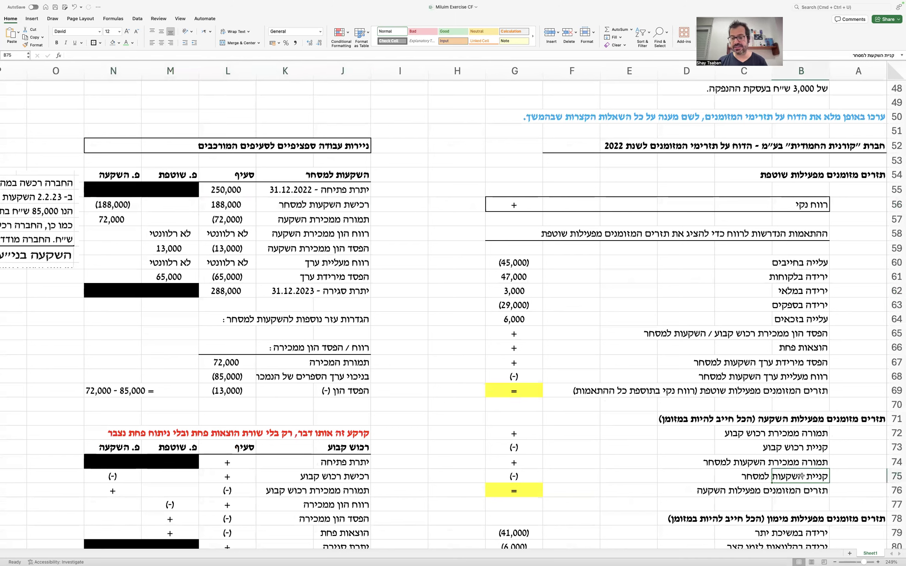
pyautogui.press('BackSpace')
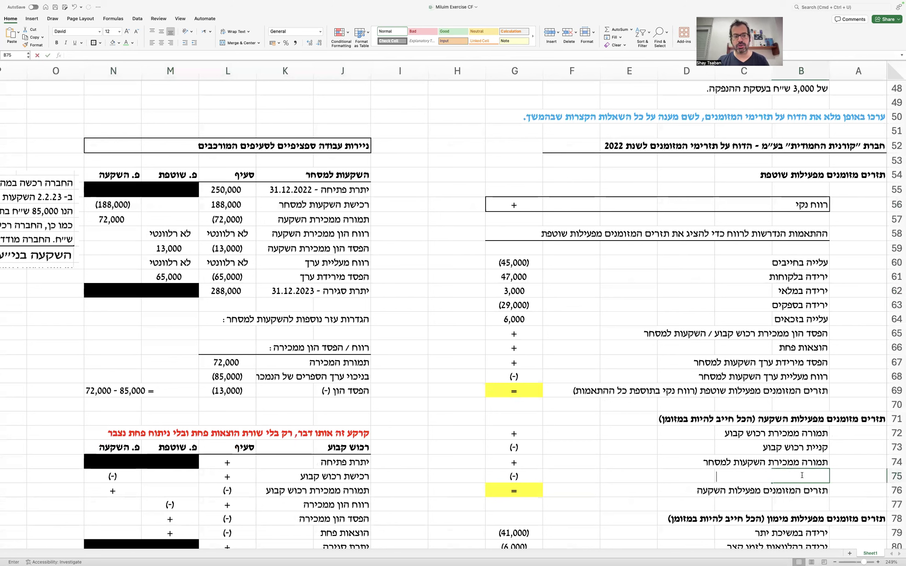
pyautogui.write('קניית השק')
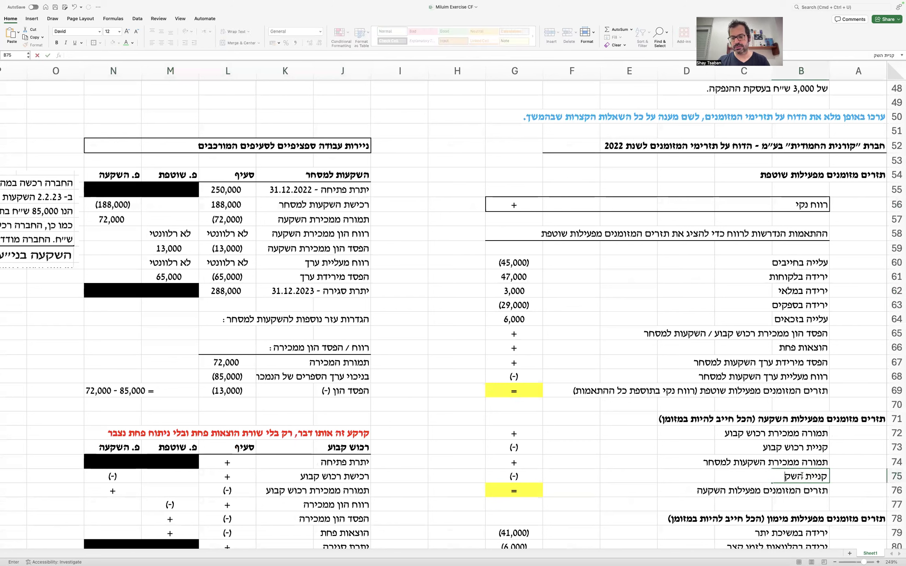
pyautogui.write('עות למסחר')
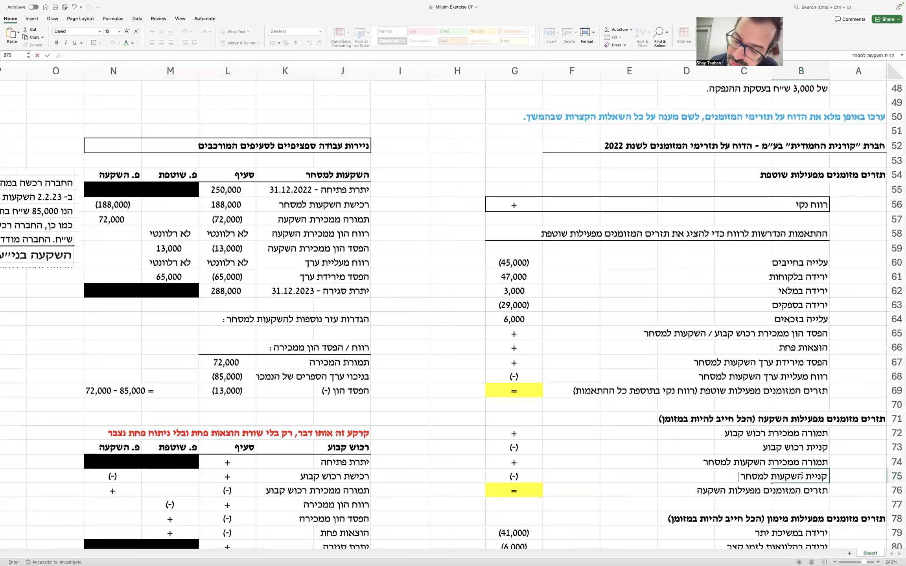
# Step: Link the trading investment purchases in G75 to the working paper with the formula =N56
pyautogui.click(532, 477)
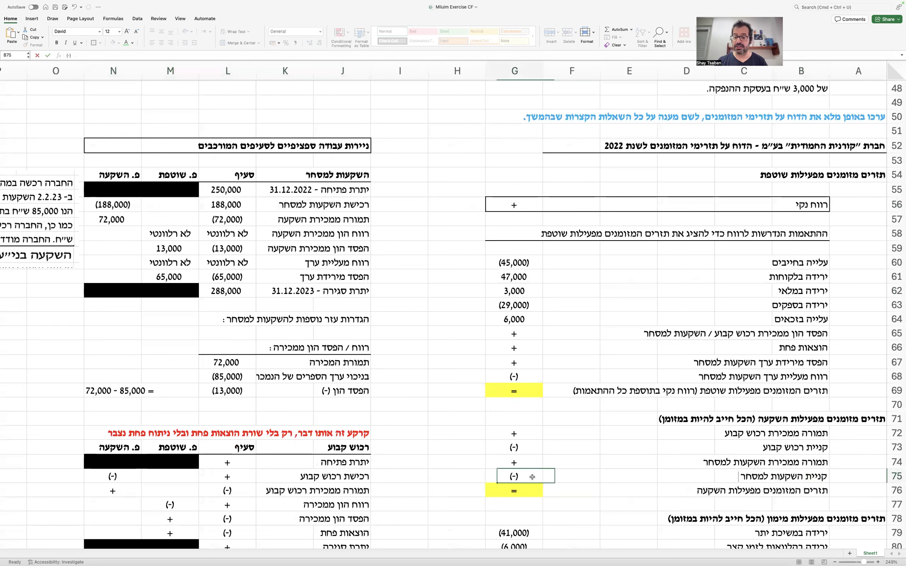
pyautogui.write('=')
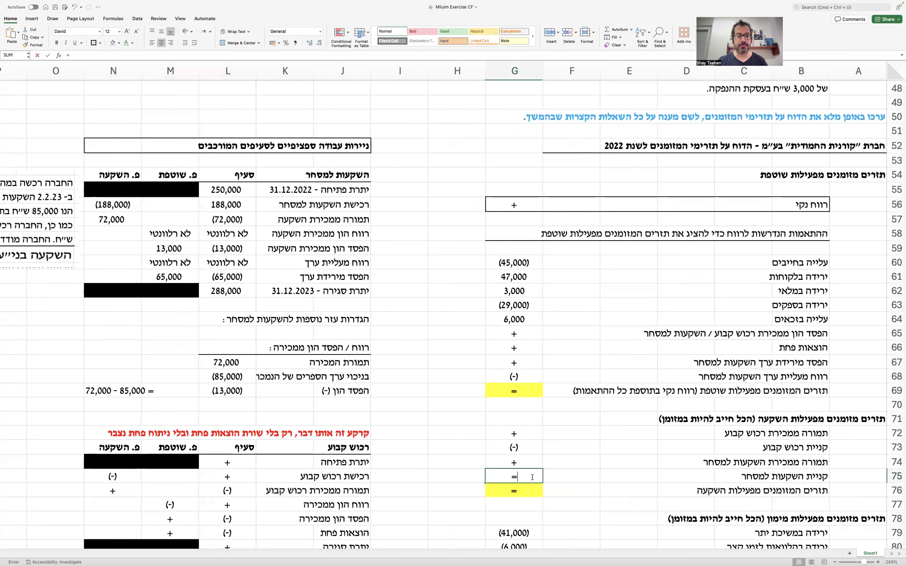
pyautogui.click(123, 203)
pyautogui.press('Return')
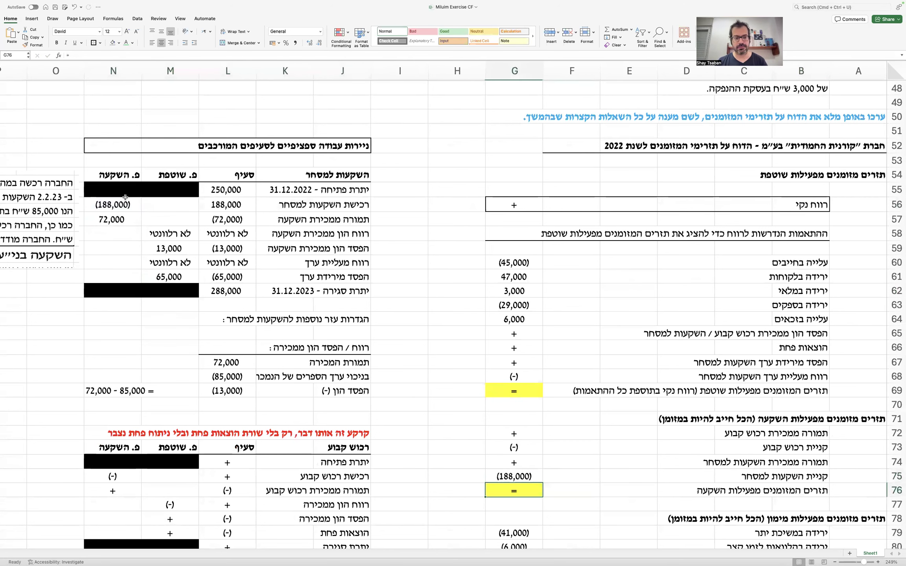
# Step: Link the proceeds from selling trading investments in G74 to the working paper with the formula =N57
pyautogui.click(350, 232)
pyautogui.click(283, 220)
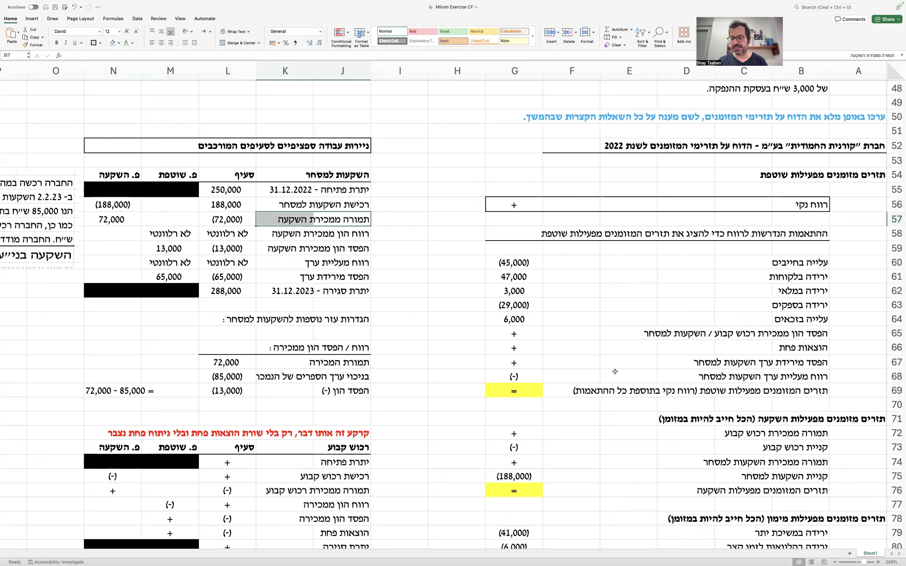
pyautogui.click(807, 464)
pyautogui.moveTo(807, 464); pyautogui.dragTo(676, 463)
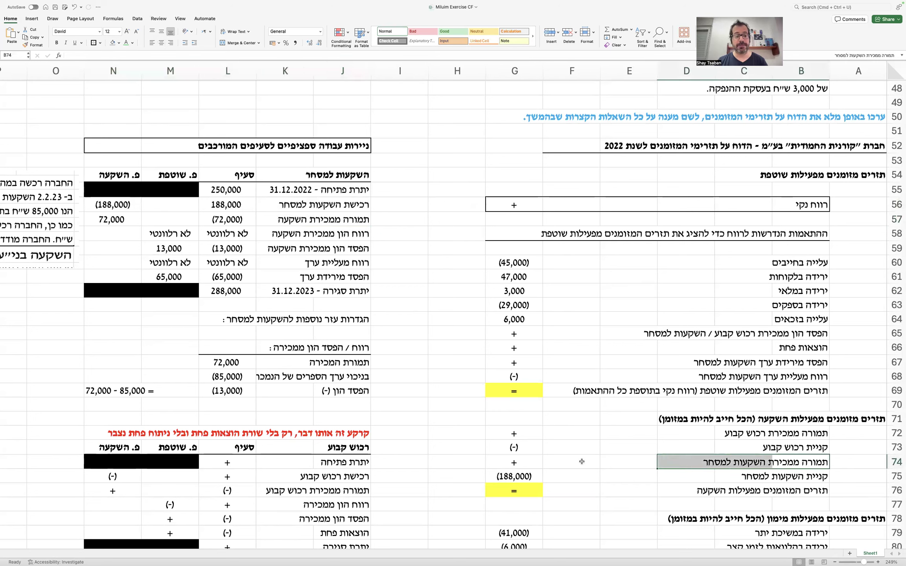
pyautogui.click(527, 460)
pyautogui.write('=')
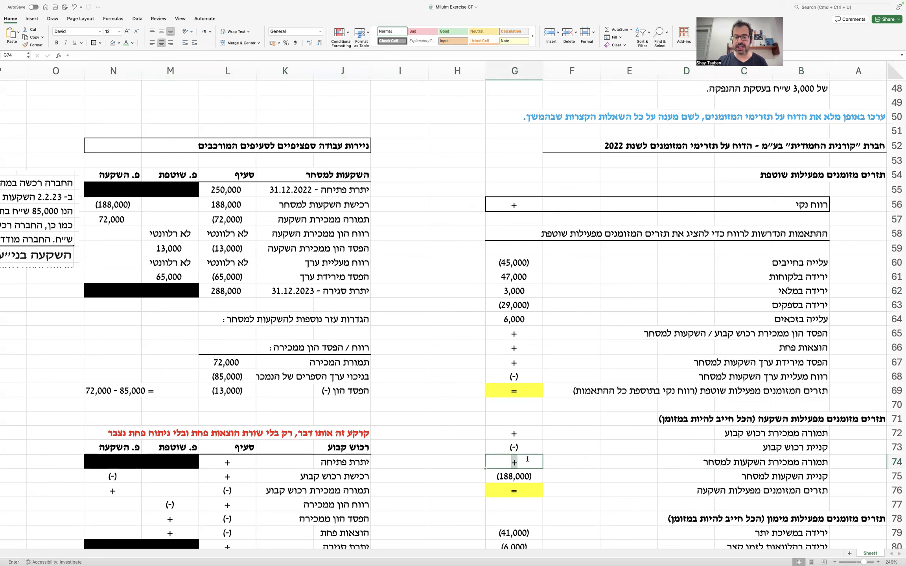
pyautogui.click(130, 220)
pyautogui.press('Return')
# Step: Reword the capital loss label in B65 to הפסד הון ממכירת השקעה למסחר
pyautogui.moveTo(370, 249); pyautogui.dragTo(175, 244)
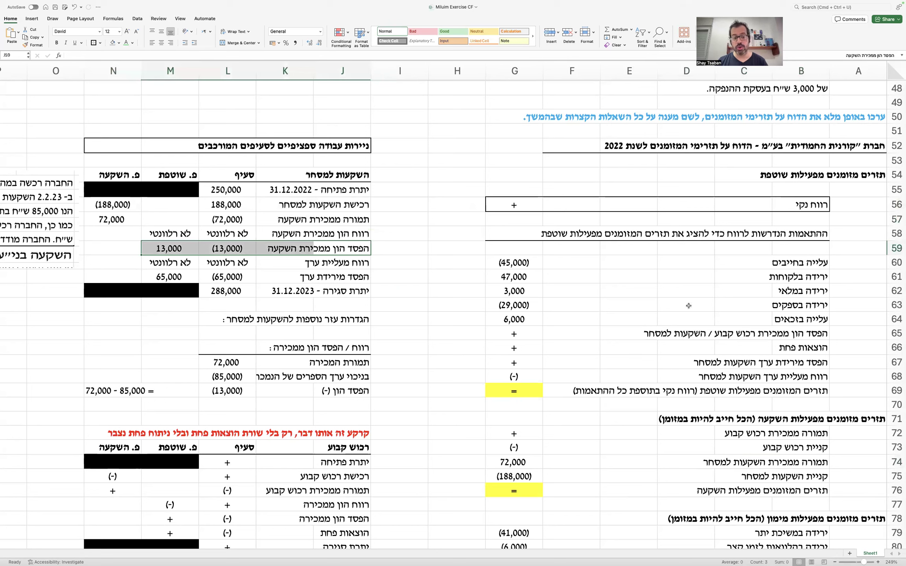
pyautogui.click(503, 330)
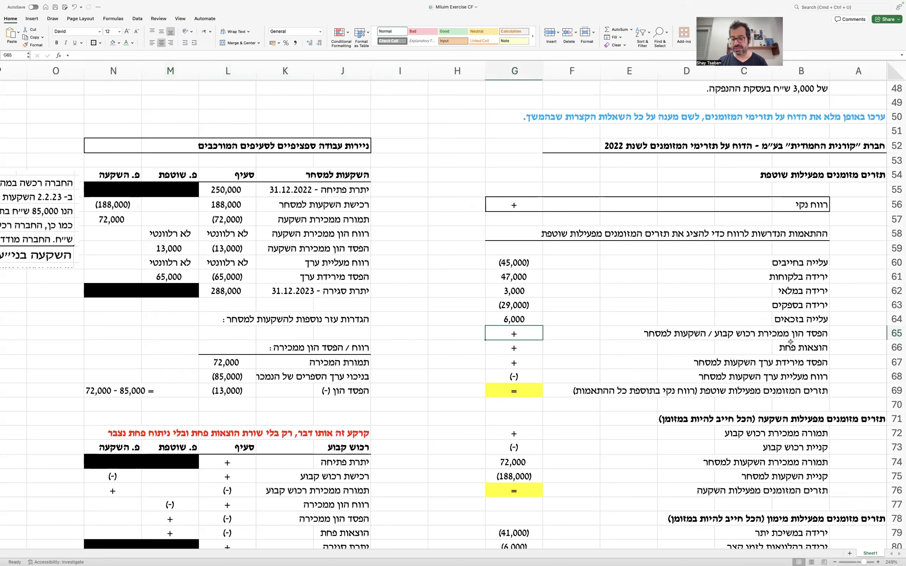
pyautogui.click(792, 335)
pyautogui.doubleClick(792, 335)
pyautogui.hotkey('shift', 'End')
pyautogui.press('BackSpace')
pyautogui.write('ממכירת השקעה למסחר')
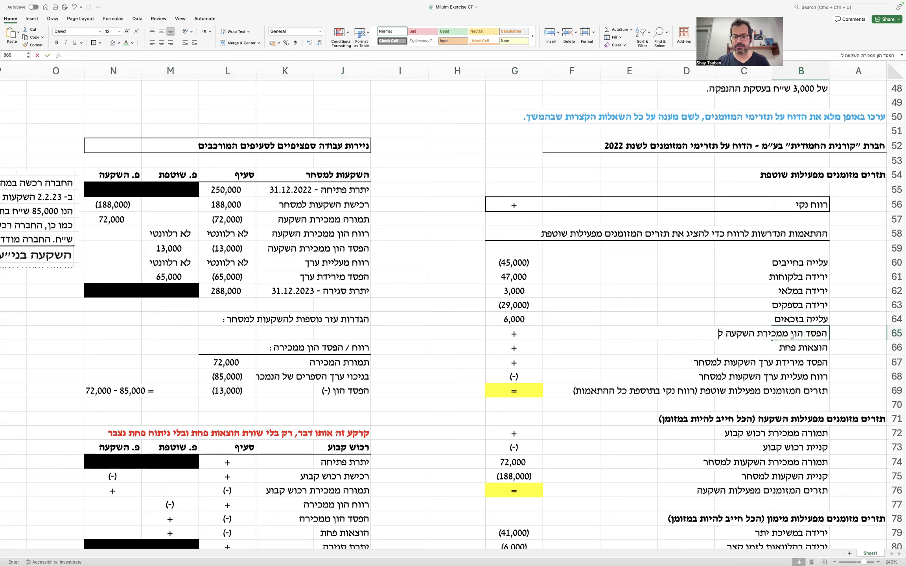
# Step: Link the capital loss on selling trading investments in G65 to the working paper with the formula =M59
pyautogui.press('Left')
pyautogui.press('Left')
pyautogui.press('Left')
pyautogui.press('Left')
pyautogui.press('Left')
pyautogui.write('=')
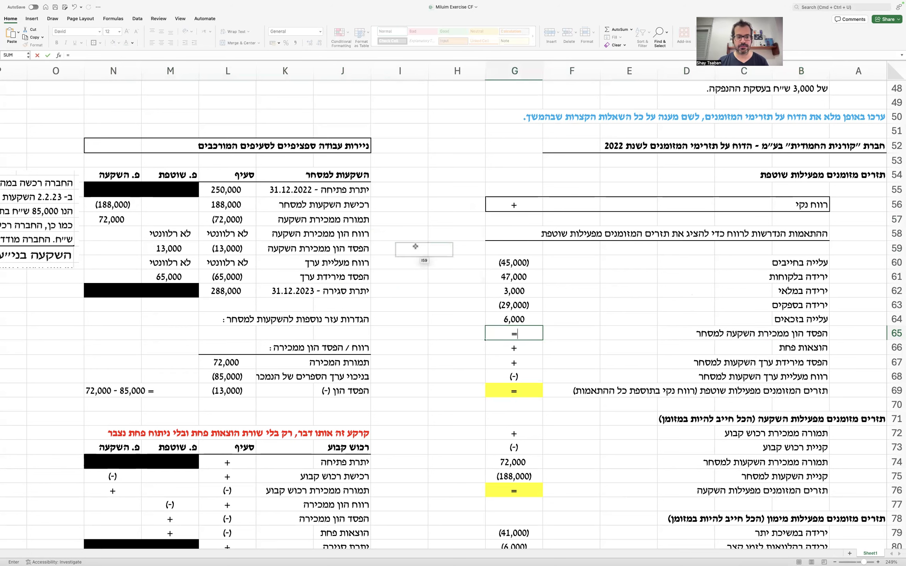
pyautogui.click(185, 249)
pyautogui.press('Return')
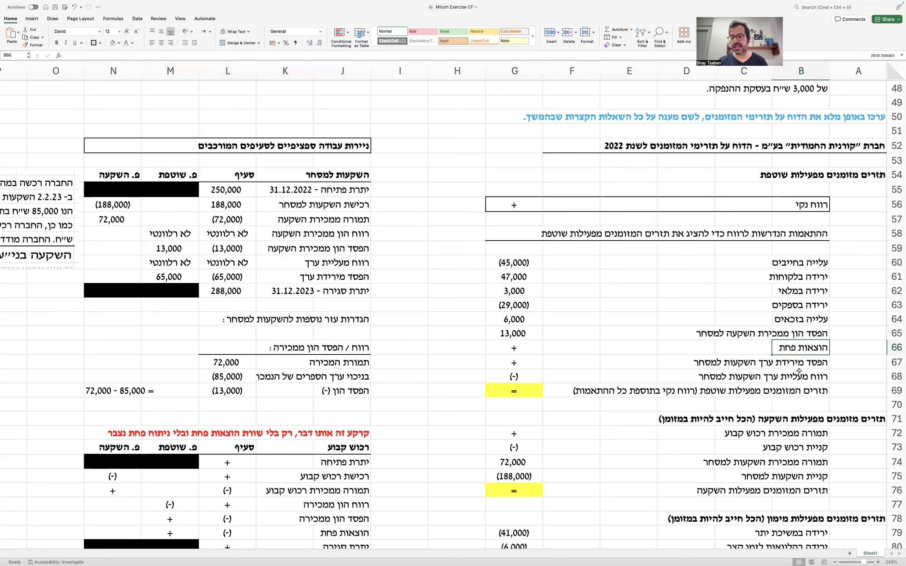
# Step: Clear the value increase gain row in B68:G68 and link the value decline loss in G67 to the working paper with =M61
pyautogui.moveTo(798, 374); pyautogui.dragTo(528, 372)
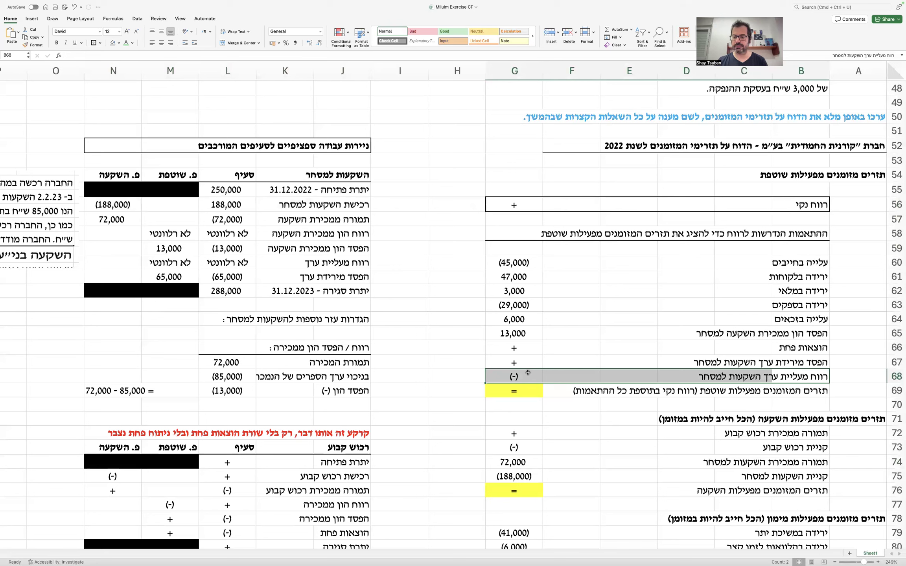
pyautogui.press('Delete')
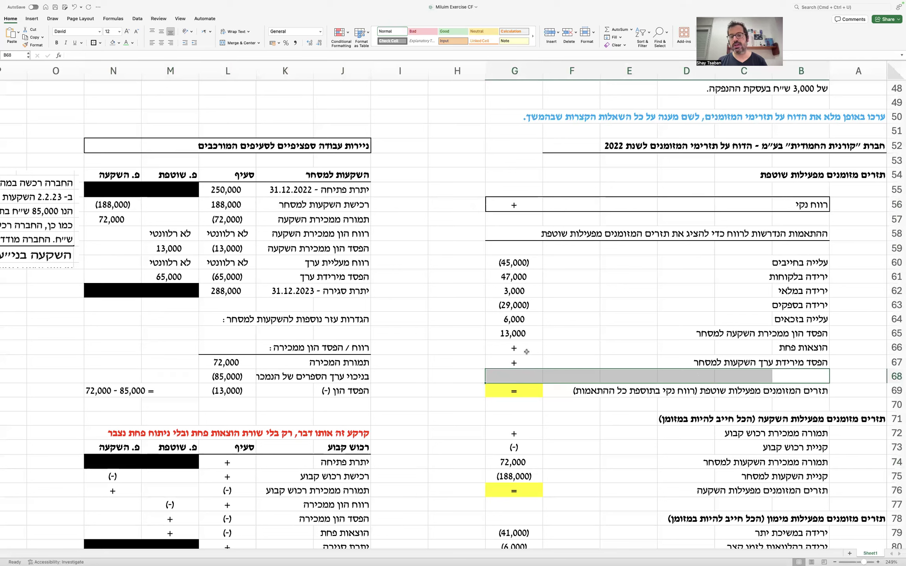
pyautogui.click(524, 361)
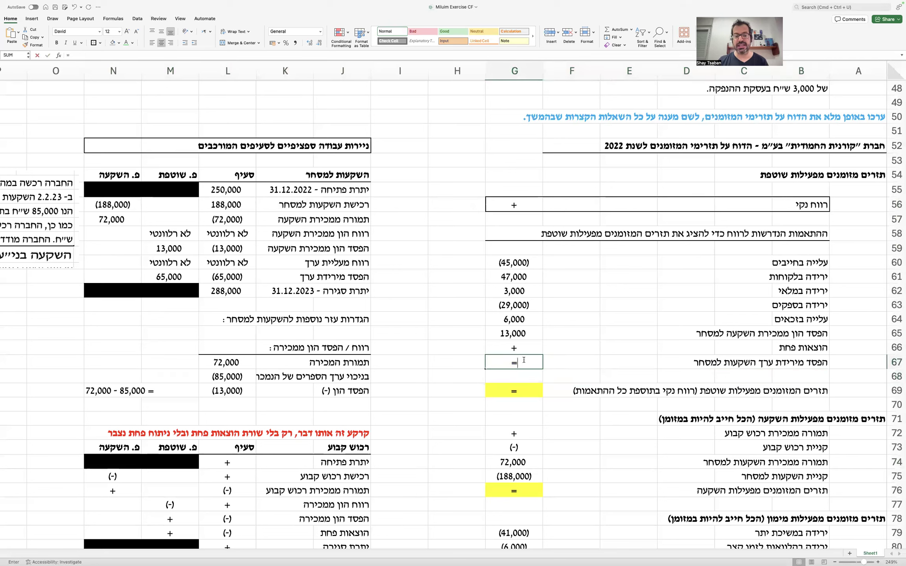
pyautogui.write('=')
pyautogui.click(228, 277)
pyautogui.click(170, 277)
pyautogui.press('Return')
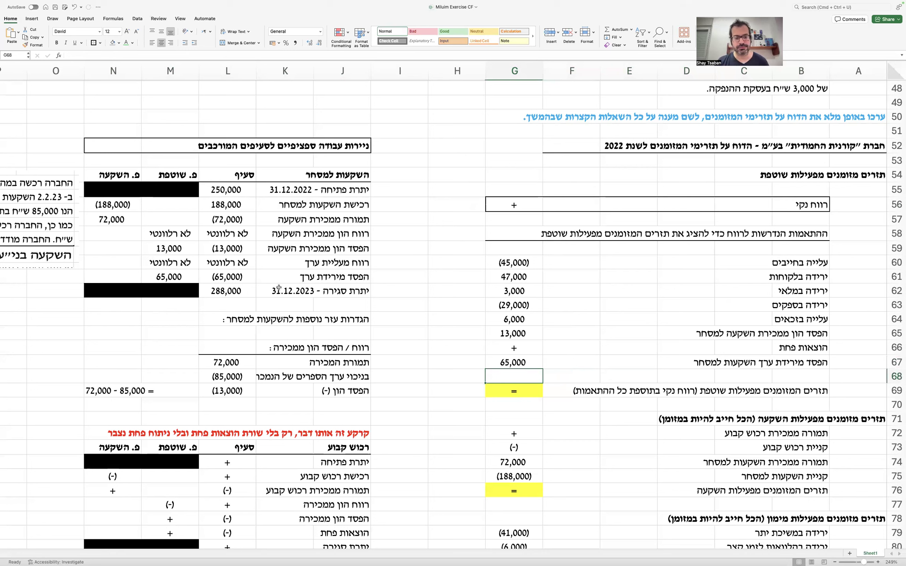
pyautogui.click(246, 289)
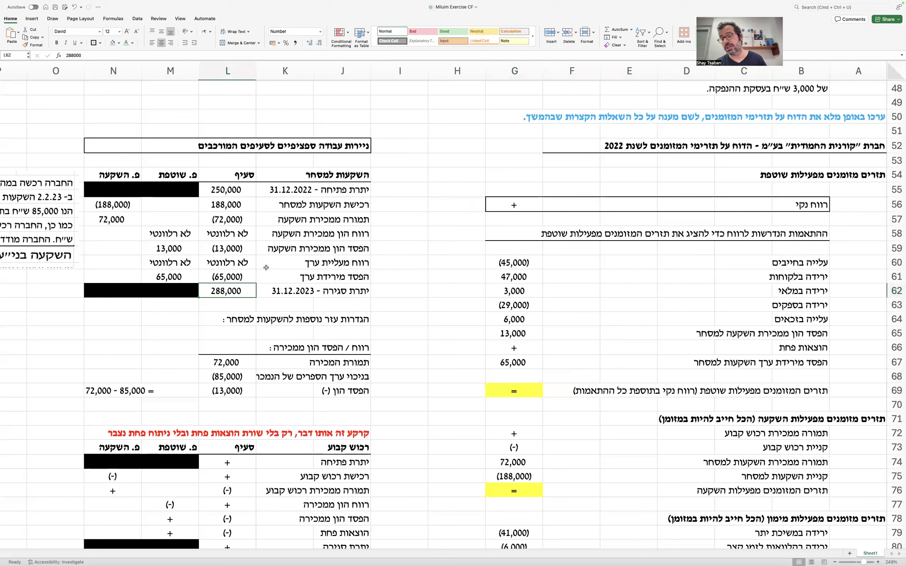
pyautogui.scroll(-1, 265, 268)
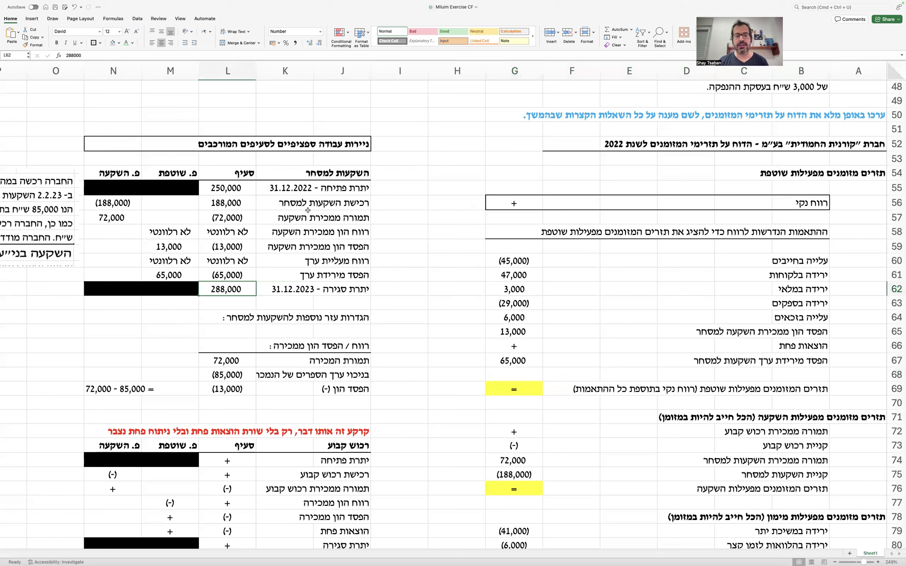
pyautogui.moveTo(243, 200); pyautogui.dragTo(131, 270)
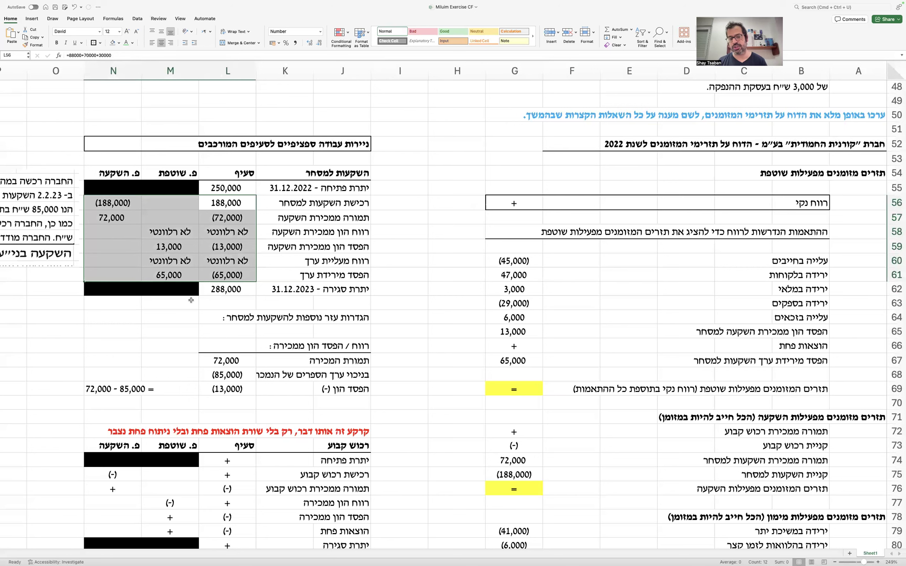
pyautogui.click(226, 275)
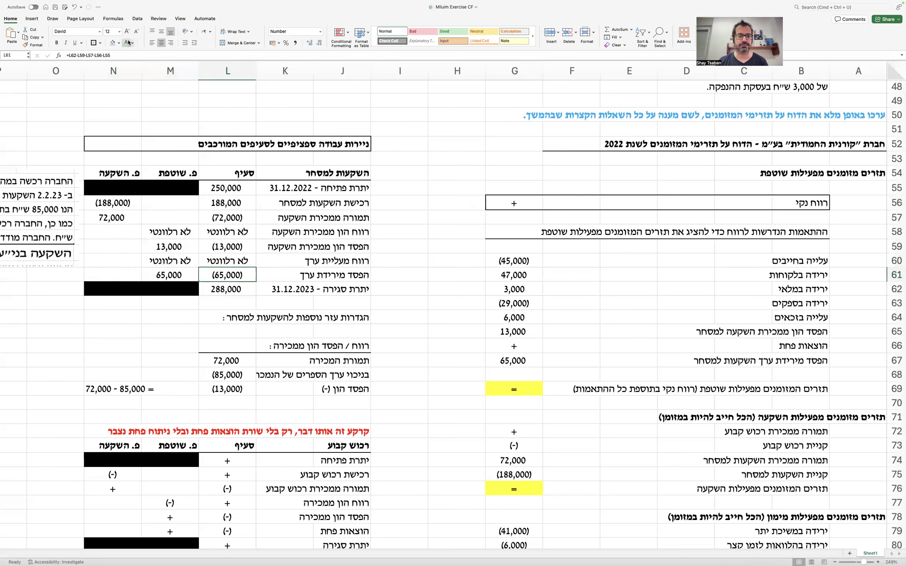
pyautogui.click(132, 43)
pyautogui.click(147, 122)
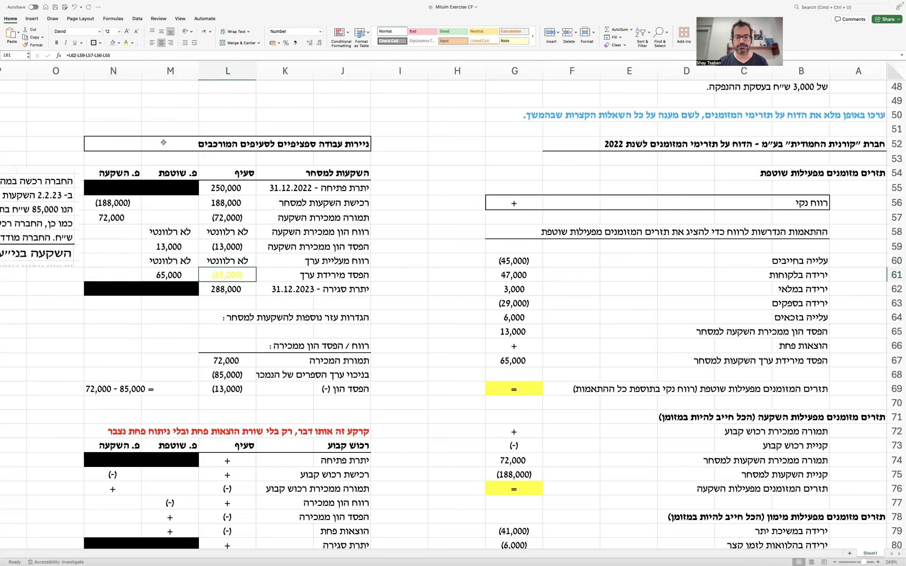
pyautogui.press('super+z')
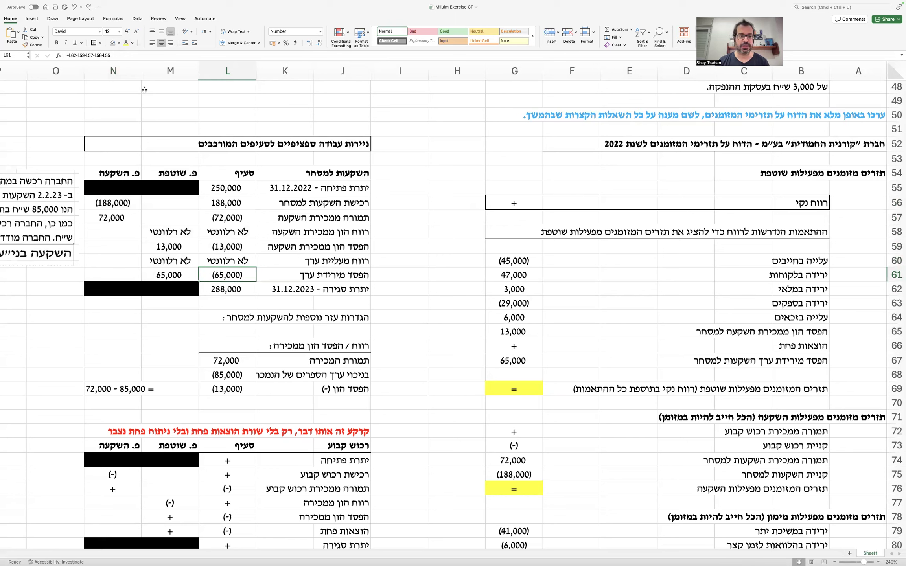
# Step: Highlight the value decline loss in L61 and the calculated capital loss in L69 with a yellow fill
pyautogui.click(119, 43)
pyautogui.click(133, 122)
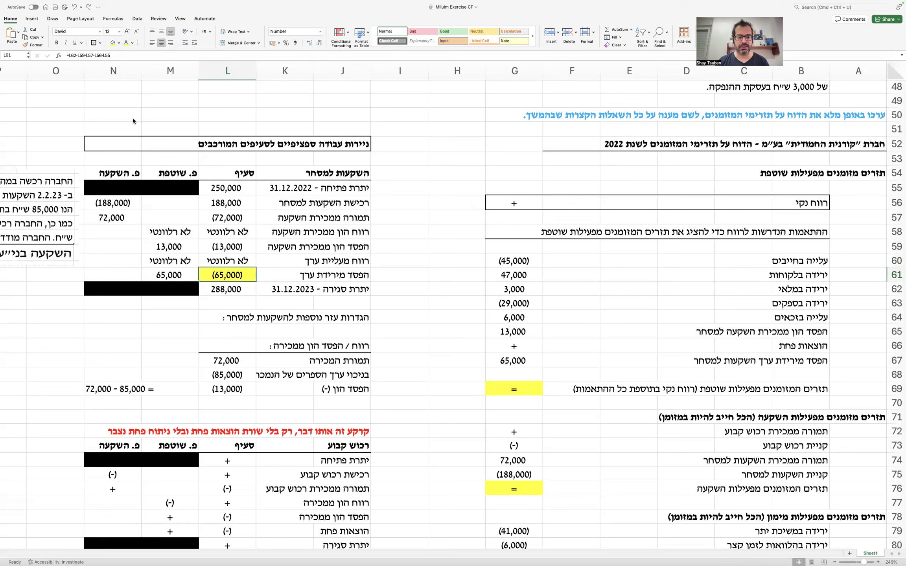
pyautogui.click(235, 387)
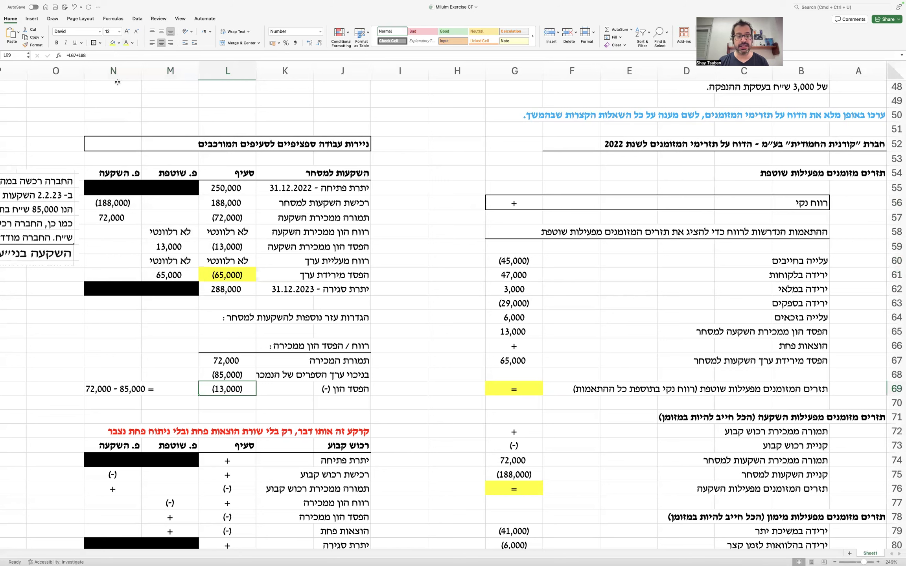
pyautogui.click(113, 43)
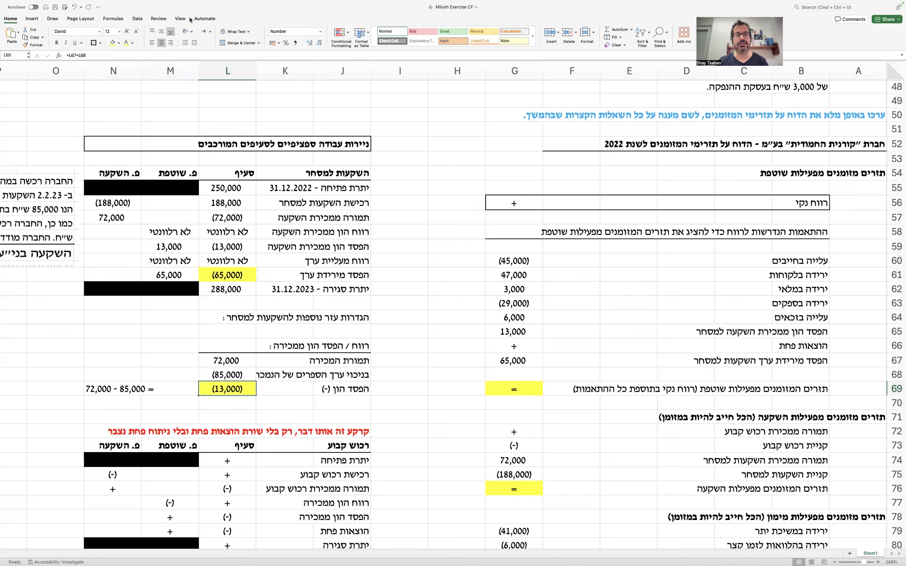
# Step: Insert a rectangle marker about 0.16" by 0.16" in cell L69, containing a centred number 1
pyautogui.click(33, 19)
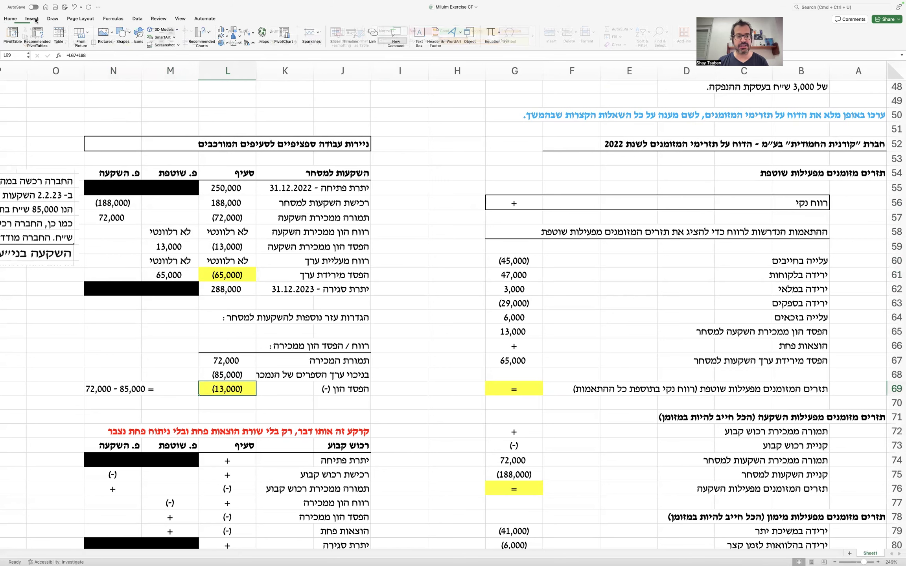
pyautogui.click(123, 32)
pyautogui.click(168, 55)
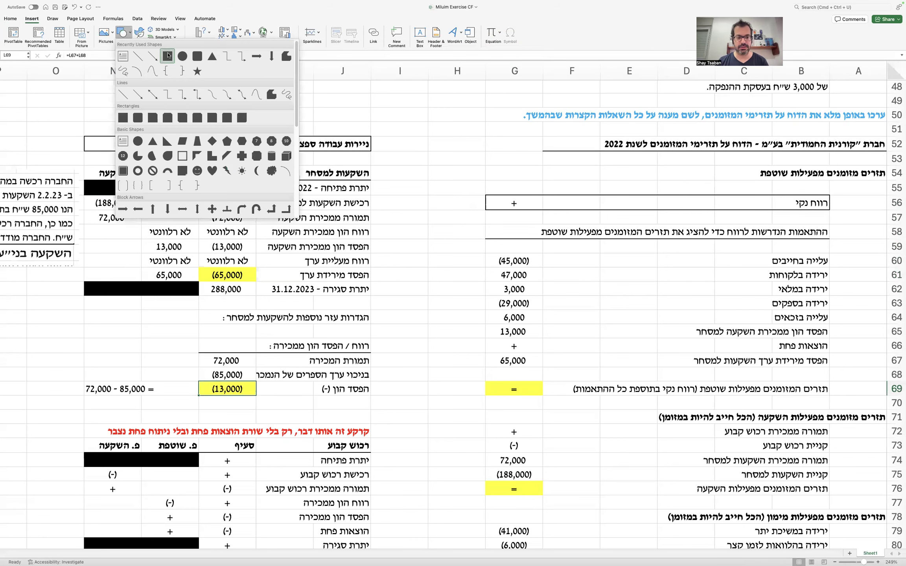
pyautogui.moveTo(246, 384)
pyautogui.mouseDown()
pyautogui.moveTo(290, 413)
pyautogui.moveTo(256, 395)
pyautogui.mouseUp()
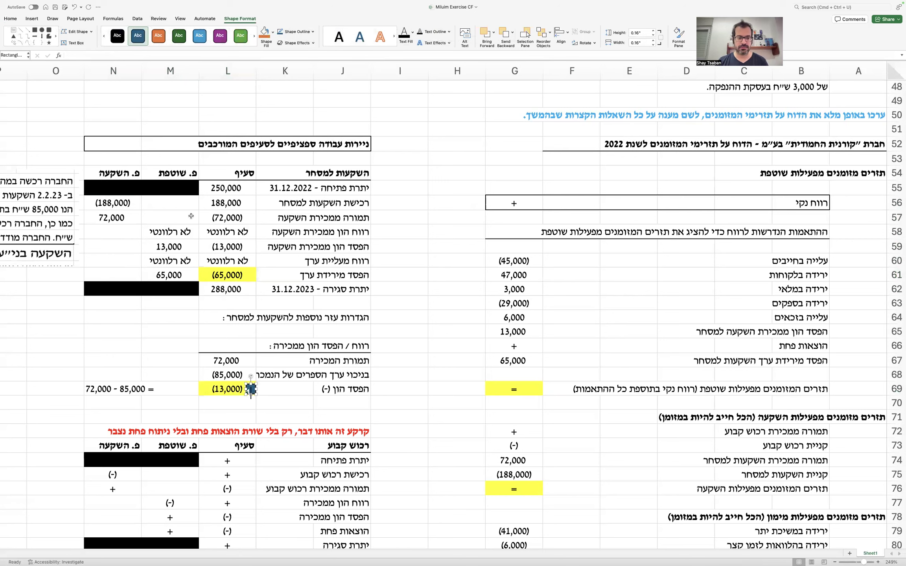
pyautogui.click(10, 19)
pyautogui.click(161, 42)
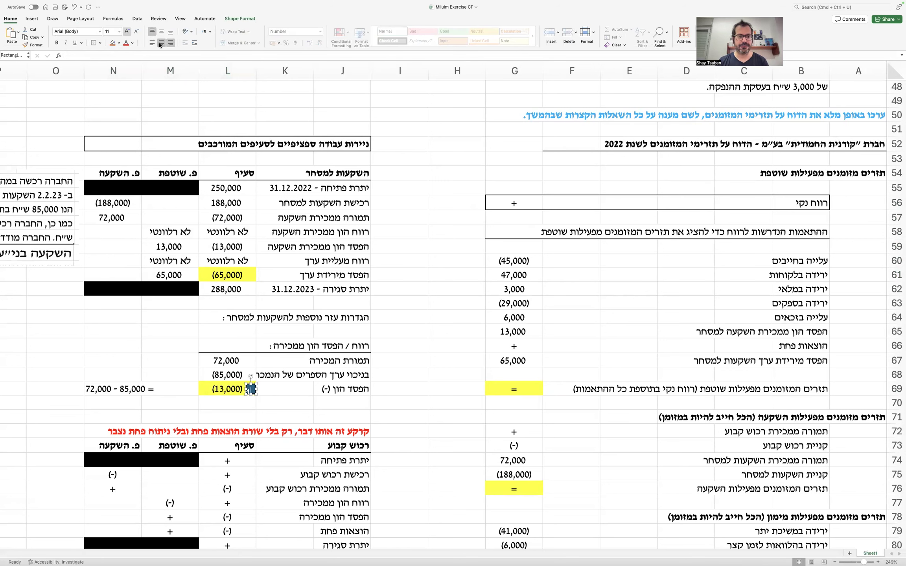
pyautogui.click(161, 31)
pyautogui.click(352, 387)
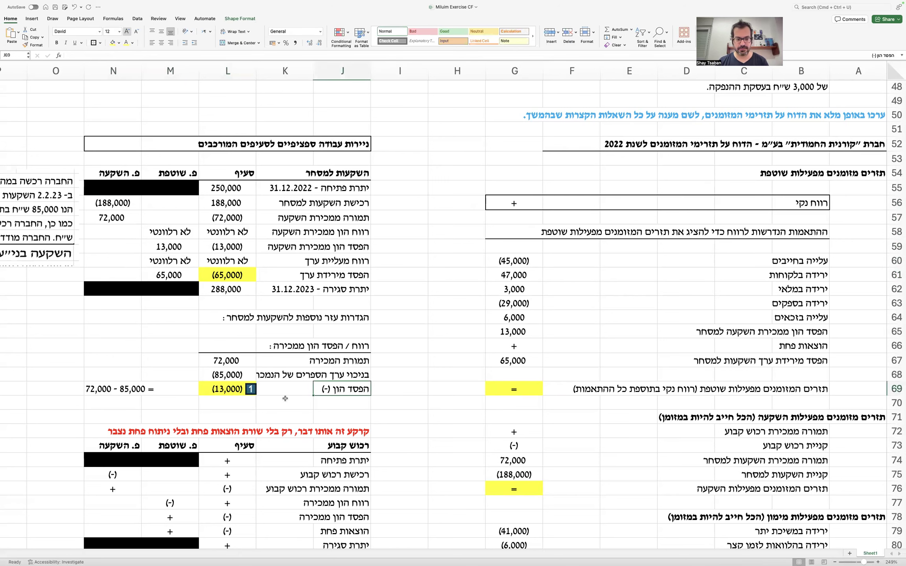
# Step: Copy the number 1 marker beside the capital loss in L59 and fill that cell yellow
pyautogui.moveTo(255, 389); pyautogui.dragTo(257, 246)
pyautogui.click(228, 247)
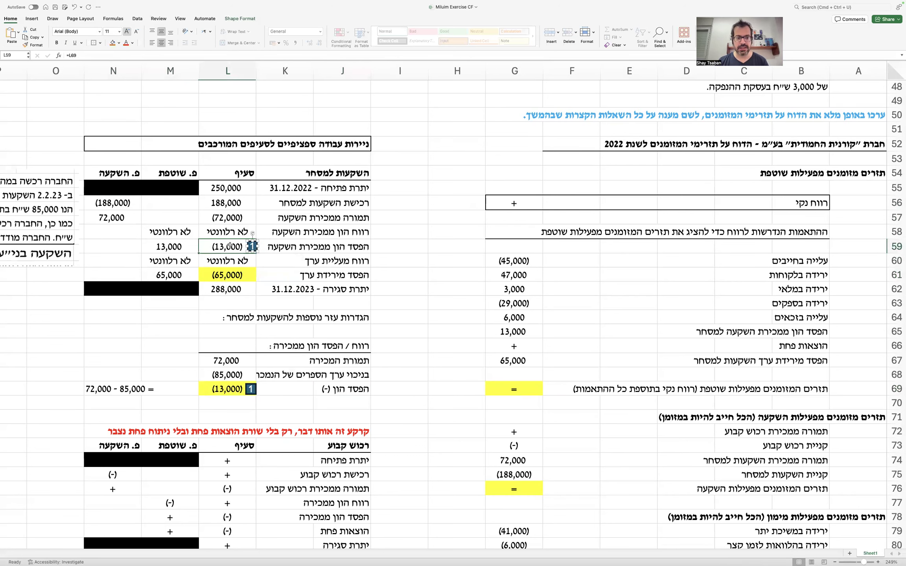
pyautogui.click(116, 47)
# Step: Change the fill of L61 to light green and place a copy of the marker there, numbered 2
pyautogui.click(243, 275)
pyautogui.click(119, 44)
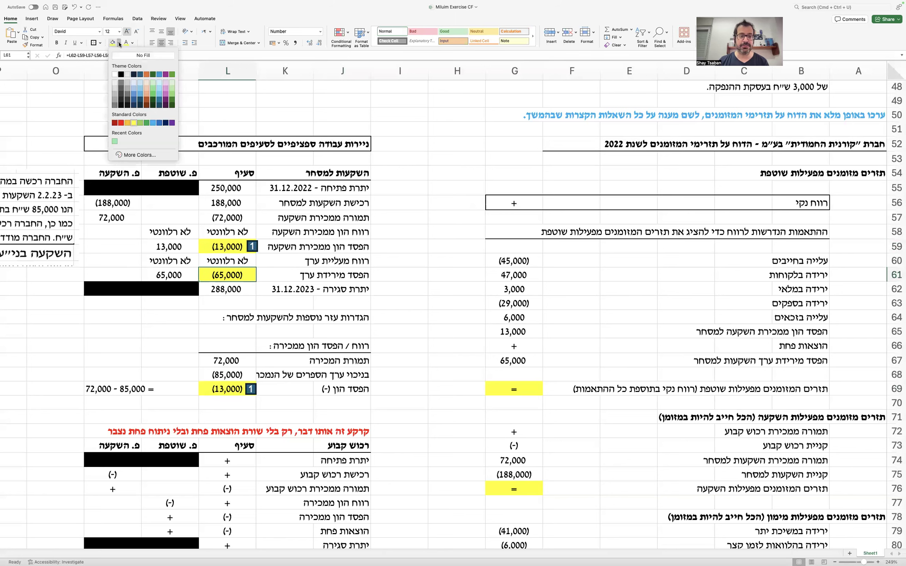
pyautogui.click(171, 94)
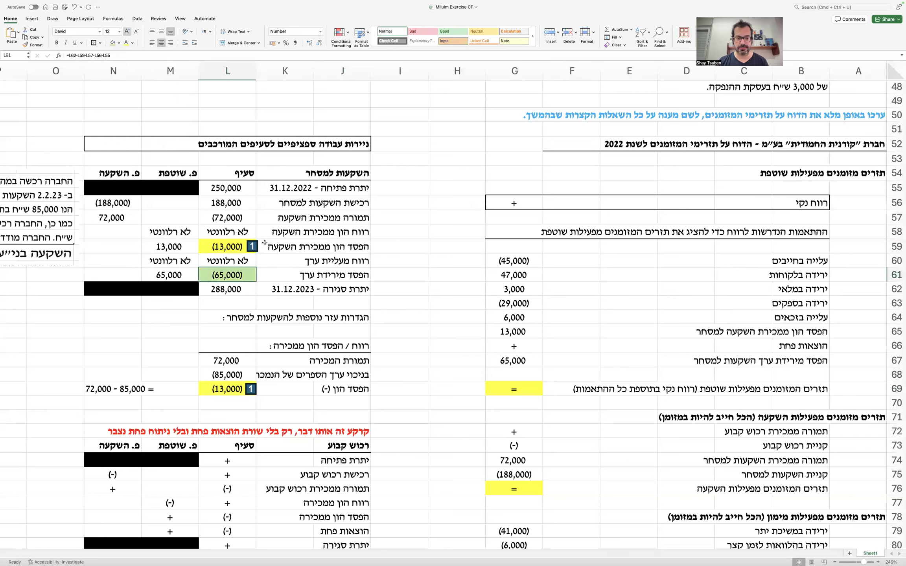
pyautogui.moveTo(259, 246); pyautogui.dragTo(252, 275)
pyautogui.write('2')
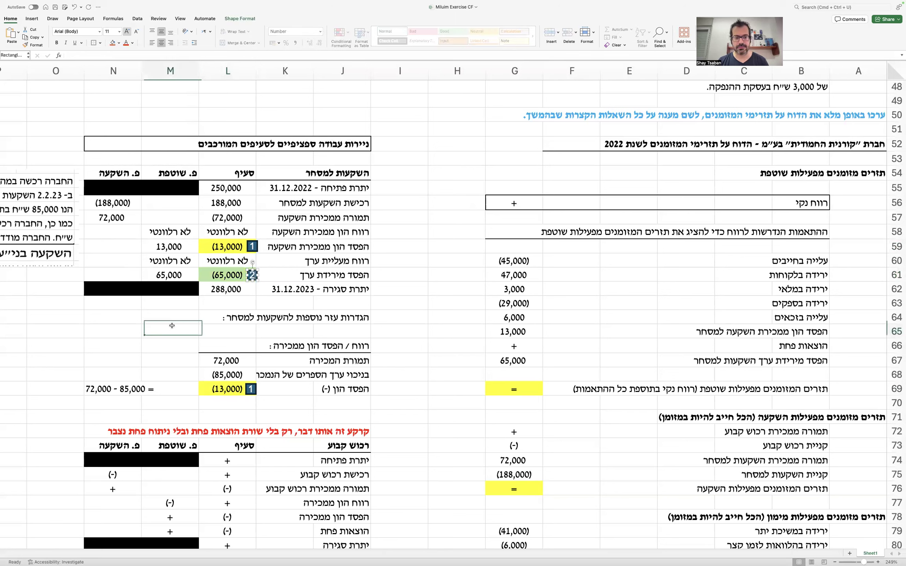
pyautogui.click(172, 325)
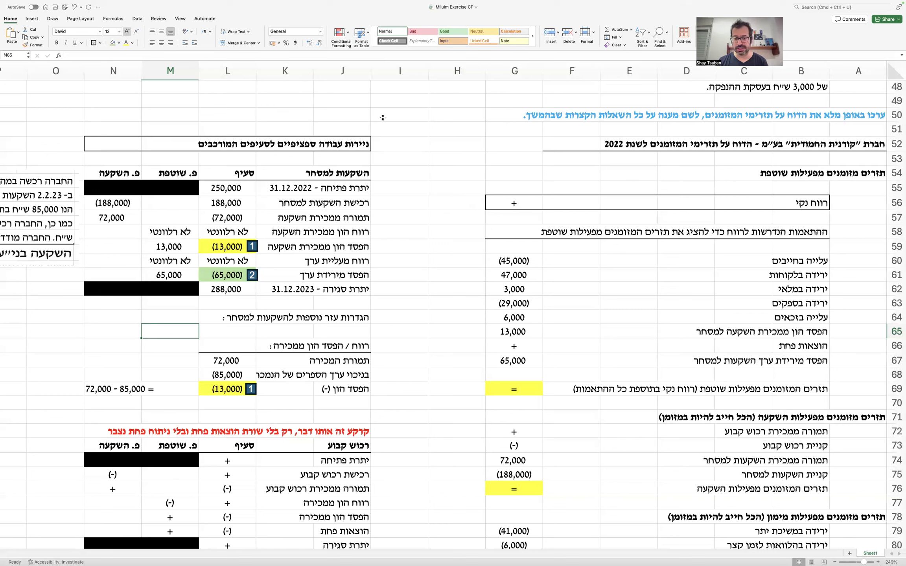
# Step: Locate the sausage machine cost and accumulated depreciation rows and delete the pasted trading securities picture covering note 2
pyautogui.click(409, 135)
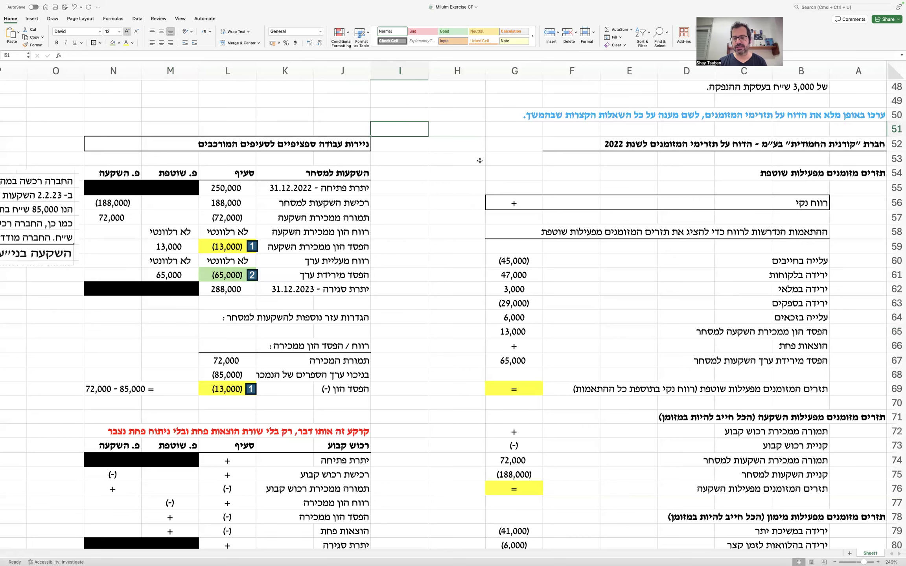
pyautogui.scroll(15, 480, 161)
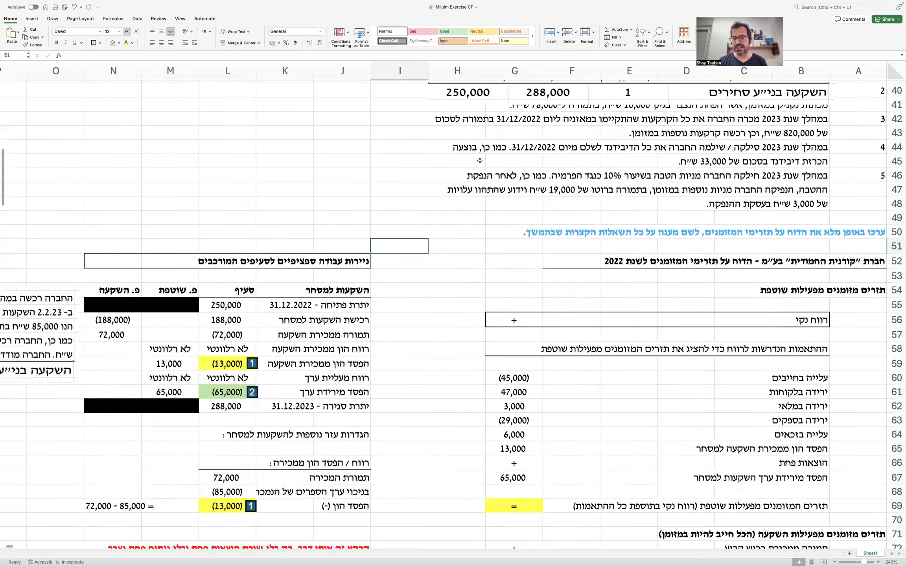
pyautogui.scroll(-3, 478, 225)
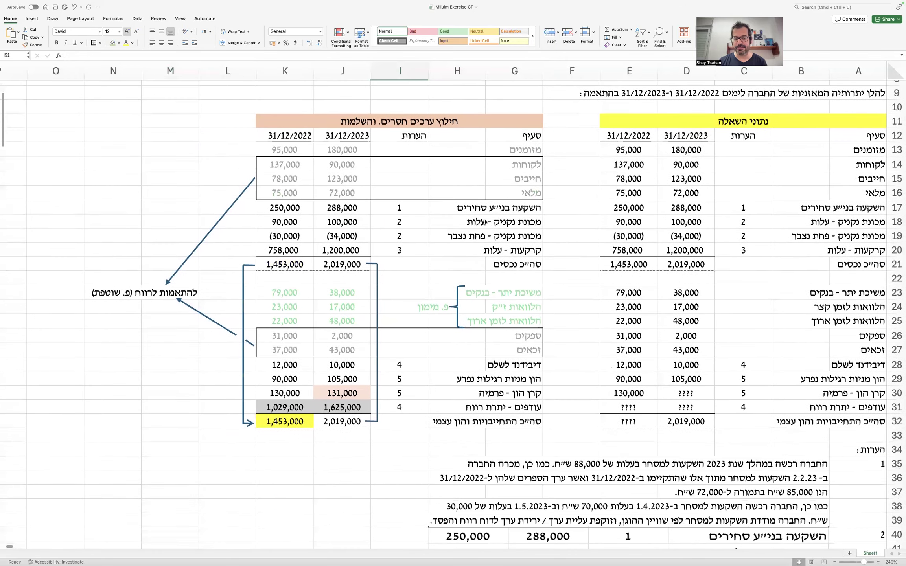
pyautogui.moveTo(519, 223); pyautogui.dragTo(298, 238)
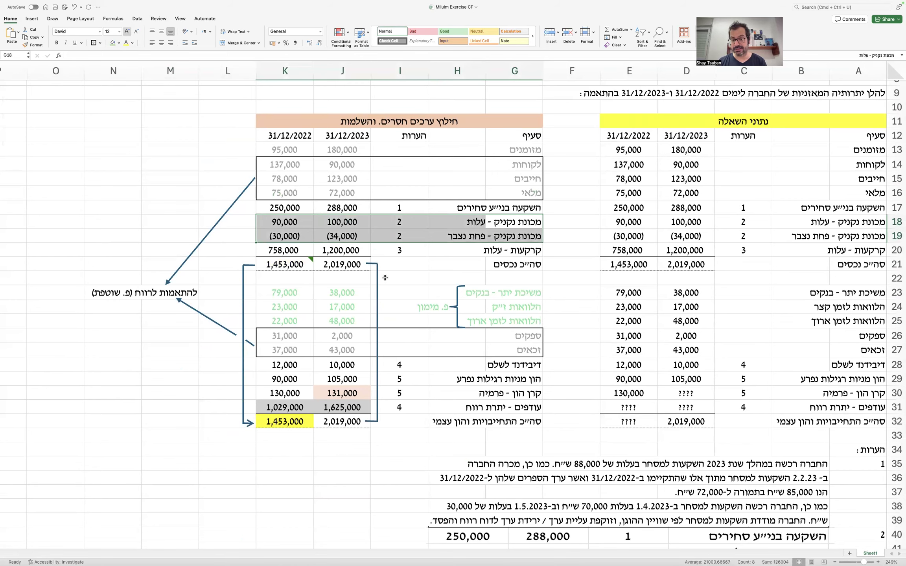
pyautogui.scroll(-4, 385, 278)
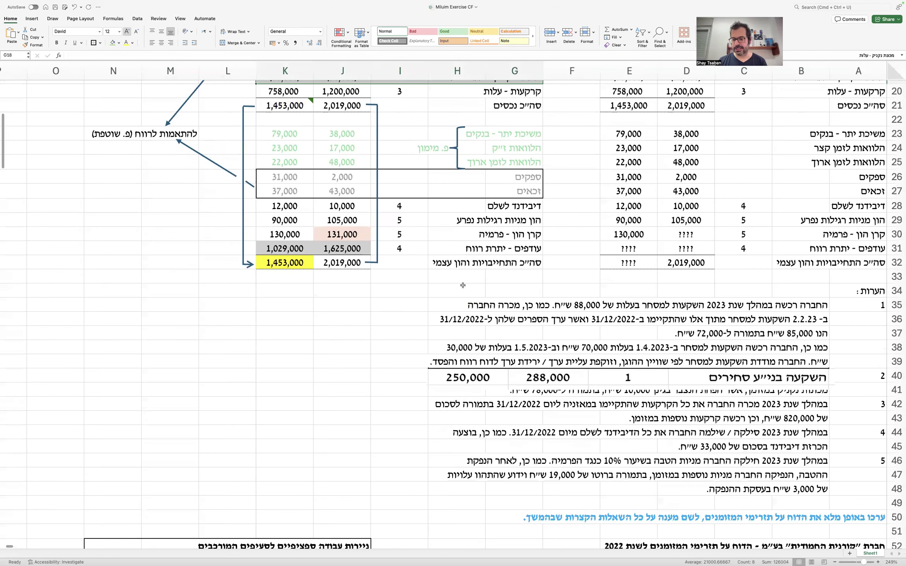
pyautogui.click(649, 379)
pyautogui.press('Delete')
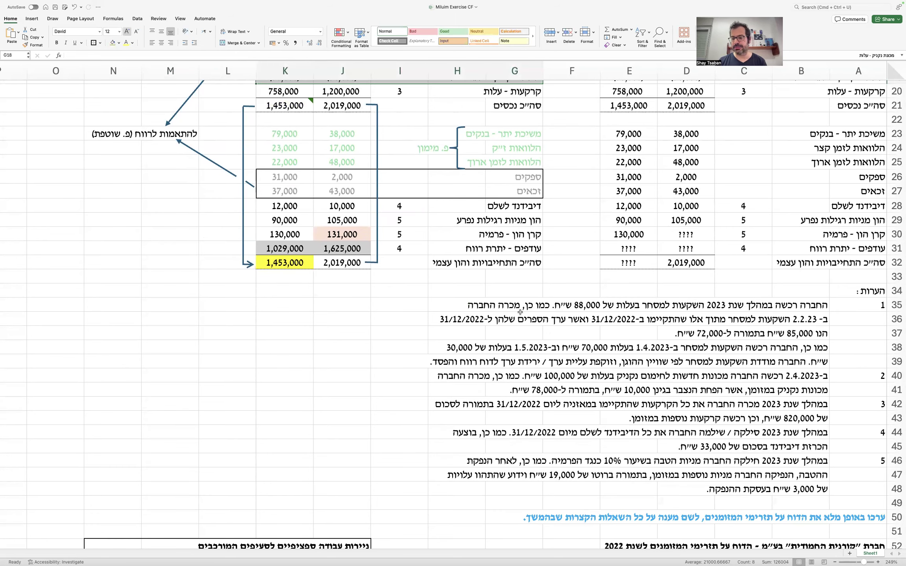
# Step: Capture a screenshot of the sausage machine cost and accumulated depreciation rows in G18:K19 and save it to the clipboard
pyautogui.scroll(2, 520, 311)
pyautogui.scroll(3, 520, 312)
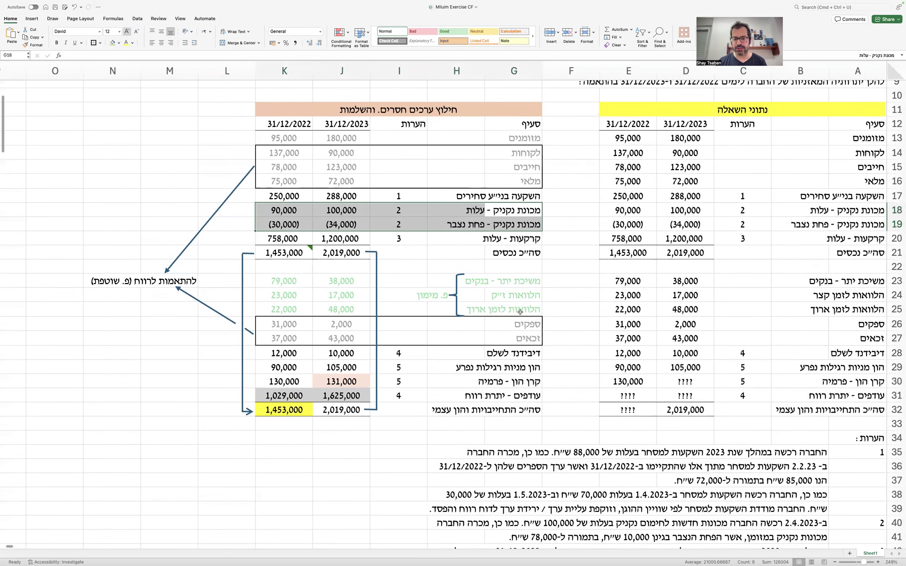
pyautogui.click(415, 271)
pyautogui.press('super+shift+4')
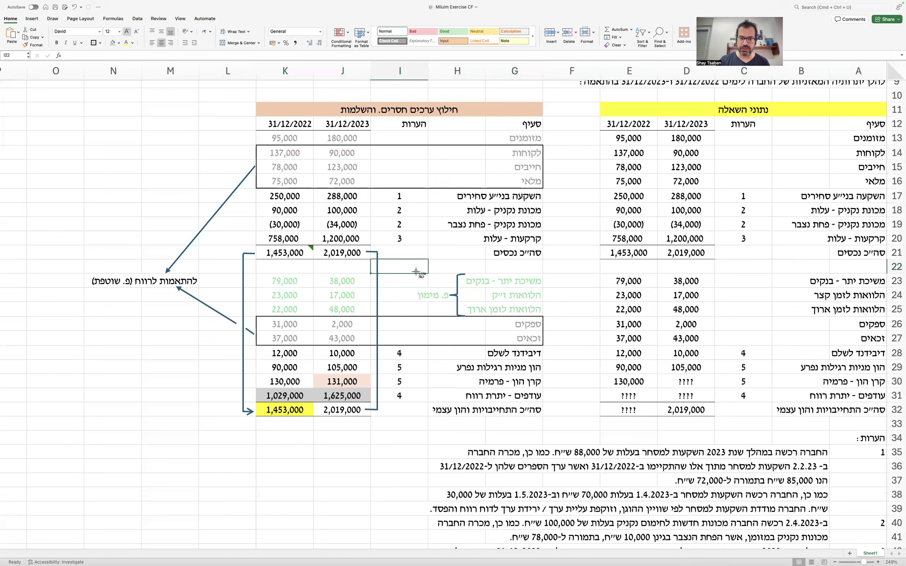
pyautogui.moveTo(545, 204); pyautogui.dragTo(241, 239)
pyautogui.rightClick(820, 557)
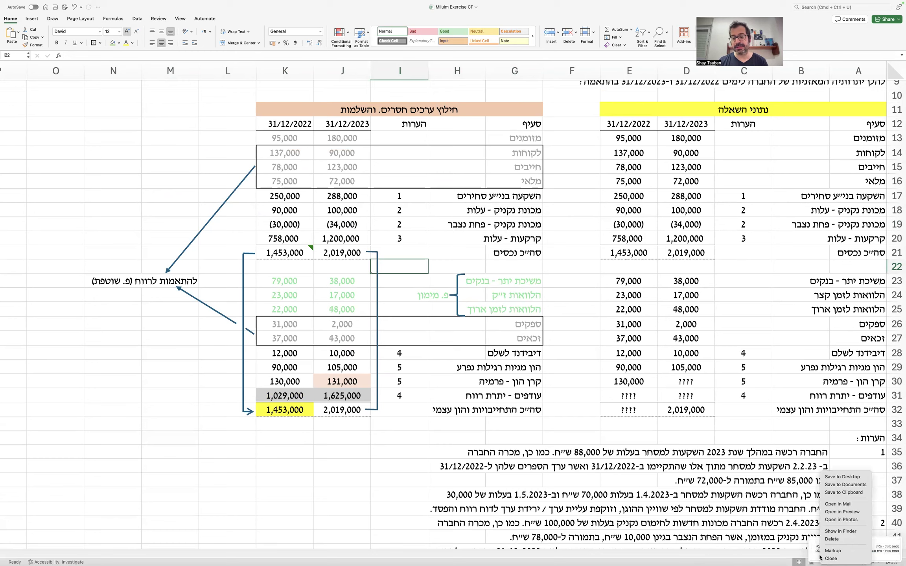
pyautogui.click(846, 493)
pyautogui.scroll(-10, 810, 390)
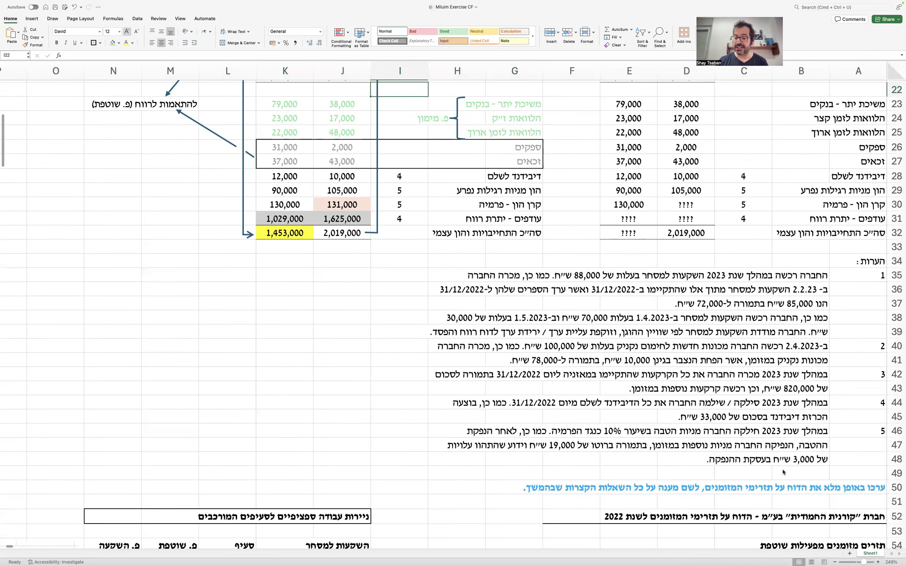
# Step: Paste the sausage machine rows picture at B42, shrink it and place it directly beneath the text of note 2
pyautogui.click(809, 376)
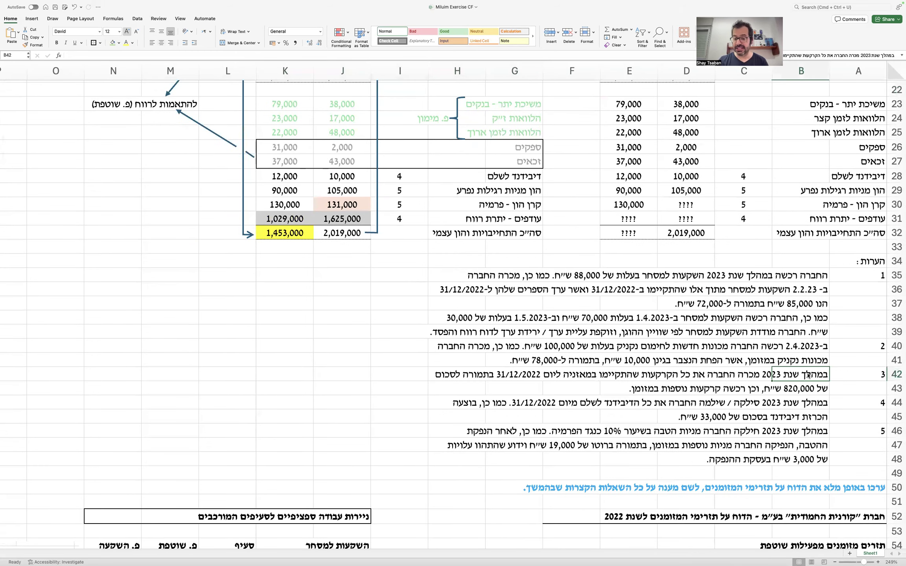
pyautogui.press('super+v')
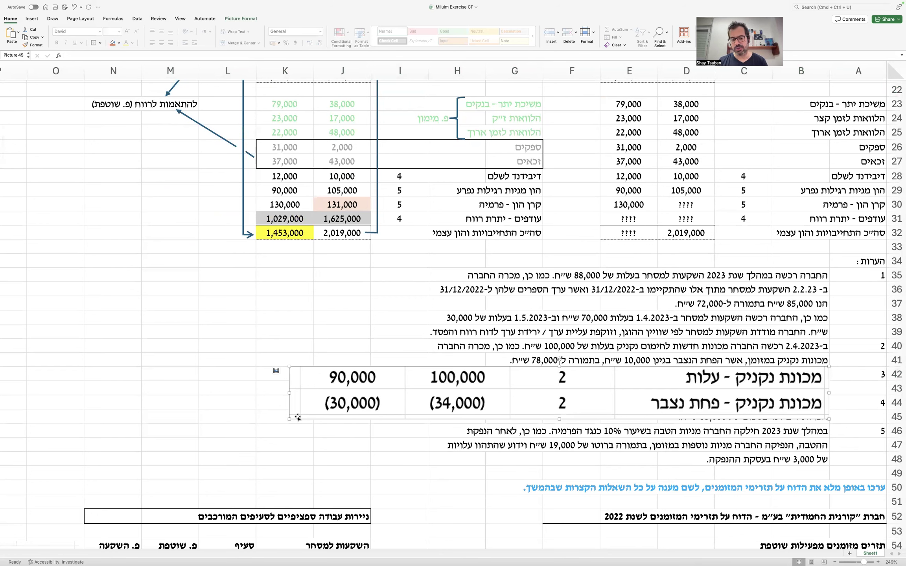
pyautogui.moveTo(294, 417); pyautogui.dragTo(410, 407)
pyautogui.click(245, 435)
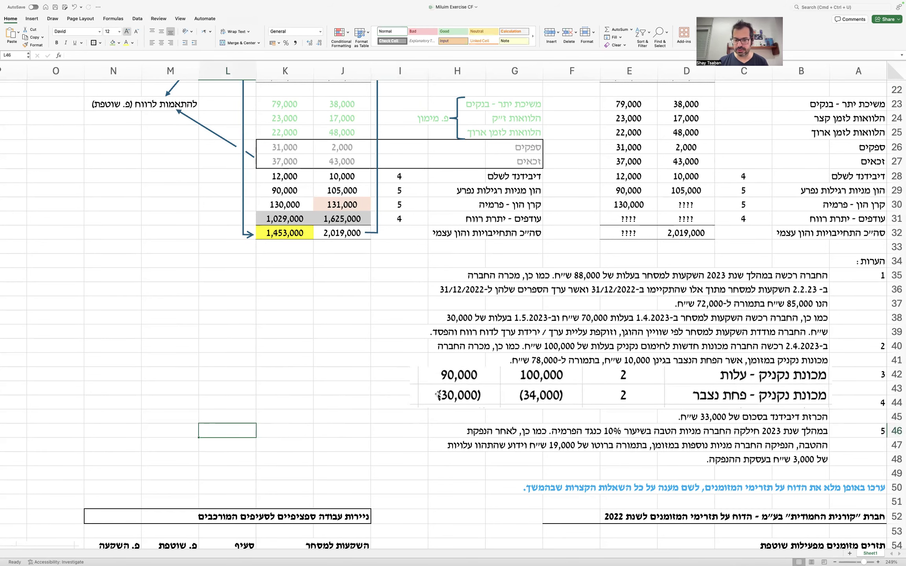
pyautogui.moveTo(502, 384)
pyautogui.mouseDown()
pyautogui.moveTo(502, 404)
pyautogui.moveTo(502, 385)
pyautogui.mouseUp()
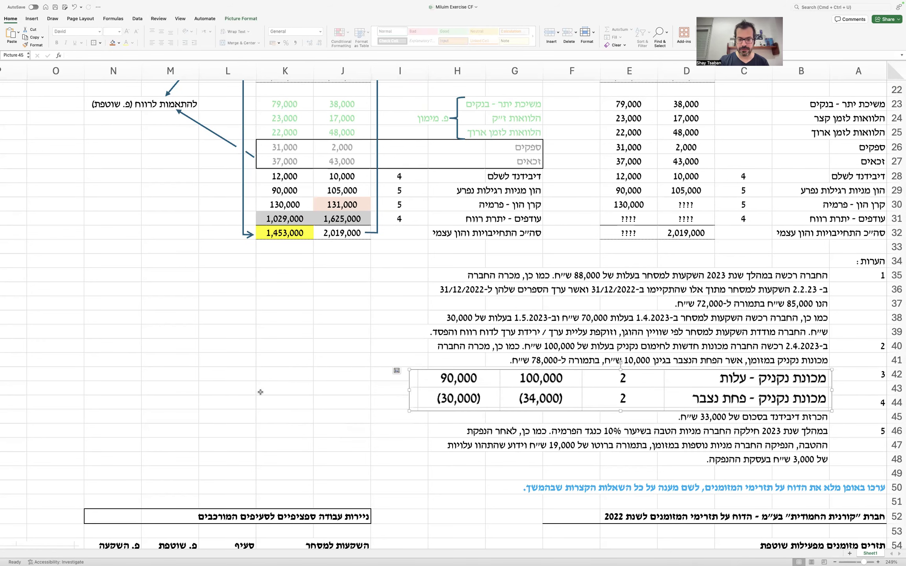
# Step: Capture a screenshot of note 2 together with the machine cost and depreciation picture and copy it to the clipboard
pyautogui.moveTo(389, 337); pyautogui.dragTo(847, 421)
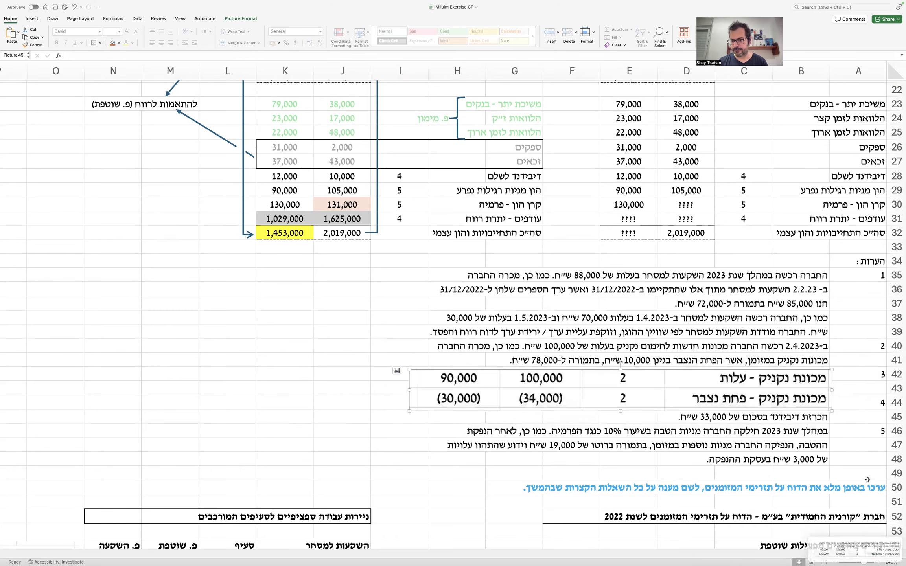
pyautogui.rightClick(855, 549)
pyautogui.click(837, 491)
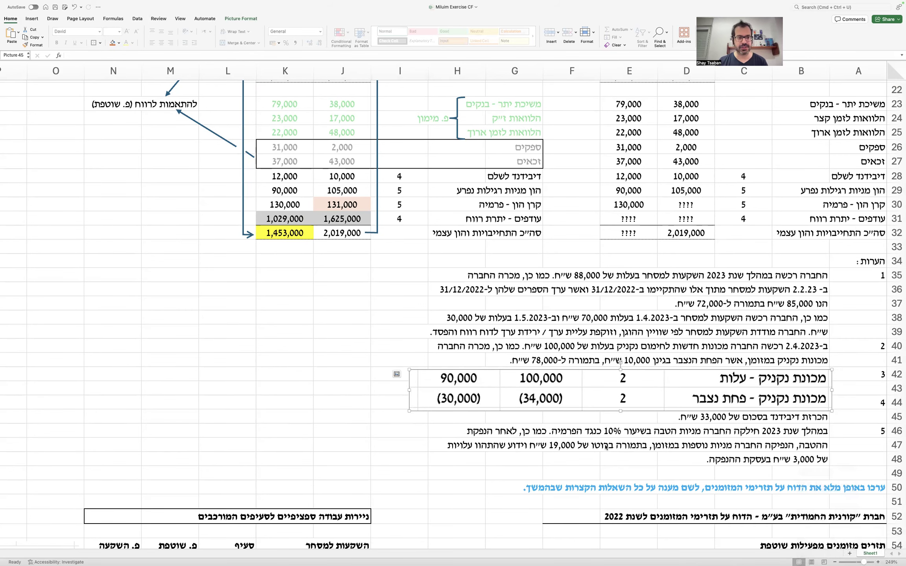
# Step: Paste the captured picture at J71 and move it up so it sits just above the red remark of the fixed assets working paper
pyautogui.scroll(-20, 606, 448)
pyautogui.hscroll(-4, 605, 447)
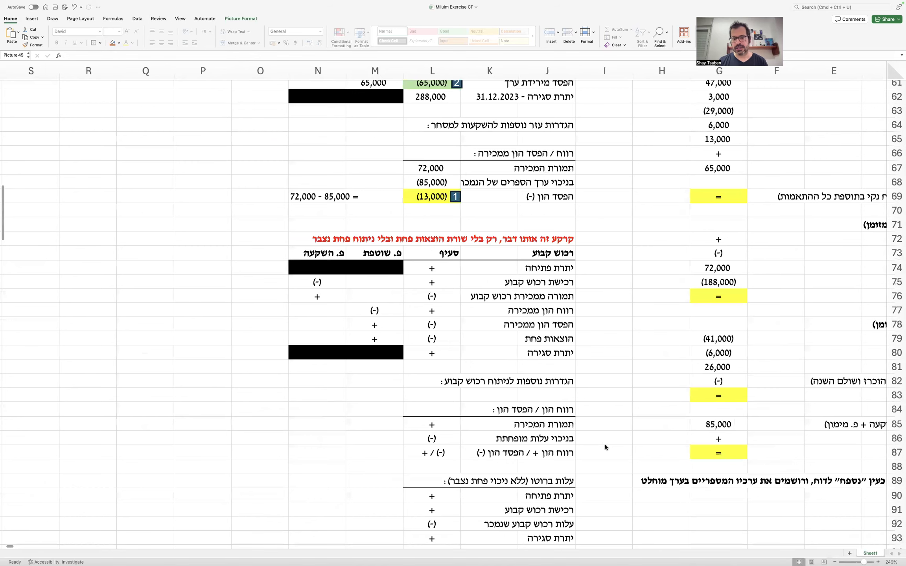
pyautogui.scroll(5, 597, 407)
pyautogui.scroll(-4, 592, 370)
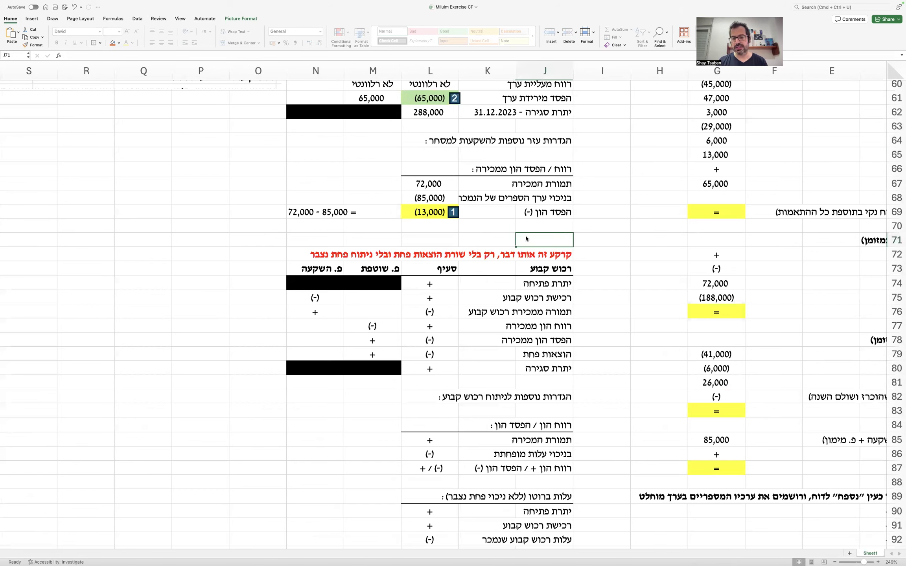
pyautogui.press('super+v')
pyautogui.moveTo(520, 270); pyautogui.dragTo(532, 185)
pyautogui.click(515, 326)
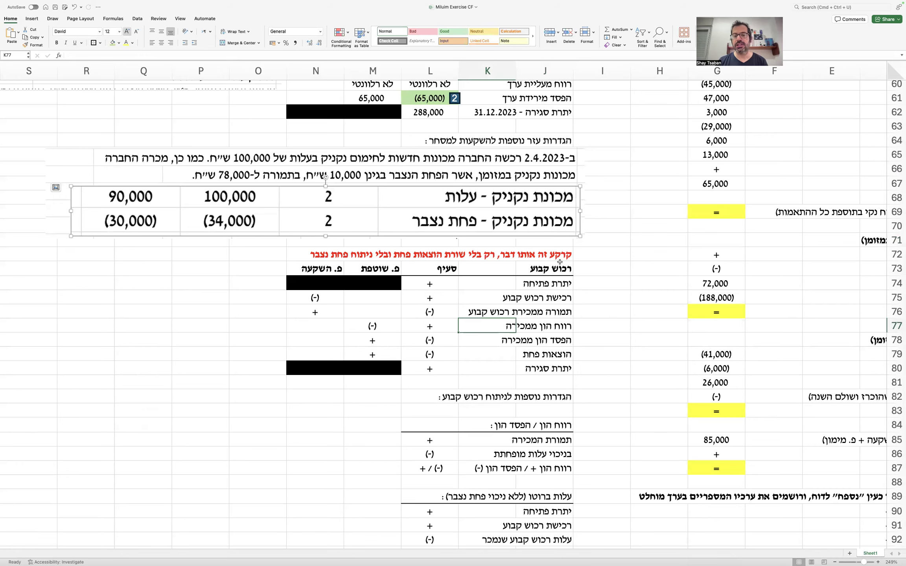
# Step: Move the gross cost table from J89:L93 to N84, beside the capital gain/loss table
pyautogui.scroll(-5, 520, 281)
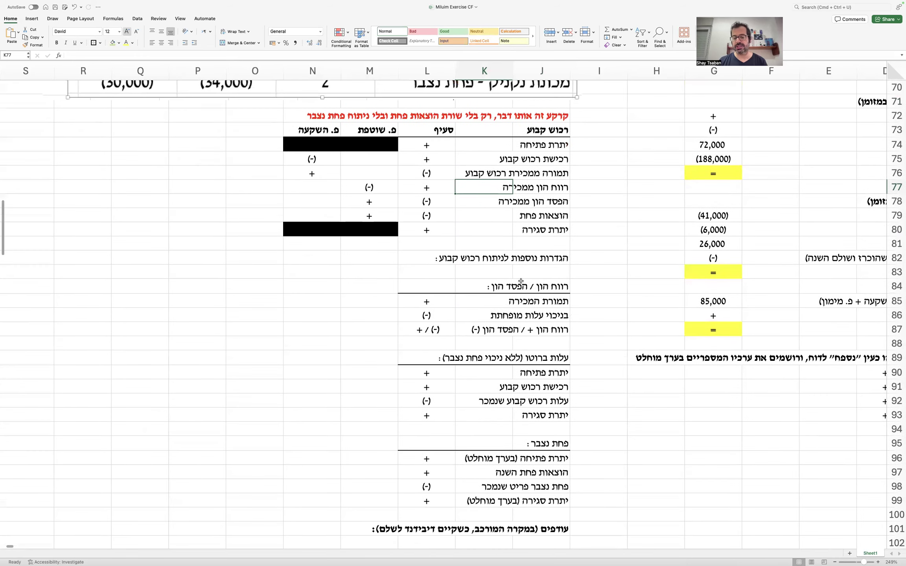
pyautogui.scroll(2, 527, 272)
pyautogui.scroll(1, 531, 265)
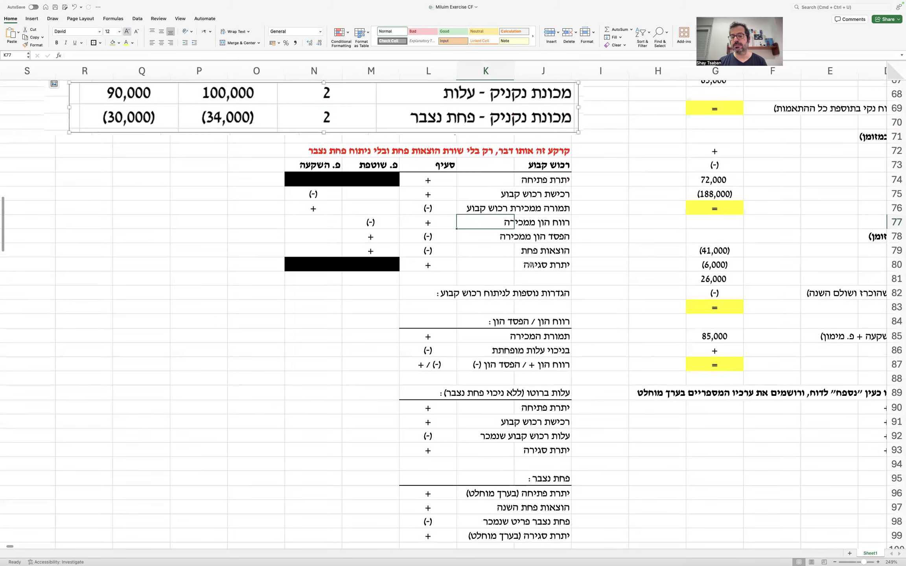
pyautogui.moveTo(550, 390); pyautogui.dragTo(427, 449)
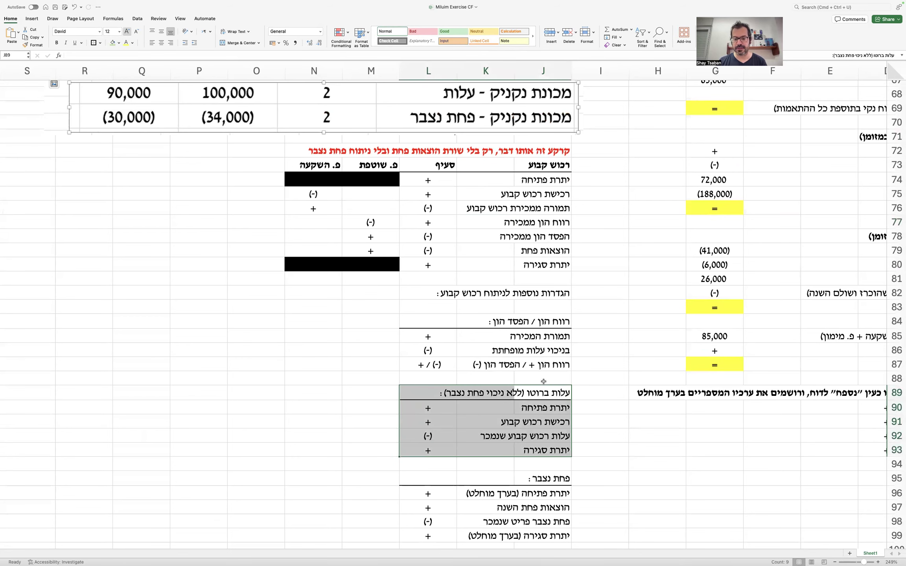
pyautogui.moveTo(543, 384); pyautogui.dragTo(320, 321)
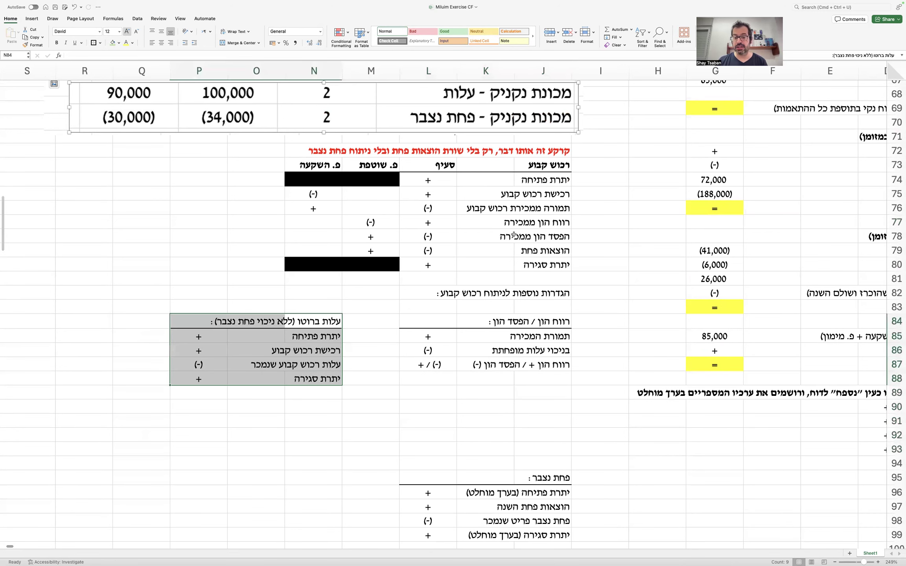
# Step: Extend the fixed assets heading in J73 to "רכוש קבוע נטו (ע. מופחתת)"
pyautogui.doubleClick(526, 161)
pyautogui.write('נט')
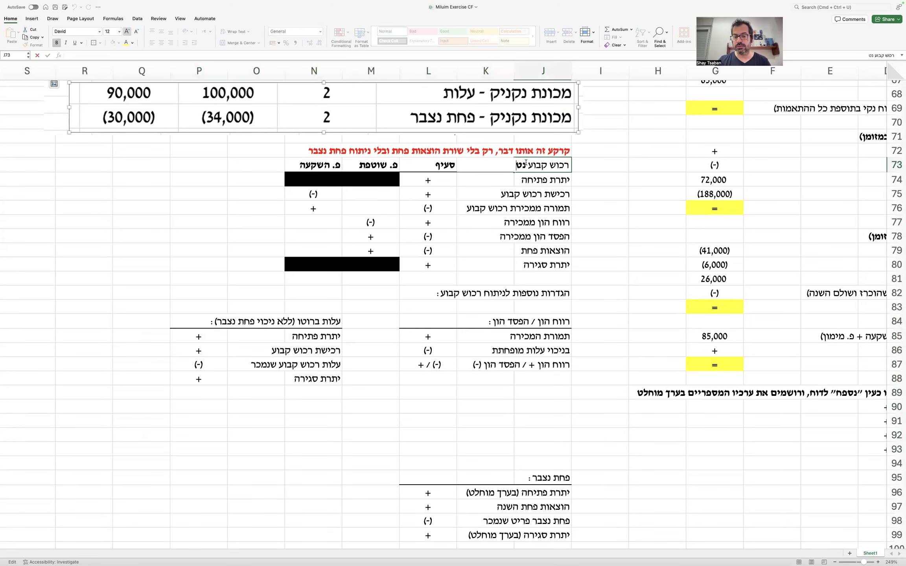
pyautogui.write('ו (על')
pyautogui.write(' מופחתת)')
pyautogui.press('Return')
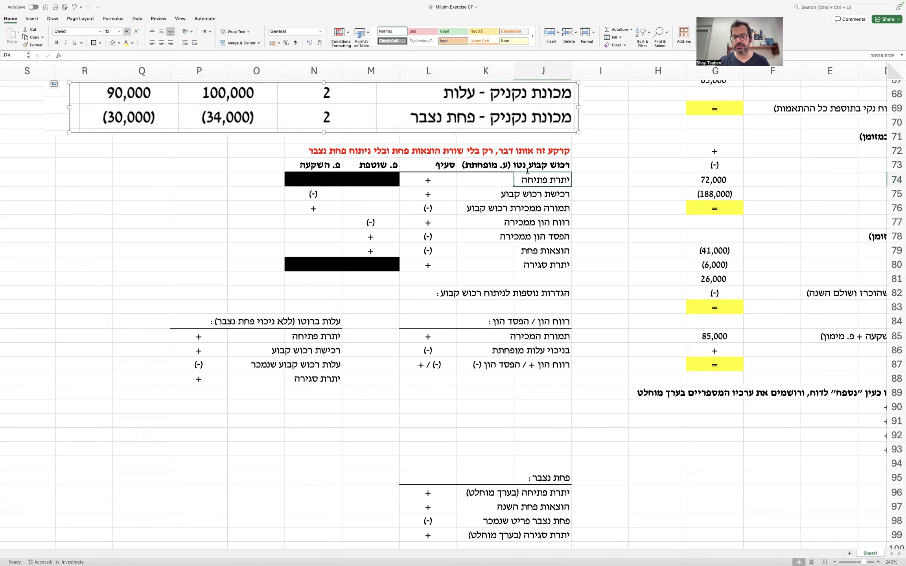
# Step: Relabel J74 as "יתרת פתיחה ע. מופחתת" and J80 as "יתרת סגירה ע. מופחתת"
pyautogui.doubleClick(522, 178)
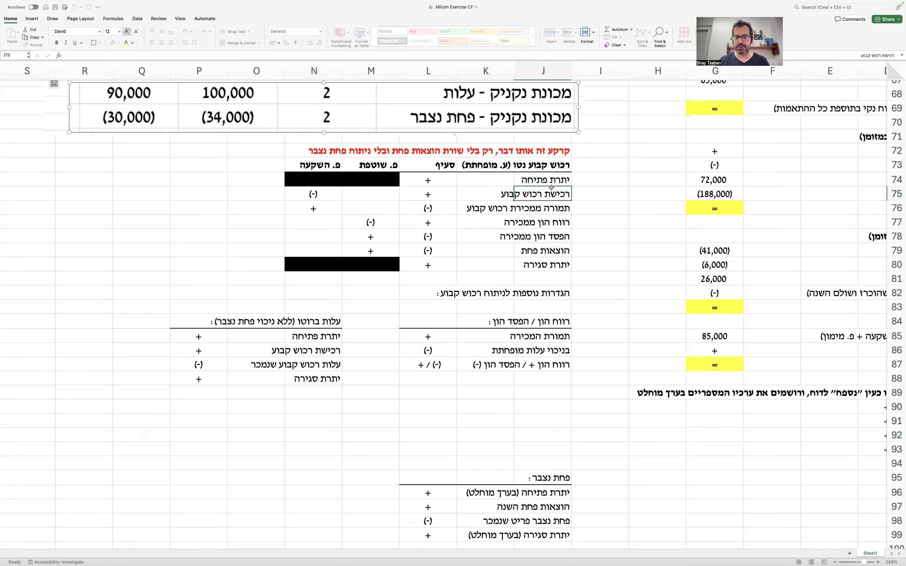
pyautogui.press('Escape')
pyautogui.write('יתרת פתיחה ע. מופחתת')
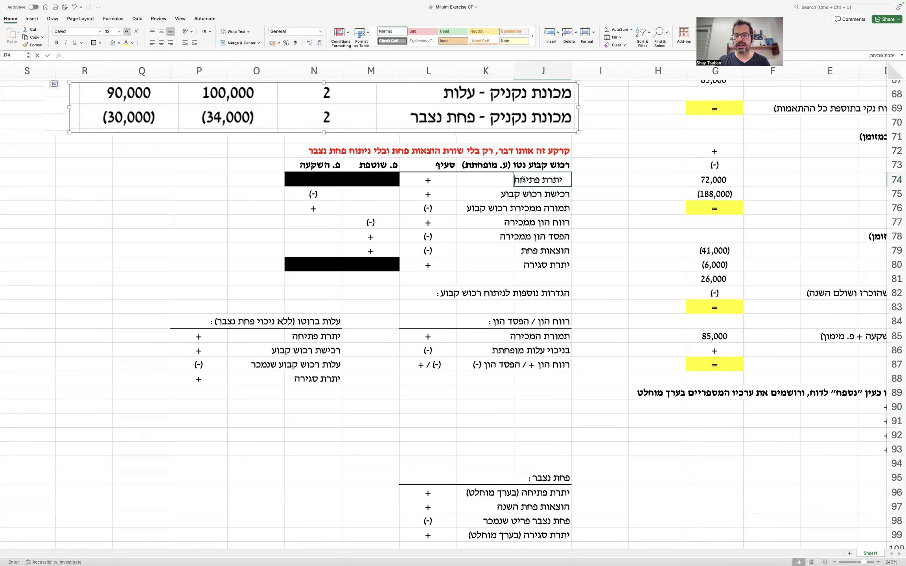
pyautogui.press('Return')
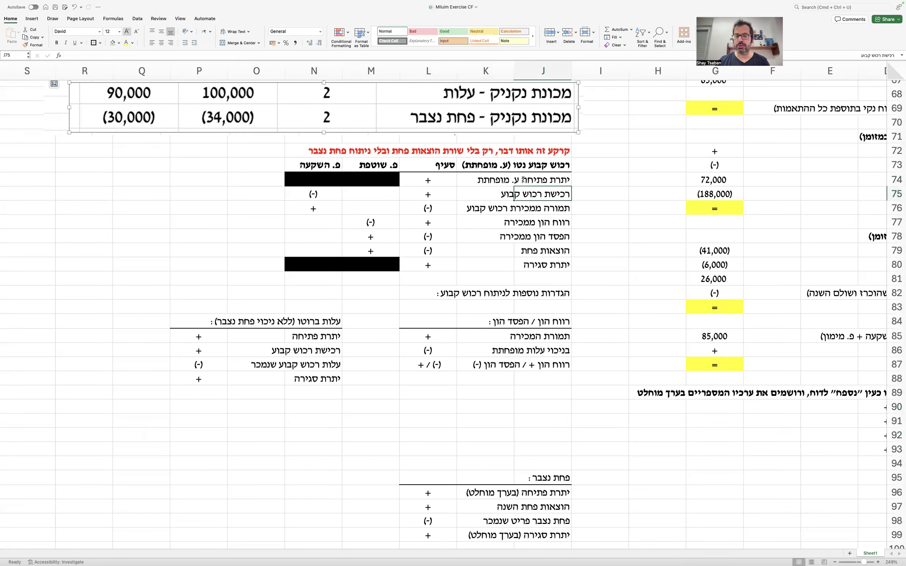
pyautogui.click(540, 264)
pyautogui.write('יתרת סג')
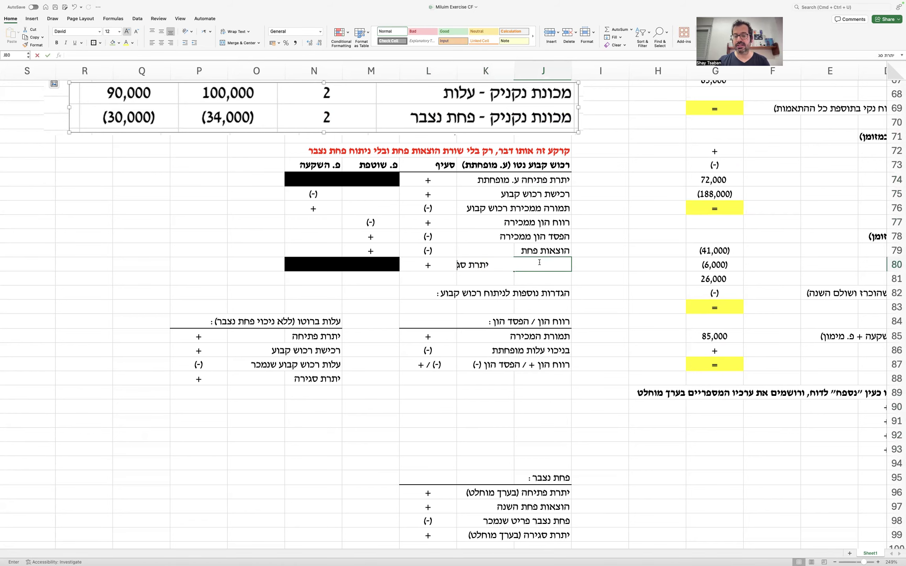
pyautogui.write('ירה ע. מופחתת')
pyautogui.press('Return')
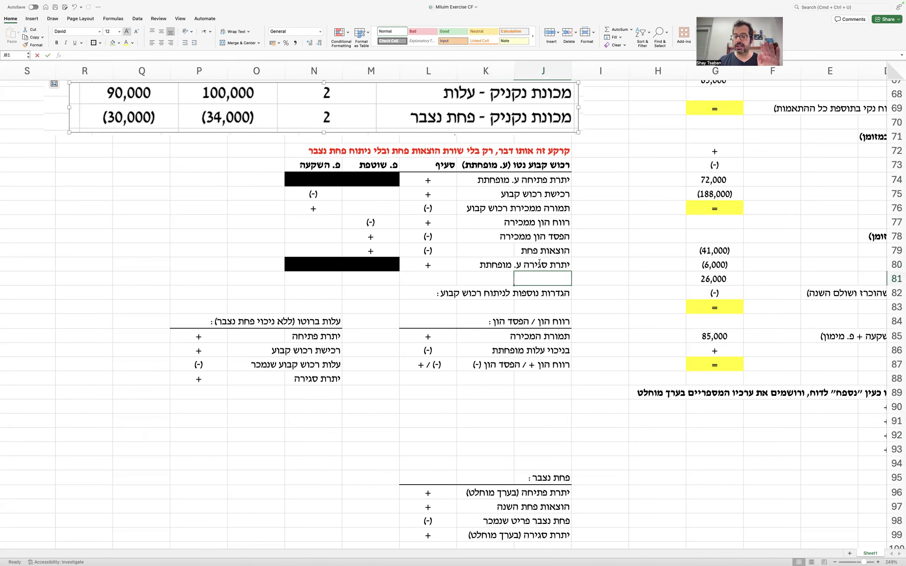
# Step: Move the accumulated depreciation table (פחת נצבר) from J95:L99 to R84, beside the gross cost table
pyautogui.scroll(5, 530, 260)
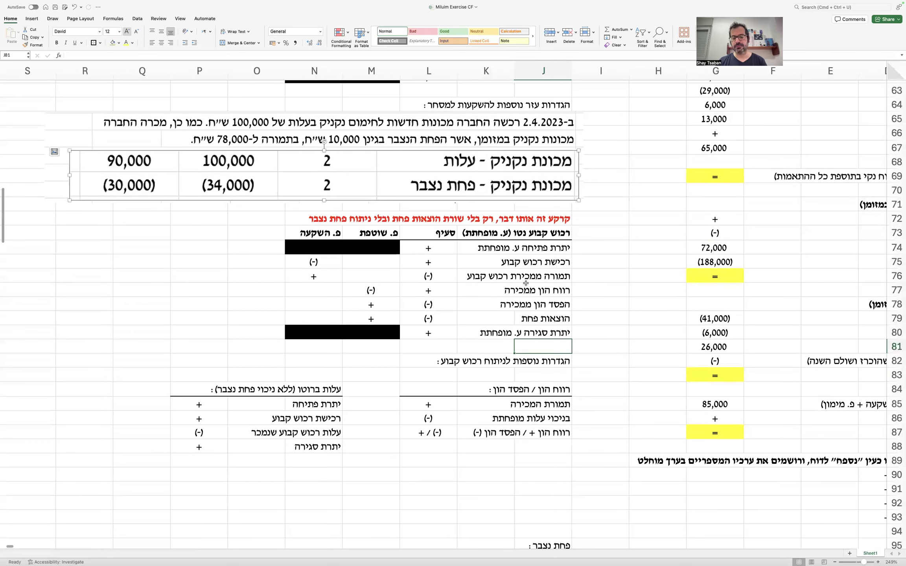
pyautogui.scroll(-6, 526, 284)
pyautogui.scroll(-1, 519, 325)
pyautogui.moveTo(545, 456); pyautogui.dragTo(419, 512)
pyautogui.moveTo(510, 447); pyautogui.dragTo(100, 305)
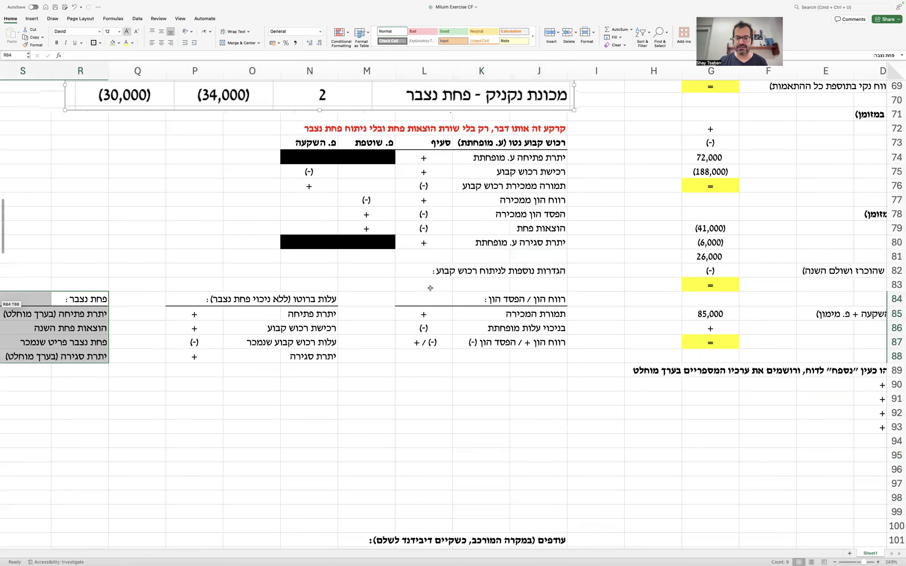
pyautogui.scroll(5, 430, 289)
pyautogui.hscroll(-3, 431, 289)
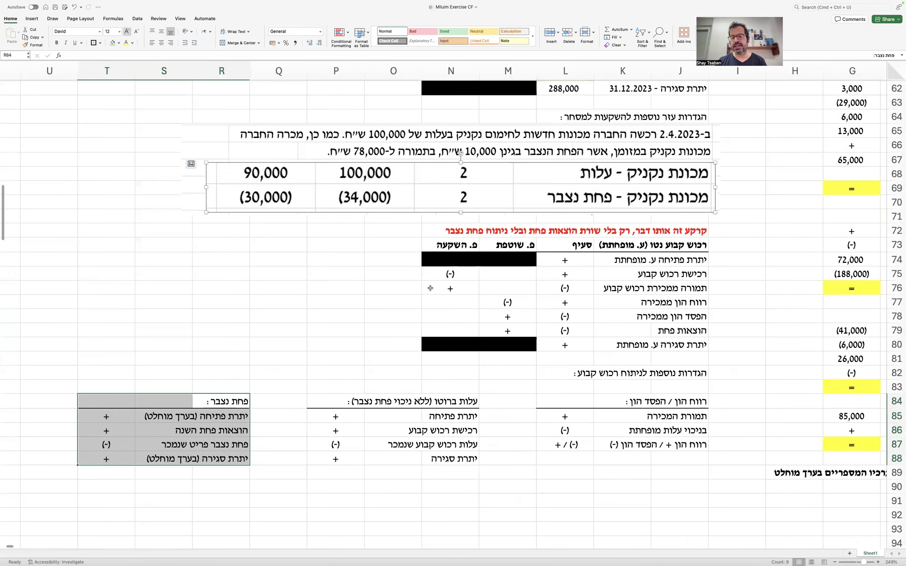
# Step: Enter the gross cost opening balance of 90,000 in P85 and the closing balance of 100,000 in P88
pyautogui.click(569, 259)
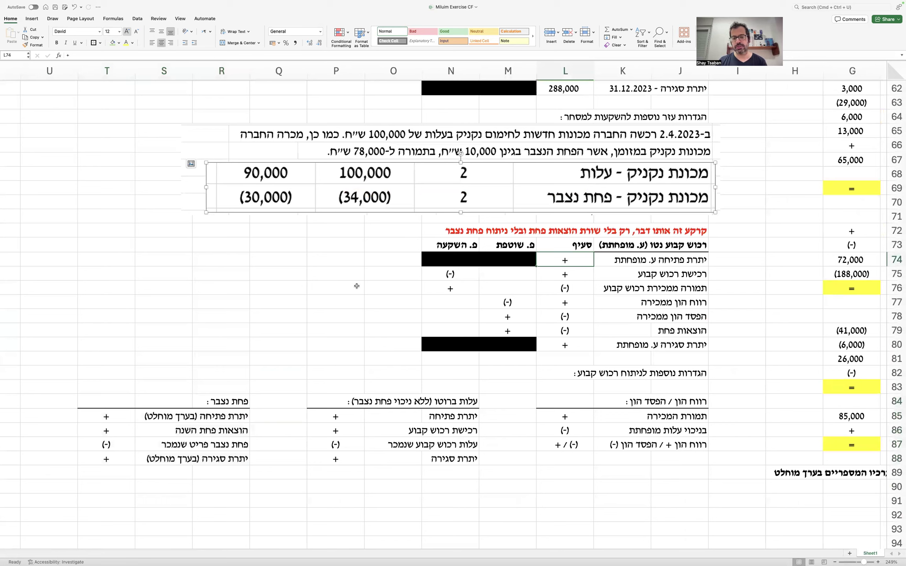
pyautogui.moveTo(458, 400); pyautogui.dragTo(343, 402)
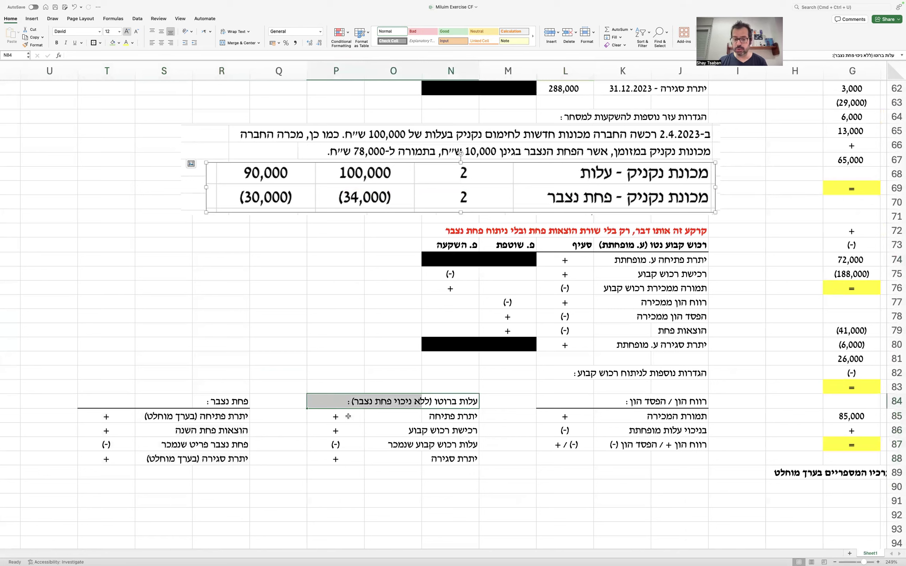
pyautogui.click(348, 416)
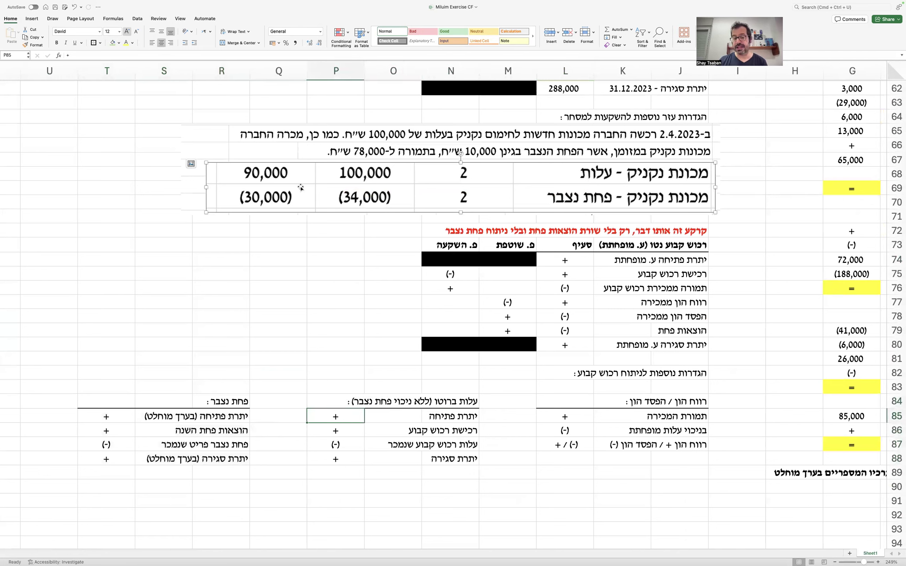
pyautogui.write('90,000')
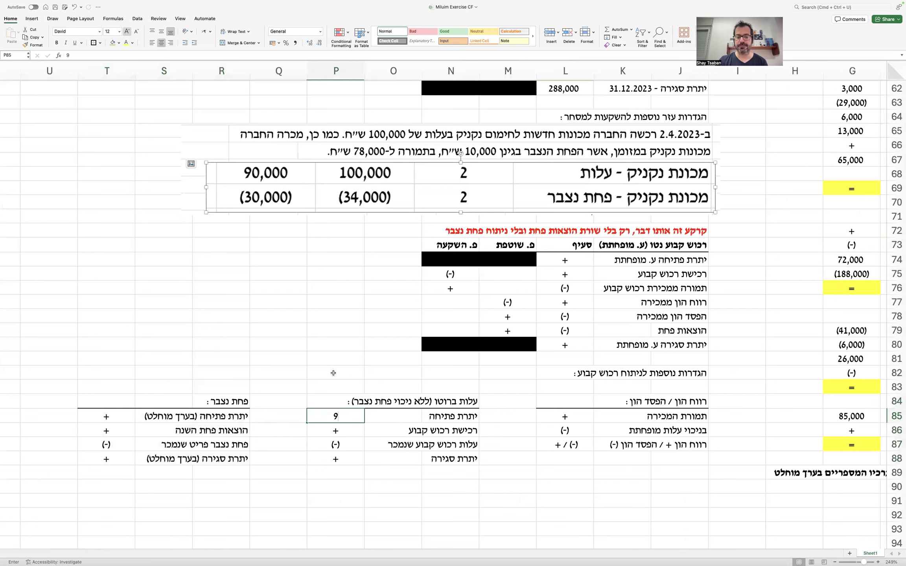
pyautogui.press('Return')
pyautogui.press('Return')
pyautogui.press('Return')
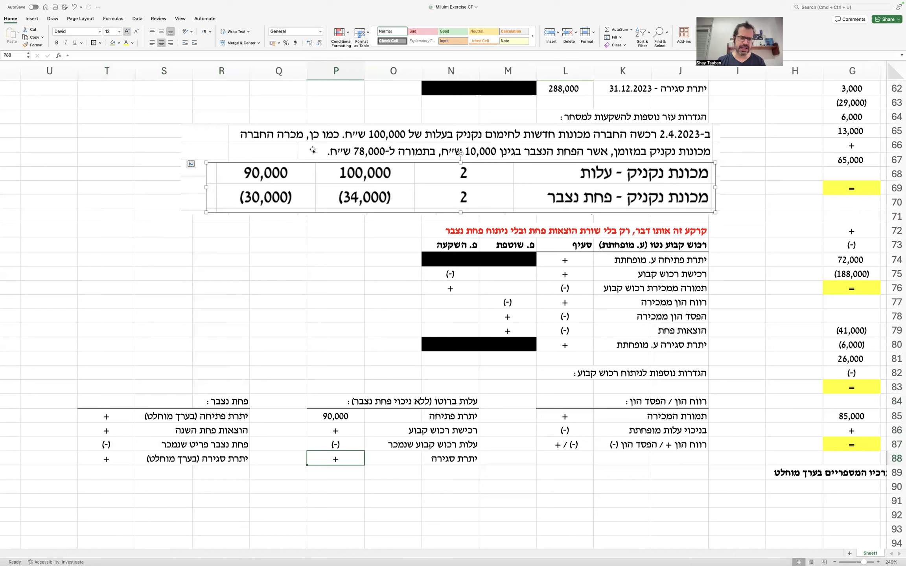
pyautogui.write('100,000')
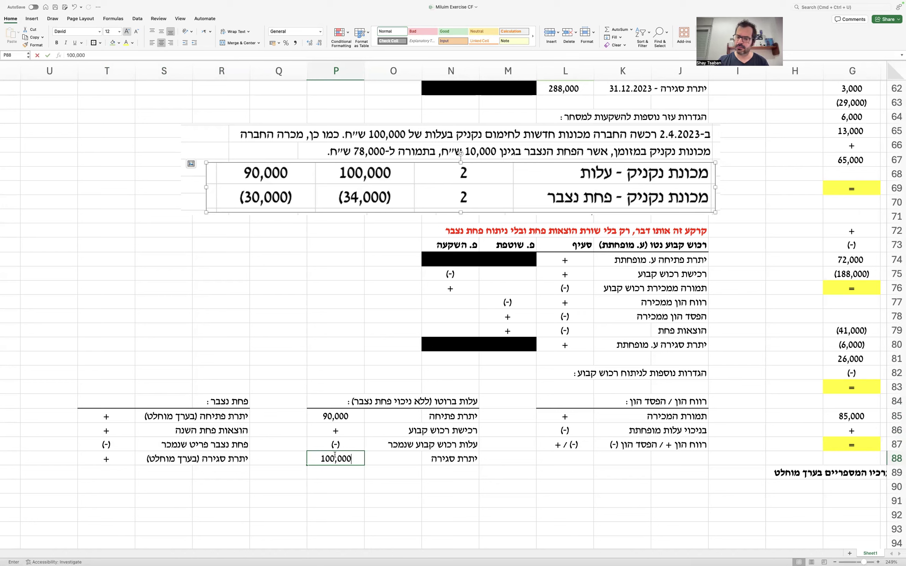
pyautogui.press('Return')
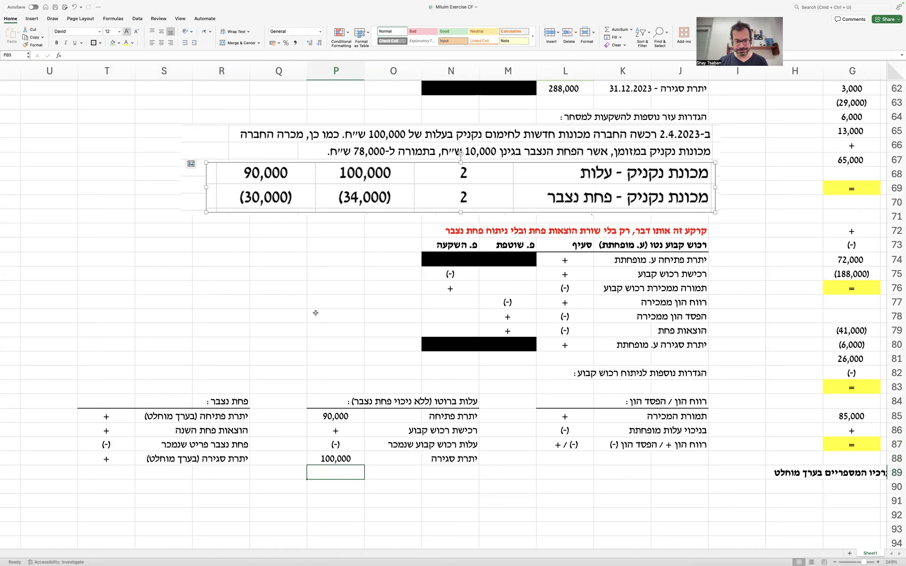
# Step: Enter the accumulated depreciation opening balance of 30,000 in T85 and the closing balance of 34,000 in T88
pyautogui.click(116, 418)
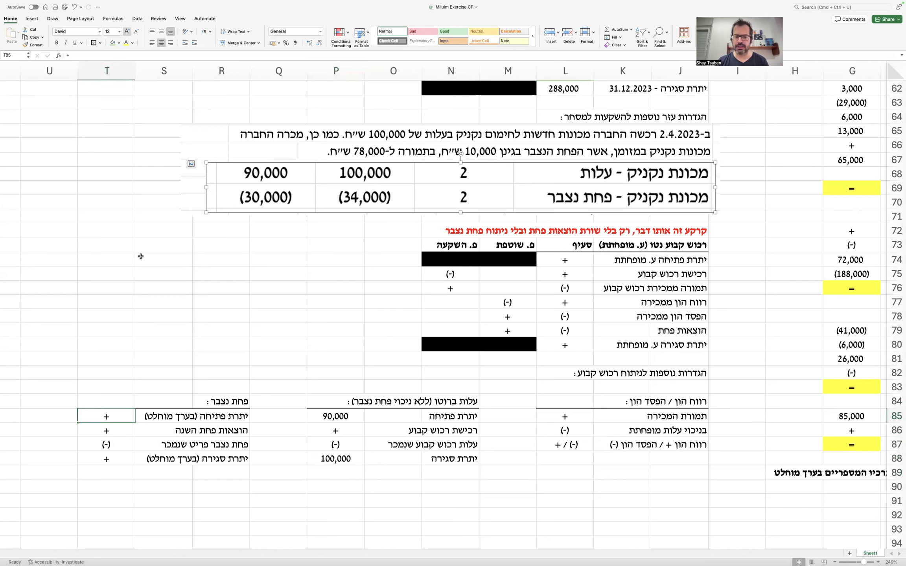
pyautogui.write('30,000')
pyautogui.press('Return')
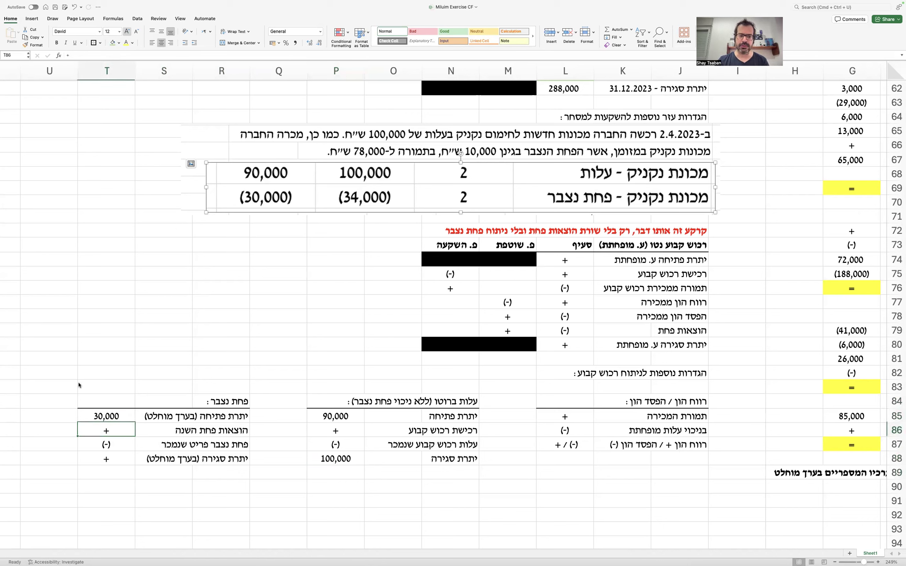
pyautogui.click(113, 463)
pyautogui.write('34,000')
pyautogui.press('Return')
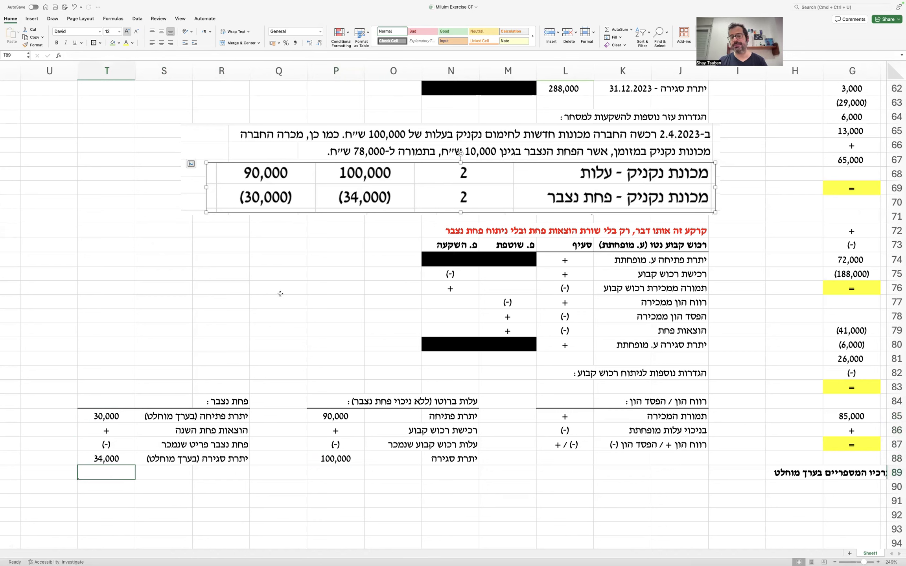
# Step: Calculate the net opening balance in L74 as gross cost minus accumulated depreciation with =P85-T85
pyautogui.click(574, 256)
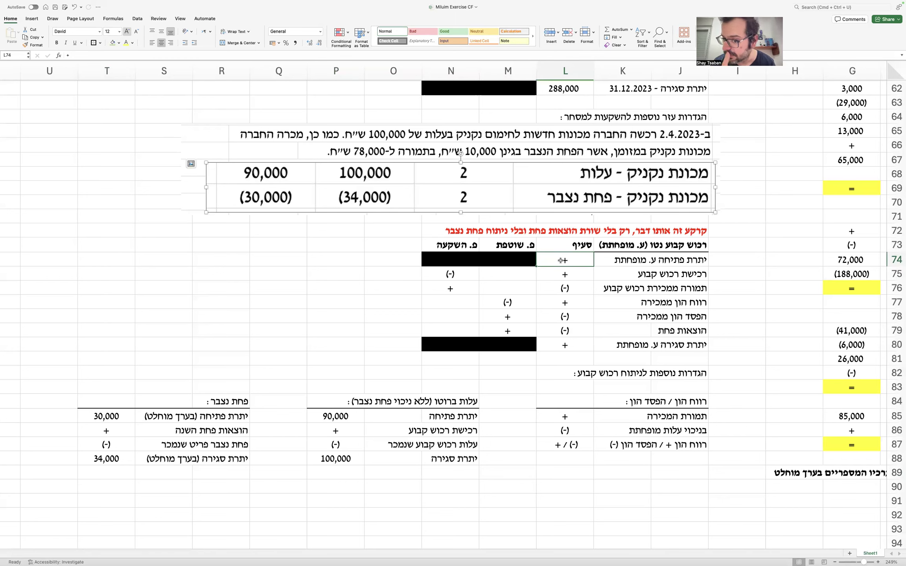
pyautogui.write('=')
pyautogui.click(353, 411)
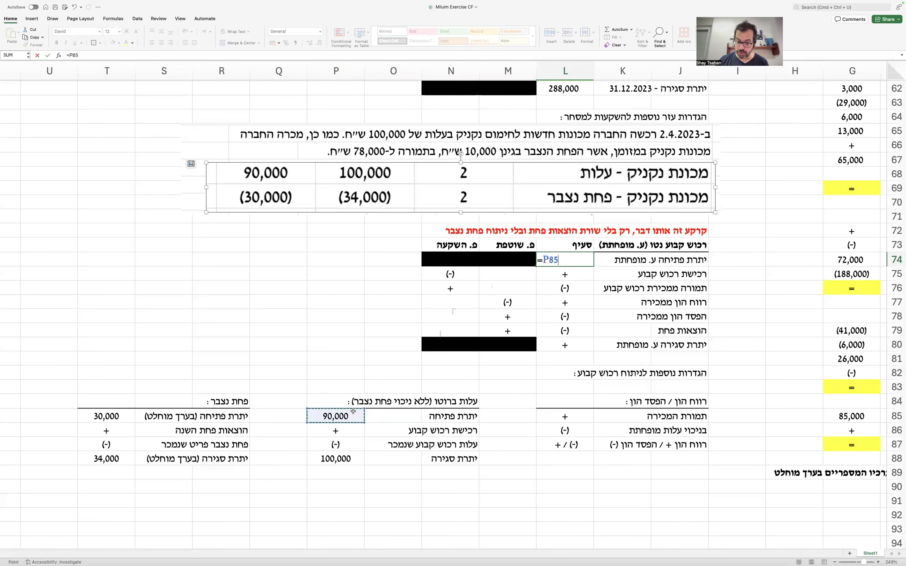
pyautogui.write('-')
pyautogui.click(115, 415)
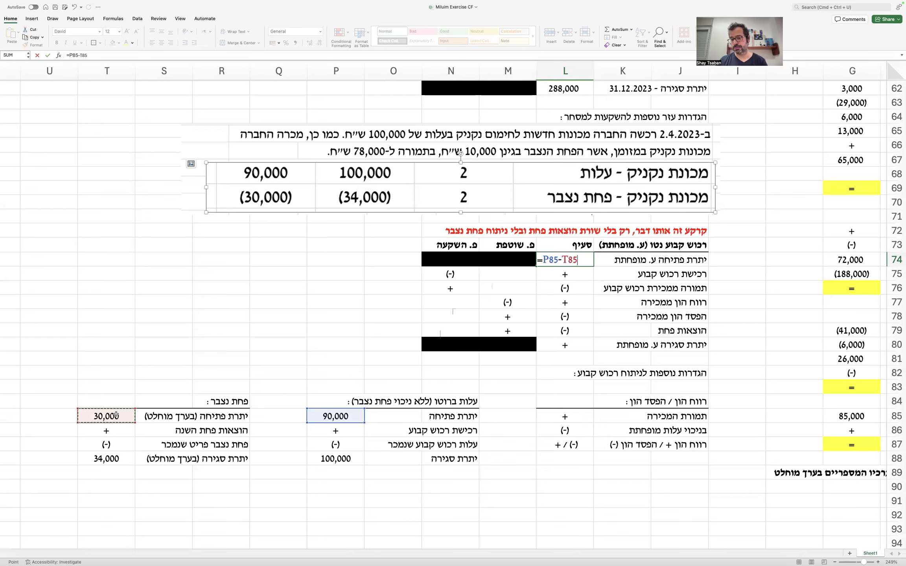
pyautogui.press('Return')
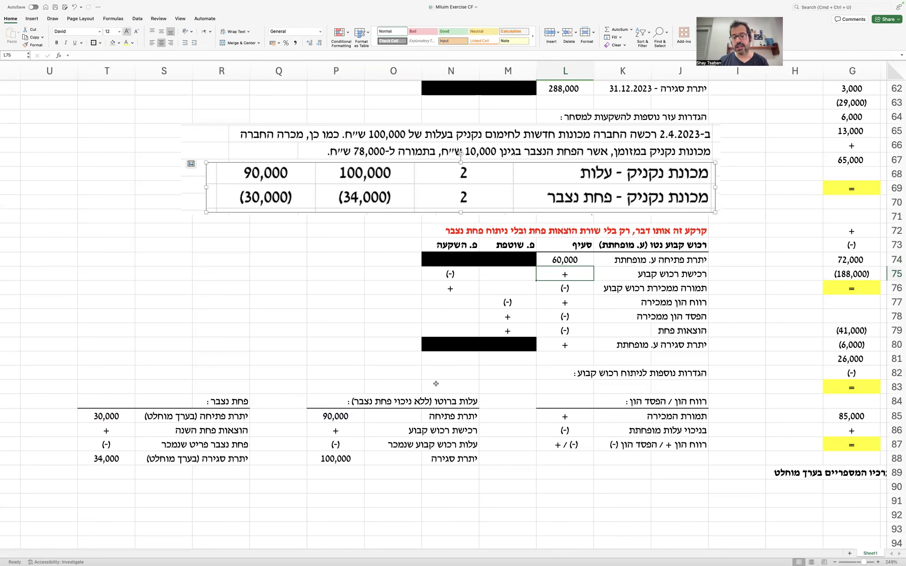
# Step: Calculate the net closing balance in L80 as gross cost minus accumulated depreciation with =P88-T88
pyautogui.click(571, 347)
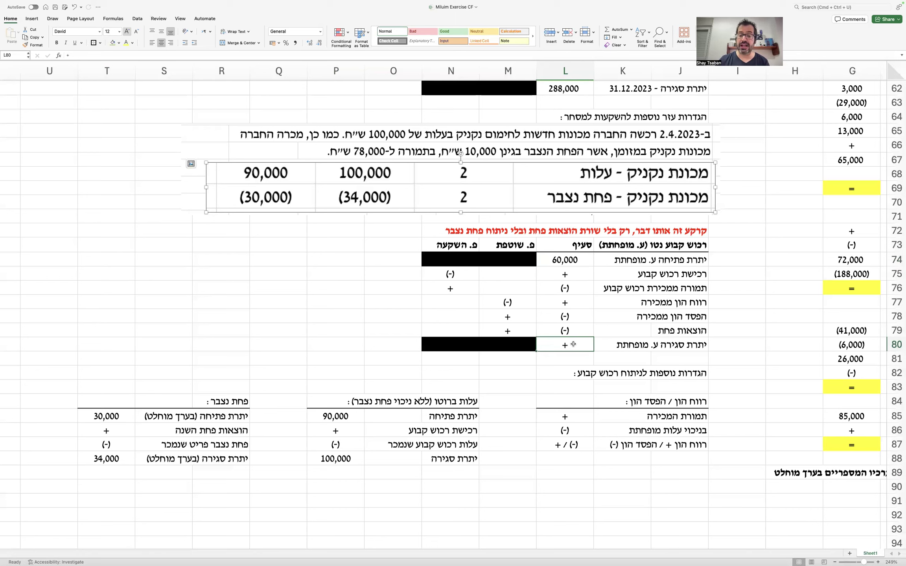
pyautogui.write('=')
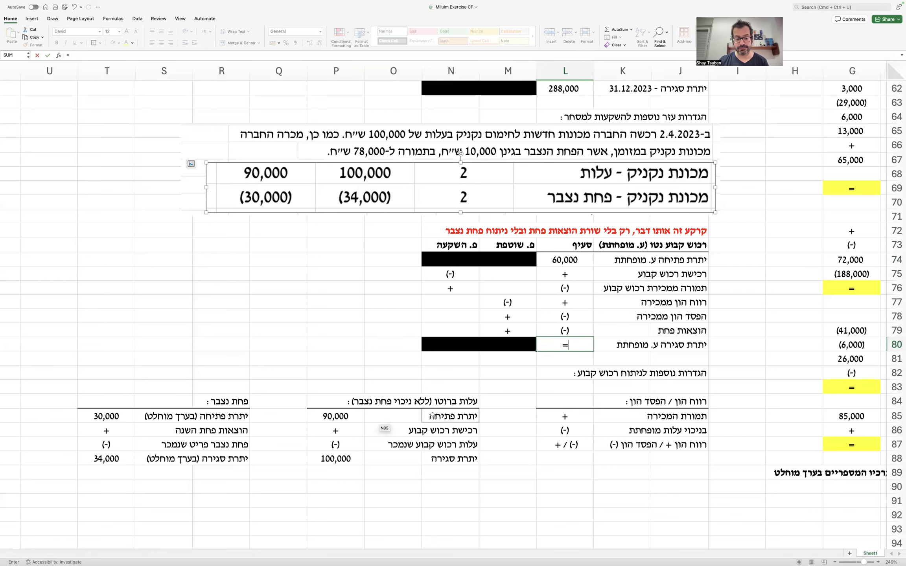
pyautogui.click(355, 459)
pyautogui.write('-')
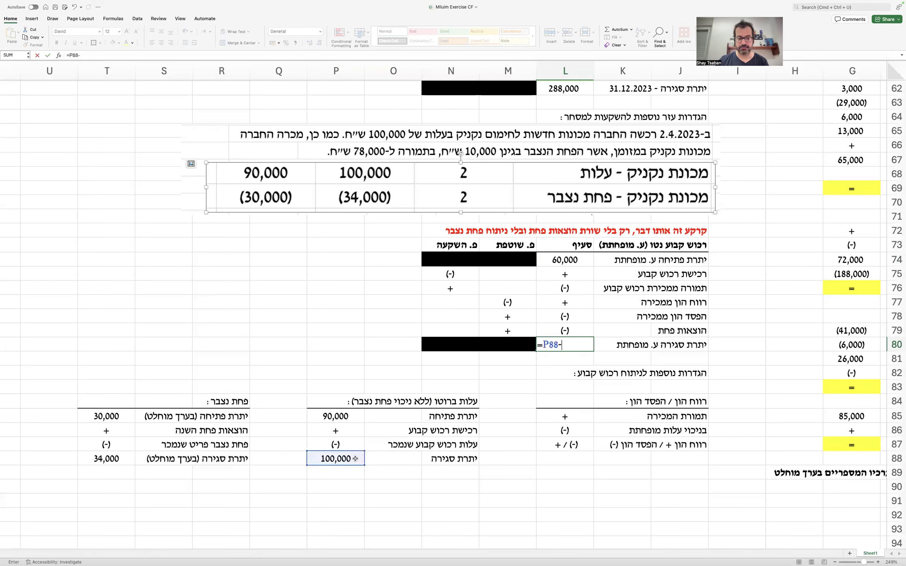
pyautogui.click(93, 464)
pyautogui.press('Return')
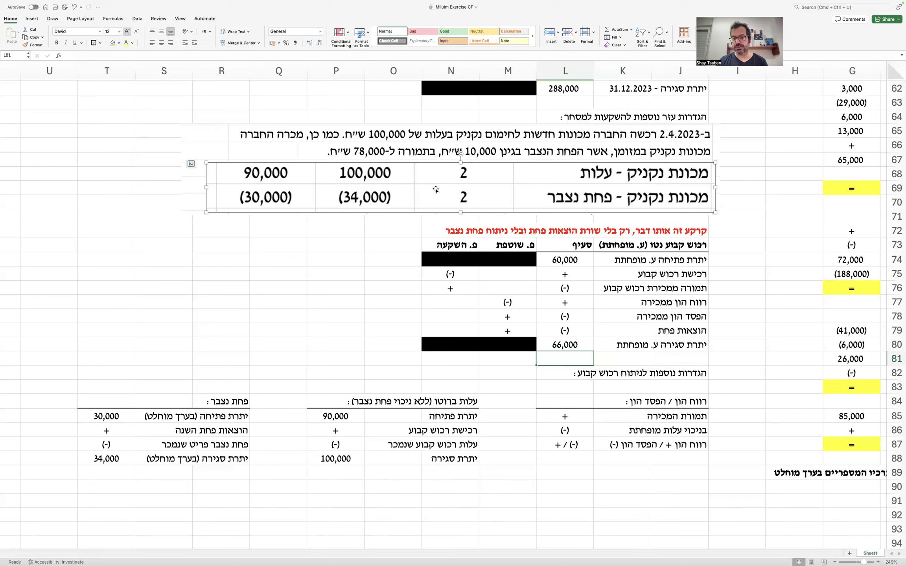
# Step: Review note 2 on the sausage machines and its copied excerpt above the fixed assets table
pyautogui.moveTo(436, 190)
pyautogui.mouseDown()
pyautogui.moveTo(440, 238)
pyautogui.moveTo(430, 191)
pyautogui.mouseUp()
pyautogui.click(343, 287)
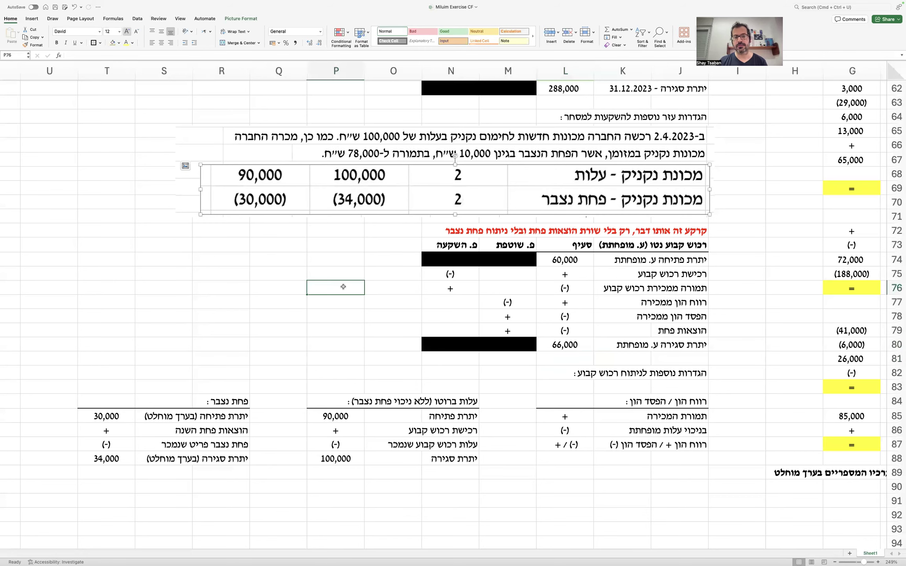
pyautogui.scroll(15, 344, 286)
pyautogui.hscroll(5, 344, 286)
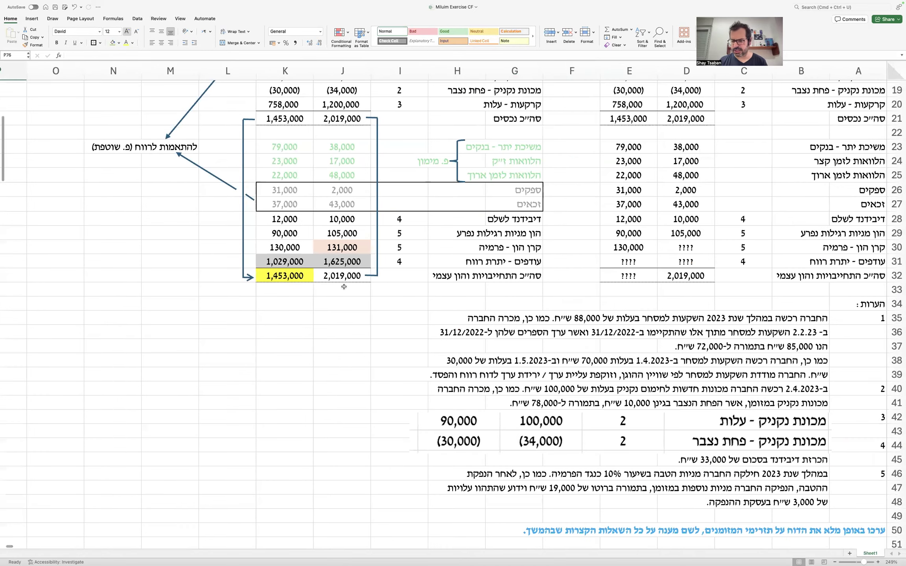
pyautogui.scroll(-5, 408, 289)
pyautogui.hscroll(1, 409, 290)
pyautogui.moveTo(687, 350); pyautogui.dragTo(669, 346)
pyautogui.scroll(-15, 645, 380)
pyautogui.hscroll(-4, 645, 380)
pyautogui.scroll(-20, 645, 380)
pyautogui.hscroll(-3, 645, 379)
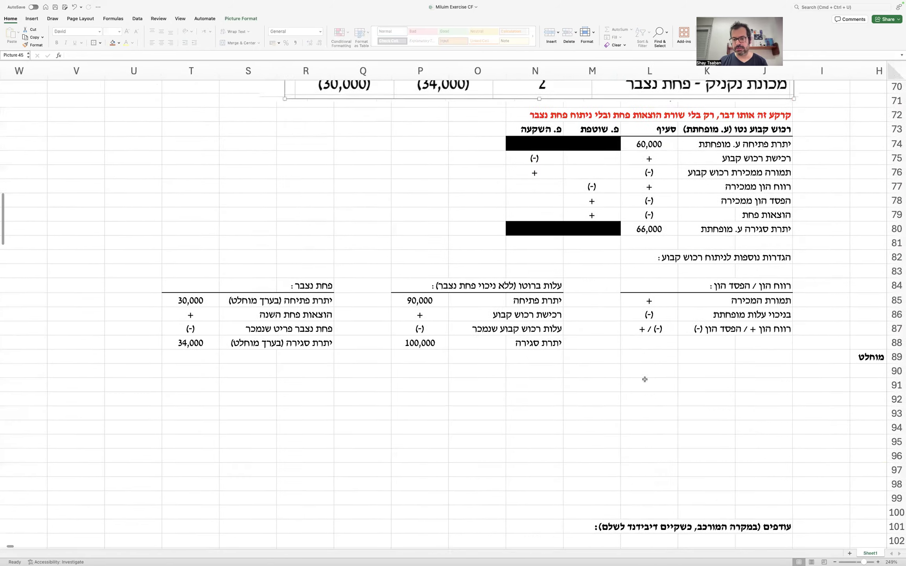
pyautogui.scroll(8, 645, 380)
pyautogui.scroll(-1, 645, 379)
pyautogui.moveTo(701, 244)
pyautogui.mouseDown()
pyautogui.moveTo(701, 261)
pyautogui.moveTo(701, 244)
pyautogui.mouseUp()
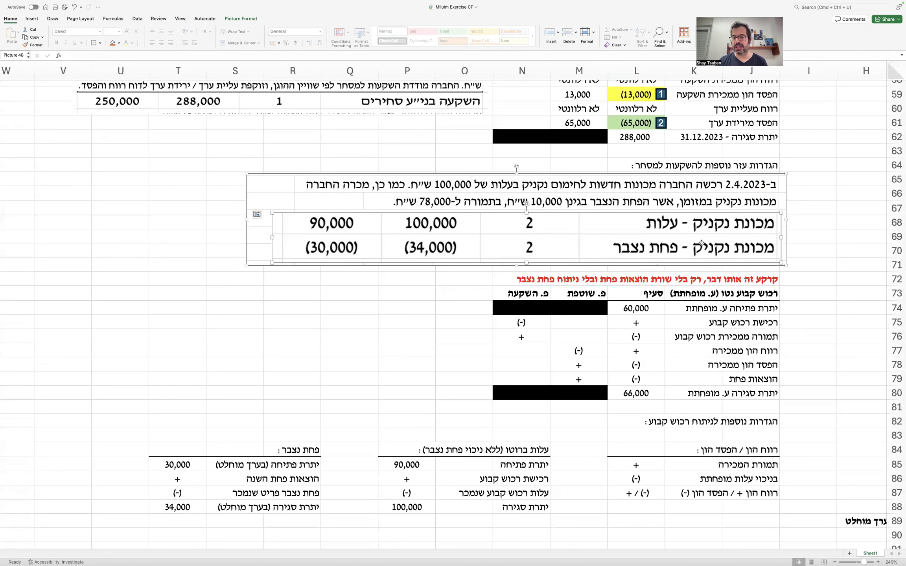
# Step: Enter the fixed asset purchase of 100,000 in L75 and in the gross cost table at P86
pyautogui.scroll(-1, 640, 303)
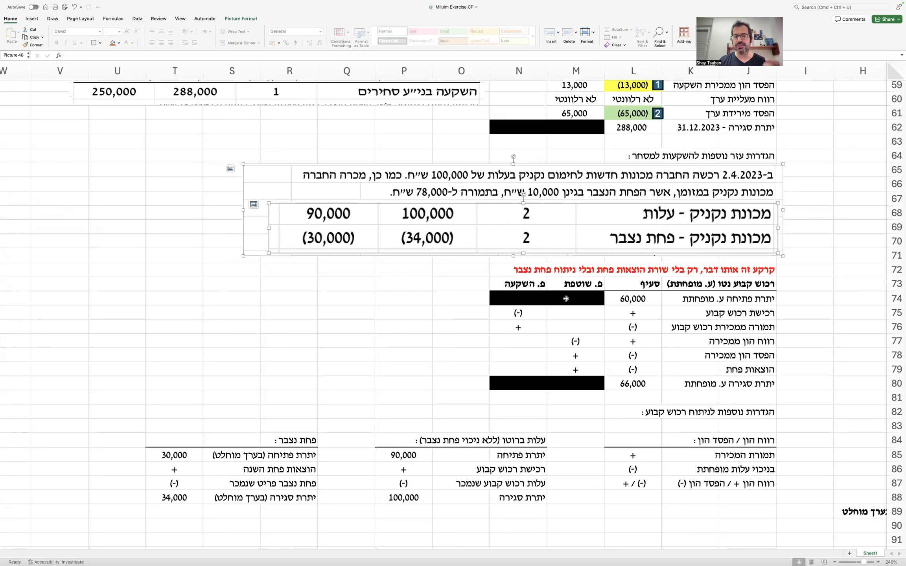
pyautogui.click(616, 319)
pyautogui.write('100,000')
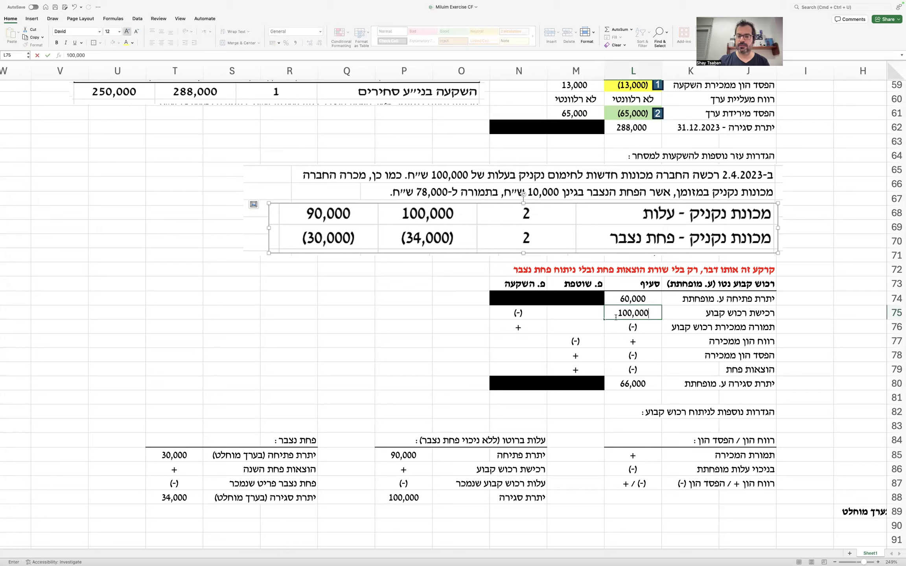
pyautogui.press('Return')
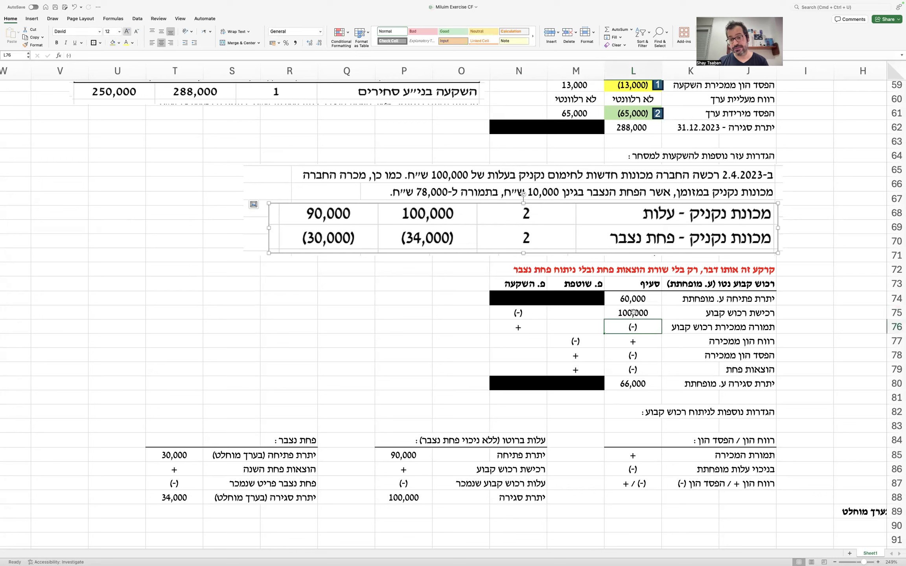
pyautogui.click(513, 470)
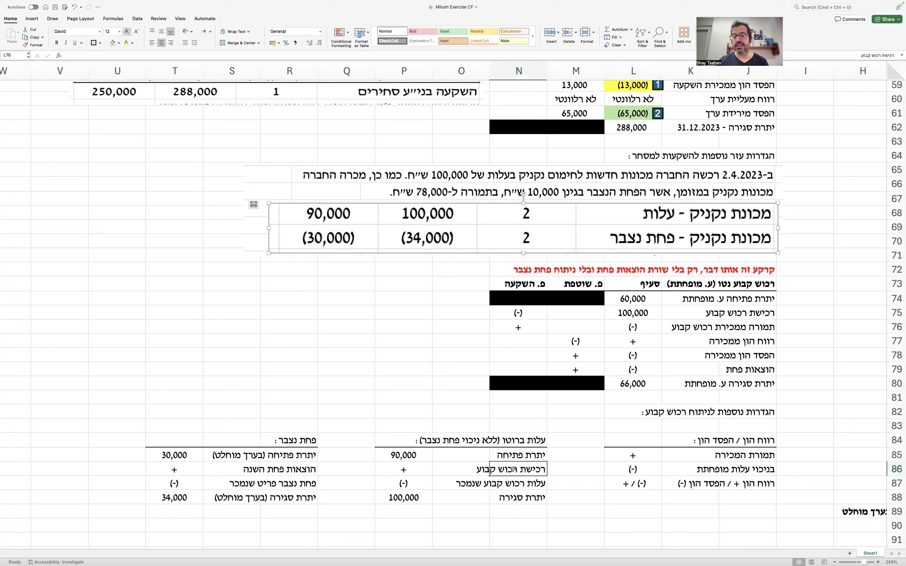
pyautogui.click(412, 464)
pyautogui.write('10')
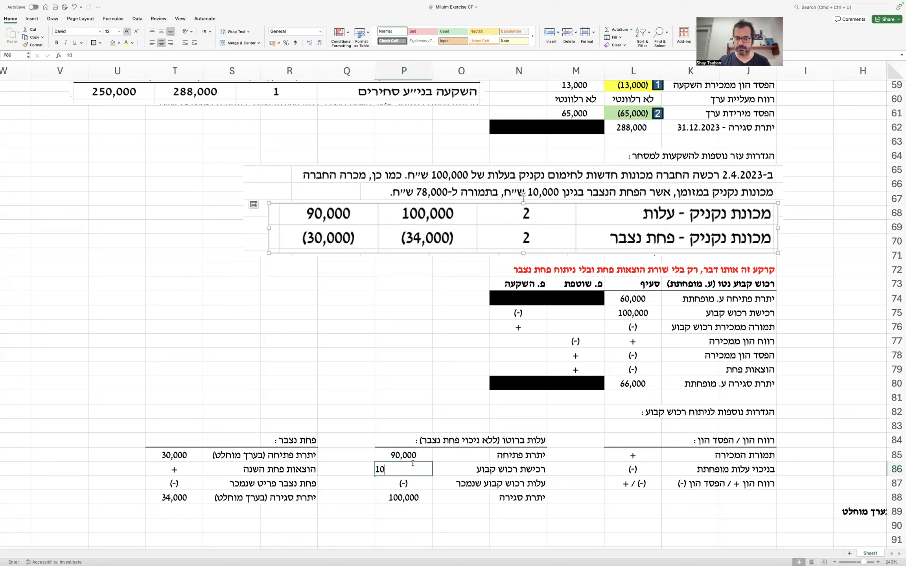
pyautogui.write('0,000')
pyautogui.press('Return')
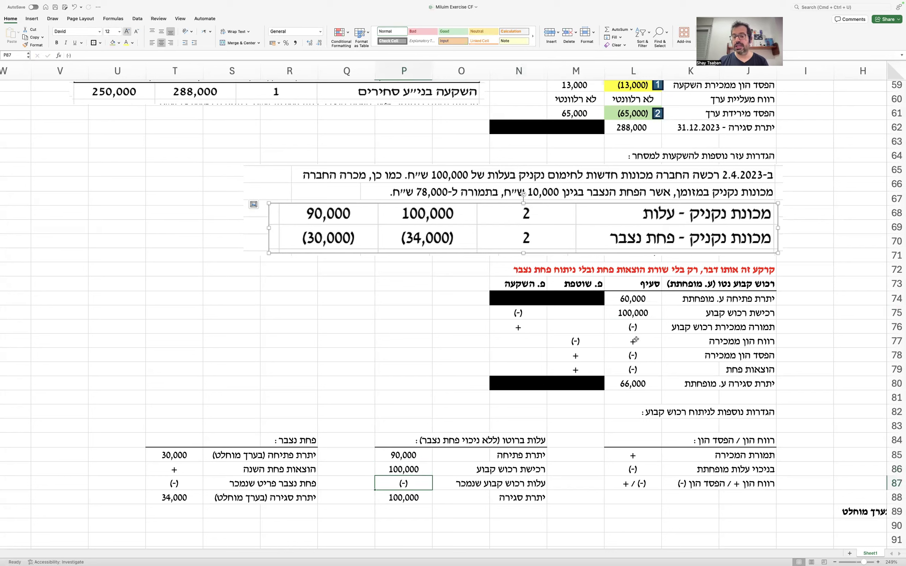
# Step: Enter =-L75 in N75 as the investing cash outflow for the fixed asset purchase
pyautogui.click(632, 314)
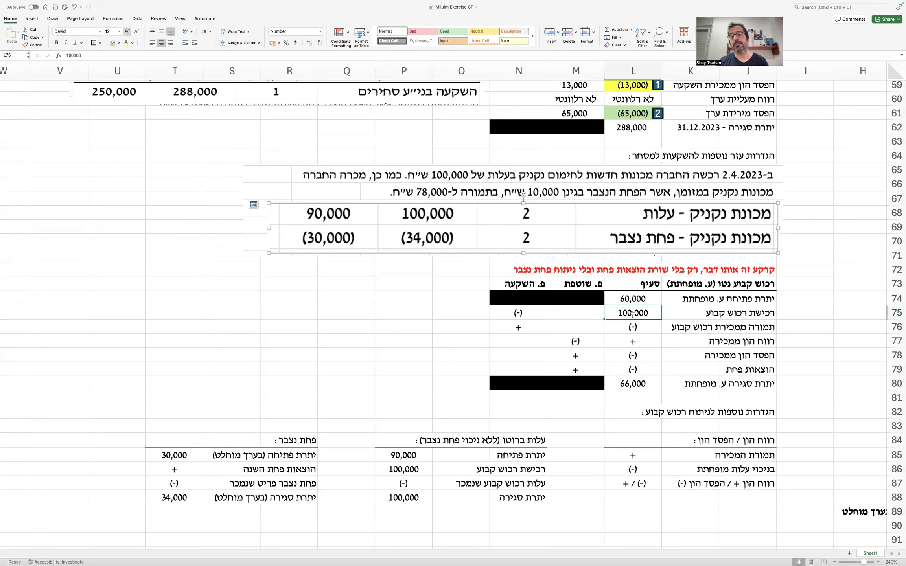
pyautogui.click(517, 312)
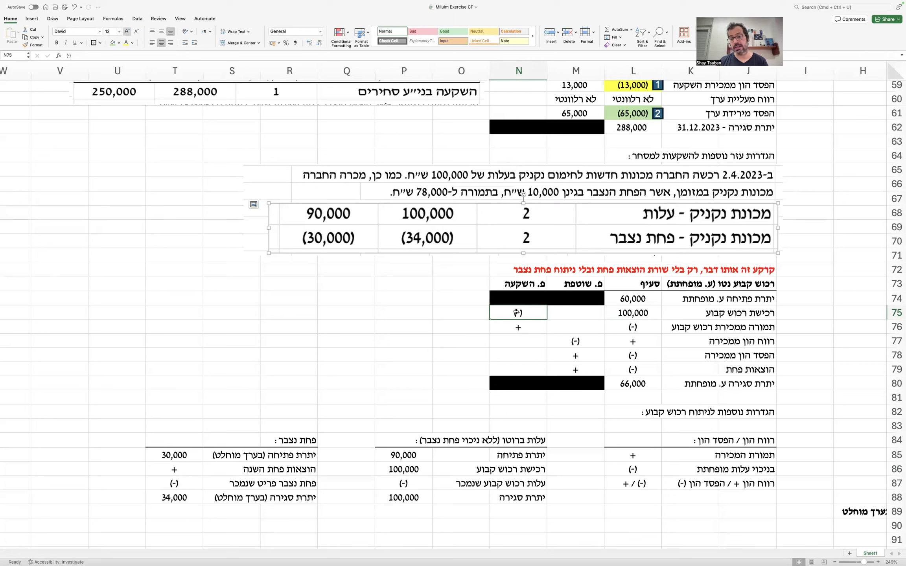
pyautogui.write('=-L75')
pyautogui.press('Return')
# Step: Format N75 to show negative numbers in black parentheses
pyautogui.click(531, 313)
pyautogui.rightClick(531, 313)
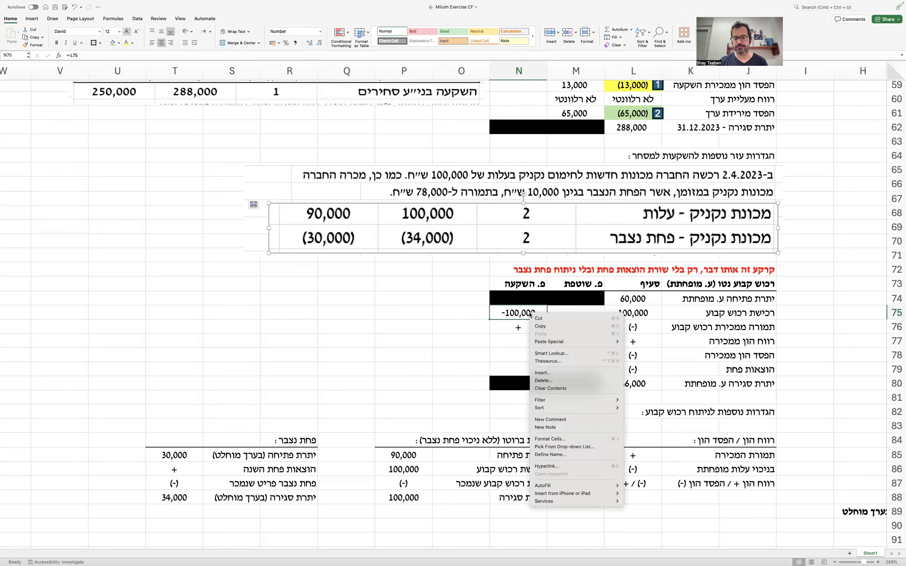
pyautogui.click(555, 439)
pyautogui.moveTo(626, 234); pyautogui.dragTo(156, 162)
pyautogui.click(120, 255)
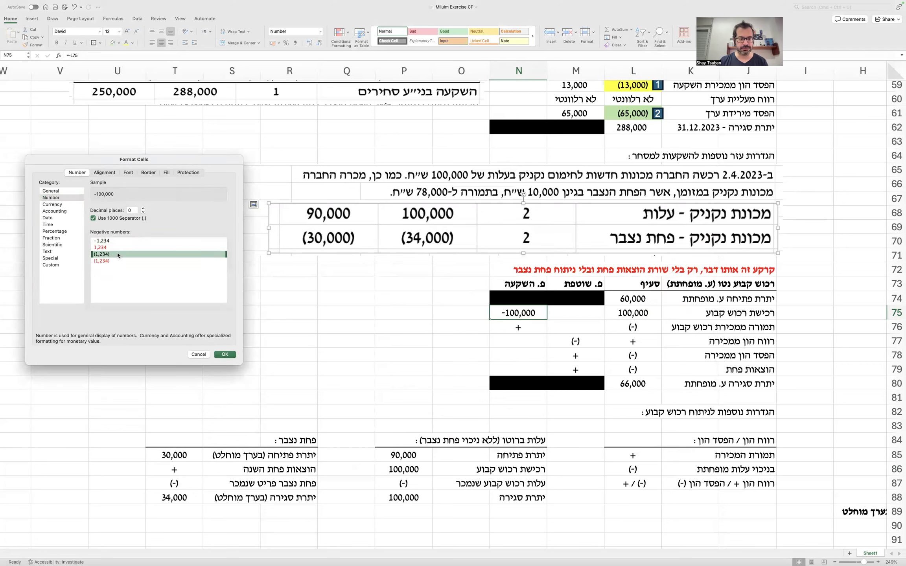
pyautogui.press('Return')
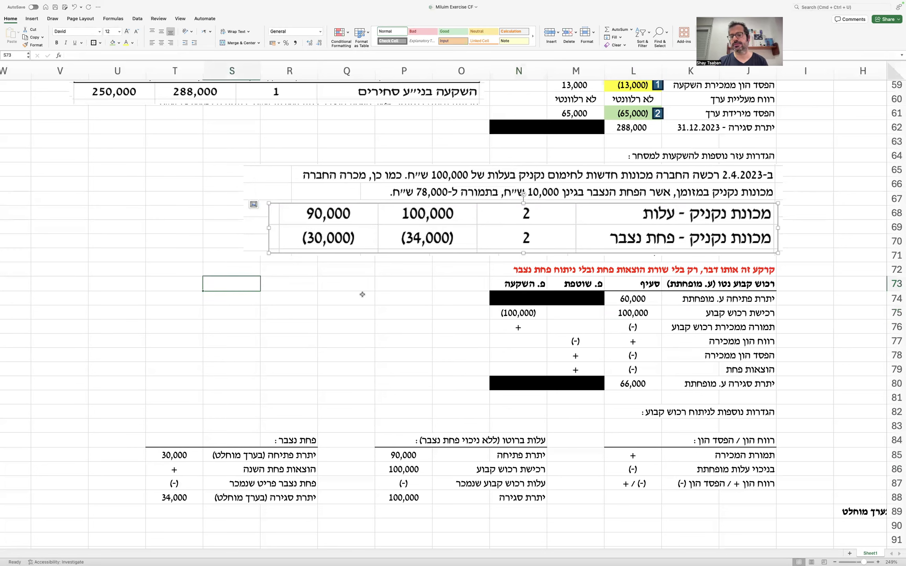
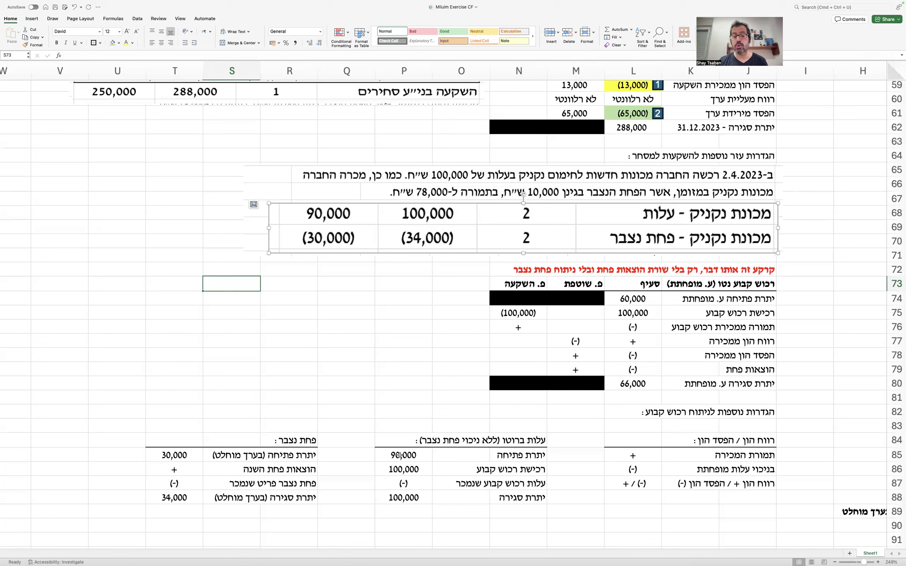
# Step: Enter -10000 in T87 as the accumulated depreciation of the item sold
pyautogui.click(191, 481)
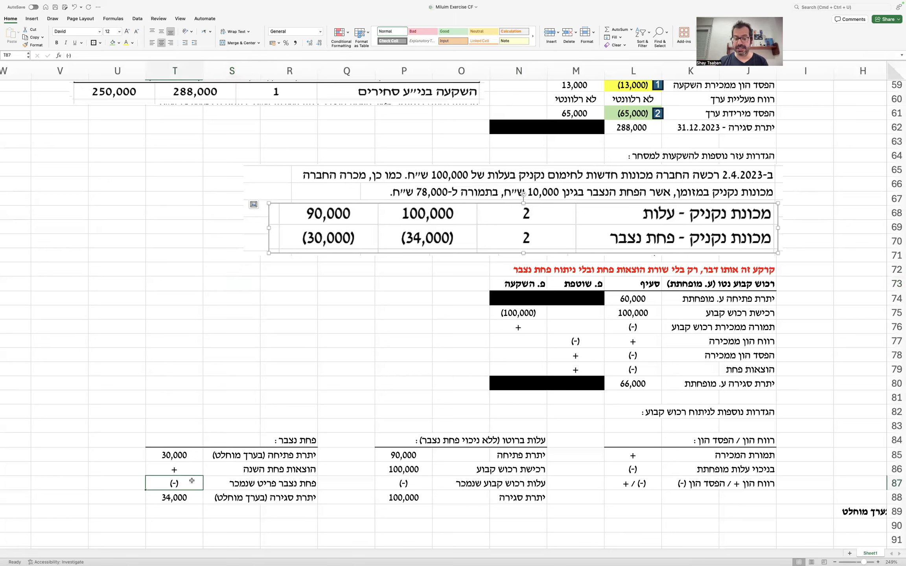
pyautogui.moveTo(289, 480); pyautogui.dragTo(204, 483)
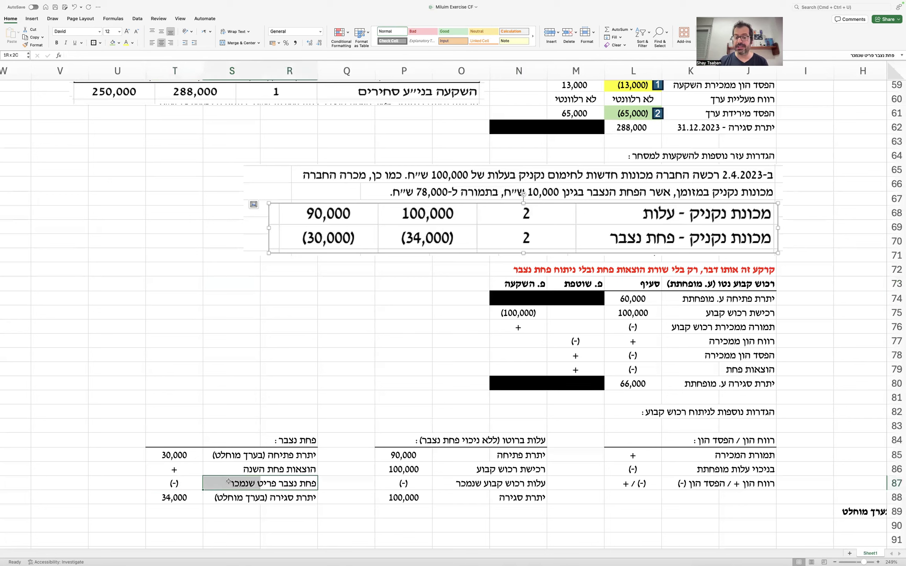
pyautogui.click(191, 482)
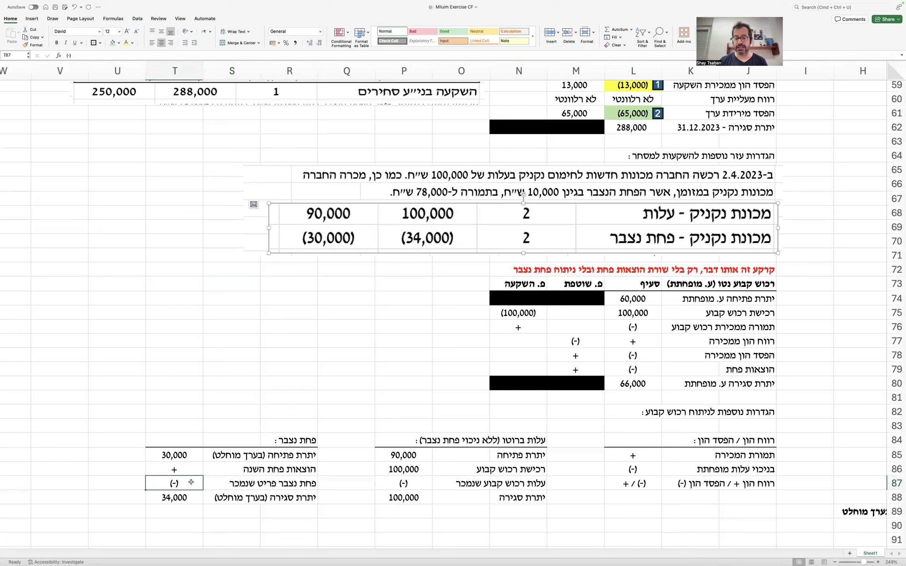
pyautogui.write('-10000')
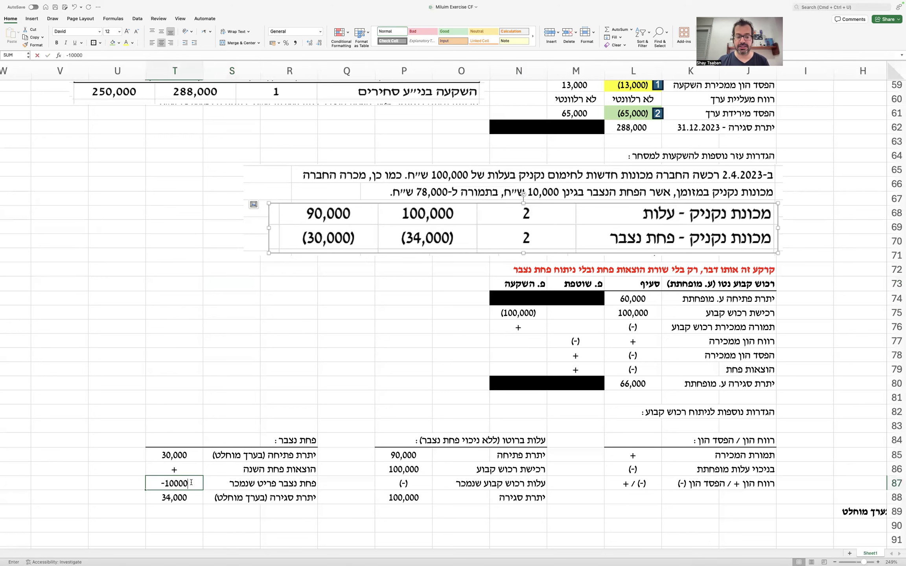
pyautogui.press('Return')
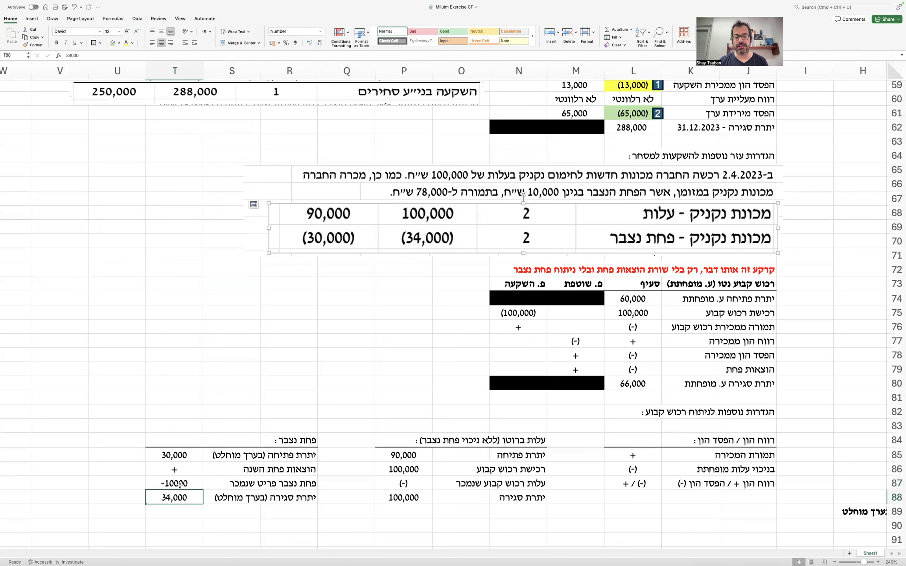
# Step: Format T87 as a number with no decimals, a thousands separator and negatives in parentheses
pyautogui.click(179, 484)
pyautogui.rightClick(181, 483)
pyautogui.click(222, 496)
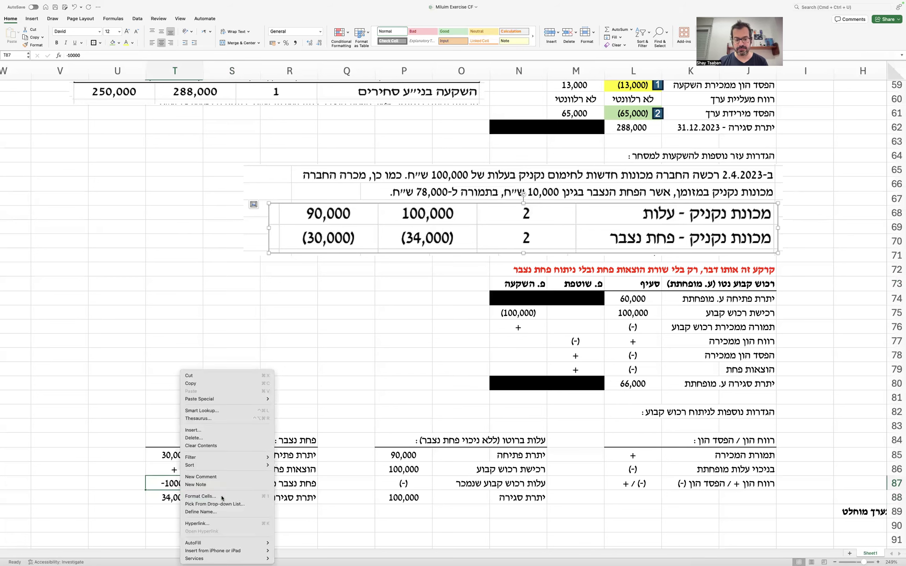
pyautogui.moveTo(344, 250); pyautogui.dragTo(282, 169)
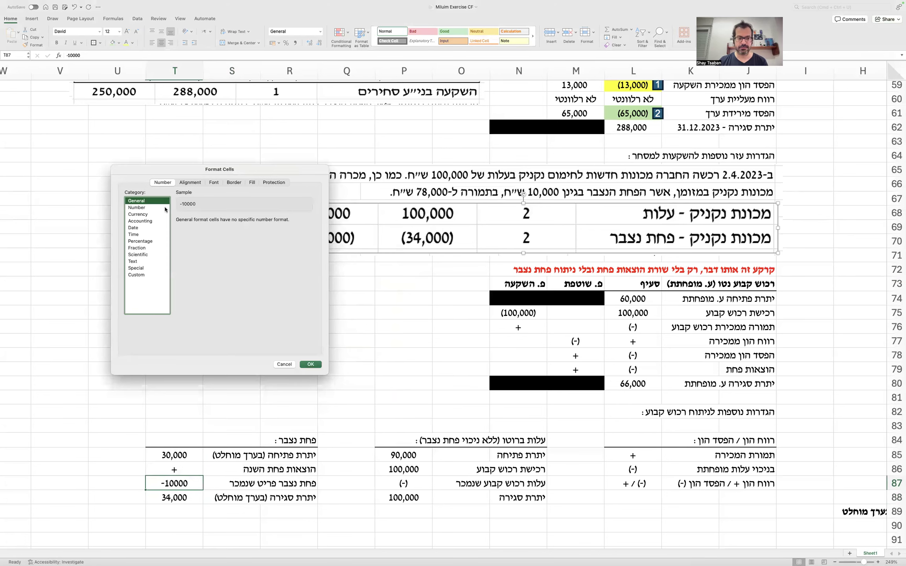
pyautogui.click(151, 208)
pyautogui.click(229, 222)
pyautogui.click(228, 223)
pyautogui.click(179, 228)
pyautogui.click(187, 264)
pyautogui.press('Return')
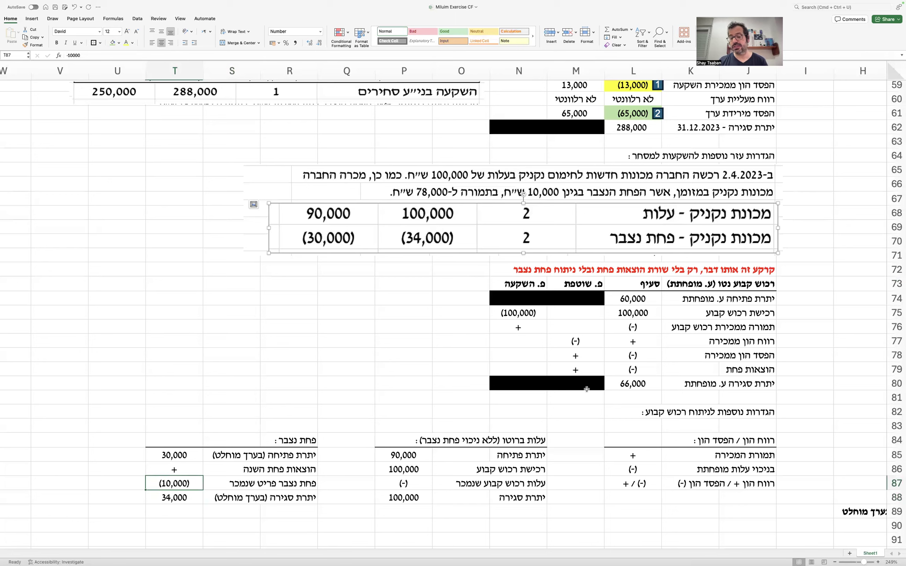
# Step: Enter the sale proceeds of 78000 in L85 and apply the number format of T87 to that cell
pyautogui.click(628, 454)
pyautogui.write('78000')
pyautogui.press('Return')
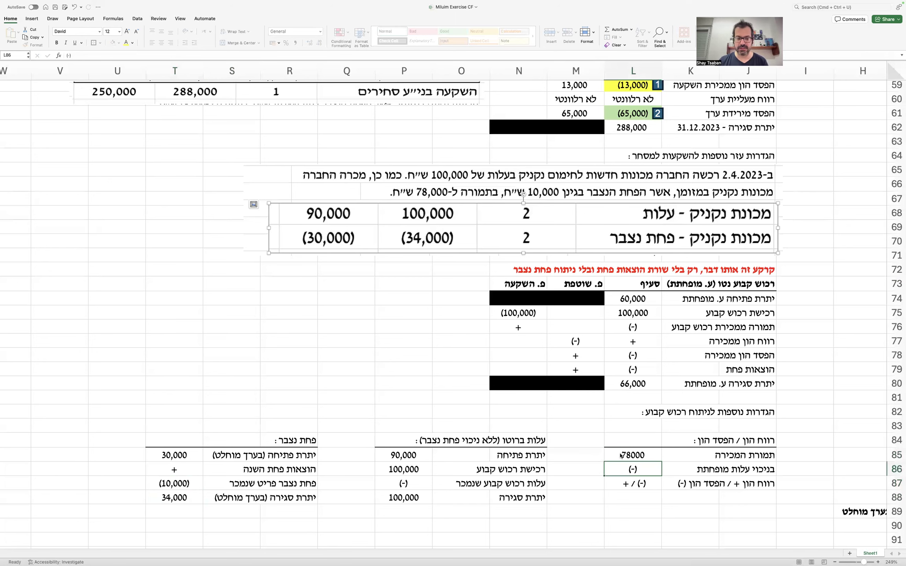
pyautogui.click(177, 482)
pyautogui.click(35, 45)
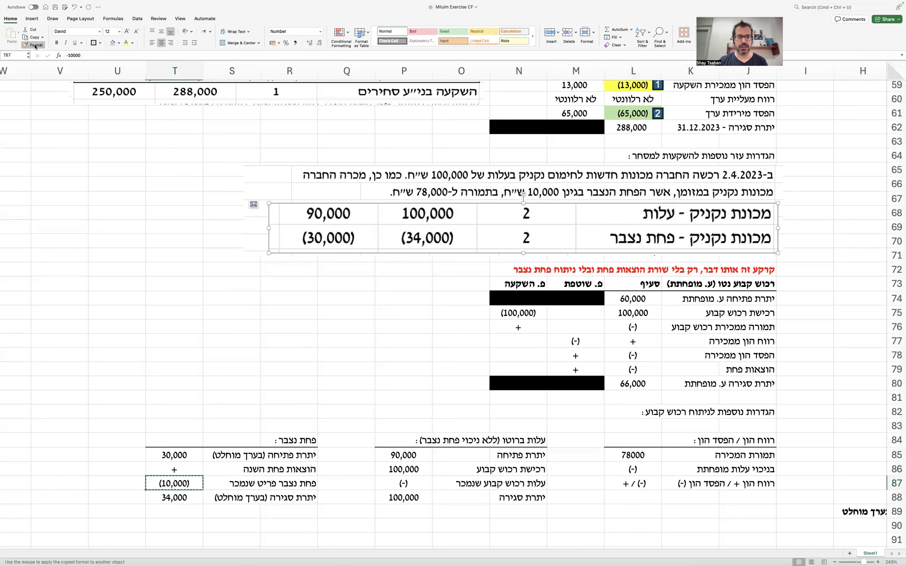
pyautogui.click(625, 456)
pyautogui.click(578, 430)
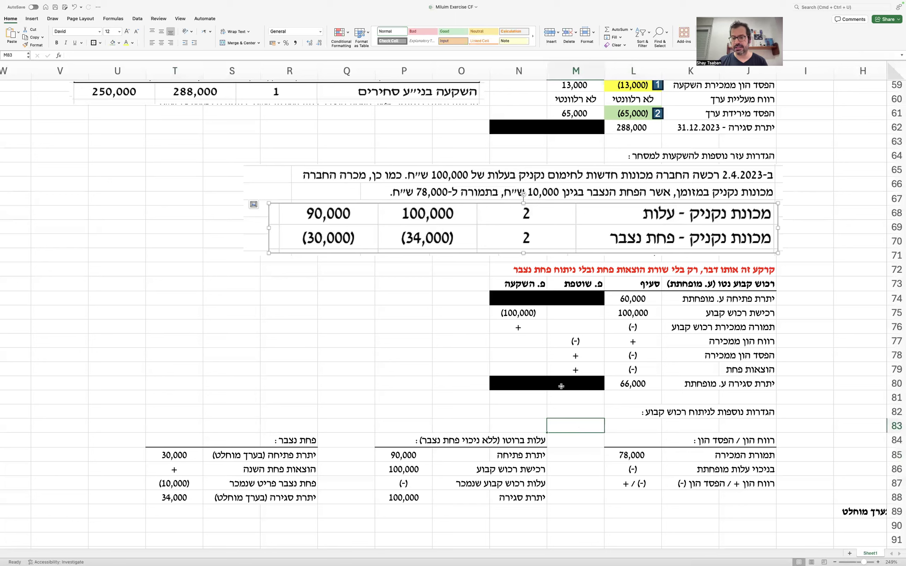
# Step: Place a copy of the number 1 marker beside P87, the cost of the fixed asset sold
pyautogui.moveTo(664, 88); pyautogui.dragTo(435, 474)
pyautogui.press('super+z')
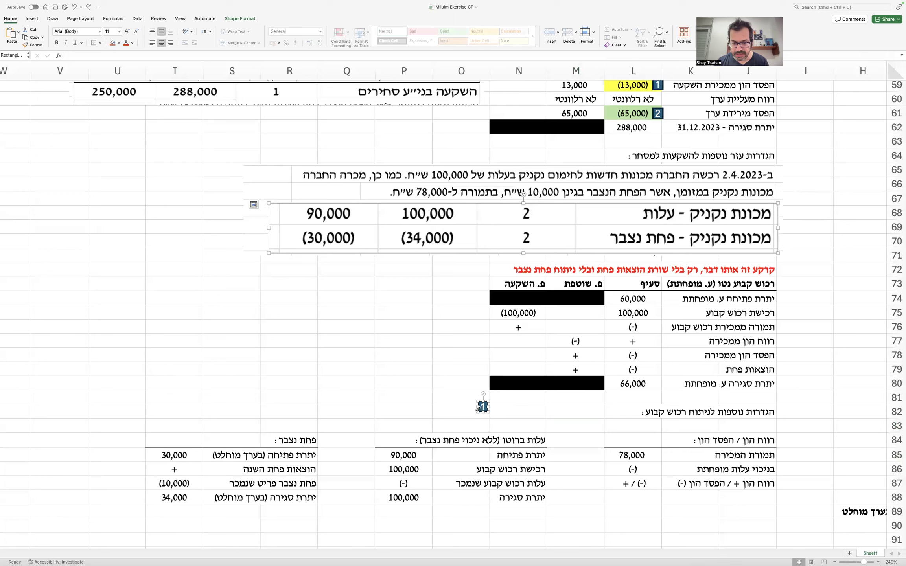
pyautogui.moveTo(483, 412); pyautogui.dragTo(432, 487)
# Step: Enter the formula =P88-P86-P85 in P87 to derive the cost of the fixed asset sold
pyautogui.click(402, 484)
pyautogui.write('=')
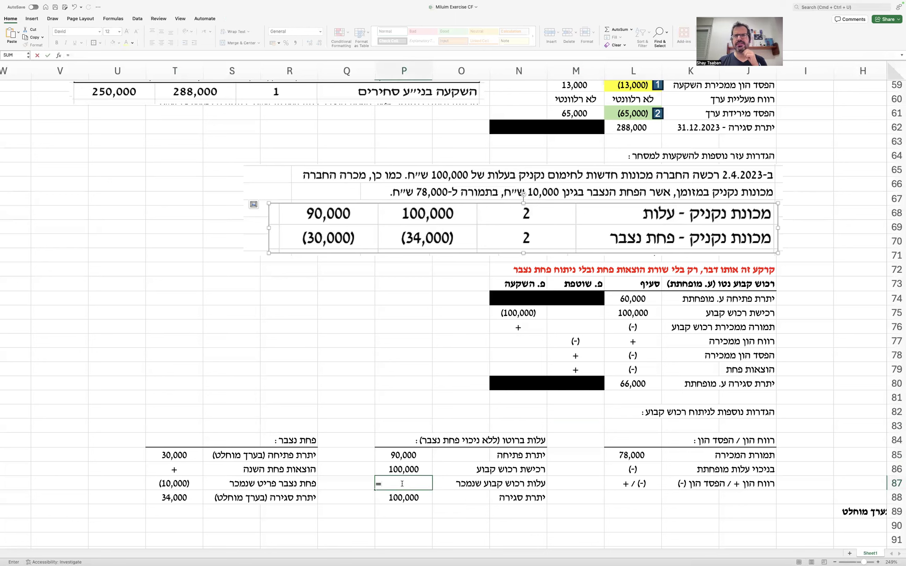
pyautogui.click(399, 497)
pyautogui.write('-')
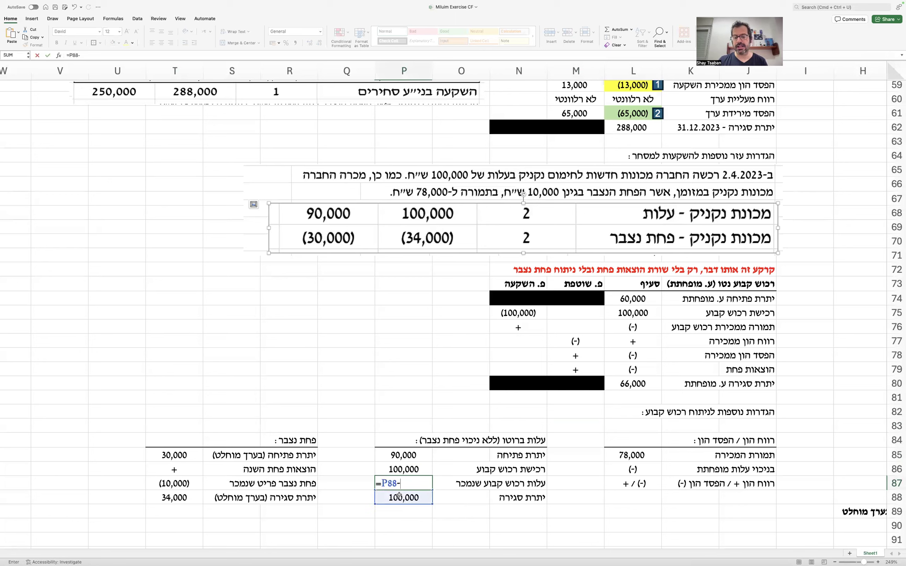
pyautogui.click(399, 468)
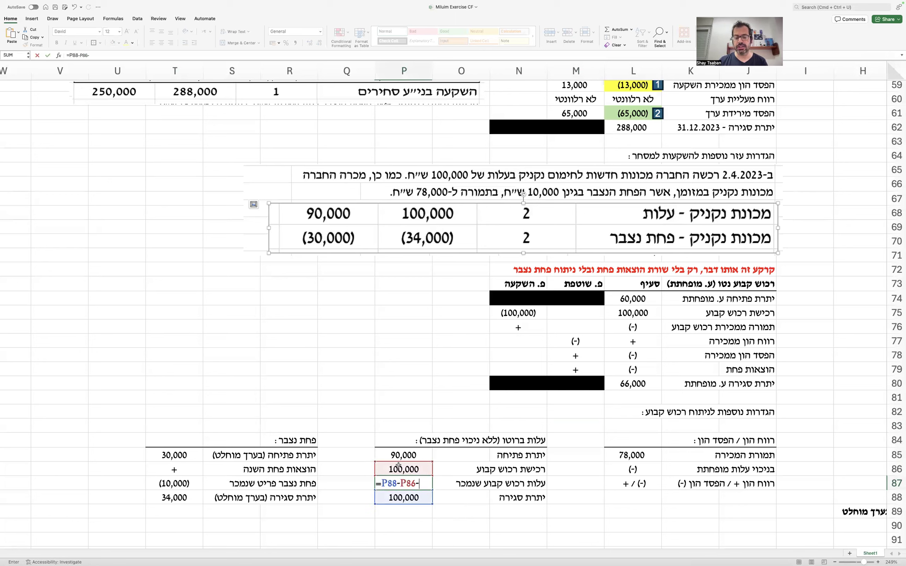
pyautogui.write('-')
pyautogui.click(399, 466)
pyautogui.press('Up')
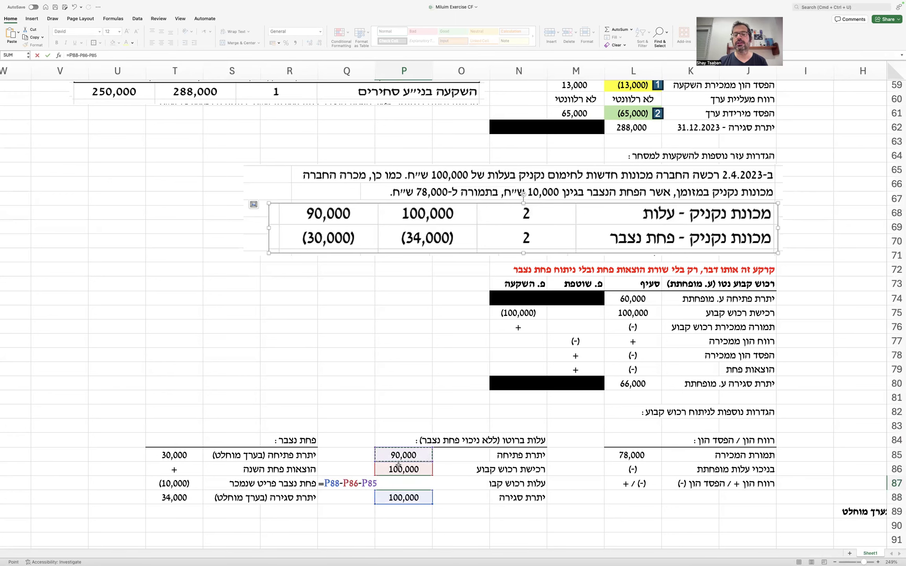
pyautogui.press('Return')
# Step: Apply the number format of T87 to P87 and fill P87 with yellow
pyautogui.click(184, 478)
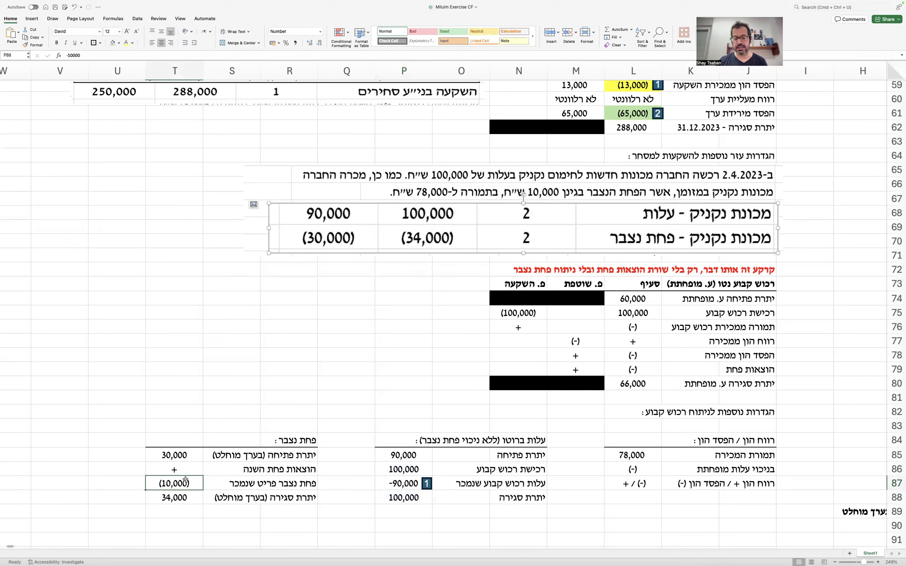
pyautogui.click(33, 45)
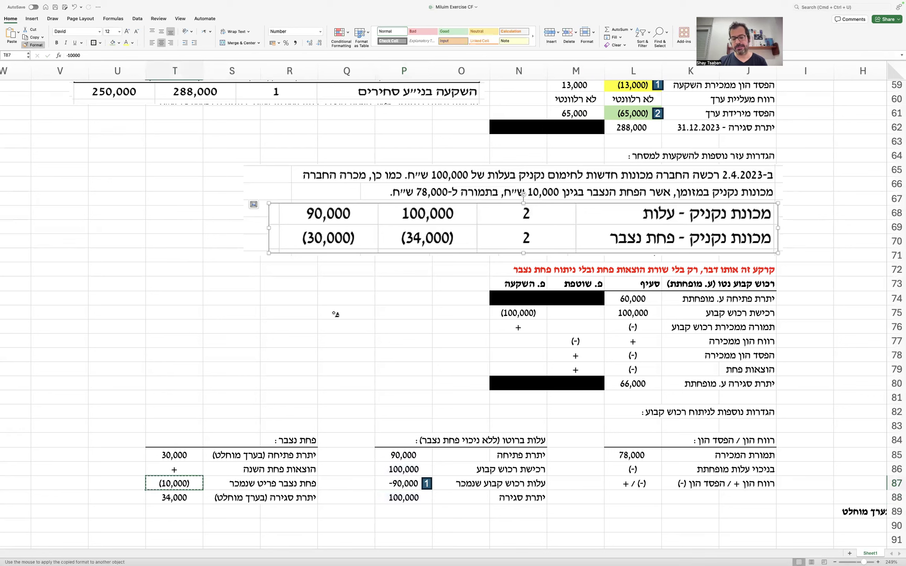
pyautogui.click(398, 487)
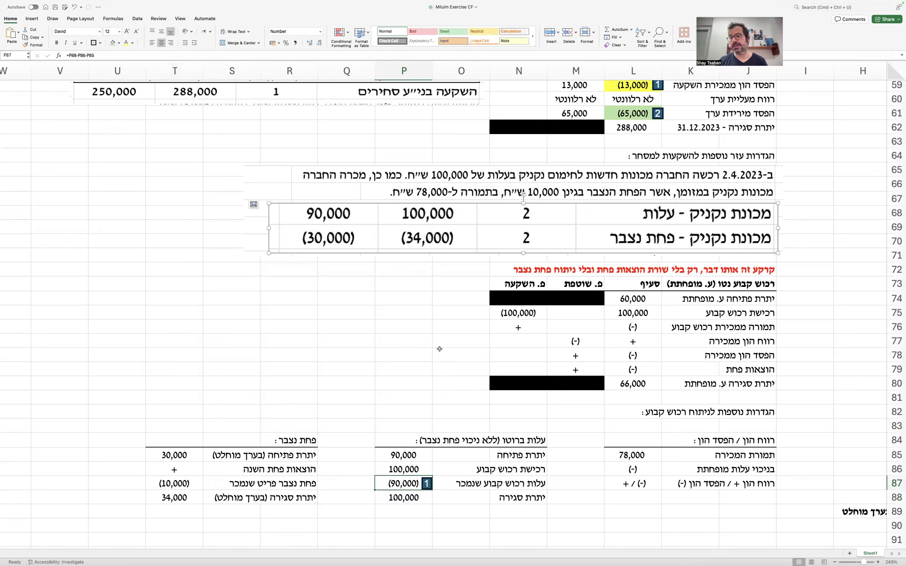
pyautogui.click(120, 43)
pyautogui.click(134, 122)
pyautogui.click(264, 295)
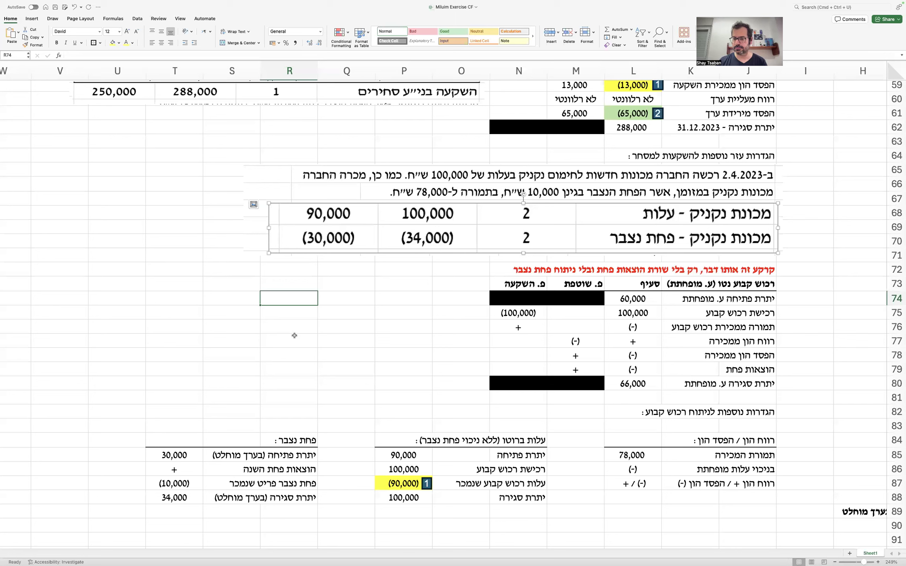
# Step: Place a copy of the number marker beside T86, renumber it 2, and fill T86 with the recently used light green
pyautogui.click(188, 466)
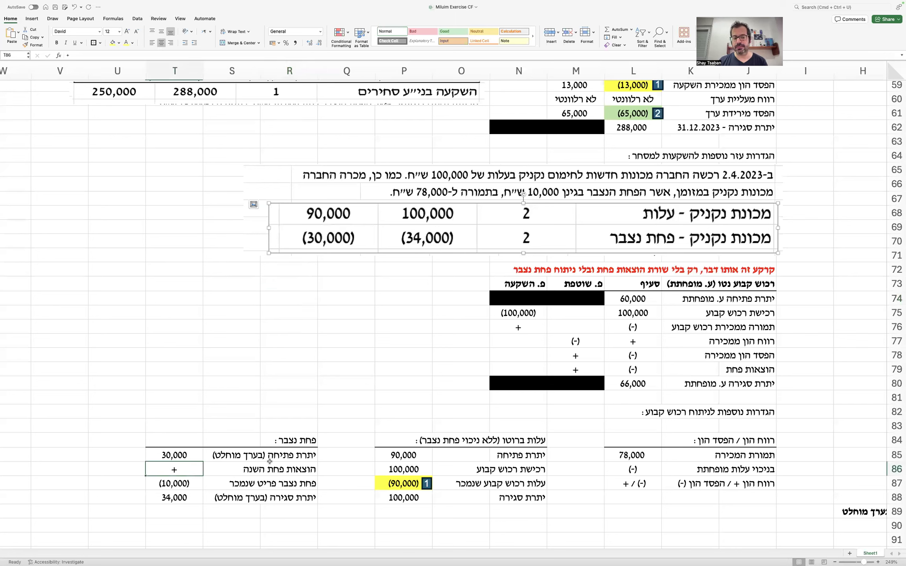
pyautogui.click(186, 456)
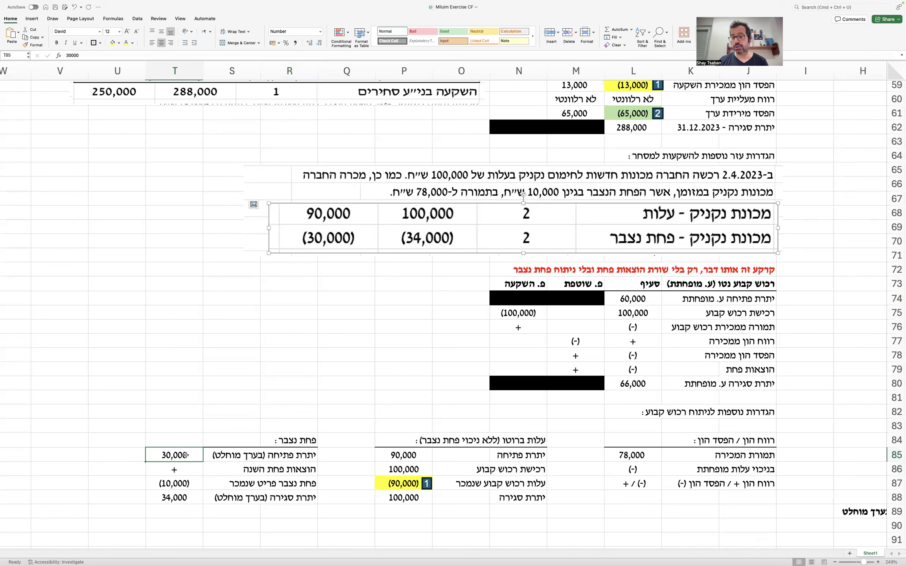
pyautogui.click(200, 479)
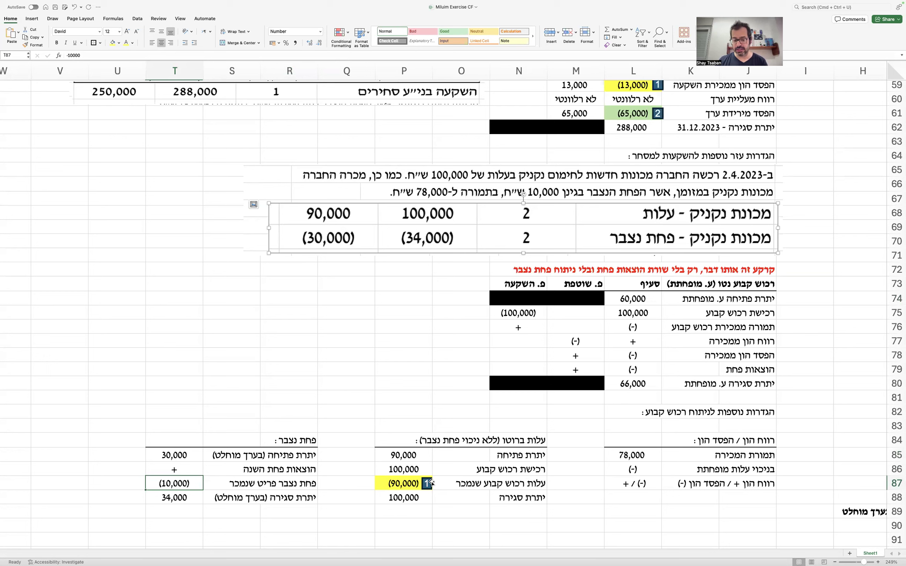
pyautogui.moveTo(432, 483); pyautogui.dragTo(166, 483)
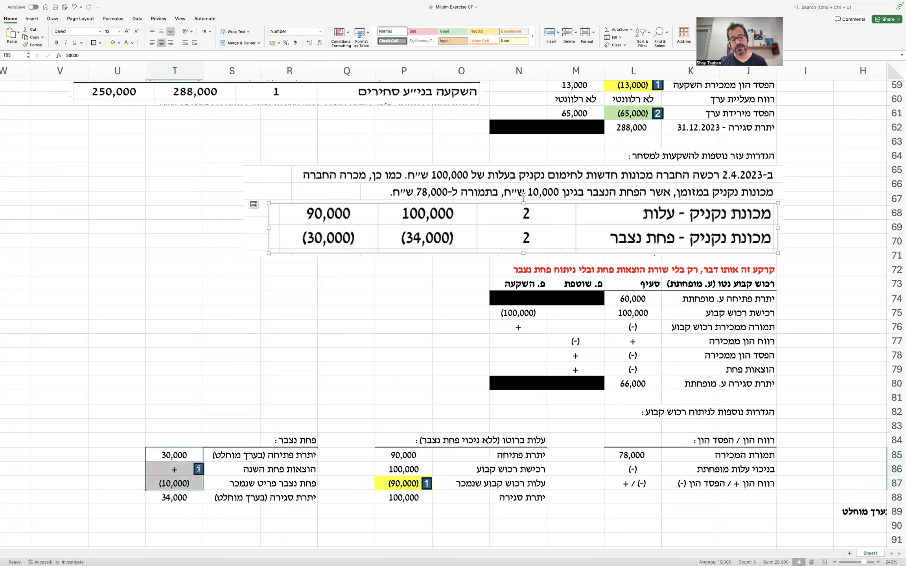
pyautogui.click(198, 468)
pyautogui.write('2')
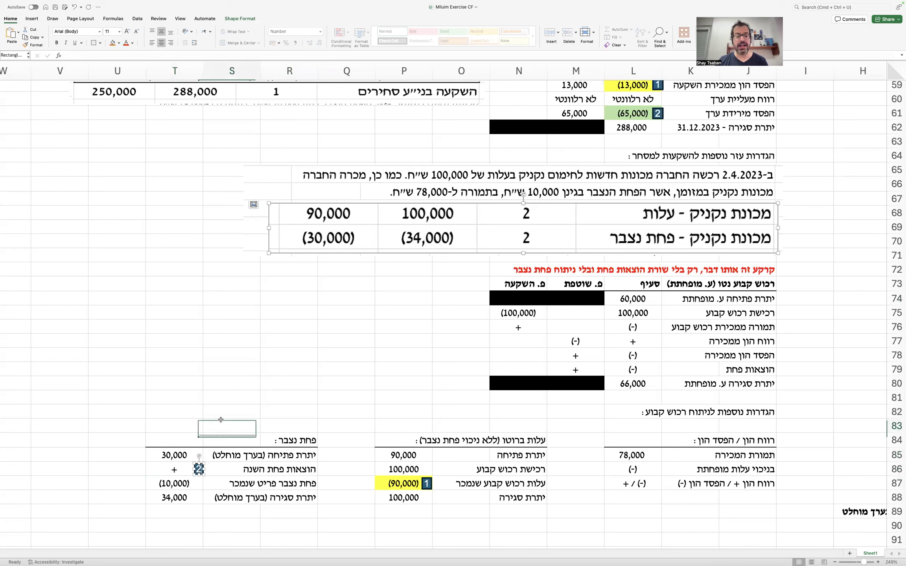
pyautogui.click(221, 419)
pyautogui.click(168, 472)
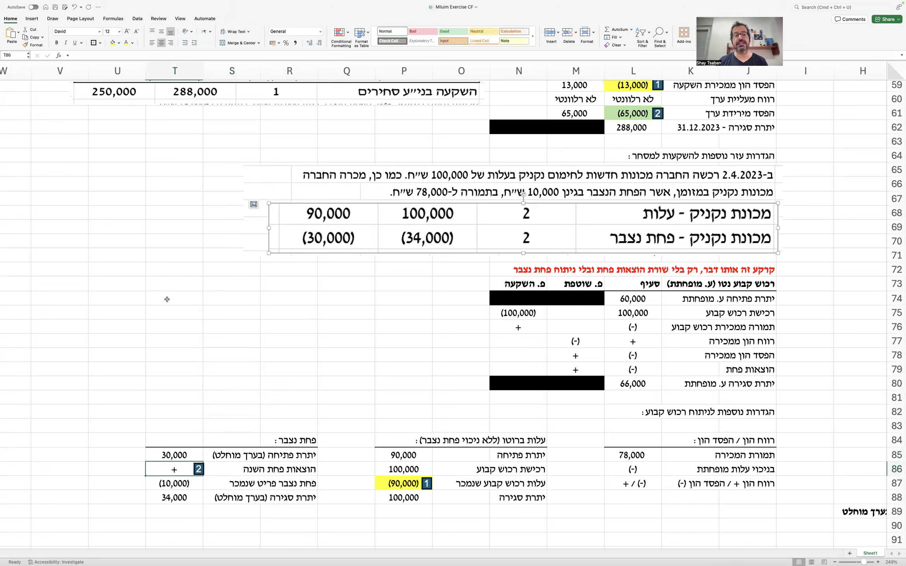
pyautogui.click(119, 43)
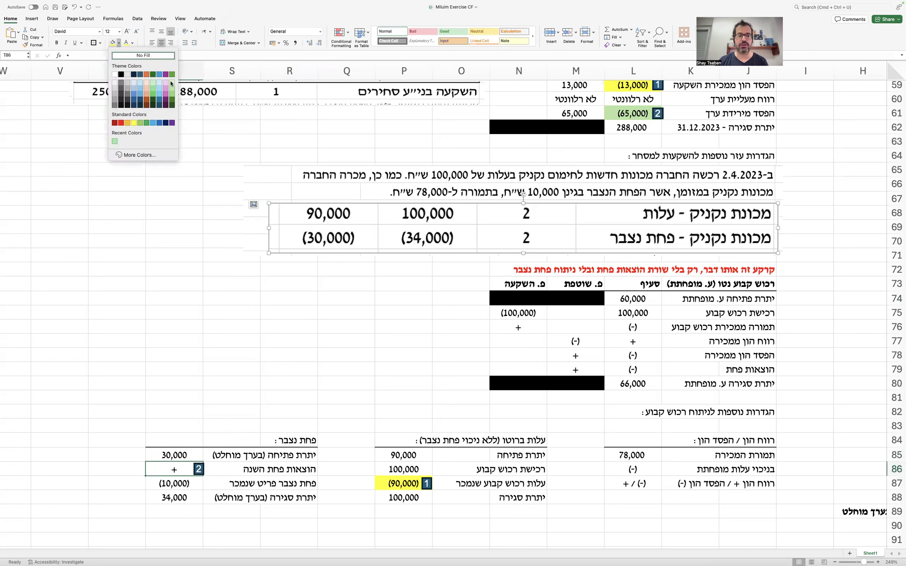
pyautogui.click(115, 141)
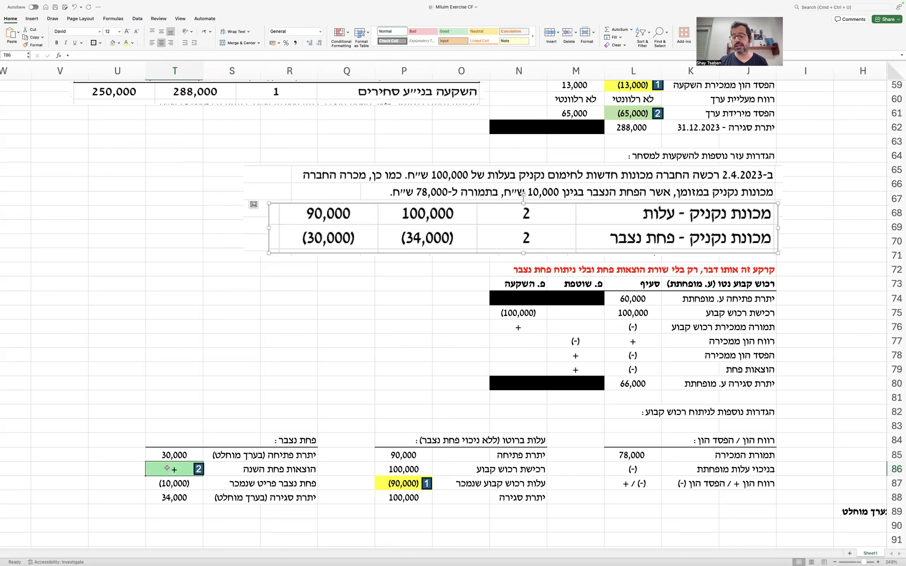
# Step: Enter the formula =T88-T87-T85 in T86 to derive this year's depreciation expense
pyautogui.write('=')
pyautogui.press('Down')
pyautogui.press('Down')
pyautogui.write('-')
pyautogui.press('Down')
pyautogui.write('-')
pyautogui.press('Up')
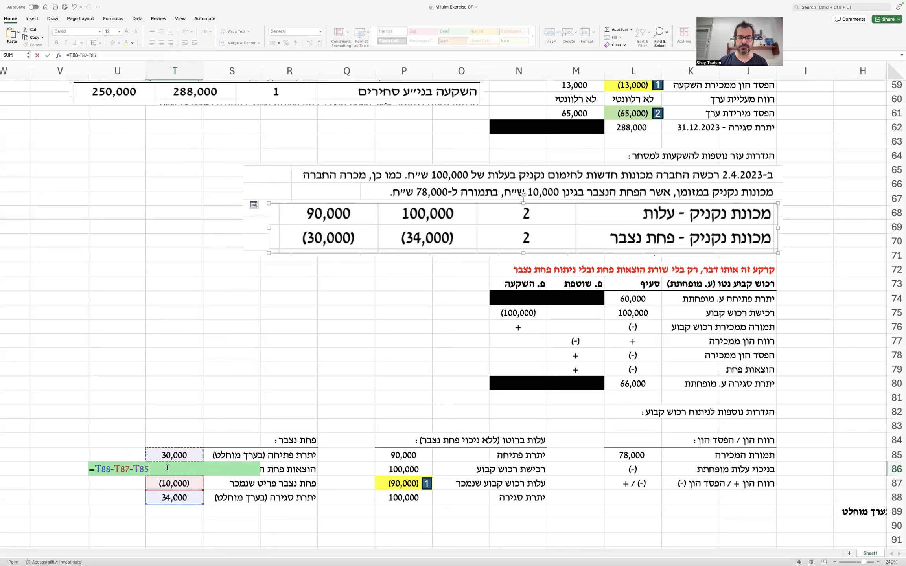
pyautogui.press('Return')
pyautogui.click(297, 364)
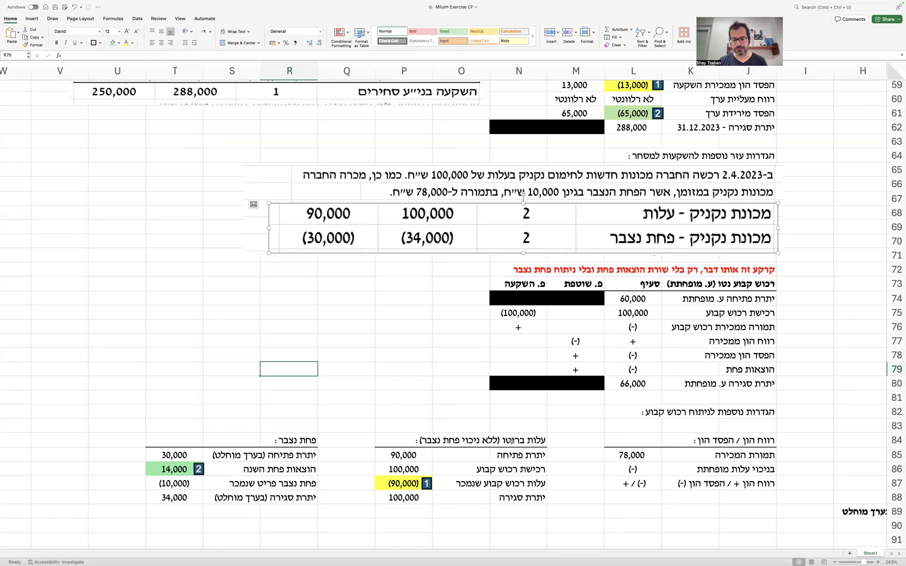
pyautogui.click(415, 489)
pyautogui.click(175, 484)
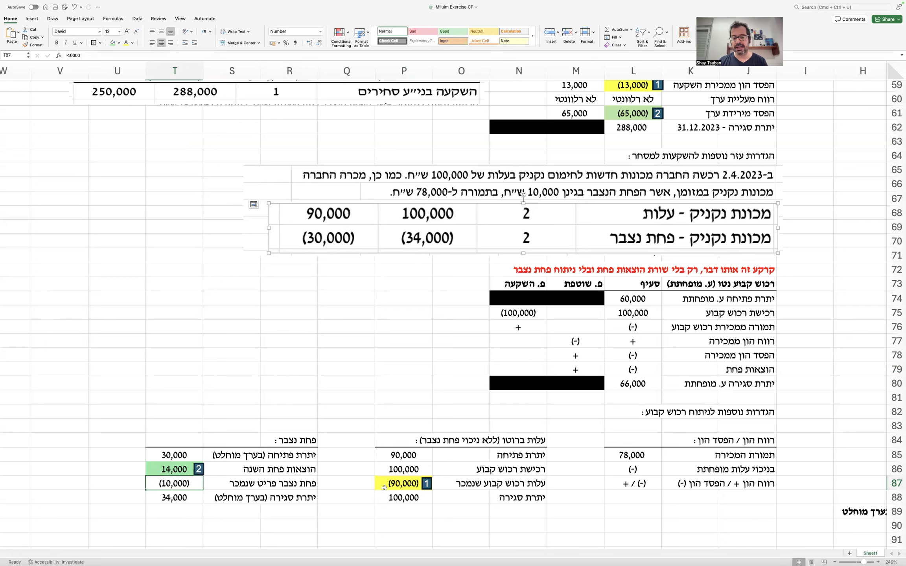
pyautogui.click(625, 468)
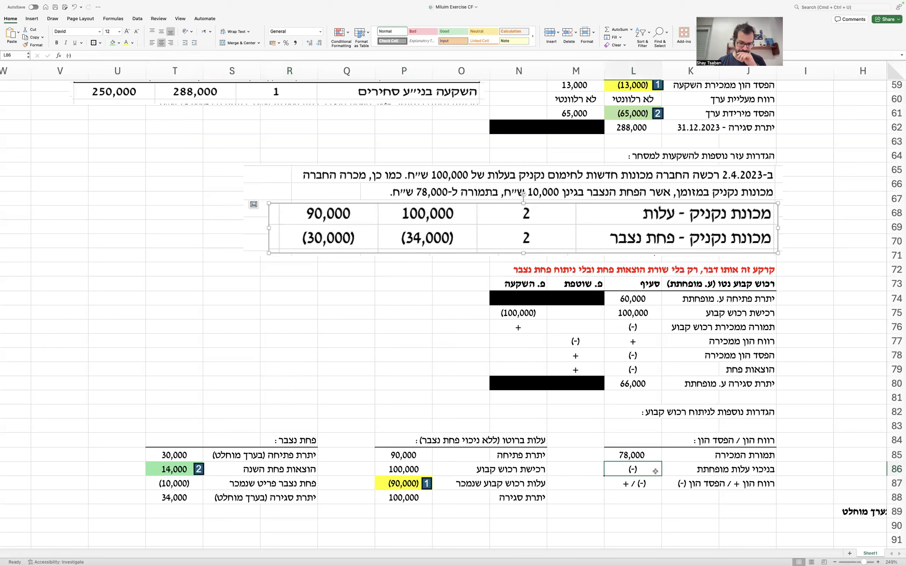
pyautogui.click(645, 458)
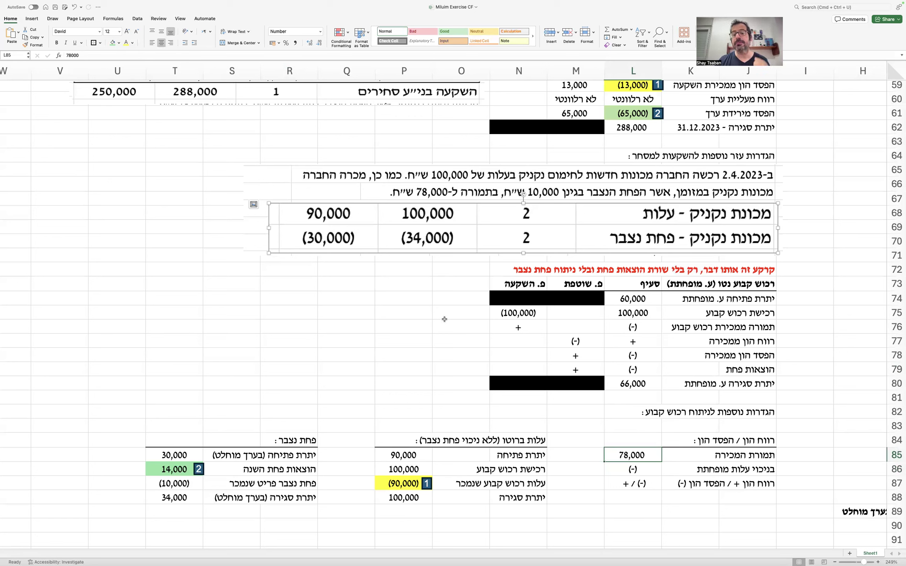
pyautogui.click(628, 467)
pyautogui.write('=-(')
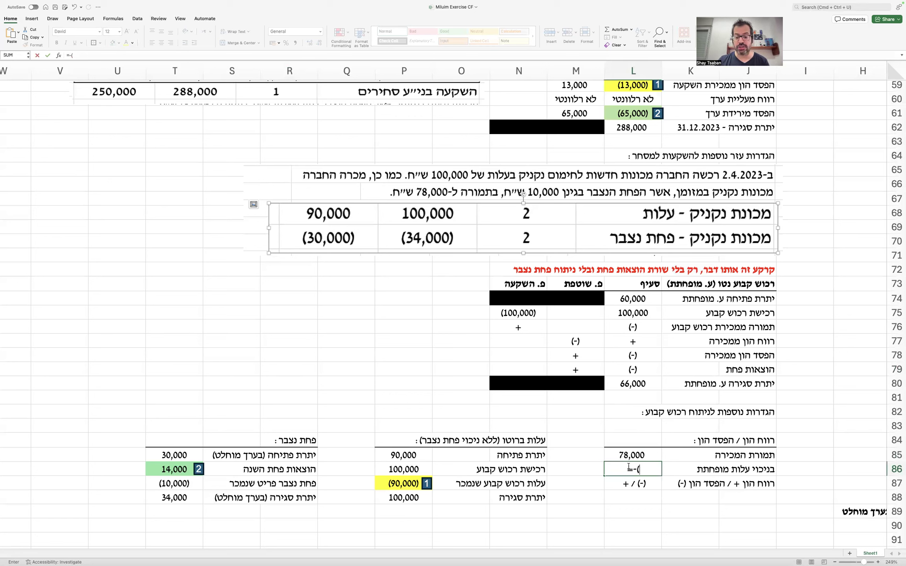
pyautogui.write('90000-')
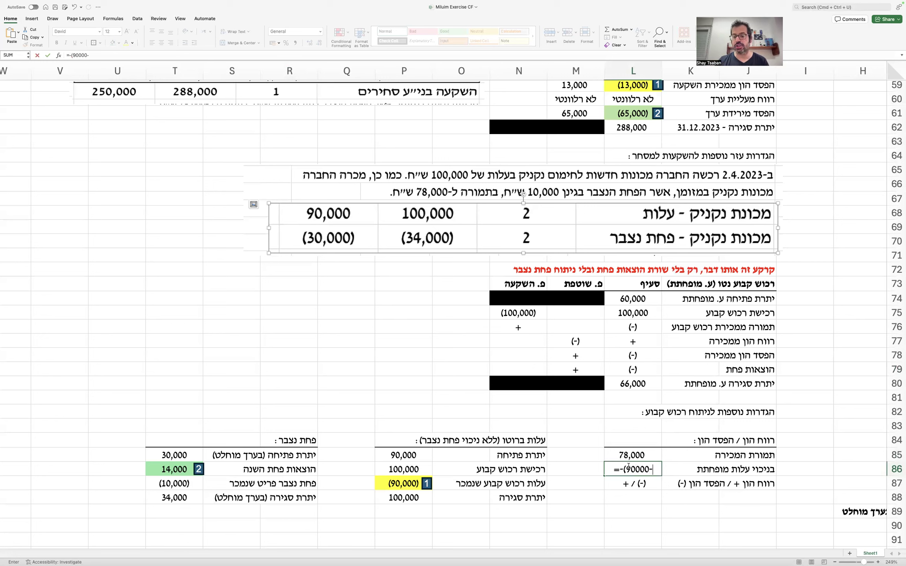
pyautogui.write('10000)')
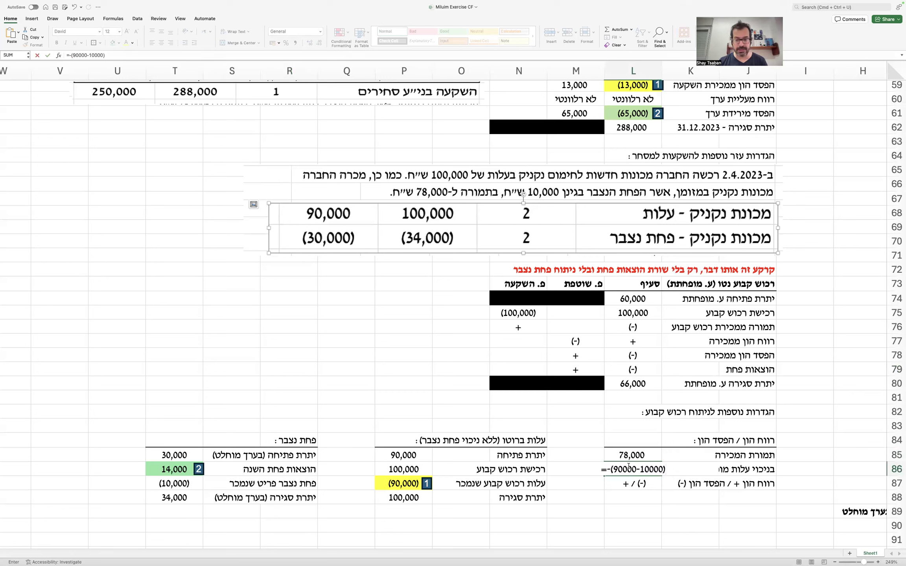
pyautogui.press('Return')
# Step: Copy the number format of T87 onto the net book value in L86
pyautogui.click(193, 485)
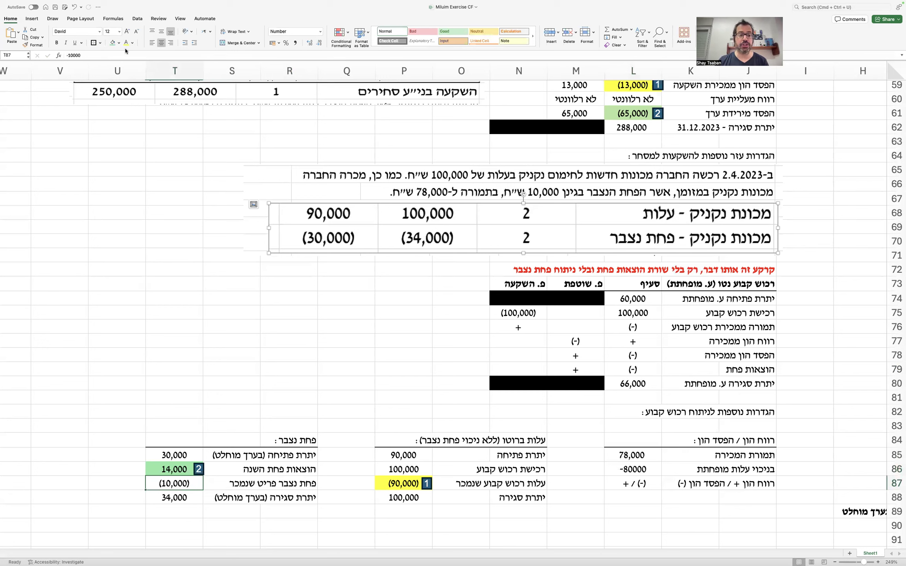
pyautogui.click(35, 44)
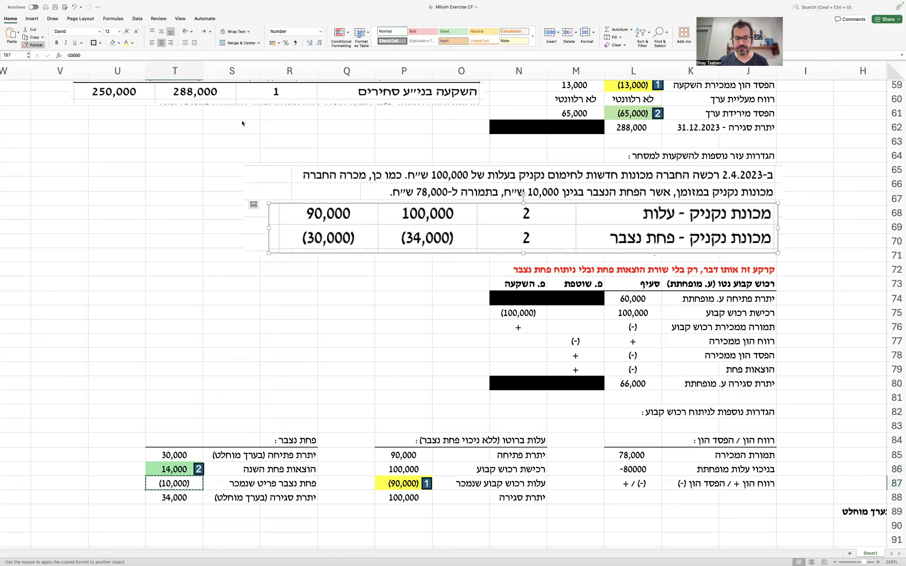
pyautogui.click(636, 471)
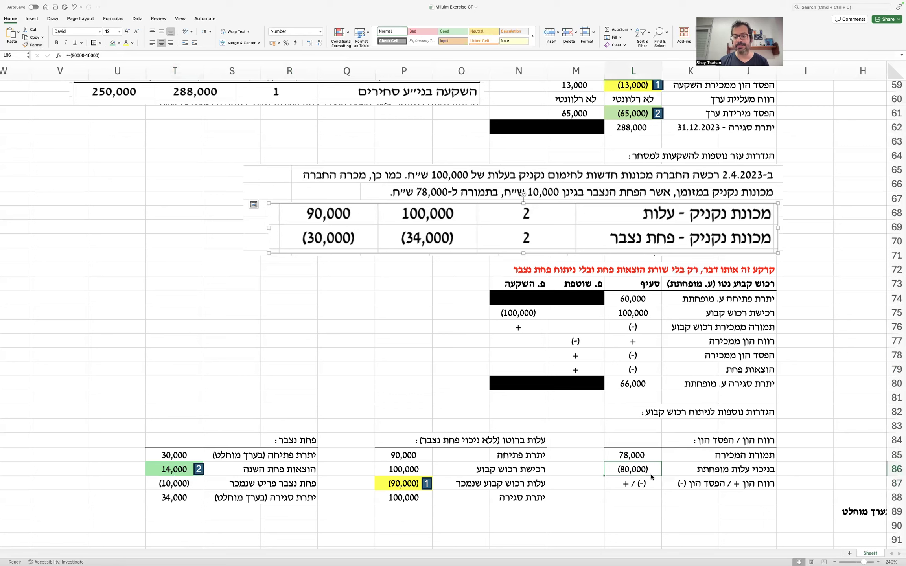
# Step: Place a copy of the number marker beside L86, renumber it 3, and fill L86 with light orange
pyautogui.moveTo(433, 484)
pyautogui.mouseDown()
pyautogui.moveTo(694, 444)
pyautogui.moveTo(664, 470)
pyautogui.mouseUp()
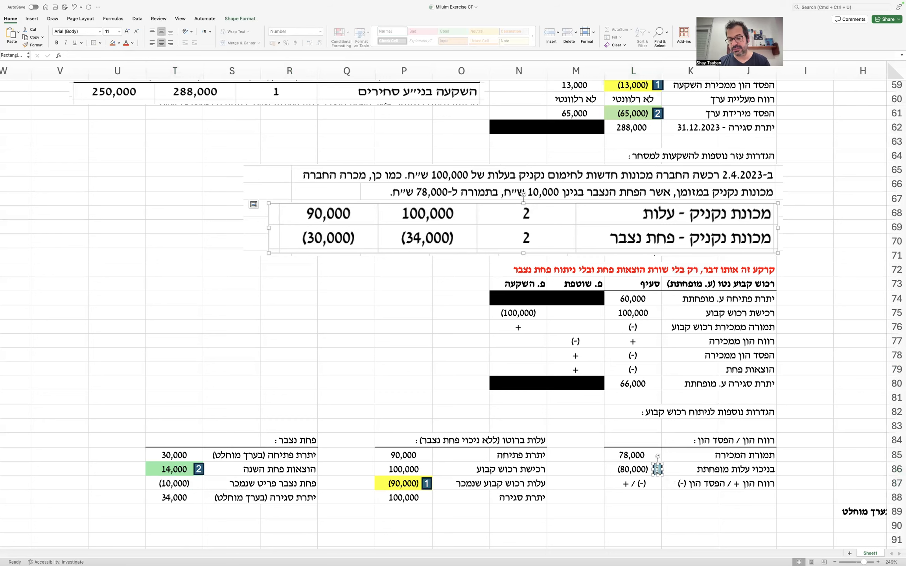
pyautogui.write('3')
pyautogui.click(626, 474)
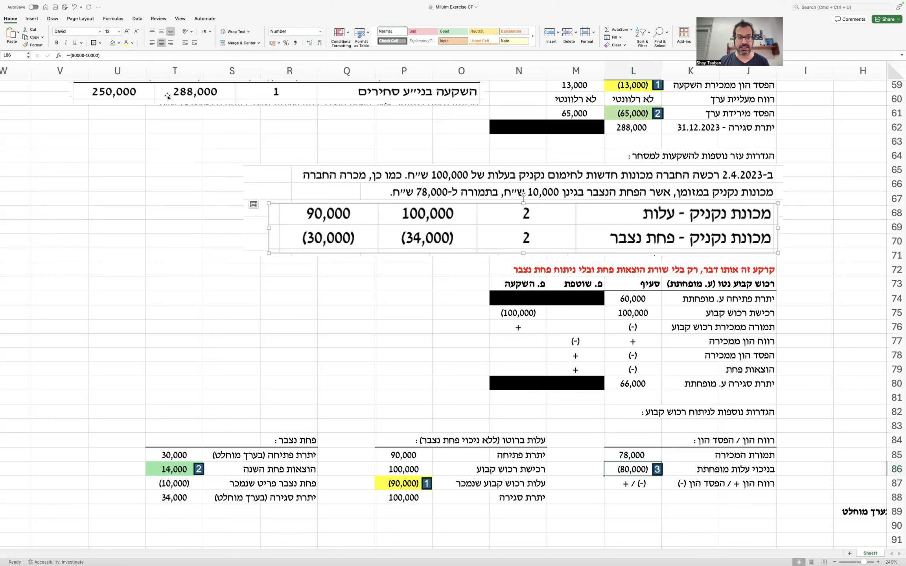
pyautogui.click(119, 42)
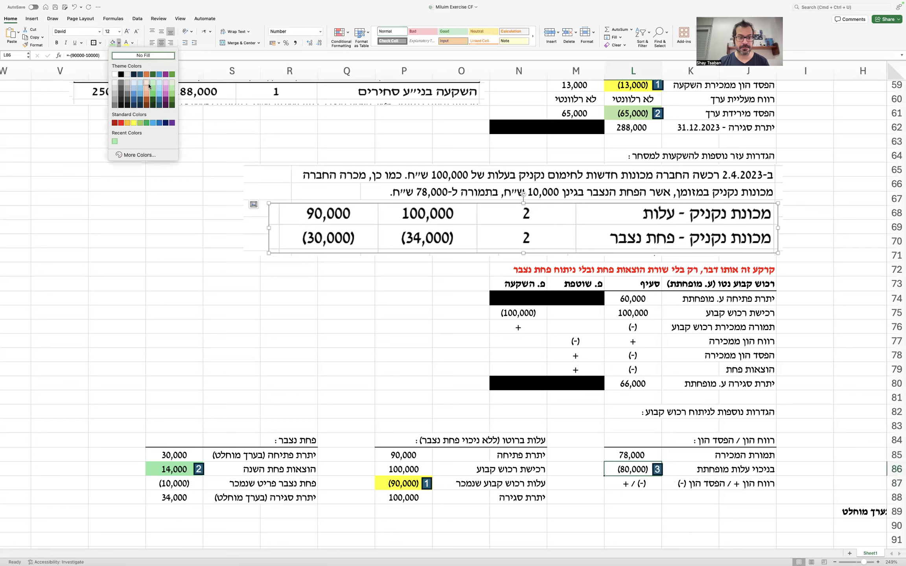
pyautogui.click(148, 86)
# Step: Shorten the gain or loss label in J87 to "הפסד הון (-)" so it names only a capital loss
pyautogui.click(736, 484)
pyautogui.doubleClick(736, 483)
pyautogui.press('BackSpace')
pyautogui.press('BackSpace')
pyautogui.press('BackSpace')
pyautogui.press('BackSpace')
pyautogui.press('BackSpace')
pyautogui.press('BackSpace')
pyautogui.press('BackSpace')
pyautogui.press('BackSpace')
pyautogui.press('BackSpace')
pyautogui.press('BackSpace')
pyautogui.press('BackSpace')
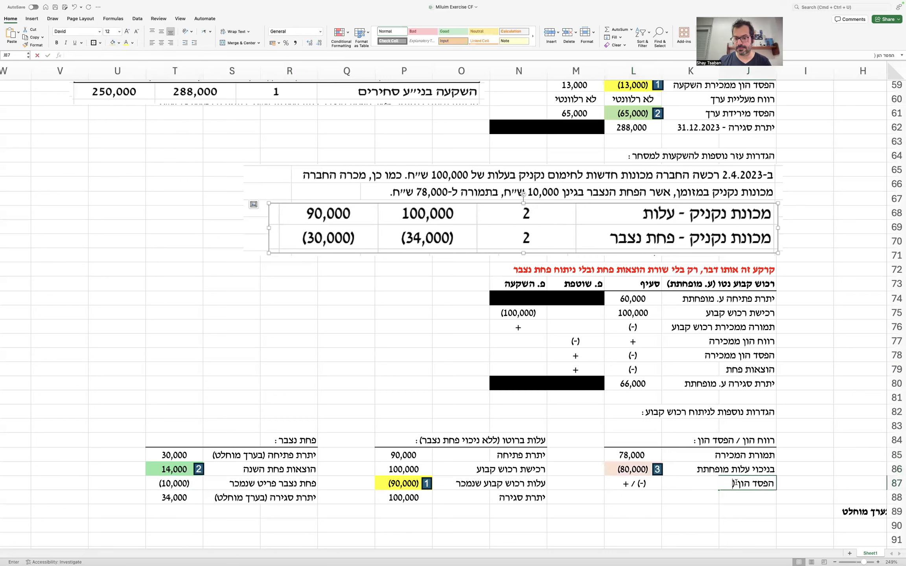
pyautogui.press('Tab')
# Step: Enter the formula =L85+L86 in L87 to calculate the capital loss
pyautogui.press('Tab')
pyautogui.write('=')
pyautogui.press('Up')
pyautogui.press('Up')
pyautogui.write('+')
pyautogui.press('Up')
pyautogui.press('Return')
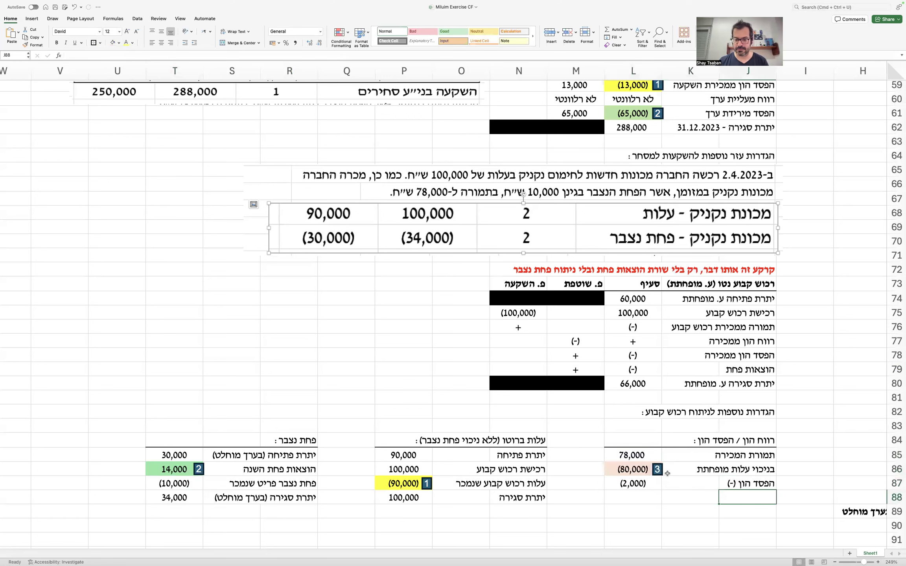
# Step: Place a copy of the number marker beside the capital loss in L87 and renumber it 4
pyautogui.moveTo(664, 474); pyautogui.dragTo(663, 486)
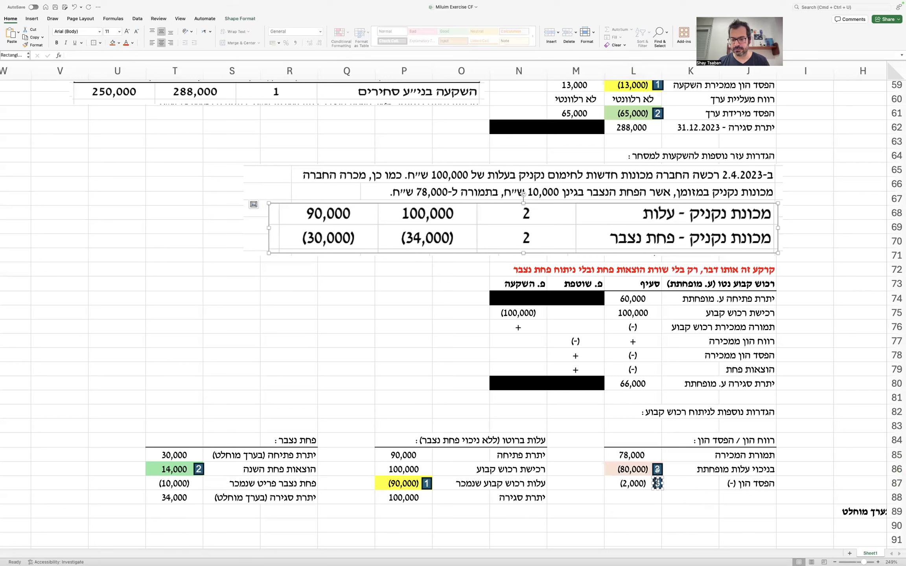
pyautogui.write('4')
pyautogui.click(659, 503)
pyautogui.click(638, 489)
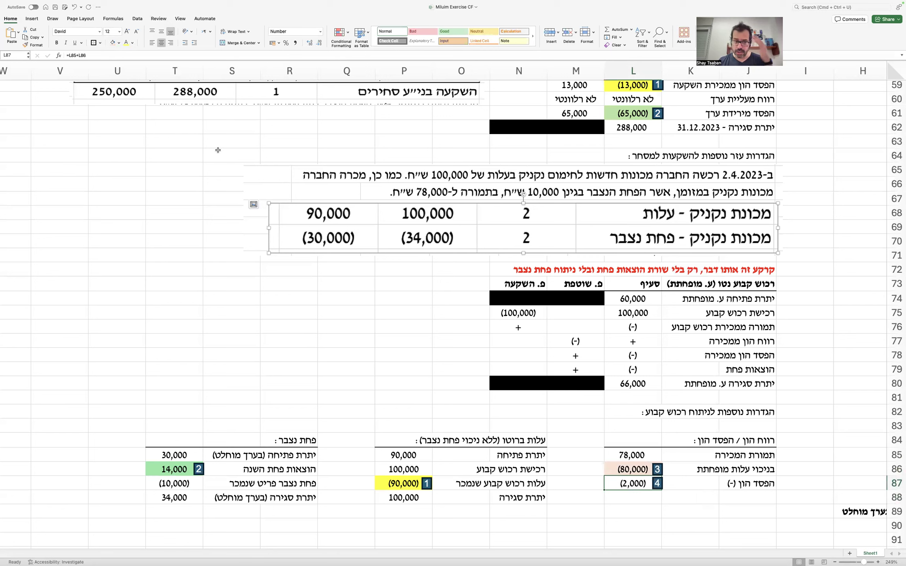
# Step: Fill the capital loss cell L87 with light purple
pyautogui.click(119, 43)
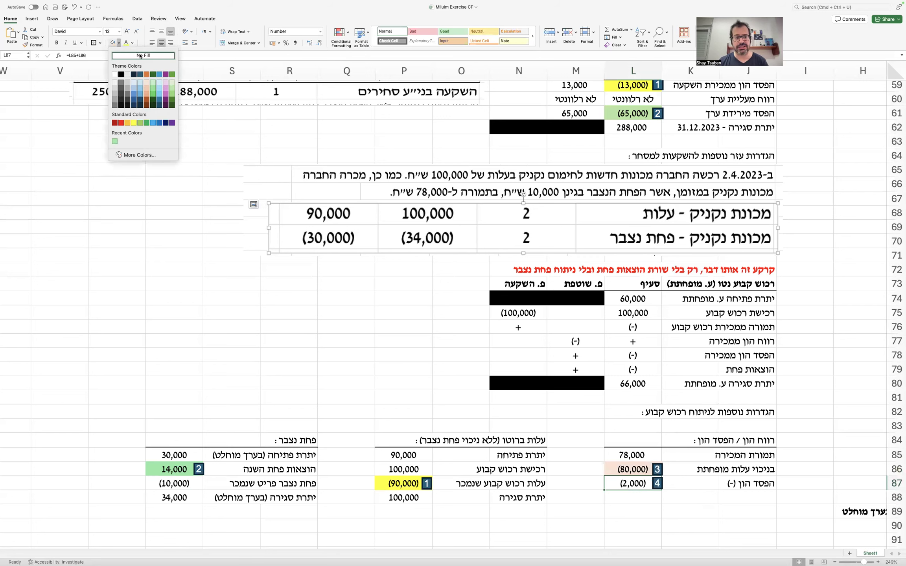
pyautogui.click(163, 82)
pyautogui.click(303, 302)
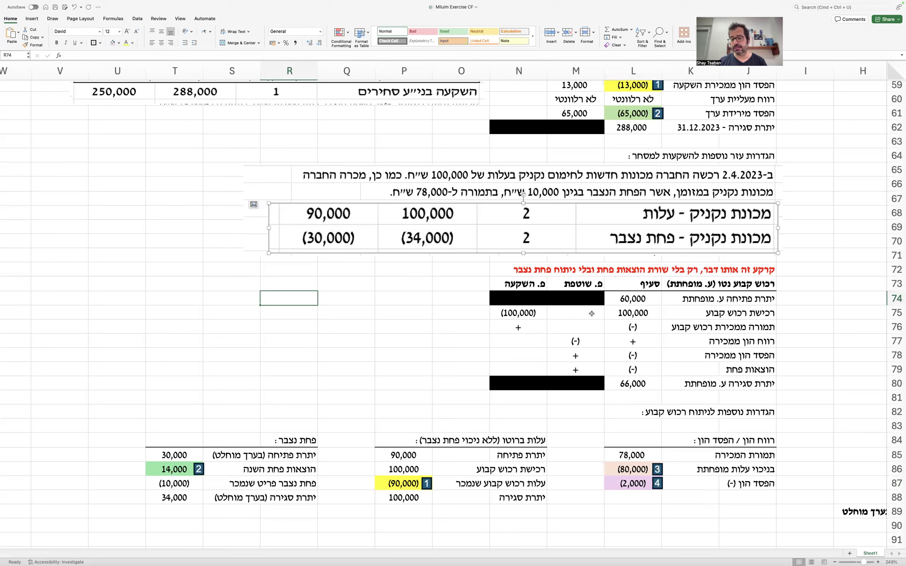
# Step: Fill in the fixed asset sale proceeds row with =-L85 in L76 and the investing activity formula =-L76 in N76
pyautogui.click(634, 327)
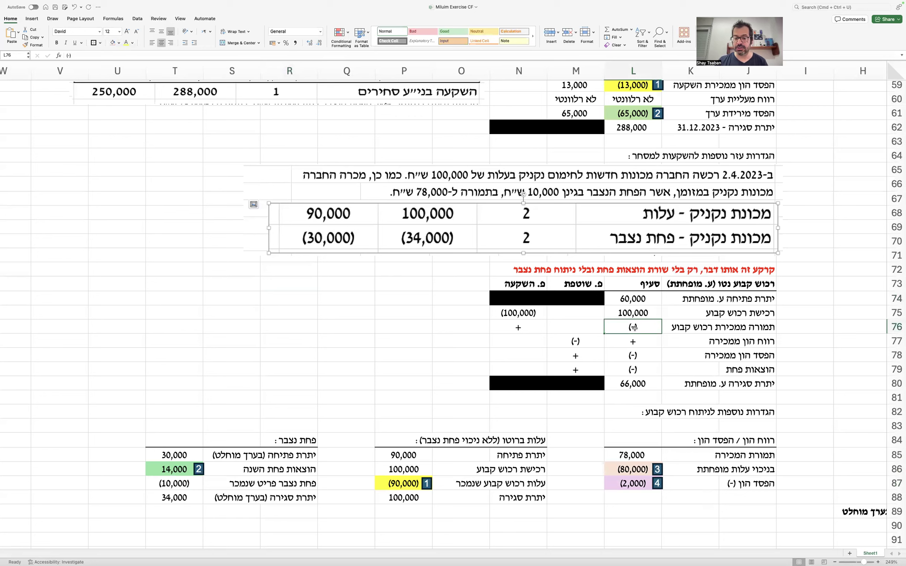
pyautogui.write('=-')
pyautogui.click(625, 453)
pyautogui.press('Return')
pyautogui.press('Left')
pyautogui.press('Left')
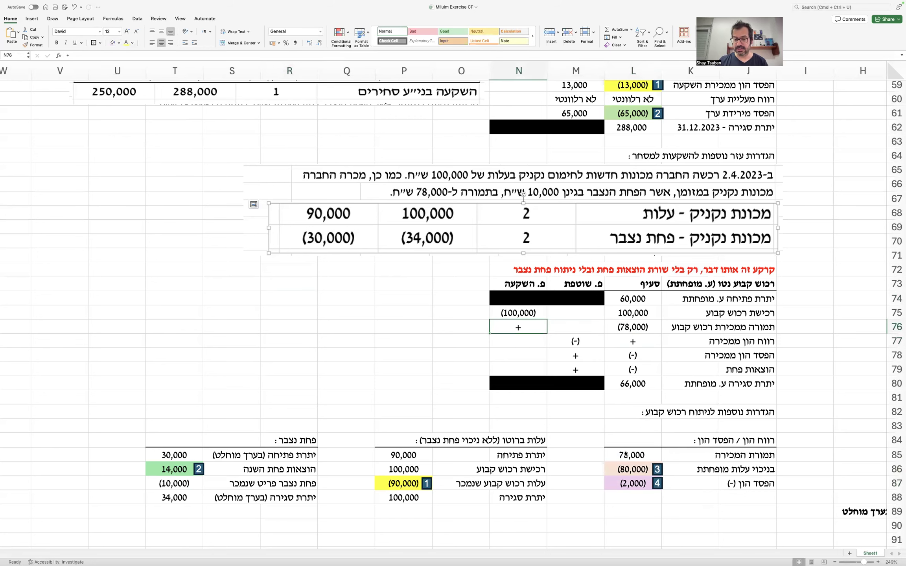
pyautogui.write('=-')
pyautogui.press('Left')
pyautogui.press('Left')
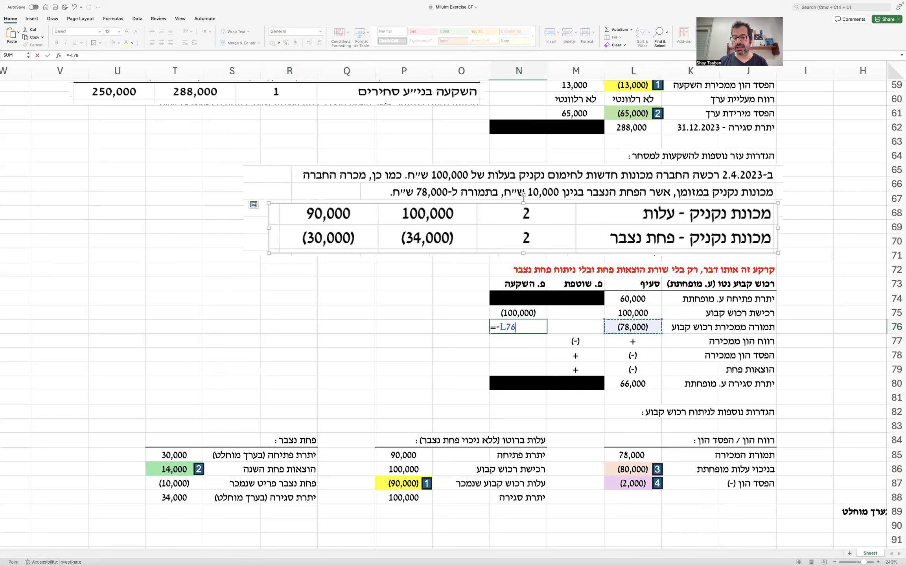
pyautogui.press('Return')
# Step: Mark the capital gain on sale row as "לא רלוונטי" in both L77 and M77
pyautogui.click(630, 342)
pyautogui.write('לא רלוונטי')
pyautogui.press('Tab')
pyautogui.write('לא רלוונטי')
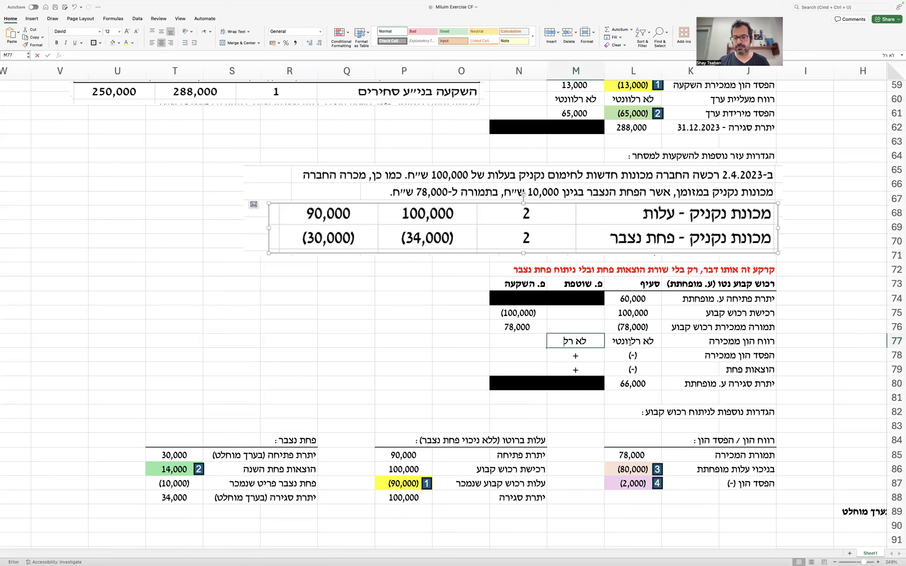
pyautogui.press('Return')
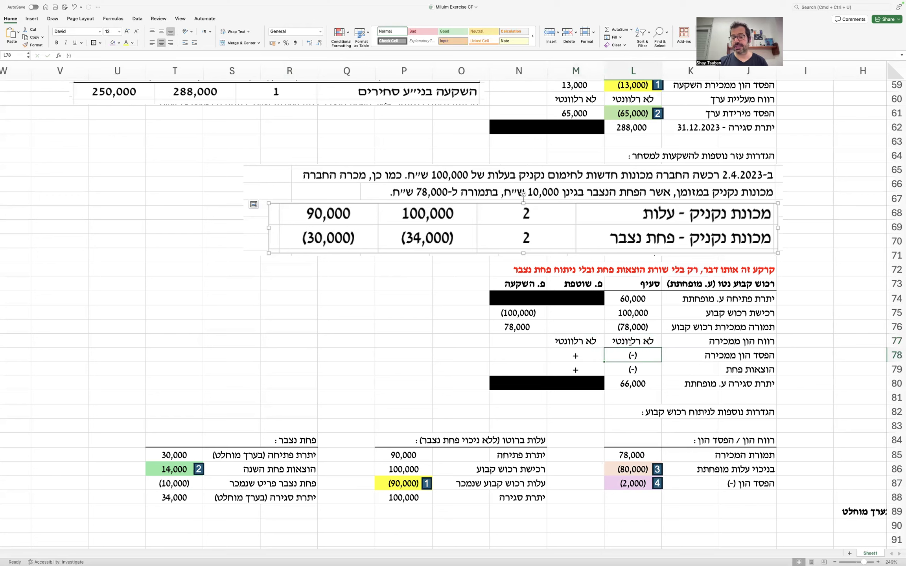
# Step: Link the capital loss on sale in L78 to the calculated loss with =L87 and fill the cell with the same light purple
pyautogui.write('=')
pyautogui.press('Down')
pyautogui.press('Down')
pyautogui.press('Down')
pyautogui.press('Down')
pyautogui.press('Down')
pyautogui.press('Down')
pyautogui.press('Down')
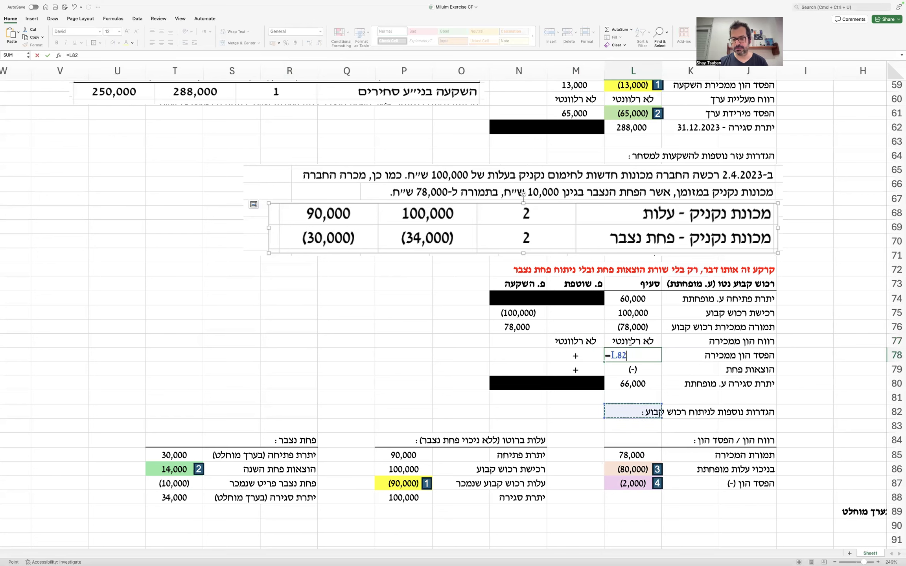
pyautogui.press('Down')
pyautogui.press('Down')
pyautogui.press('Return')
pyautogui.press('Up')
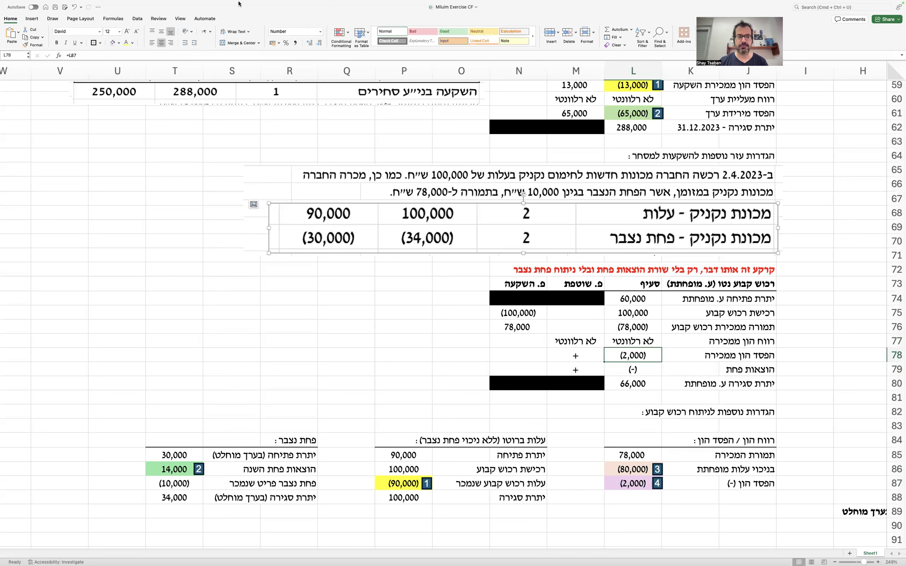
pyautogui.click(113, 43)
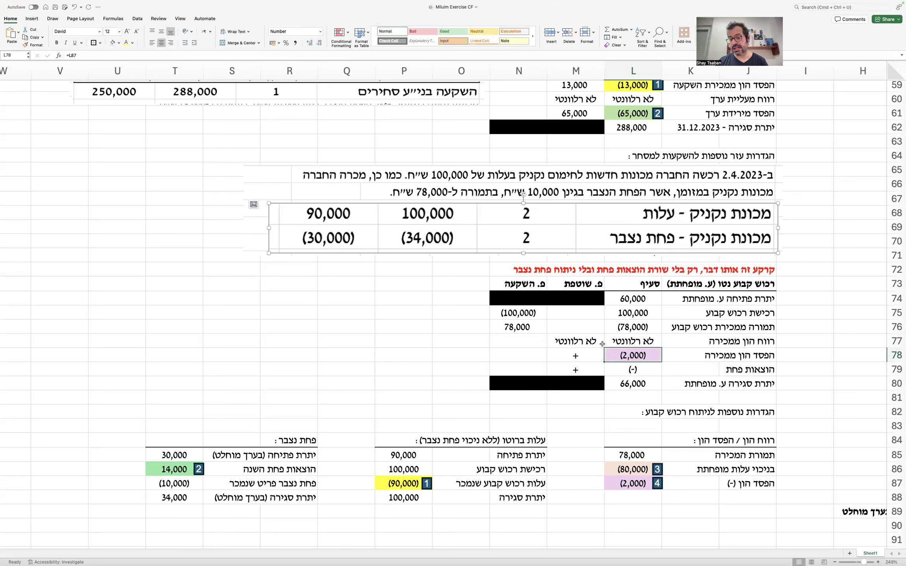
# Step: Enter =-L78 in M78 as the operating activity adjustment for the capital loss
pyautogui.click(576, 361)
pyautogui.click(576, 360)
pyautogui.write('=-')
pyautogui.press('Left')
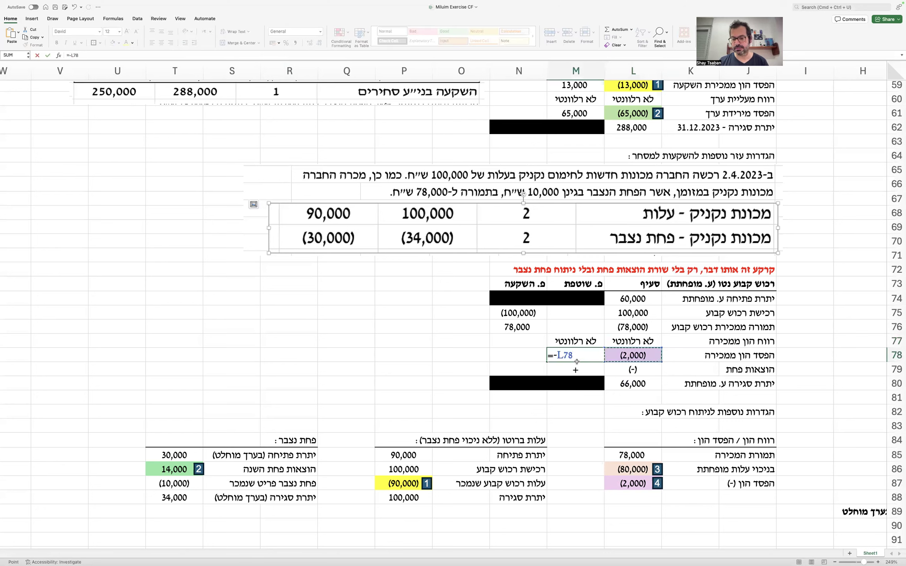
pyautogui.press('Return')
# Step: Fill the depreciation expense cell L79 with the recently used light green and enter =-T86 in it
pyautogui.click(631, 369)
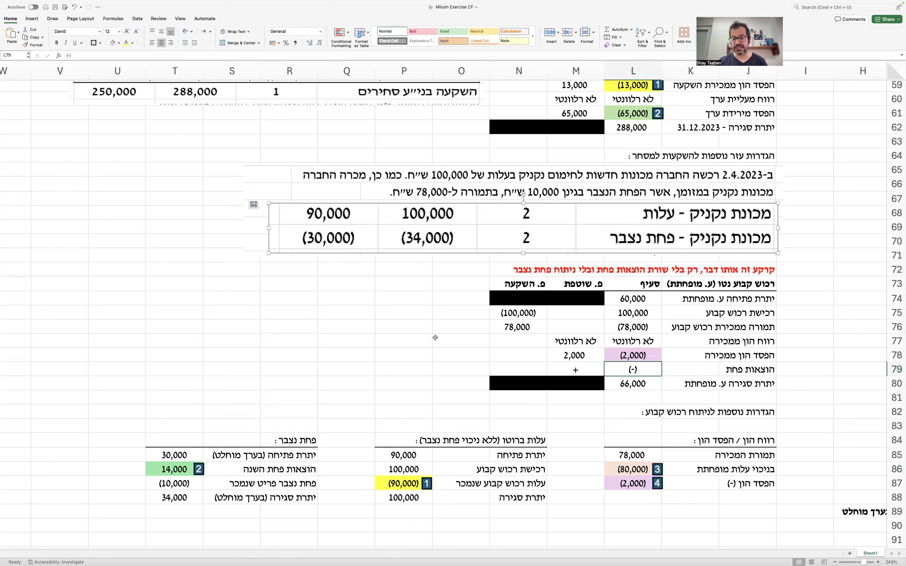
pyautogui.click(119, 42)
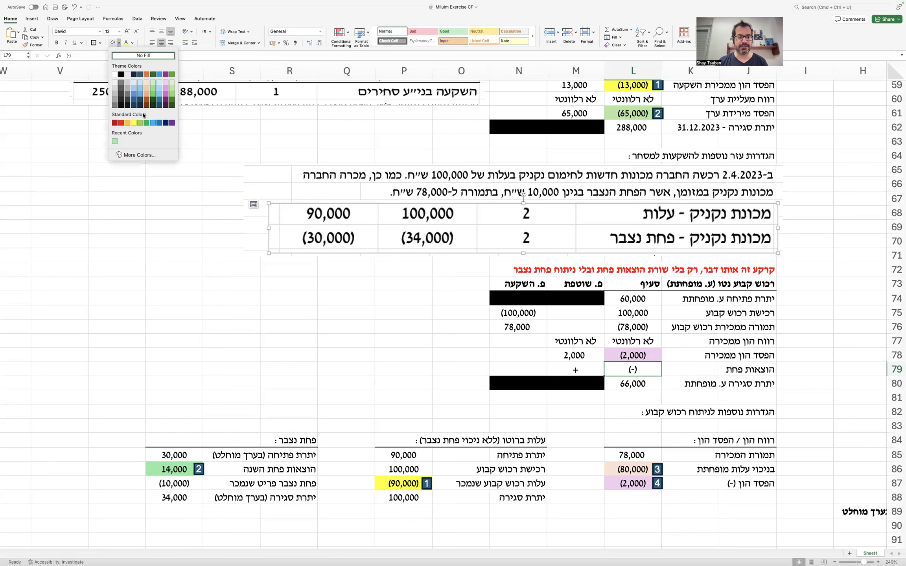
pyautogui.click(115, 140)
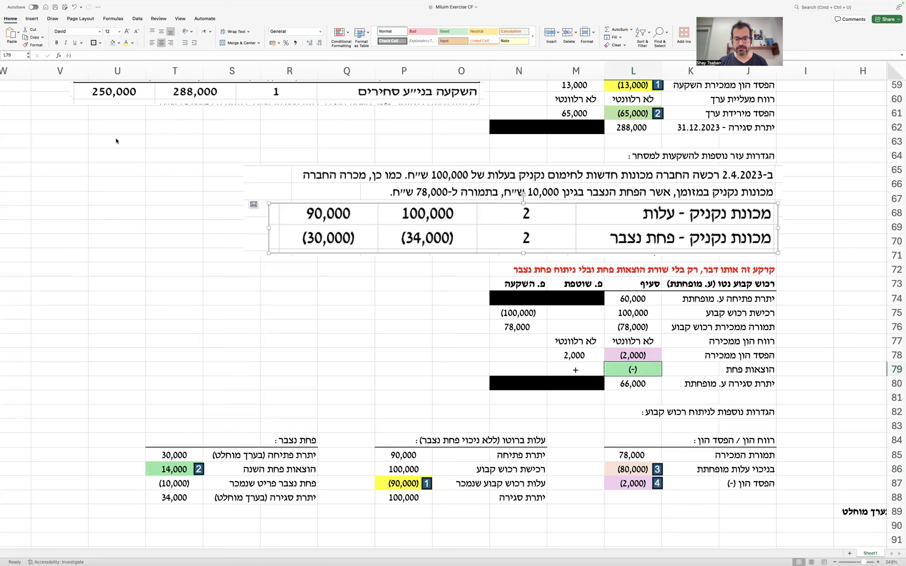
pyautogui.write('=')
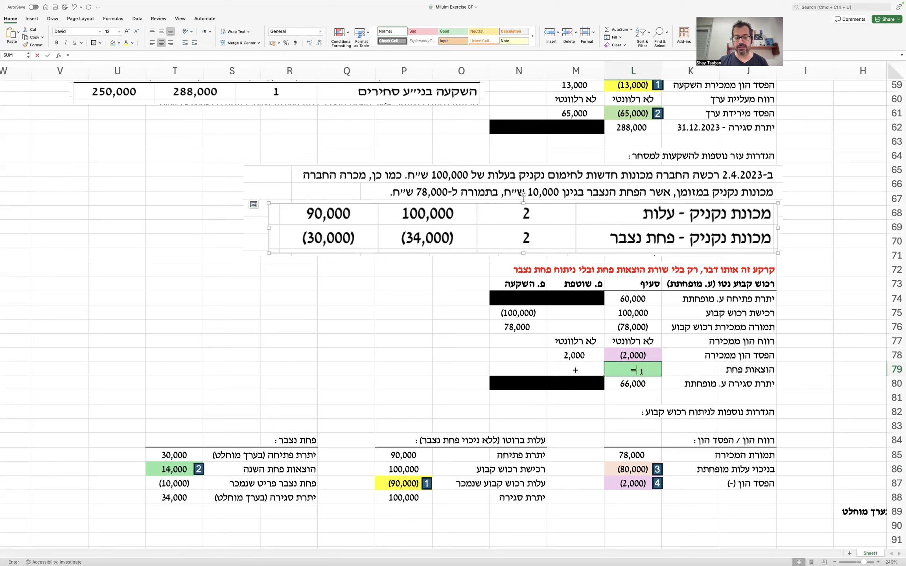
pyautogui.write('-')
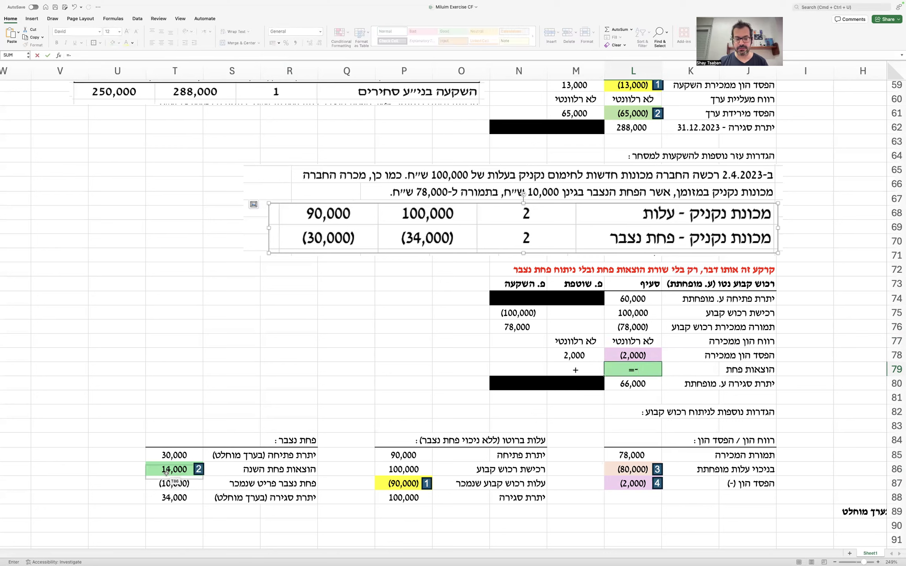
pyautogui.click(168, 470)
pyautogui.press('Tab')
# Step: Enter =-L79 in M79 as the operating activity adjustment for depreciation expense
pyautogui.write('=-')
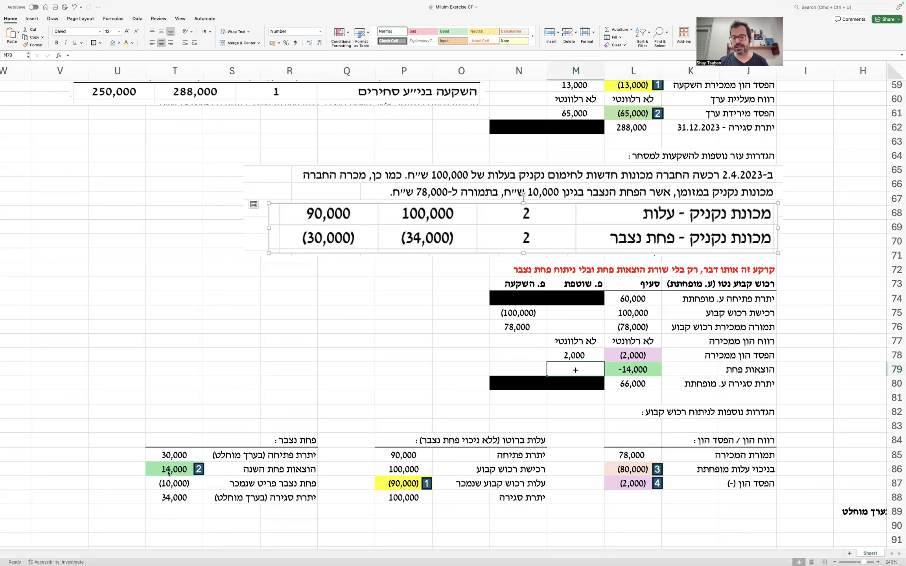
pyautogui.press('Right')
pyautogui.press('Return')
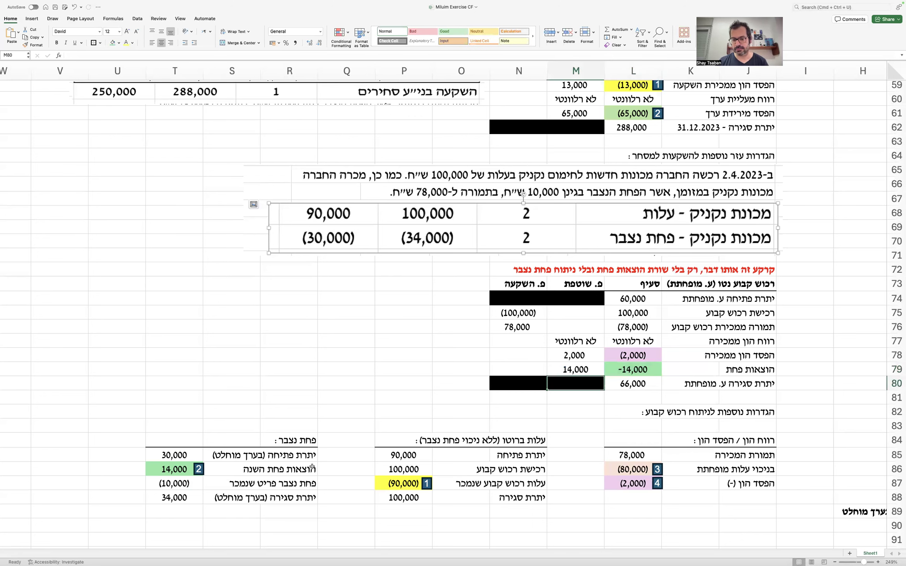
# Step: Format L79 with the Number style that shows negatives in black parentheses, (1,234)
pyautogui.click(621, 369)
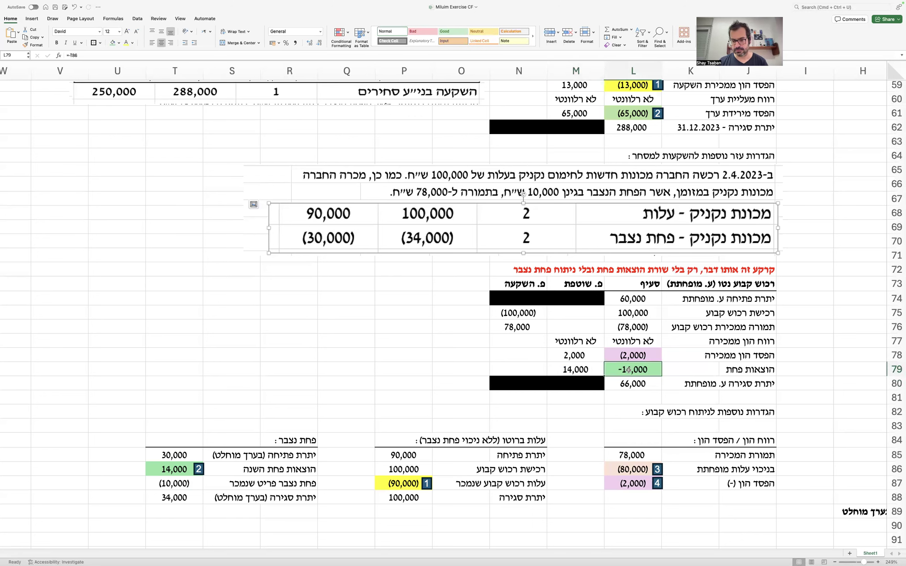
pyautogui.rightClick(628, 371)
pyautogui.click(660, 496)
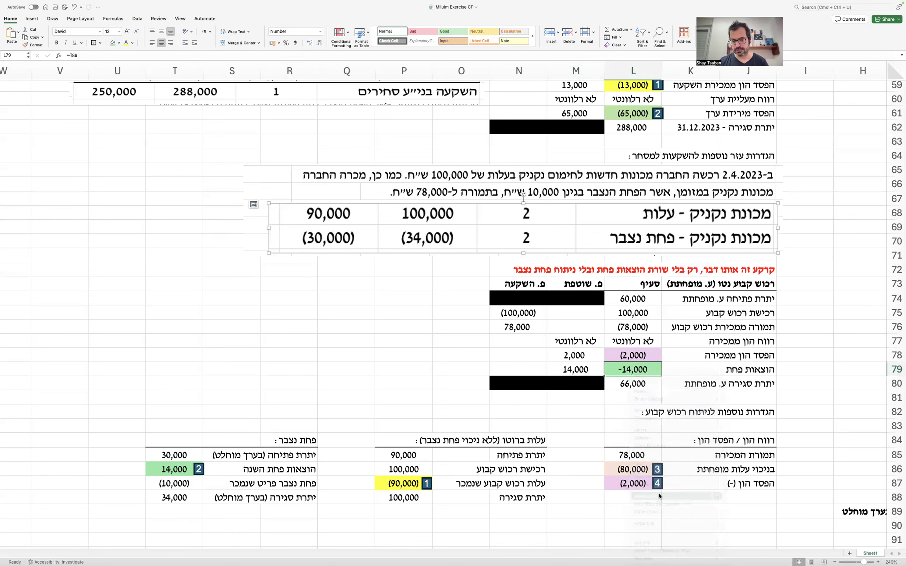
pyautogui.moveTo(705, 212); pyautogui.dragTo(209, 215)
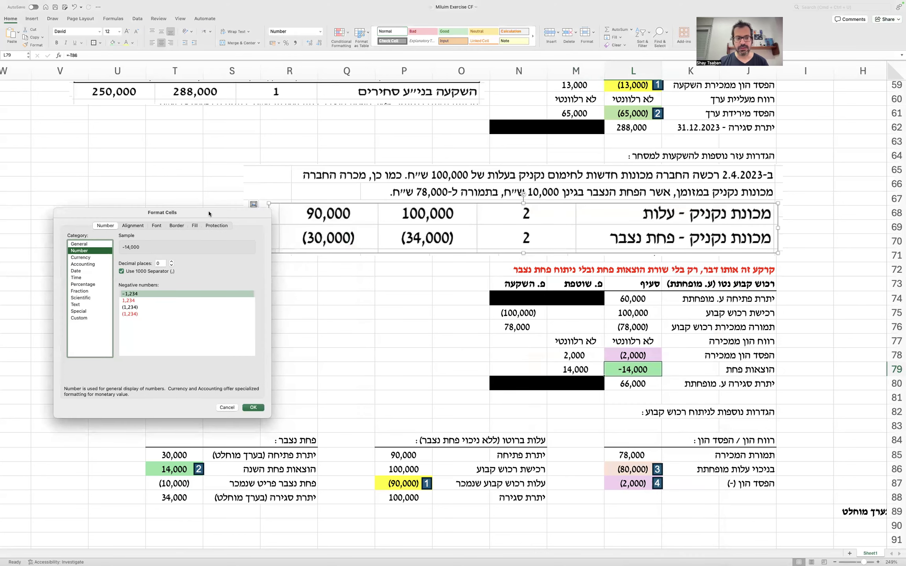
pyautogui.click(137, 309)
pyautogui.click(253, 408)
pyautogui.click(301, 327)
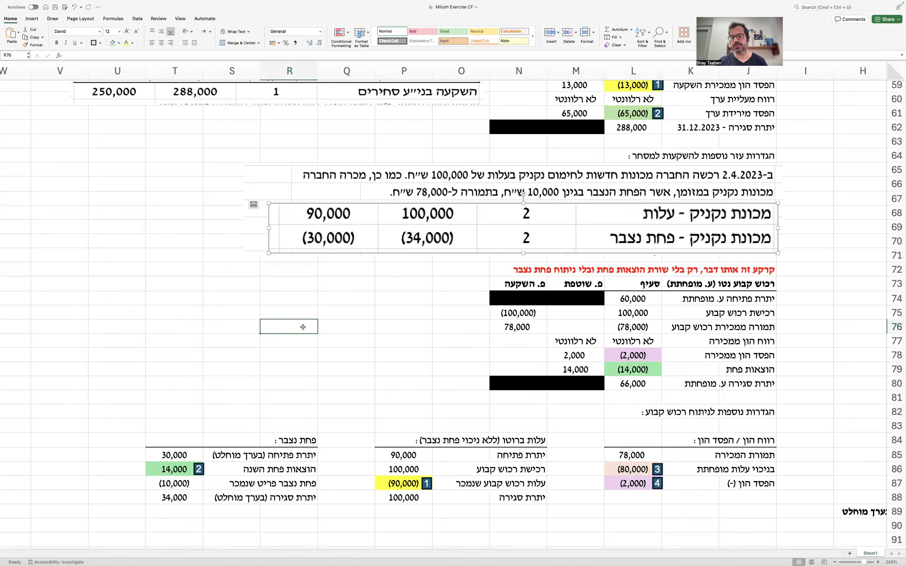
# Step: Link the fixed asset purchase line of the cash flow statement to the working paper by entering =N75 in G73
pyautogui.hscroll(4, 303, 327)
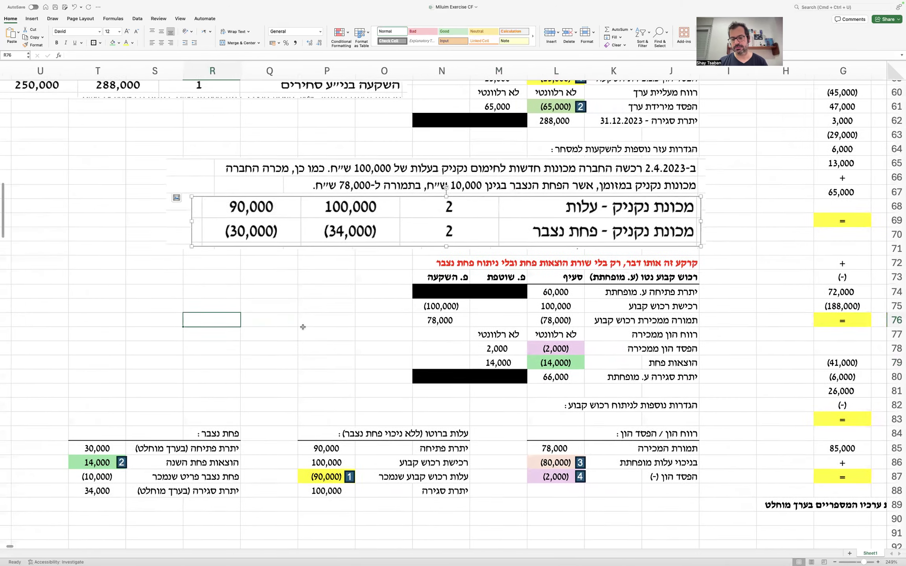
pyautogui.hscroll(3, 302, 327)
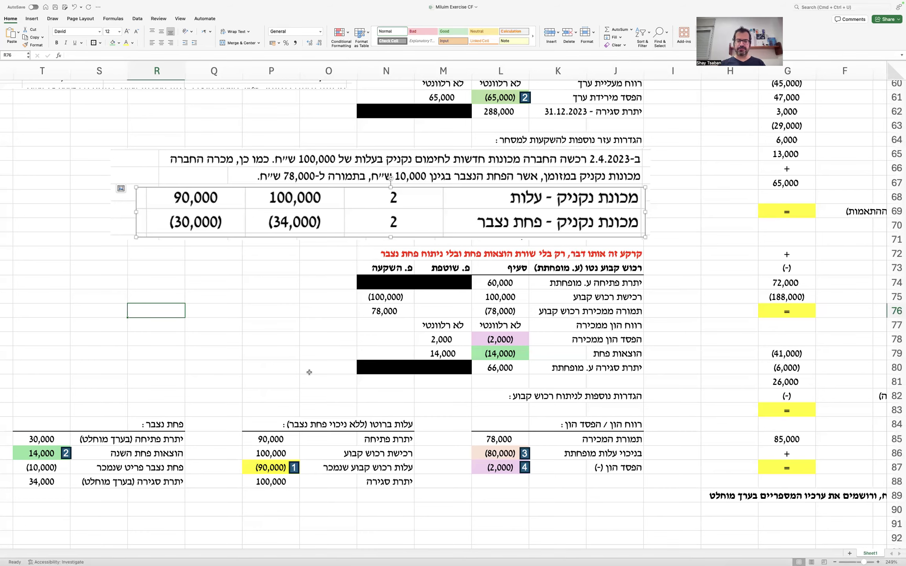
pyautogui.hscroll(5, 463, 371)
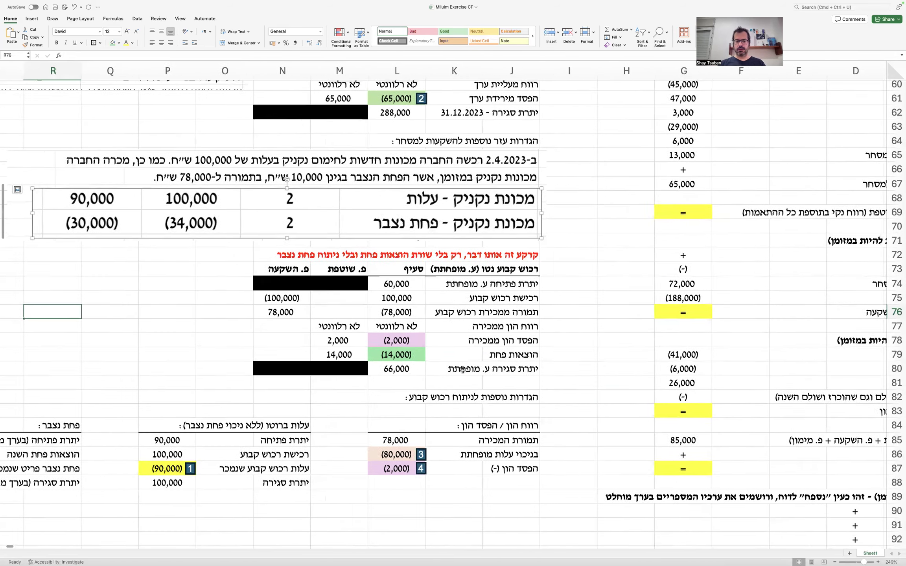
pyautogui.hscroll(3, 463, 371)
pyautogui.scroll(-1, 463, 371)
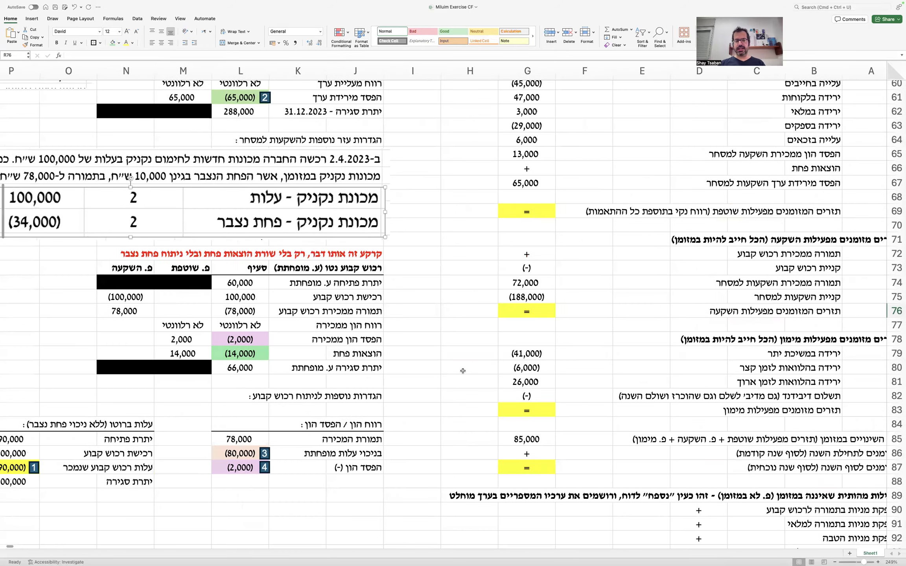
pyautogui.scroll(2, 463, 371)
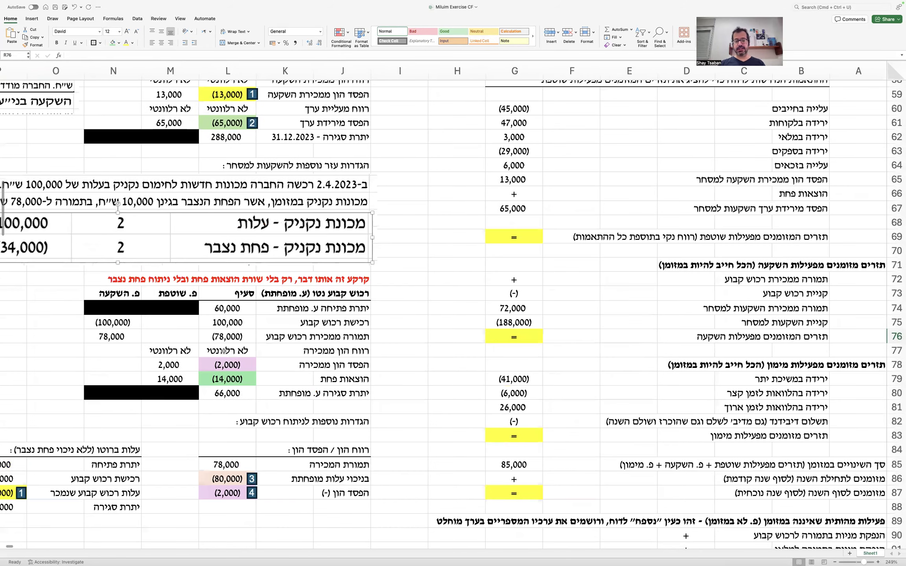
pyautogui.moveTo(170, 294); pyautogui.dragTo(113, 407)
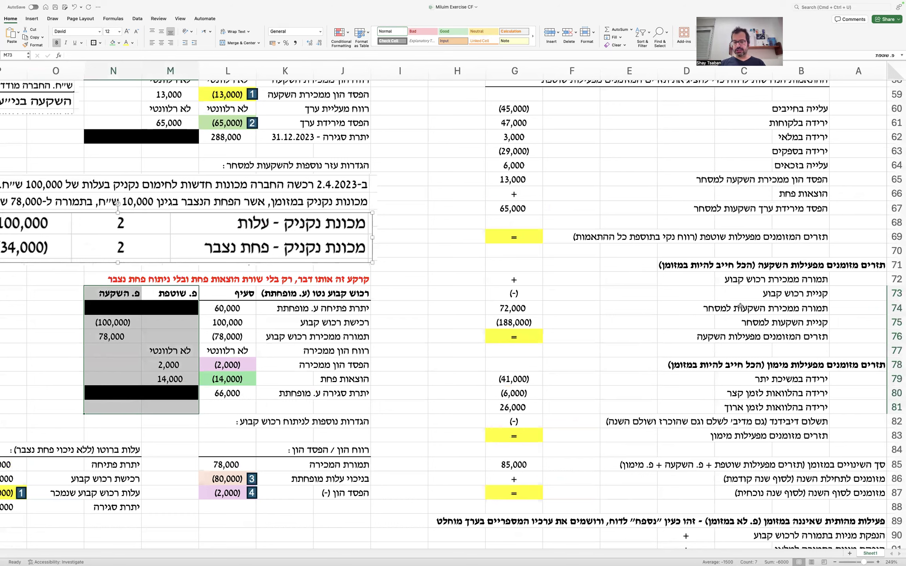
pyautogui.click(533, 294)
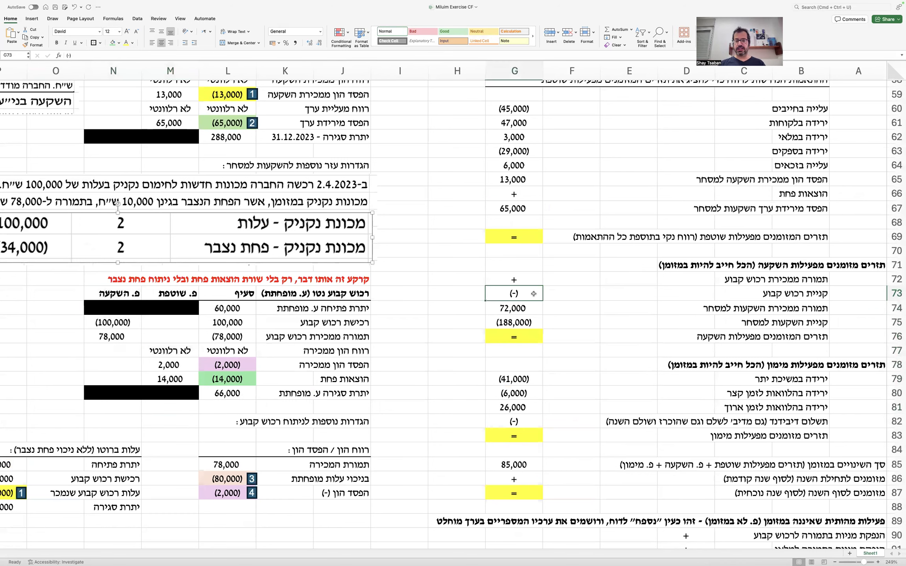
pyautogui.write('=')
pyautogui.click(132, 328)
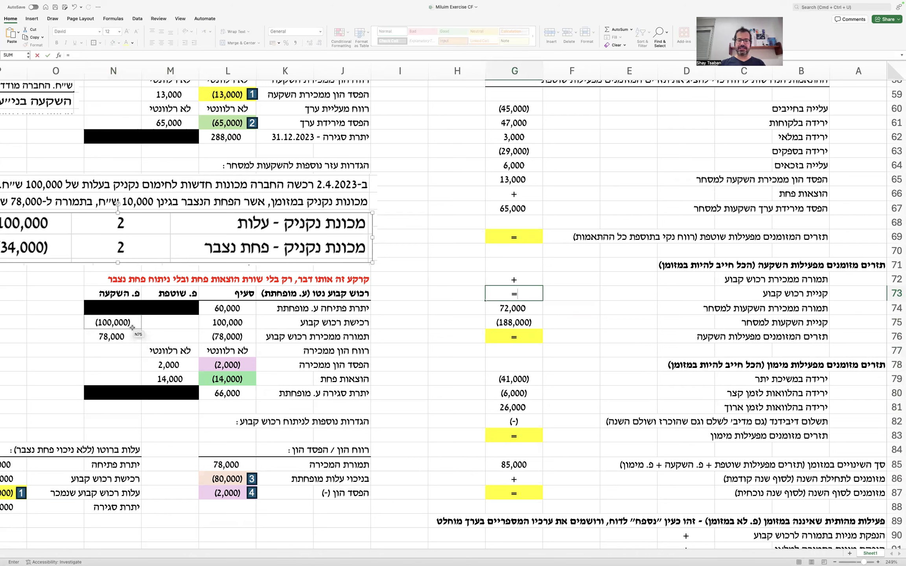
pyautogui.press('Return')
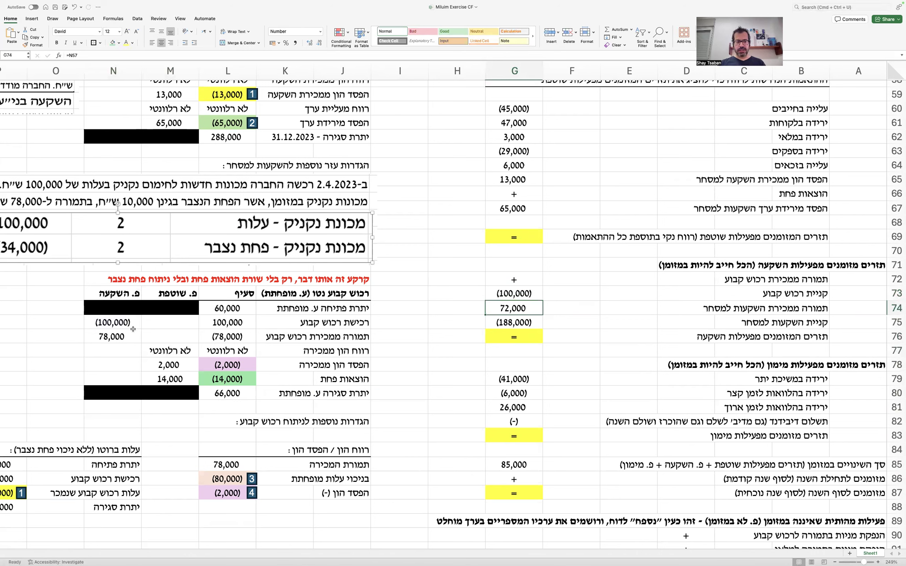
# Step: Enter =N76 in G72 to carry the fixed asset sale proceeds into the investing activities section
pyautogui.click(504, 281)
pyautogui.write('=')
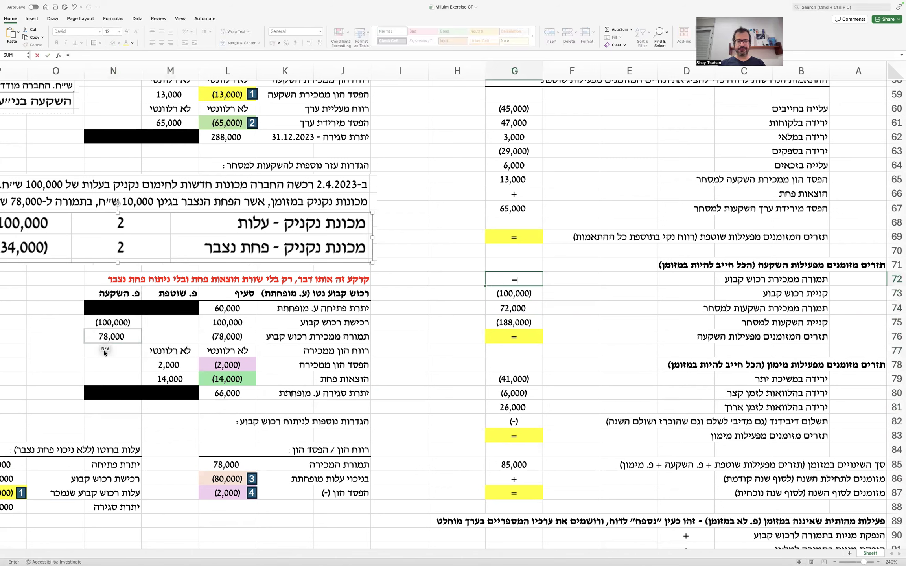
pyautogui.click(109, 339)
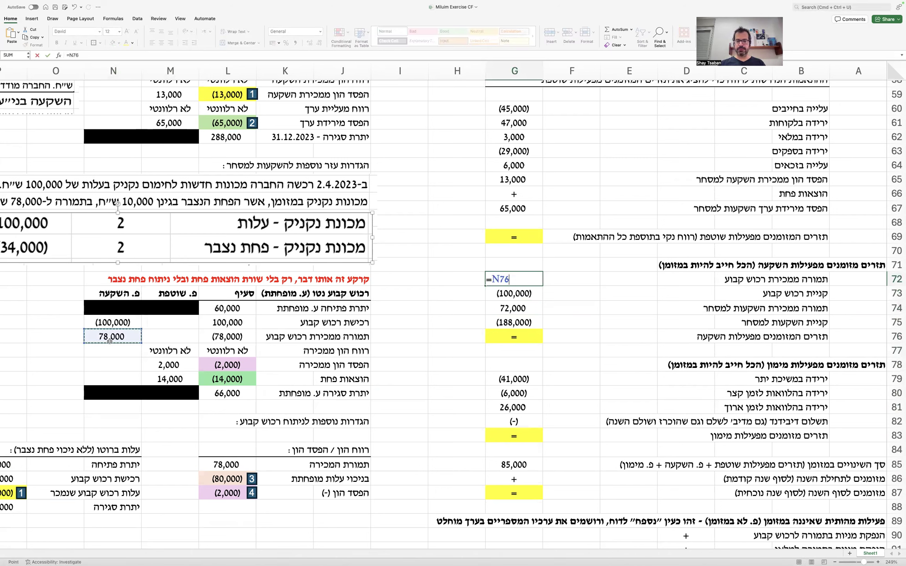
pyautogui.press('Return')
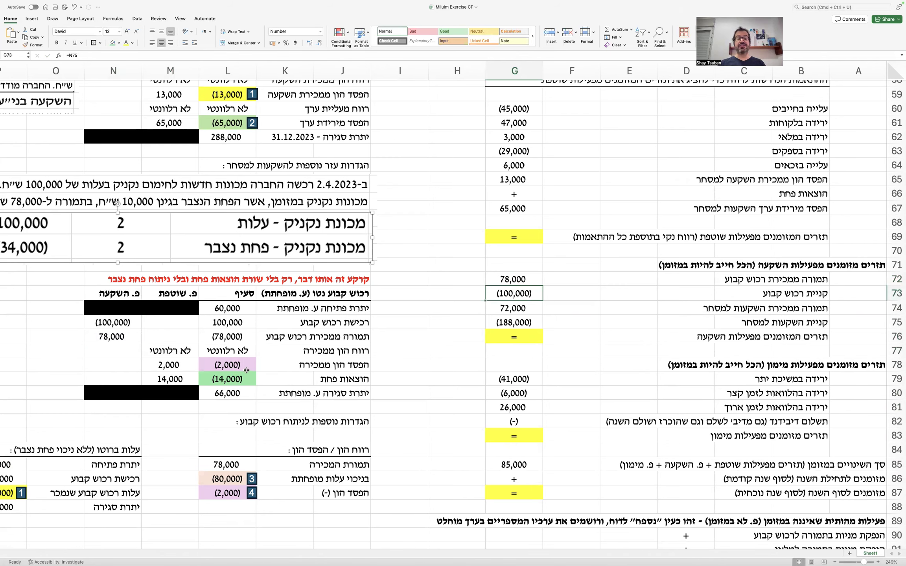
pyautogui.scroll(3, 631, 279)
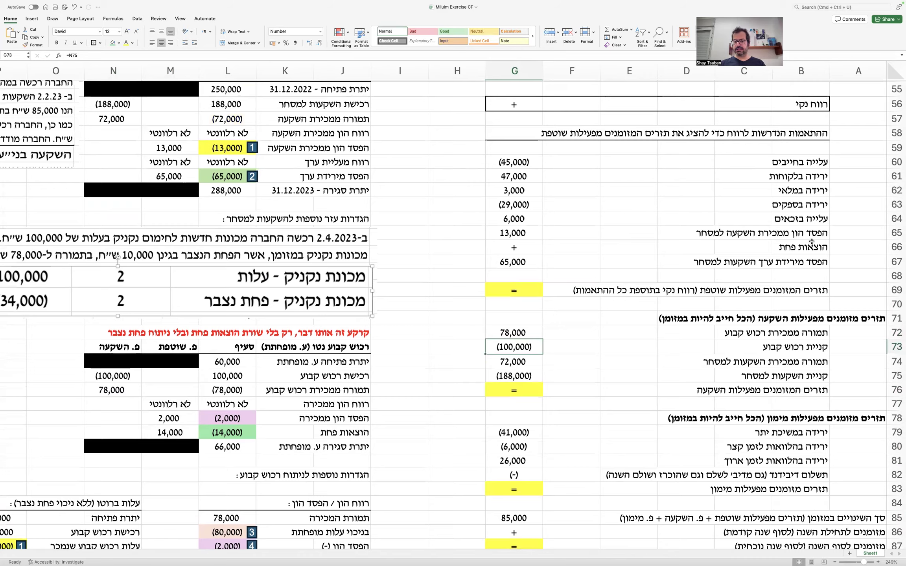
# Step: Move the cash flow statement block A68:H95 down three rows so it starts at A71, freeing rows for operating adjustments
pyautogui.scroll(-15, 814, 254)
pyautogui.scroll(15, 815, 254)
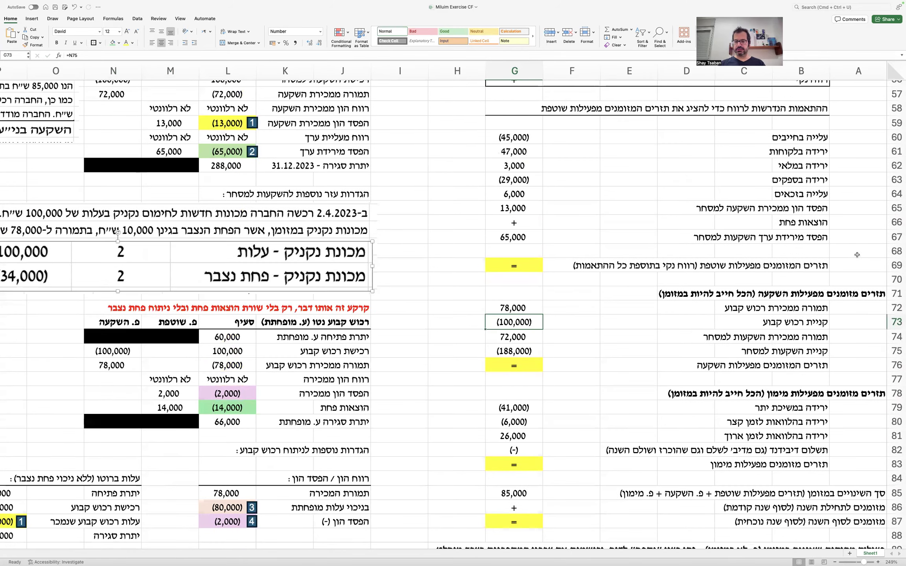
pyautogui.moveTo(870, 255); pyautogui.dragTo(533, 352)
pyautogui.scroll(10, 533, 352)
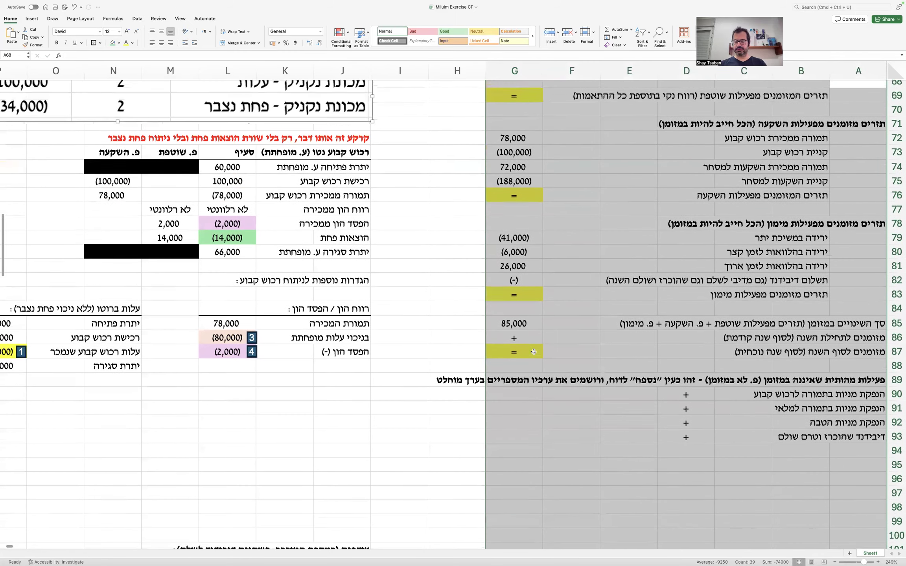
pyautogui.scroll(-7, 534, 351)
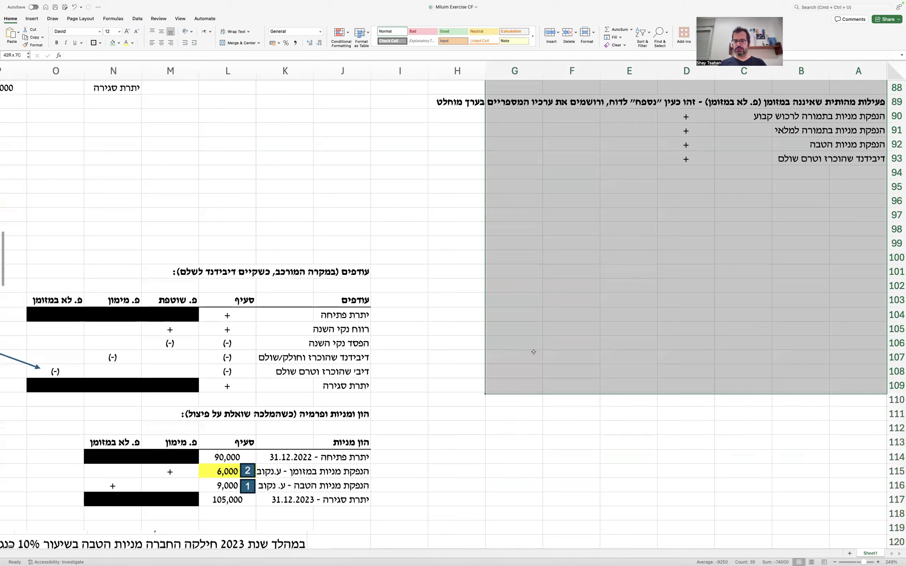
pyautogui.hotkey('shift', 'Up')
pyautogui.hotkey('shift', 'Up')
pyautogui.hotkey('shift', 'Up')
pyautogui.hotkey('shift', 'Up')
pyautogui.hotkey('shift', 'Up')
pyautogui.hotkey('shift', 'Up')
pyautogui.hotkey('shift', 'Up')
pyautogui.hotkey('shift', 'Up')
pyautogui.hotkey('shift', 'Left')
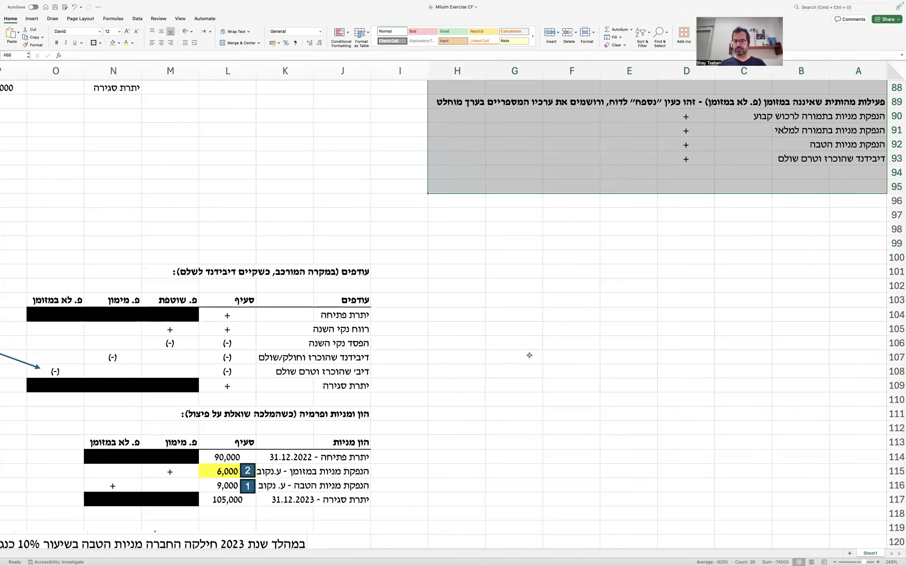
pyautogui.scroll(10, 507, 391)
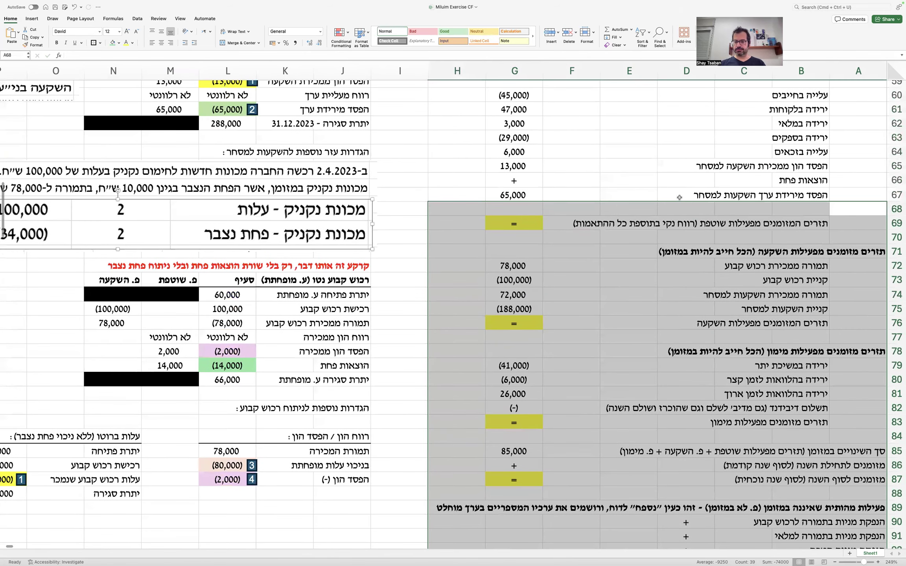
pyautogui.moveTo(679, 200); pyautogui.dragTo(693, 244)
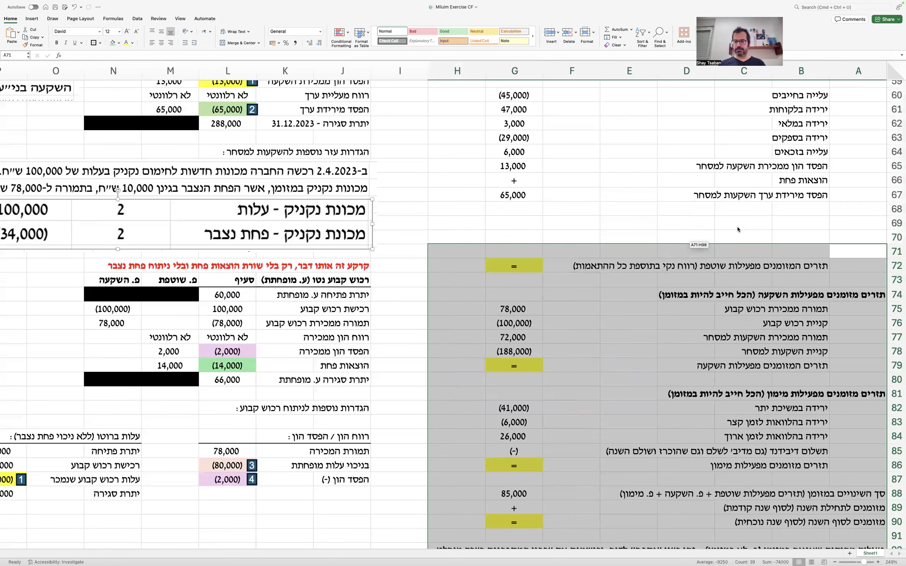
# Step: Add the line הפסד הון ממכירת רכוש קבוע in B68 and link its amount in G68 to M78
pyautogui.click(790, 206)
pyautogui.write('הפסד הון')
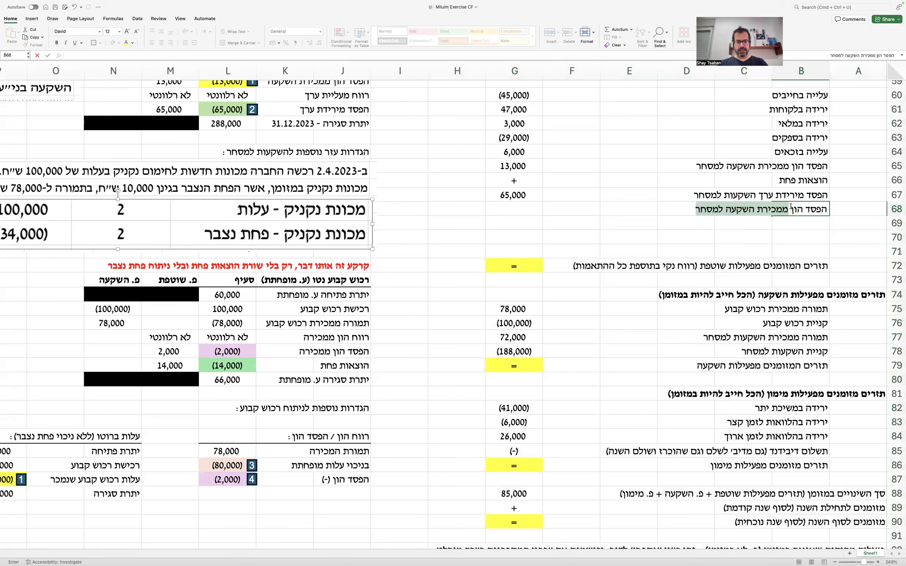
pyautogui.write(' ממכירת רכוש ק')
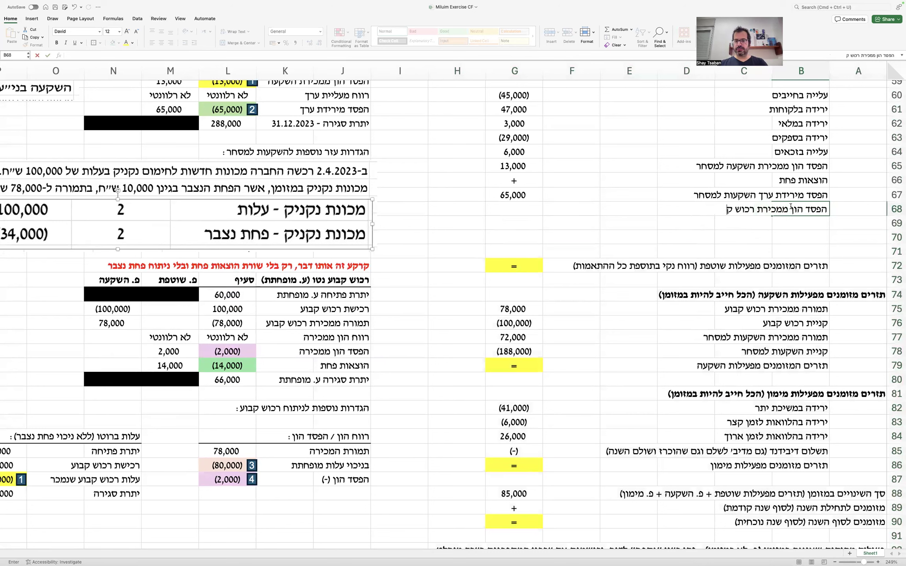
pyautogui.press('Tab')
pyautogui.press('Tab')
pyautogui.press('Tab')
pyautogui.press('Tab')
pyautogui.press('Tab')
pyautogui.write('=')
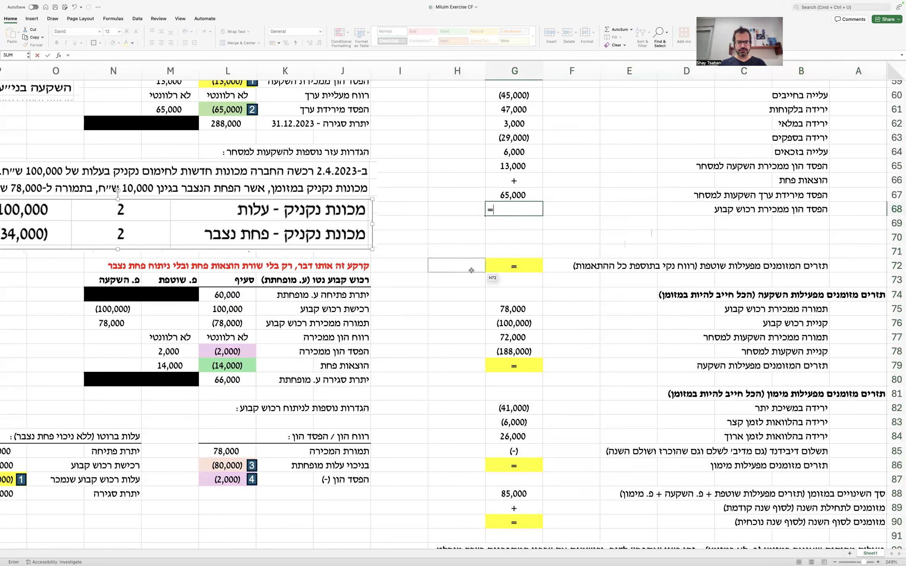
pyautogui.click(179, 348)
pyautogui.press('Return')
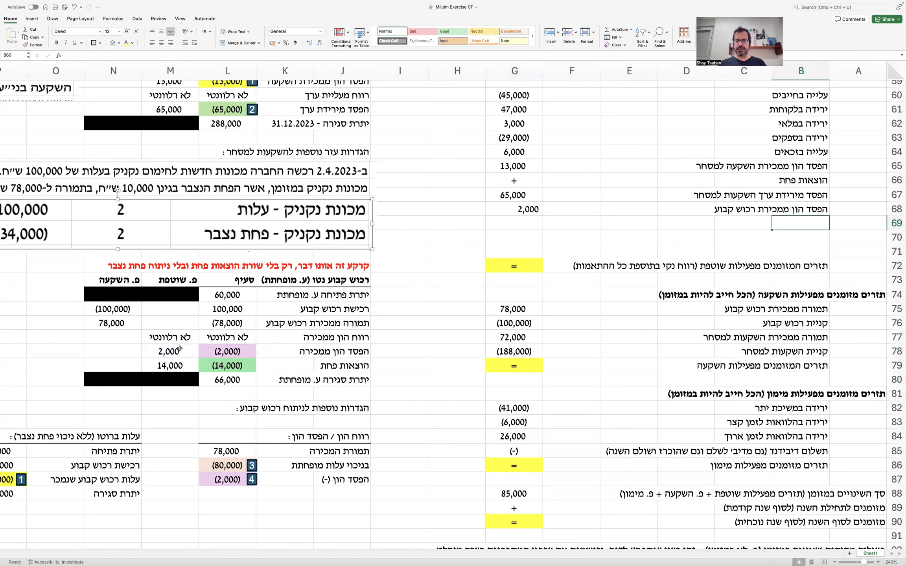
# Step: Enter =M79 in G66 to carry the depreciation expense into the operating adjustments
pyautogui.click(524, 183)
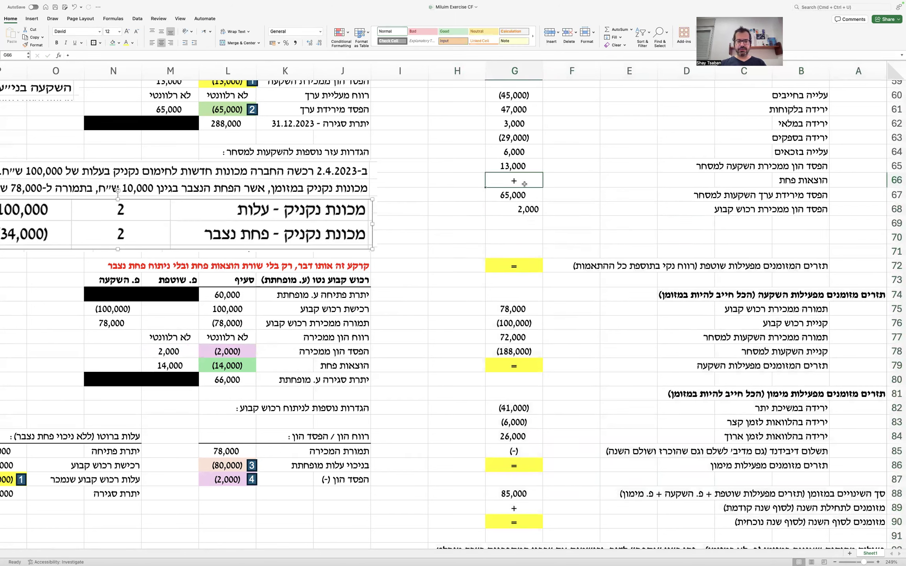
pyautogui.write('=')
pyautogui.click(173, 366)
pyautogui.press('Return')
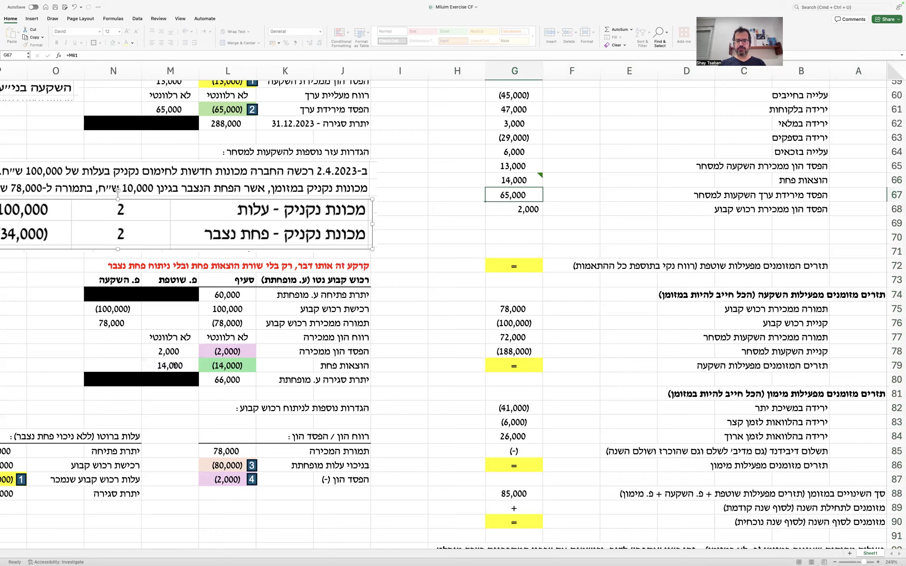
# Step: Center the operating adjustment amounts in G60:G68
pyautogui.scroll(3, 174, 365)
pyautogui.moveTo(513, 146); pyautogui.dragTo(511, 260)
pyautogui.click(162, 44)
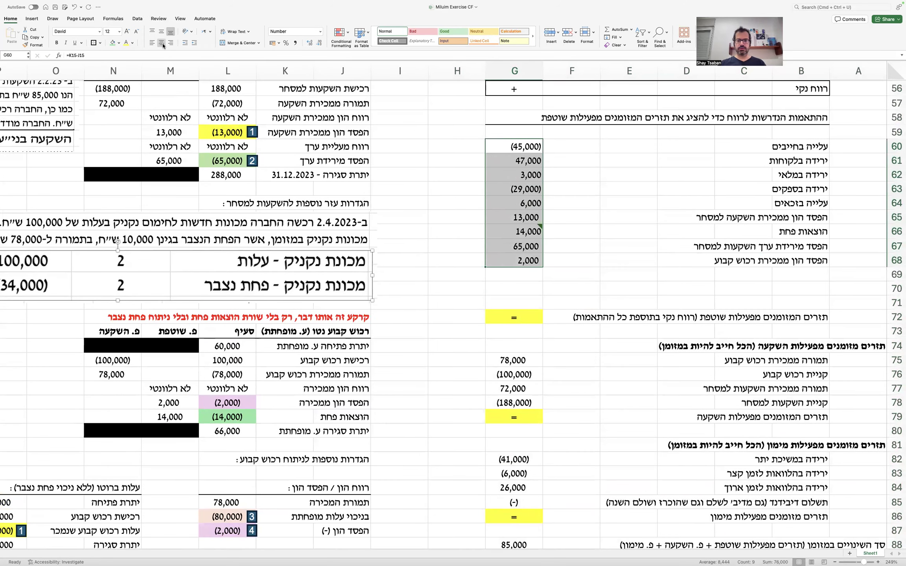
# Step: Ignore the inconsistent formula error flagged on the depreciation expense in G66
pyautogui.doubleClick(539, 230)
pyautogui.press('Escape')
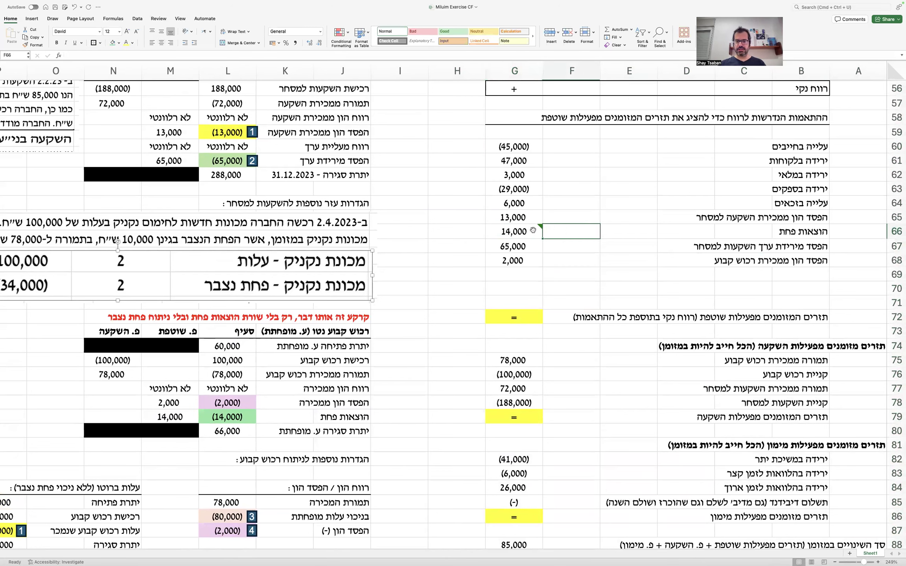
pyautogui.click(548, 229)
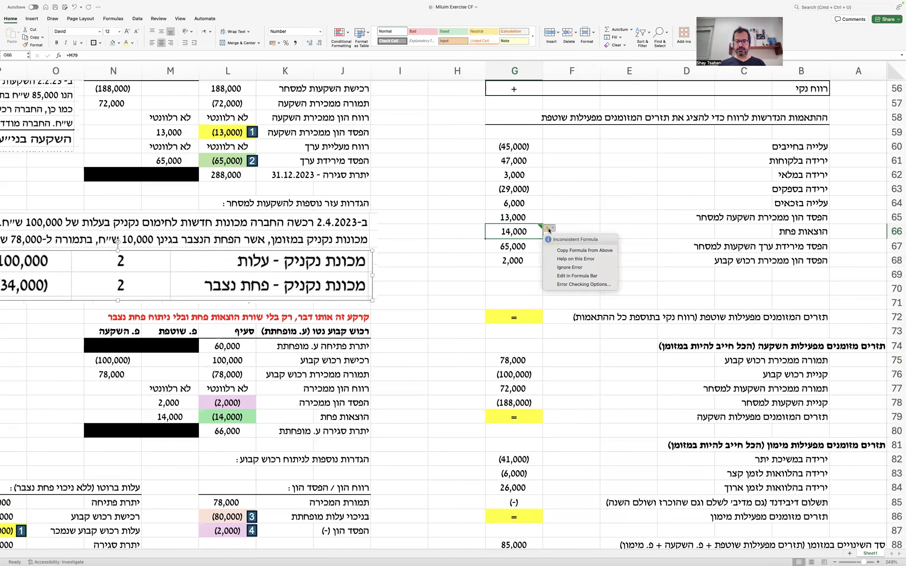
pyautogui.click(575, 268)
pyautogui.click(588, 275)
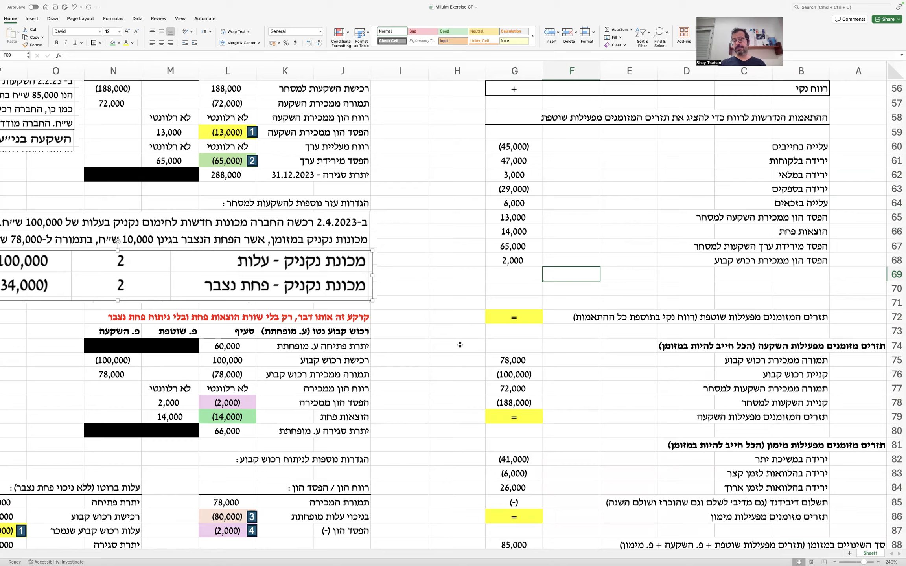
# Step: Examine the land at cost row G20:K20 in the completed balance sheet and the notes below it
pyautogui.scroll(15, 460, 344)
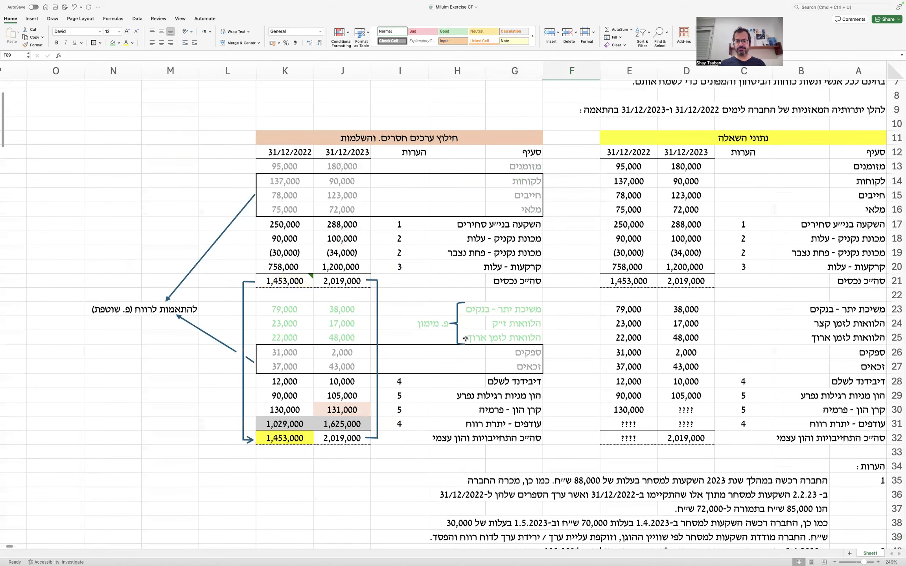
pyautogui.moveTo(519, 266); pyautogui.dragTo(302, 263)
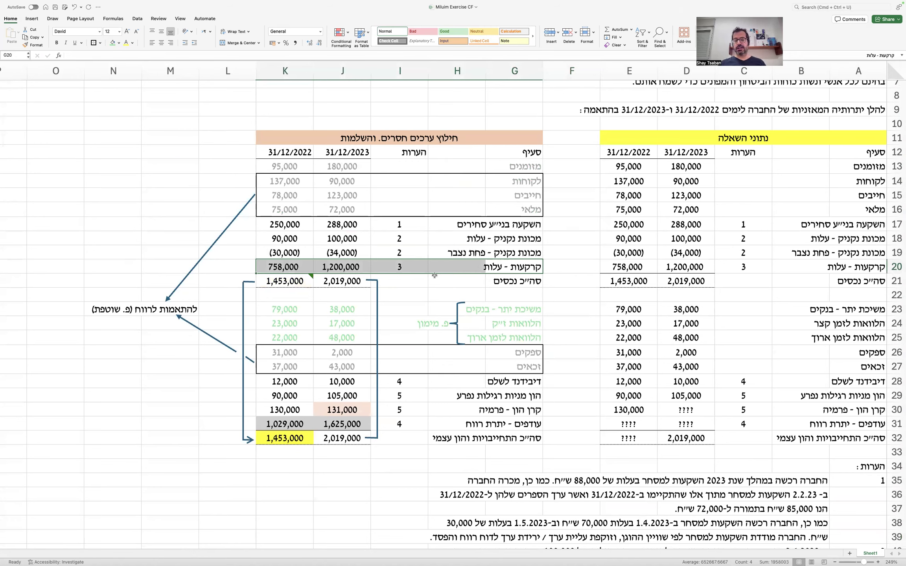
pyautogui.scroll(-4, 434, 275)
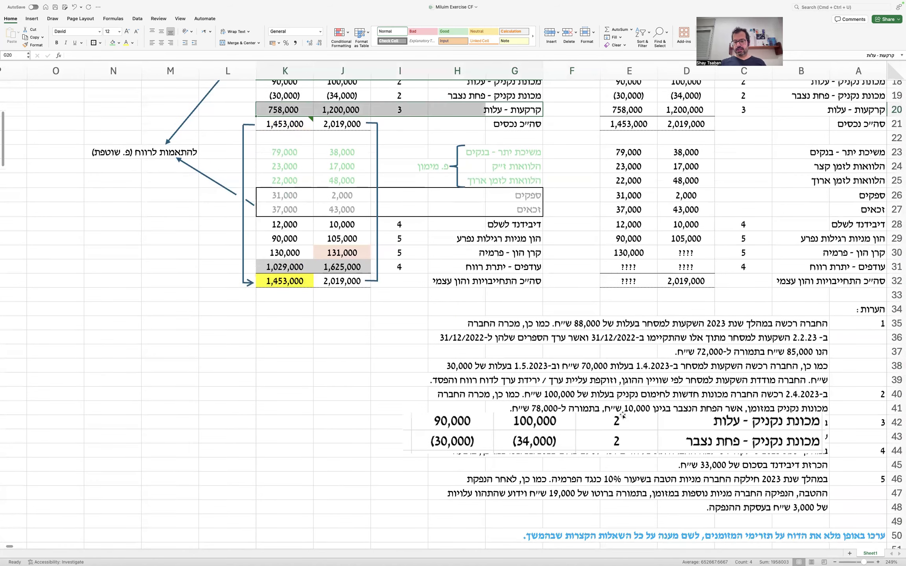
pyautogui.click(321, 392)
pyautogui.scroll(4, 321, 392)
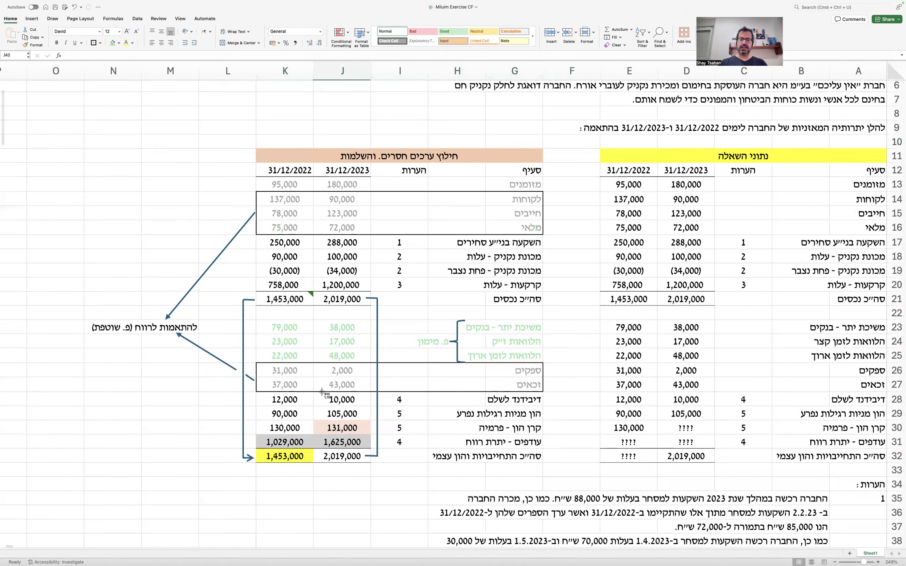
# Step: Capture the land cost row (קרקעות - עלות) of the completed balance sheet as an image and copy it to the clipboard
pyautogui.moveTo(254, 277); pyautogui.dragTo(553, 293)
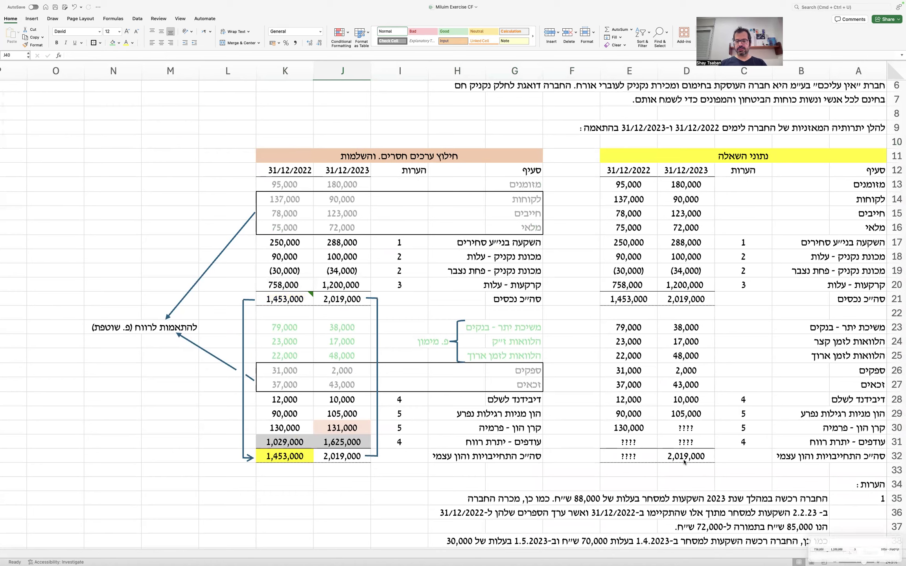
pyautogui.rightClick(832, 545)
pyautogui.click(858, 496)
# Step: Paste the captured land row just below note 3 at B44 and shrink it to about the width of the note text
pyautogui.scroll(-5, 817, 468)
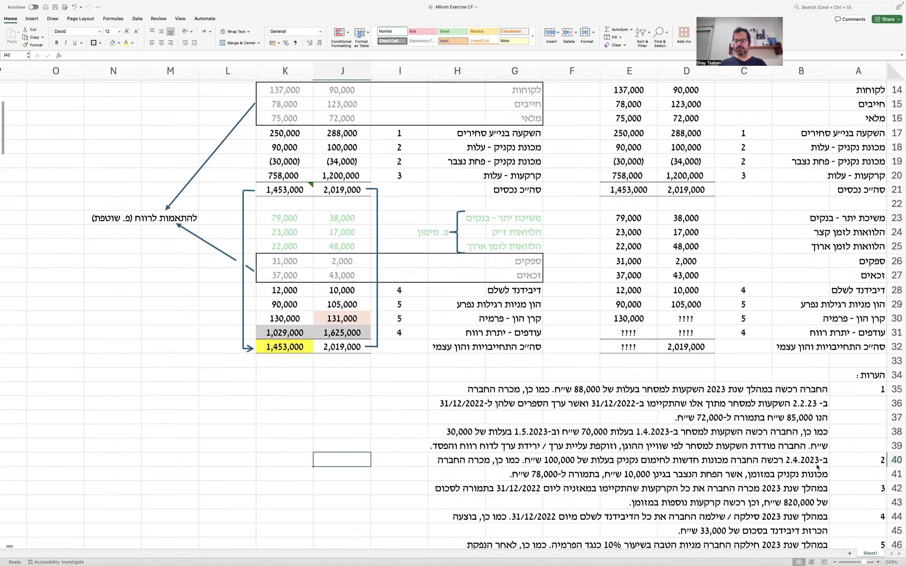
pyautogui.scroll(-5, 817, 467)
pyautogui.click(805, 346)
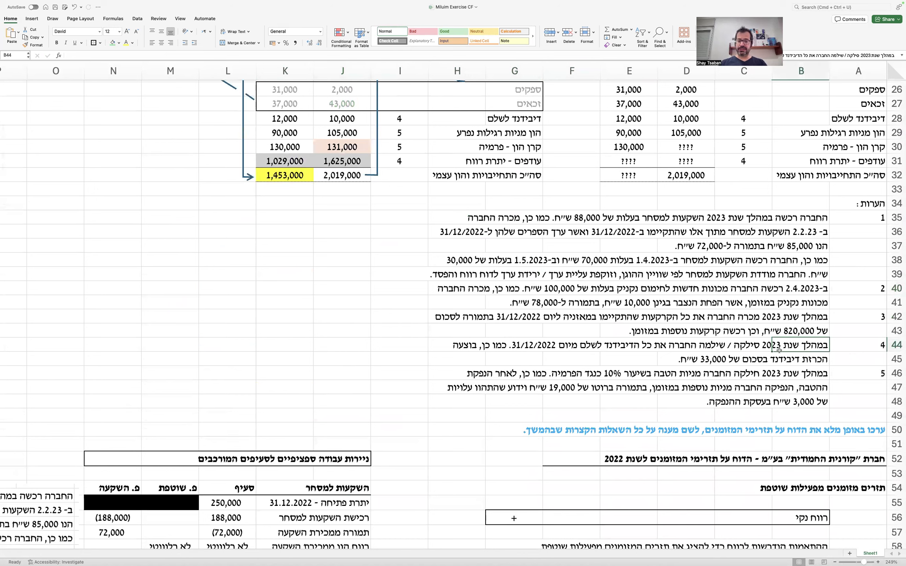
pyautogui.press('super+v')
pyautogui.moveTo(765, 356); pyautogui.dragTo(767, 355)
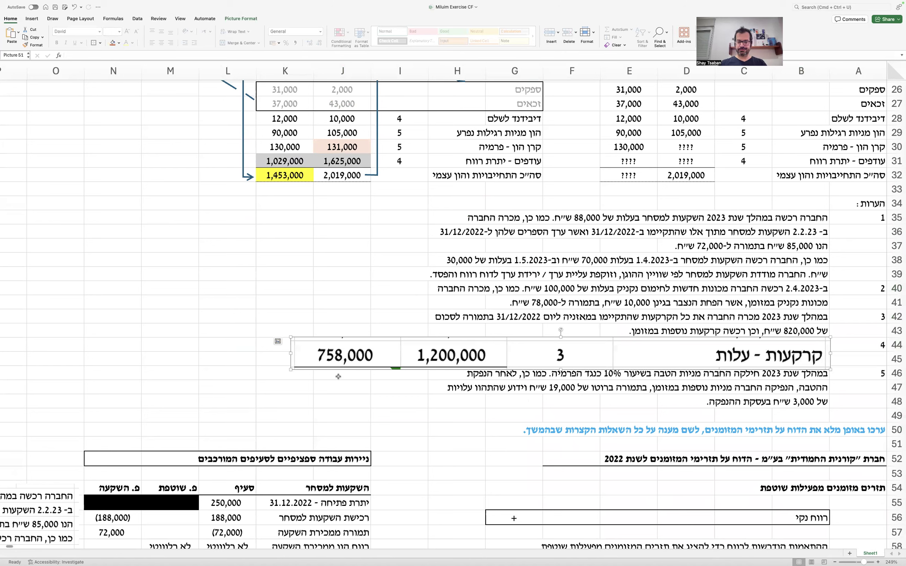
pyautogui.moveTo(291, 369); pyautogui.dragTo(429, 361)
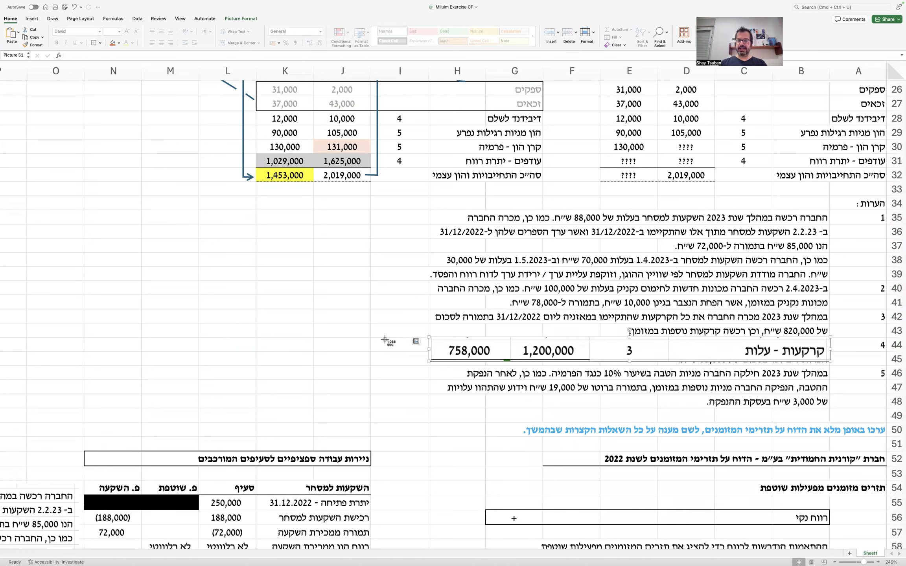
# Step: Capture note 3 together with the pasted land row as one image and copy it to the clipboard
pyautogui.press('ctrl+shift+super+4')
pyautogui.moveTo(421, 310); pyautogui.dragTo(831, 376)
pyautogui.rightClick(861, 550)
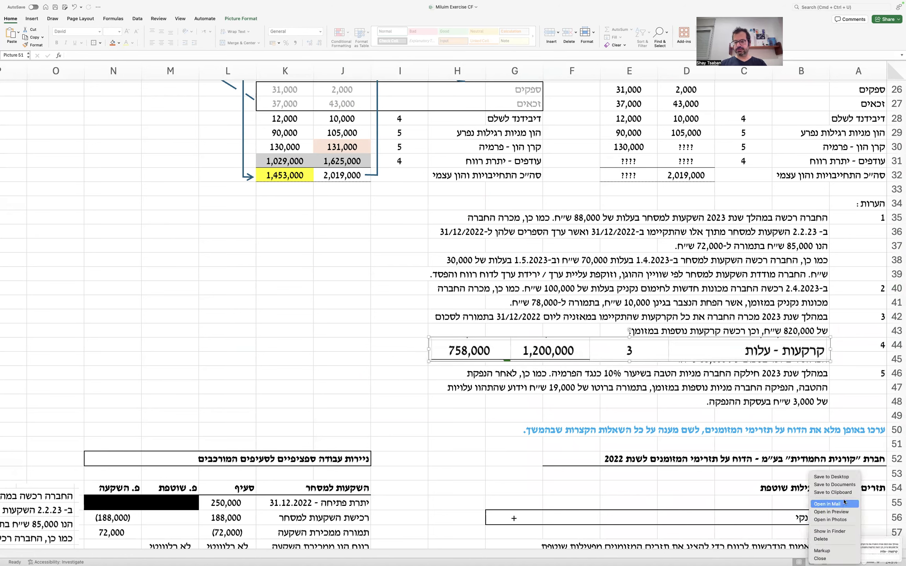
pyautogui.click(832, 493)
# Step: Paste the captured note 3 image directly below the fixed-asset working papers, around rows 90 to 94
pyautogui.scroll(-10, 762, 452)
pyautogui.hscroll(-3, 762, 452)
pyautogui.scroll(-10, 762, 452)
pyautogui.hscroll(-3, 762, 453)
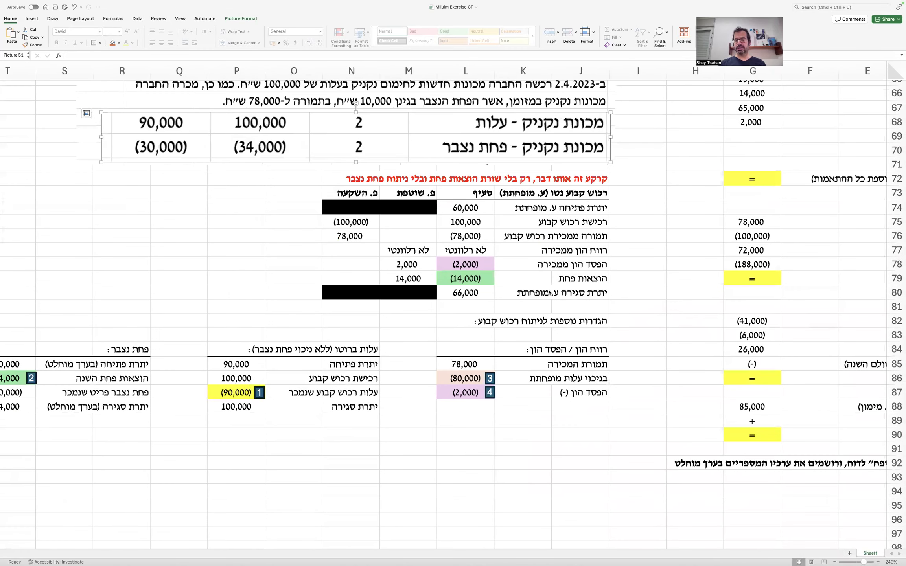
pyautogui.scroll(-5, 549, 293)
pyautogui.scroll(5, 549, 293)
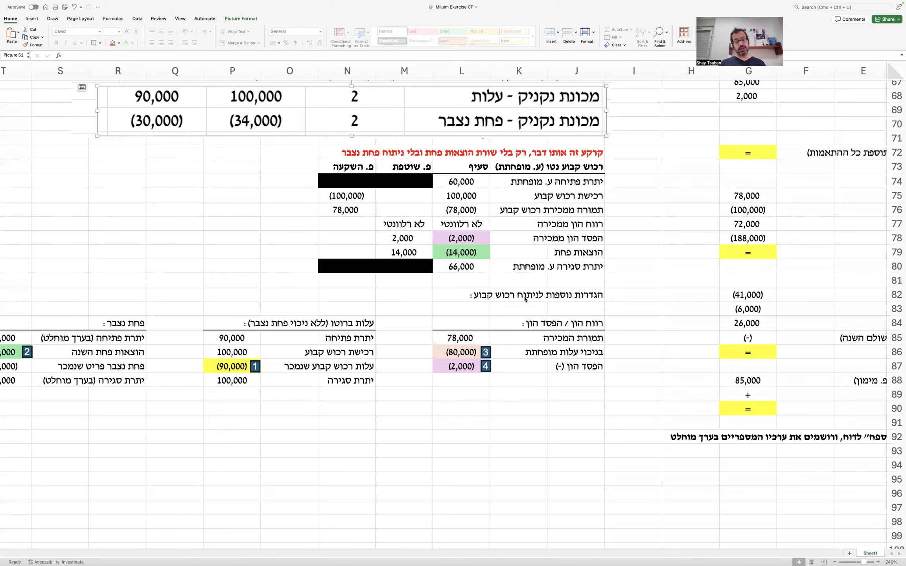
pyautogui.scroll(-3, 525, 299)
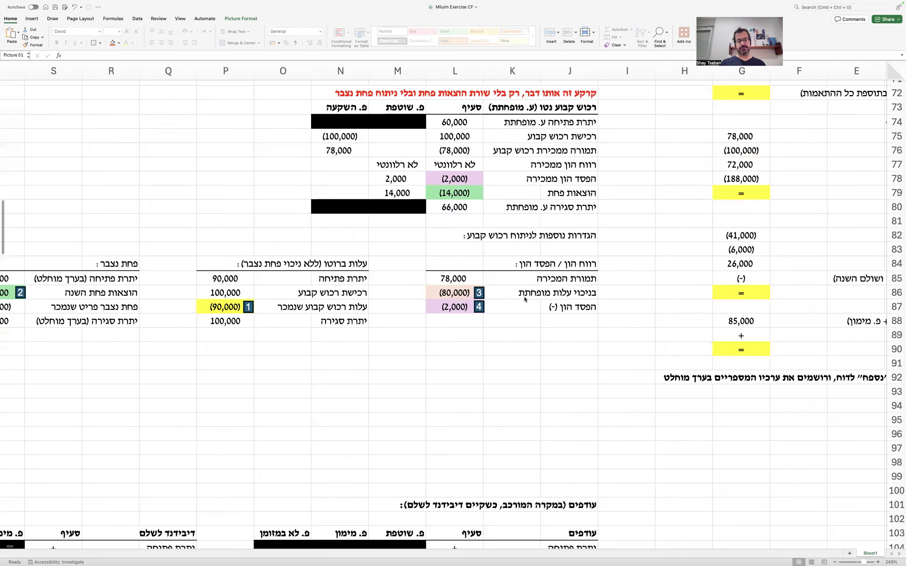
pyautogui.press('super+v')
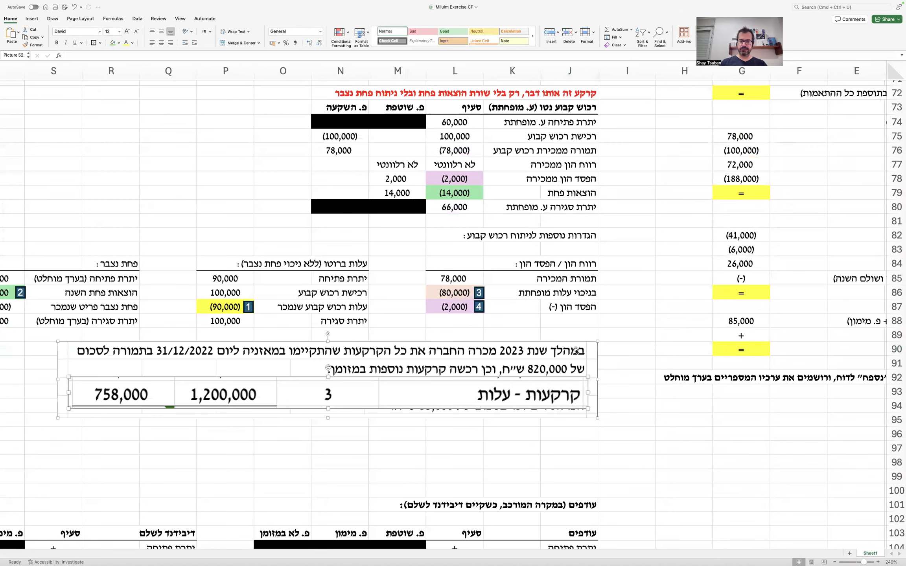
# Step: Move the retained earnings, dividend, share capital and premium working papers down from J101 so the block starts at J115
pyautogui.scroll(-5, 567, 368)
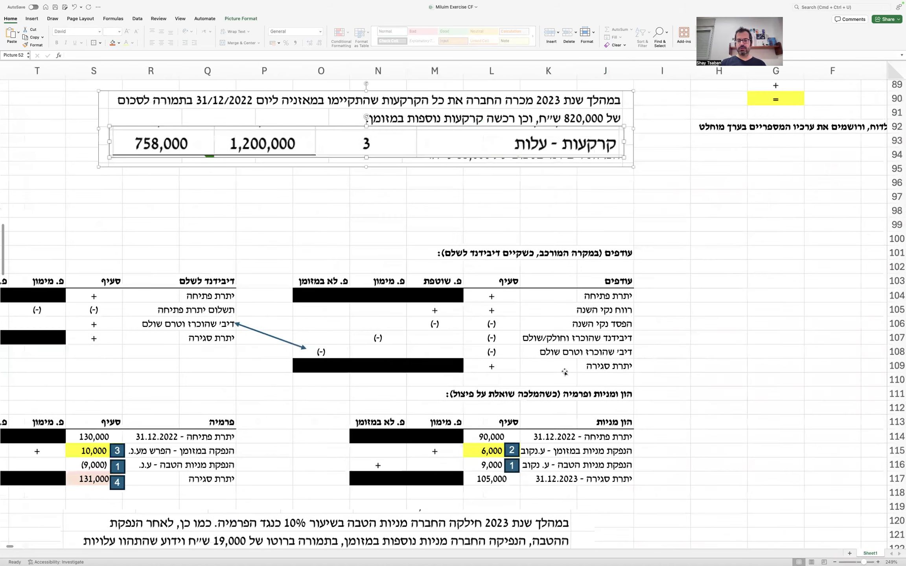
pyautogui.moveTo(584, 295); pyautogui.dragTo(222, 529)
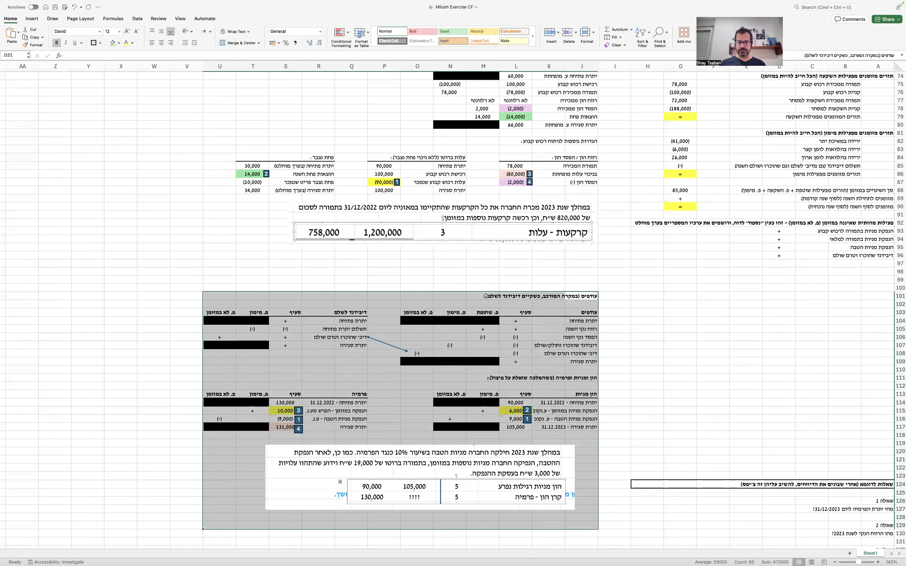
pyautogui.moveTo(486, 291); pyautogui.dragTo(481, 410)
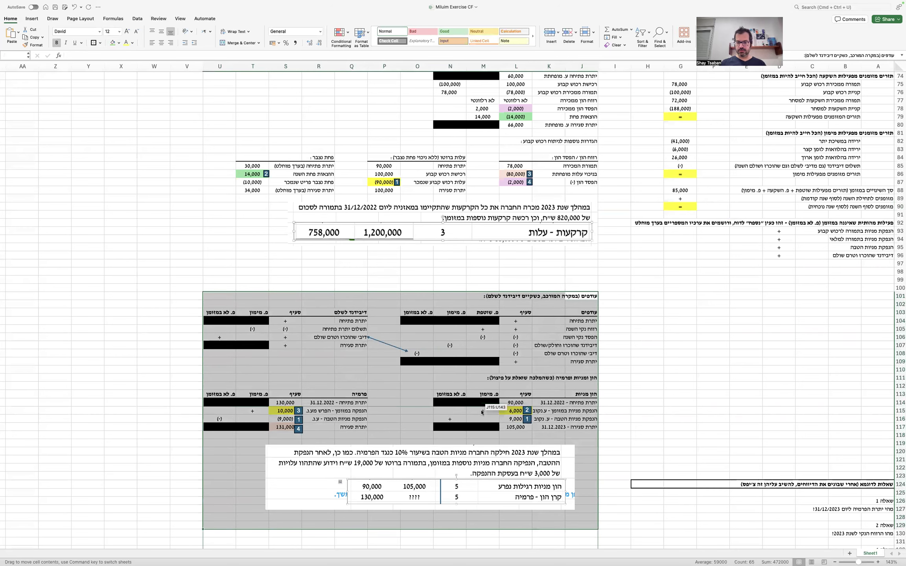
pyautogui.scroll(-6, 481, 410)
pyautogui.scroll(-5, 481, 410)
pyautogui.scroll(10, 492, 410)
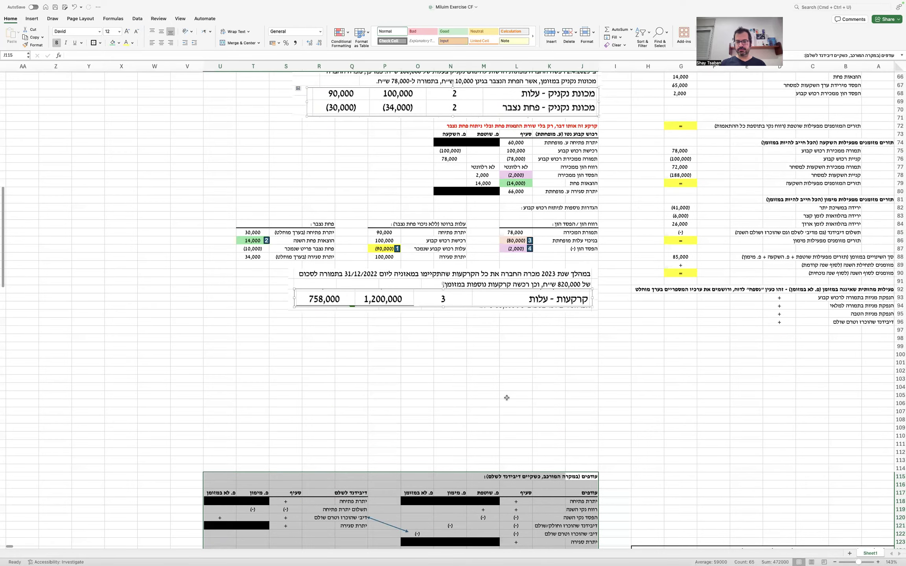
# Step: Copy the fixed-asset analysis block J72:T88 and paste it at J96, below the land note image
pyautogui.scroll(3, 506, 397)
pyautogui.scroll(-4, 507, 398)
pyautogui.scroll(6, 507, 398)
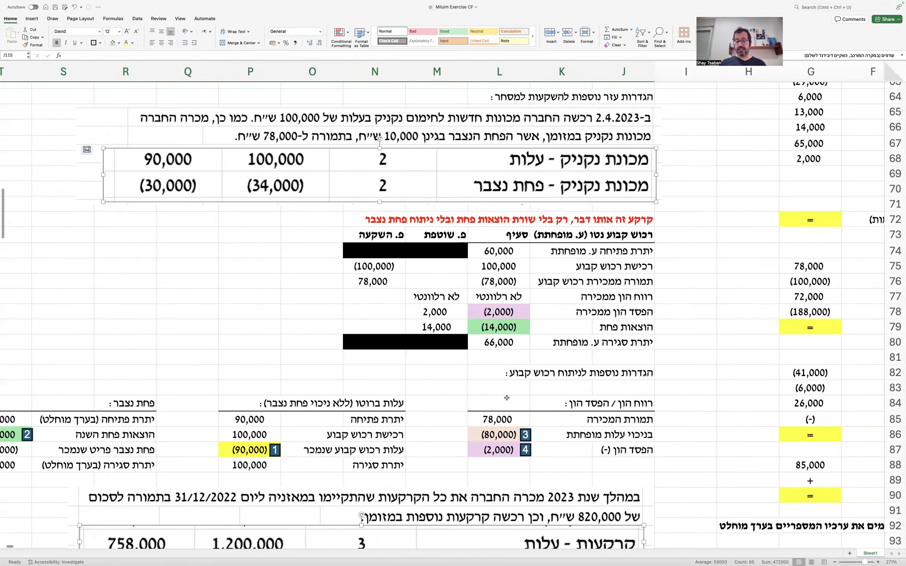
pyautogui.scroll(-3, 507, 398)
pyautogui.moveTo(599, 243); pyautogui.dragTo(145, 422)
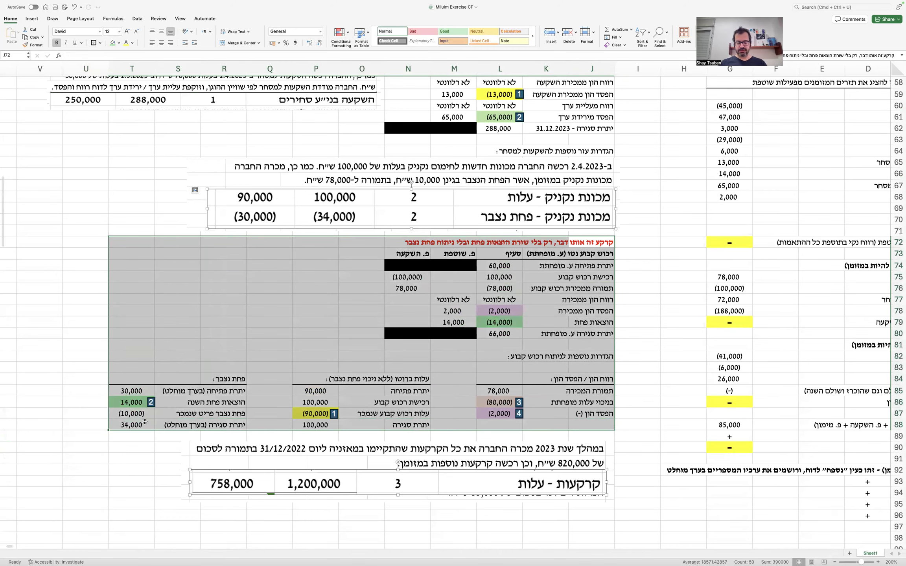
pyautogui.press('super+c')
pyautogui.scroll(-5, 572, 334)
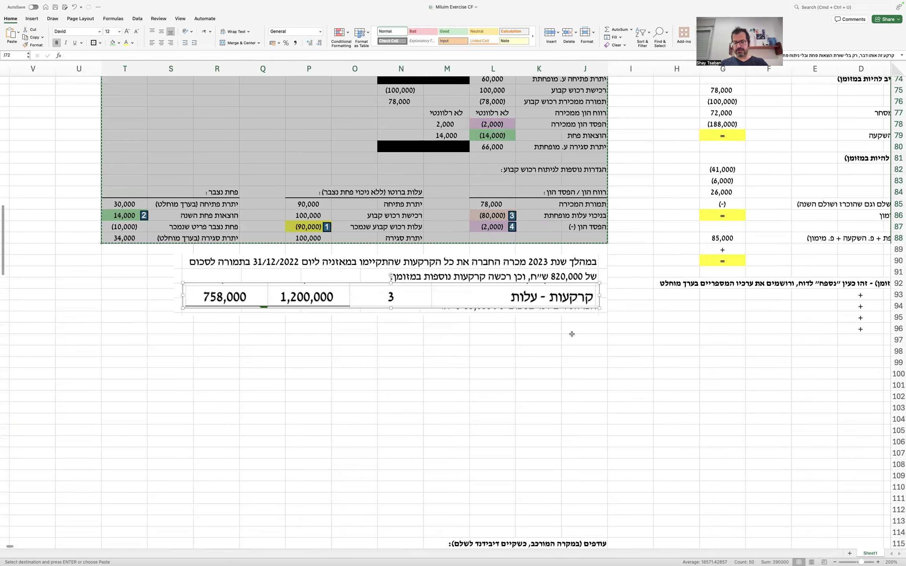
pyautogui.click(572, 334)
pyautogui.press('super+v')
pyautogui.scroll(-3, 573, 339)
pyautogui.scroll(-3, 572, 341)
pyautogui.scroll(6, 573, 339)
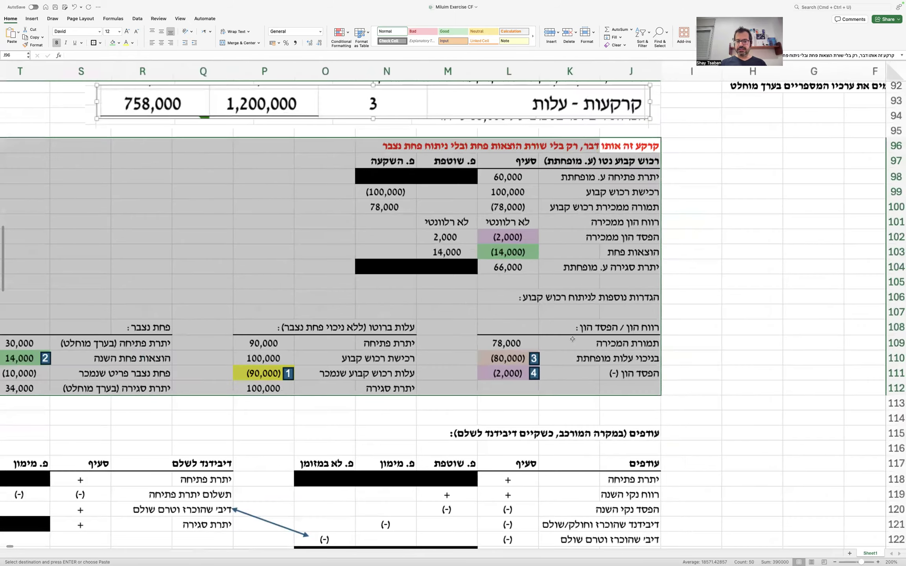
pyautogui.scroll(3, 572, 339)
pyautogui.click(582, 330)
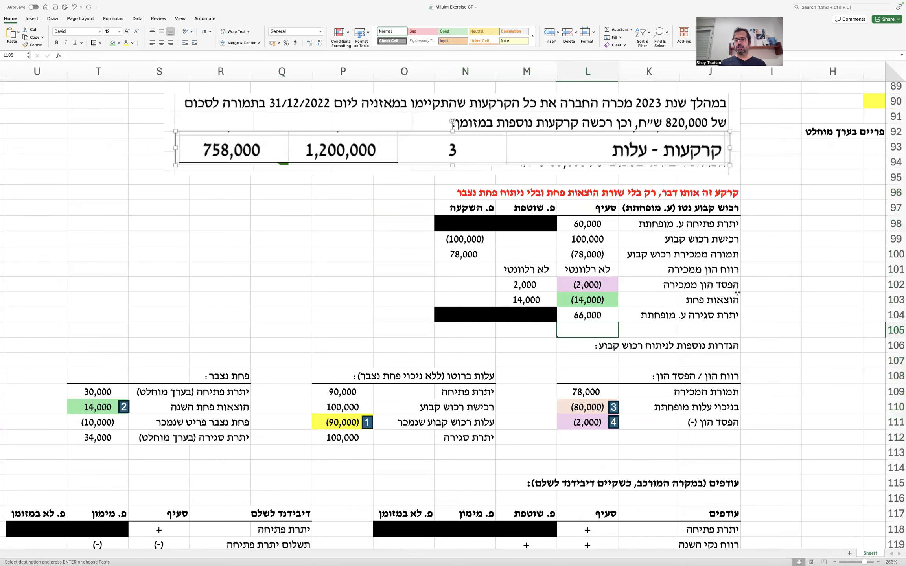
# Step: Move the closing balance row up into row 103 of the copied table, replacing the depreciation expense row (הוצאות פחת)
pyautogui.moveTo(706, 300); pyautogui.dragTo(464, 299)
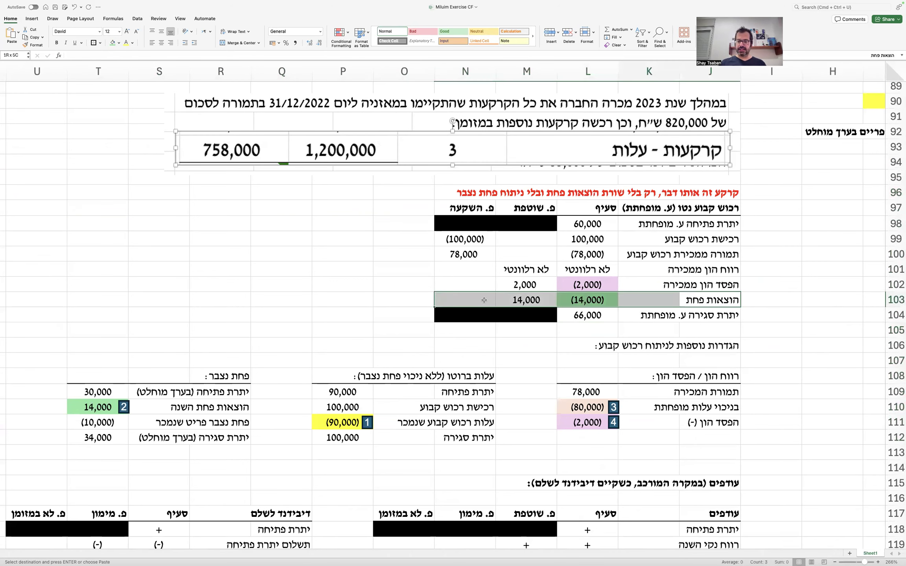
pyautogui.moveTo(707, 315); pyautogui.dragTo(496, 300)
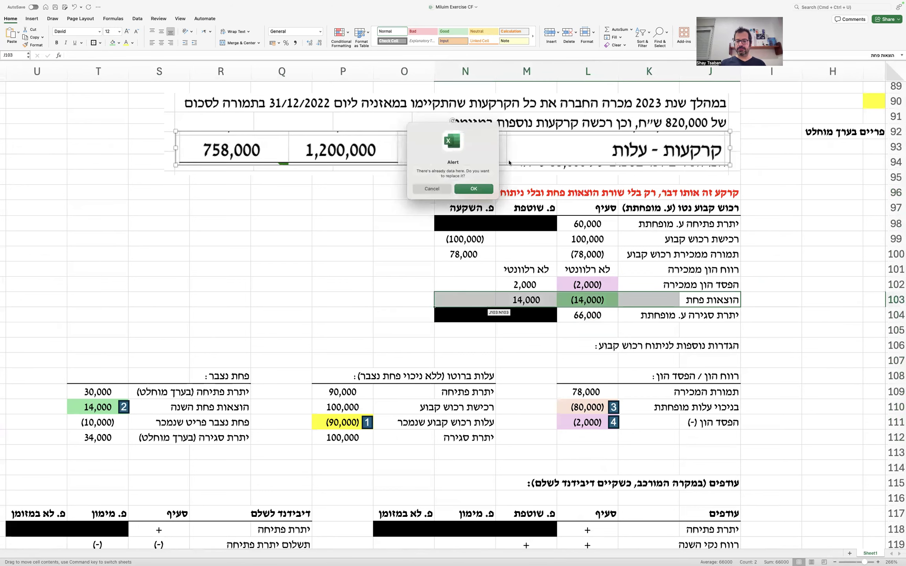
pyautogui.click(475, 189)
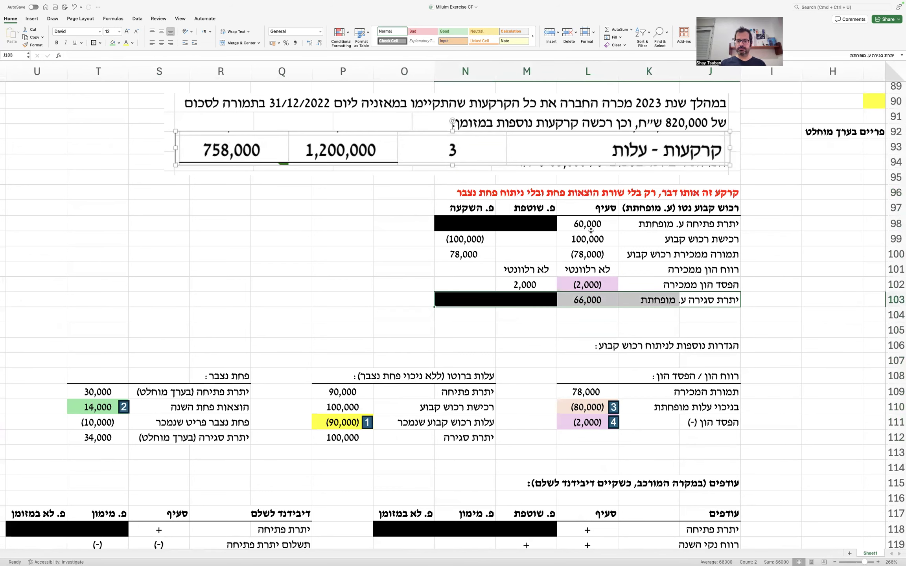
# Step: Retitle the copied table in J97 as "קרקע" and delete the red remark above it in J96
pyautogui.click(707, 225)
pyautogui.doubleClick(689, 209)
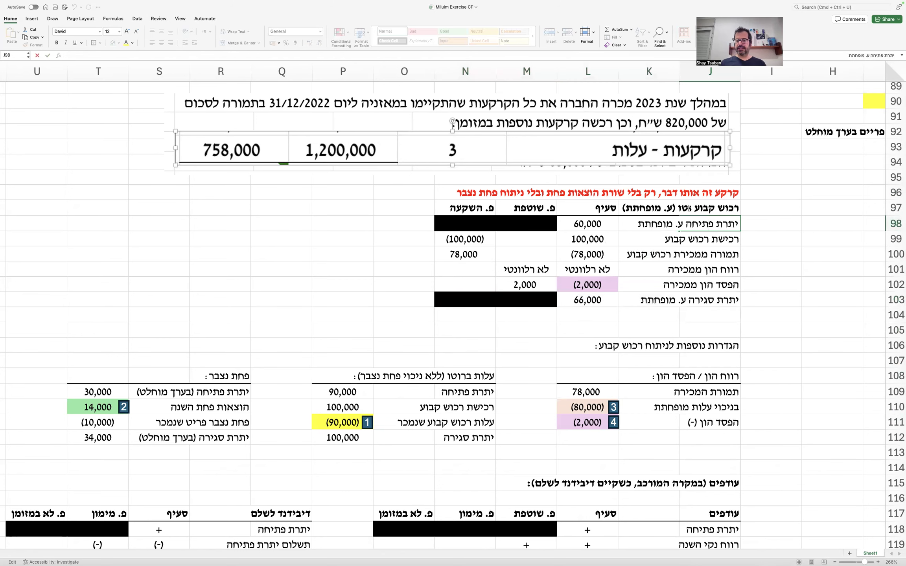
pyautogui.press('Escape')
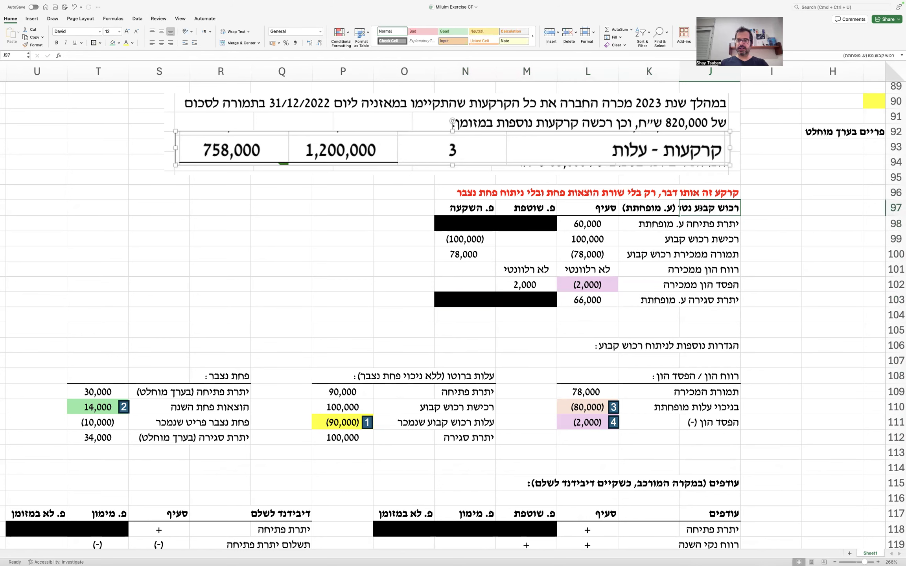
pyautogui.write('קרקע')
pyautogui.press('Return')
pyautogui.press('Up')
pyautogui.press('Up')
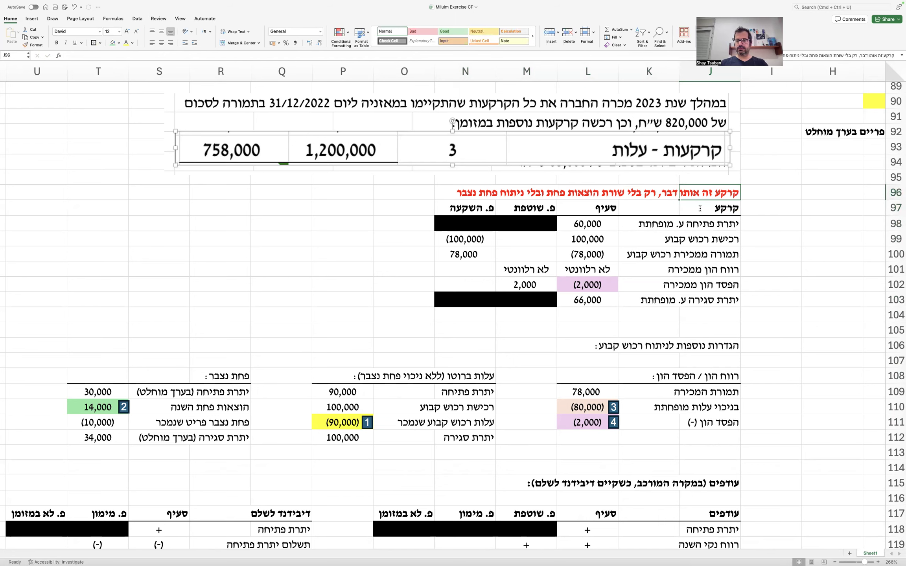
pyautogui.press('Delete')
# Step: Clear all amounts and entries from the item, operating and investing columns of the land table, rows 98 to 103
pyautogui.moveTo(590, 225); pyautogui.dragTo(443, 306)
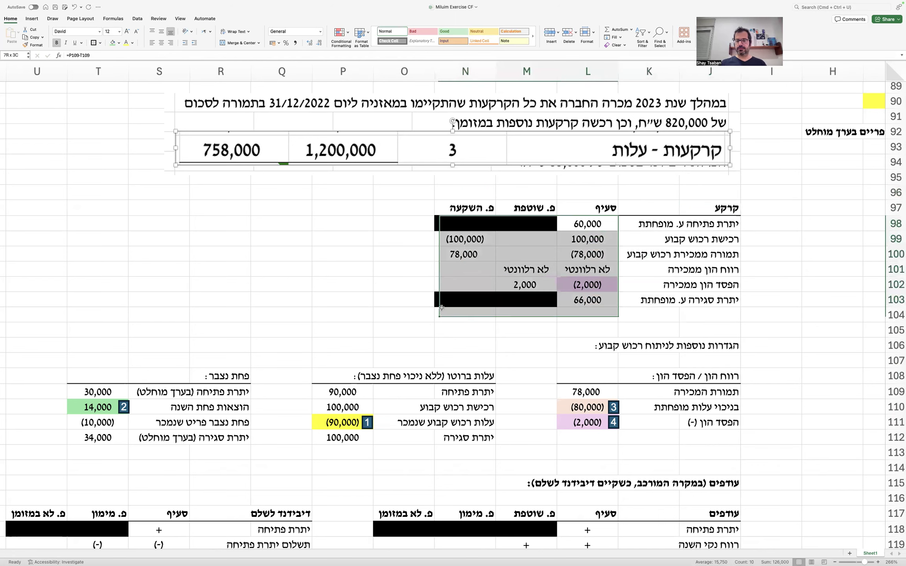
pyautogui.press('Delete')
pyautogui.click(526, 330)
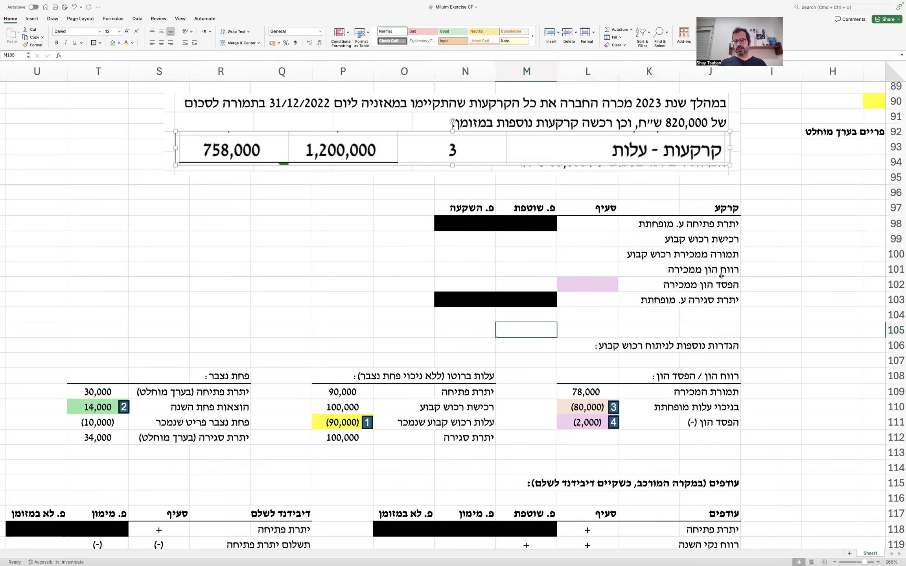
# Step: Remove "ע. מופחתת" from the land table's opening and closing balance labels, leaving "יתרת פתיחה" and "יתרת סגירה"
pyautogui.doubleClick(674, 224)
pyautogui.click(667, 224)
pyautogui.moveTo(667, 224); pyautogui.dragTo(618, 224)
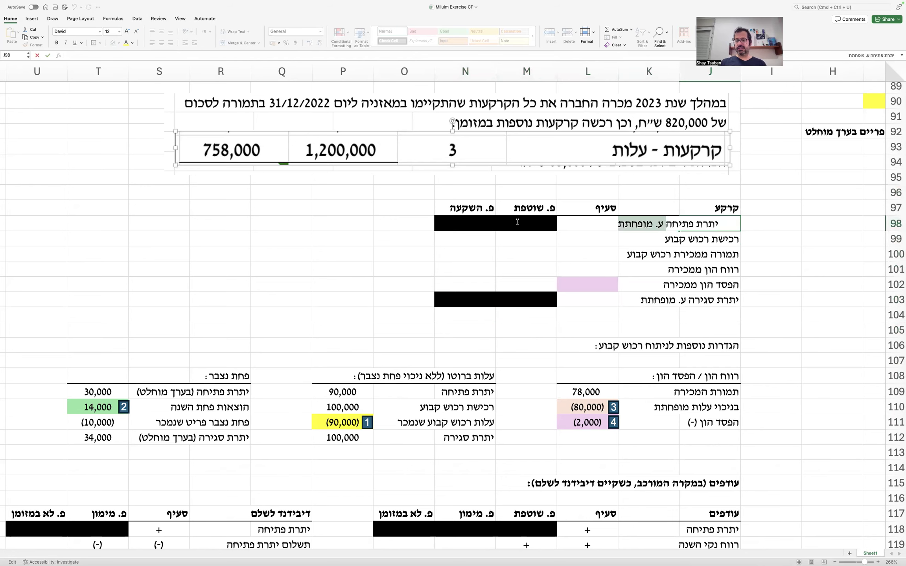
pyautogui.press('Delete')
pyautogui.press('Return')
pyautogui.doubleClick(714, 300)
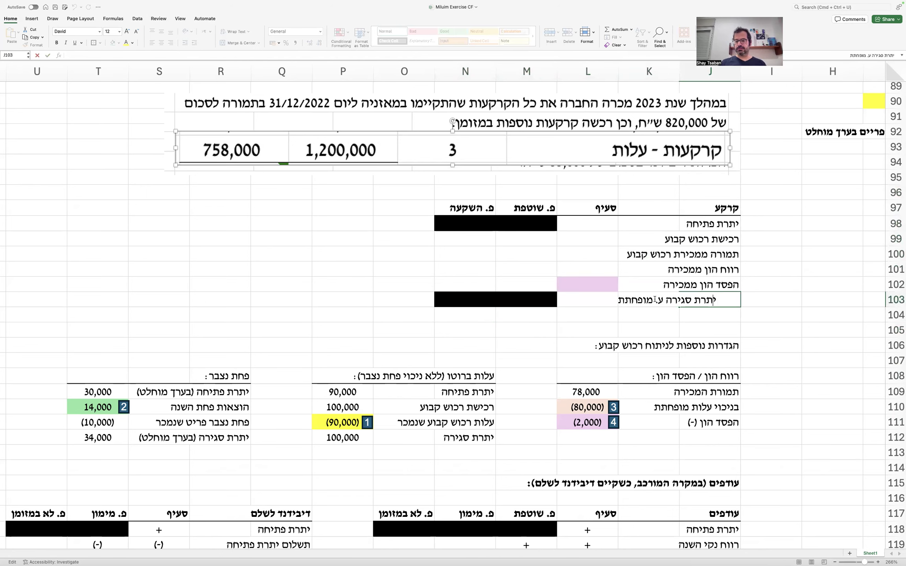
pyautogui.moveTo(662, 301); pyautogui.dragTo(618, 301)
pyautogui.press('Delete')
pyautogui.press('Return')
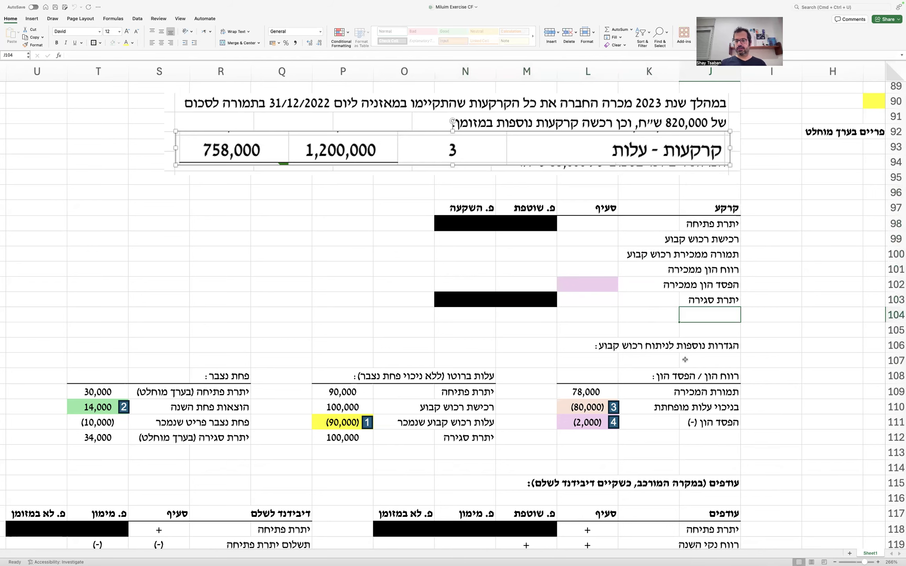
# Step: Reword the J106 heading to "הגדרות נוספות לניתוח רכוש קרקע:" and clear the capital gain/loss amounts in L109:L111
pyautogui.doubleClick(707, 339)
pyautogui.moveTo(576, 345); pyautogui.dragTo(563, 345)
pyautogui.press('Delete')
pyautogui.write('קע')
pyautogui.press('Return')
pyautogui.moveTo(586, 392); pyautogui.dragTo(585, 422)
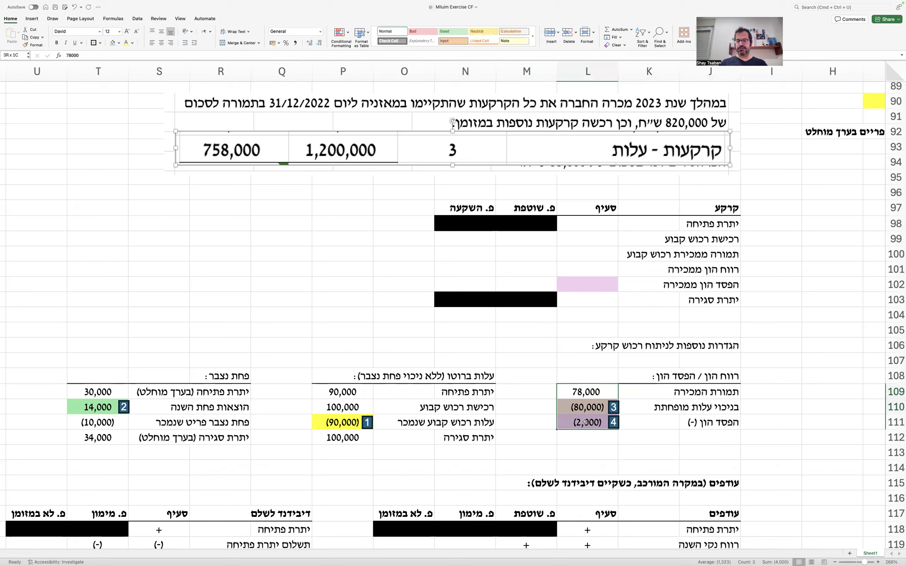
pyautogui.press('Delete')
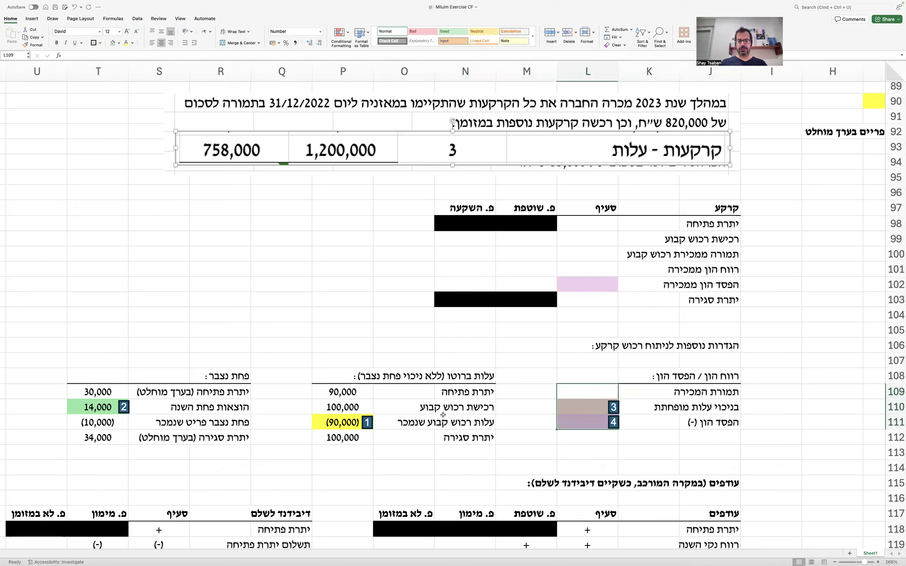
pyautogui.doubleClick(435, 378)
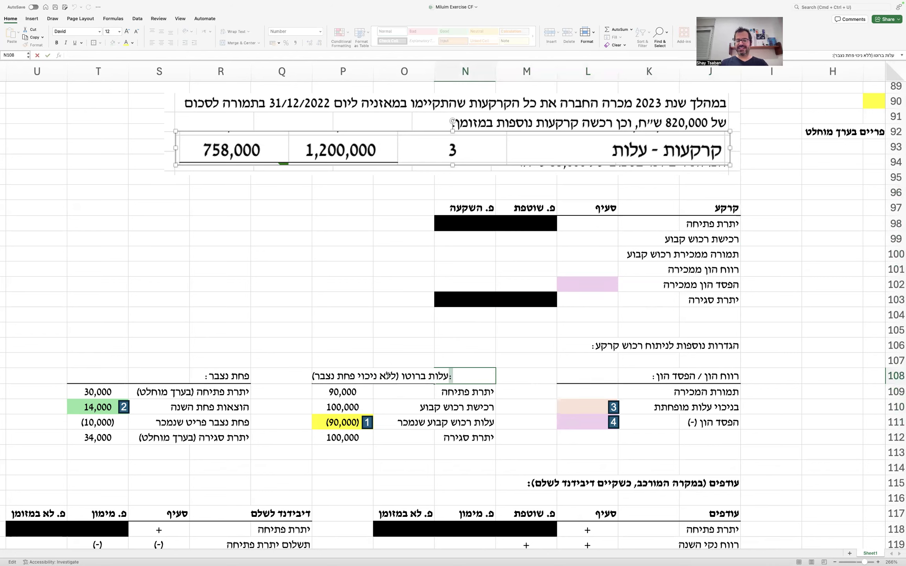
pyautogui.tripleClick(388, 375)
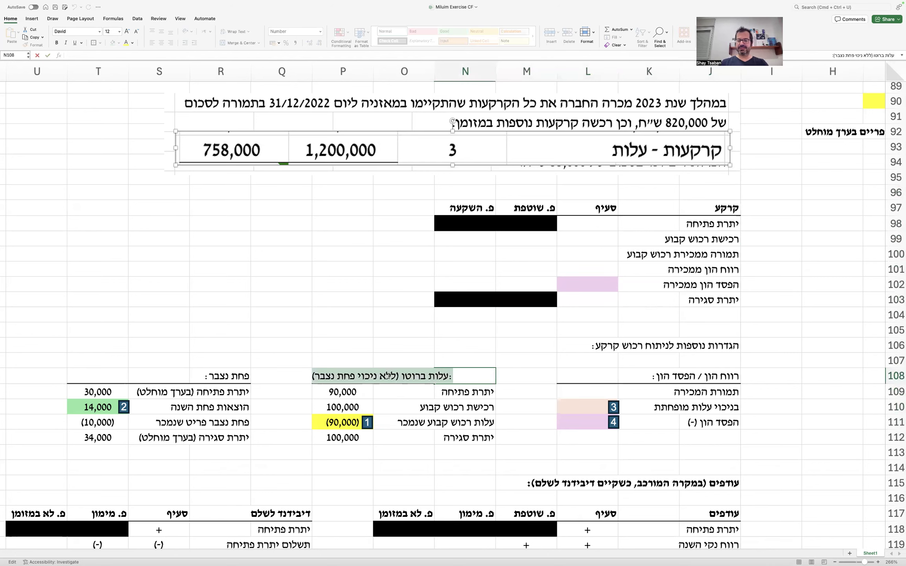
pyautogui.press('Escape')
# Step: Clear the contents and fill colours of the copied gross cost and accumulated depreciation tables in N107:T112
pyautogui.moveTo(478, 359); pyautogui.dragTo(103, 444)
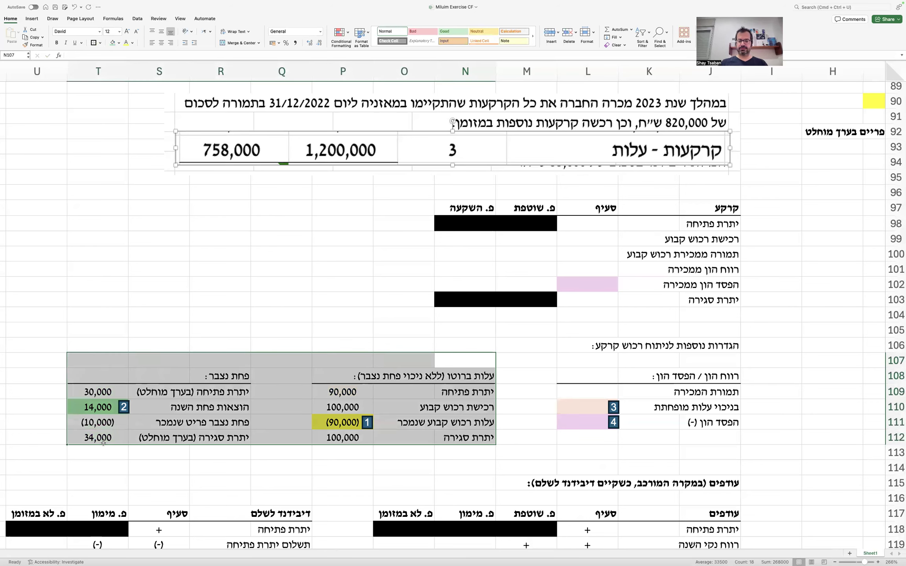
pyautogui.press('Delete')
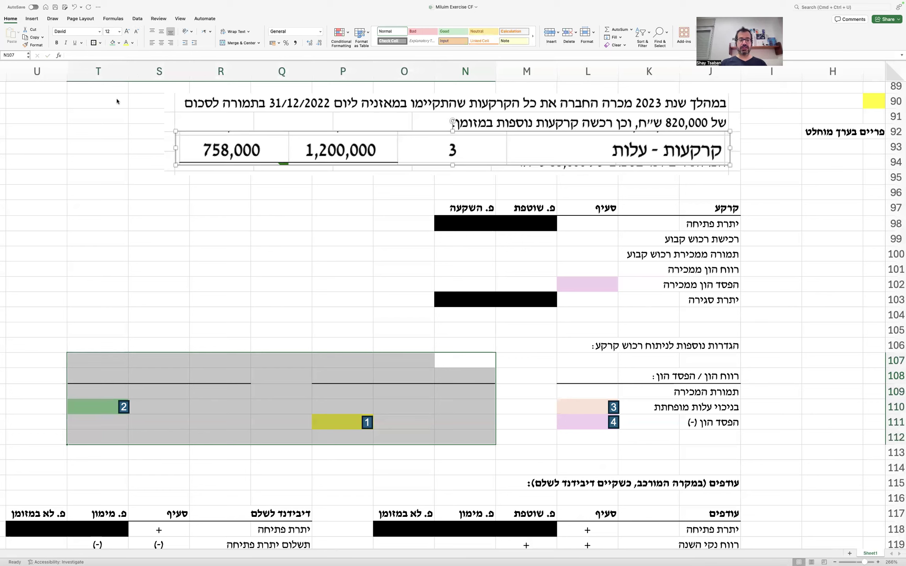
pyautogui.click(117, 43)
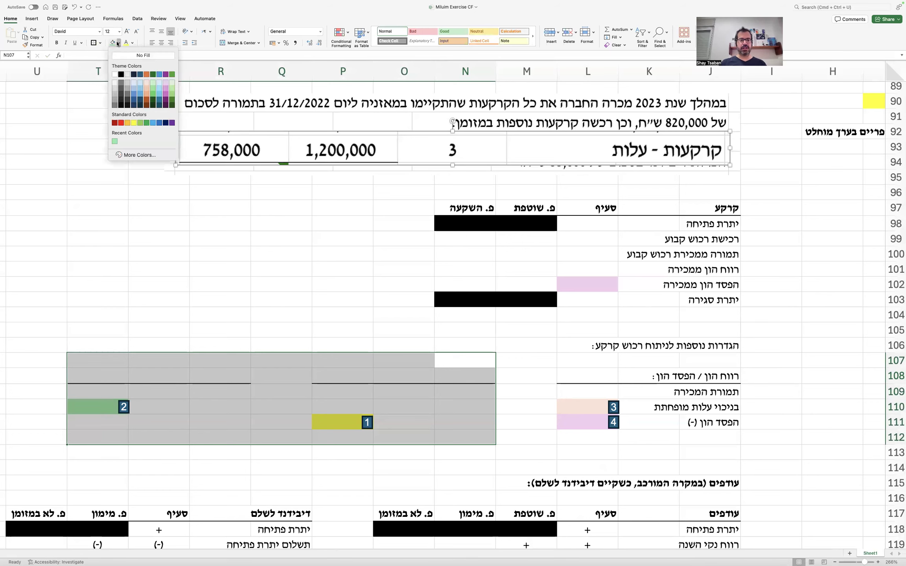
pyautogui.click(124, 56)
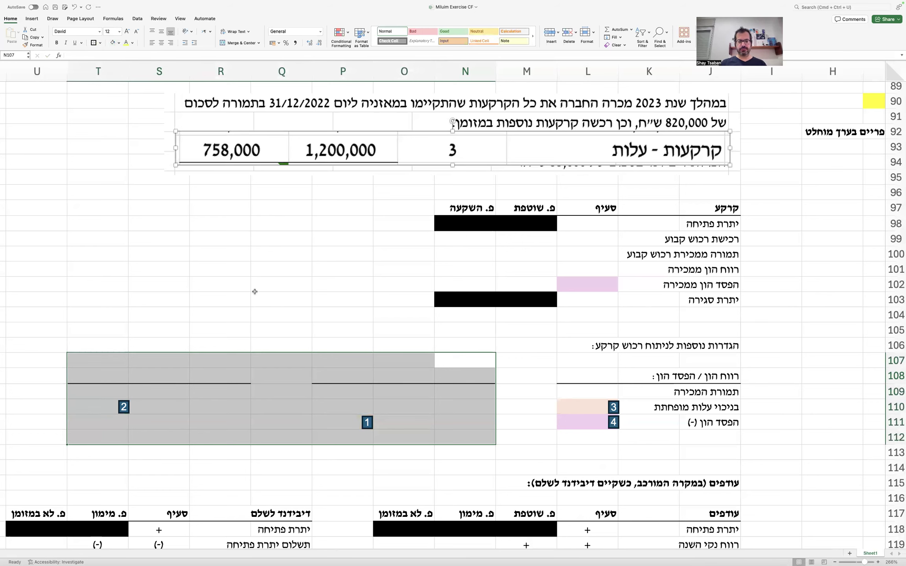
# Step: Remove all borders from the emptied range N108:T112
pyautogui.moveTo(448, 373); pyautogui.dragTo(77, 433)
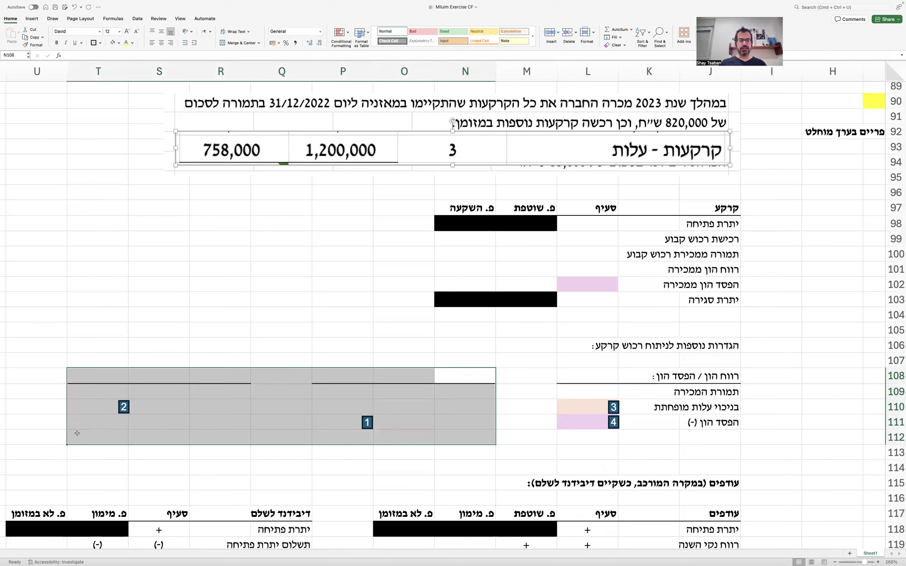
pyautogui.click(100, 42)
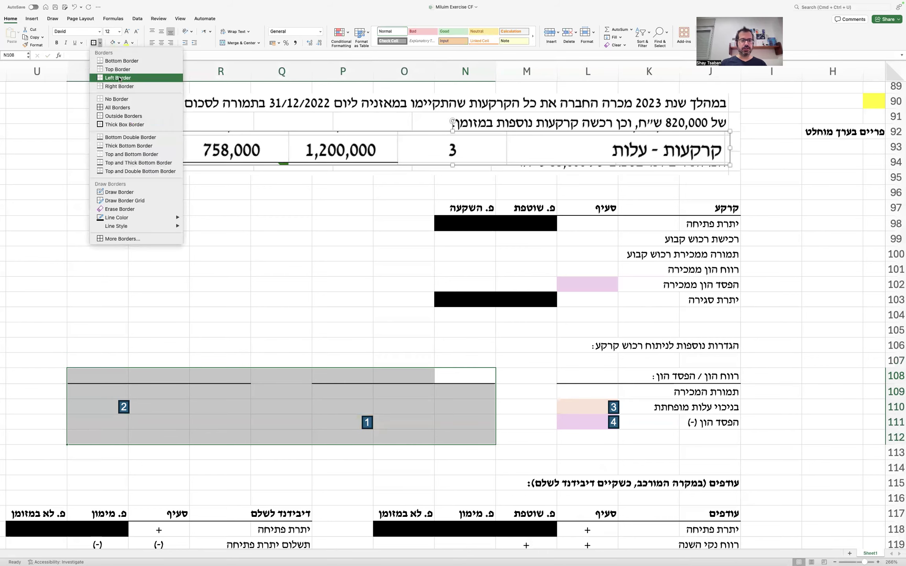
pyautogui.click(121, 100)
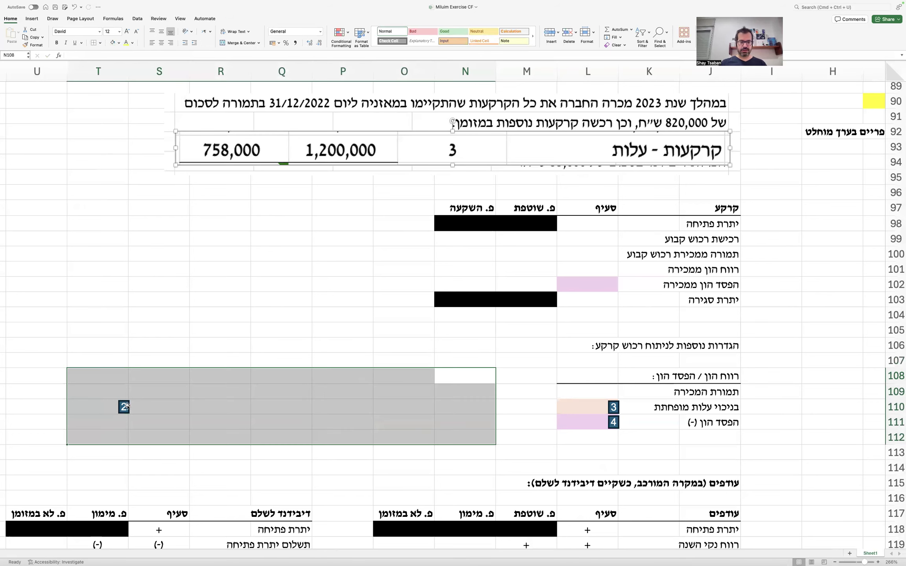
# Step: Remove number badges 1 and 2 and move badges 3 and 4 out of the capital gain/loss table into column O
pyautogui.moveTo(621, 403); pyautogui.dragTo(434, 403)
pyautogui.click(620, 424)
pyautogui.moveTo(621, 424); pyautogui.dragTo(410, 381)
# Step: Enter the land's opening balance of 758,000 in L98 and closing balance of 1,200,000 in L103
pyautogui.scroll(5, 422, 373)
pyautogui.scroll(3, 422, 374)
pyautogui.scroll(-1, 422, 373)
pyautogui.click(559, 322)
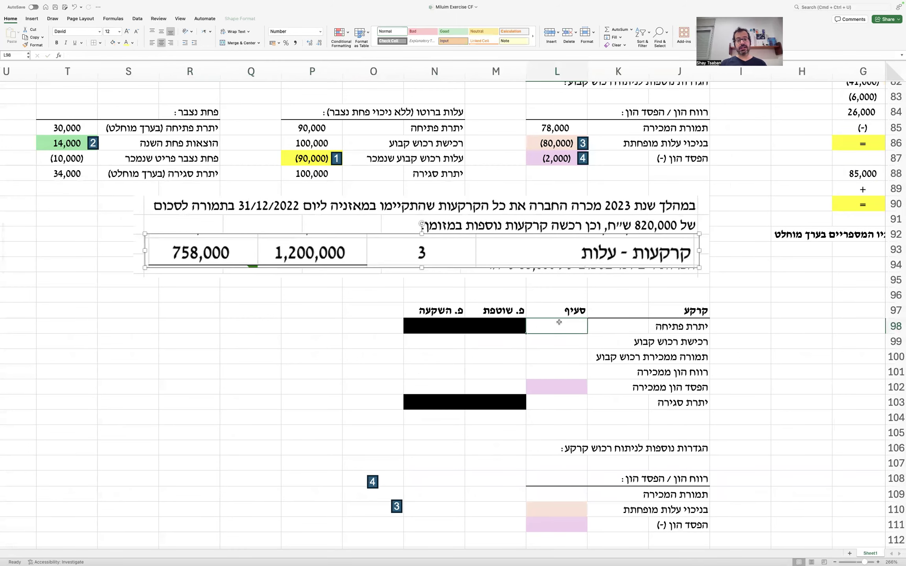
pyautogui.write('758000')
pyautogui.press('Return')
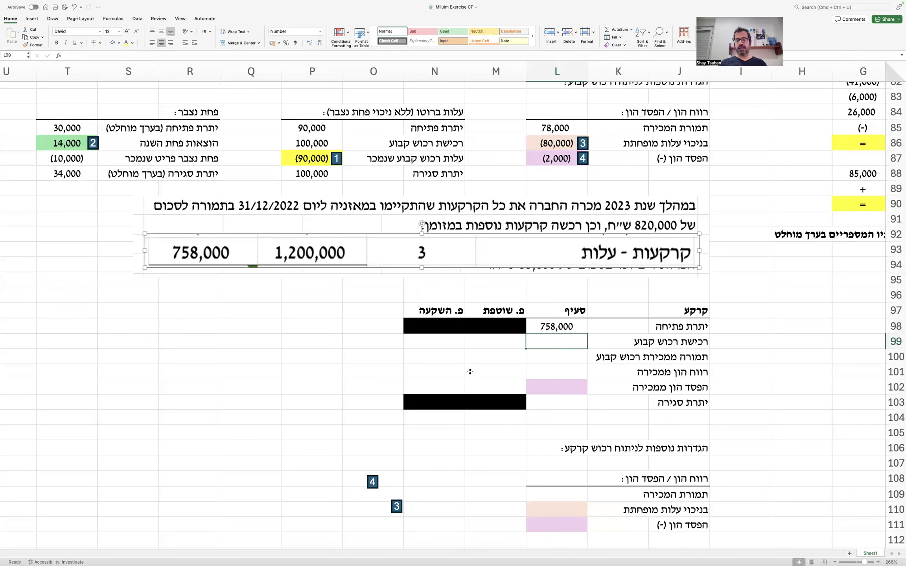
pyautogui.click(561, 401)
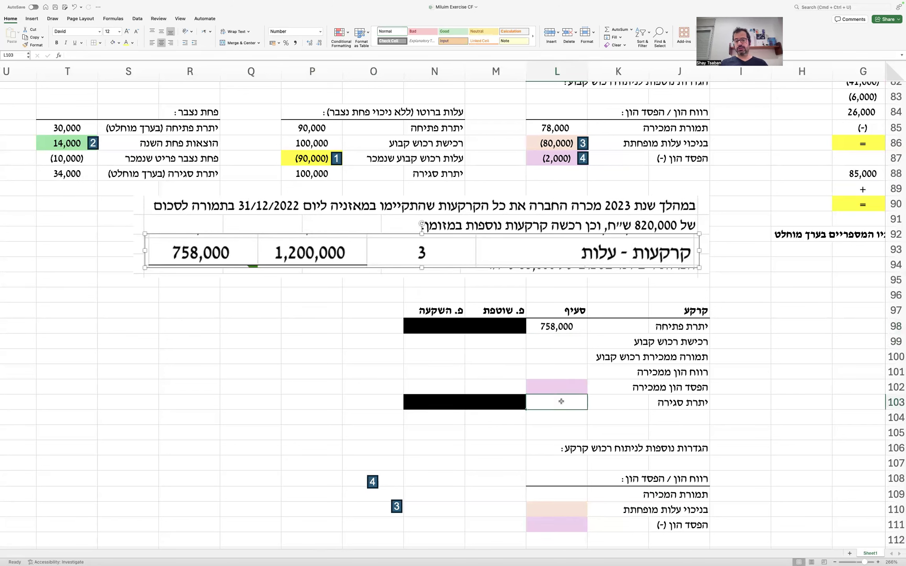
pyautogui.write('1,200')
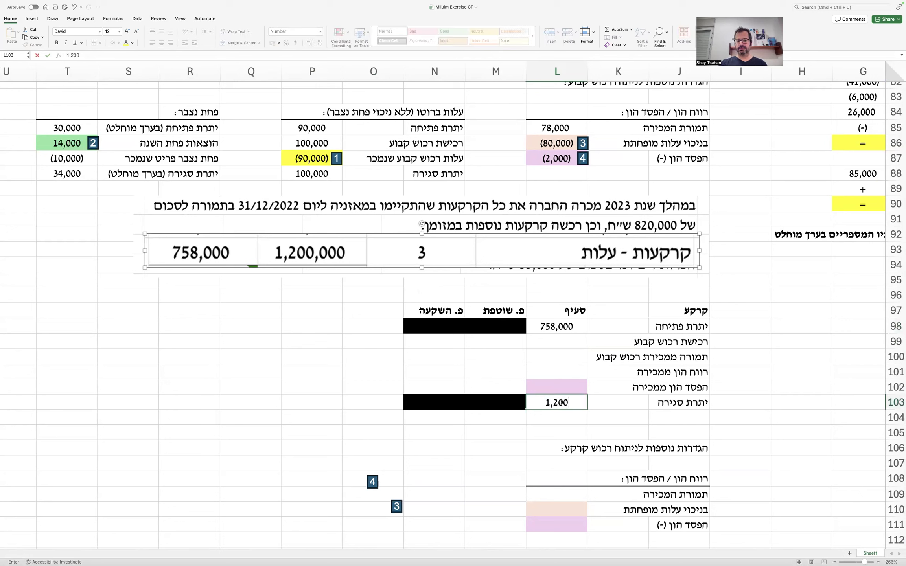
pyautogui.write(',000')
pyautogui.press('Return')
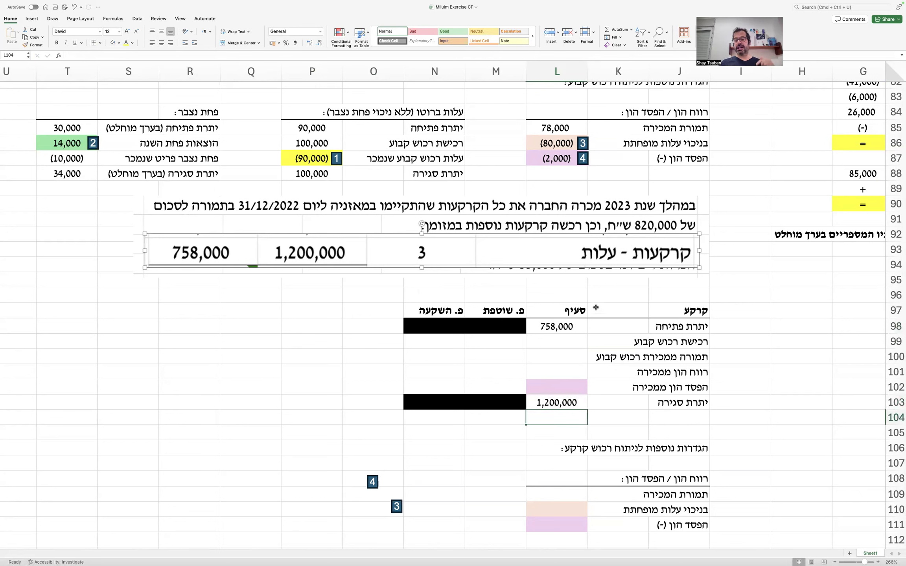
# Step: Reword the J110 label to "בניכוי עלות הנמכר"
pyautogui.scroll(-2, 596, 307)
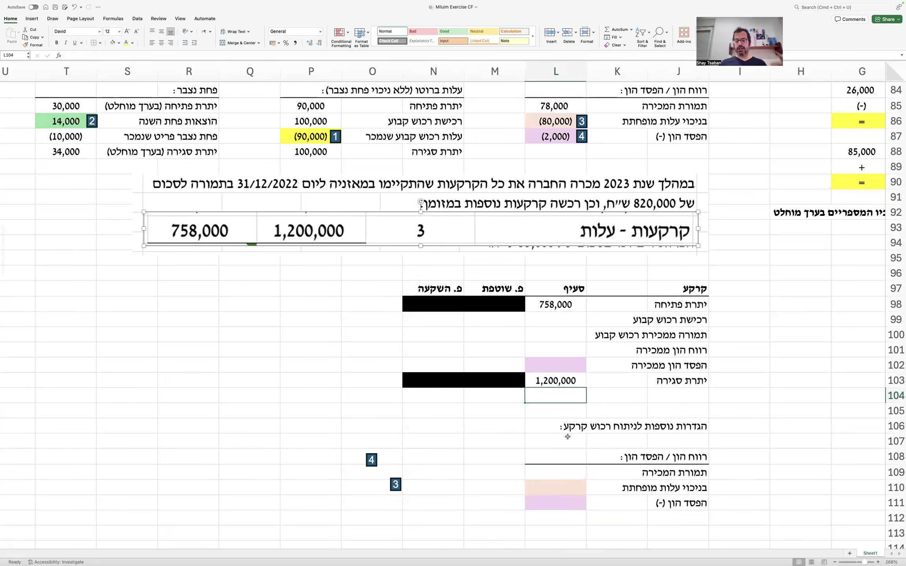
pyautogui.doubleClick(640, 484)
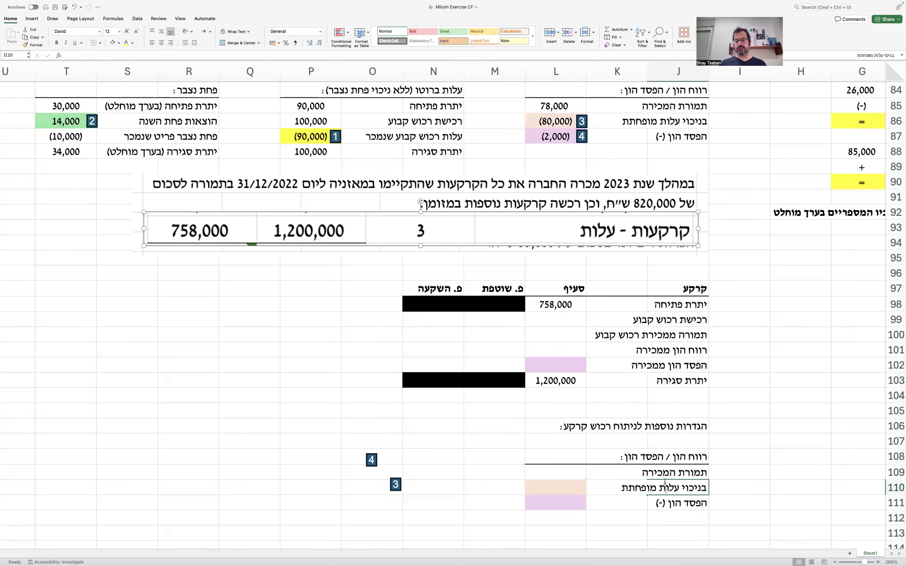
pyautogui.doubleClick(640, 485)
pyautogui.write('הנמכר')
pyautogui.press('Tab')
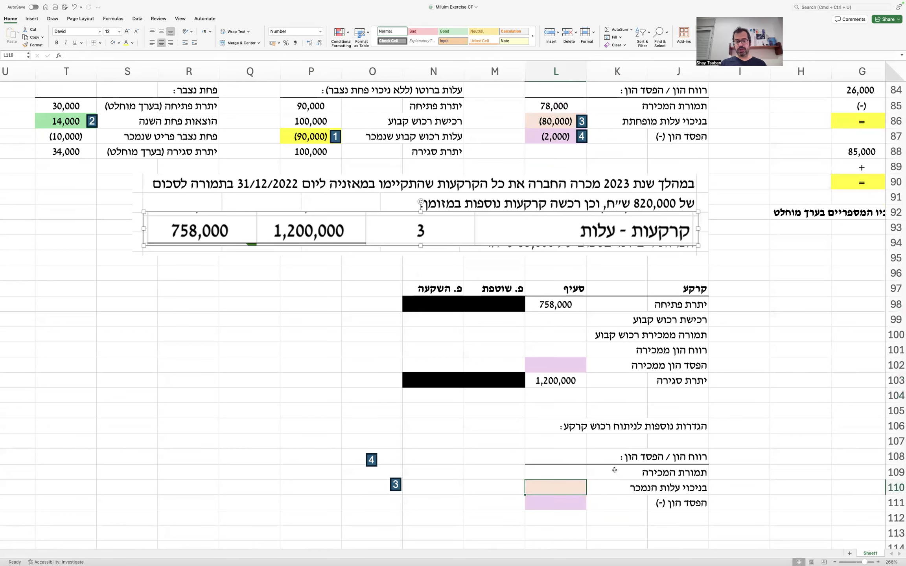
# Step: Enter the sale proceeds of 820,000 in L109 and deduct the sold land's cost in L110 with =-L98
pyautogui.click(577, 469)
pyautogui.write('820000')
pyautogui.press('Return')
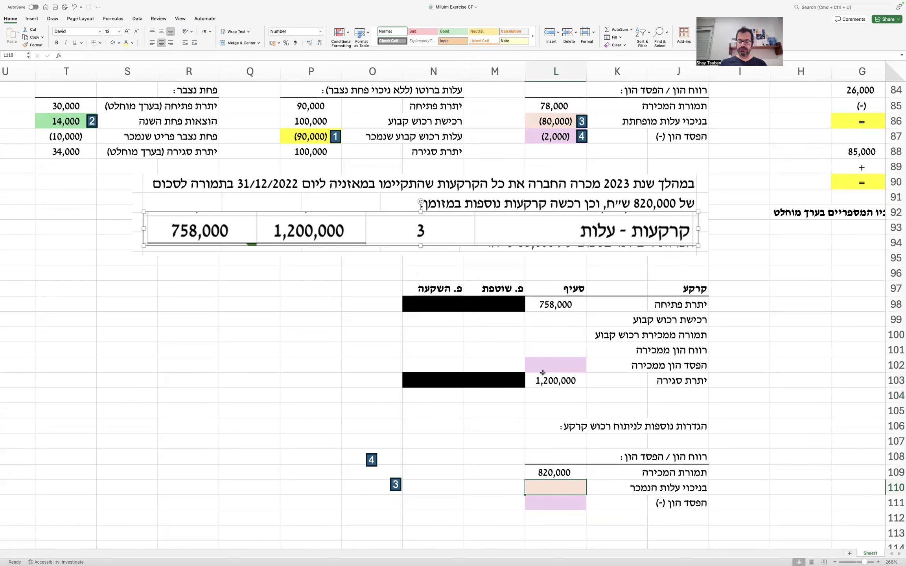
pyautogui.write('=-')
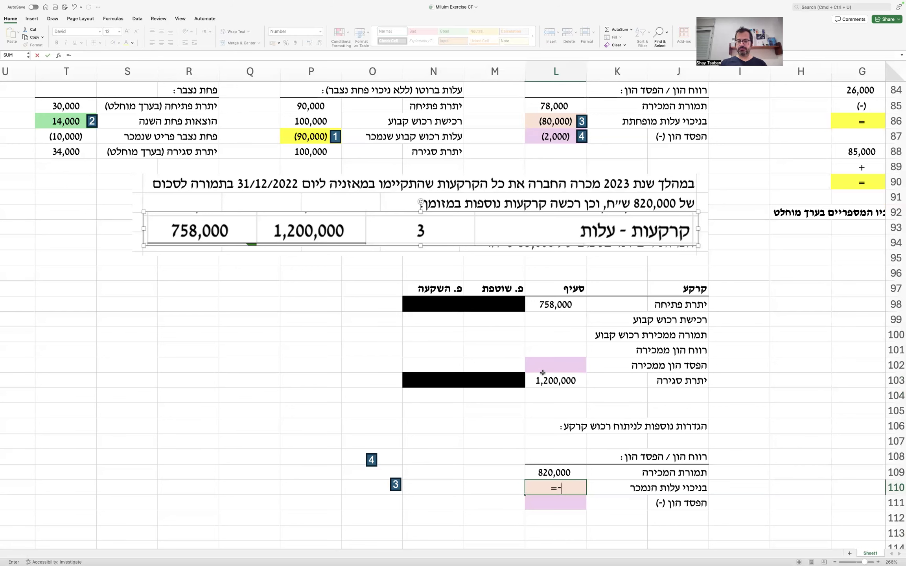
pyautogui.click(533, 302)
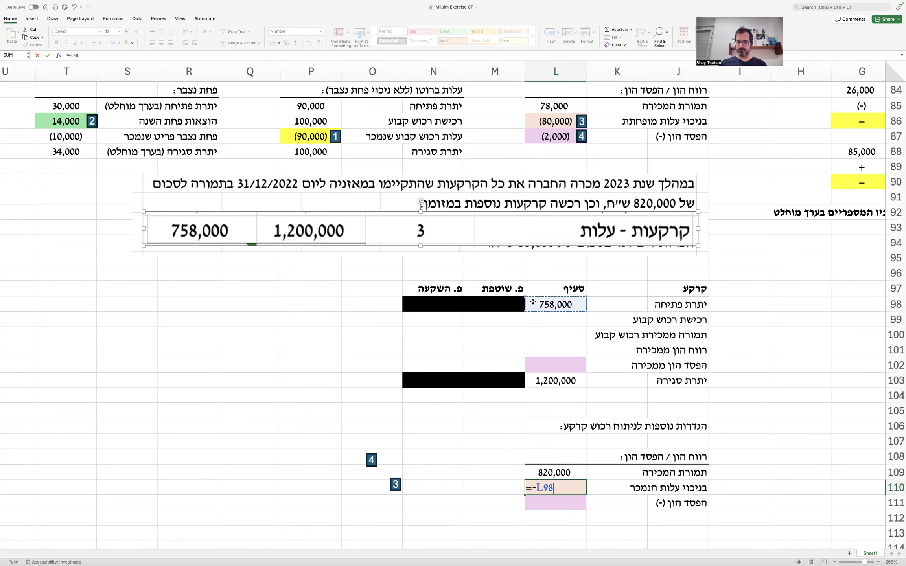
pyautogui.press('Return')
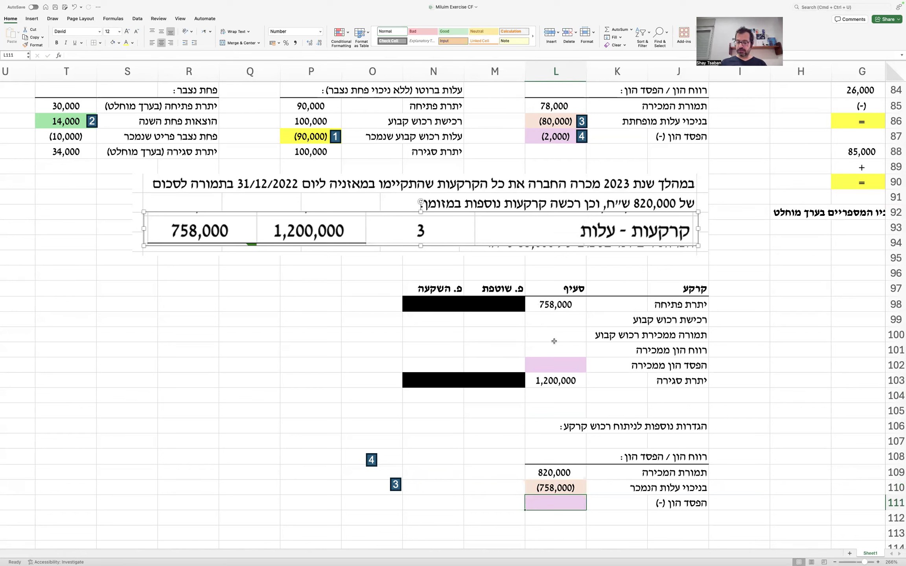
# Step: Calculate the capital gain in L111 with =L109+L110 and relabel J111 as "רווח הון +"
pyautogui.write('=L109+L110')
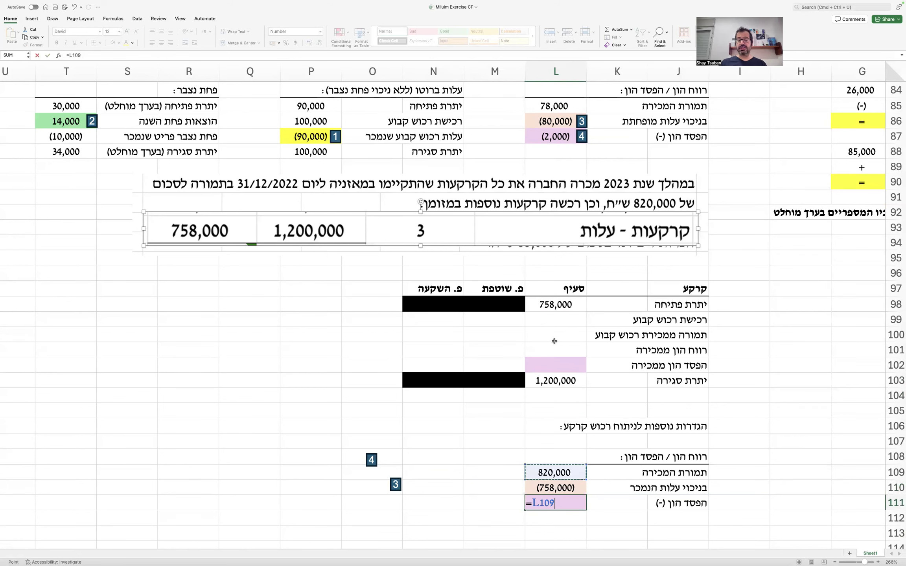
pyautogui.press('Return')
pyautogui.press('Up')
pyautogui.press('Right')
pyautogui.press('Right')
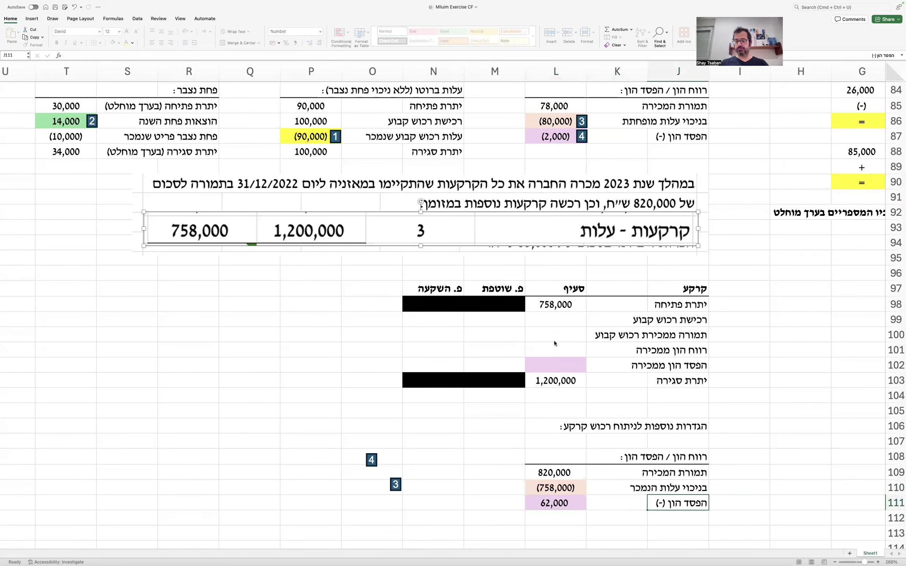
pyautogui.write('רווח הון +')
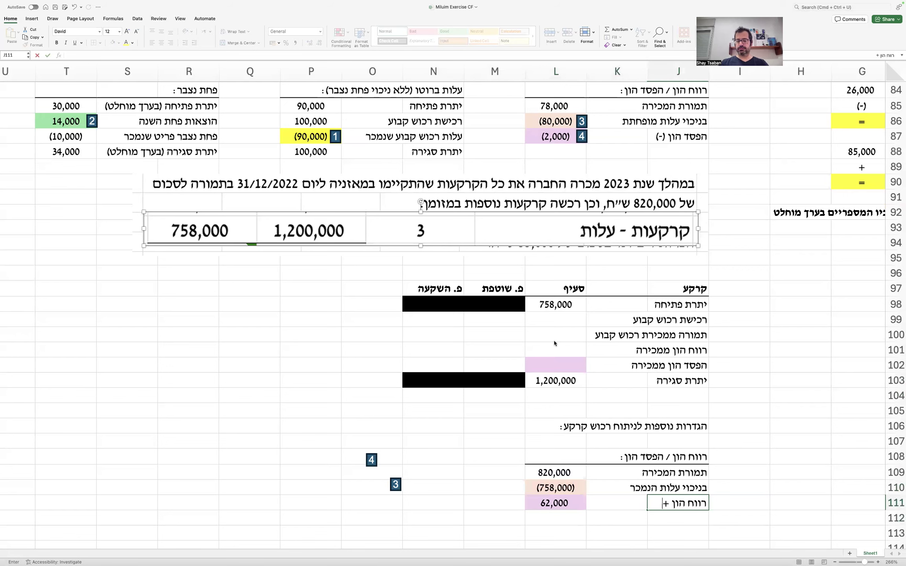
pyautogui.press('Return')
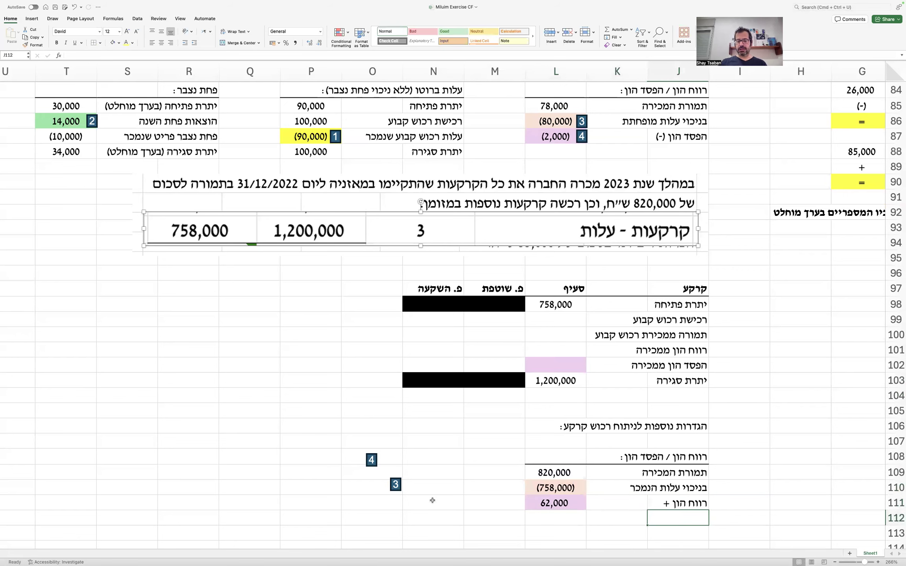
# Step: Place badge 3, renumbered as 1, on L111 and remove the fill colour from L110
pyautogui.moveTo(396, 484); pyautogui.dragTo(578, 503)
pyautogui.click(556, 488)
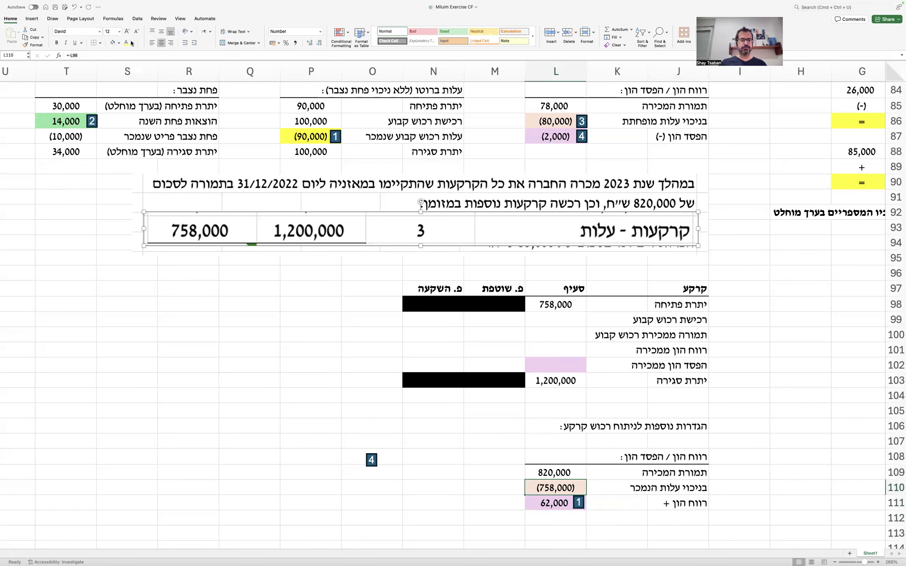
pyautogui.click(120, 42)
pyautogui.click(137, 58)
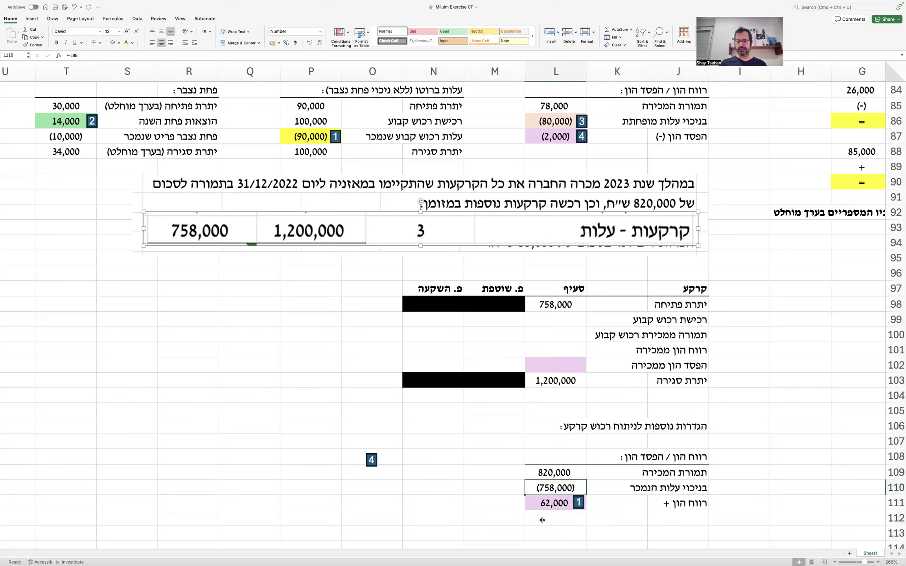
# Step: Fill the capital gain cell L111 with yellow
pyautogui.click(546, 502)
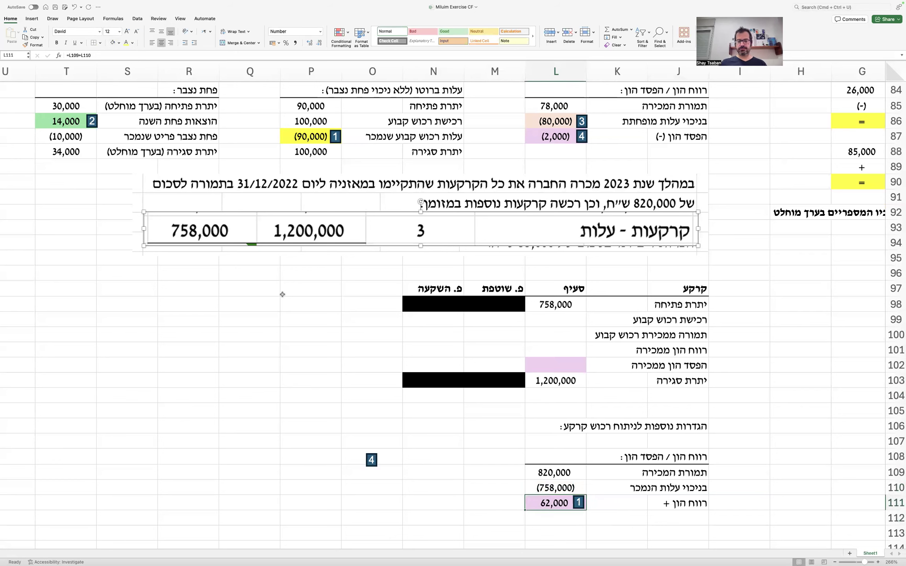
pyautogui.click(119, 42)
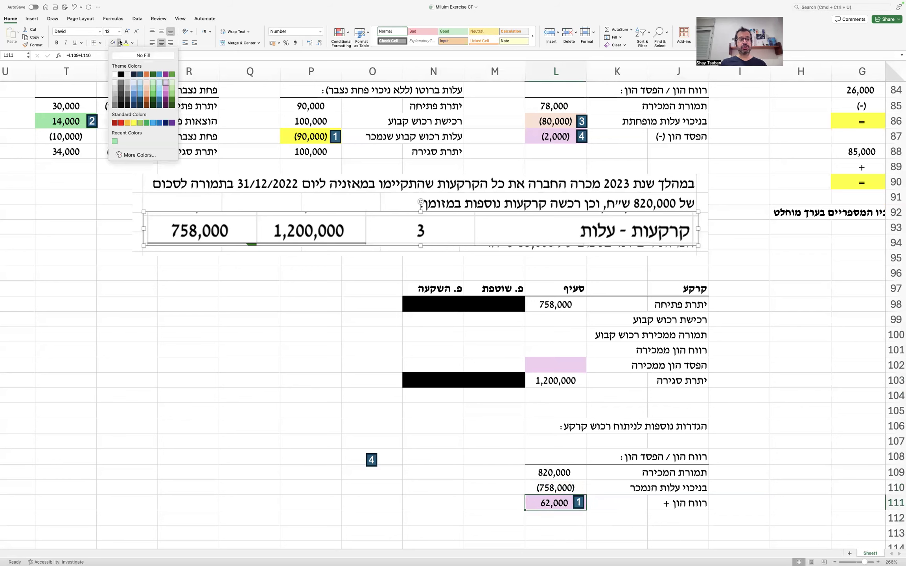
pyautogui.click(133, 123)
pyautogui.click(299, 370)
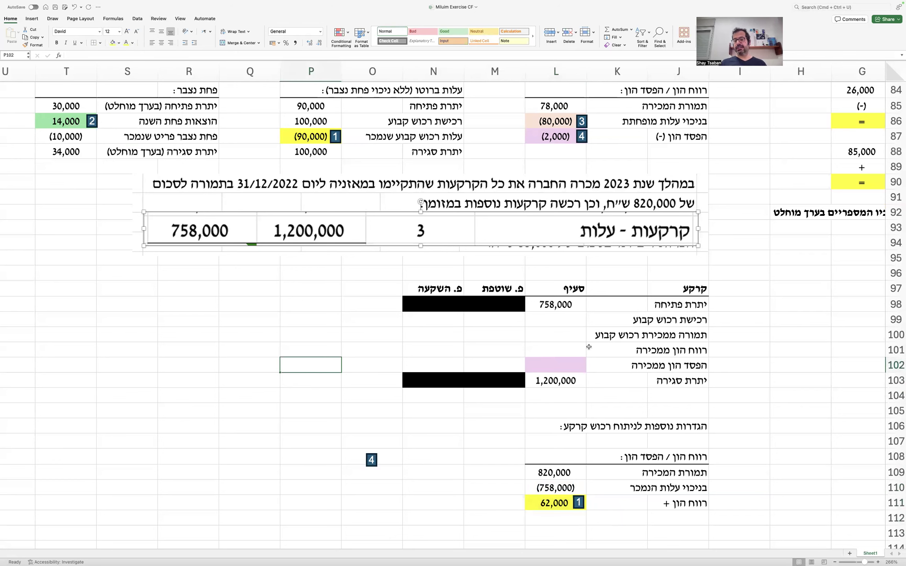
# Step: Enter the sold land's cost by formula as negative 758,000 in L100 and its opposite in the investing column N100 with =-L100
pyautogui.click(571, 329)
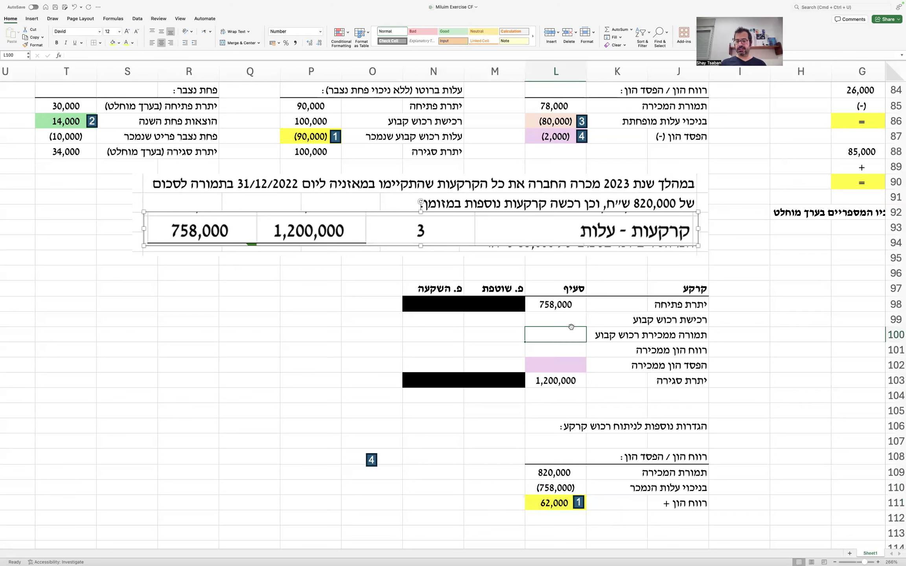
pyautogui.write('=-')
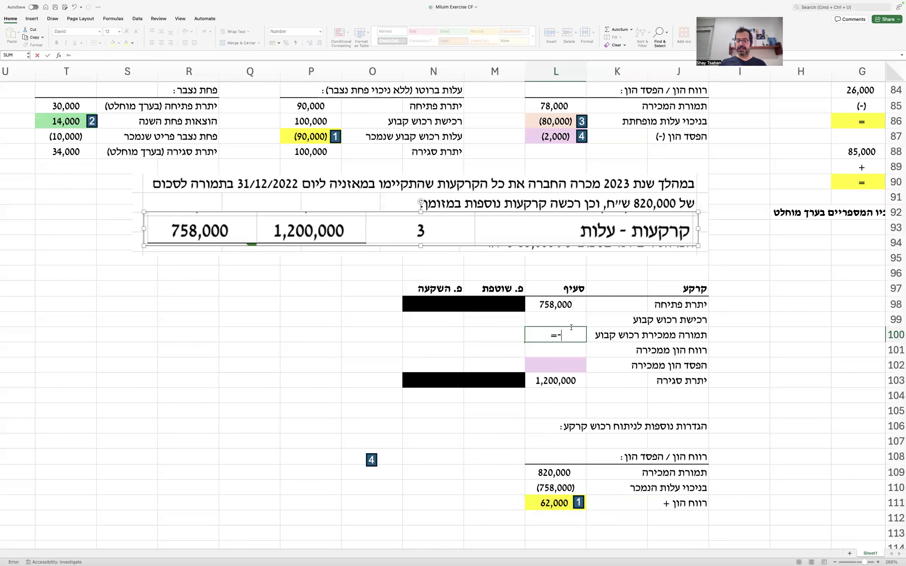
pyautogui.click(555, 488)
pyautogui.press('Return')
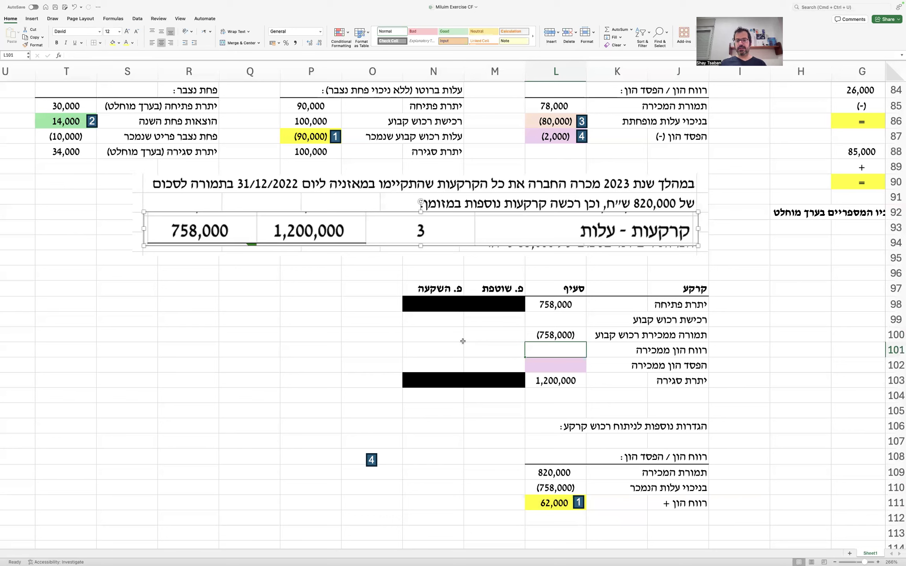
pyautogui.click(450, 334)
pyautogui.write('=-')
pyautogui.press('Right')
pyautogui.press('Right')
pyautogui.press('Return')
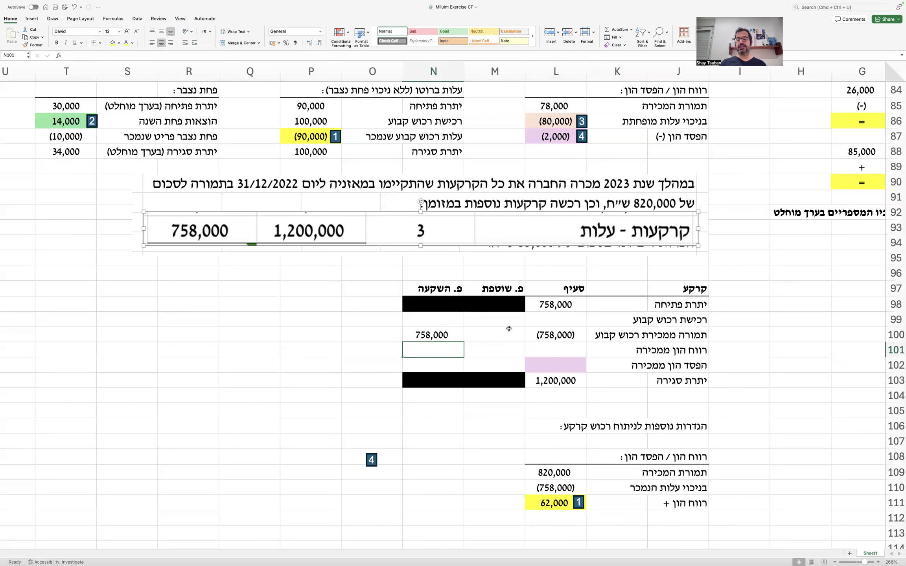
# Step: Link the capital gain on sale in L101 to the calculated gain with =L111
pyautogui.click(560, 351)
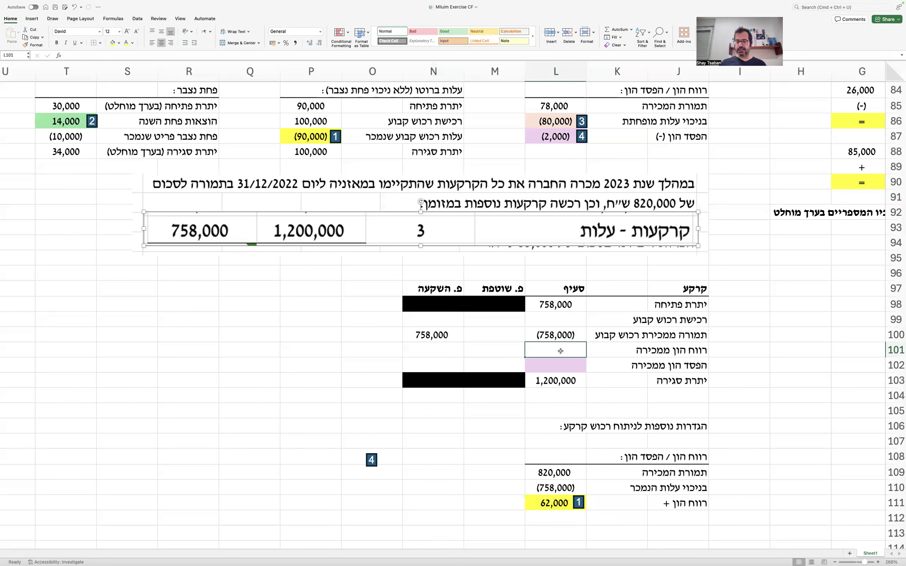
pyautogui.write('=')
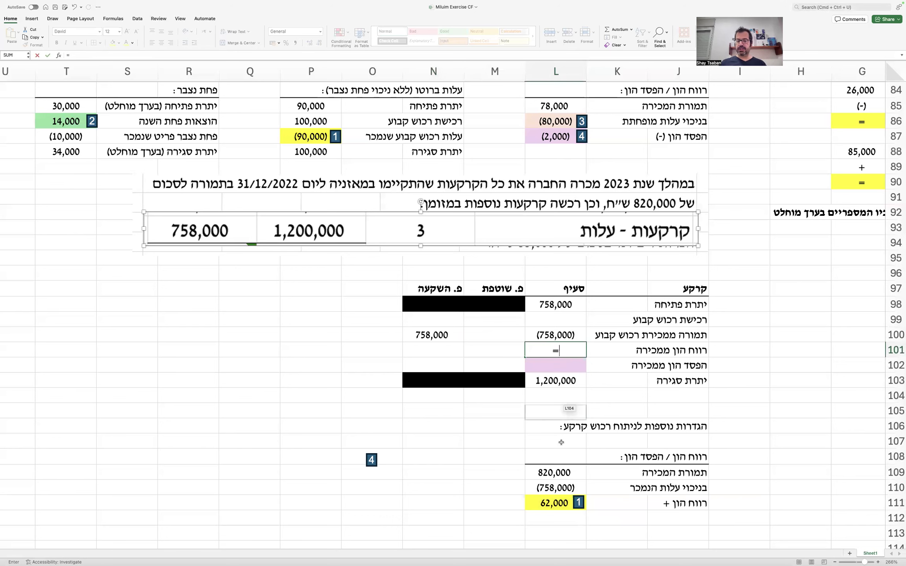
pyautogui.click(549, 498)
pyautogui.press('Tab')
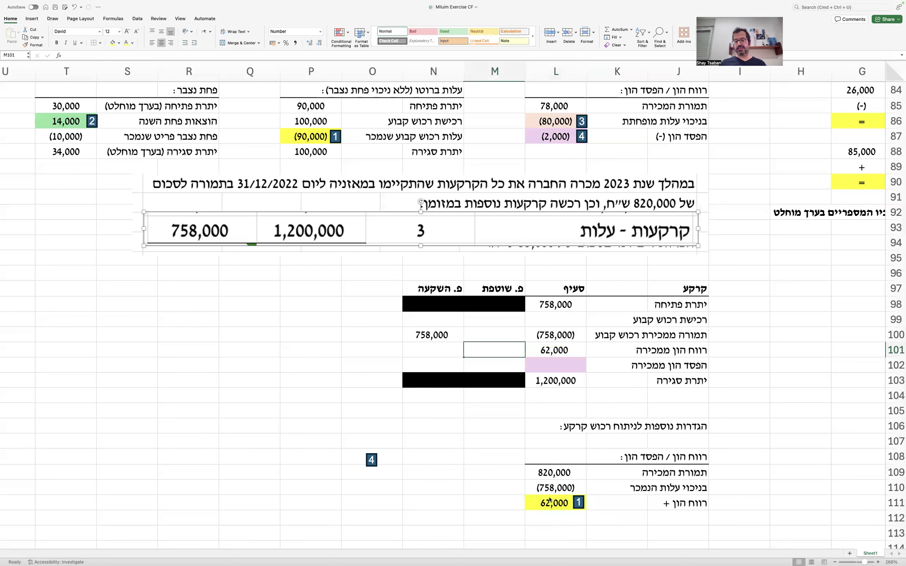
# Step: Enter the reversed capital gain in the operating activities column at M101 with =-L101
pyautogui.write('=-')
pyautogui.press('Right')
pyautogui.press('Return')
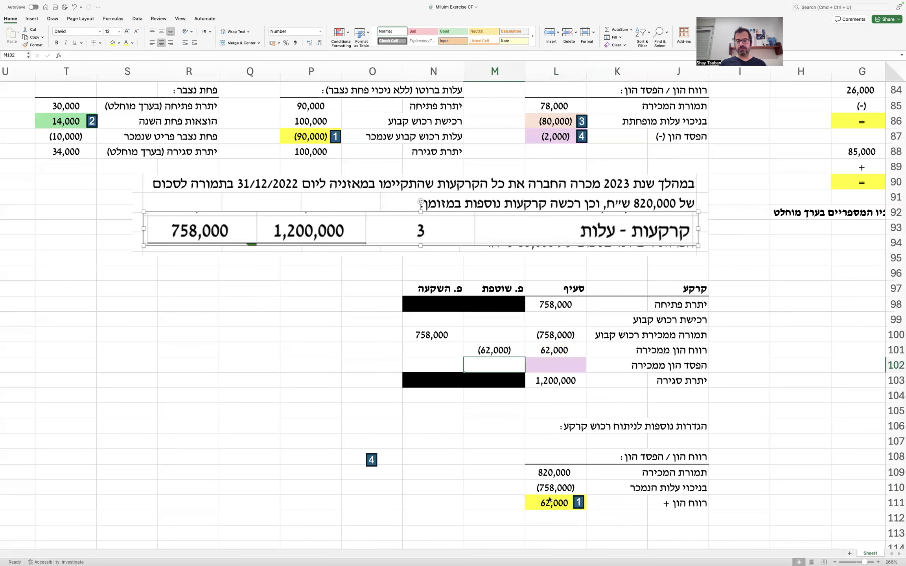
pyautogui.scroll(7, 550, 500)
pyautogui.scroll(-7, 550, 495)
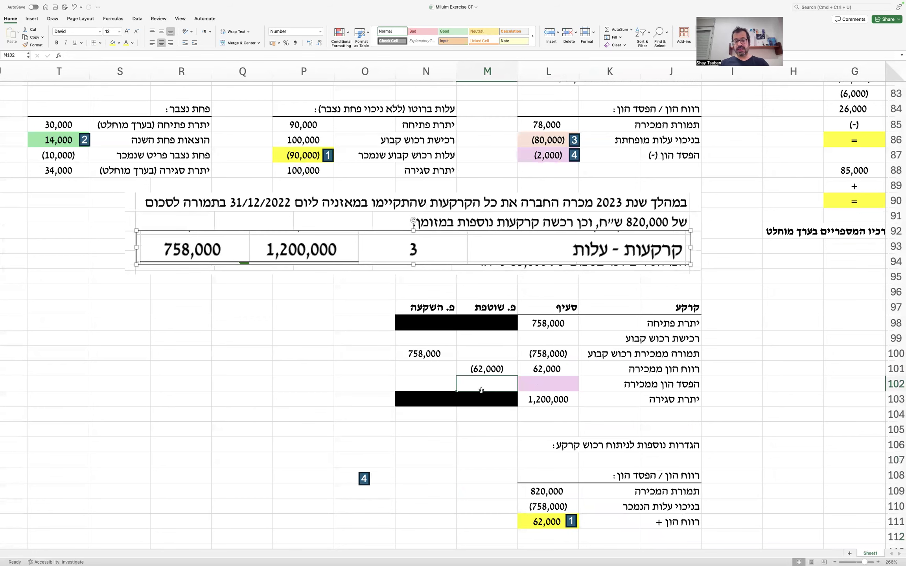
# Step: Enter "לא רלוונטי" for the capital loss on sale in L102 and remove the cell's fill colour
pyautogui.press('Right')
pyautogui.write('לא רלוונטי')
pyautogui.press('Tab')
pyautogui.scroll(-1, 446, 419)
pyautogui.scroll(-1, 446, 419)
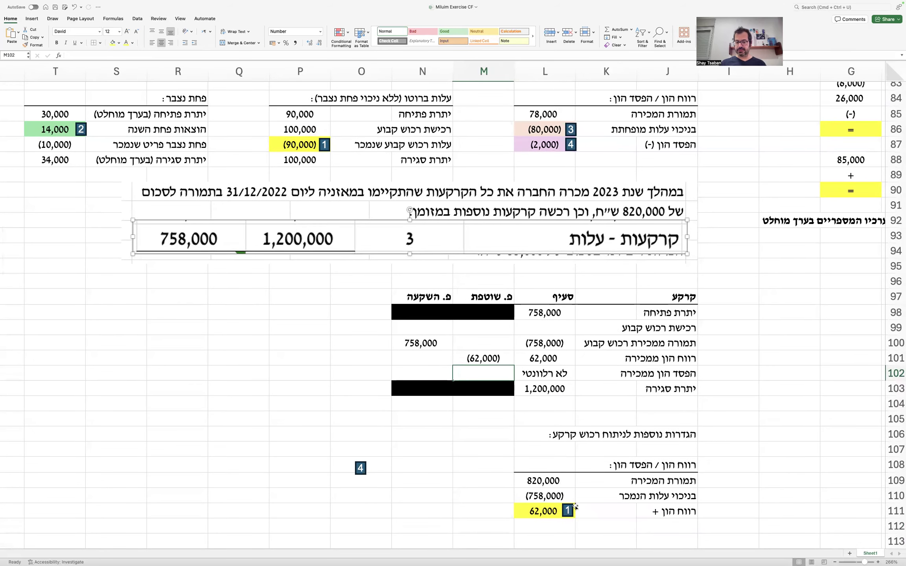
# Step: Fill the capital gain cell L101 with yellow and place a copy of badge 1, renumbered 2, on L99
pyautogui.click(552, 354)
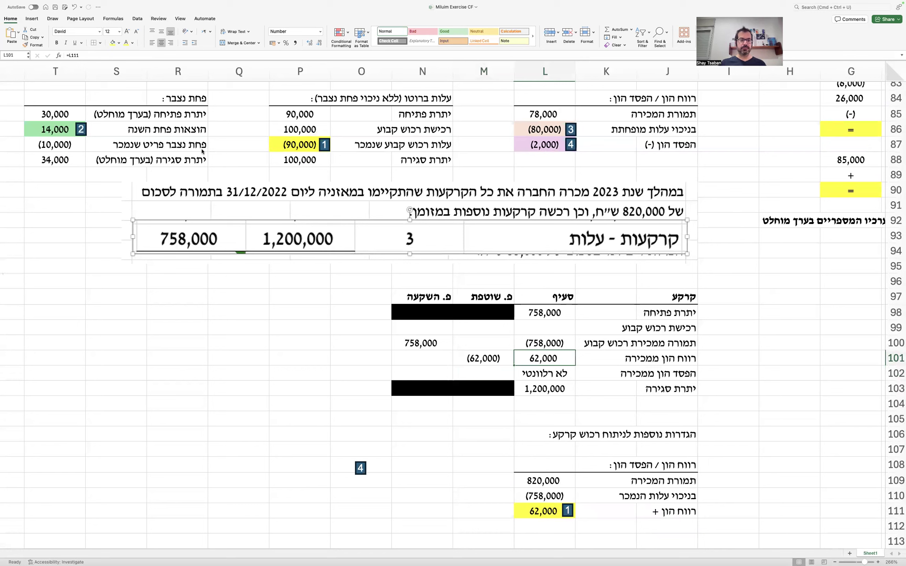
pyautogui.click(113, 42)
pyautogui.click(562, 323)
pyautogui.click(571, 507)
pyautogui.moveTo(572, 505)
pyautogui.mouseDown()
pyautogui.moveTo(584, 326)
pyautogui.moveTo(574, 322)
pyautogui.mouseUp()
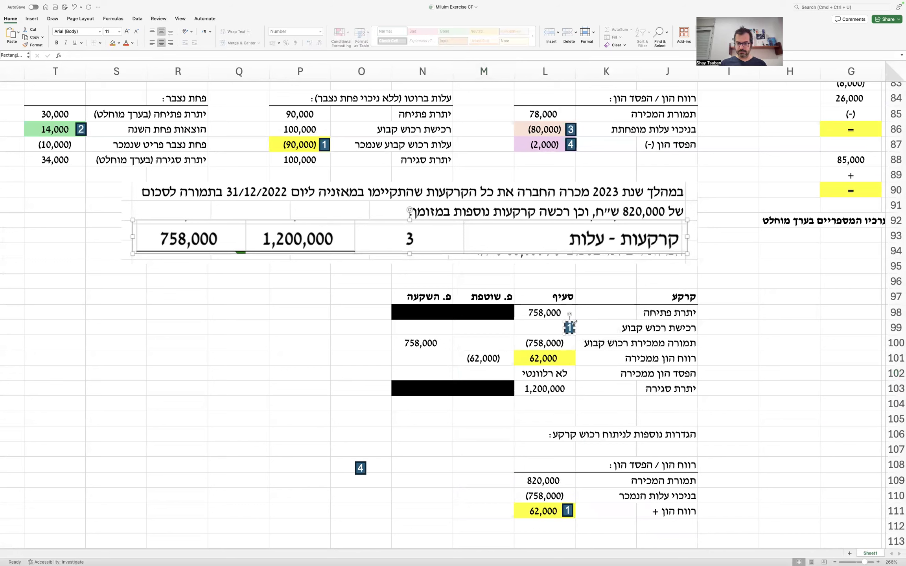
pyautogui.write('2')
# Step: Replace the sale proceeds formula in L100 with =-L109 so it takes the negative of the 820,000 proceeds
pyautogui.click(536, 326)
pyautogui.click(536, 313)
pyautogui.keyDown('super'); pyautogui.click(536, 343); pyautogui.keyUp('super')
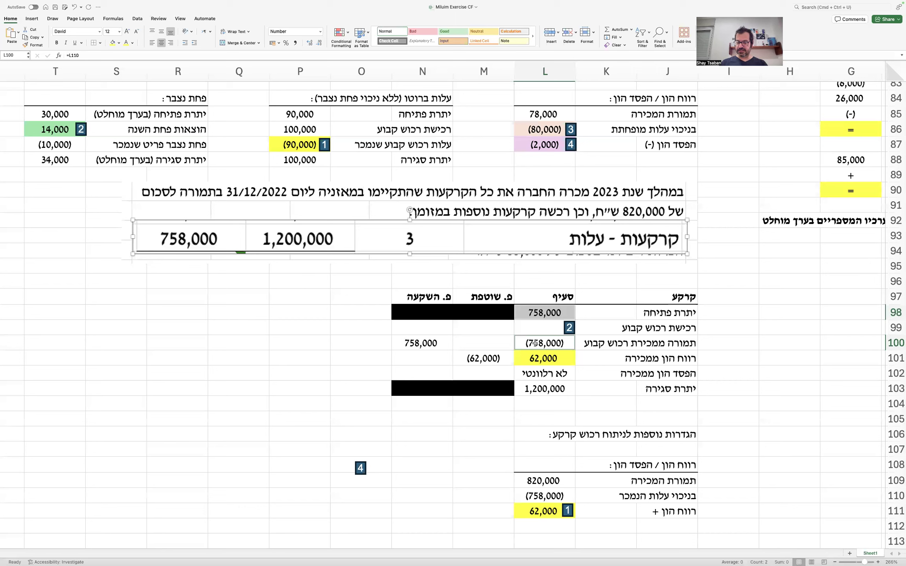
pyautogui.keyDown('super'); pyautogui.click(535, 359); pyautogui.keyUp('super')
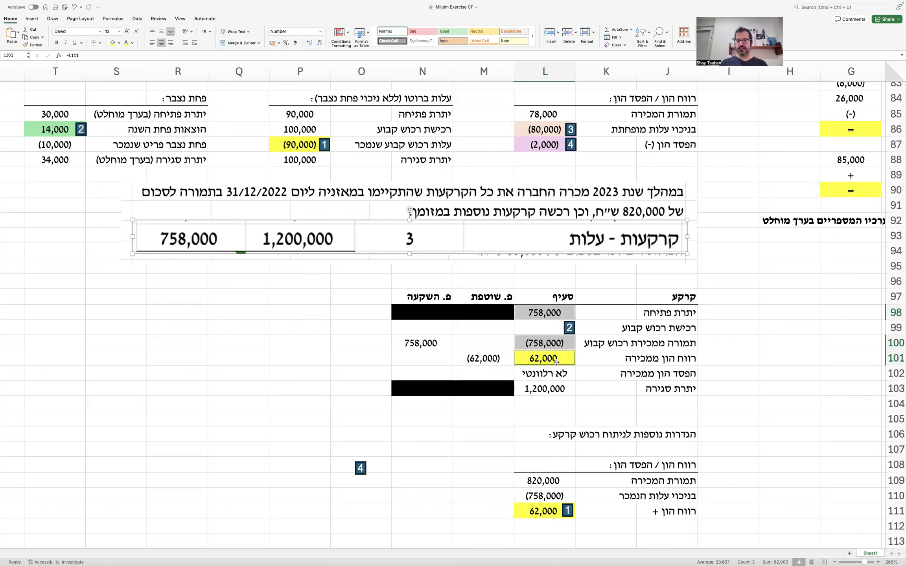
pyautogui.click(556, 340)
pyautogui.write('=-')
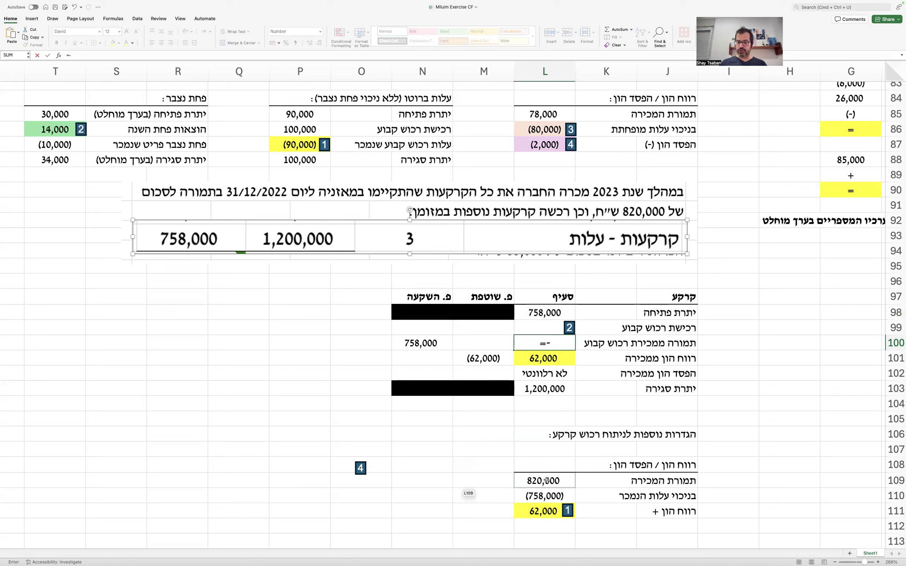
pyautogui.click(545, 481)
pyautogui.press('Return')
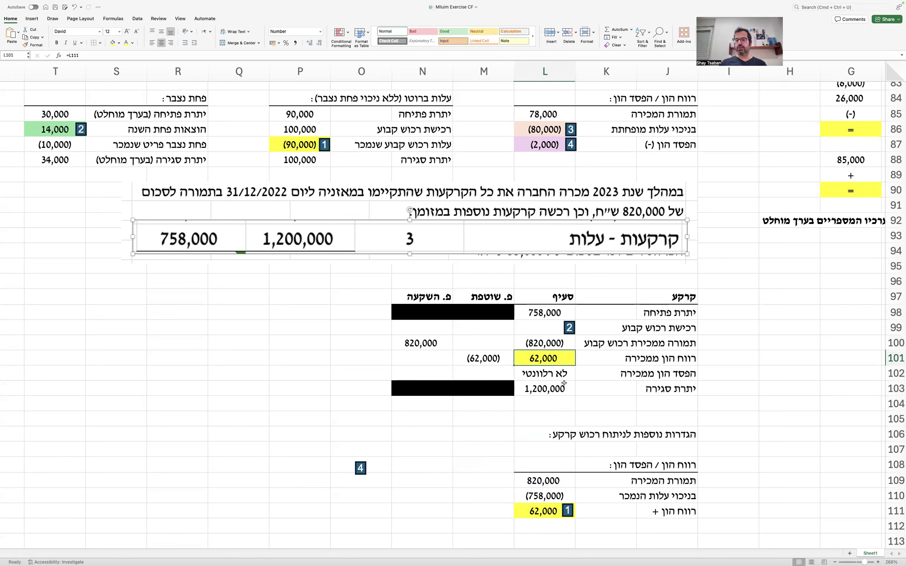
# Step: Make the word "תמורה" bold in the sale proceeds label in J100
pyautogui.click(687, 346)
pyautogui.doubleClick(682, 345)
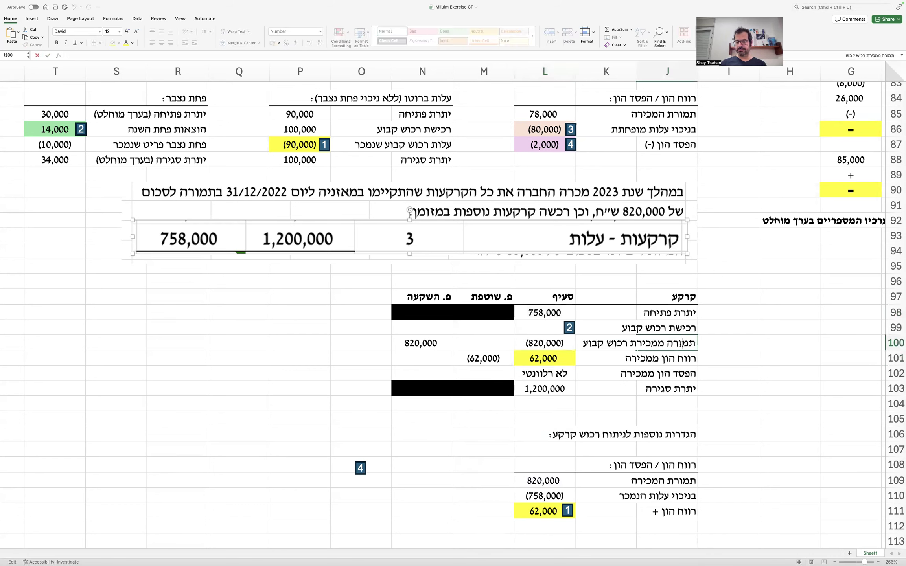
pyautogui.click(719, 283)
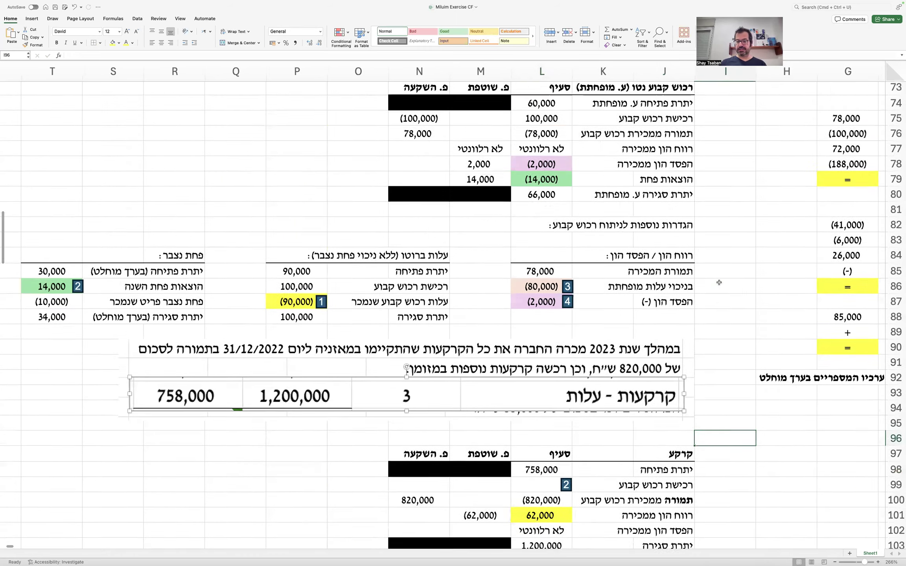
# Step: Examine how the sale proceeds are treated in the fixed asset working paper and its gain/loss calculation
pyautogui.scroll(5, 719, 283)
pyautogui.moveTo(666, 282); pyautogui.dragTo(549, 287)
pyautogui.click(664, 410)
pyautogui.moveTo(665, 424); pyautogui.dragTo(542, 425)
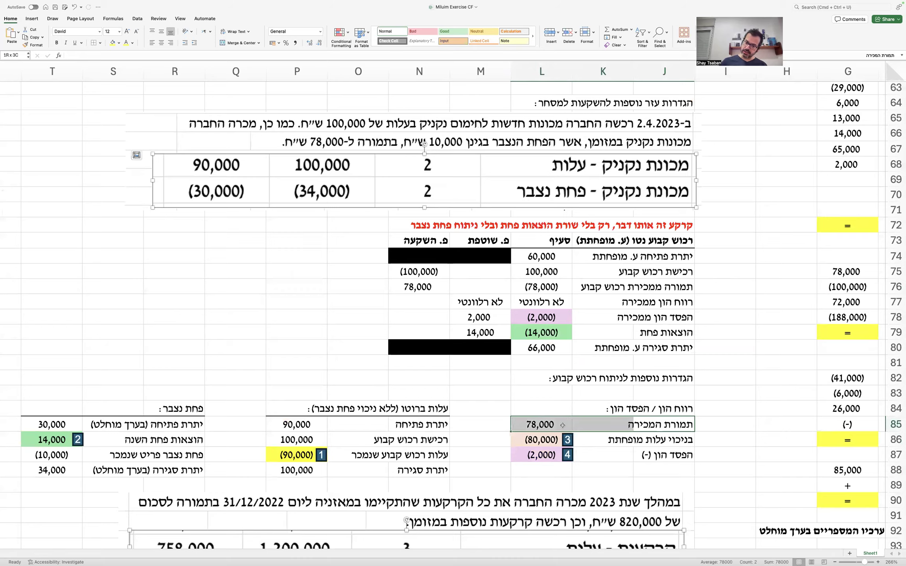
pyautogui.scroll(-5, 614, 432)
pyautogui.scroll(-2, 614, 433)
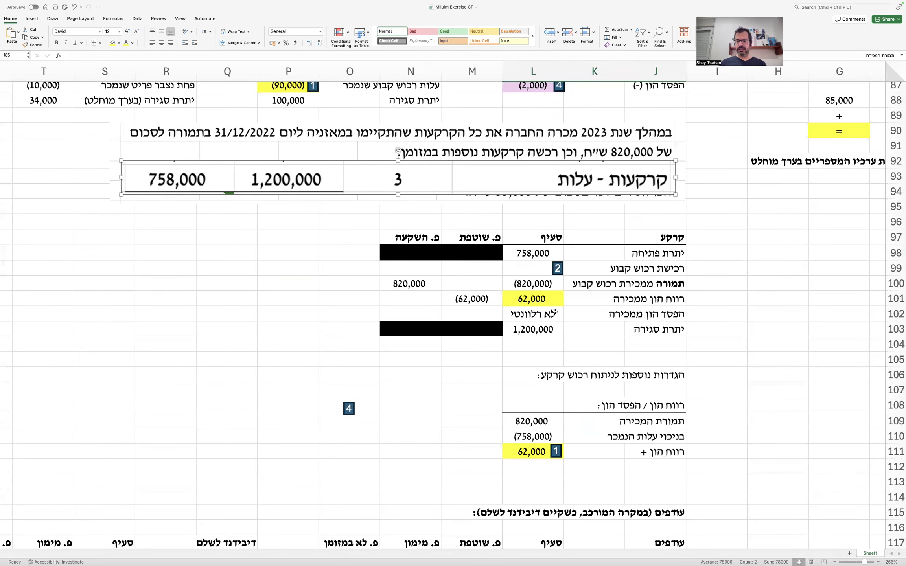
# Step: Calculate the land purchases in L99 with the formula =L103-L101-L100-L98
pyautogui.moveTo(536, 256); pyautogui.dragTo(528, 301)
pyautogui.click(529, 269)
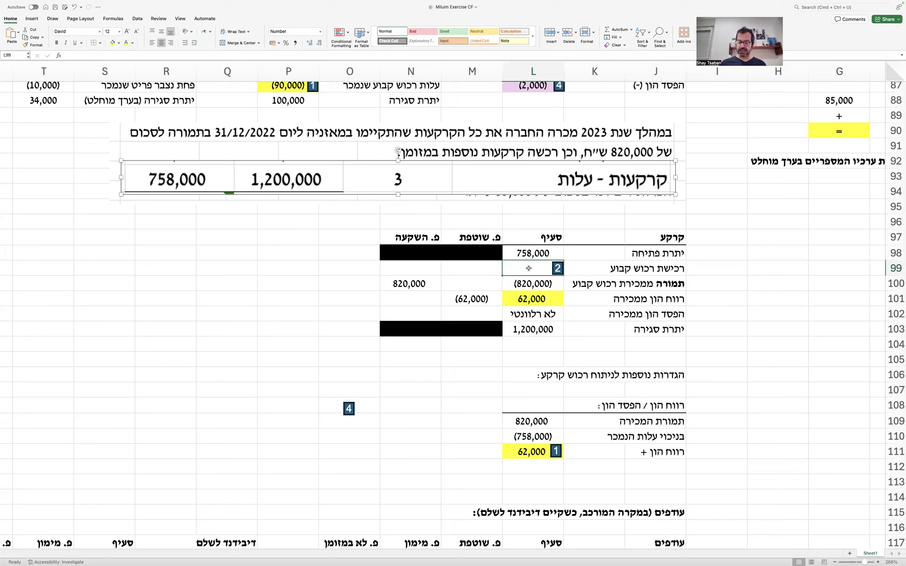
pyautogui.write('=')
pyautogui.press('Down')
pyautogui.press('Down')
pyautogui.press('Down')
pyautogui.press('Down')
pyautogui.write('-')
pyautogui.press('Down')
pyautogui.press('Down')
pyautogui.write('-')
pyautogui.press('Down')
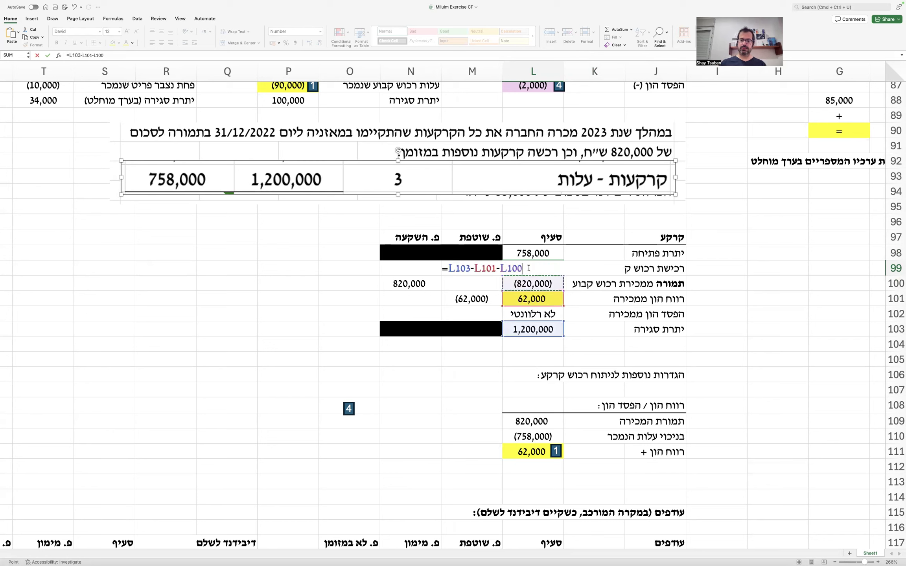
pyautogui.write('-')
pyautogui.press('Up')
pyautogui.press('Up')
pyautogui.press('Return')
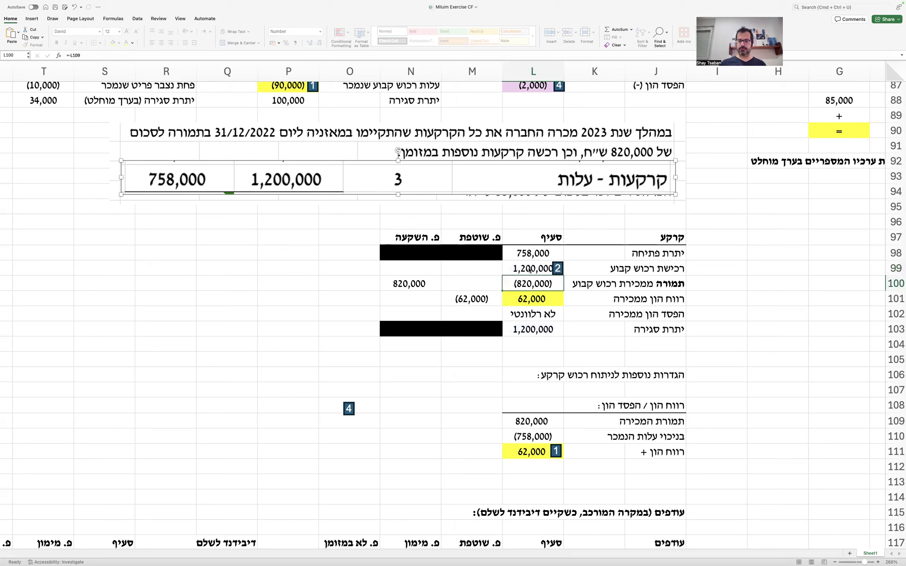
# Step: Shift badge 2 slightly so it clears the purchase amount in L99
pyautogui.click(524, 269)
pyautogui.click(162, 43)
pyautogui.click(162, 42)
# Step: Clear the sale proceeds and capital gain in L100:L101, and undo the deletion
pyautogui.moveTo(568, 271); pyautogui.dragTo(542, 295)
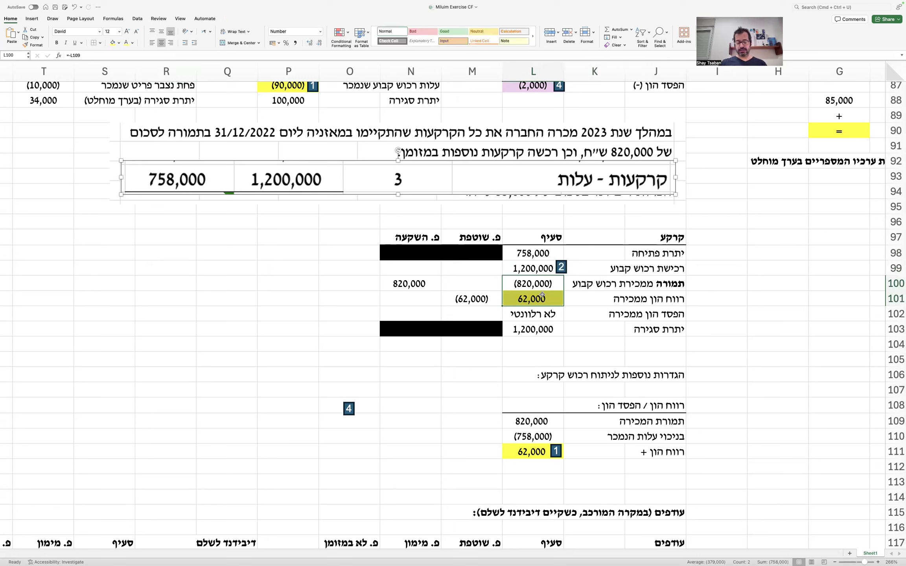
pyautogui.press('Delete')
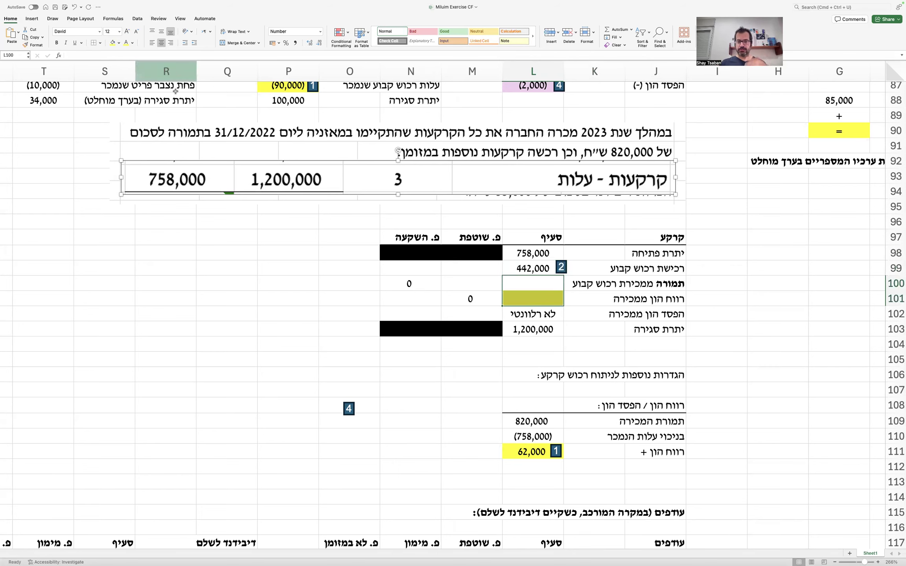
pyautogui.click(81, 7)
pyautogui.click(83, 16)
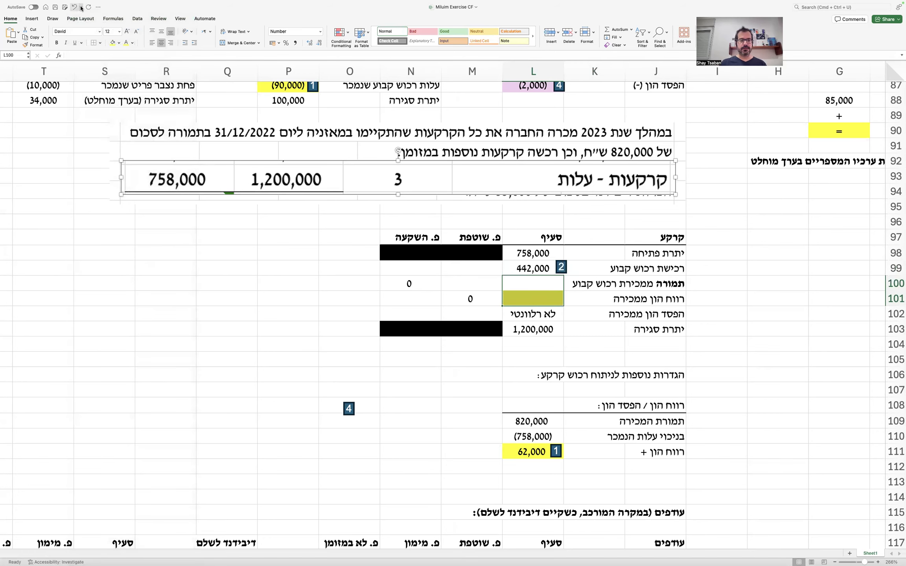
pyautogui.click(359, 321)
pyautogui.press('super+z')
pyautogui.click(348, 298)
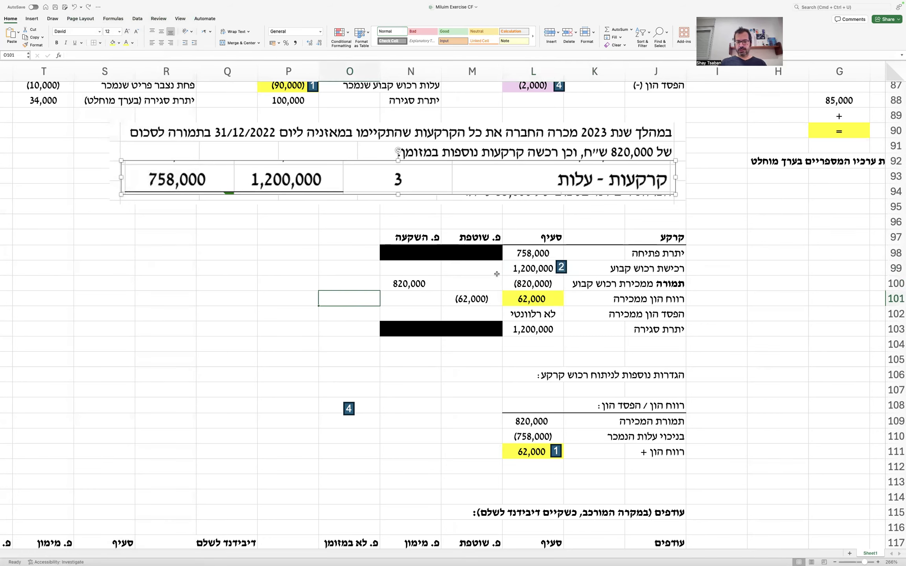
# Step: Enter the land purchase outflow in the investing column at N99 with =-L99
pyautogui.click(410, 265)
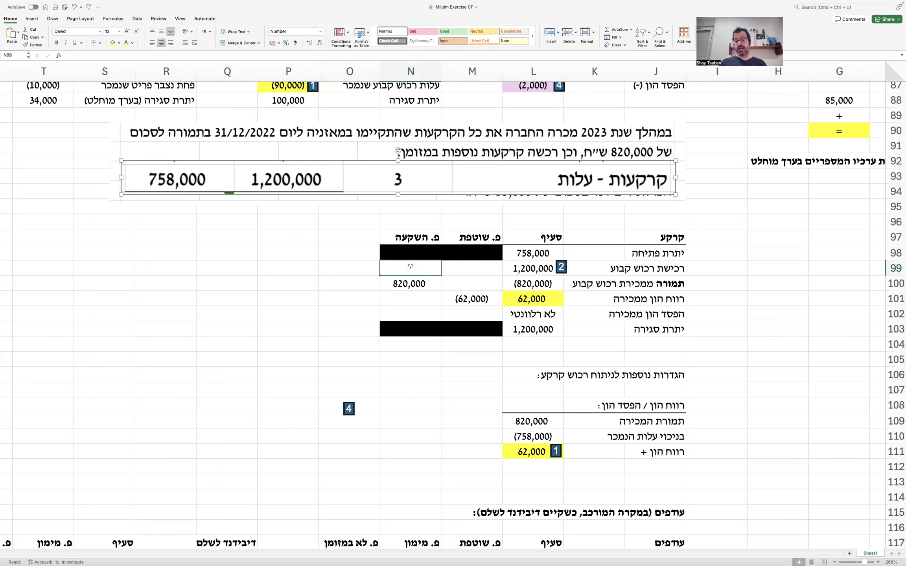
pyautogui.write('=-')
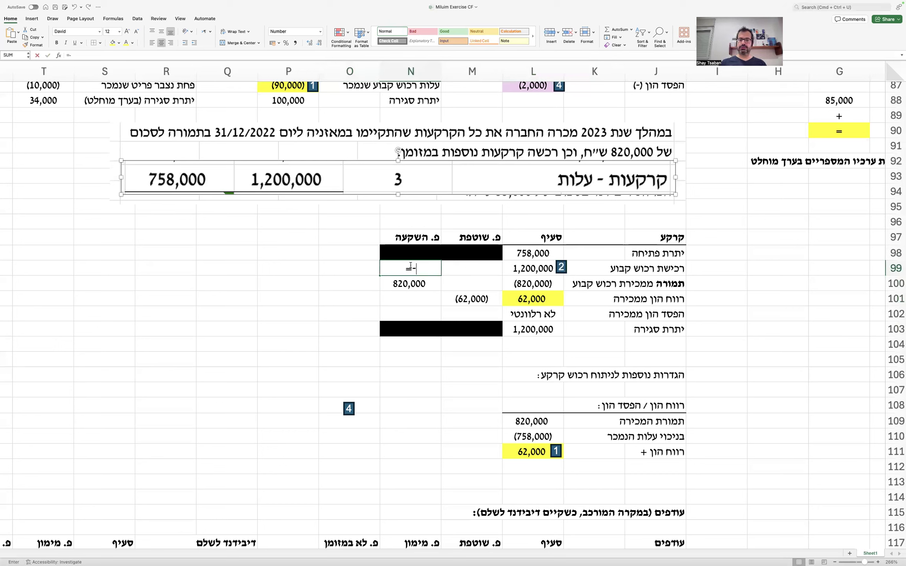
pyautogui.write('L99')
pyautogui.press('Return')
pyautogui.press('Up')
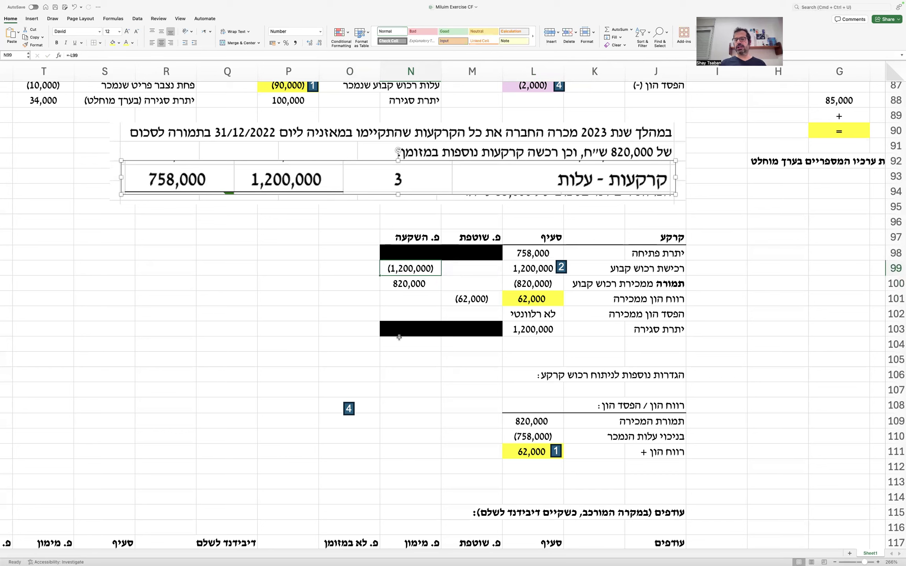
# Step: Delete the unused badge 4 beside the land gain calculation
pyautogui.click(348, 409)
pyautogui.press('Delete')
pyautogui.click(543, 344)
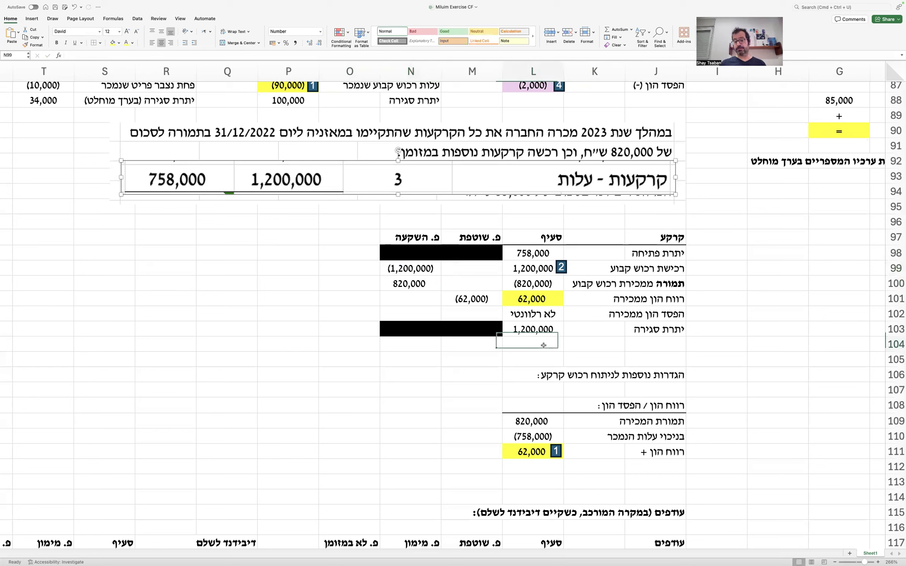
# Step: Fill the land purchase cell L99 with light green
pyautogui.hscroll(5, 565, 363)
pyautogui.hscroll(5, 565, 363)
pyautogui.scroll(1, 565, 363)
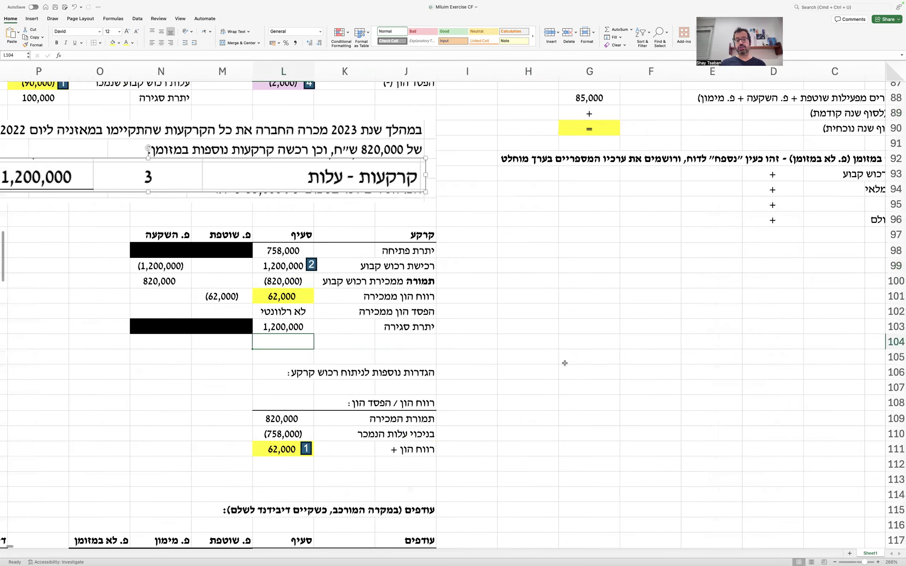
pyautogui.scroll(1, 565, 363)
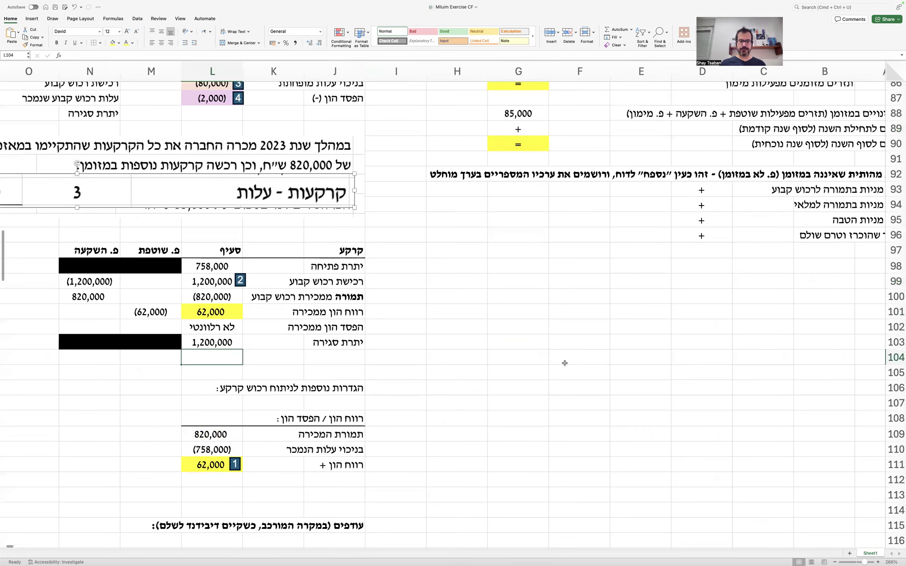
pyautogui.click(233, 277)
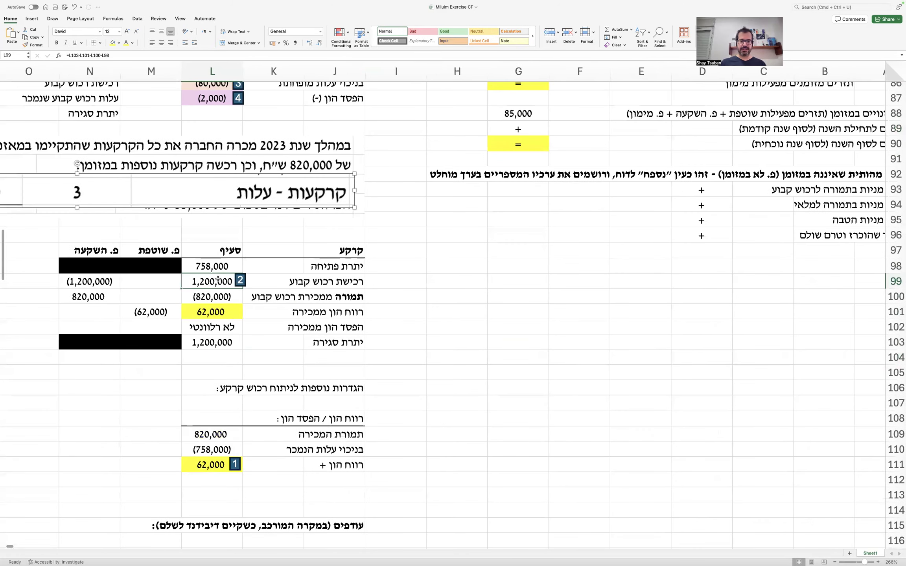
pyautogui.click(119, 43)
pyautogui.click(114, 141)
pyautogui.click(414, 238)
# Step: Change the purchase label in J99 to "רכישת קרקע"
pyautogui.scroll(10, 414, 238)
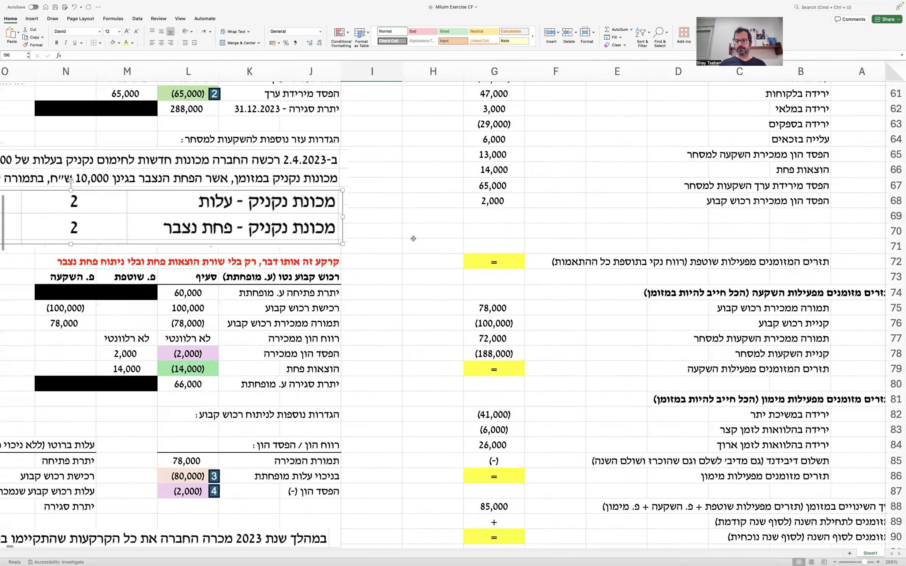
pyautogui.scroll(-5, 708, 284)
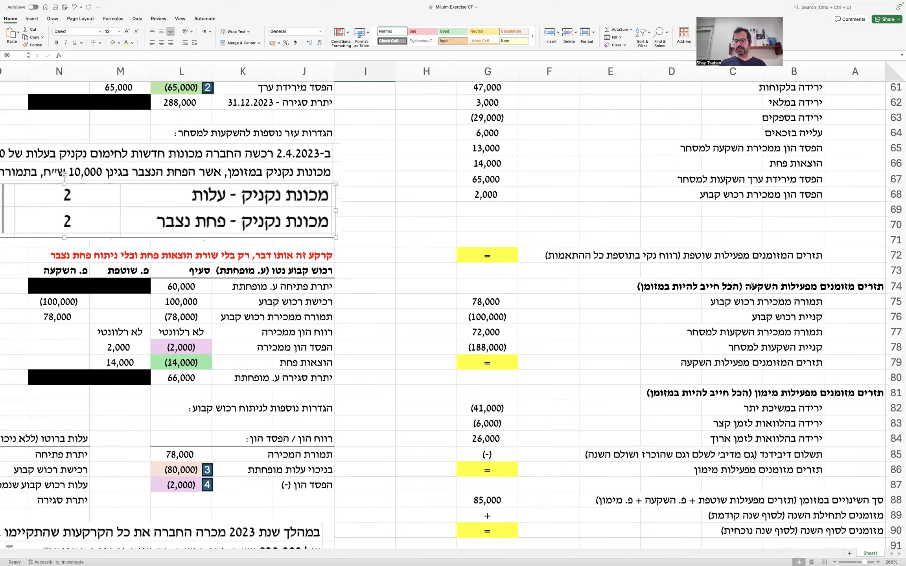
pyautogui.scroll(-7, 704, 401)
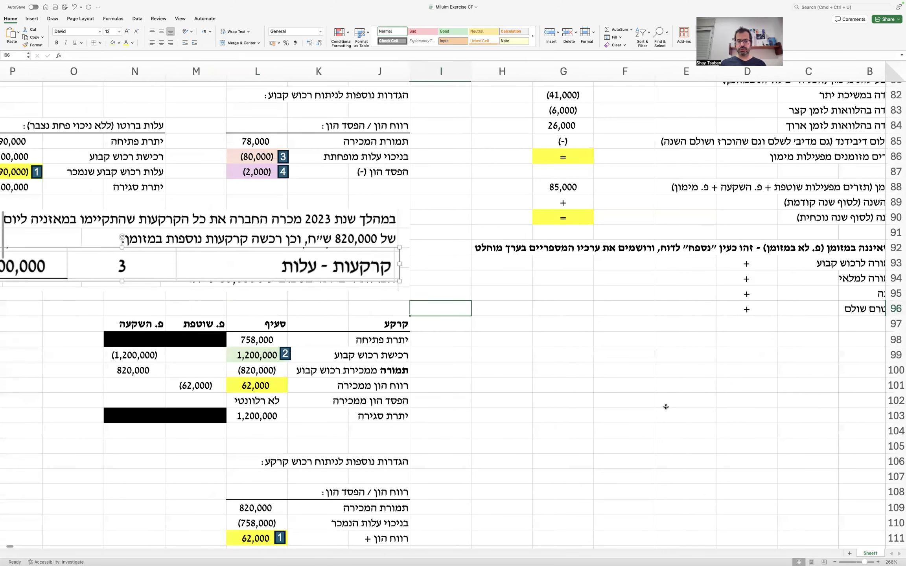
pyautogui.doubleClick(365, 355)
pyautogui.doubleClick(344, 356)
pyautogui.press('BackSpace')
pyautogui.press('BackSpace')
pyautogui.press('BackSpace')
pyautogui.press('BackSpace')
pyautogui.press('BackSpace')
pyautogui.write('קרקע')
pyautogui.press('Return')
# Step: Change the sale proceeds label in J100 to "תמורה ממכירת קרקע"
pyautogui.doubleClick(367, 370)
pyautogui.doubleClick(298, 370)
pyautogui.write('קרקע')
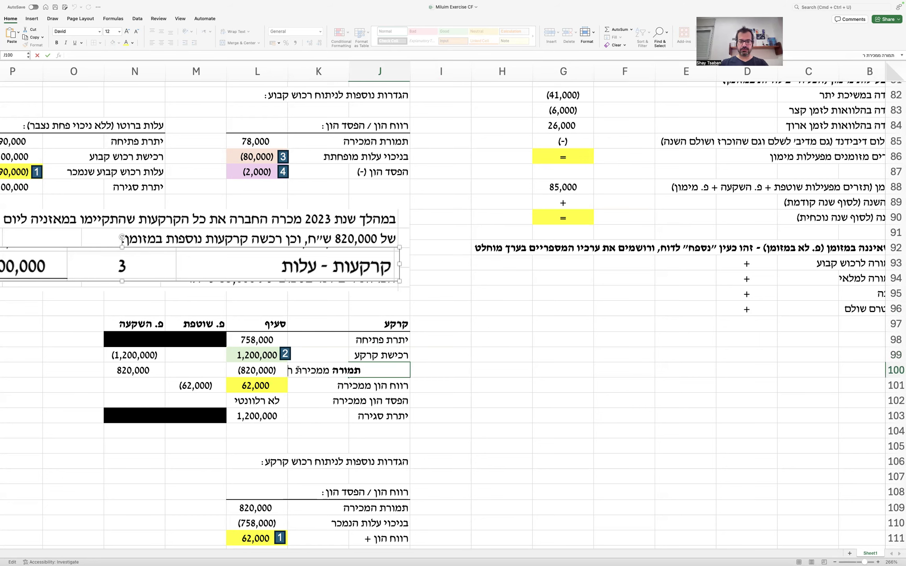
pyautogui.press('Return')
# Step: Edit the additional definitions heading in J106 so that it refers to "קרקע" instead of "רכוש קרקע"
pyautogui.scroll(-3, 313, 427)
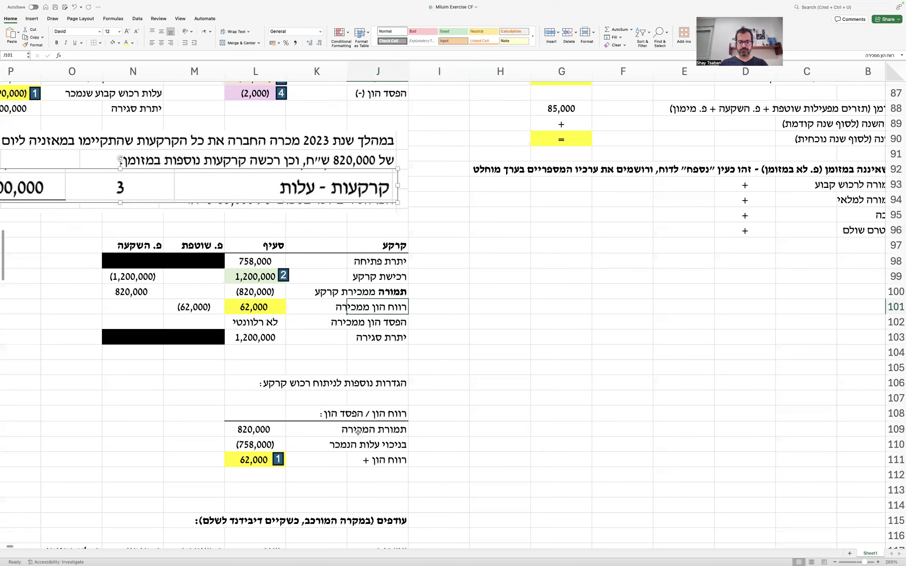
pyautogui.doubleClick(355, 382)
pyautogui.doubleClick(240, 383)
pyautogui.press('BackSpace')
pyautogui.press('BackSpace')
pyautogui.press('BackSpace')
pyautogui.press('BackSpace')
pyautogui.press('BackSpace')
pyautogui.press('BackSpace')
pyautogui.write('קרקע')
pyautogui.press('Return')
# Step: Move the cash flow statement block A79:H96, from the investing total through the non-cash section, down two rows
pyautogui.scroll(3, 410, 347)
pyautogui.scroll(10, 410, 346)
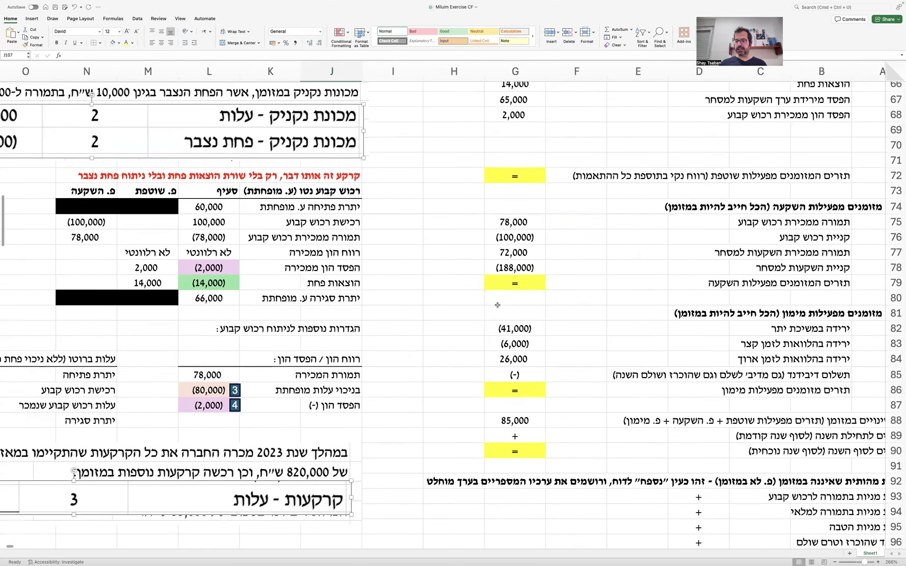
pyautogui.hscroll(2, 497, 305)
pyautogui.scroll(-1, 497, 305)
pyautogui.scroll(-5, 808, 283)
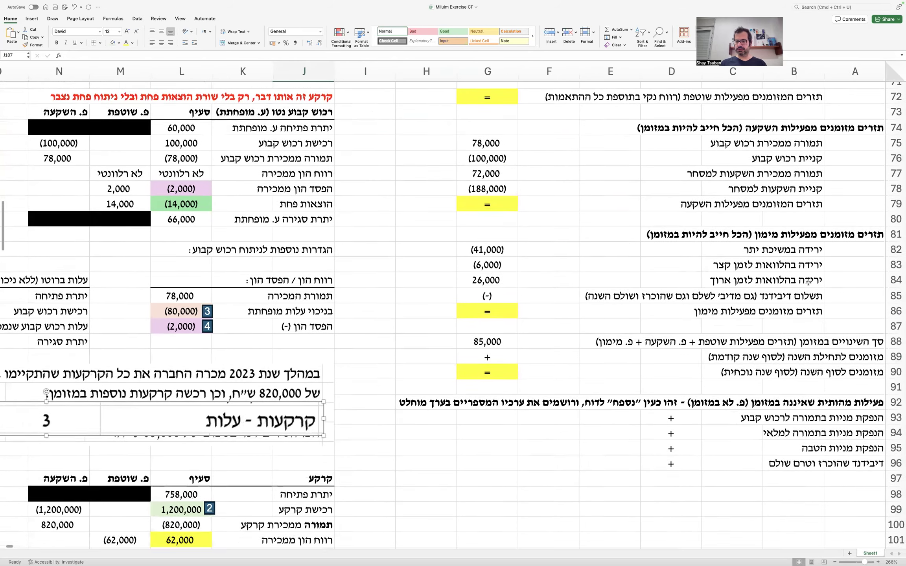
pyautogui.moveTo(862, 183)
pyautogui.mouseDown()
pyautogui.moveTo(488, 417)
pyautogui.moveTo(432, 431)
pyautogui.moveTo(445, 450)
pyautogui.mouseUp()
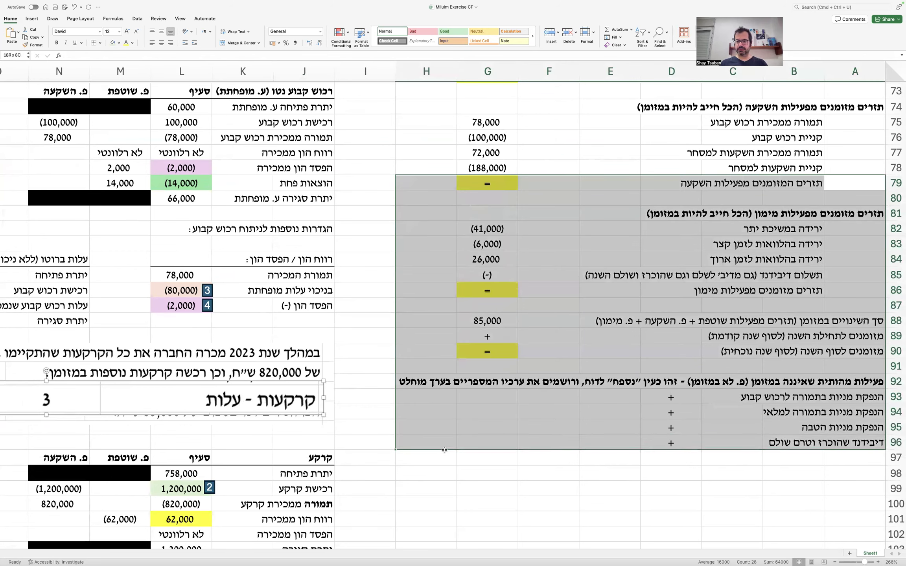
pyautogui.moveTo(518, 450); pyautogui.dragTo(534, 468)
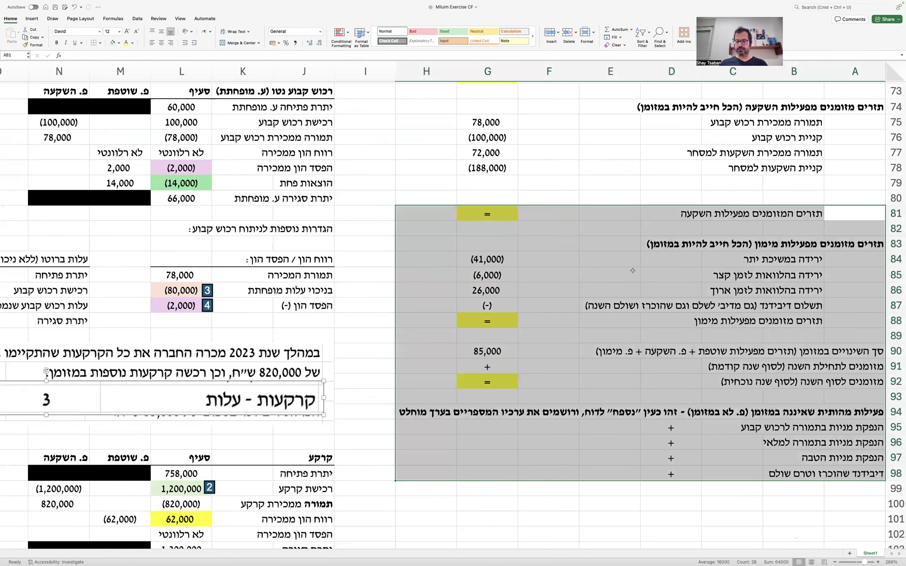
# Step: Add the line "רכישת קרקע" in row 79 of the investing section and link its amount in G79 to N99
pyautogui.click(787, 187)
pyautogui.write('רכיש')
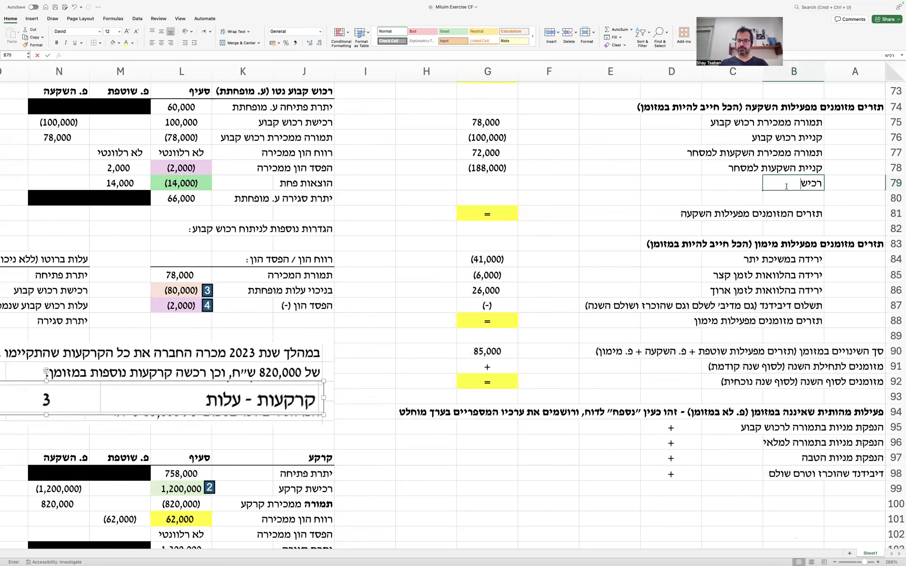
pyautogui.write('ת קני')
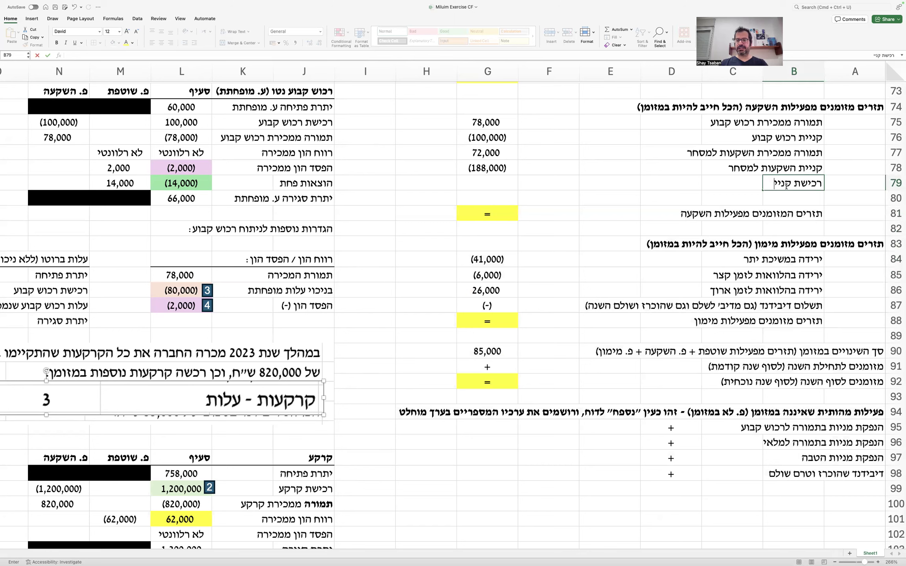
pyautogui.write('קרקע')
pyautogui.press('Tab')
pyautogui.press('Tab')
pyautogui.press('Tab')
pyautogui.press('Tab')
pyautogui.press('Tab')
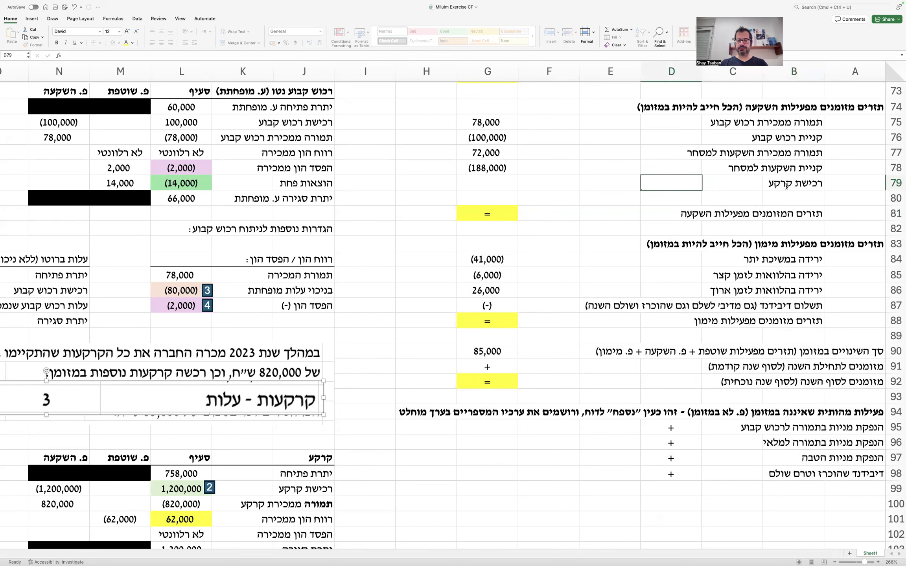
pyautogui.write('=')
pyautogui.click(77, 488)
pyautogui.press('Return')
# Step: Add the line "תמורה ממכירת קרקע" in row 80 with G80 linked to N100, and centre the amounts in G79:G80
pyautogui.click(62, 505)
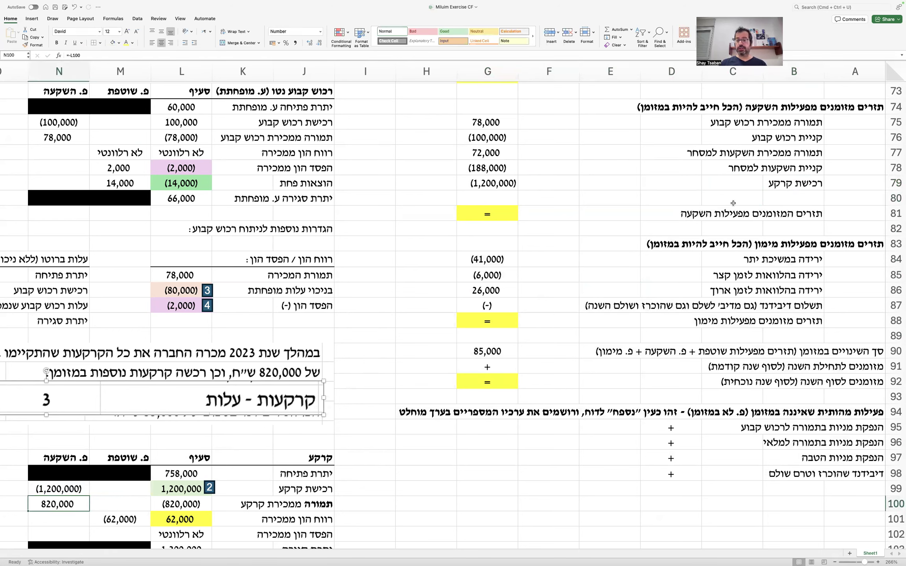
pyautogui.click(809, 197)
pyautogui.write('תמורה ממכירת קרקע')
pyautogui.press('Tab')
pyautogui.press('Tab')
pyautogui.press('Tab')
pyautogui.press('Tab')
pyautogui.press('Tab')
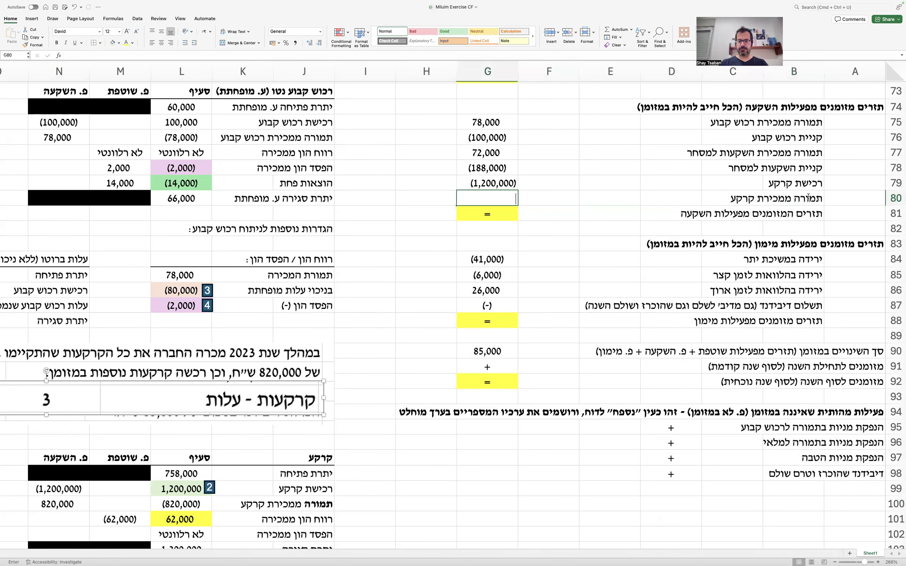
pyautogui.write('=')
pyautogui.click(70, 505)
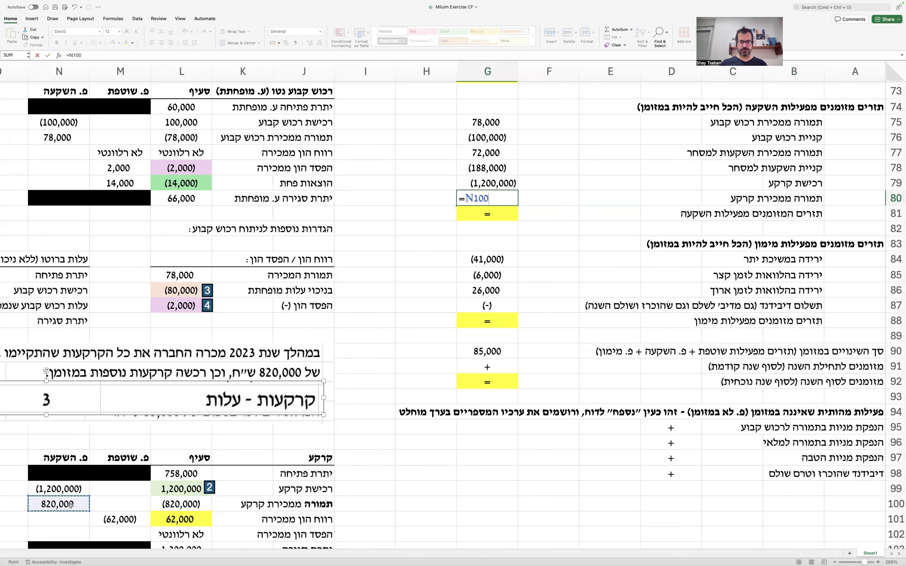
pyautogui.press('Return')
pyautogui.moveTo(506, 184); pyautogui.dragTo(504, 198)
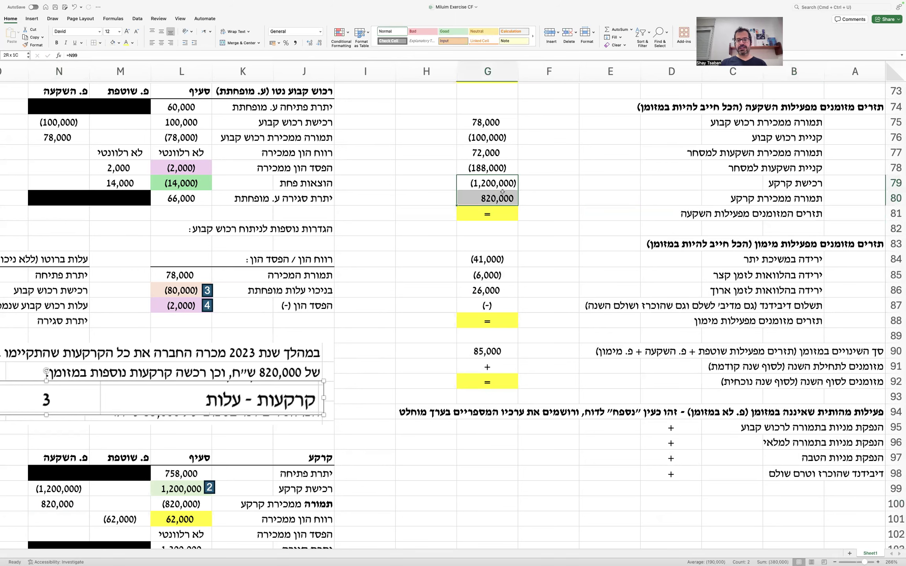
pyautogui.click(162, 42)
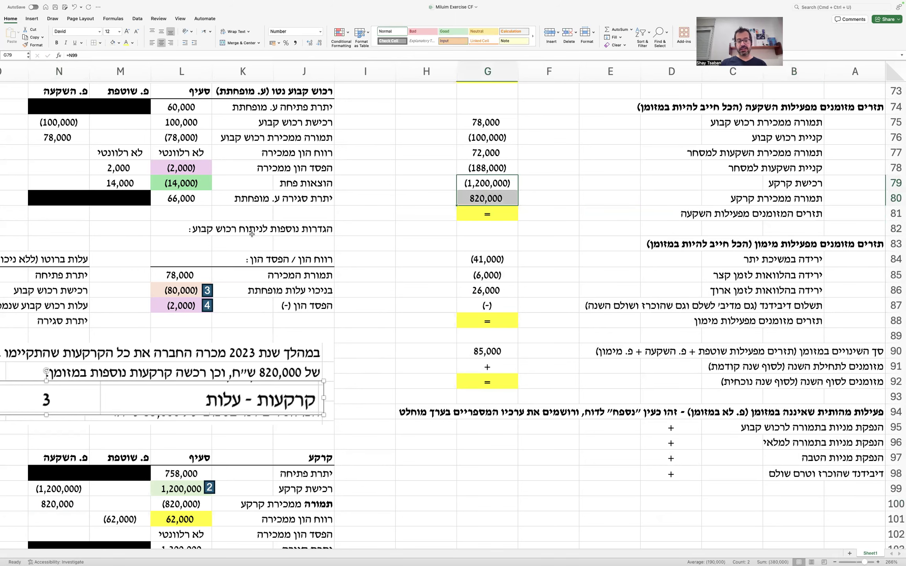
# Step: Add the adjustment line "רווח הון ממכירת קרקע" in row 69 of the operating section and link its amount in G69 to M101
pyautogui.scroll(-1, 252, 234)
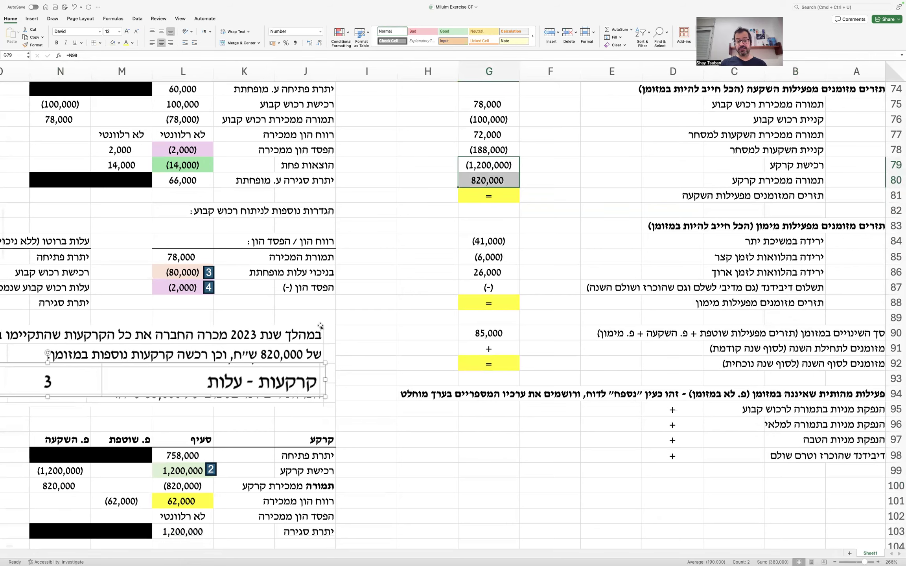
pyautogui.scroll(10, 320, 326)
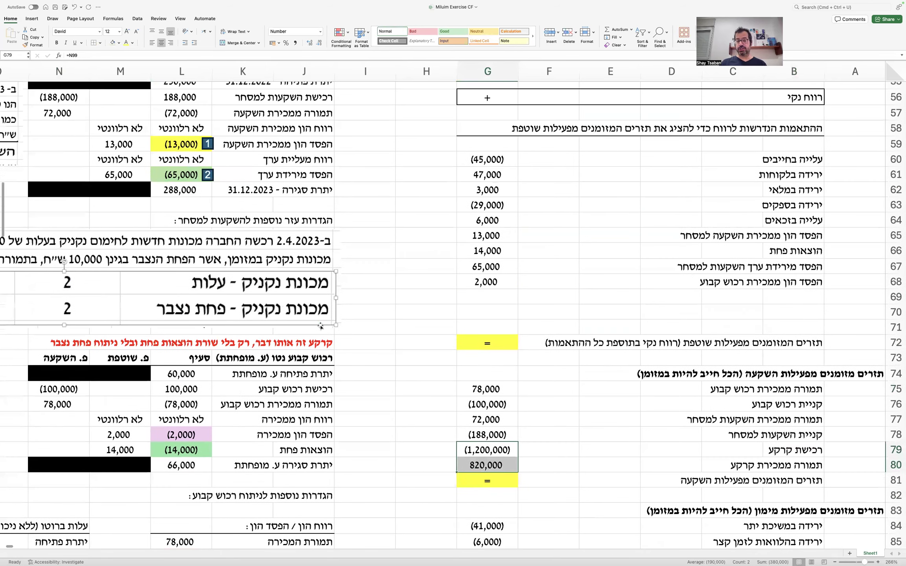
pyautogui.click(792, 293)
pyautogui.write('רוו')
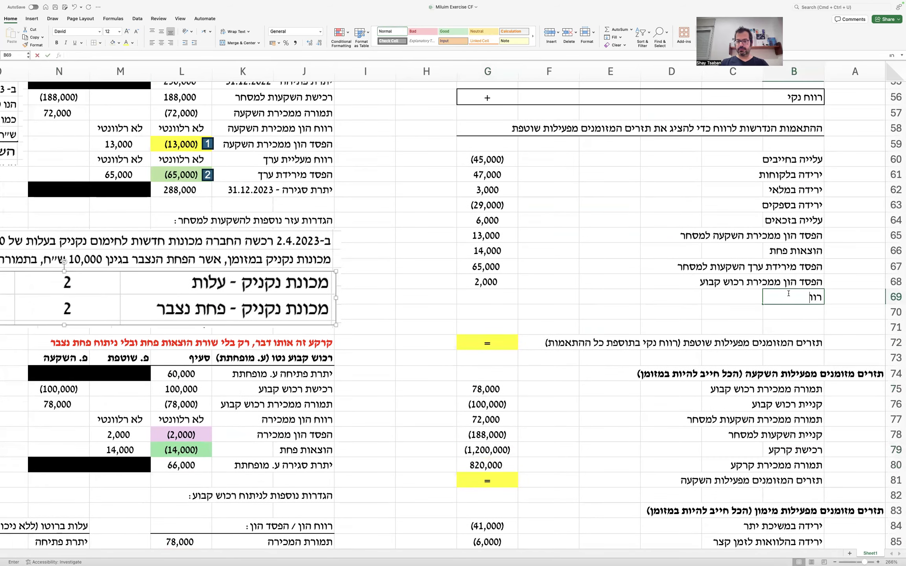
pyautogui.write('ח הון ממכירת קרקע')
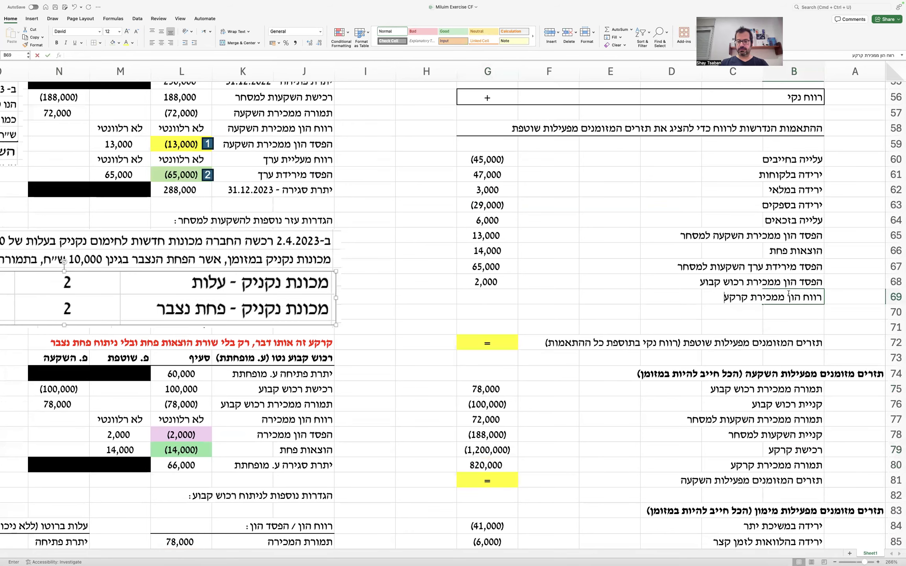
pyautogui.click(487, 297)
pyautogui.write('=')
pyautogui.scroll(-10, 647, 357)
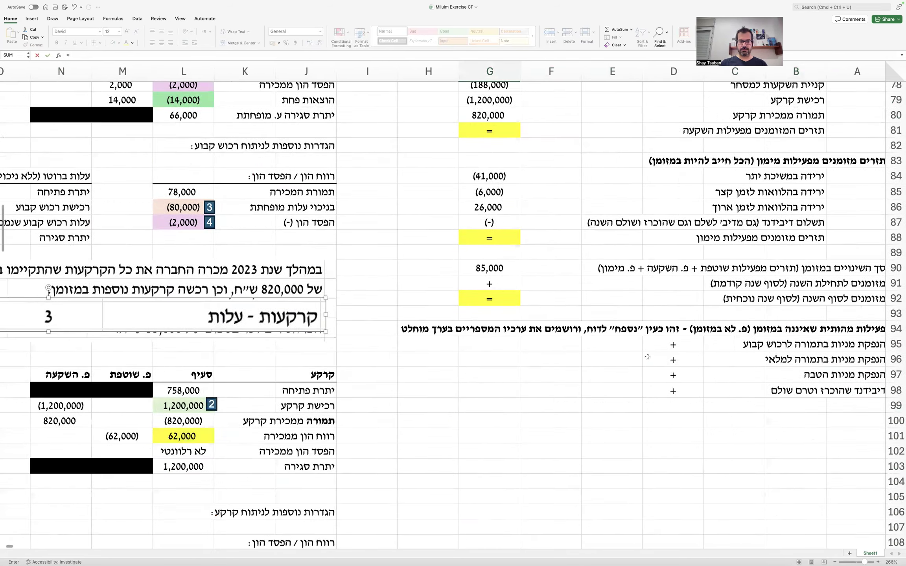
pyautogui.press('Escape')
pyautogui.press('super+z')
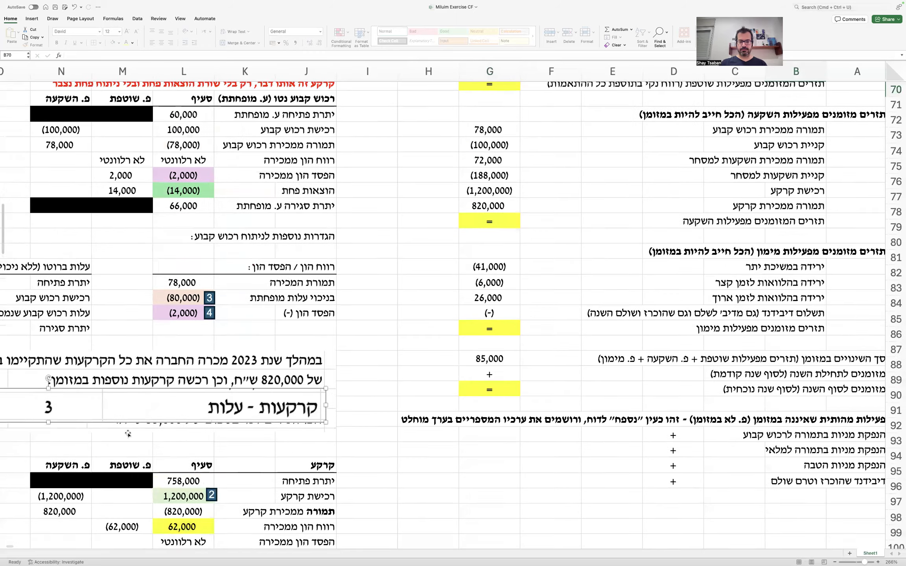
pyautogui.scroll(7, 129, 434)
pyautogui.click(466, 292)
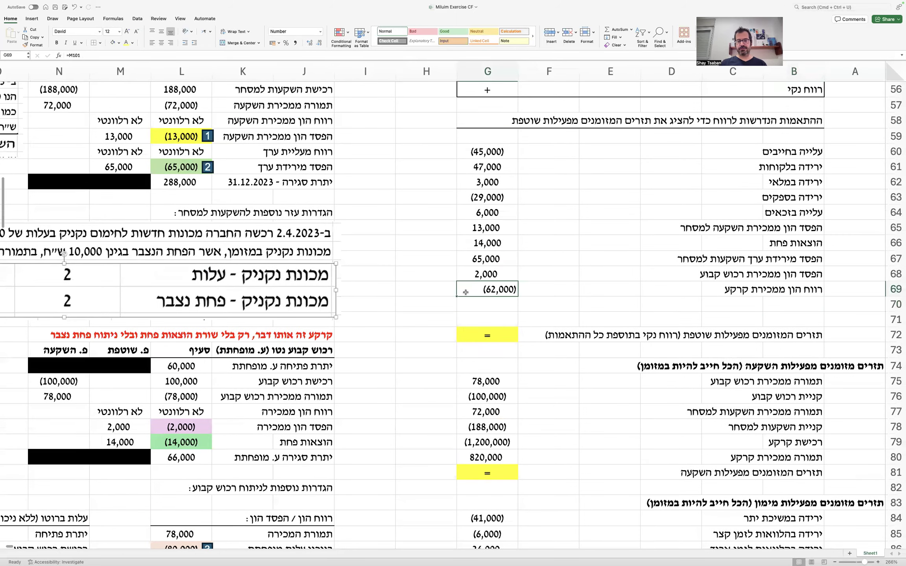
# Step: Delete the pasted land note and land cost pictures above the land (קרקע) working paper
pyautogui.click(390, 170)
pyautogui.scroll(-1, 389, 169)
pyautogui.scroll(-10, 389, 170)
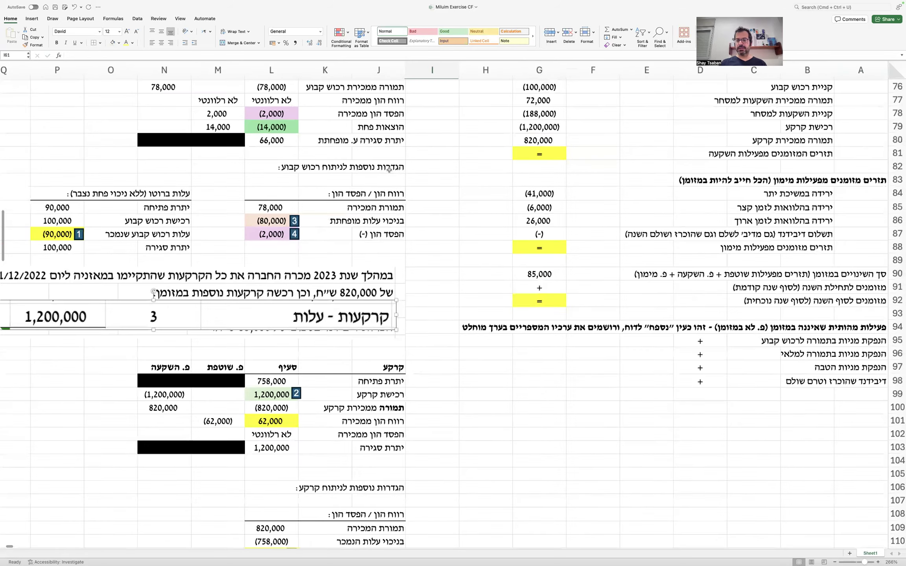
pyautogui.scroll(-5, 389, 169)
pyautogui.click(355, 288)
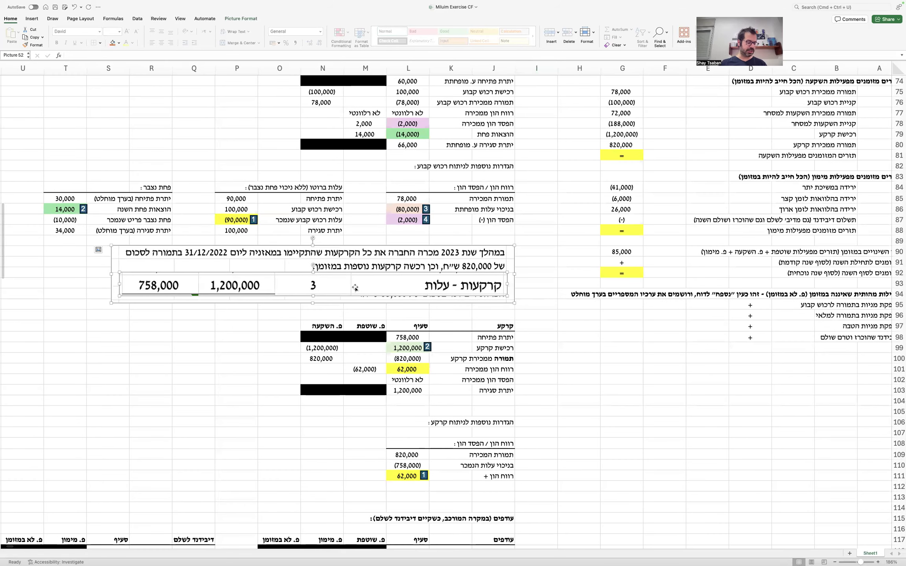
pyautogui.press('Delete')
pyautogui.click(439, 284)
pyautogui.scroll(-2, 439, 284)
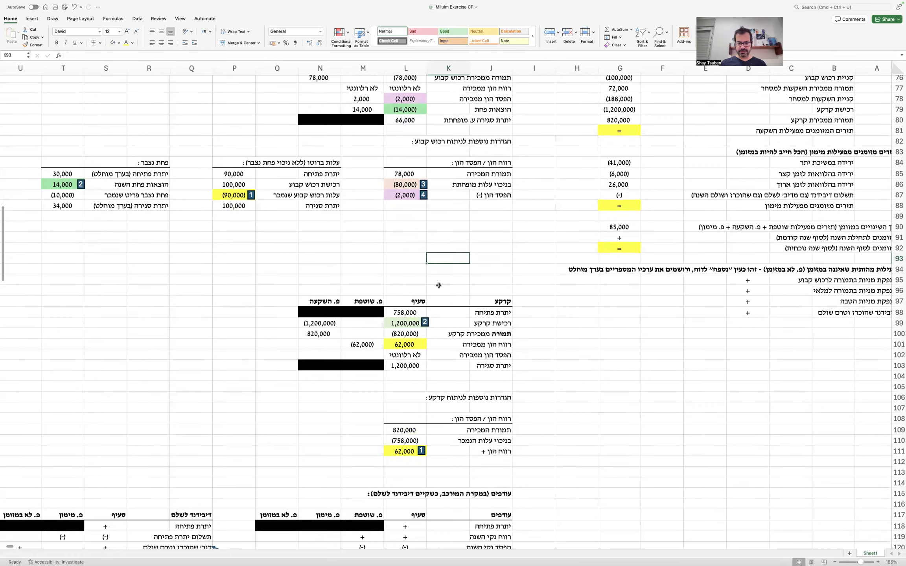
# Step: Examine the dividend payable and retained earnings rows in the completed balance sheet, together with the surplus working paper and notes
pyautogui.scroll(5, 439, 285)
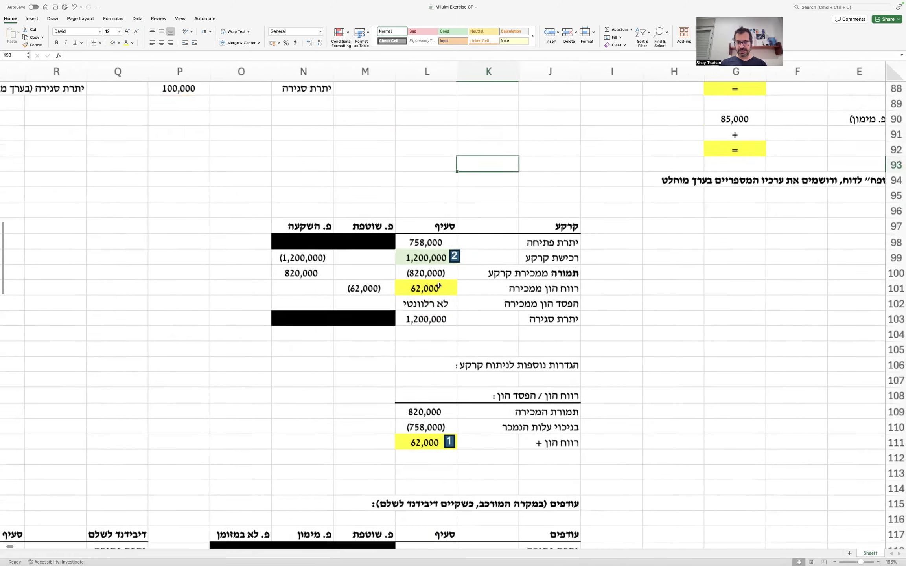
pyautogui.scroll(-10, 439, 285)
pyautogui.hscroll(-3, 439, 285)
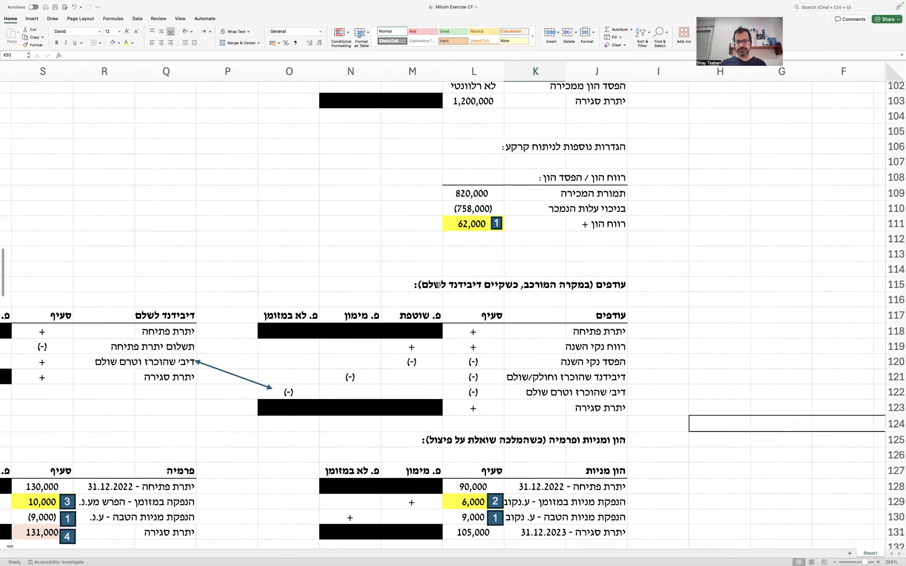
pyautogui.scroll(20, 439, 285)
pyautogui.hscroll(3, 439, 285)
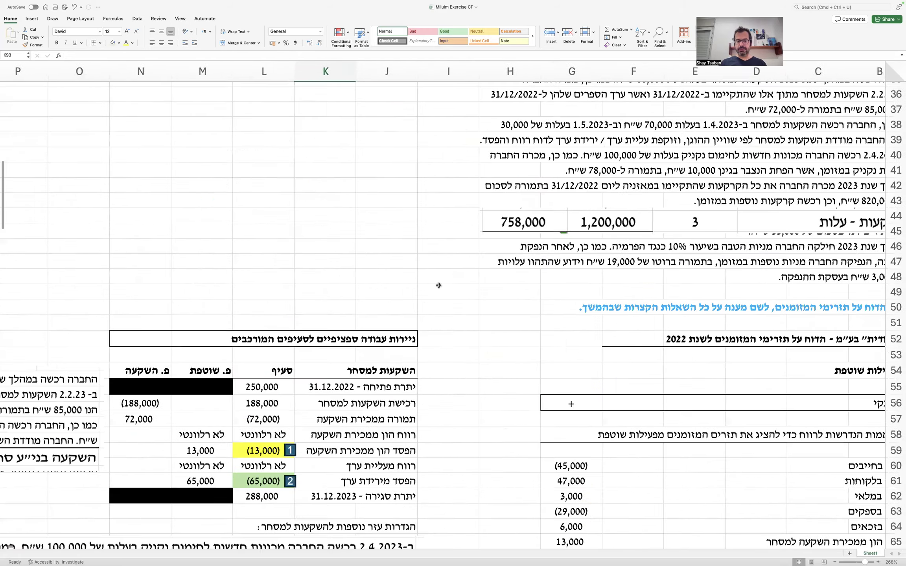
pyautogui.scroll(3, 495, 275)
pyautogui.hscroll(2, 495, 274)
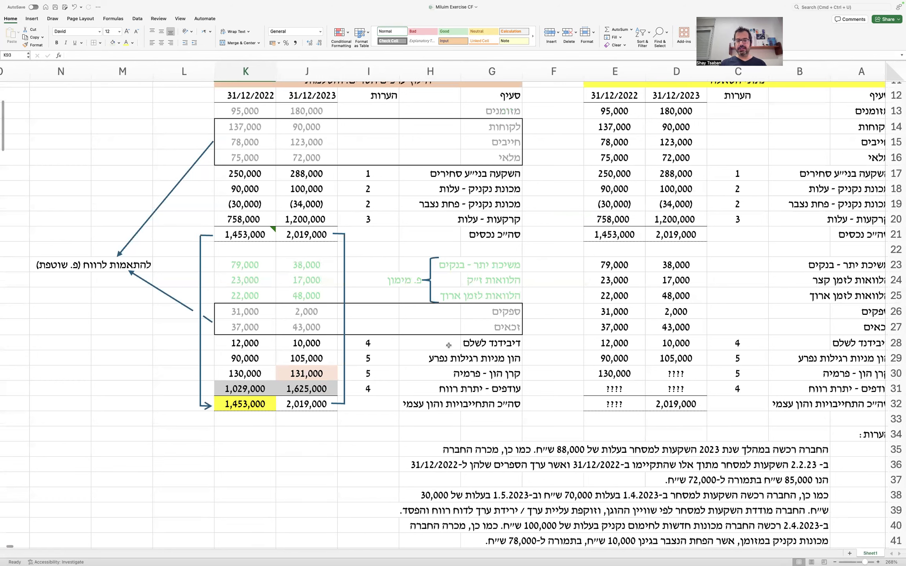
pyautogui.moveTo(496, 342); pyautogui.dragTo(217, 381)
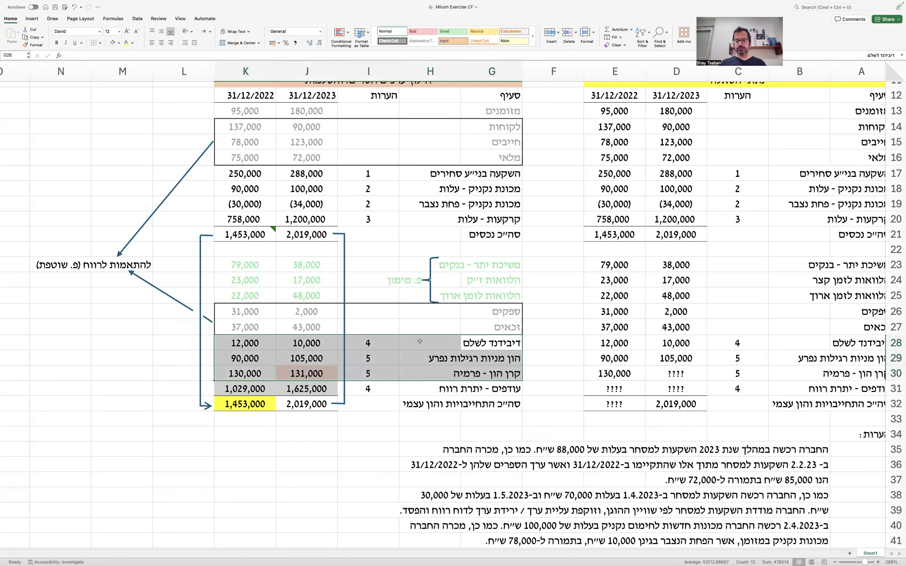
pyautogui.moveTo(482, 343); pyautogui.dragTo(239, 339)
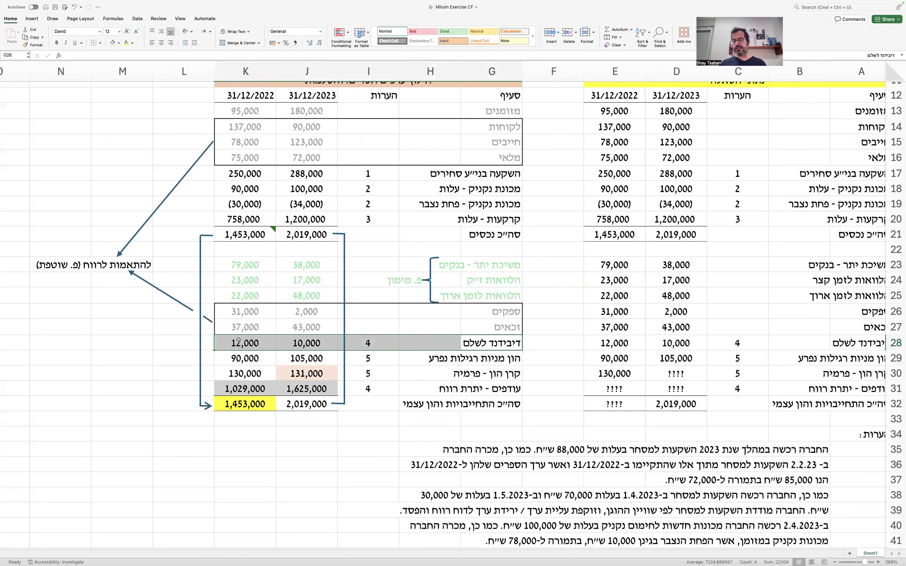
pyautogui.moveTo(477, 341); pyautogui.dragTo(237, 345)
pyautogui.moveTo(500, 393); pyautogui.dragTo(244, 384)
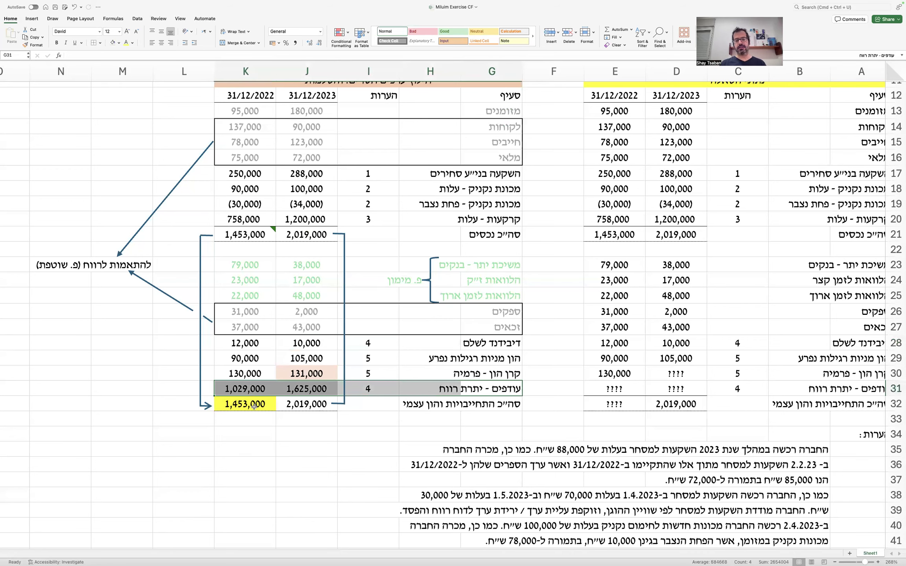
pyautogui.scroll(-10, 263, 405)
pyautogui.scroll(6, 263, 404)
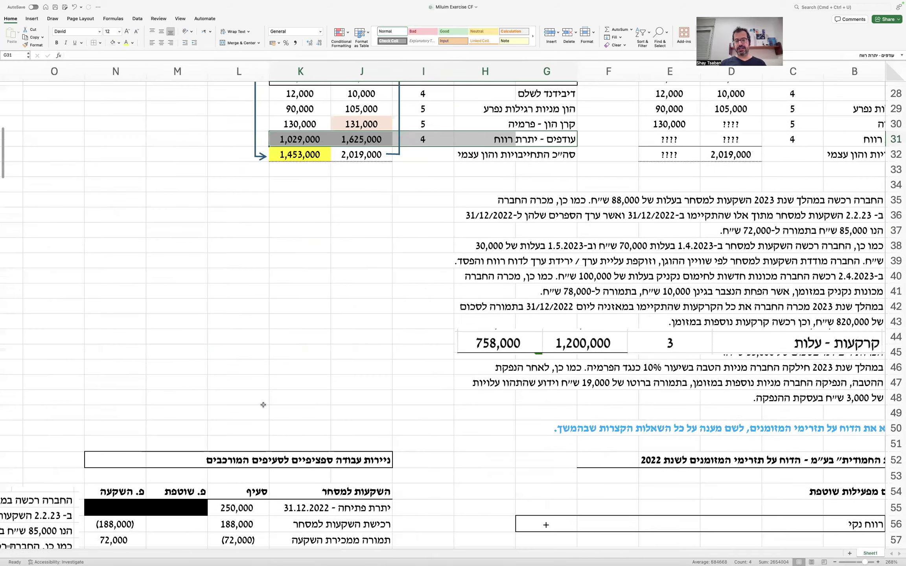
pyautogui.scroll(1, 264, 404)
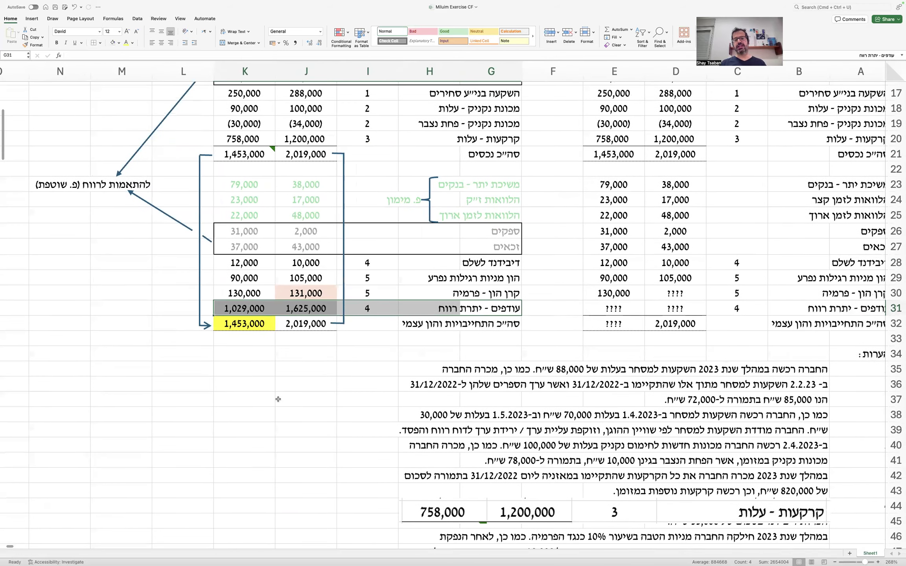
# Step: Capture the dividend payable row (דיבידנד לשלם) of the completed balance sheet as a screenshot and copy it to the clipboard
pyautogui.click(340, 374)
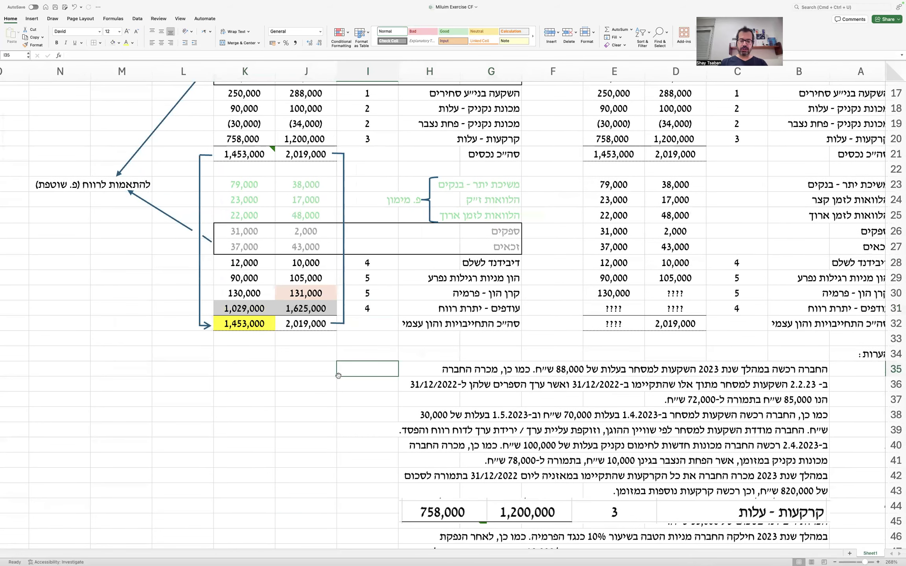
pyautogui.moveTo(213, 255); pyautogui.dragTo(539, 275)
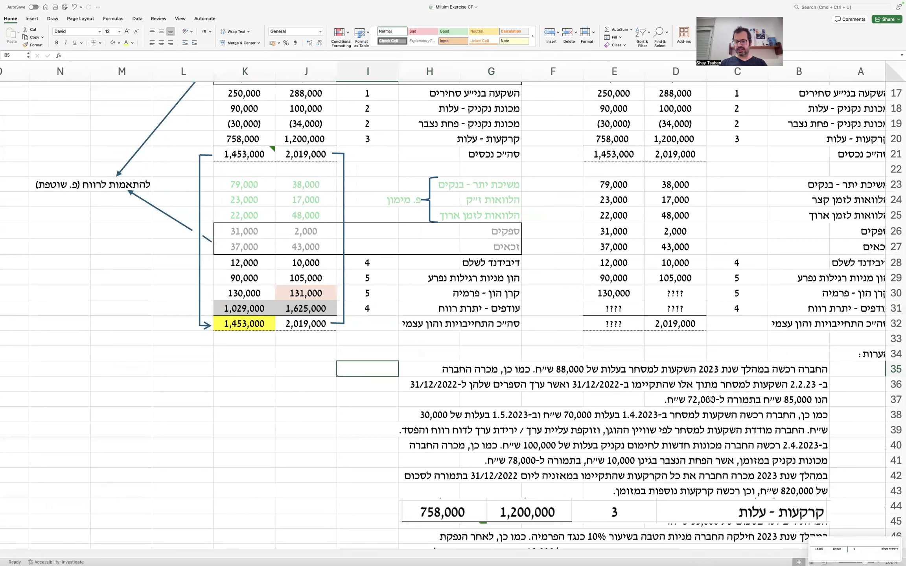
pyautogui.rightClick(837, 548)
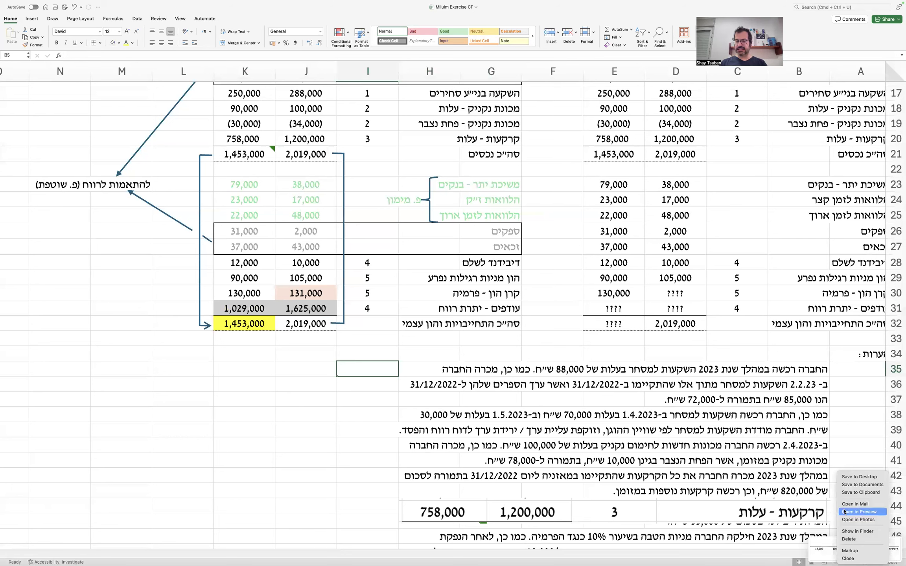
pyautogui.click(848, 493)
# Step: Paste the dividend payable row image and place it below the completed balance sheet, beside the notes heading around row 34
pyautogui.click(300, 353)
pyautogui.press('super+v')
pyautogui.moveTo(300, 354); pyautogui.dragTo(590, 351)
pyautogui.moveTo(624, 379); pyautogui.dragTo(362, 363)
pyautogui.click(343, 410)
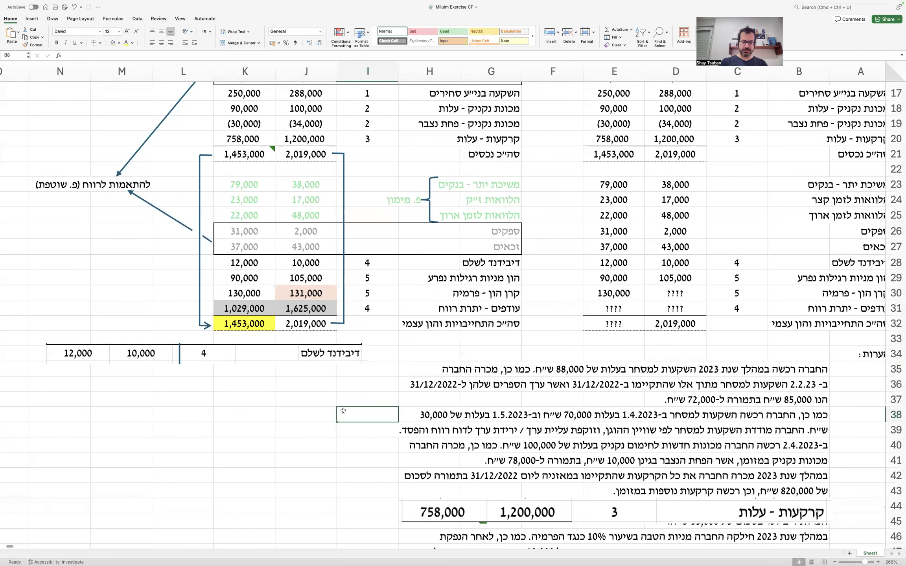
# Step: Capture the retained earnings row (עודפים - יתרת רווח) of the completed balance sheet as a screenshot and copy it to the clipboard
pyautogui.moveTo(214, 299); pyautogui.dragTo(534, 327)
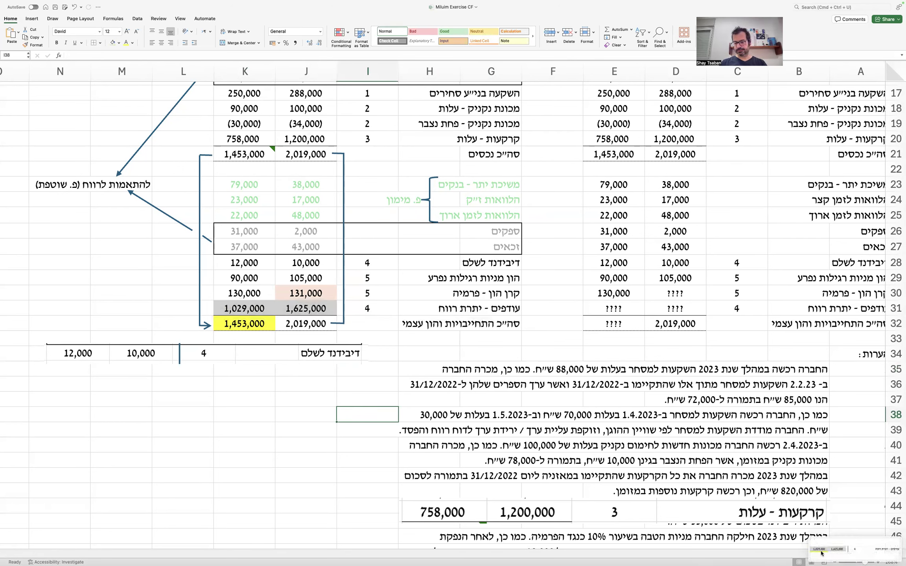
pyautogui.rightClick(822, 553)
pyautogui.click(846, 492)
# Step: Paste the retained earnings row image, place it directly under the dividend payable row image and shrink it to match that image's width
pyautogui.click(302, 385)
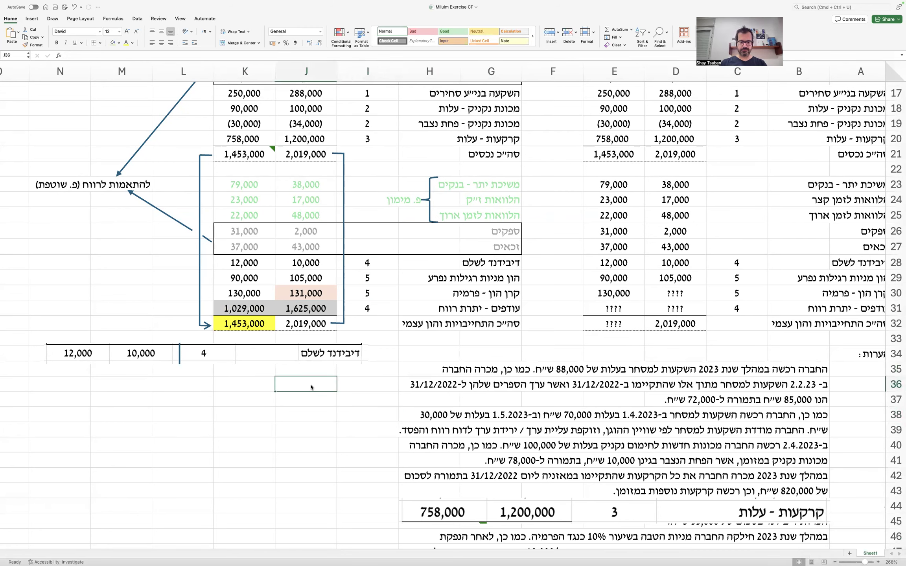
pyautogui.press('super+v')
pyautogui.moveTo(302, 385); pyautogui.dragTo(584, 374)
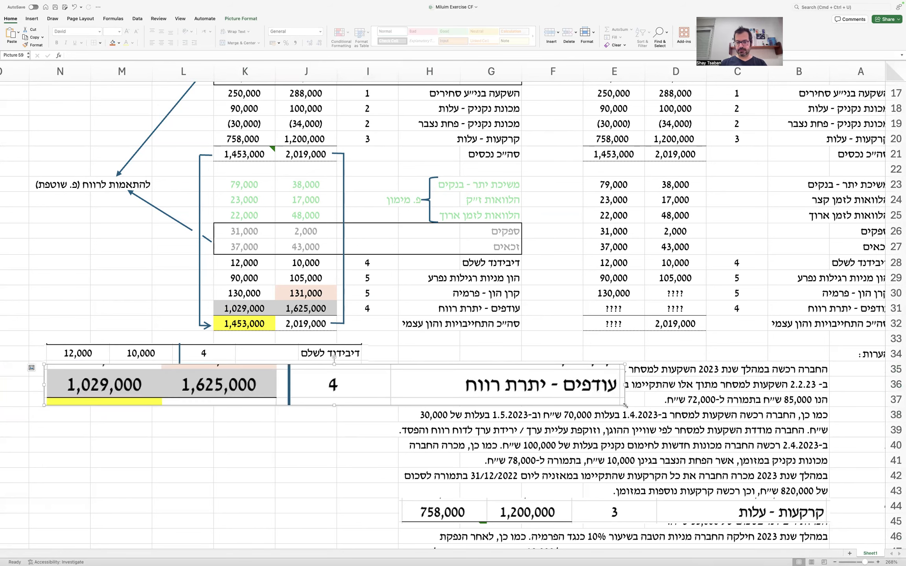
pyautogui.moveTo(626, 405); pyautogui.dragTo(365, 382)
pyautogui.click(216, 454)
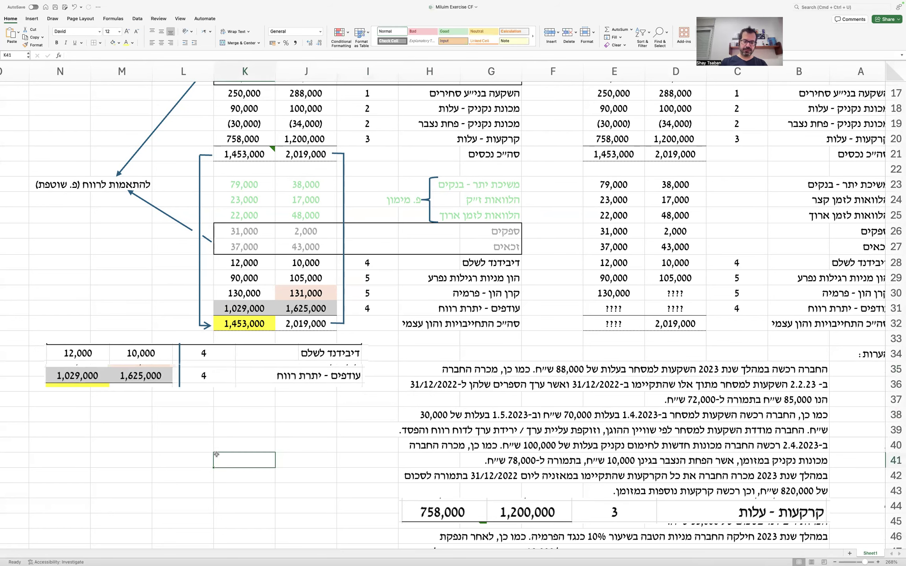
# Step: Group the dividend payable and retained earnings row images into one object
pyautogui.click(244, 332)
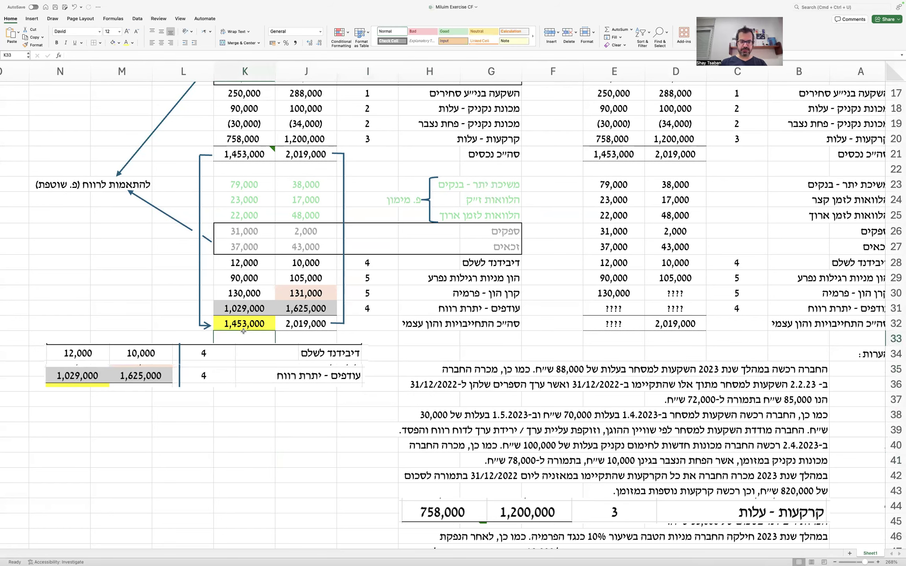
pyautogui.click(233, 363)
pyautogui.rightClick(233, 374)
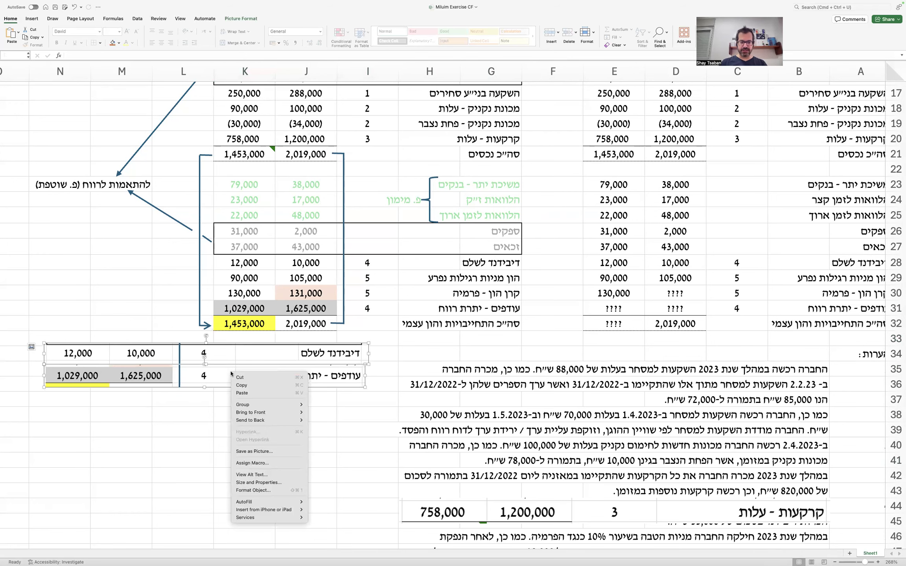
pyautogui.moveTo(272, 404)
pyautogui.click(320, 405)
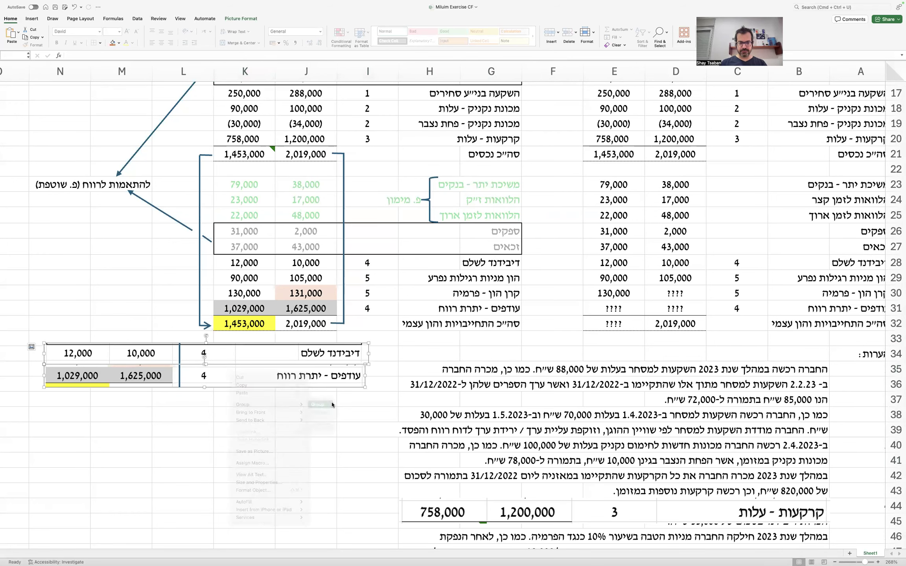
pyautogui.click(341, 424)
# Step: Delete the land cost (קרקעות - עלות) picture covering note 4 around rows 44–45
pyautogui.scroll(-7, 354, 413)
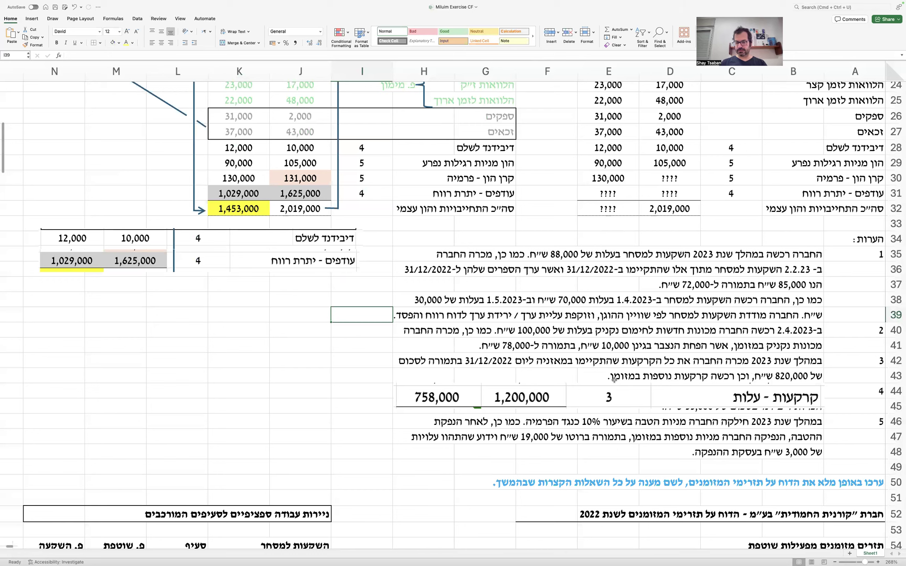
pyautogui.click(599, 397)
pyautogui.press('Delete')
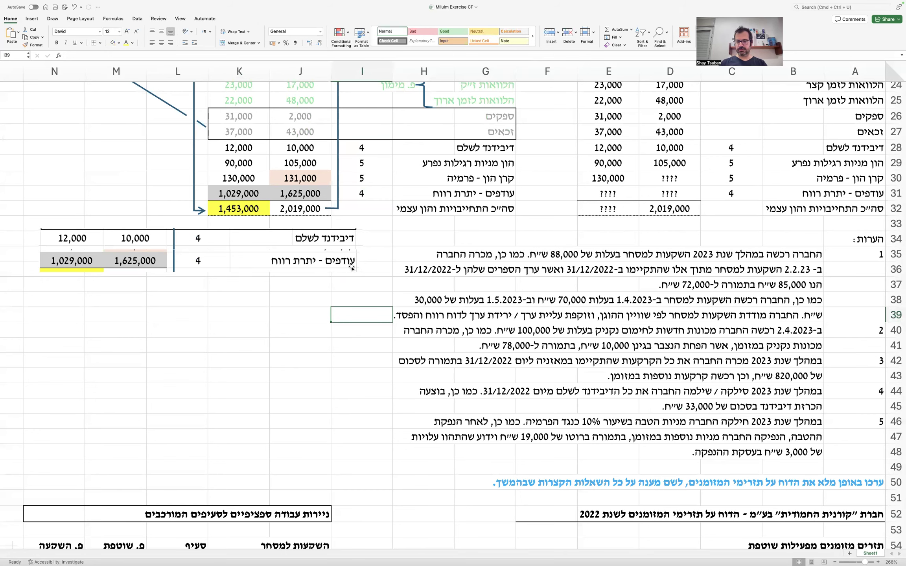
# Step: Move the grouped row images directly below the text of note 4, around rows 46–48, and enlarge them to the notes' width
pyautogui.moveTo(315, 248); pyautogui.dragTo(654, 435)
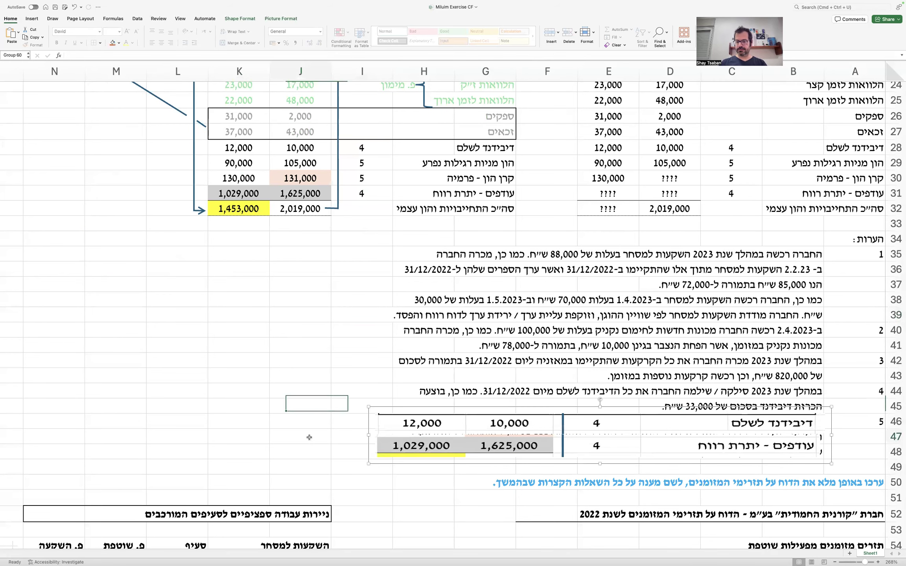
pyautogui.click(310, 436)
pyautogui.scroll(-1, 310, 437)
pyautogui.scroll(-4, 309, 438)
pyautogui.moveTo(752, 320); pyautogui.dragTo(761, 321)
pyautogui.click(357, 343)
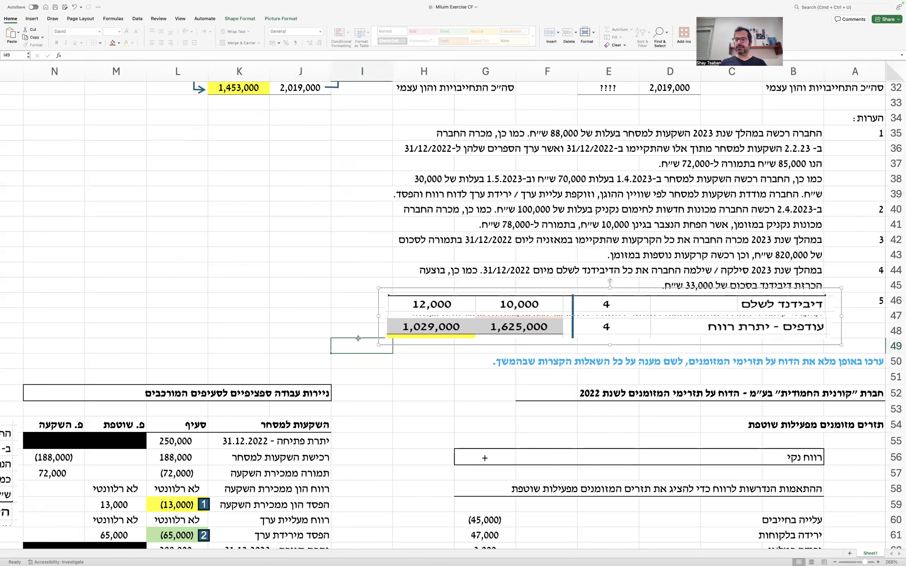
# Step: Capture note 4 together with the dividend payable and retained earnings images as one screenshot and copy it to the clipboard
pyautogui.press('super+shift+4')
pyautogui.moveTo(376, 260); pyautogui.dragTo(839, 351)
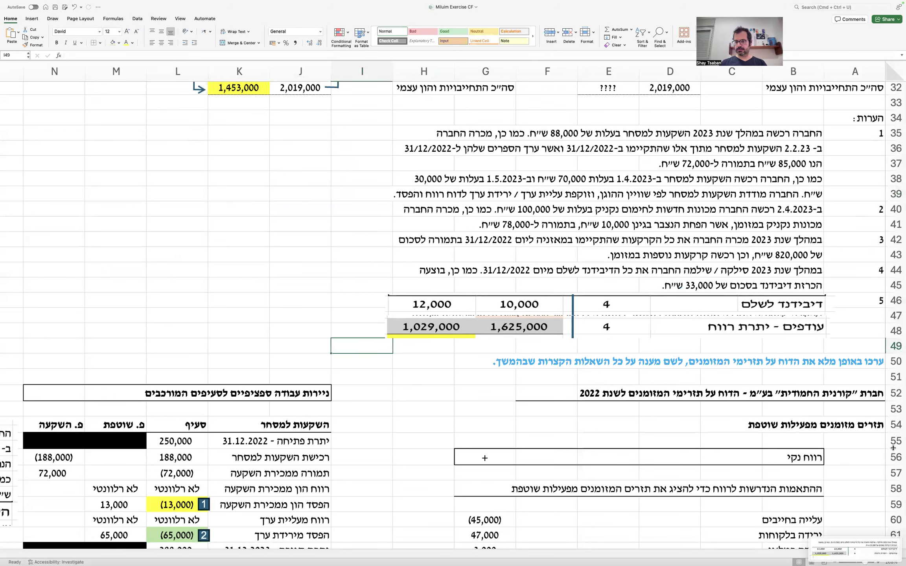
pyautogui.rightClick(852, 561)
pyautogui.click(826, 494)
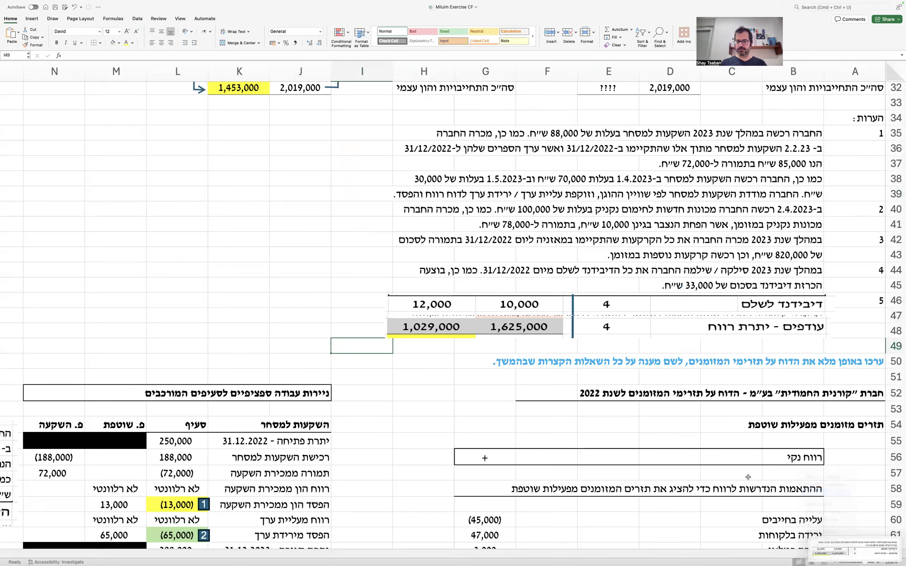
# Step: Paste the combined note 4 image above the surplus (עודפים) working paper, over rows 106–113, aligned with its tables
pyautogui.click(629, 436)
pyautogui.scroll(-15, 629, 436)
pyautogui.hscroll(-5, 630, 437)
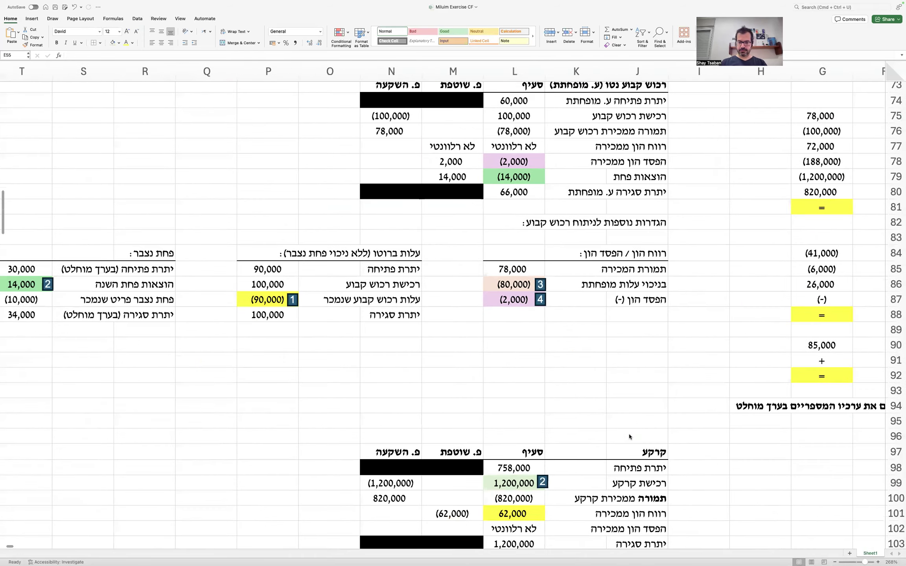
pyautogui.scroll(-10, 629, 437)
pyautogui.hscroll(-2, 629, 436)
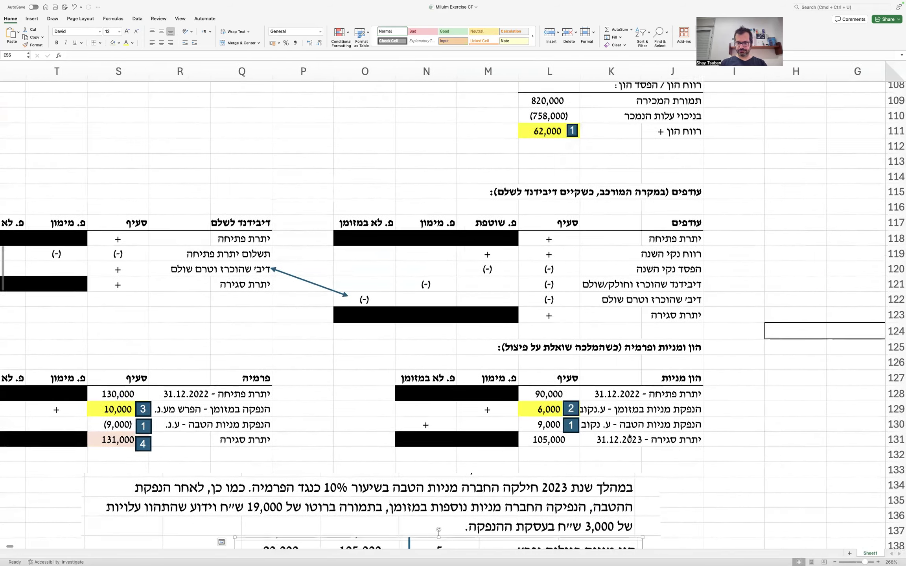
pyautogui.scroll(4, 630, 437)
pyautogui.hscroll(-2, 629, 438)
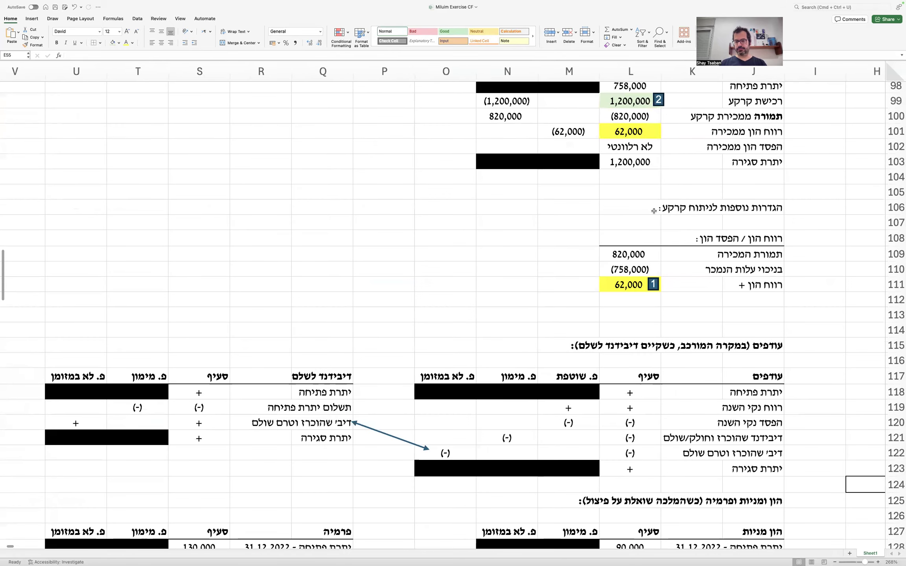
pyautogui.click(667, 204)
pyautogui.press('super+v')
pyautogui.moveTo(642, 254); pyautogui.dragTo(705, 255)
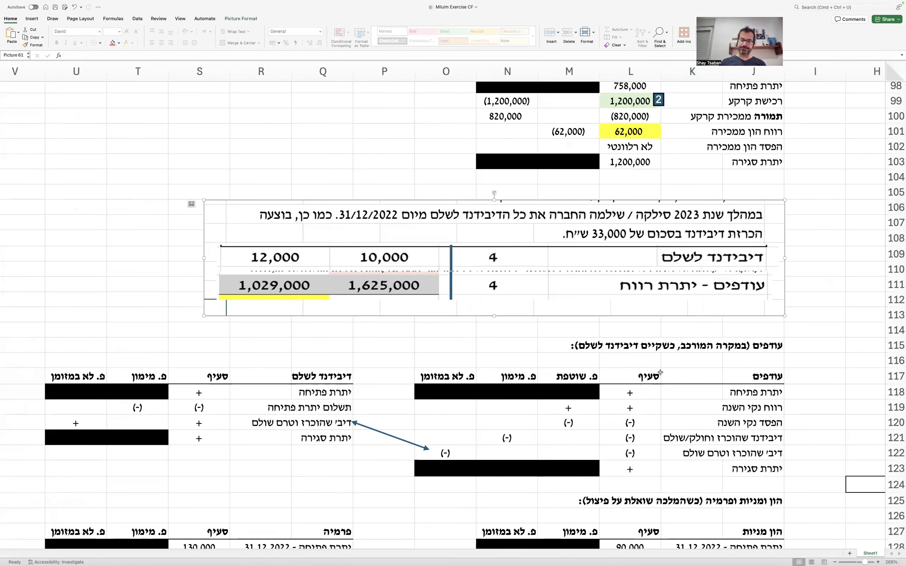
# Step: Enter the surplus table's opening balance of 1,029,000 in L118 and closing balance of 1,625,000 in L123
pyautogui.click(640, 389)
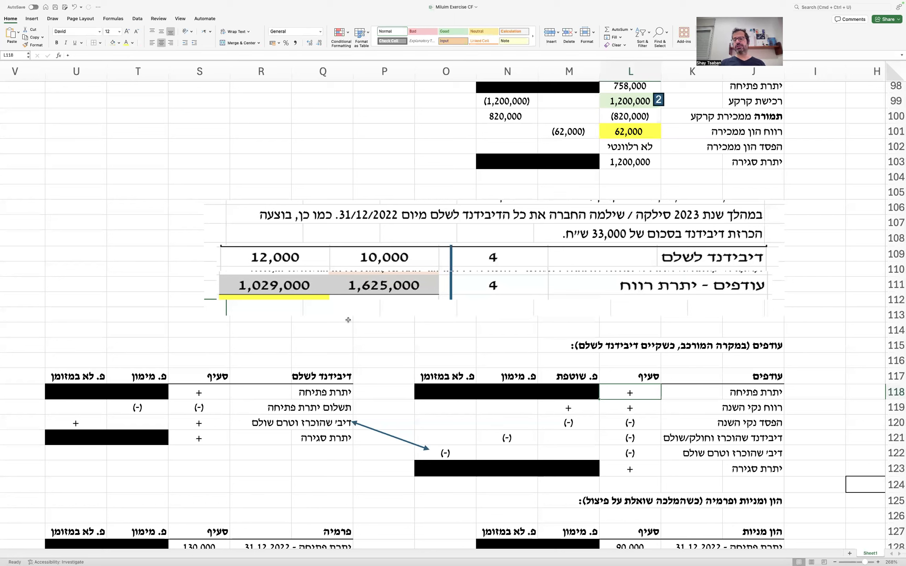
pyautogui.write('1,029,000')
pyautogui.press('Return')
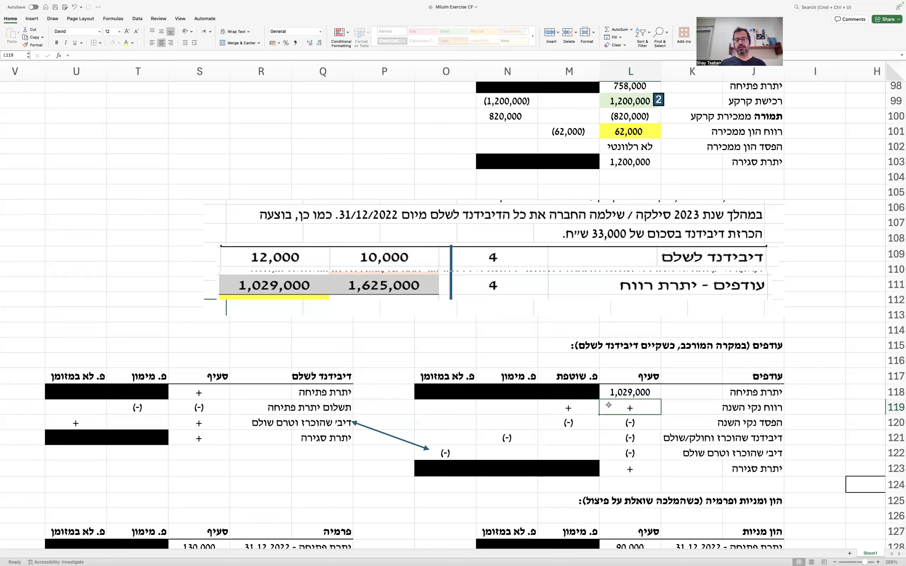
pyautogui.click(623, 466)
pyautogui.write('1,625,000')
pyautogui.press('Return')
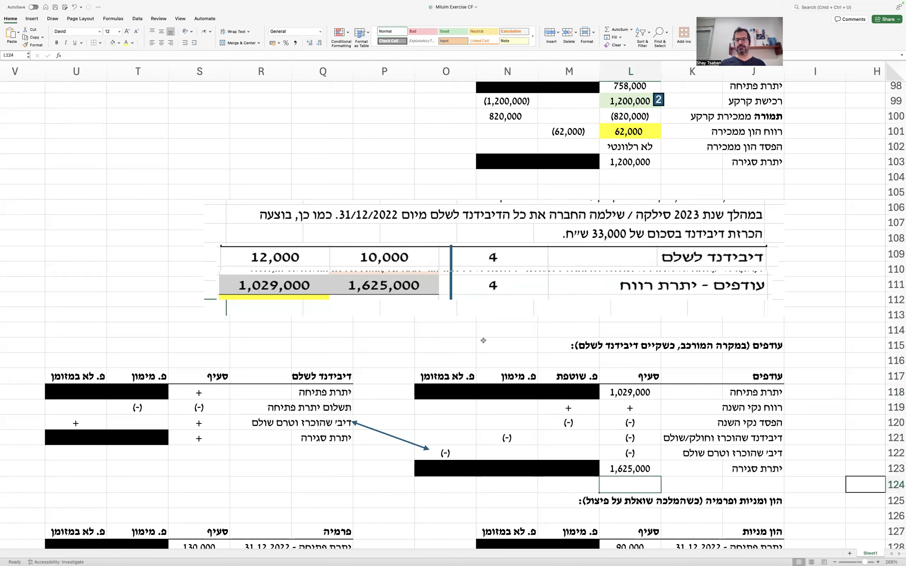
# Step: Enter the dividend payable table's opening balance of 12,000 in S118 and closing balance of 10,000 in S121
pyautogui.click(206, 392)
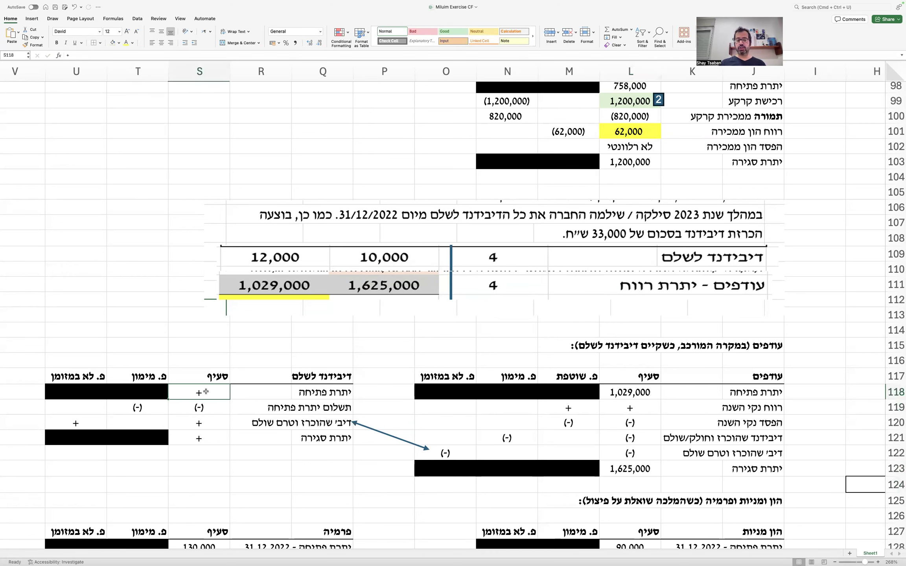
pyautogui.write('12,000')
pyautogui.press('Return')
pyautogui.press('Delete')
pyautogui.click(200, 437)
pyautogui.click(210, 408)
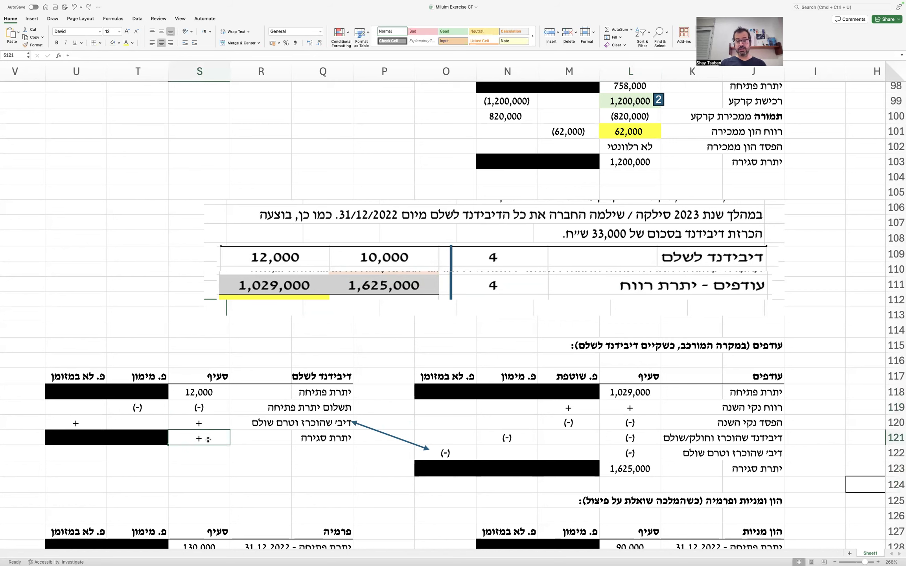
pyautogui.write('10,000')
pyautogui.press('Return')
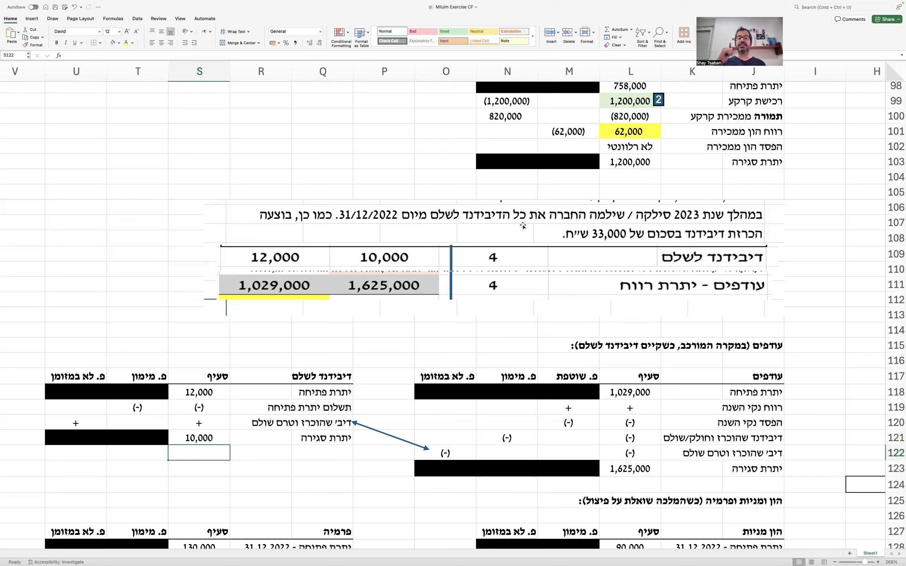
# Step: Set the opening balance payment in S119 to =-S118 and format its negative number in black parentheses
pyautogui.click(209, 405)
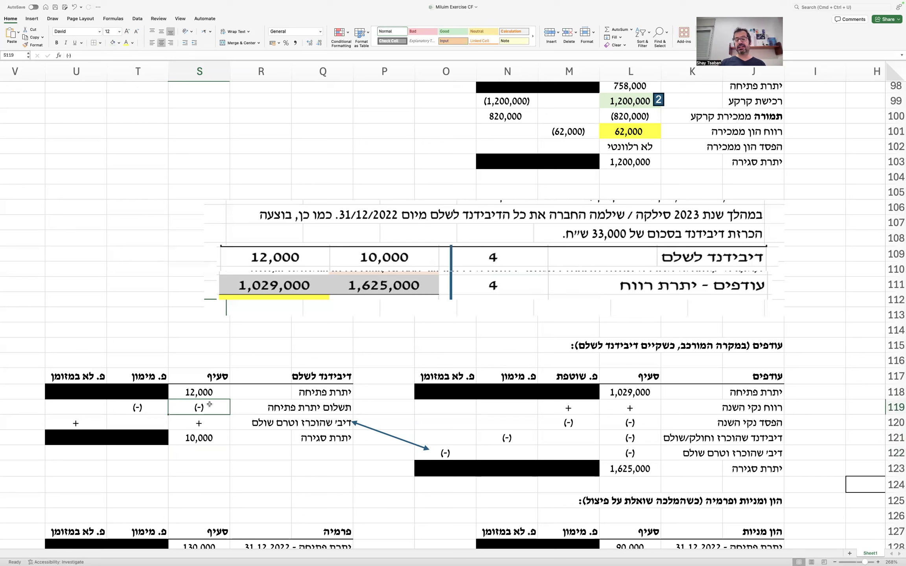
pyautogui.write('=-')
pyautogui.click(199, 393)
pyautogui.press('Return')
pyautogui.click(210, 406)
pyautogui.rightClick(209, 405)
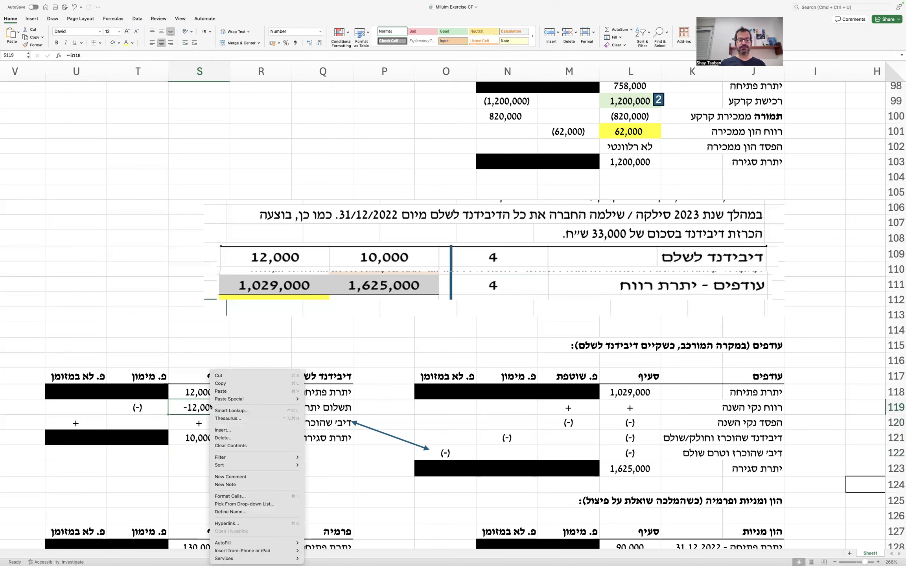
pyautogui.click(248, 496)
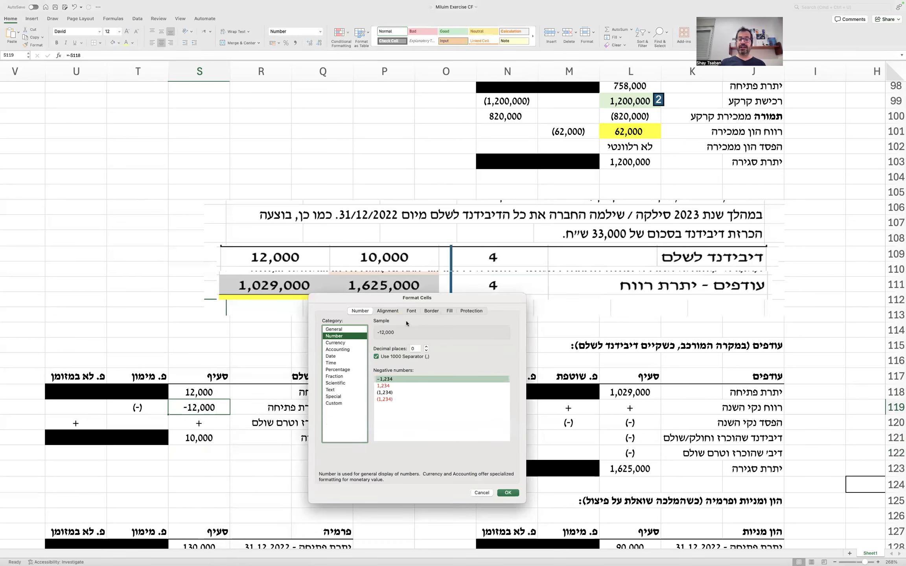
pyautogui.click(385, 393)
pyautogui.press('Return')
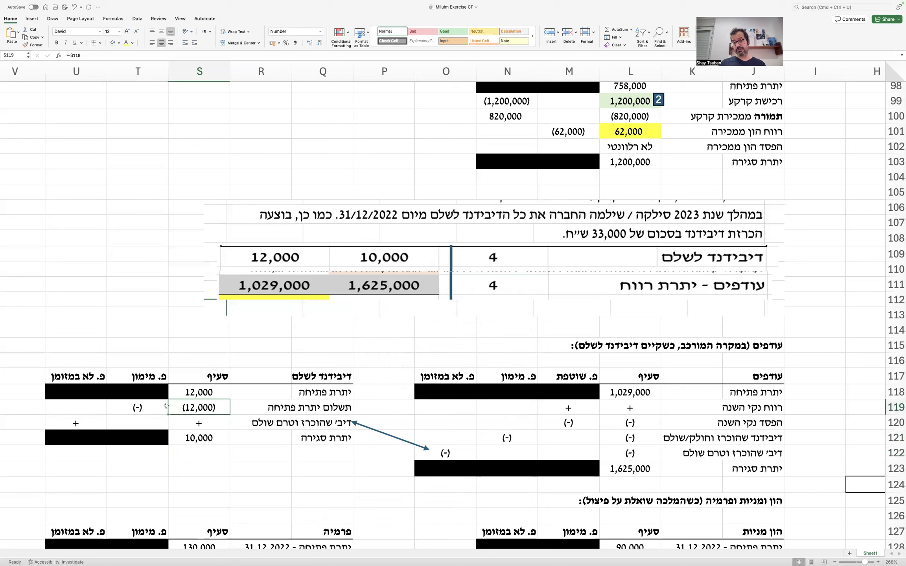
# Step: Link the financing (פ. מימון) cell T119 of the opening balance payment row to the amount in S119
pyautogui.click(147, 409)
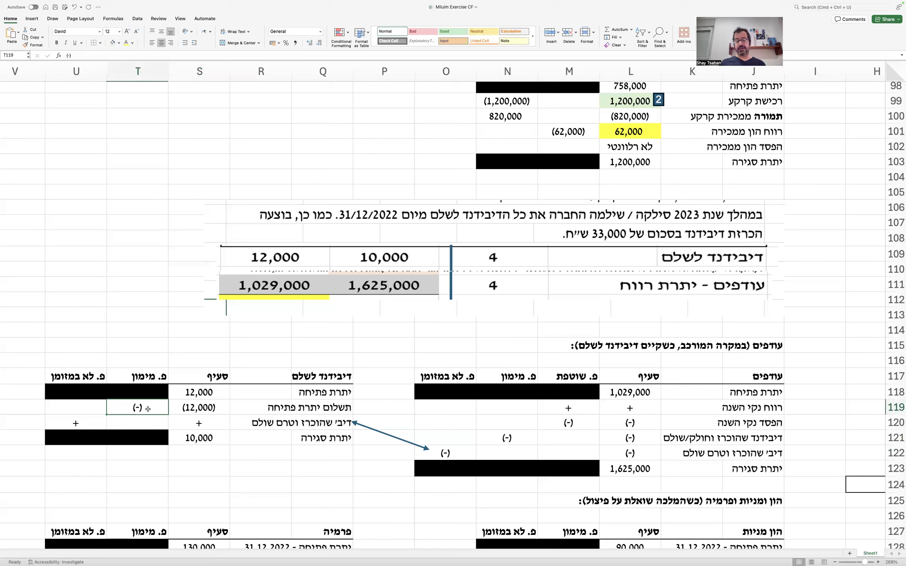
pyautogui.write('=')
pyautogui.click(170, 410)
pyautogui.press('Return')
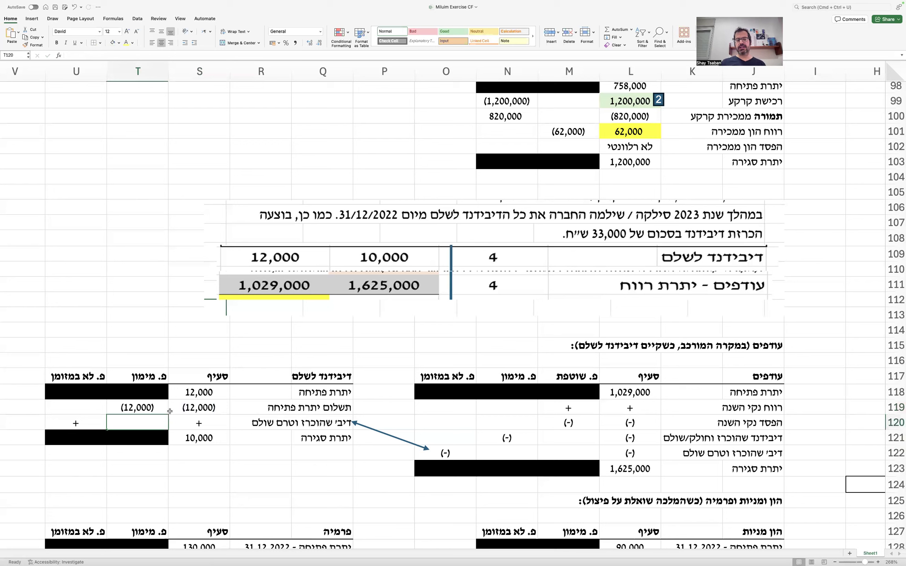
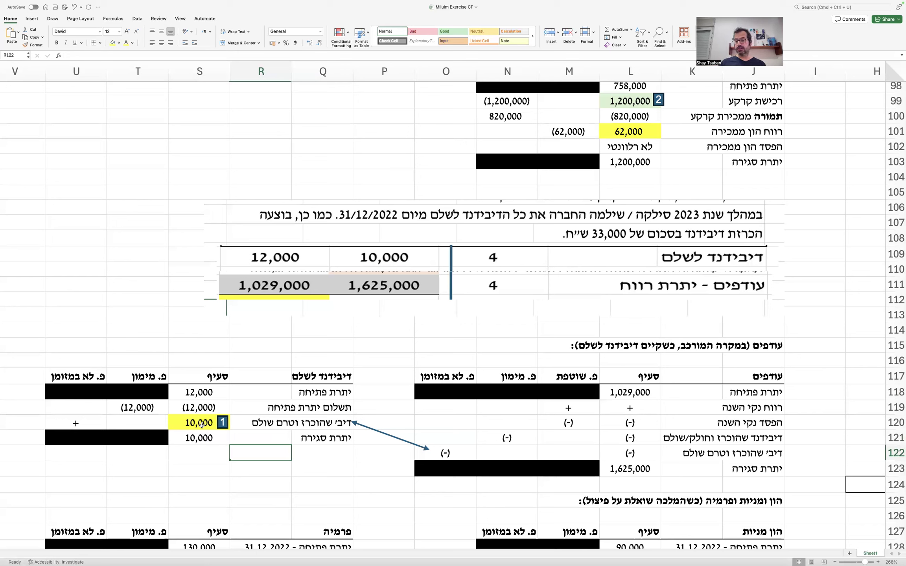
# Step: Link the non-cash (פ. לא במזומן) cell U120 of the declared but unpaid dividend row to =S120
pyautogui.click(59, 425)
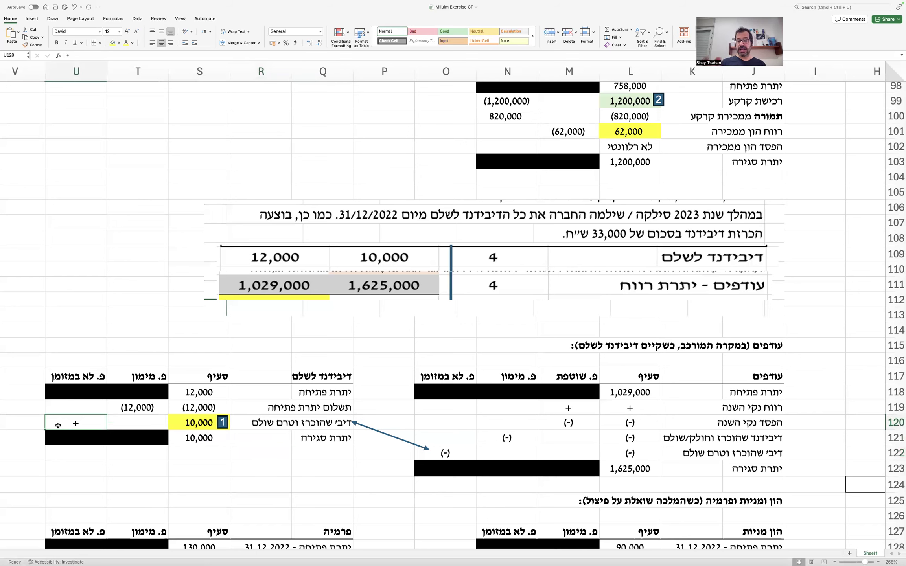
pyautogui.write('=')
pyautogui.press('Left')
pyautogui.press('Left')
pyautogui.press('Return')
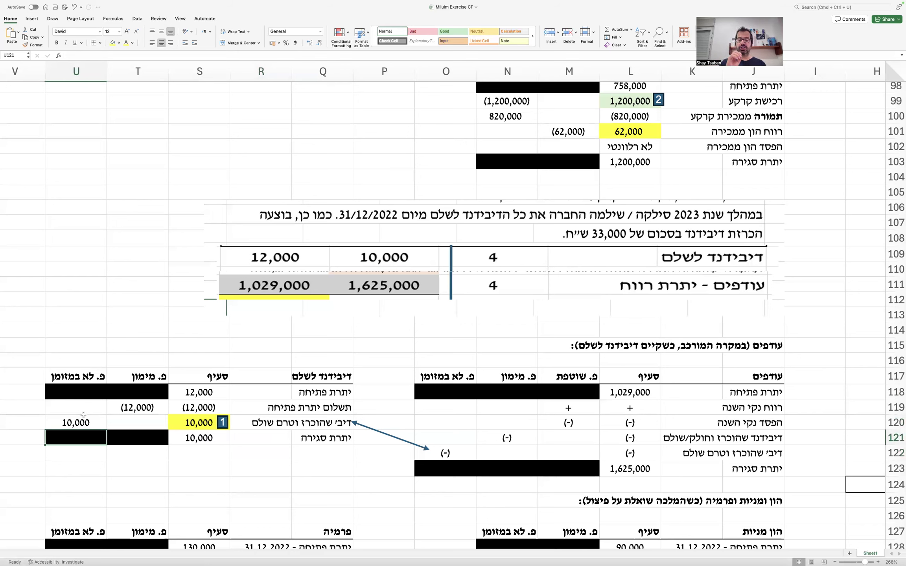
# Step: Examine the declared but unpaid dividend row of the dividend payable table alongside its counterpart in row 122 of the surplus table
pyautogui.click(181, 418)
pyautogui.click(73, 425)
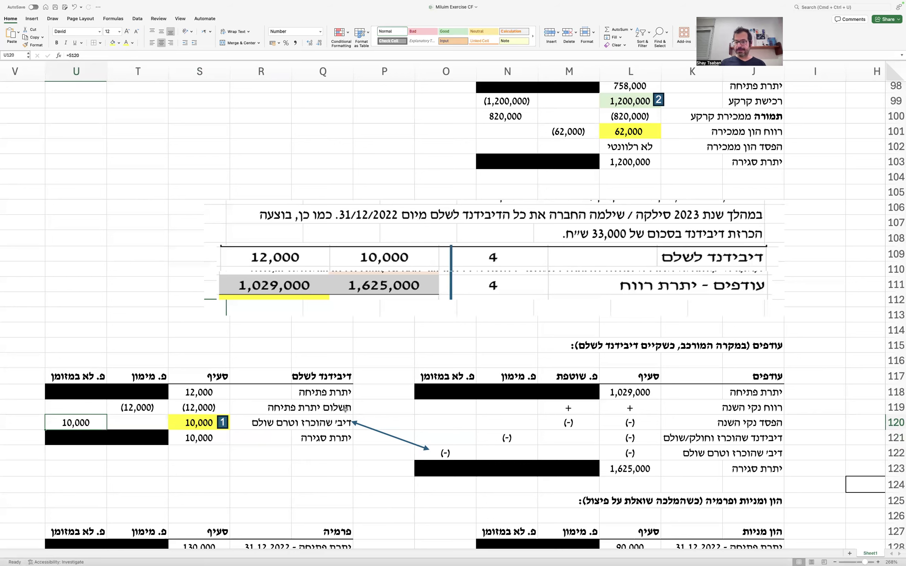
pyautogui.click(636, 457)
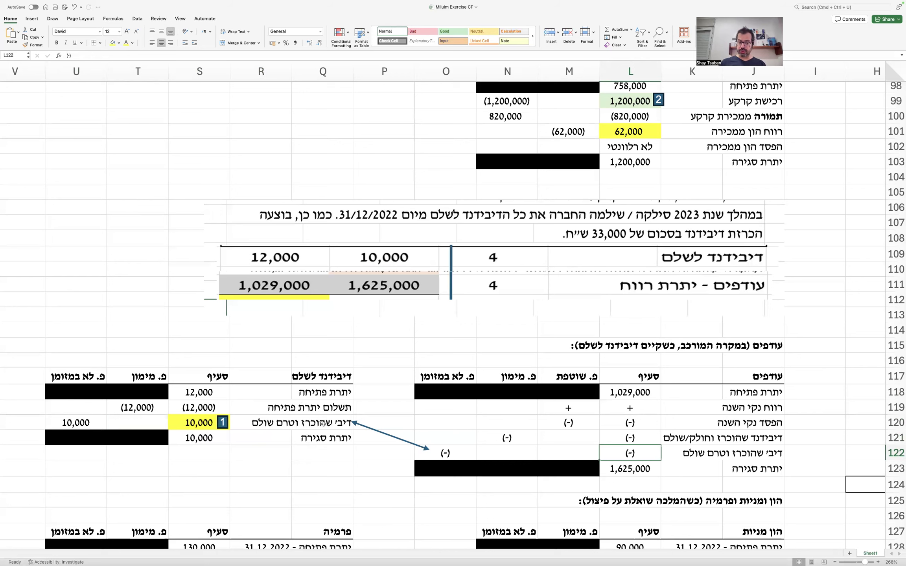
pyautogui.moveTo(326, 423); pyautogui.dragTo(90, 421)
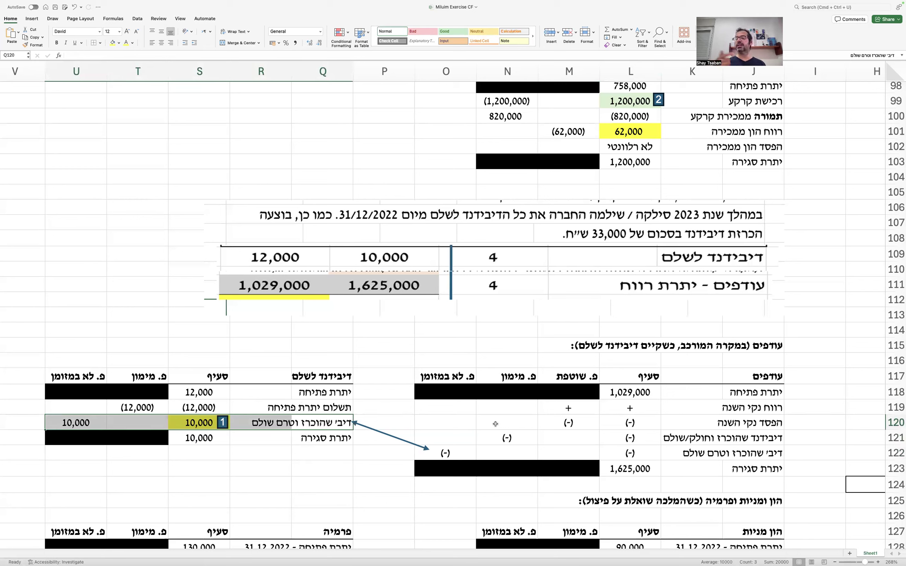
# Step: Set the declared but unpaid dividend amount in L122 to =-S120 and format its negative number in black parentheses
pyautogui.click(640, 447)
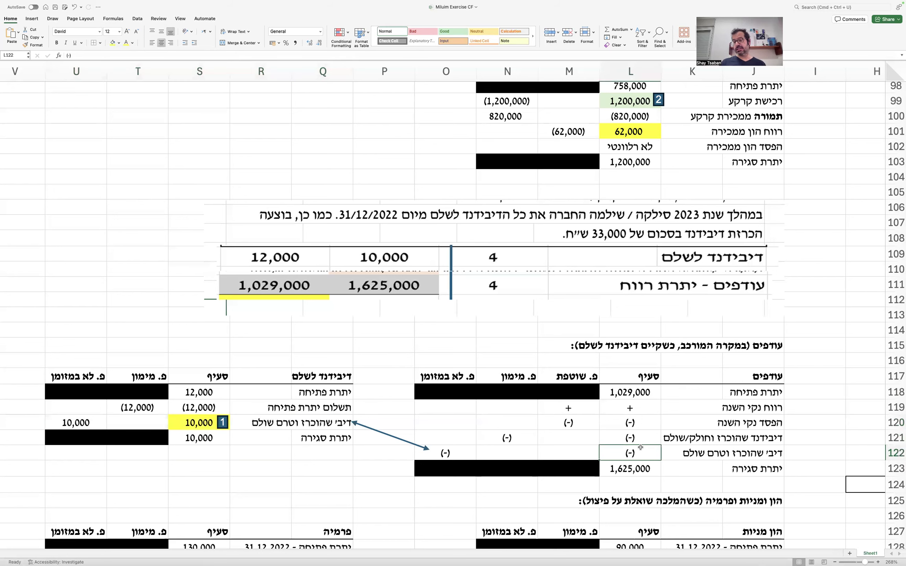
pyautogui.write('=-')
pyautogui.click(200, 423)
pyautogui.press('Return')
pyautogui.click(642, 452)
pyautogui.rightClick(642, 452)
pyautogui.click(668, 495)
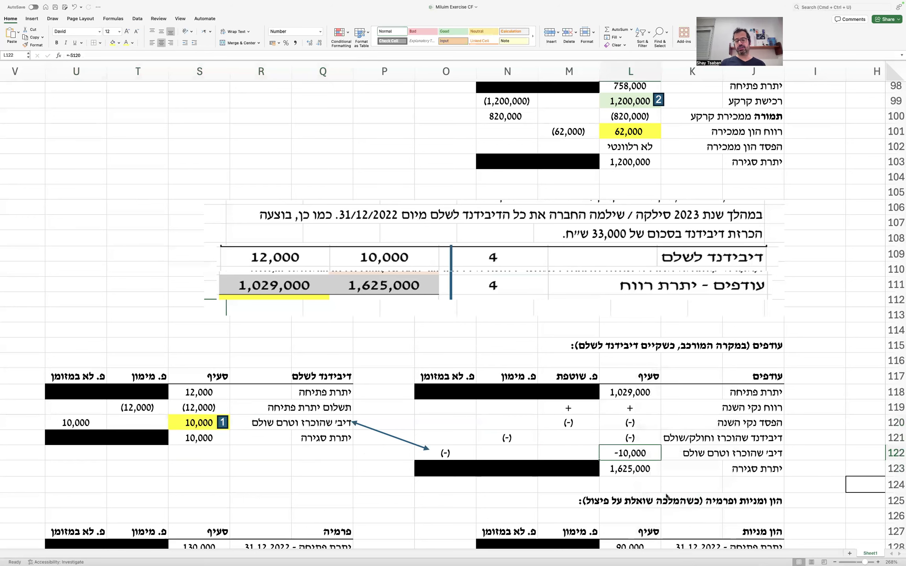
pyautogui.moveTo(694, 357); pyautogui.dragTo(565, 125)
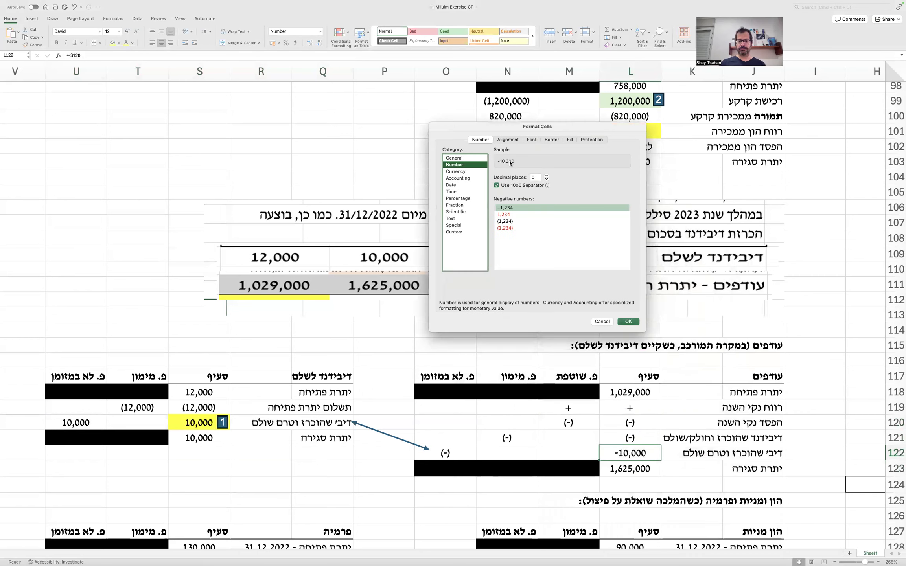
pyautogui.click(507, 221)
pyautogui.press('Return')
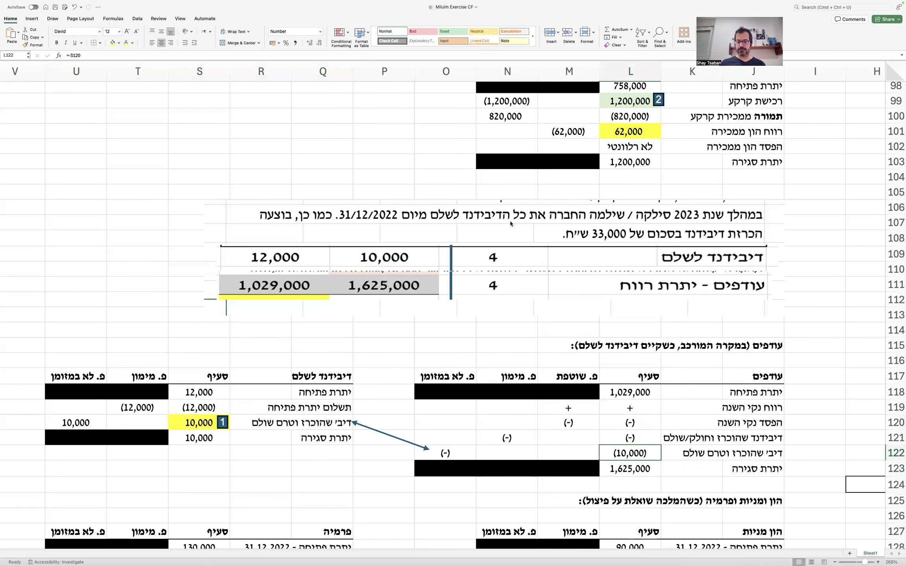
# Step: Link the non-cash (פ. לא במזומן) cell O122 of the surplus table's declared but unpaid dividend row to L122
pyautogui.click(456, 456)
pyautogui.write('=')
pyautogui.press('Right')
pyautogui.press('Right')
pyautogui.press('Right')
pyautogui.press('Return')
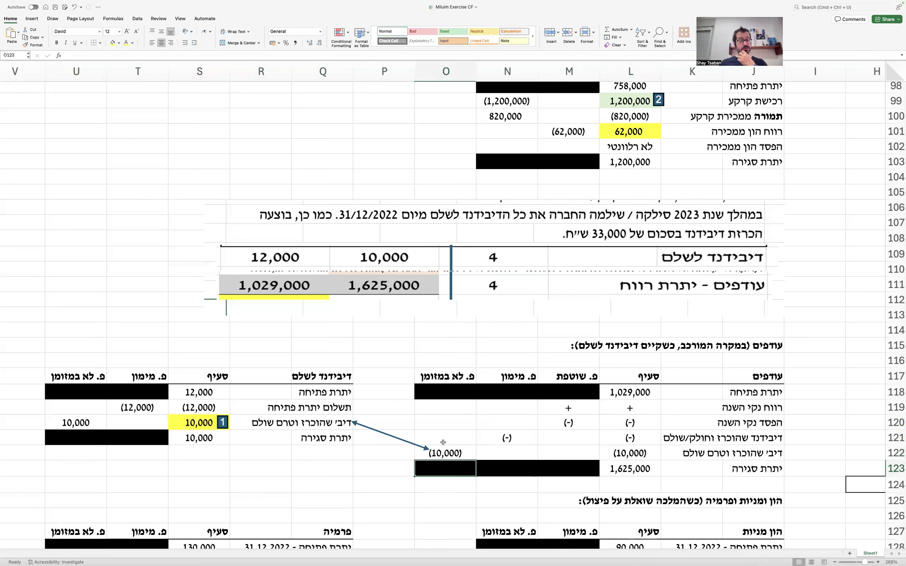
pyautogui.moveTo(448, 376); pyautogui.dragTo(449, 446)
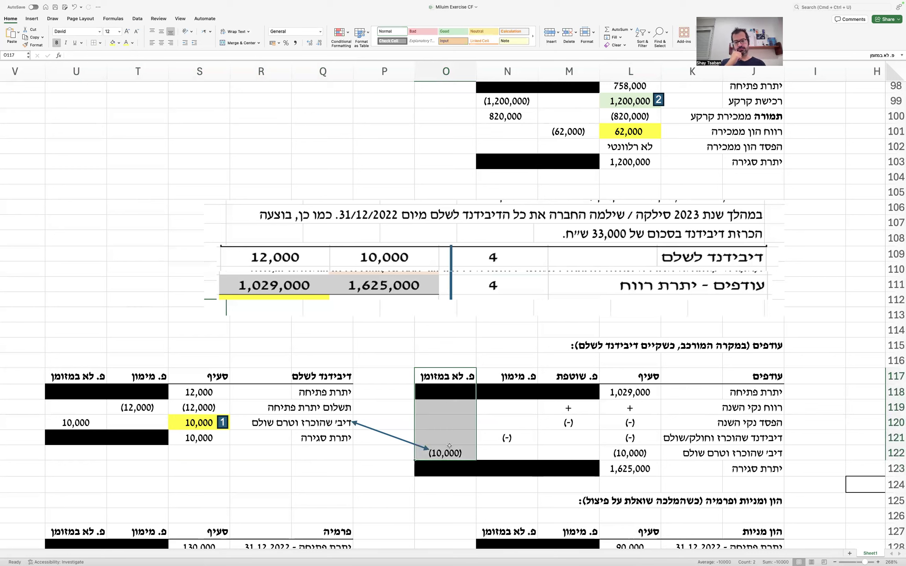
pyautogui.click(517, 423)
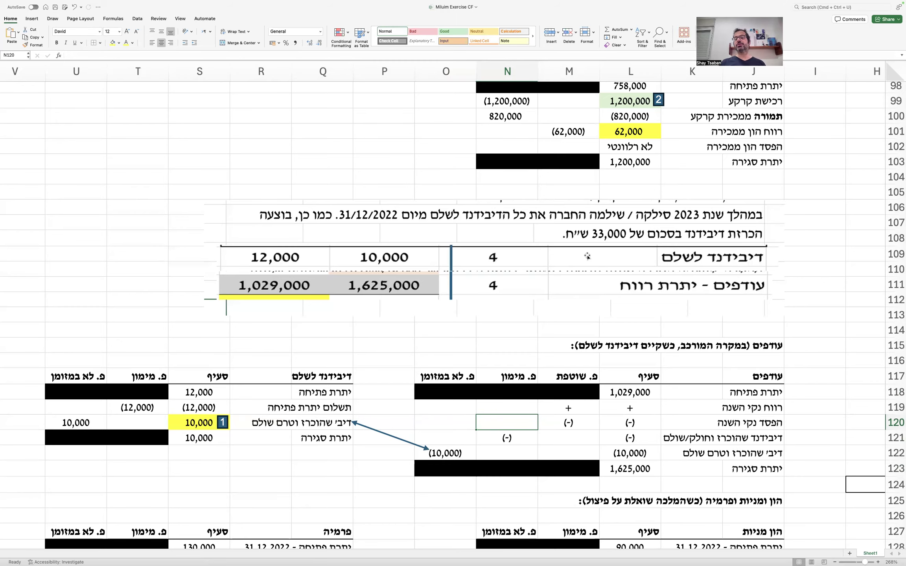
# Step: Move the share capital and premium (הון ומניות ופרמיה) block down four rows so it starts at J129
pyautogui.scroll(-4, 572, 320)
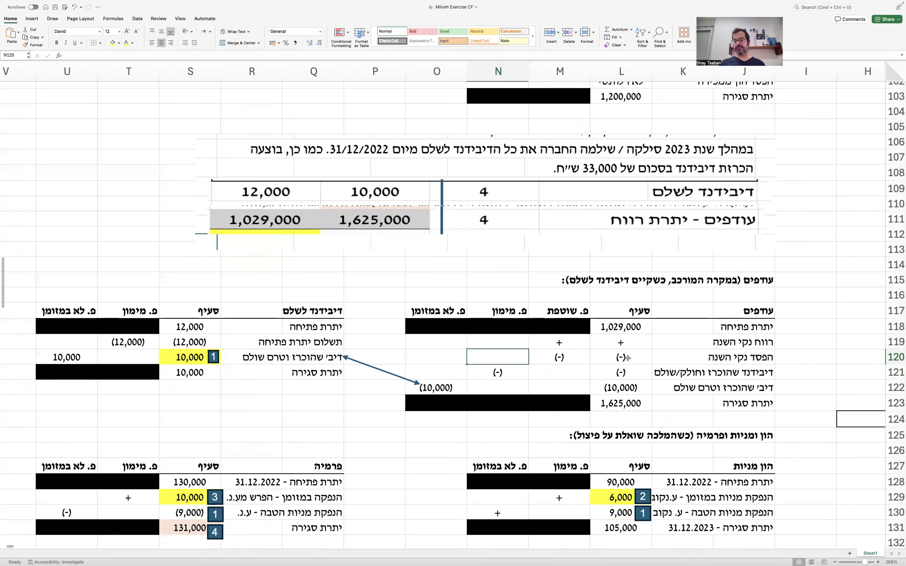
pyautogui.scroll(1, 618, 348)
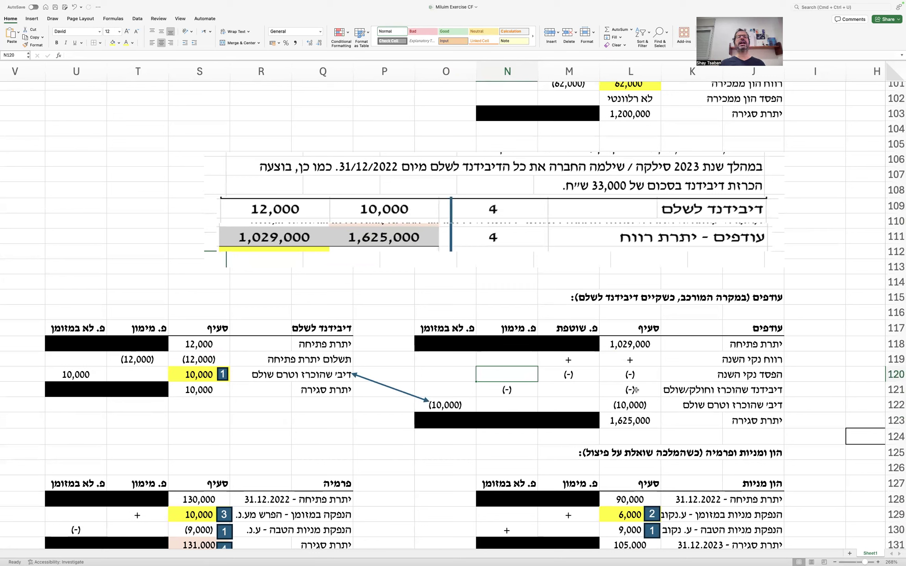
pyautogui.scroll(-10, 636, 390)
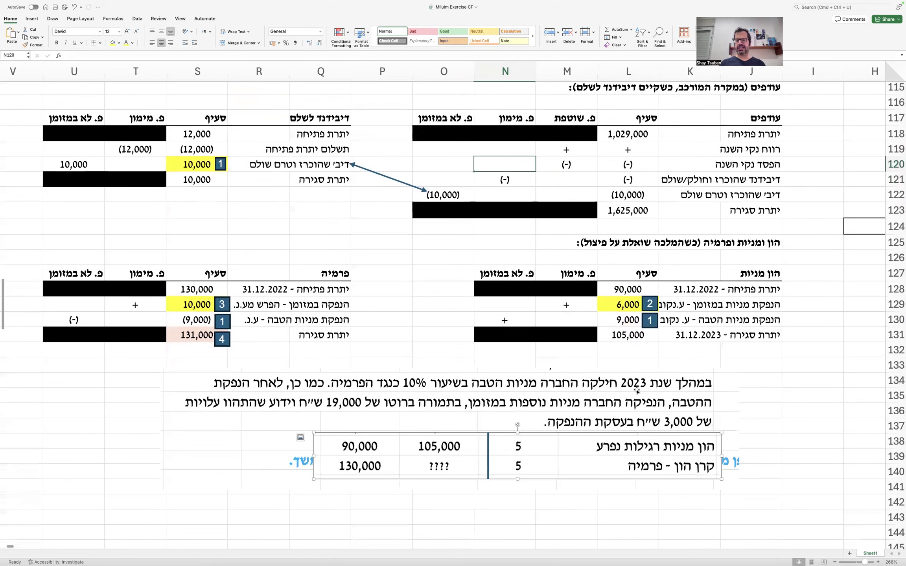
pyautogui.click(762, 247)
pyautogui.press('super+a')
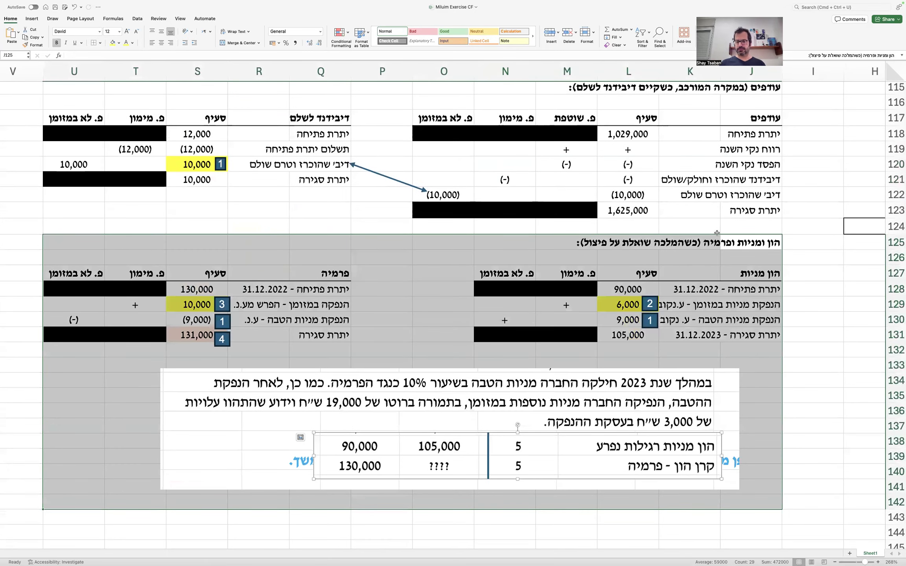
pyautogui.moveTo(716, 233); pyautogui.dragTo(724, 295)
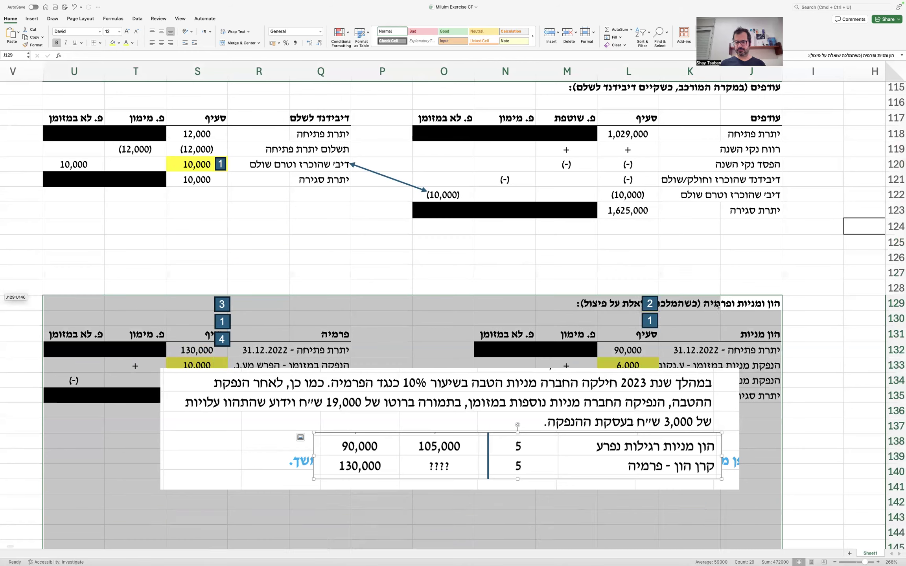
# Step: Enter the heading "פיצול דיב׳ שהוכרז / דיב׳ שהוכרז וחולק / דיב׳ שהוכרז וטרם שולם :" in J125
pyautogui.click(741, 244)
pyautogui.scroll(3, 740, 244)
pyautogui.write('פי')
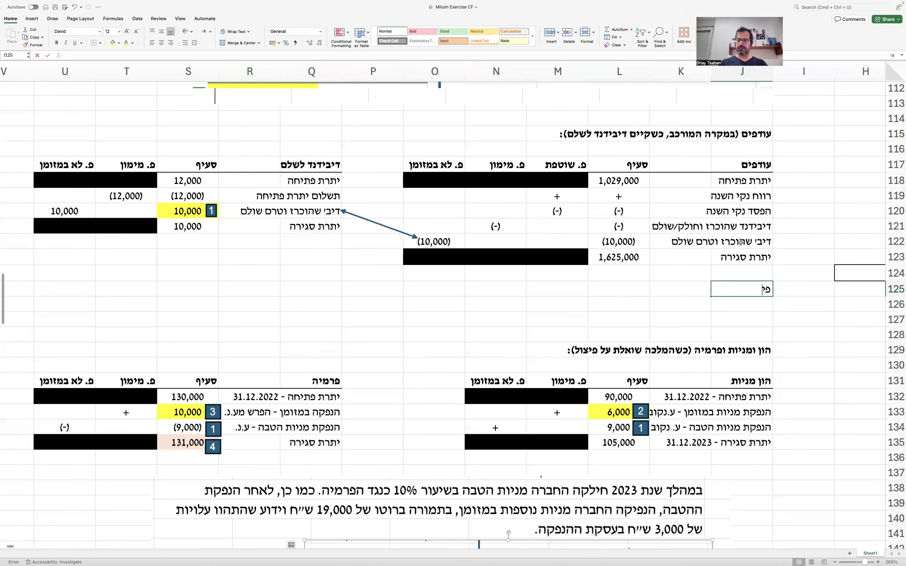
pyautogui.write('צול דיב׳ שהו')
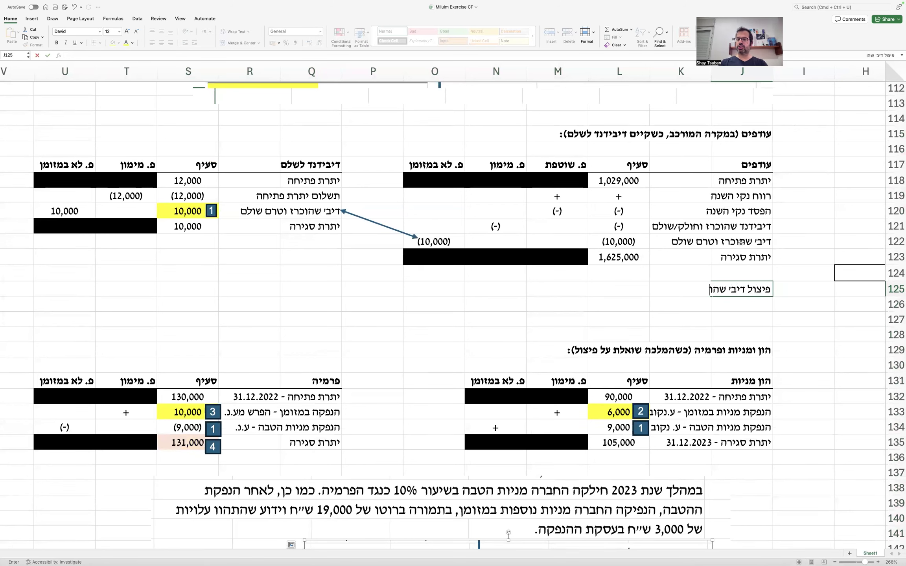
pyautogui.write('כרז / דיב׳ שהוכרז ו')
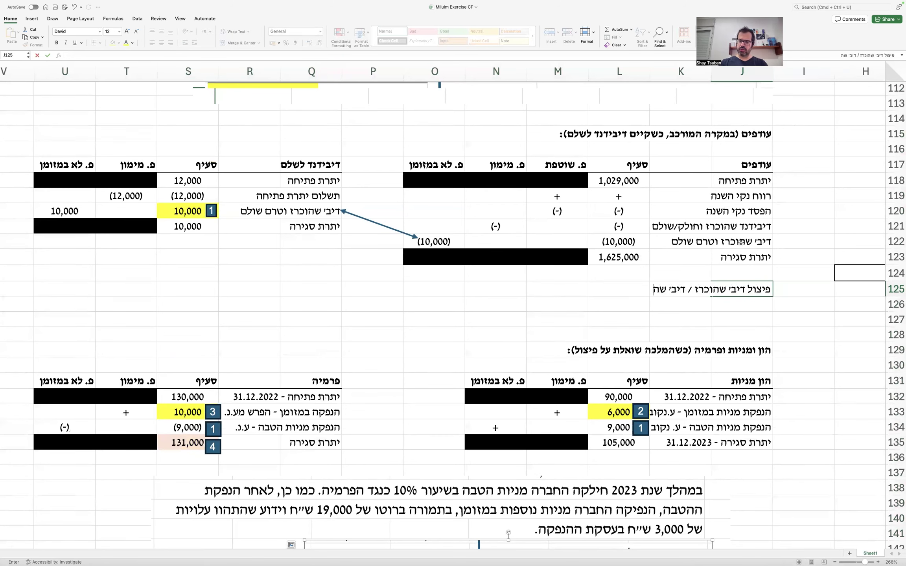
pyautogui.write('חולק /')
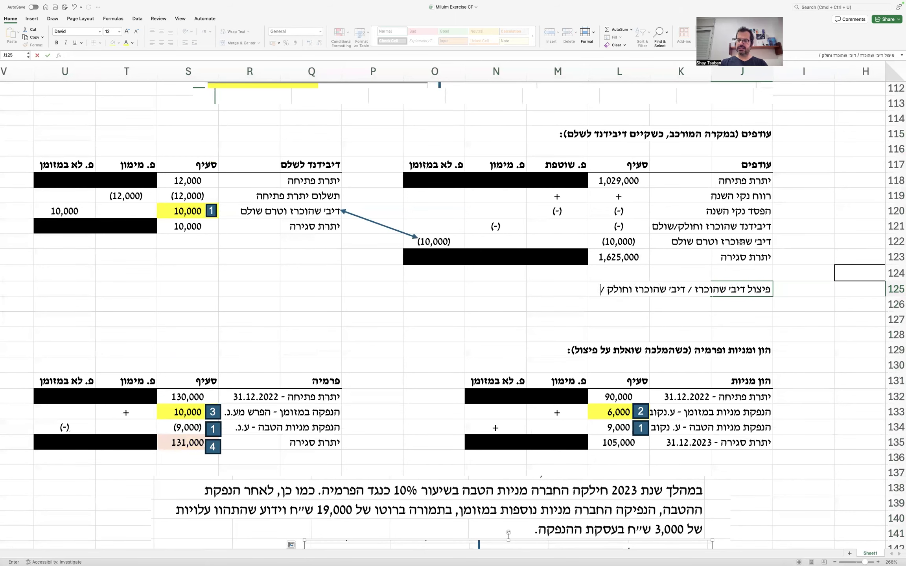
pyautogui.write(' דיב׳ שהוכרז וטרם שולם :')
pyautogui.press('Return')
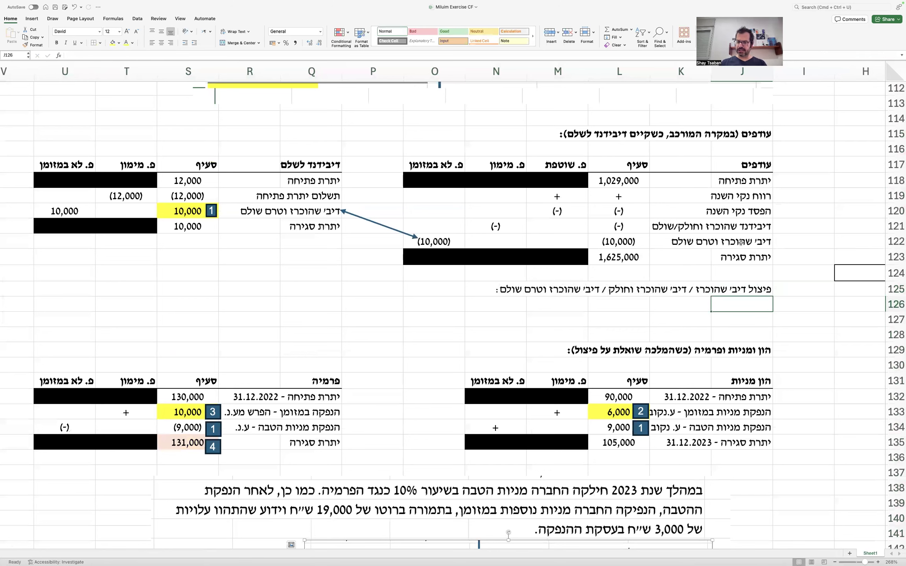
# Step: Add the row "סך הדיבידנד שהוכרז - נתון" in J126 with a centred amount of 33,000 in L126
pyautogui.write('סך')
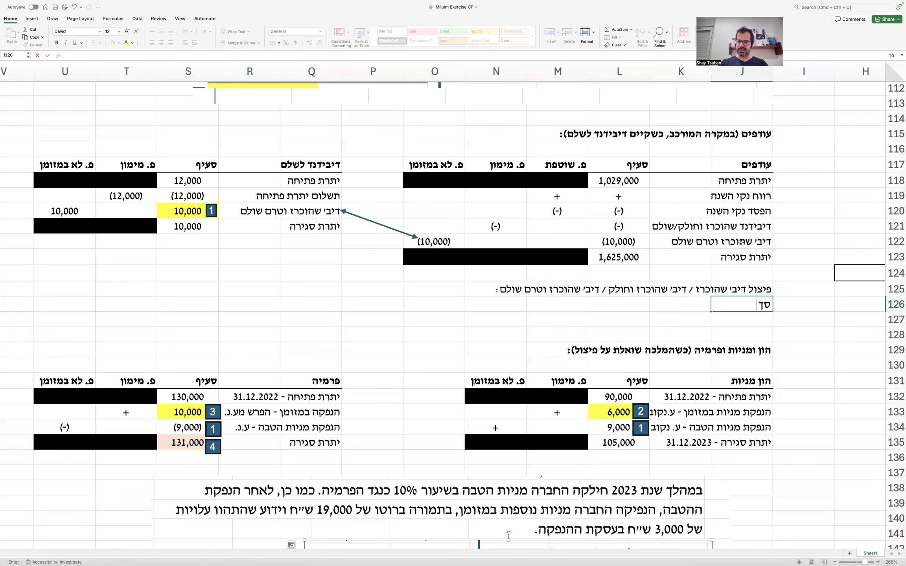
pyautogui.write(' הדיבידנד שהוכ')
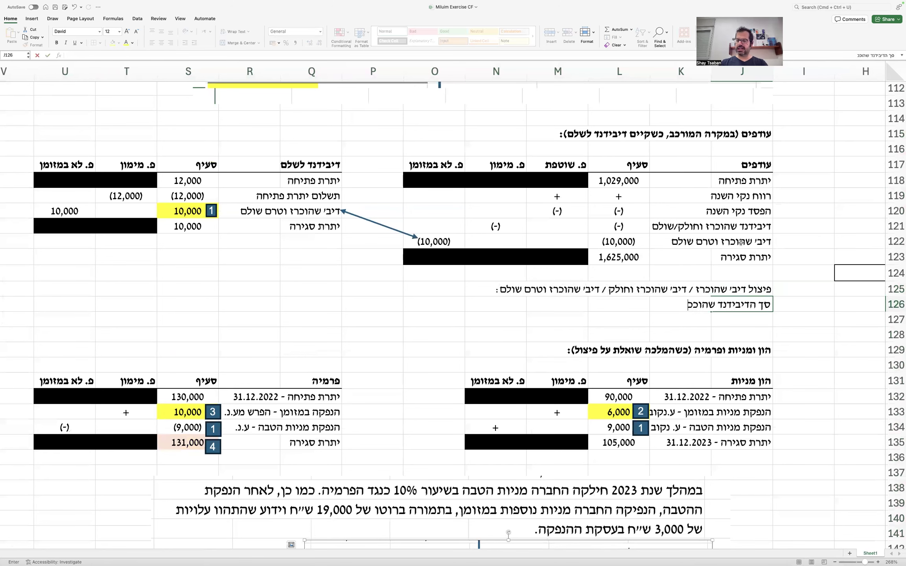
pyautogui.write('רז - נתון')
pyautogui.press('Tab')
pyautogui.press('Tab')
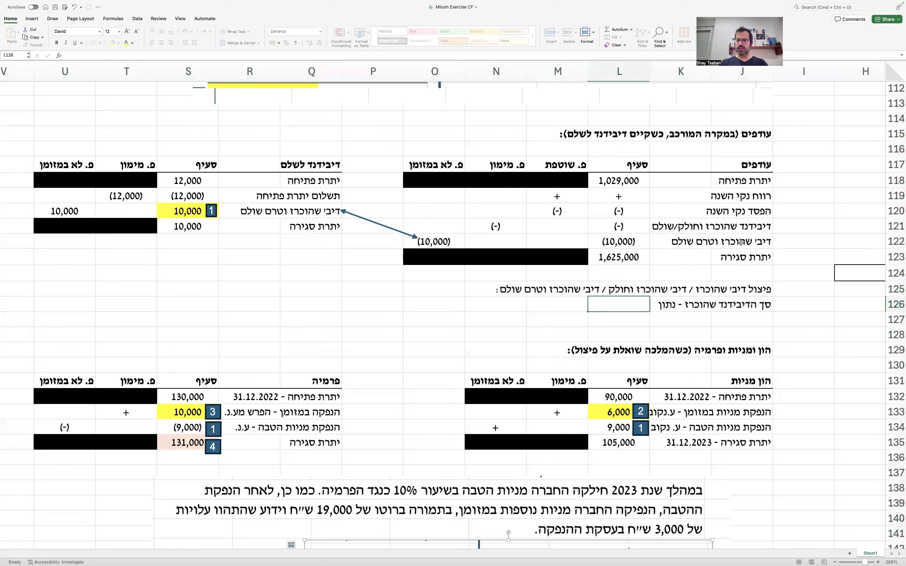
pyautogui.write('33,000')
pyautogui.press('Return')
pyautogui.click(602, 305)
pyautogui.click(162, 43)
pyautogui.click(734, 315)
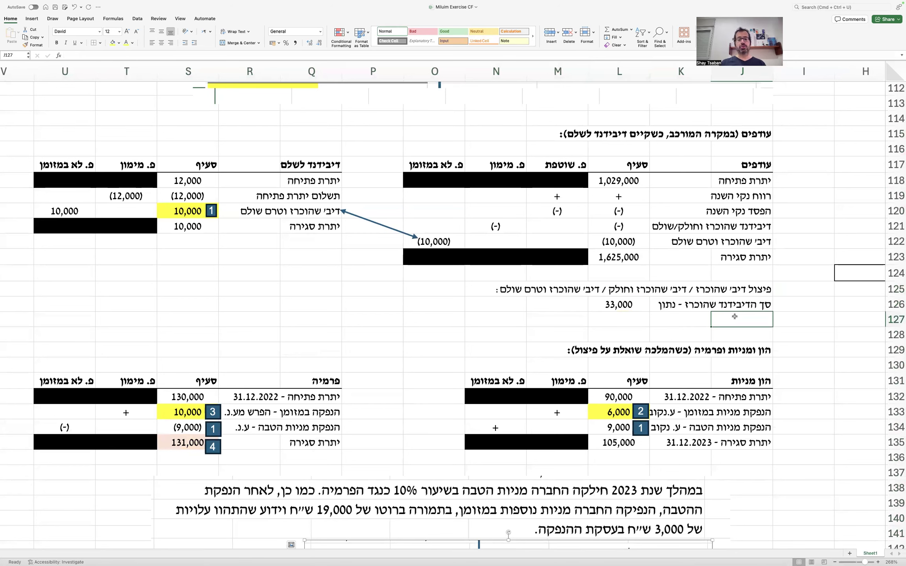
# Step: Add the row "מתוכו טרם שולם" in J127 with L127 linked to =L122 and centred
pyautogui.moveTo(745, 245); pyautogui.dragTo(603, 244)
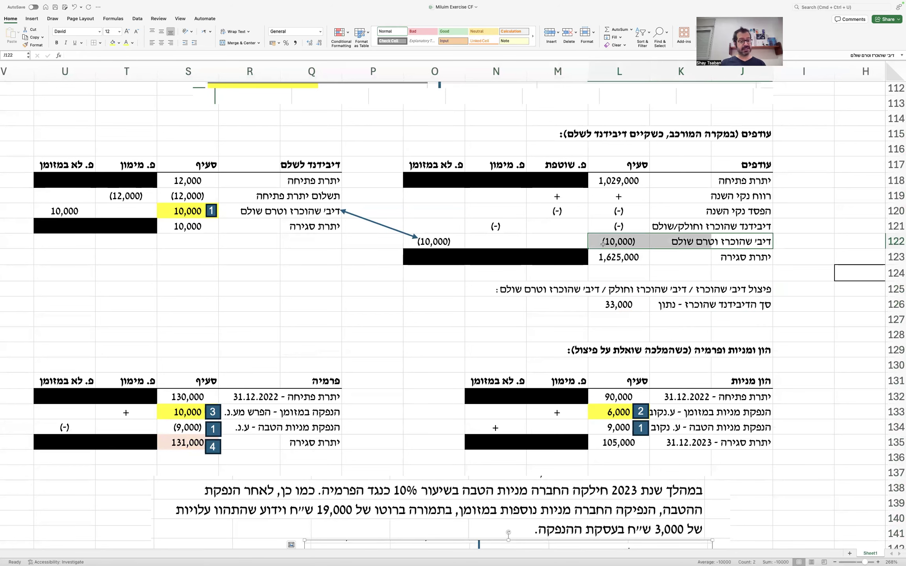
pyautogui.click(760, 325)
pyautogui.write('מתוכו טרם שולם')
pyautogui.click(619, 320)
pyautogui.write('=')
pyautogui.click(593, 245)
pyautogui.press('Return')
pyautogui.press('Up')
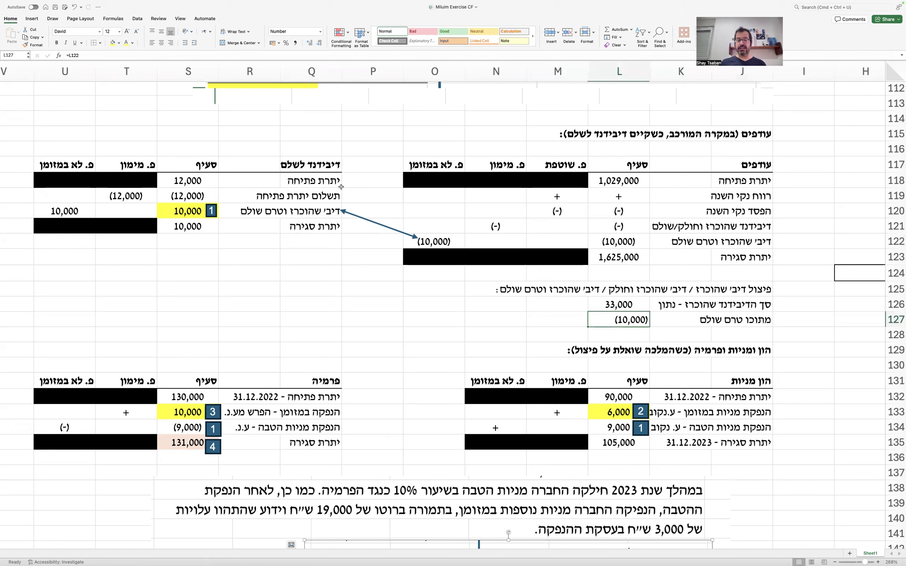
pyautogui.press('super+e')
pyautogui.scroll(-2, 398, 234)
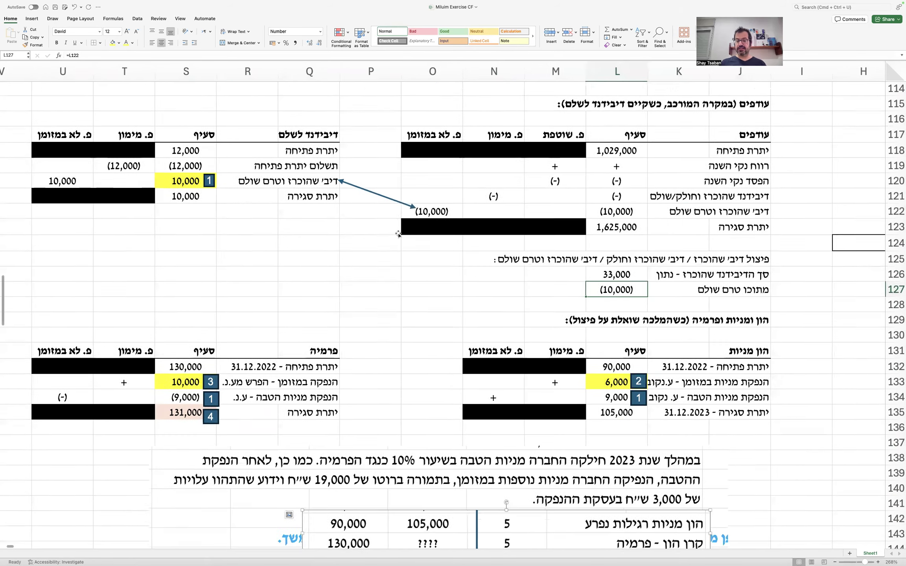
# Step: Move the share capital and premium block down one more row so it starts at J130
pyautogui.scroll(-2, 398, 234)
pyautogui.moveTo(737, 288)
pyautogui.mouseDown()
pyautogui.moveTo(252, 423)
pyautogui.moveTo(79, 519)
pyautogui.moveTo(90, 532)
pyautogui.mouseUp()
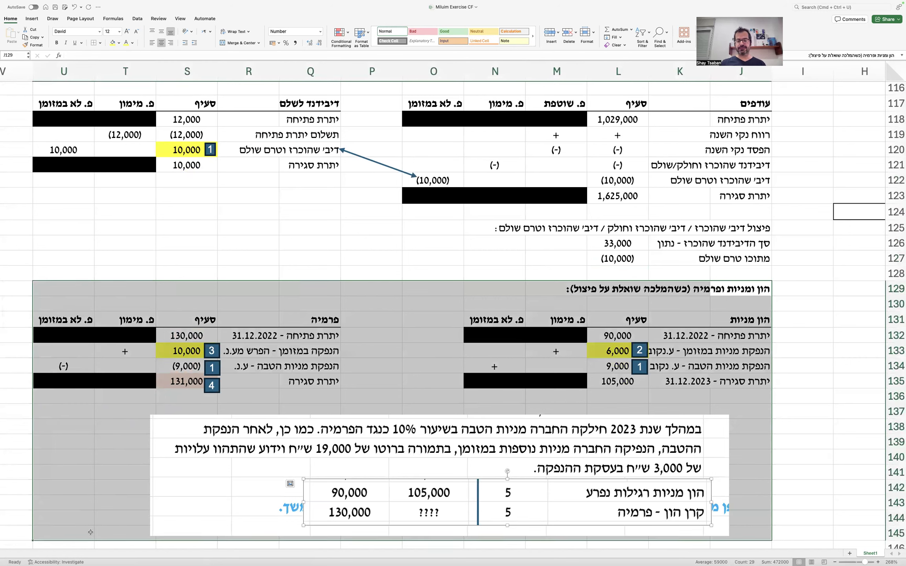
pyautogui.moveTo(767, 281); pyautogui.dragTo(767, 311)
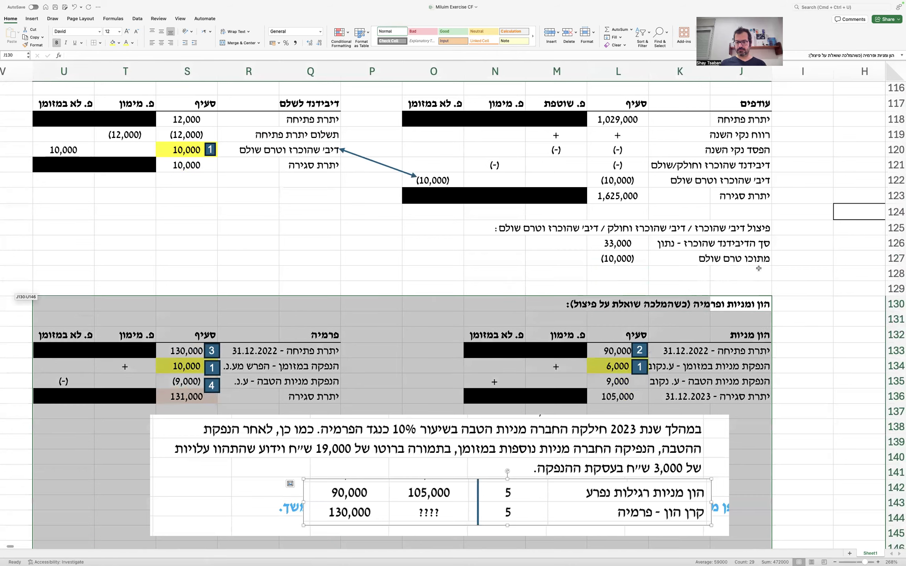
# Step: Label J128 "דיבידנד שהוכרז ושולם" and write the calculation text "33,000 - 10,000 =" in N128
pyautogui.click(759, 268)
pyautogui.write('דיבידנד')
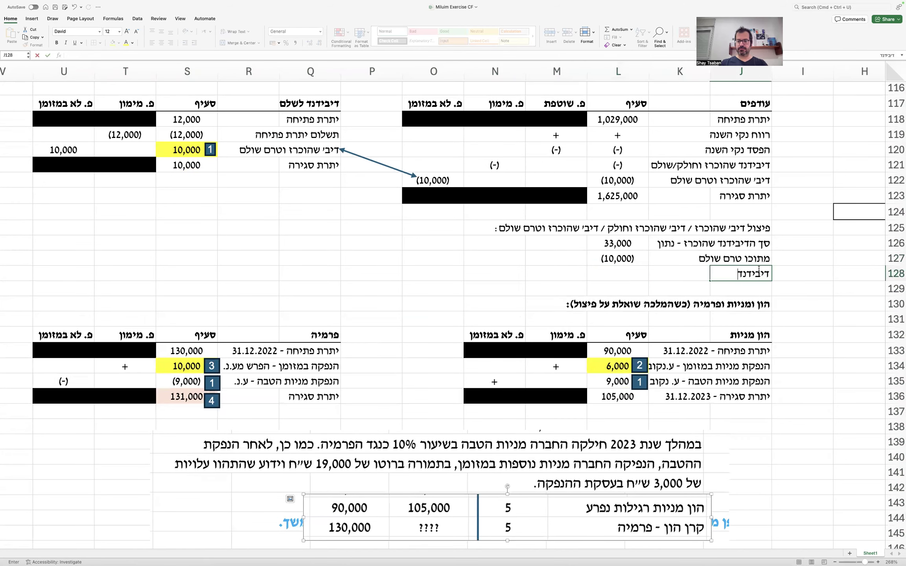
pyautogui.write(' שהוכרז ושולם')
pyautogui.press('Tab')
pyautogui.press('Tab')
pyautogui.press('Tab')
pyautogui.press('Tab')
pyautogui.write('33,000 - 10,000 =')
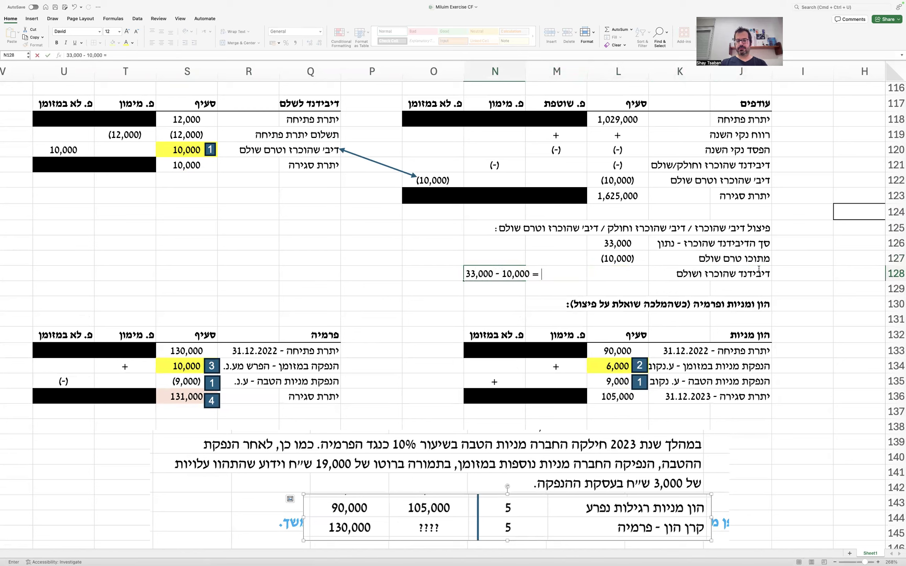
pyautogui.press('Return')
# Step: Calculate the declared and paid dividend in L128 as =L126+L127 and centre it
pyautogui.press('Up')
pyautogui.press('Left')
pyautogui.press('Left')
pyautogui.write('=')
pyautogui.press('Up')
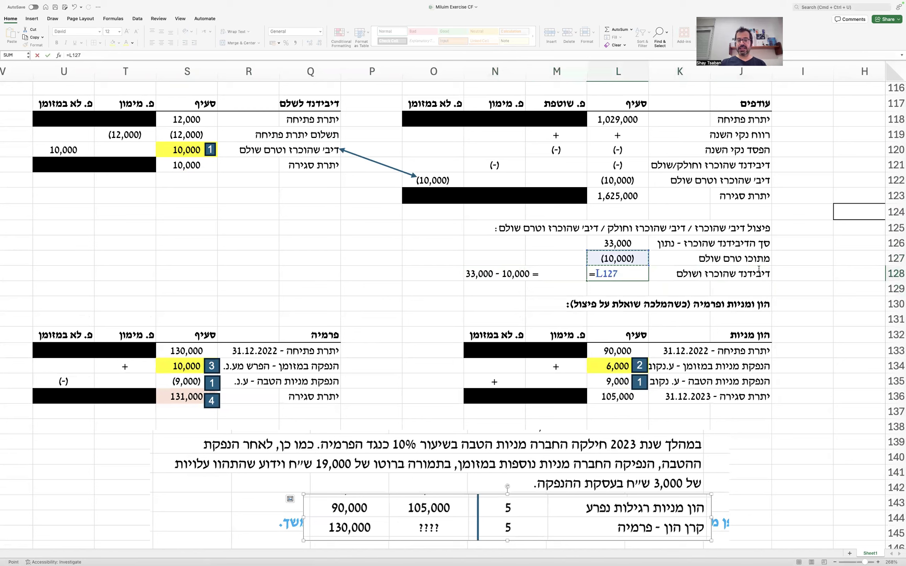
pyautogui.press('Up')
pyautogui.write('+')
pyautogui.press('Up')
pyautogui.press('Return')
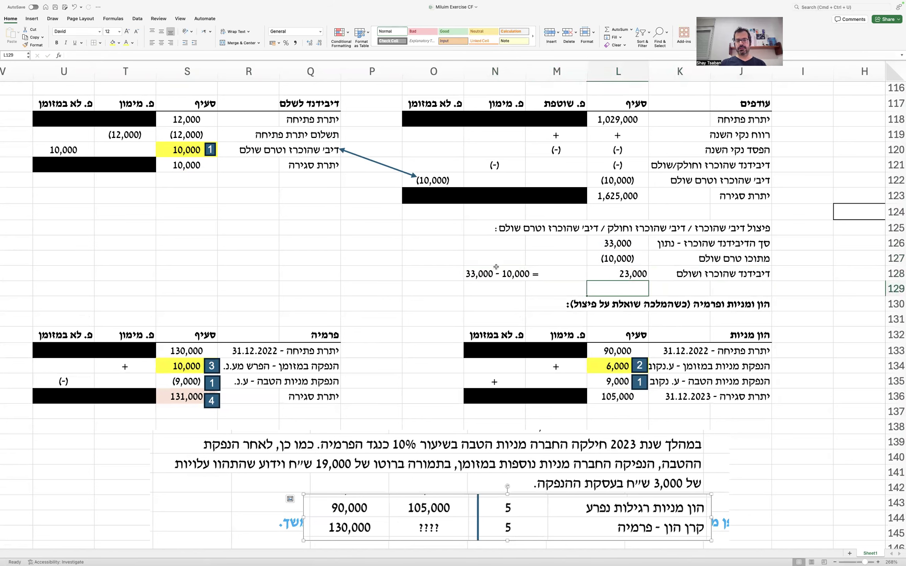
pyautogui.click(617, 276)
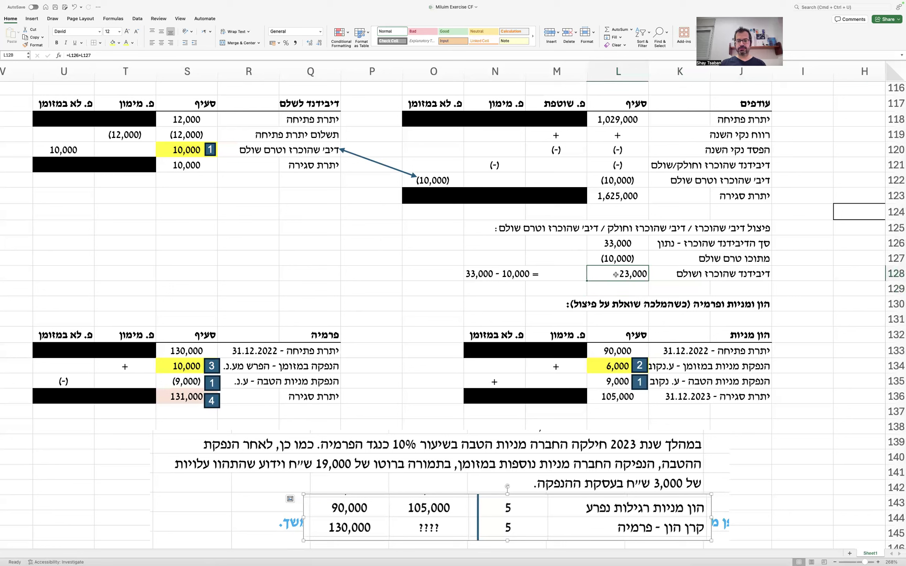
pyautogui.click(161, 43)
# Step: Fill L128 light green and place a copy of the S120 number marker beside its amount, relabelled 2
pyautogui.click(119, 43)
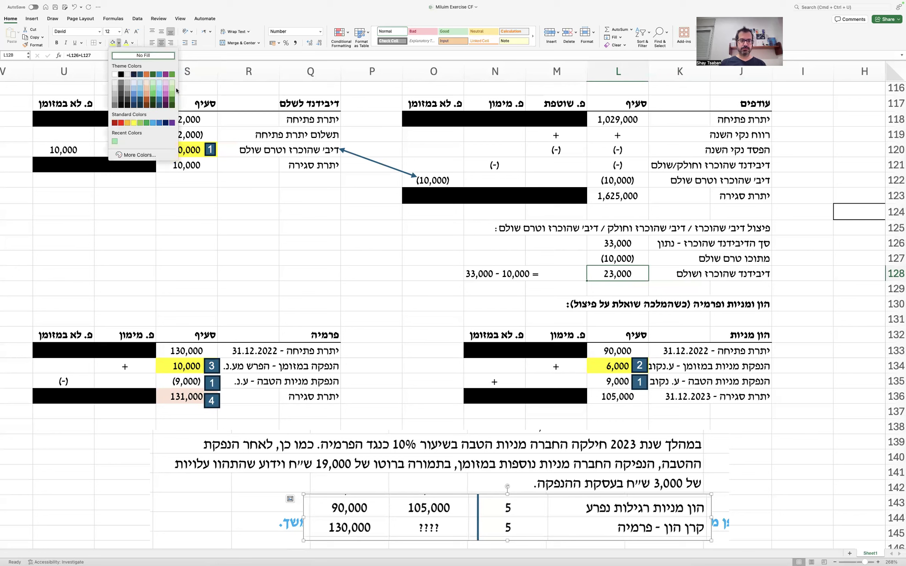
pyautogui.click(173, 89)
pyautogui.click(248, 232)
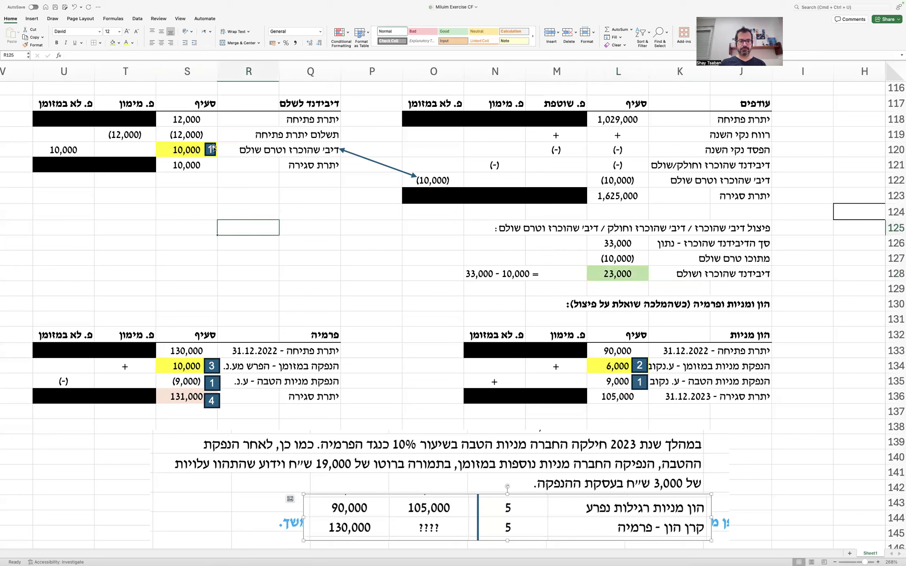
pyautogui.moveTo(215, 148); pyautogui.dragTo(646, 273)
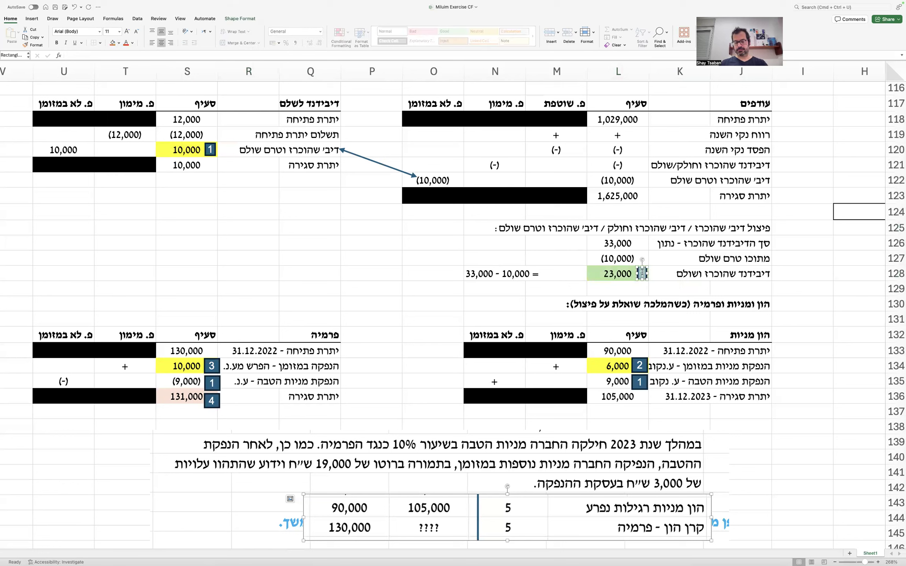
pyautogui.write('2')
pyautogui.click(681, 252)
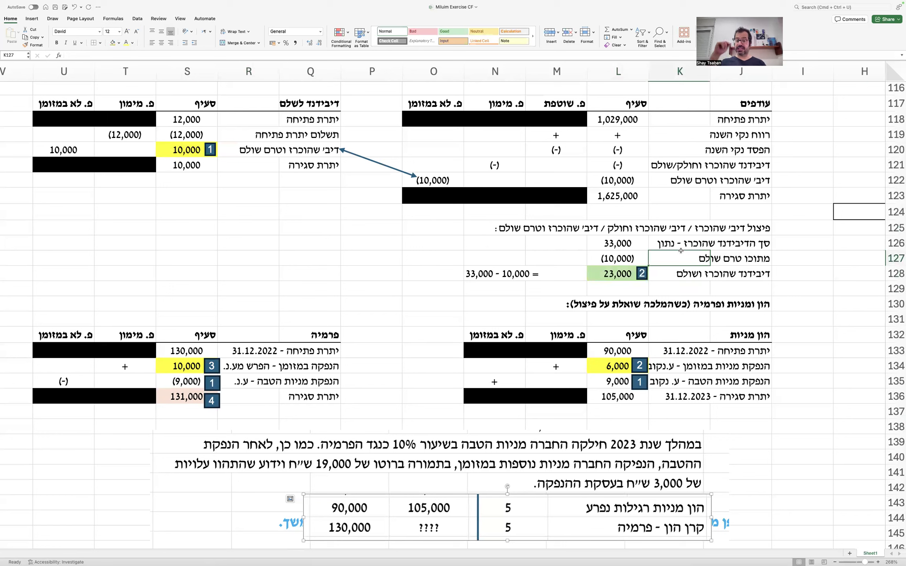
# Step: Link the declared and paid dividend in L121 to =-L128 and copy the number format of L122 onto it
pyautogui.click(620, 165)
pyautogui.write('=-')
pyautogui.click(608, 273)
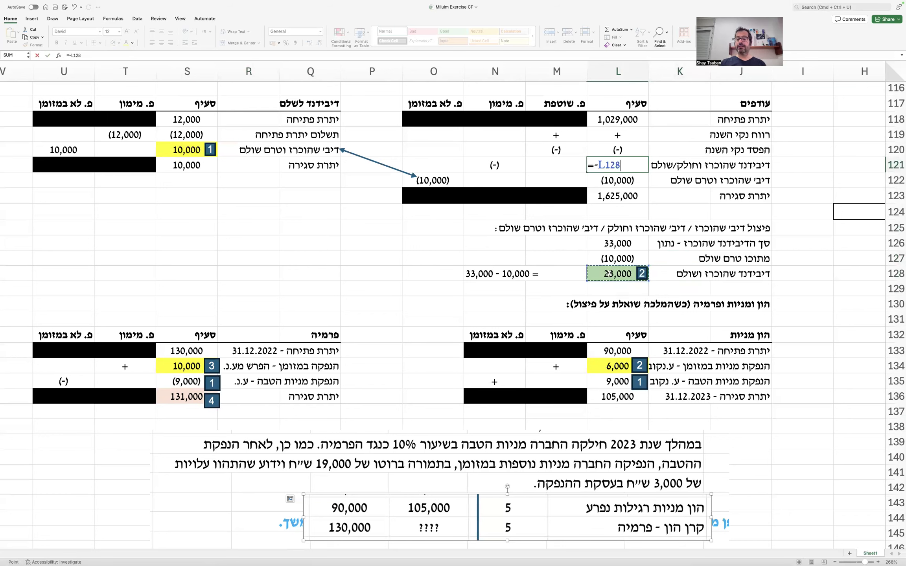
pyautogui.press('Return')
pyautogui.click(606, 179)
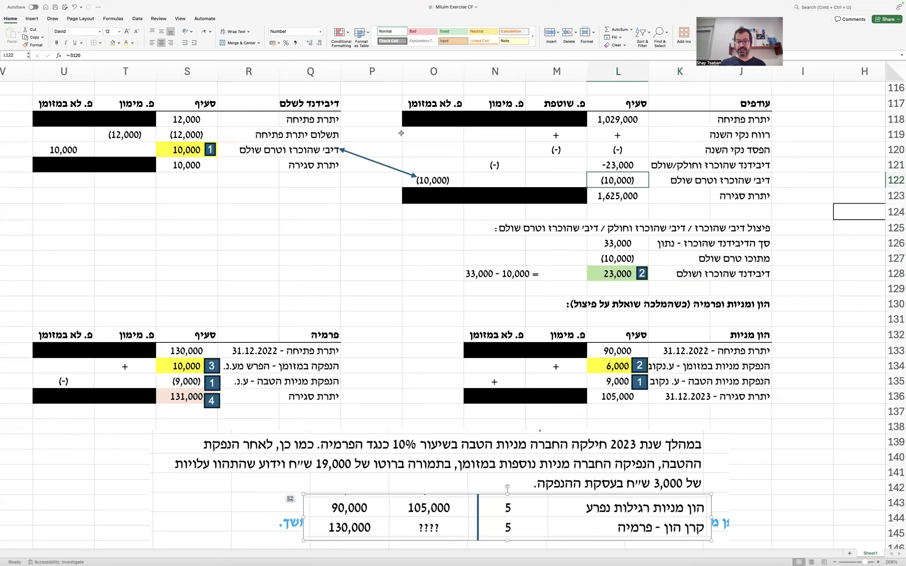
pyautogui.click(34, 45)
pyautogui.click(593, 162)
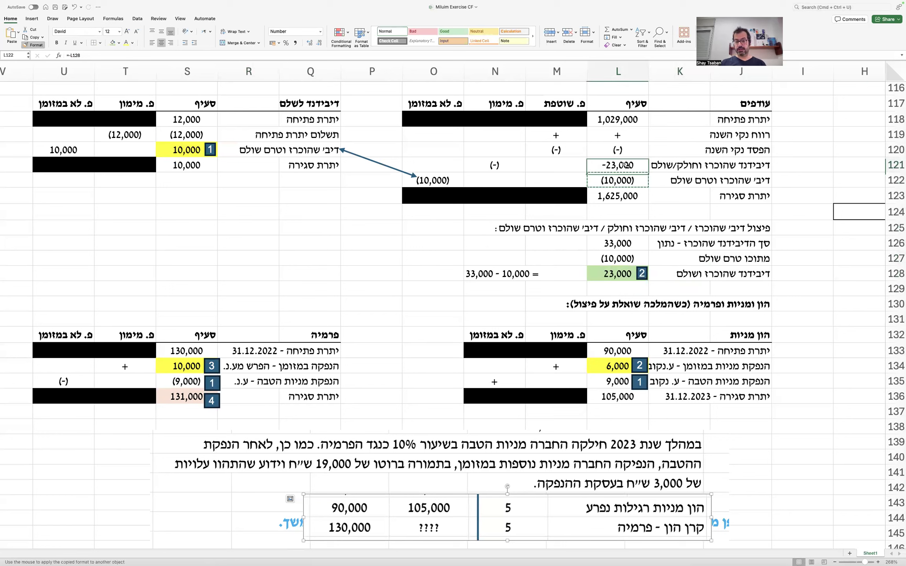
# Step: Set the financing activity amount of the declared and paid dividend in N121 to =L121
pyautogui.click(515, 164)
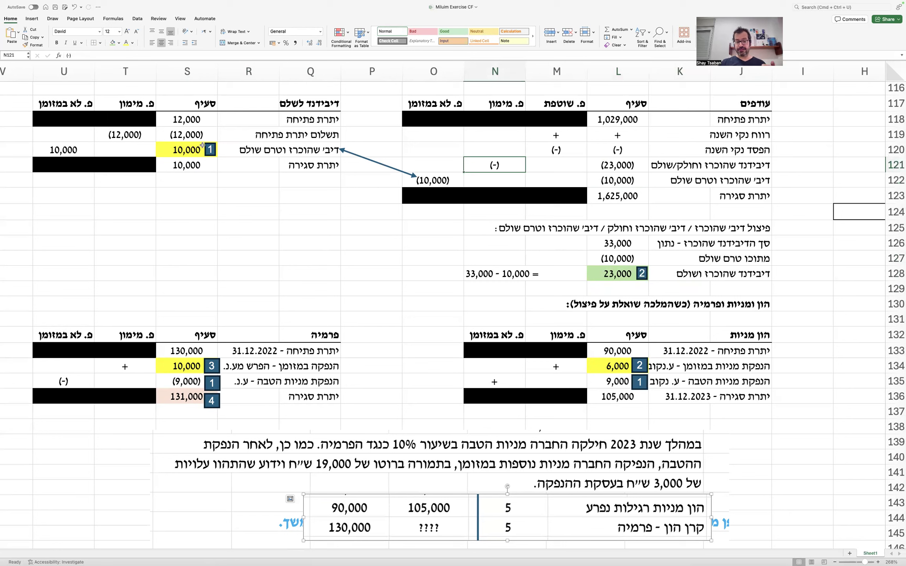
pyautogui.moveTo(186, 136); pyautogui.dragTo(100, 134)
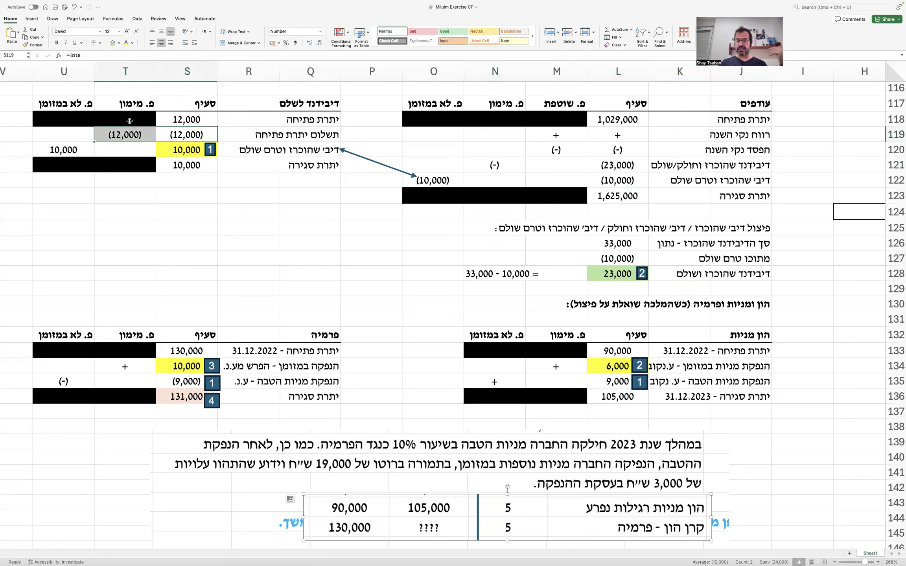
pyautogui.click(497, 162)
pyautogui.write('=')
pyautogui.press('Right')
pyautogui.press('Right')
pyautogui.press('Return')
# Step: Fill the declared and paid dividend amount in L121 light green to match L128
pyautogui.click(603, 167)
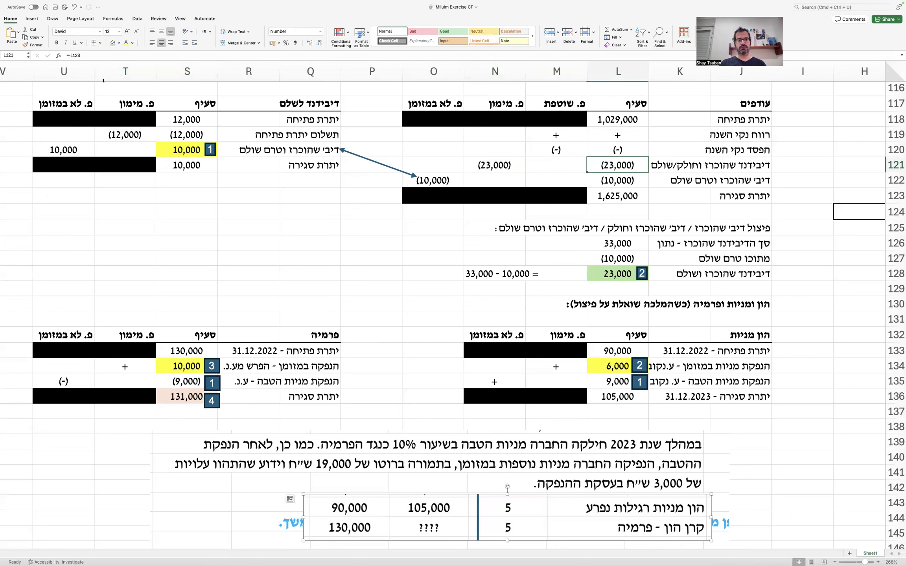
pyautogui.click(113, 42)
pyautogui.click(278, 162)
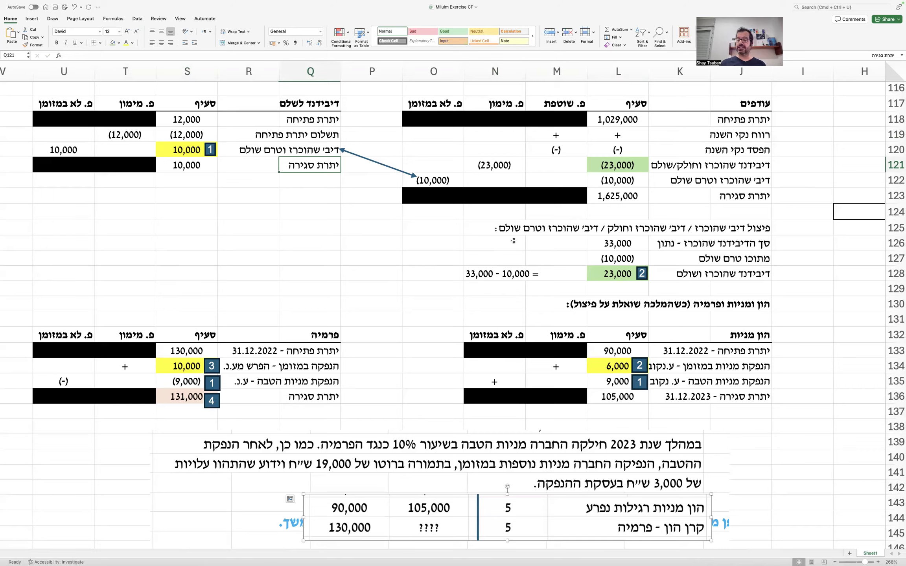
# Step: Mark the net loss row as "לא רלוונטי" in L120 and clear its operating activity placeholder in M120
pyautogui.scroll(10, 513, 241)
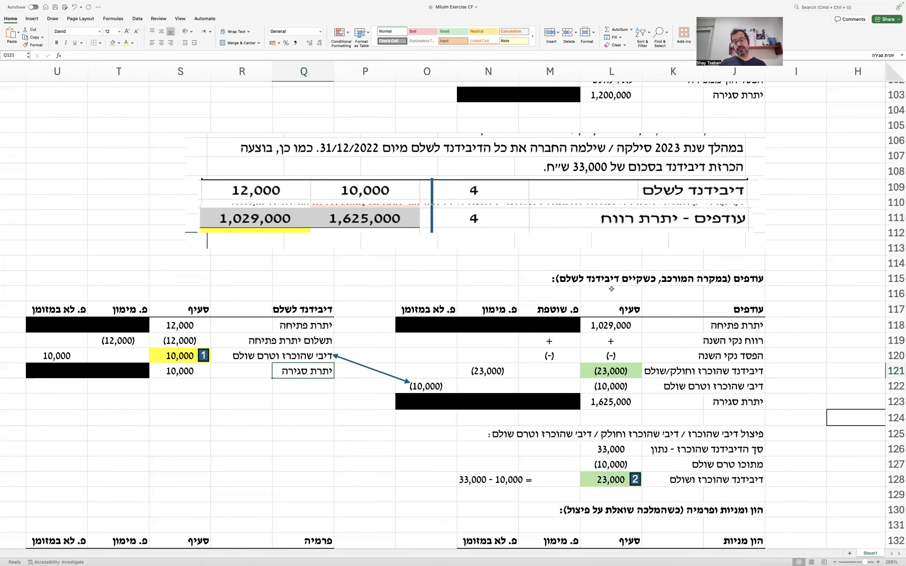
pyautogui.scroll(-3, 614, 295)
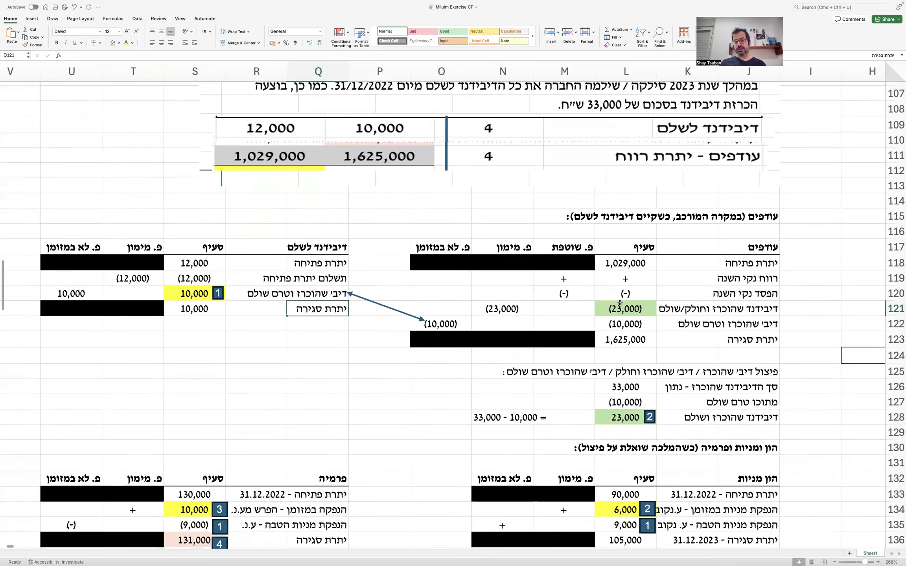
pyautogui.scroll(-2, 620, 304)
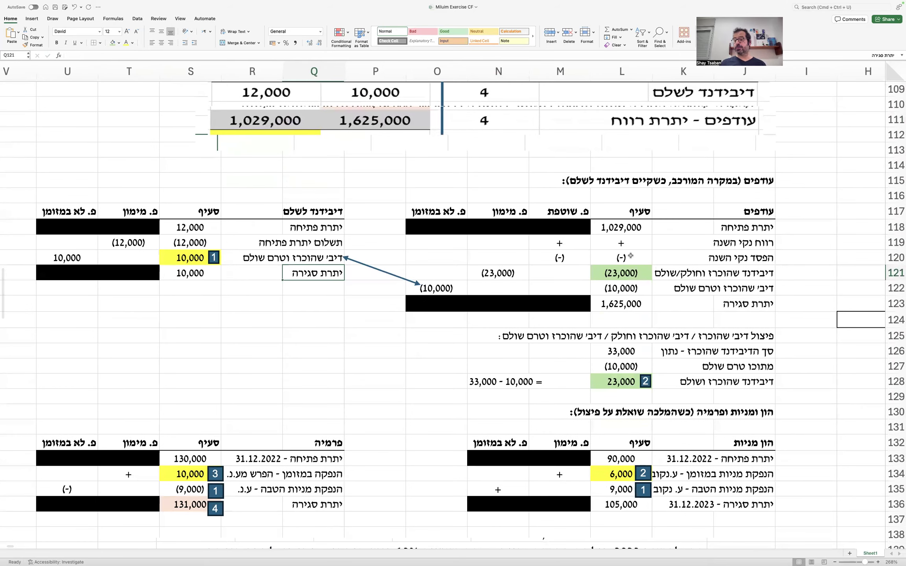
pyautogui.click(626, 228)
pyautogui.moveTo(620, 276)
pyautogui.keyDown('super'); pyautogui.mouseDown()
pyautogui.moveTo(618, 305)
pyautogui.moveTo(616, 289)
pyautogui.mouseUp(); pyautogui.keyUp('super')
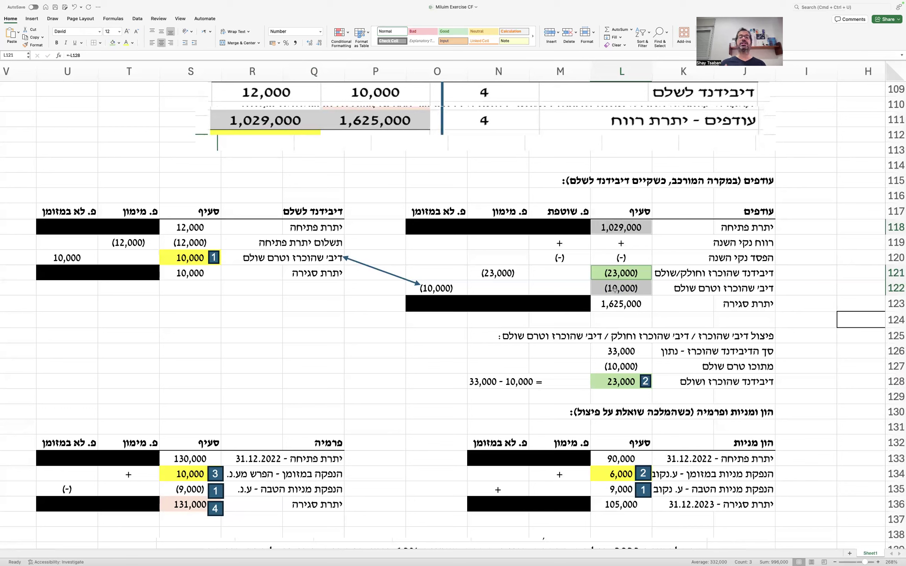
pyautogui.click(622, 255)
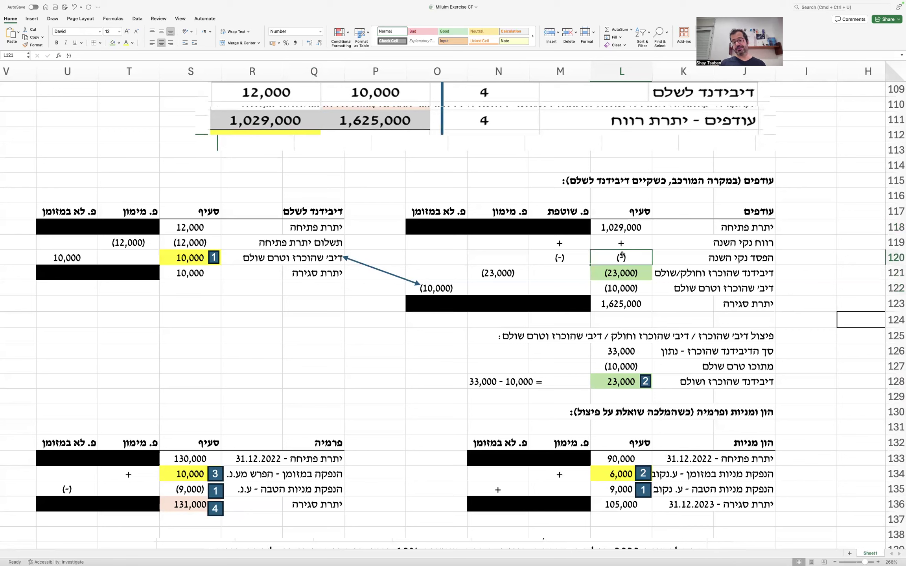
pyautogui.write('לא רלוונטי')
pyautogui.press('Tab')
pyautogui.press('Escape')
# Step: Calculate the year's net profit in L119 as =L123-L122-L121-L118
pyautogui.click(627, 241)
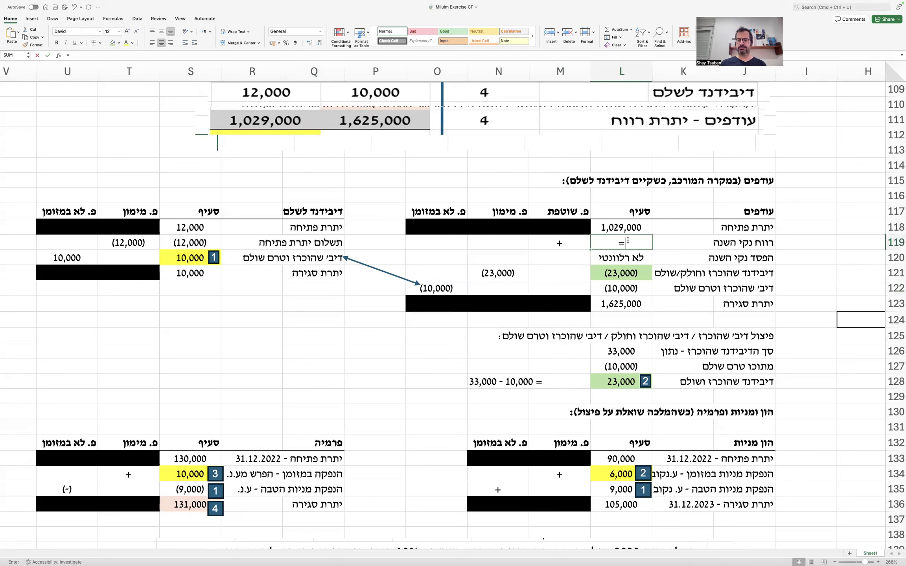
pyautogui.write('=')
pyautogui.press('Down')
pyautogui.press('Down')
pyautogui.press('Down')
pyautogui.press('Down')
pyautogui.write('-')
pyautogui.press('Down')
pyautogui.press('Down')
pyautogui.press('Down')
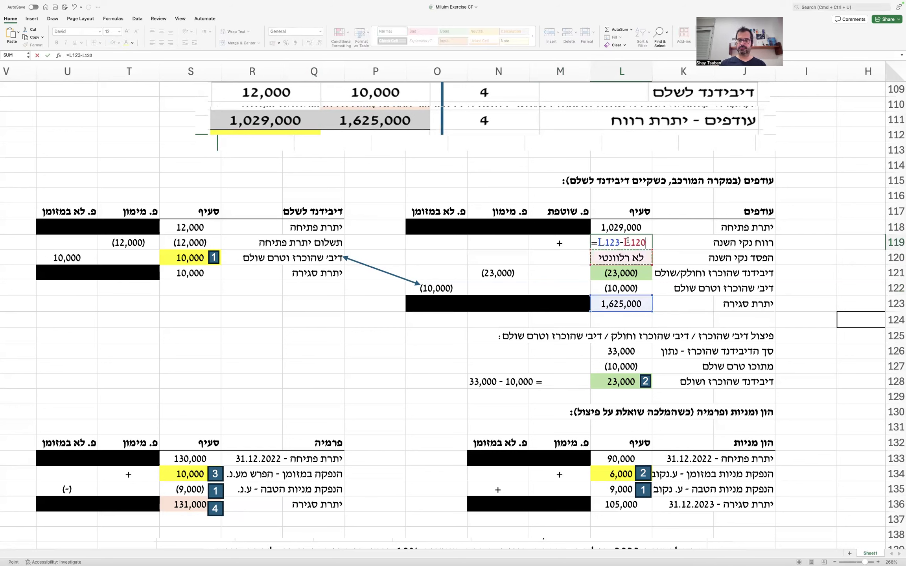
pyautogui.write('-')
pyautogui.press('Down')
pyautogui.press('Down')
pyautogui.write('-')
pyautogui.press('Up')
pyautogui.press('Return')
# Step: Fill L119 light orange and place a copy of the L128 number marker beside its amount, relabelled 3
pyautogui.click(629, 244)
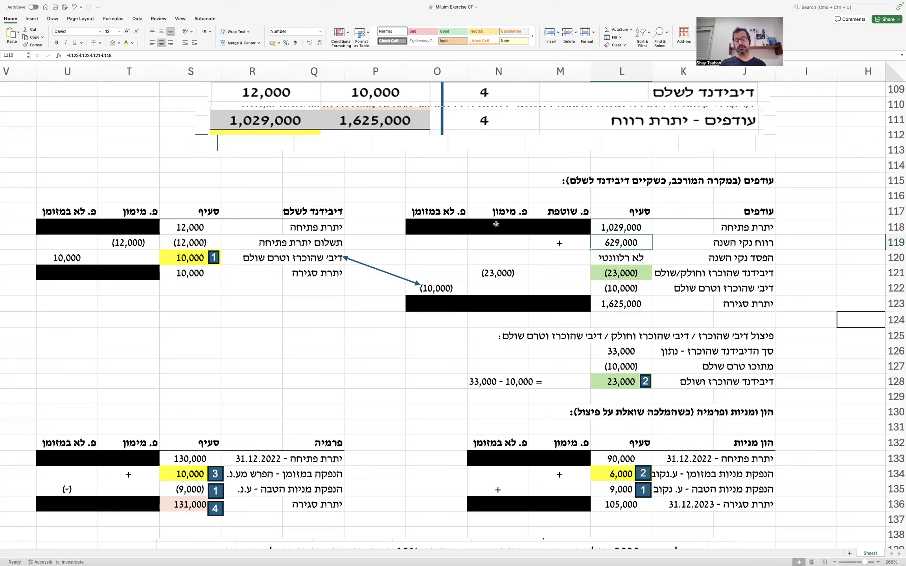
pyautogui.click(119, 44)
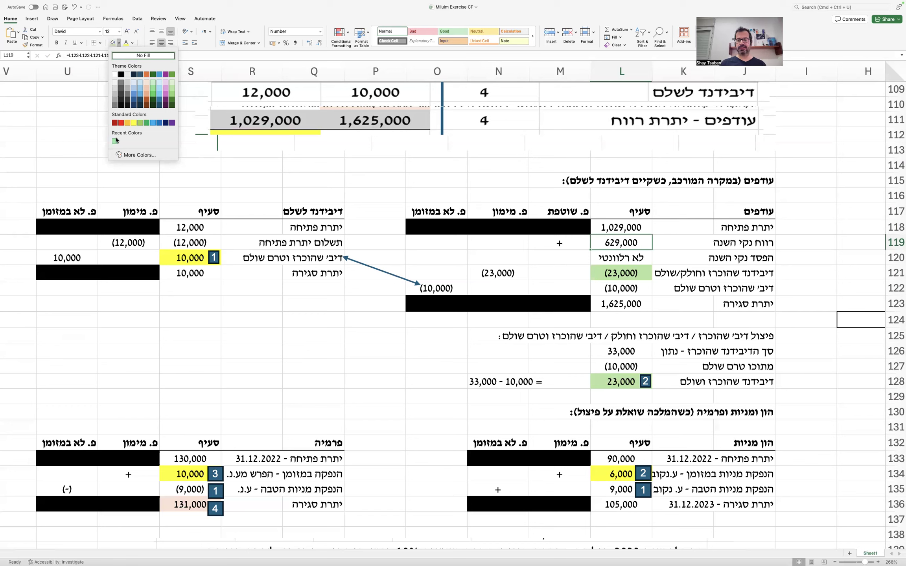
pyautogui.click(147, 83)
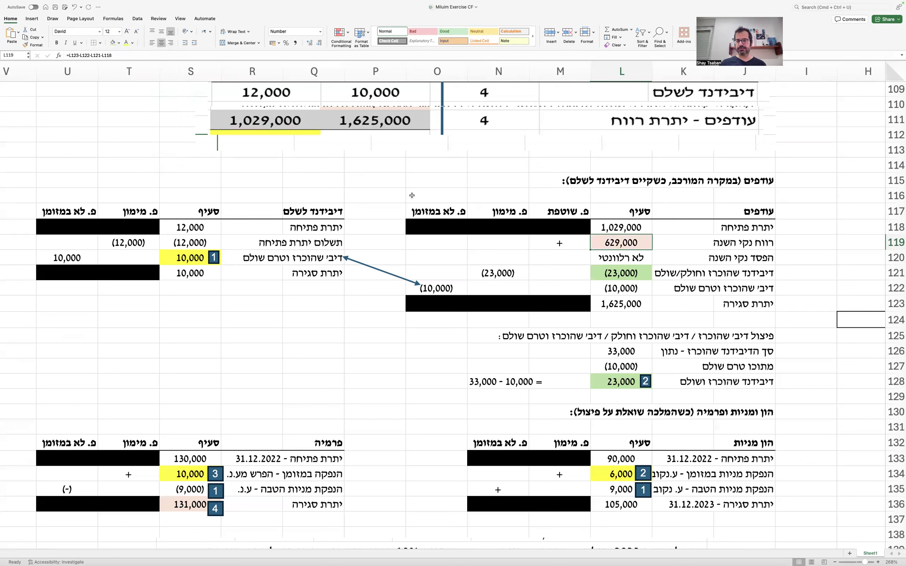
pyautogui.moveTo(652, 378); pyautogui.dragTo(653, 238)
pyautogui.write('3')
# Step: Set the operating activity amount of the net profit in M119 to =L119
pyautogui.click(558, 240)
pyautogui.write('+')
pyautogui.press('Right')
pyautogui.press('Return')
pyautogui.click(550, 241)
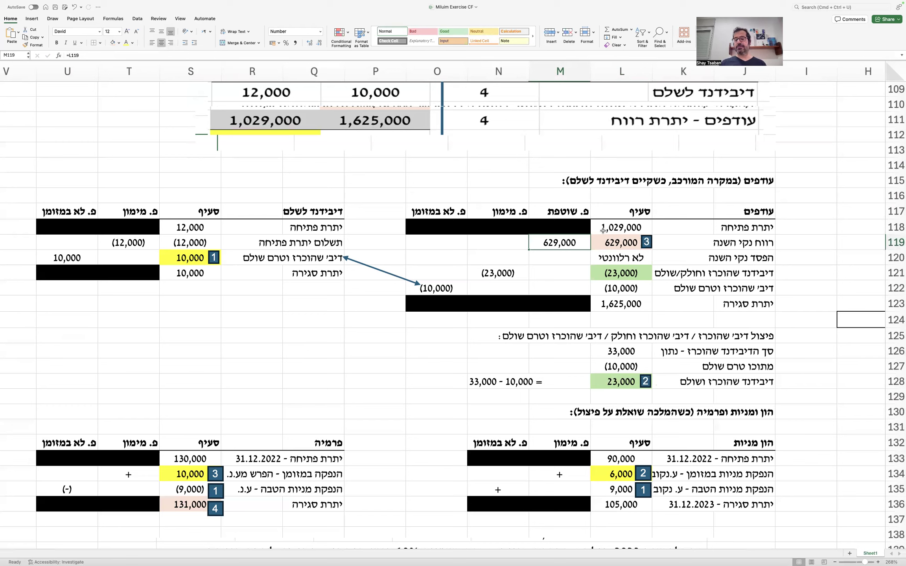
# Step: Delete the pasted picture of the dividend exercise text and balances above the surplus working paper
pyautogui.click(624, 272)
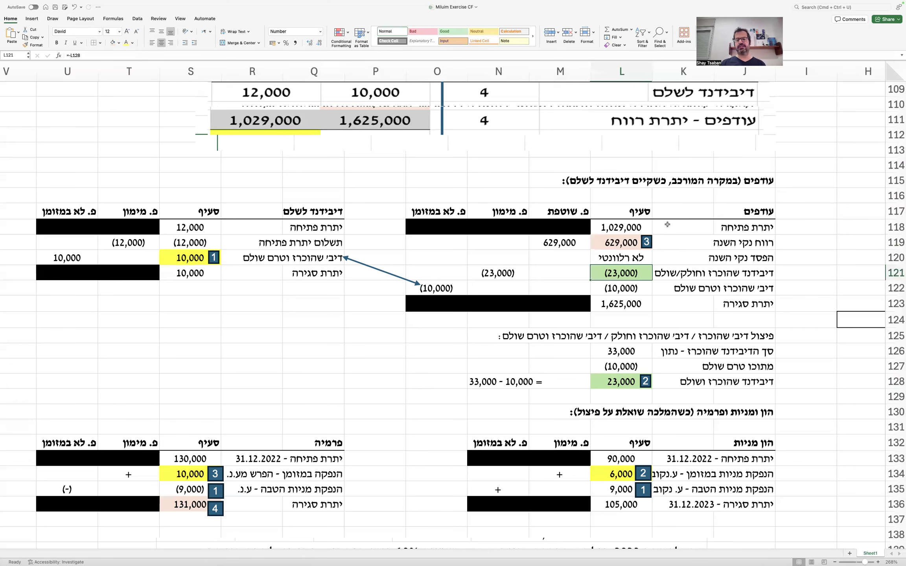
pyautogui.hscroll(5, 668, 225)
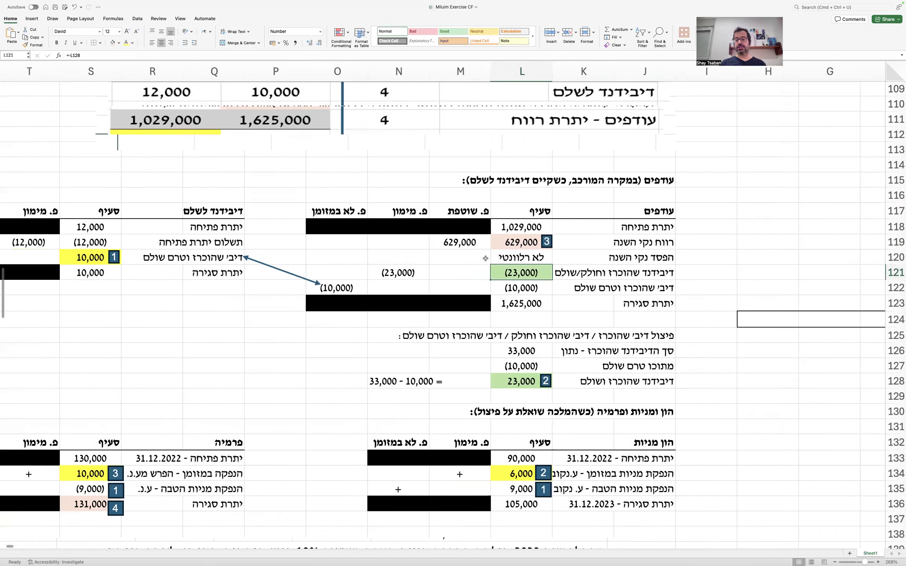
pyautogui.hscroll(-2, 485, 258)
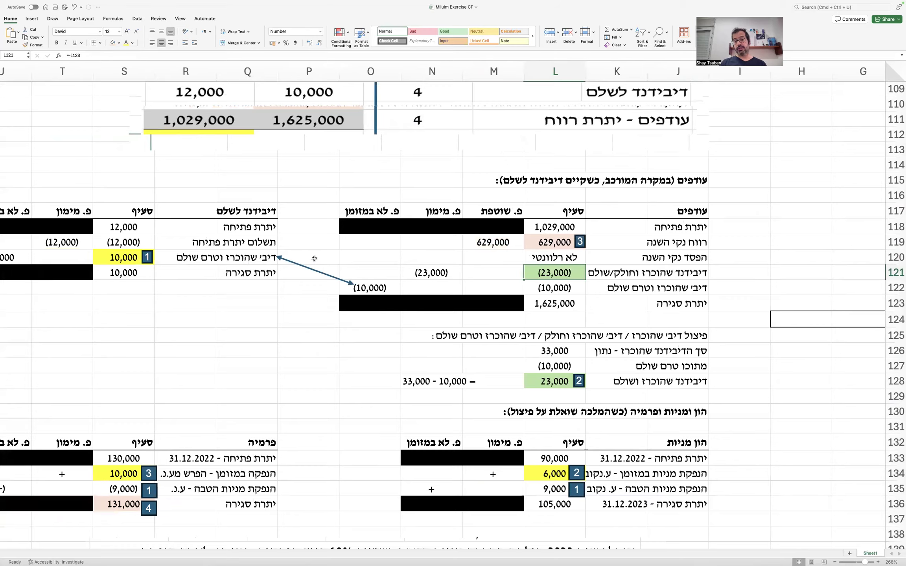
pyautogui.scroll(3, 315, 258)
pyautogui.click(391, 211)
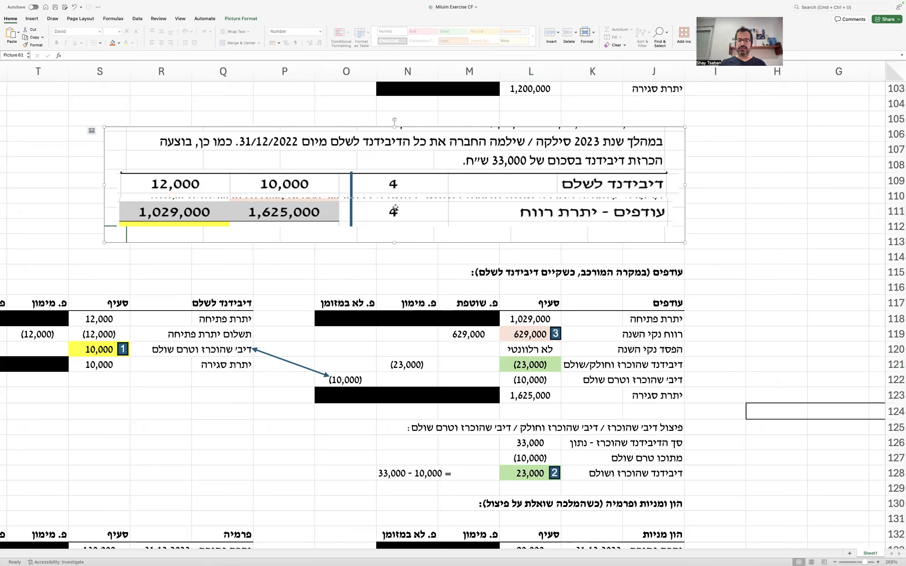
pyautogui.press('Delete')
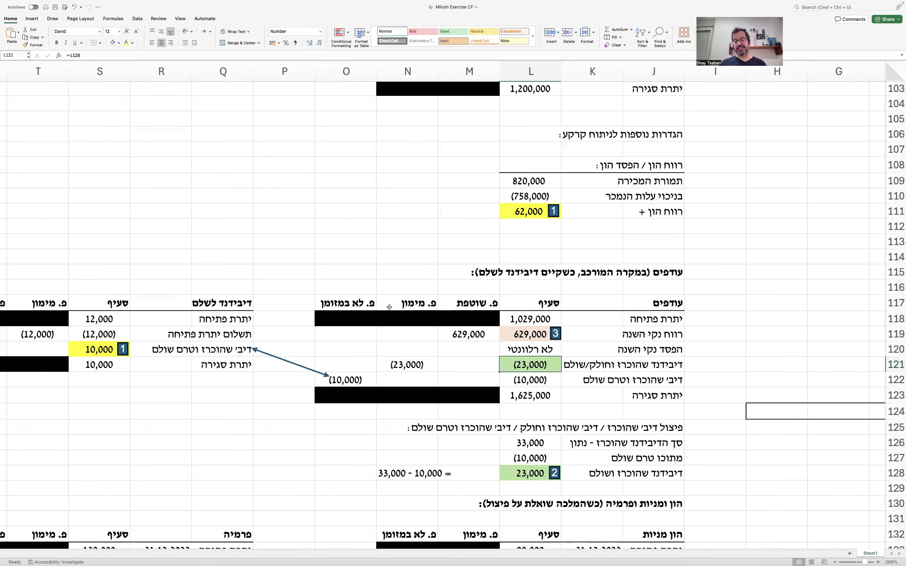
# Step: Link the net profit (רווח נקי) in G56 of the cash flow statement to the working paper with =M119
pyautogui.click(323, 304)
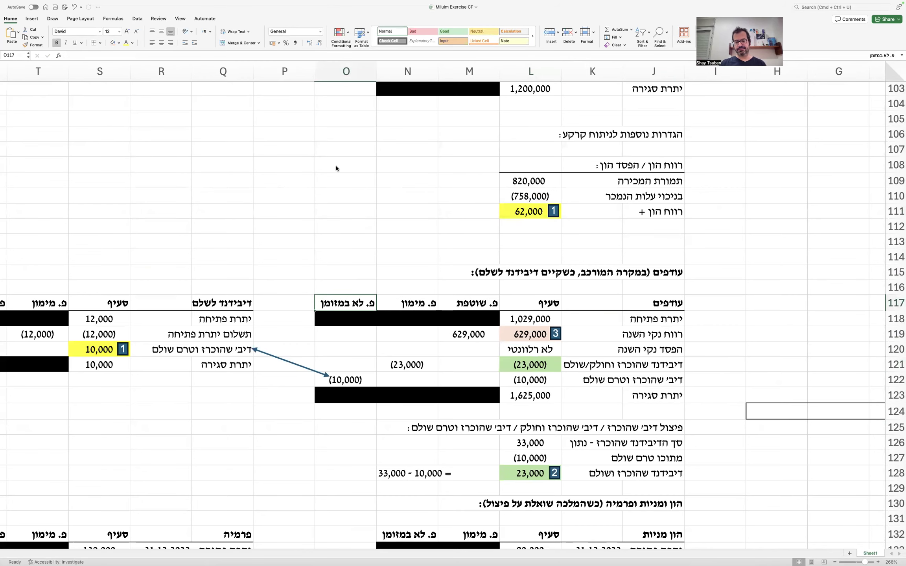
pyautogui.hscroll(5, 457, 208)
pyautogui.scroll(10, 458, 207)
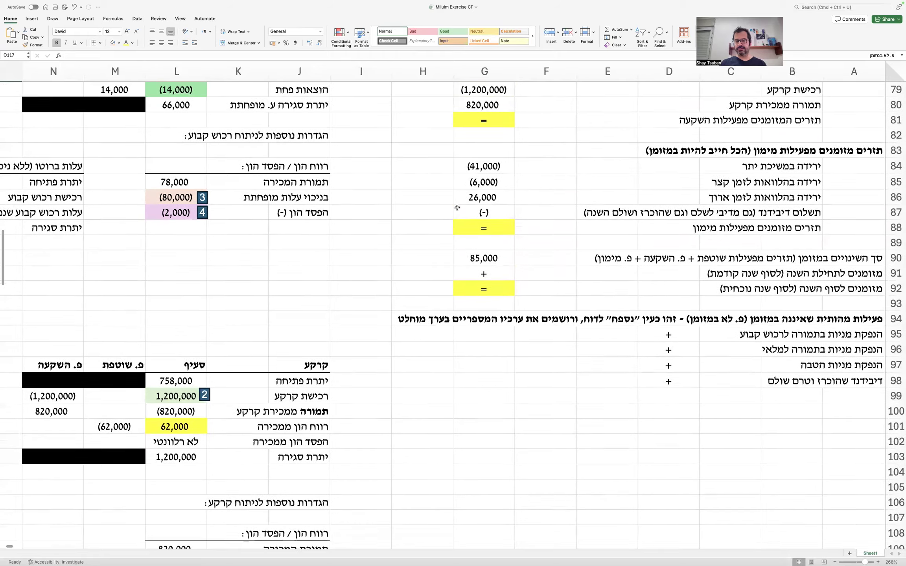
pyautogui.scroll(7, 457, 207)
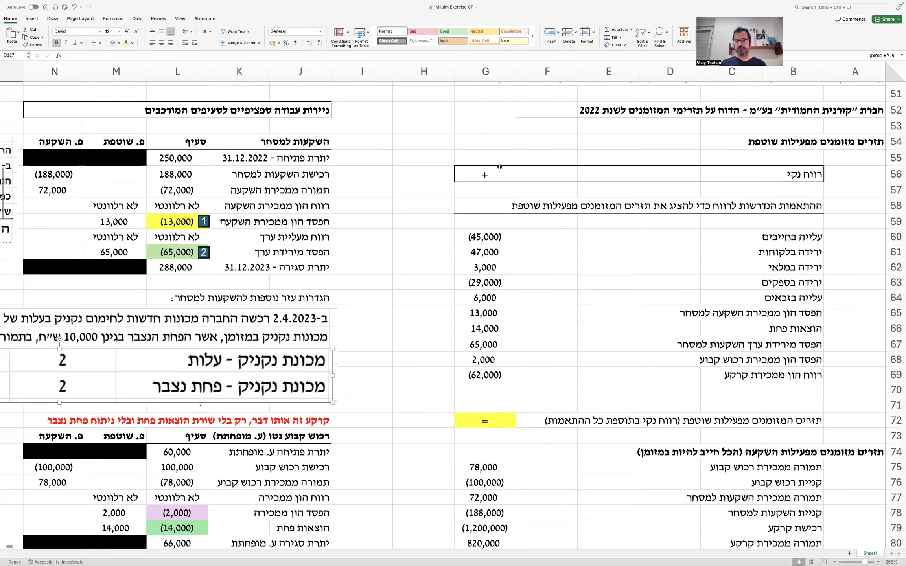
pyautogui.click(500, 167)
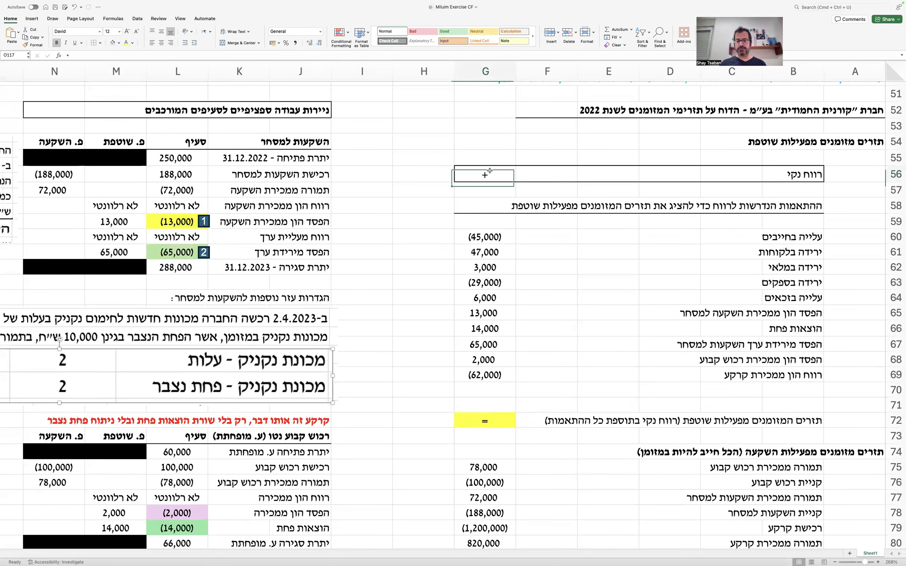
pyautogui.write('=')
pyautogui.scroll(-15, 420, 253)
pyautogui.hscroll(-5, 420, 253)
pyautogui.scroll(-5, 420, 252)
pyautogui.hscroll(-2, 420, 253)
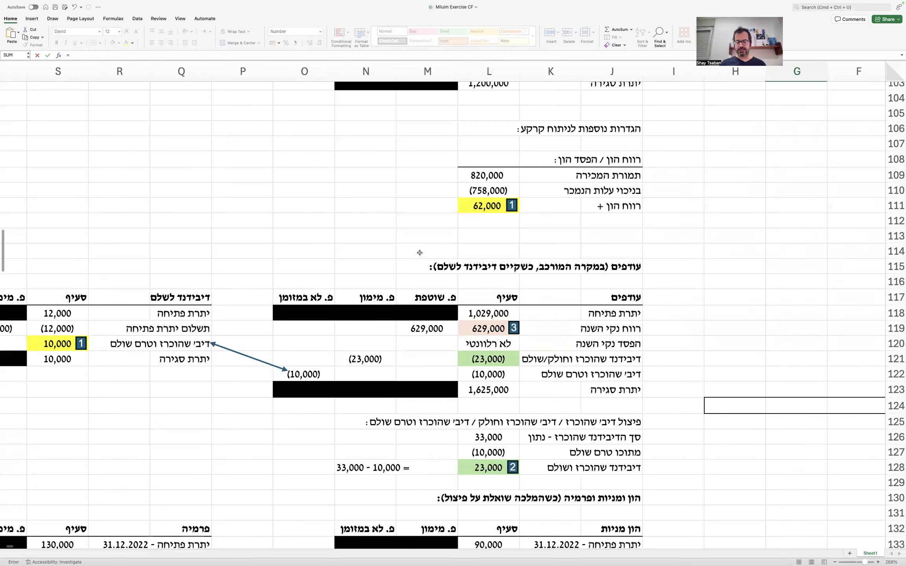
pyautogui.scroll(-1, 419, 252)
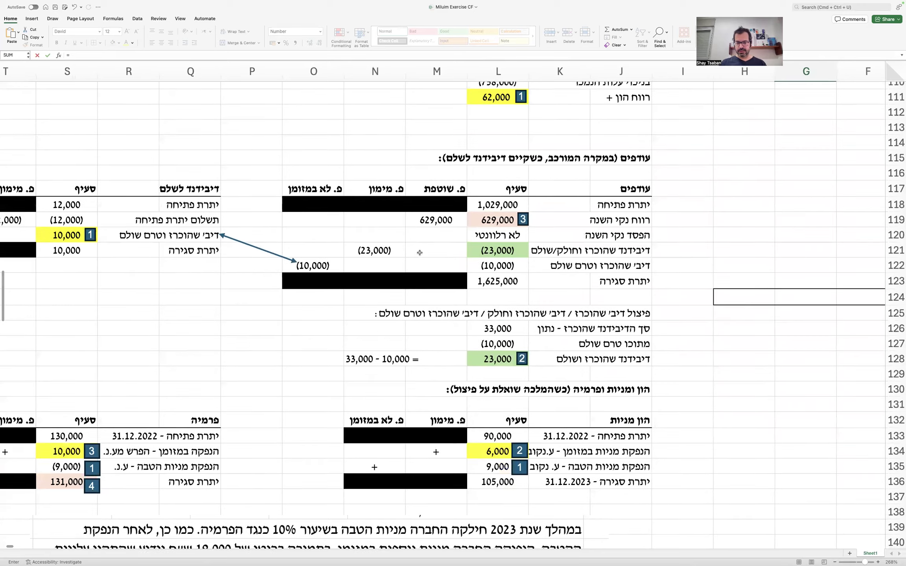
pyautogui.scroll(1, 420, 252)
pyautogui.scroll(1, 420, 252)
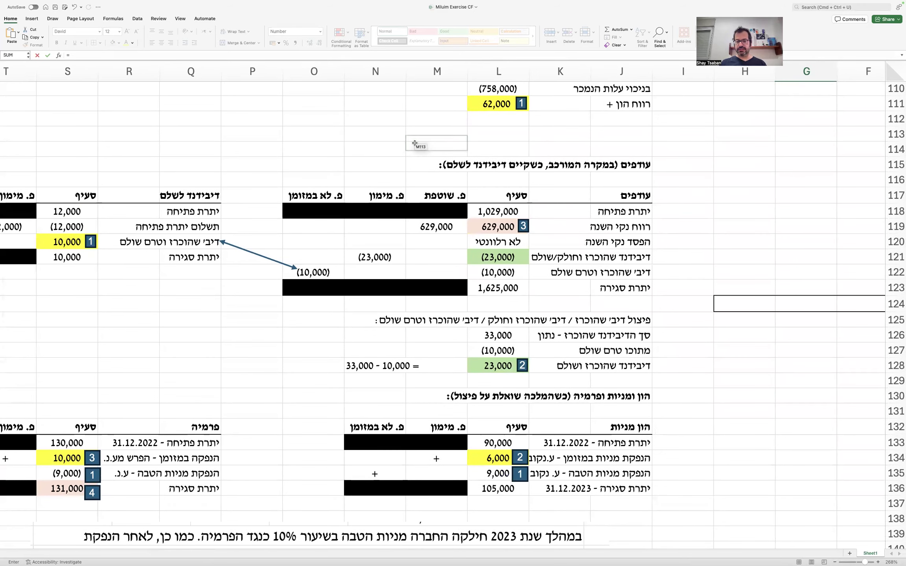
pyautogui.click(422, 225)
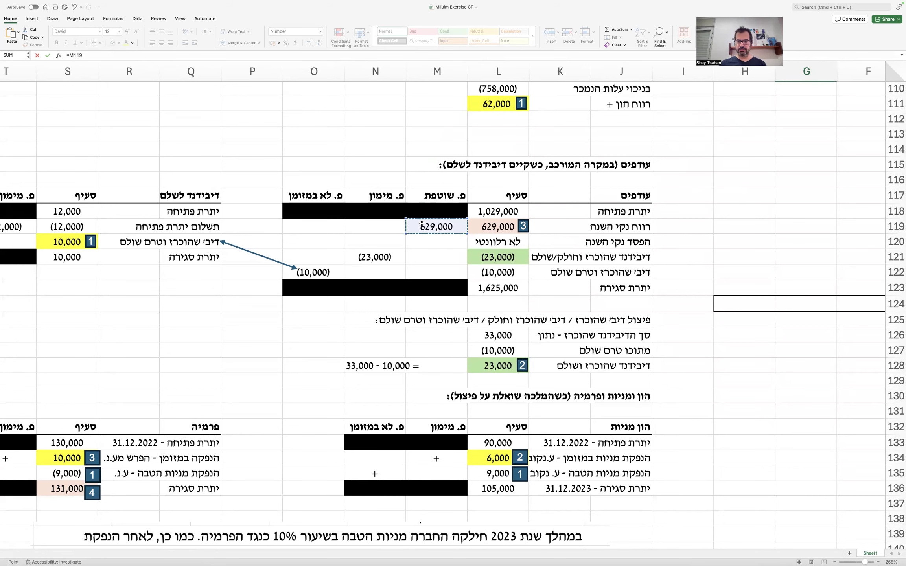
pyautogui.press('Return')
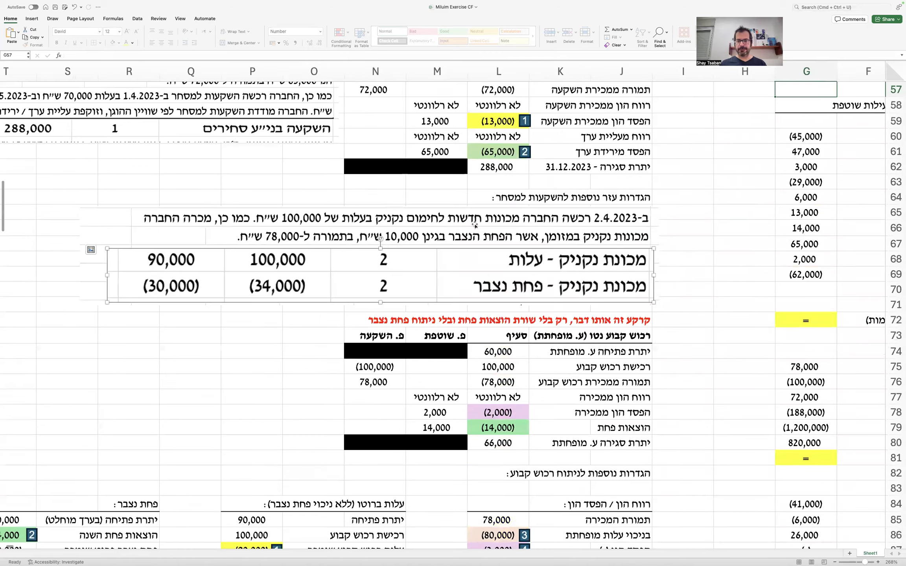
# Step: Link the dividend payment (תשלום דיבידנד) in G87 of the cash flow statement to the working papers with =N121+T119
pyautogui.scroll(-10, 647, 241)
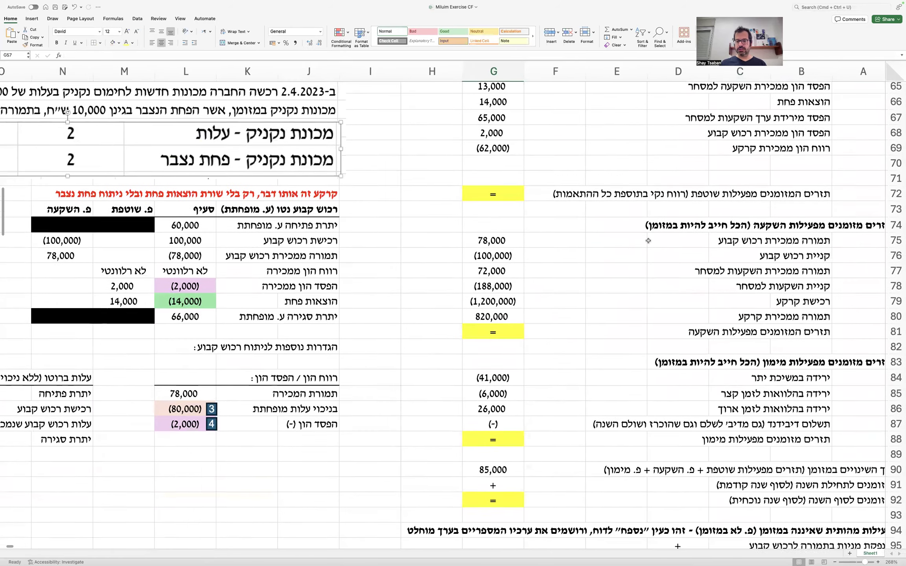
pyautogui.click(498, 361)
pyautogui.write('=')
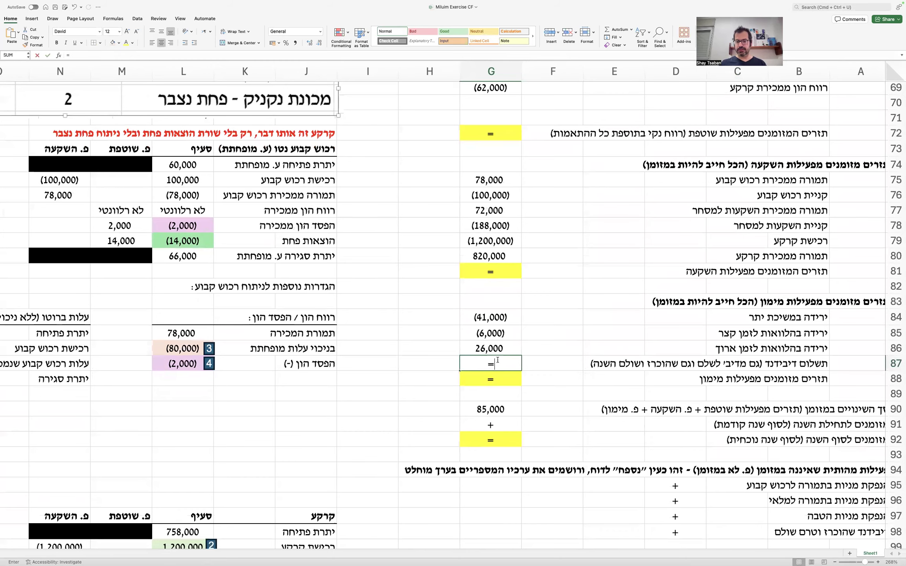
pyautogui.scroll(-3, 438, 400)
pyautogui.scroll(-20, 437, 400)
pyautogui.hscroll(-8, 438, 400)
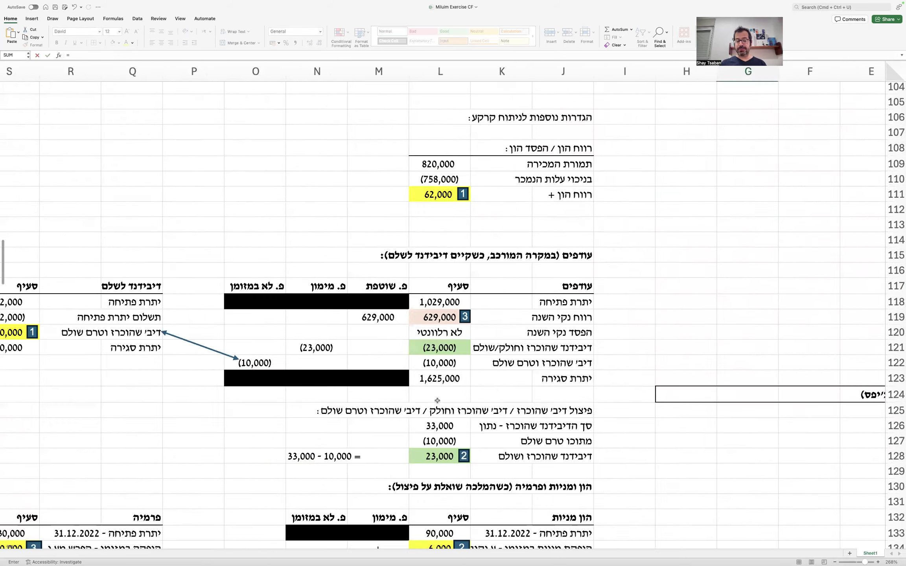
pyautogui.scroll(10, 437, 400)
pyautogui.hscroll(1, 438, 401)
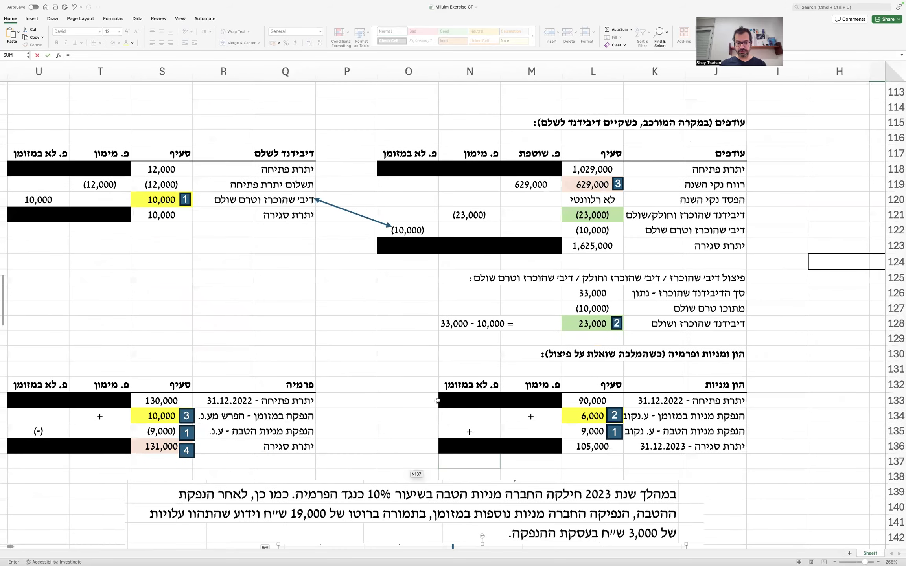
pyautogui.scroll(6, 437, 400)
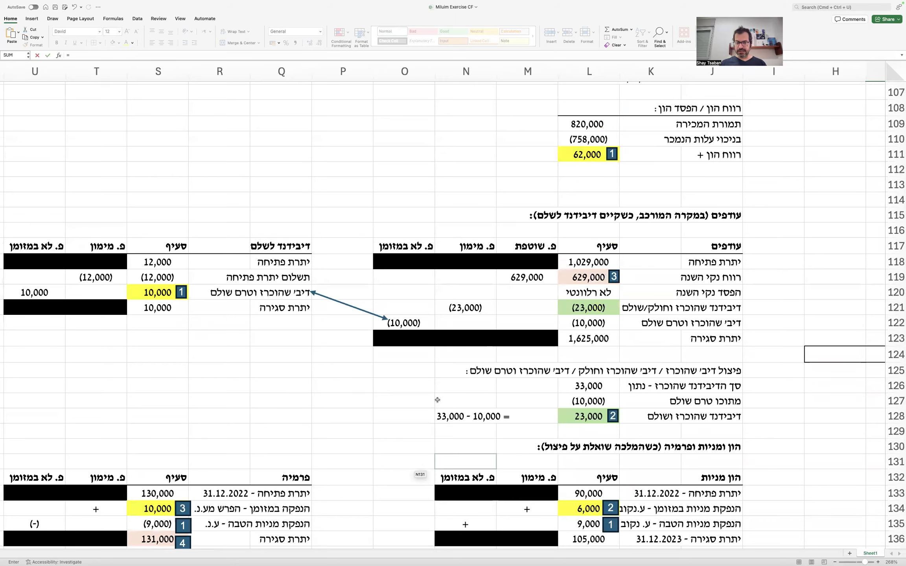
pyautogui.scroll(1, 437, 400)
pyautogui.hscroll(-1, 437, 400)
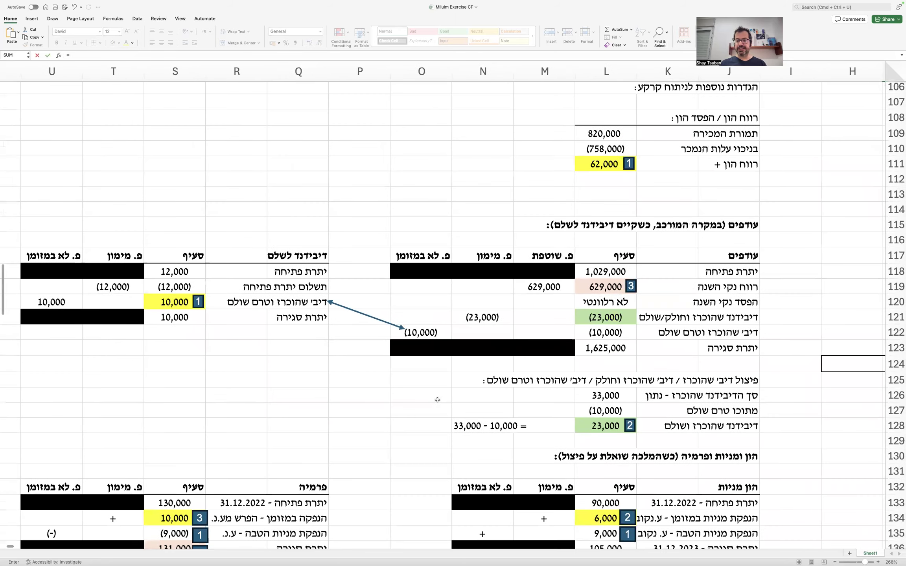
pyautogui.click(491, 321)
pyautogui.write('+')
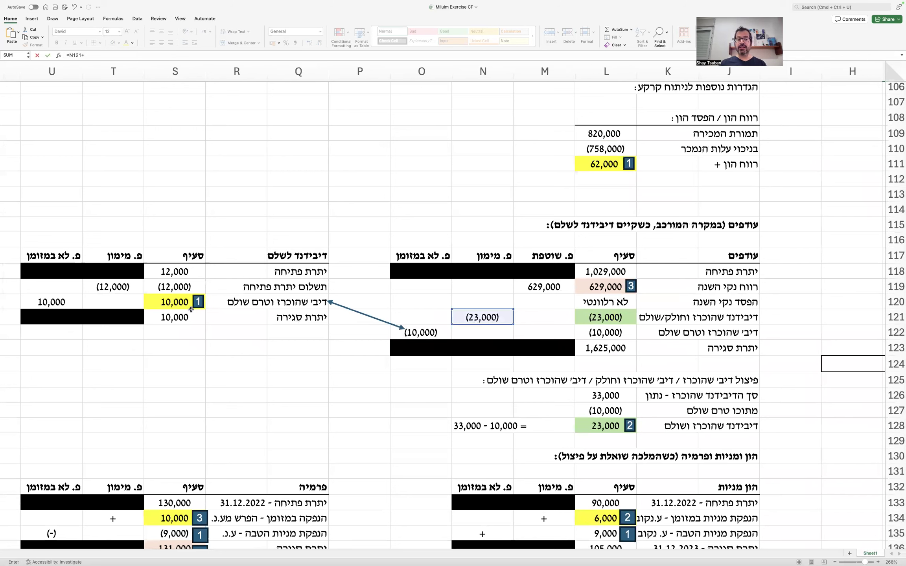
pyautogui.click(116, 281)
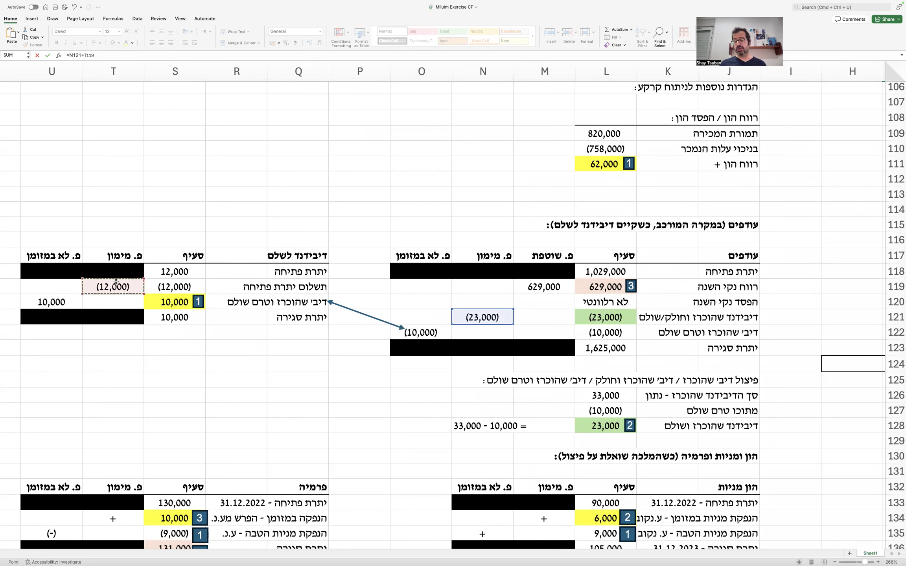
pyautogui.press('Escape')
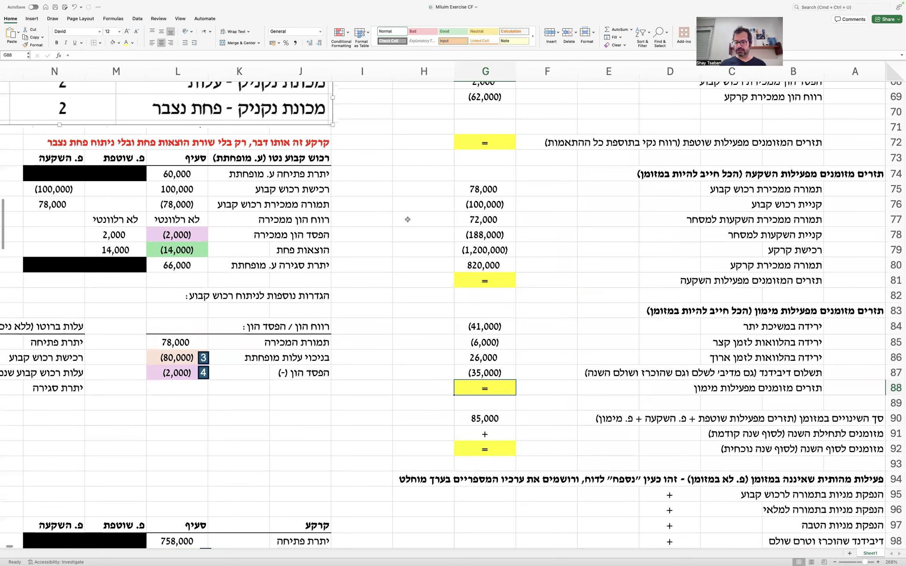
# Step: Delete the pasted pictures of the dividend payable and surplus balances covering note 5 below the balance sheet
pyautogui.click(765, 372)
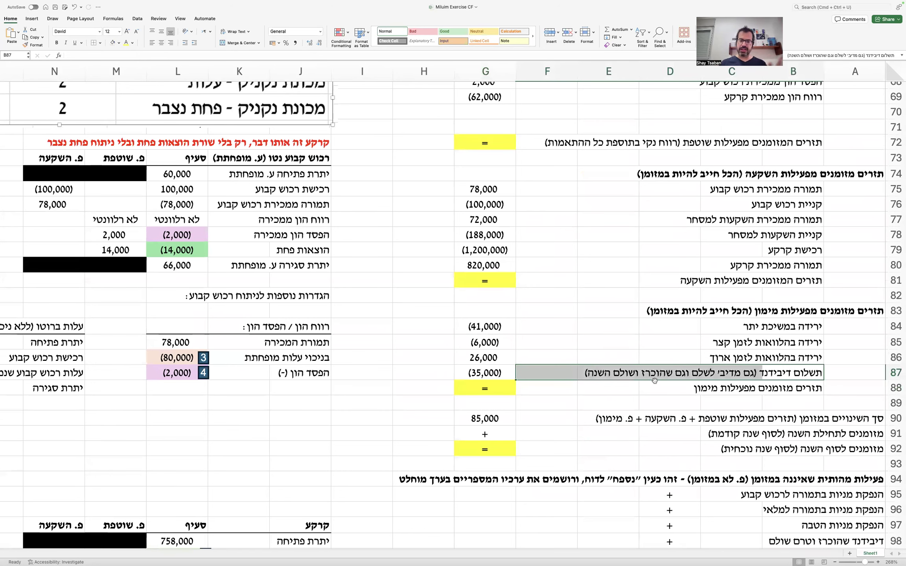
pyautogui.scroll(-1, 654, 381)
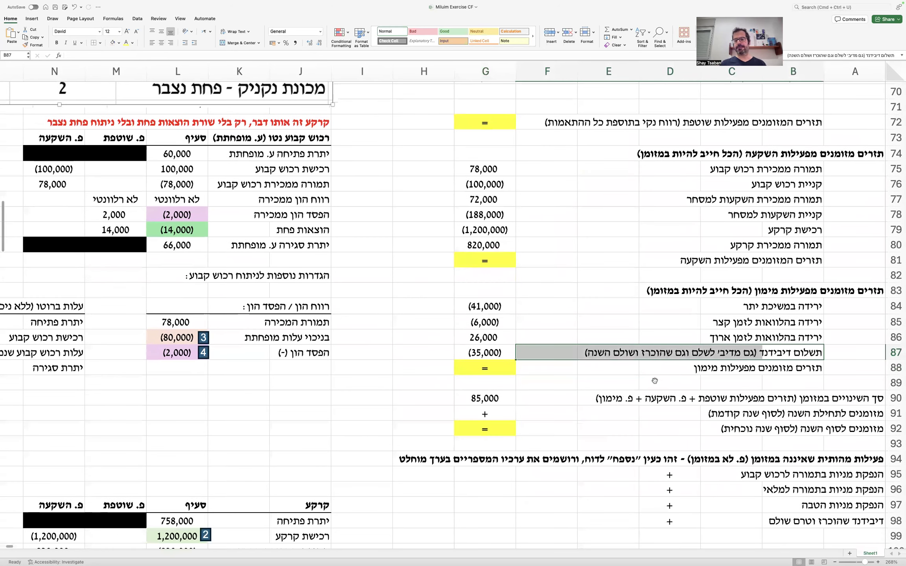
pyautogui.scroll(-3, 654, 381)
pyautogui.scroll(5, 655, 381)
pyautogui.scroll(-3, 655, 380)
pyautogui.scroll(14, 654, 380)
pyautogui.scroll(10, 654, 381)
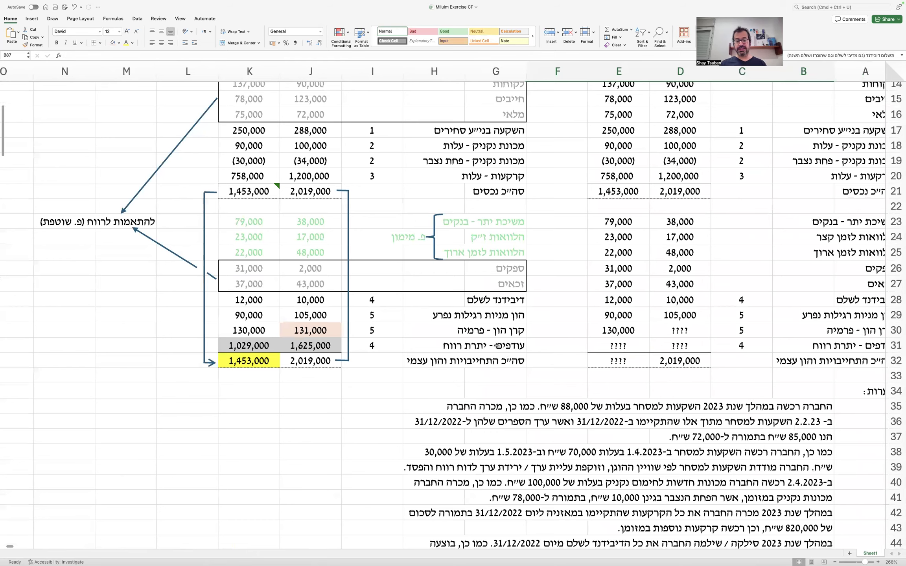
pyautogui.moveTo(509, 331); pyautogui.dragTo(260, 344)
pyautogui.scroll(-5, 419, 318)
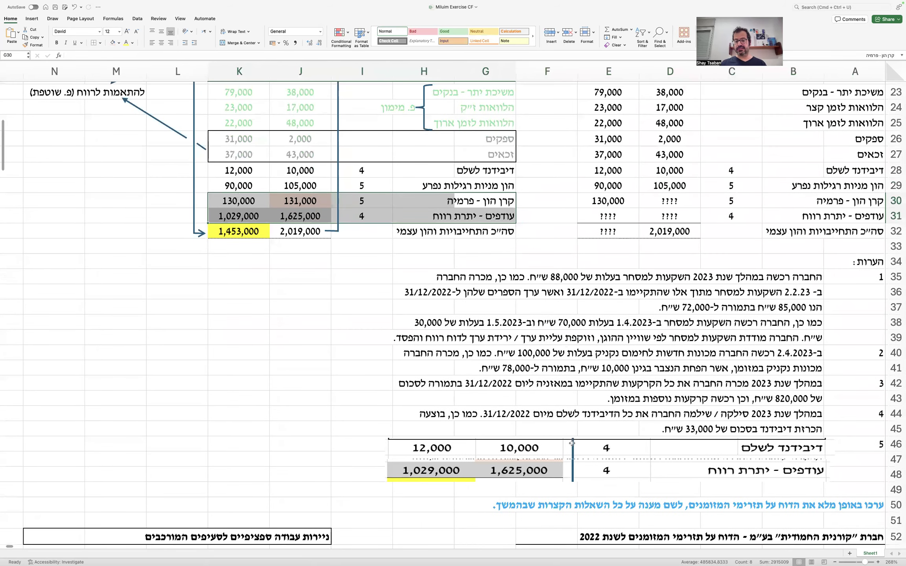
pyautogui.click(572, 443)
pyautogui.press('Delete')
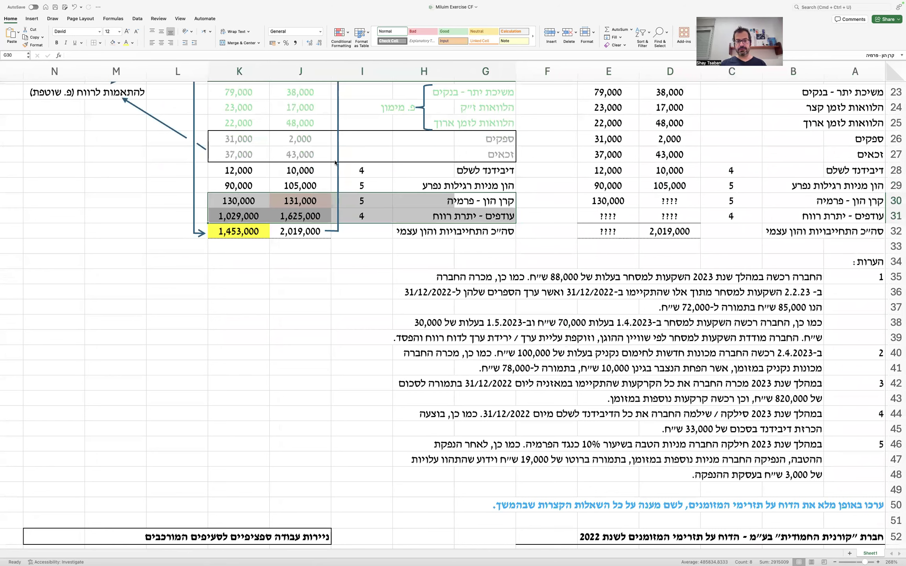
pyautogui.click(305, 272)
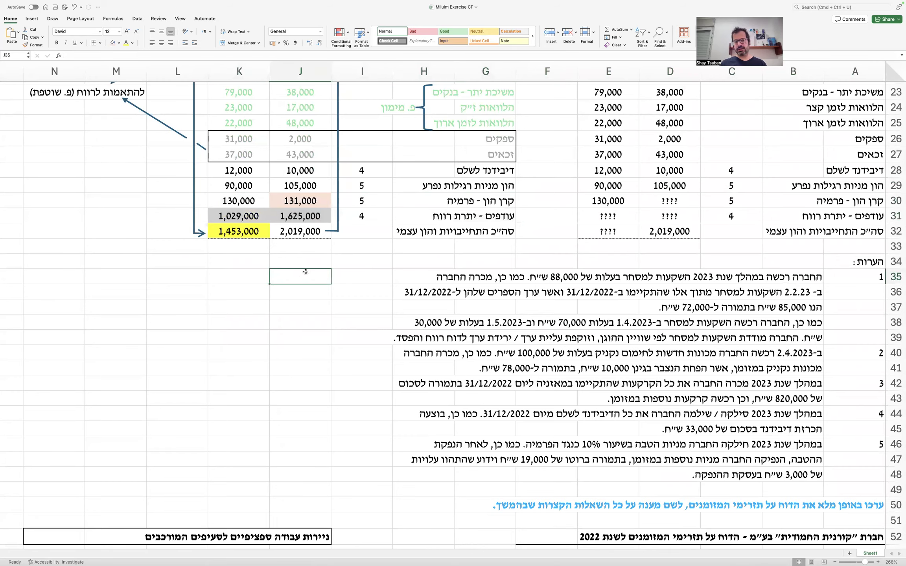
# Step: Set the financing amounts of the cash share issue to =L134 in M134 and =S134 in T134
pyautogui.scroll(-20, 307, 296)
pyautogui.hscroll(-5, 307, 295)
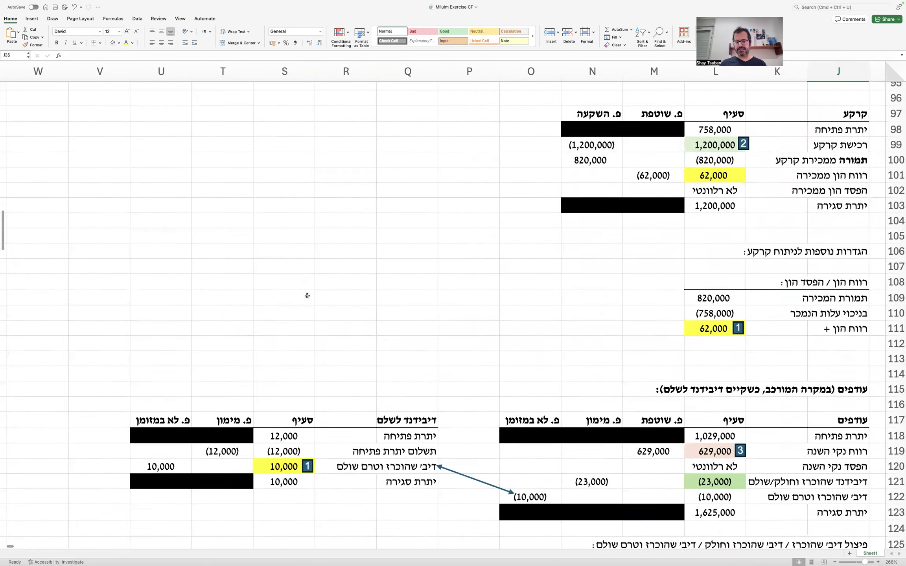
pyautogui.scroll(-5, 307, 296)
pyautogui.hscroll(-1, 307, 296)
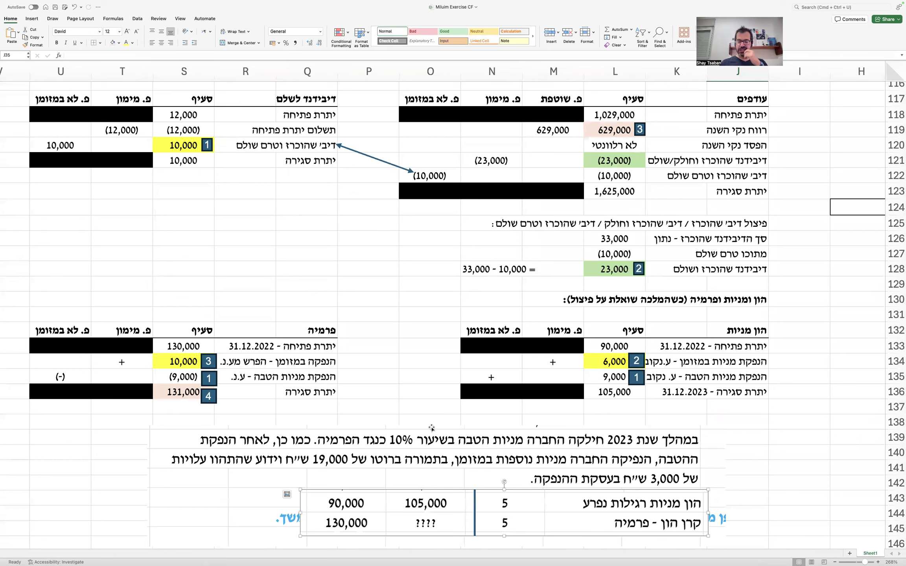
pyautogui.click(539, 362)
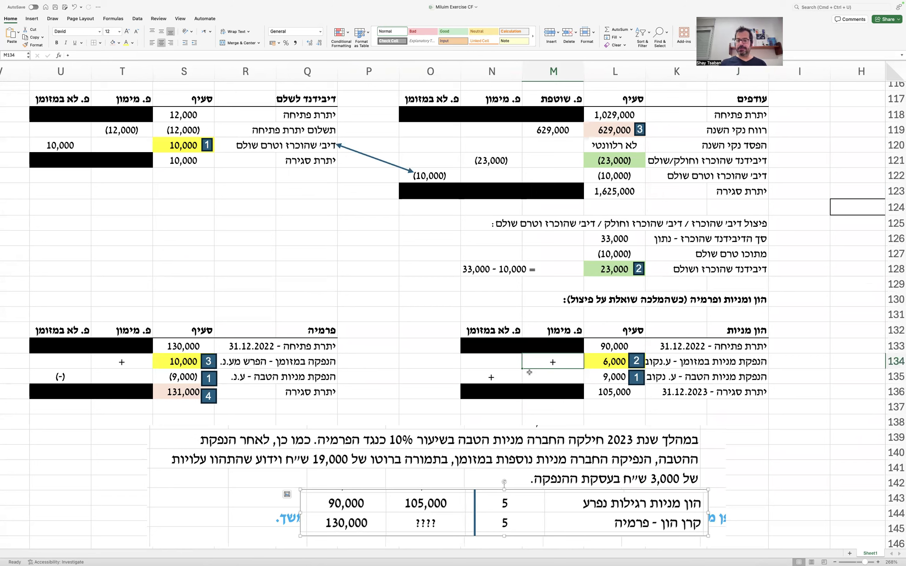
pyautogui.write('=')
pyautogui.press('Right')
pyautogui.press('Tab')
pyautogui.press('Tab')
pyautogui.press('Tab')
pyautogui.press('Tab')
pyautogui.press('Tab')
pyautogui.press('Tab')
pyautogui.press('Tab')
pyautogui.write('=')
pyautogui.press('Right')
pyautogui.press('Return')
# Step: Set the non-cash amounts of the bonus share issue to =L135 in N135 and =S135 in U135
pyautogui.press('Tab')
pyautogui.press('Tab')
pyautogui.press('Tab')
pyautogui.press('Tab')
pyautogui.press('Tab')
pyautogui.press('Tab')
pyautogui.write('=')
pyautogui.press('Right')
pyautogui.press('Right')
pyautogui.press('Return')
pyautogui.click(55, 377)
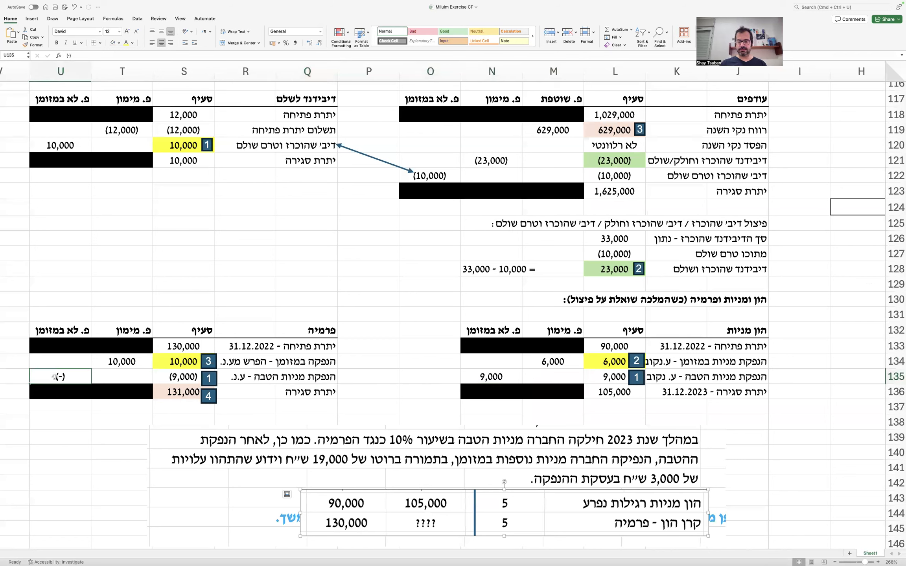
pyautogui.write('=')
pyautogui.press('Right')
pyautogui.press('Right')
pyautogui.press('Return')
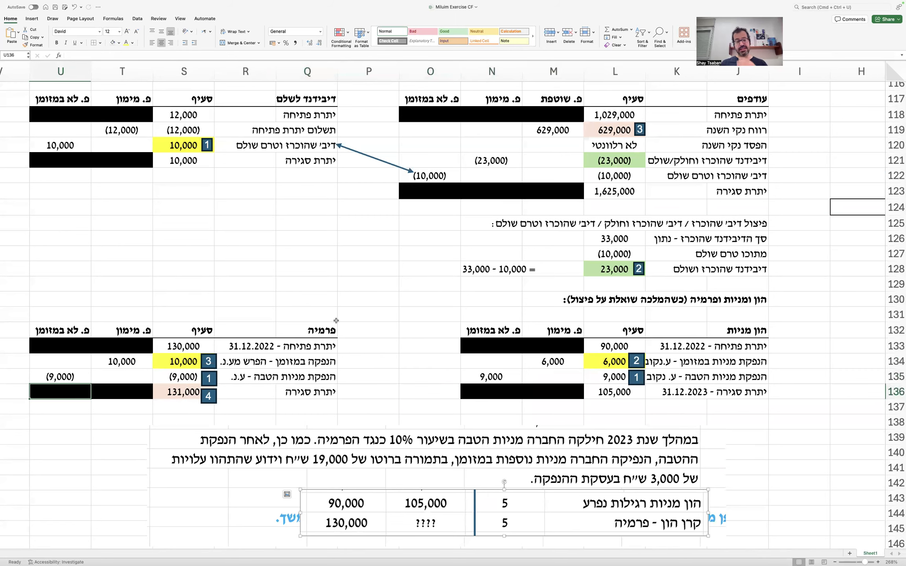
# Step: Move the block A88:G98 of the cash flow statement down one row to free row 88
pyautogui.scroll(10, 538, 313)
pyautogui.hscroll(6, 538, 314)
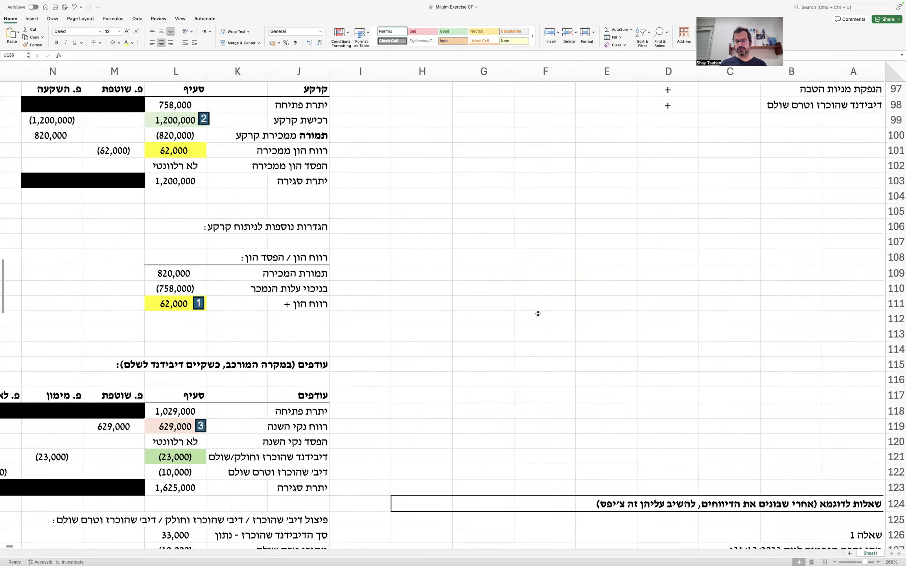
pyautogui.scroll(12, 538, 314)
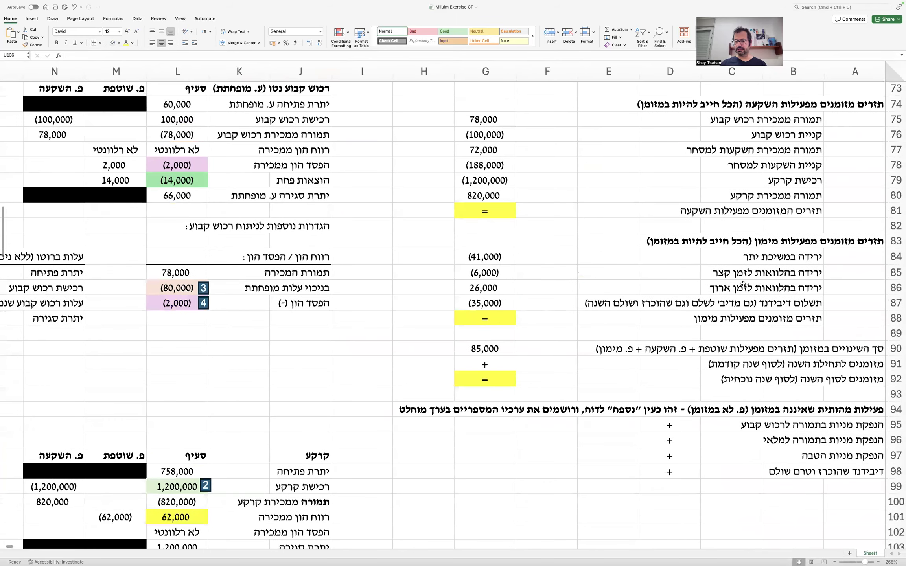
pyautogui.moveTo(855, 311)
pyautogui.mouseDown()
pyautogui.moveTo(490, 457)
pyautogui.moveTo(485, 471)
pyautogui.mouseUp()
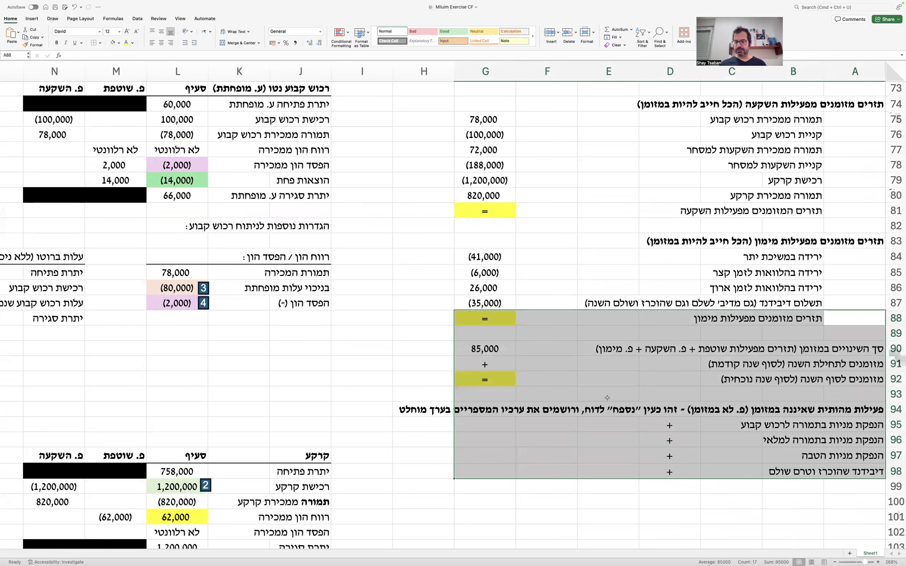
pyautogui.moveTo(845, 310); pyautogui.dragTo(846, 325)
# Step: Label the new financing line in B88 "הנפקת מניות במזומן (יש לרשום את סך התמורה)"
pyautogui.click(803, 319)
pyautogui.write('ה')
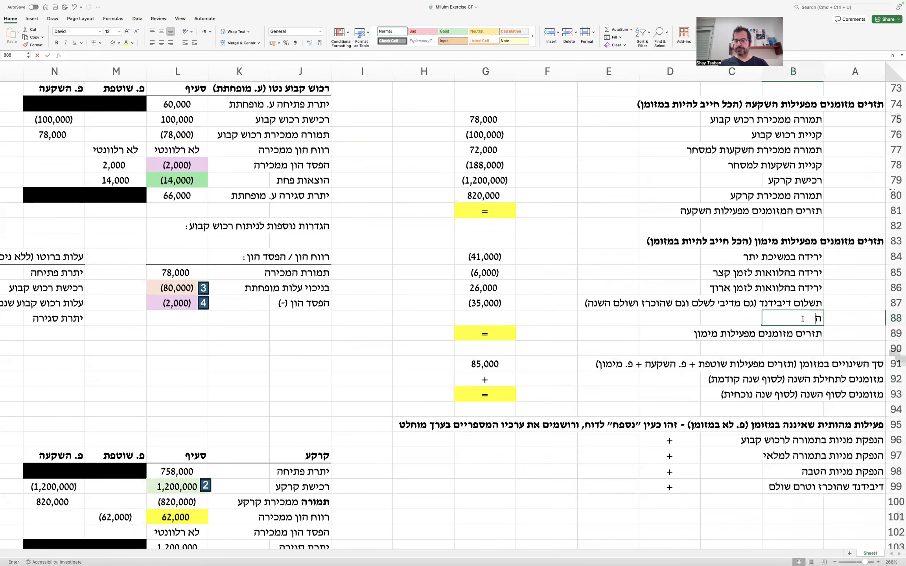
pyautogui.write('נפקת מניות במזומ')
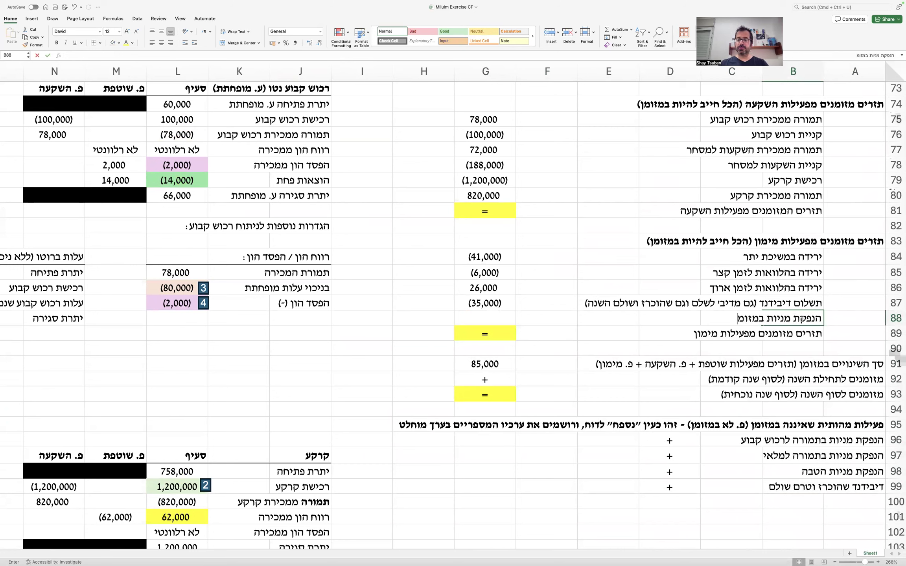
pyautogui.write('ן (יש לרשום את סך התמורה')
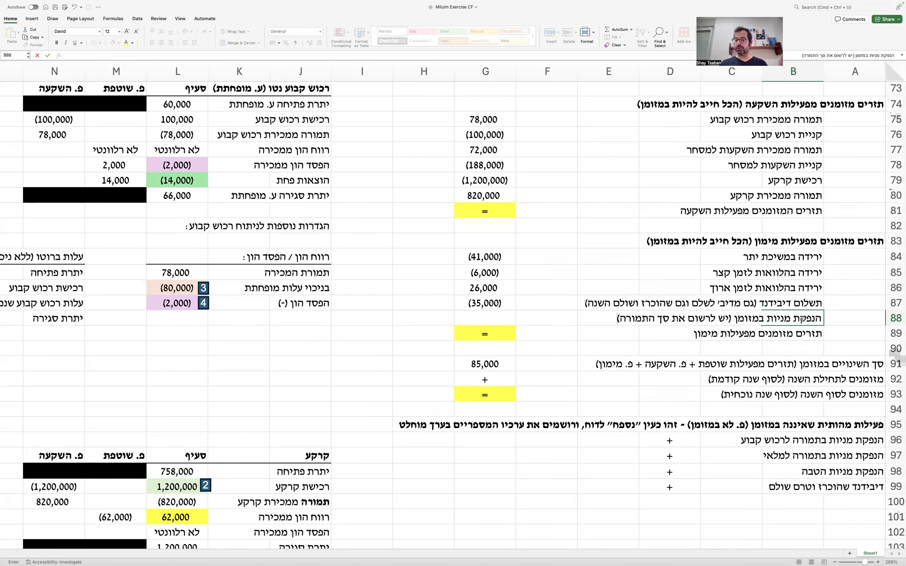
# Step: Calculate the total cash share issue proceeds in G88 with =M134+T134 and centre the amount
pyautogui.press('Left')
pyautogui.press('Left')
pyautogui.press('Left')
pyautogui.press('Left')
pyautogui.press('Left')
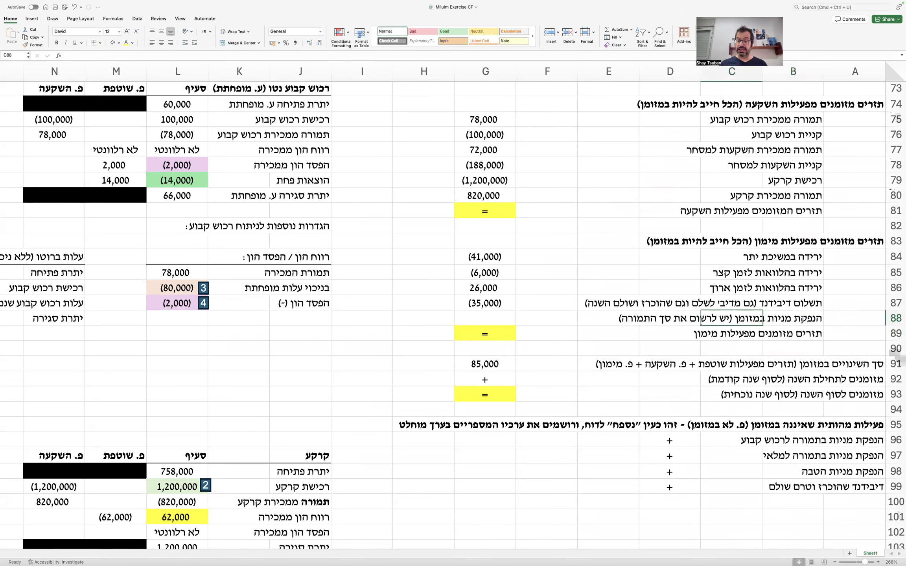
pyautogui.write('=')
pyautogui.scroll(-10, 644, 416)
pyautogui.hscroll(-5, 644, 416)
pyautogui.scroll(-5, 644, 416)
pyautogui.hscroll(-2, 644, 415)
pyautogui.scroll(3, 643, 416)
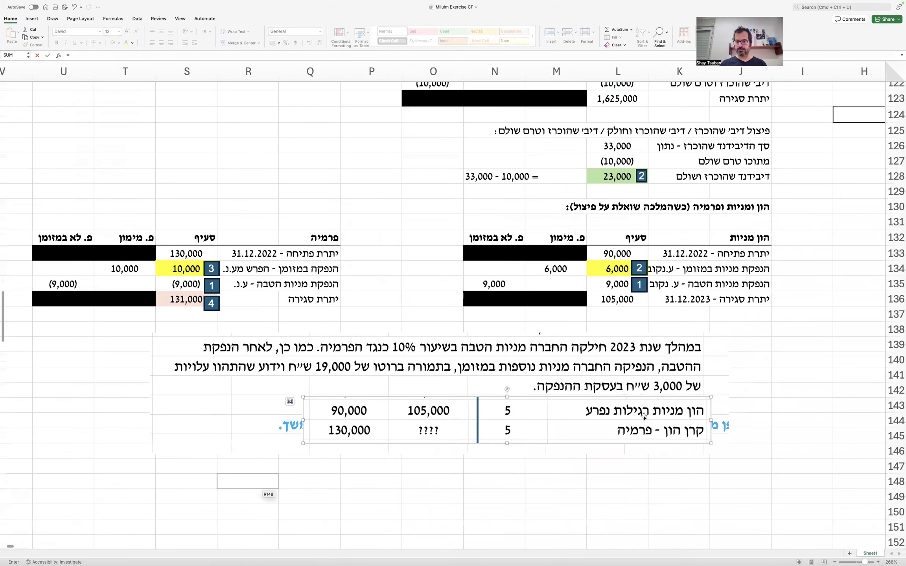
pyautogui.click(557, 270)
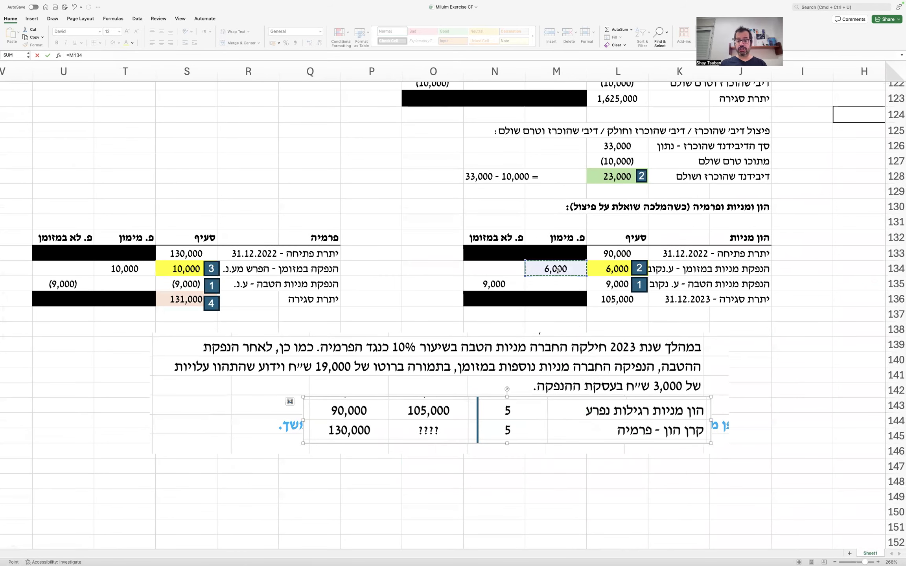
pyautogui.write('+')
pyautogui.click(145, 270)
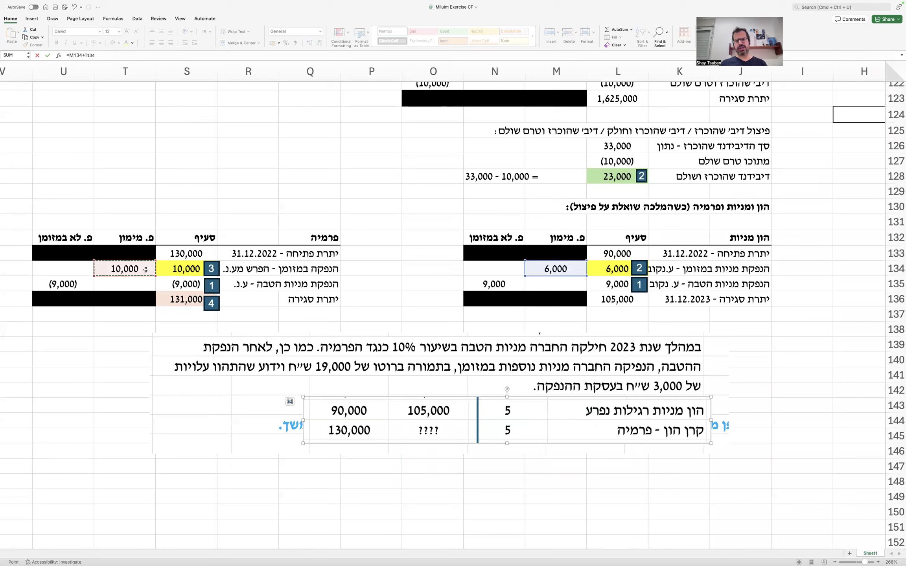
pyautogui.press('Return')
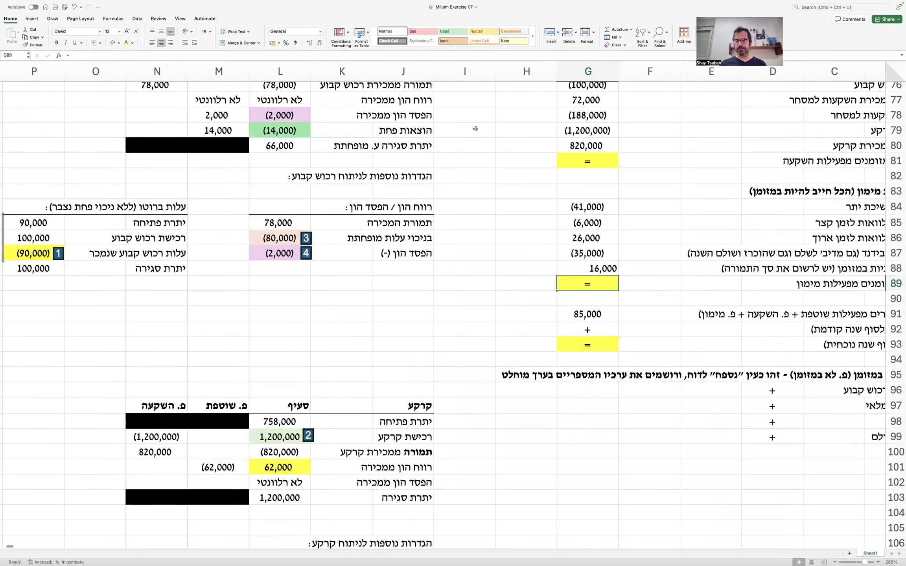
pyautogui.click(607, 266)
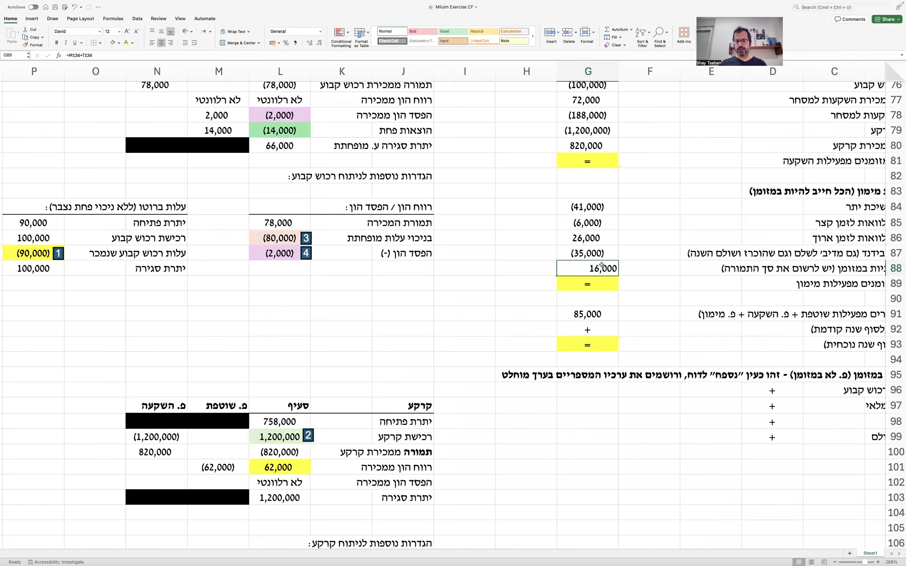
pyautogui.click(161, 44)
# Step: Check the sum of all cash flow statement amounts in G56:G88
pyautogui.scroll(5, 407, 199)
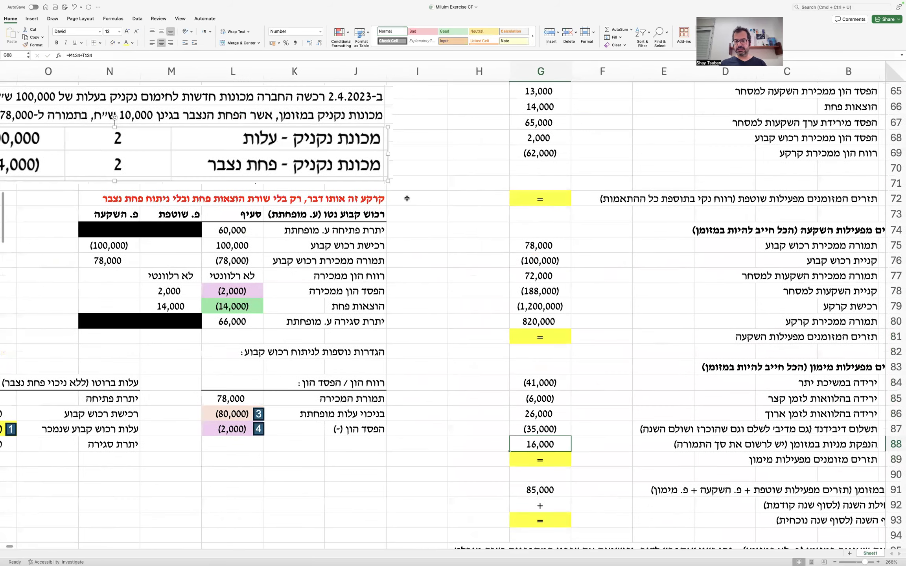
pyautogui.scroll(-3, 407, 198)
pyautogui.scroll(4, 490, 153)
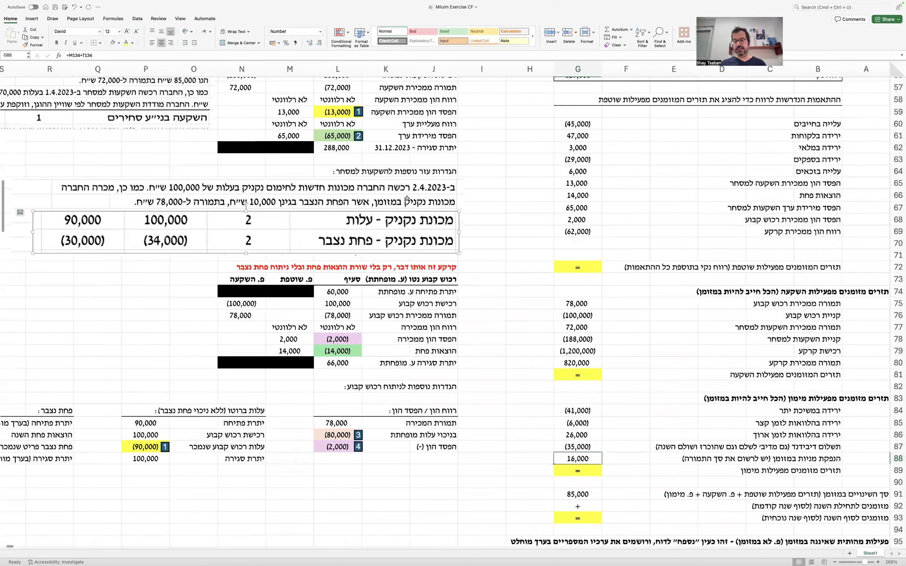
pyautogui.moveTo(559, 86); pyautogui.dragTo(561, 463)
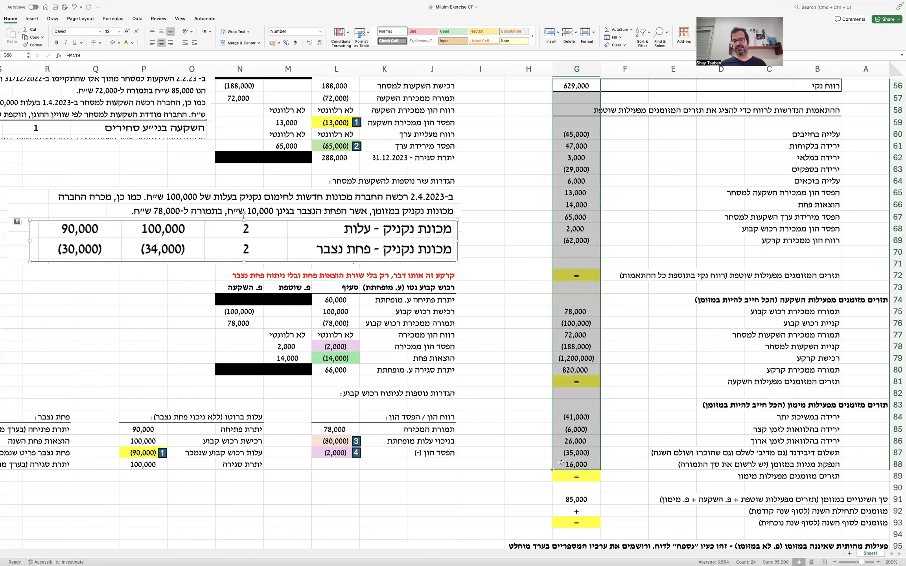
pyautogui.click(750, 287)
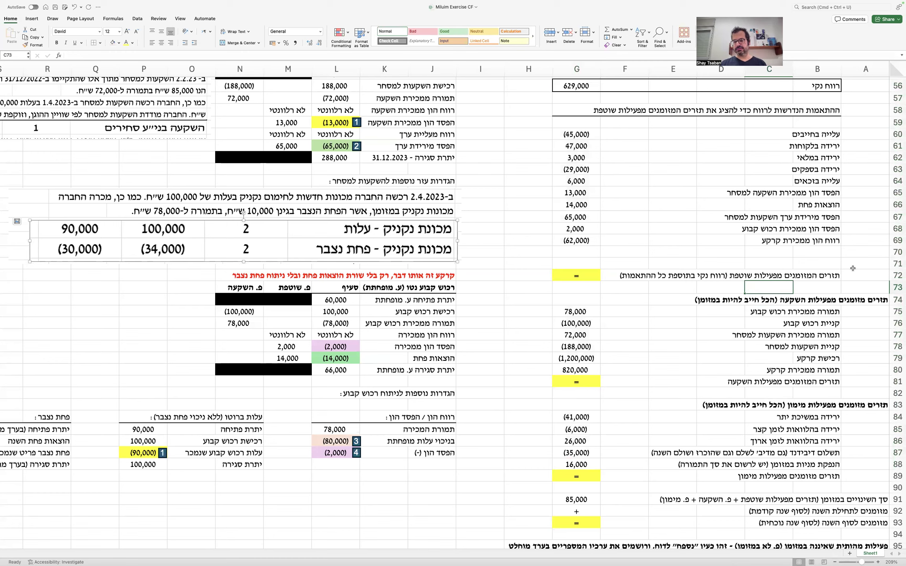
# Step: Total the operating cash flows, including net profit and all adjustments, in G72 with =SUM(G56:G69)
pyautogui.scroll(3, 782, 275)
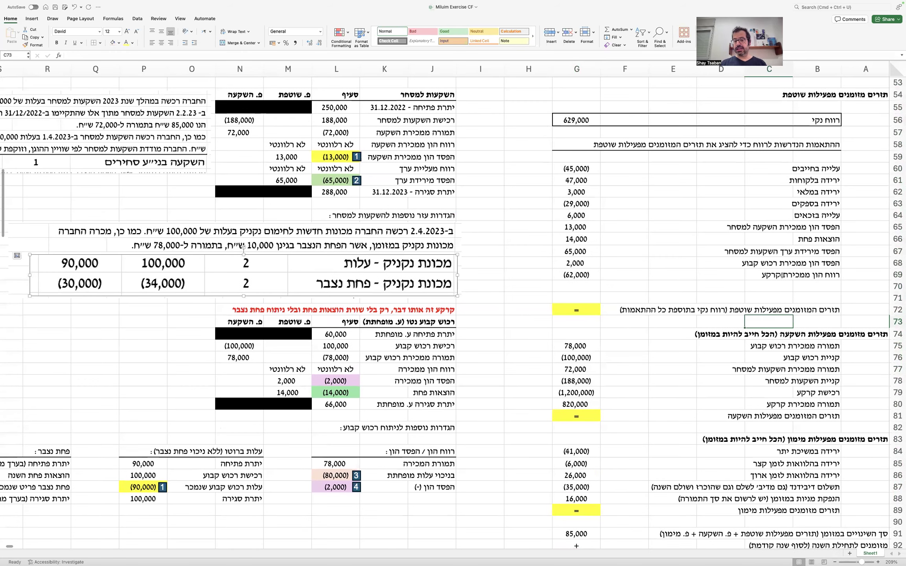
pyautogui.click(582, 309)
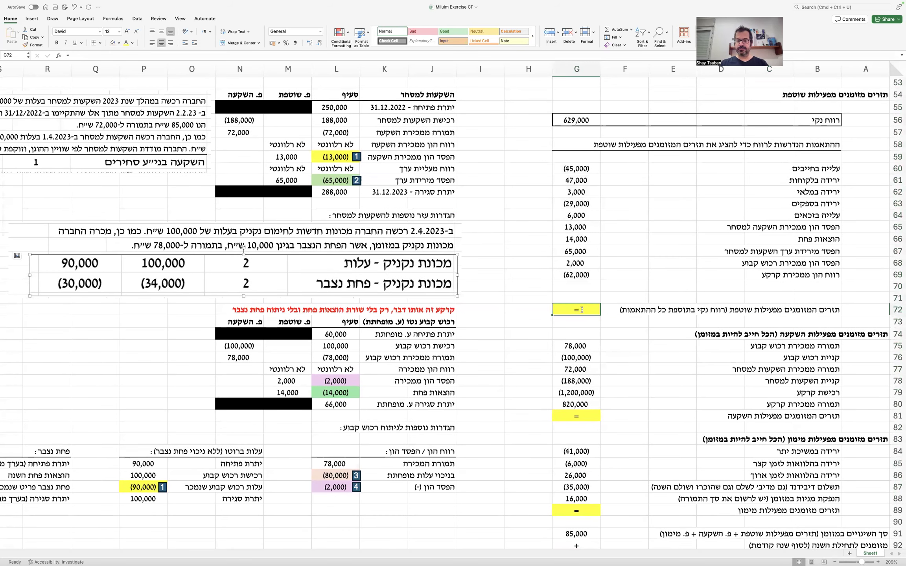
pyautogui.doubleClick(582, 310)
pyautogui.write('sum(')
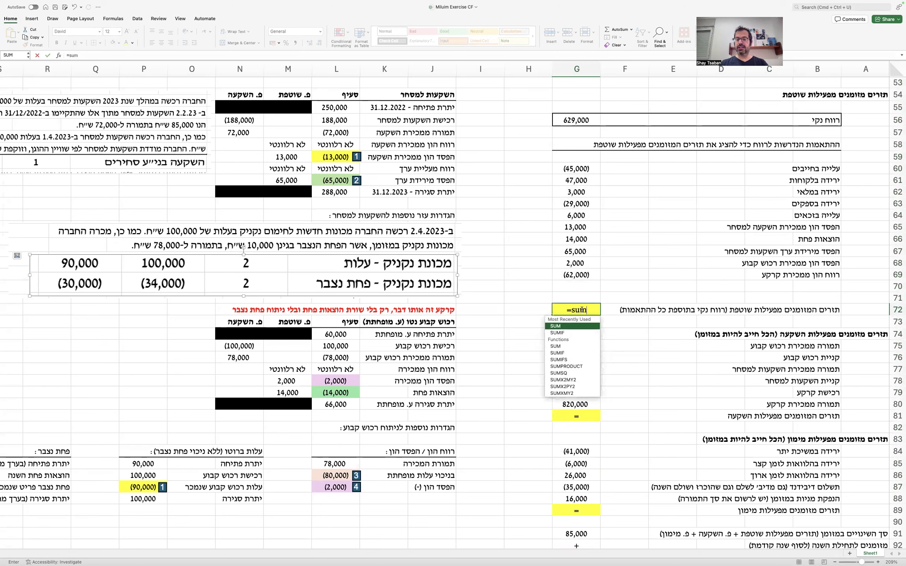
pyautogui.moveTo(578, 114); pyautogui.dragTo(576, 272)
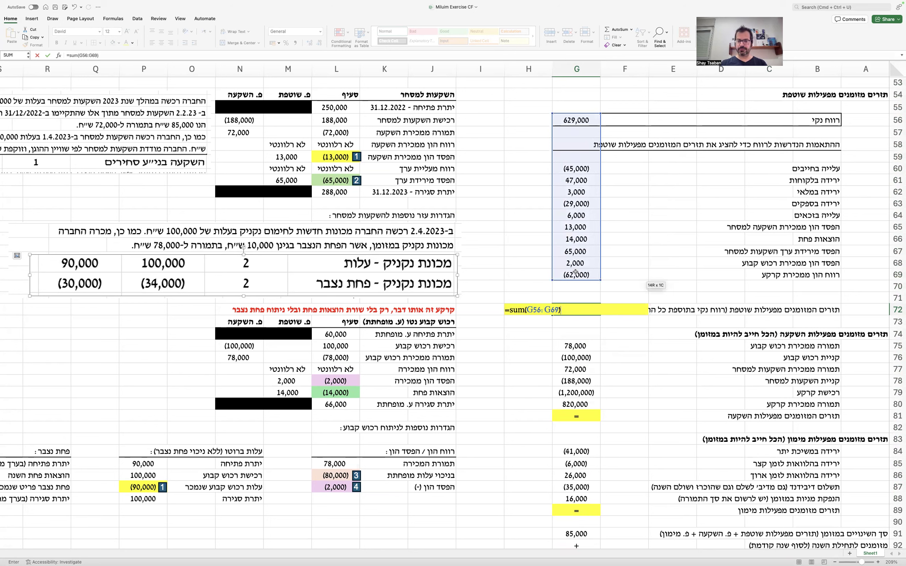
pyautogui.press('Return')
pyautogui.click(571, 309)
pyautogui.doubleClick(571, 309)
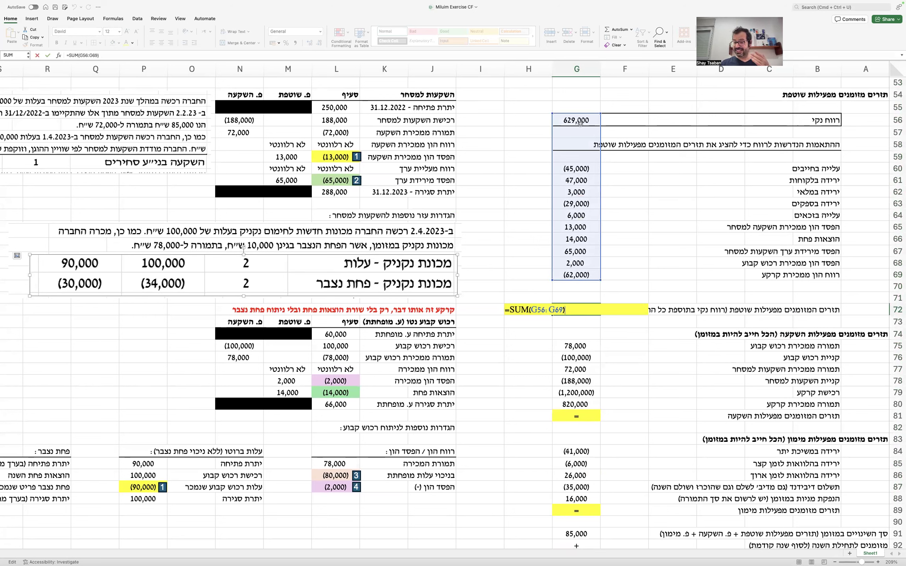
pyautogui.press('Return')
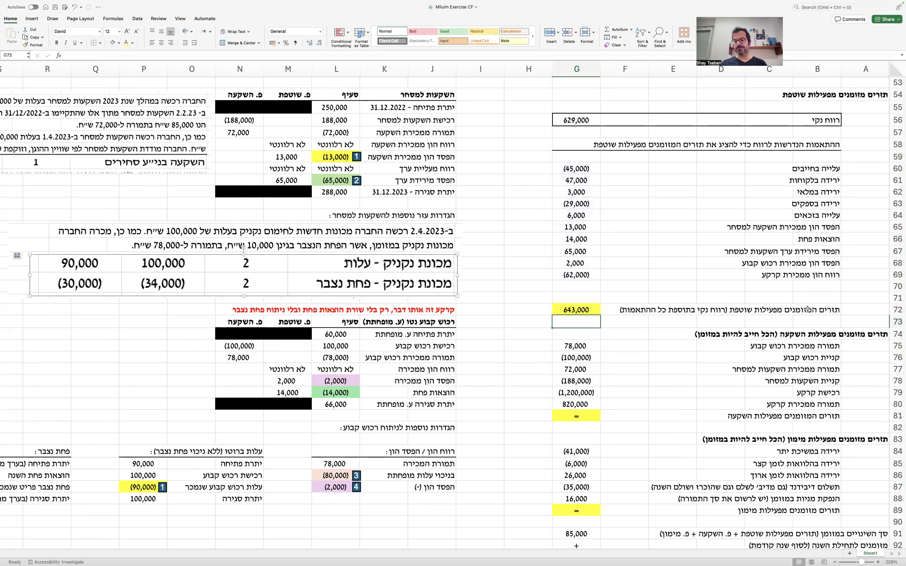
# Step: Move the operating cash flow total line B72:G72 up to row 70, directly below the adjustments
pyautogui.moveTo(814, 310); pyautogui.dragTo(623, 299)
pyautogui.moveTo(826, 309); pyautogui.dragTo(582, 310)
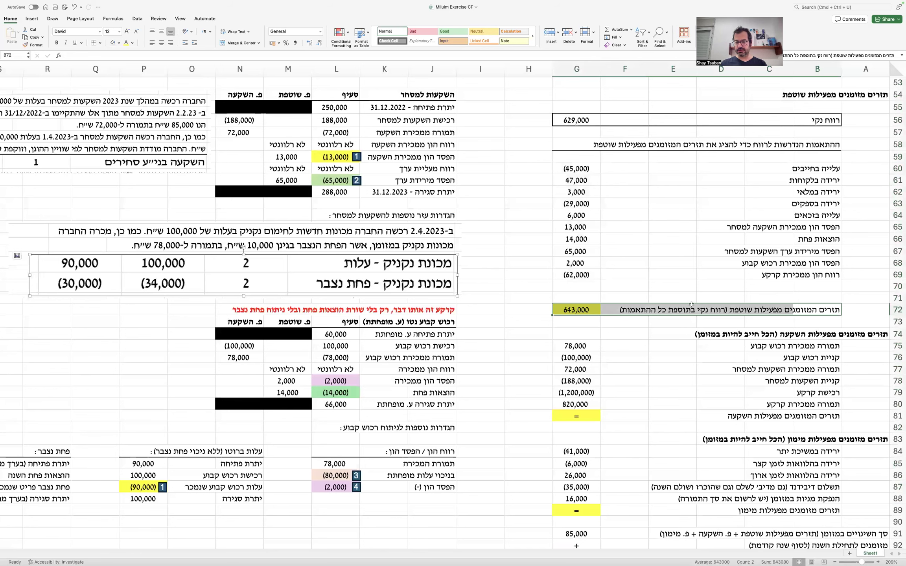
pyautogui.moveTo(691, 303); pyautogui.dragTo(691, 280)
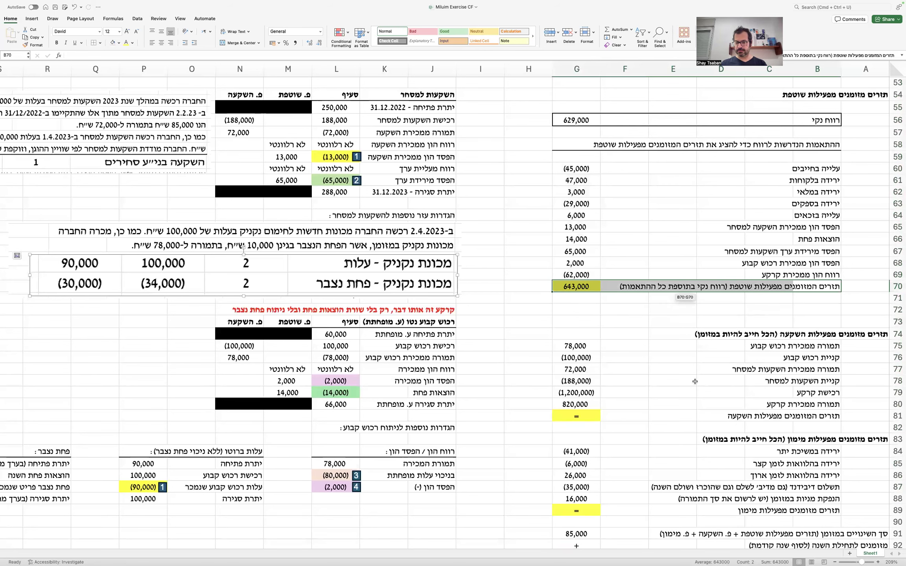
# Step: Move the investing activities block A74:G81 up two rows so it starts in row 72
pyautogui.scroll(-3, 866, 317)
pyautogui.moveTo(867, 300); pyautogui.dragTo(576, 381)
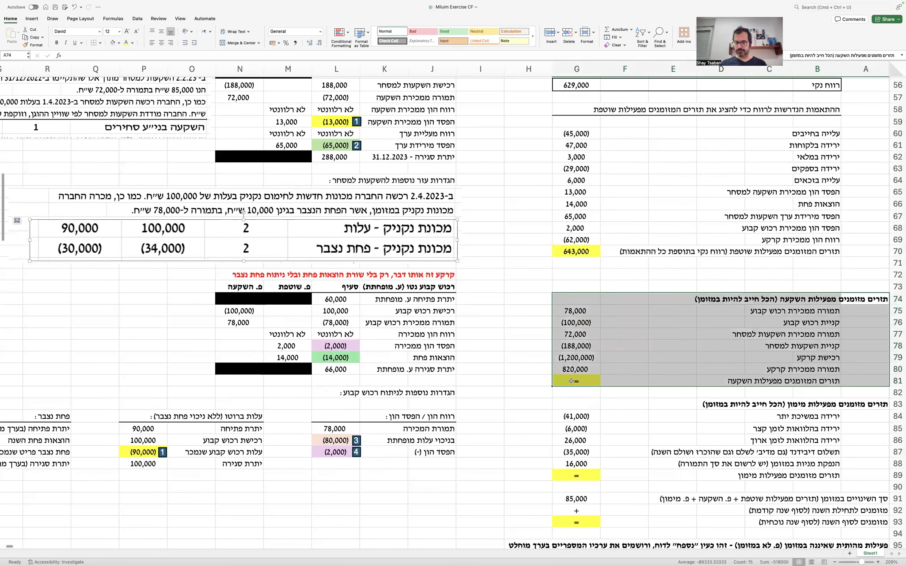
pyautogui.moveTo(679, 292); pyautogui.dragTo(679, 269)
# Step: Total the investing cash flows in G79 with =SUM(G73:G78)
pyautogui.click(576, 359)
pyautogui.write('=sum(')
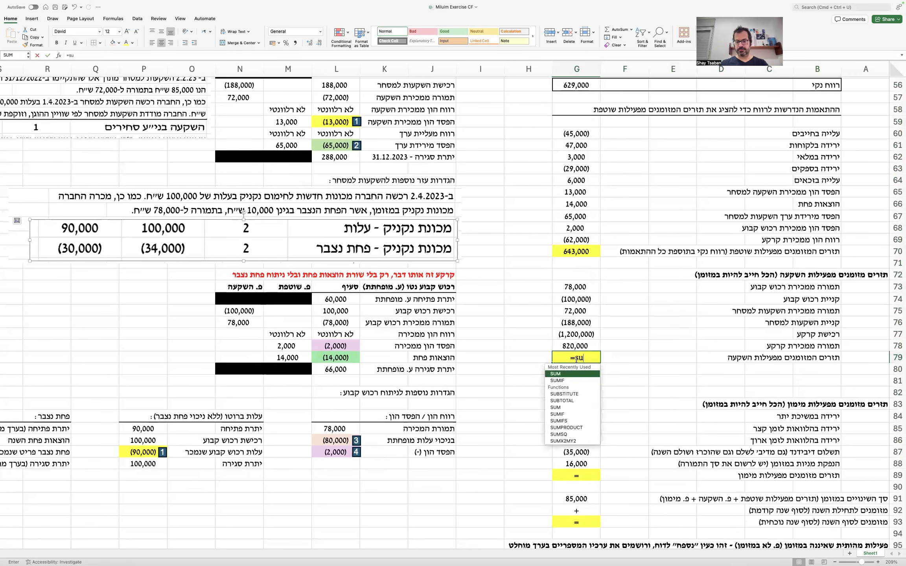
pyautogui.press('Up')
pyautogui.press('Up')
pyautogui.press('Up')
pyautogui.press('Up')
pyautogui.press('Up')
pyautogui.press('Up')
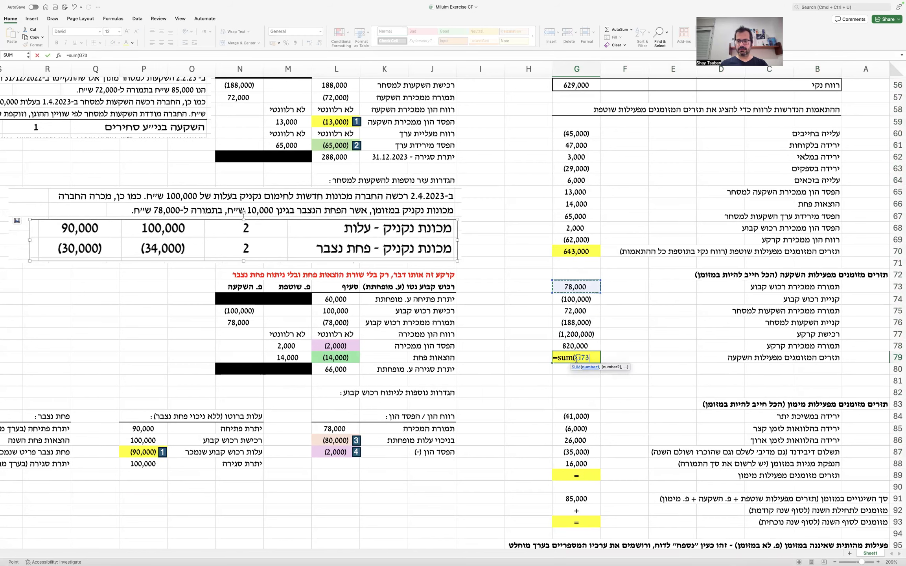
pyautogui.hotkey('shift', 'Down')
pyautogui.hotkey('shift', 'Down')
pyautogui.hotkey('shift', 'Down')
pyautogui.hotkey('shift', 'Down')
pyautogui.hotkey('shift', 'Down')
pyautogui.press('Return')
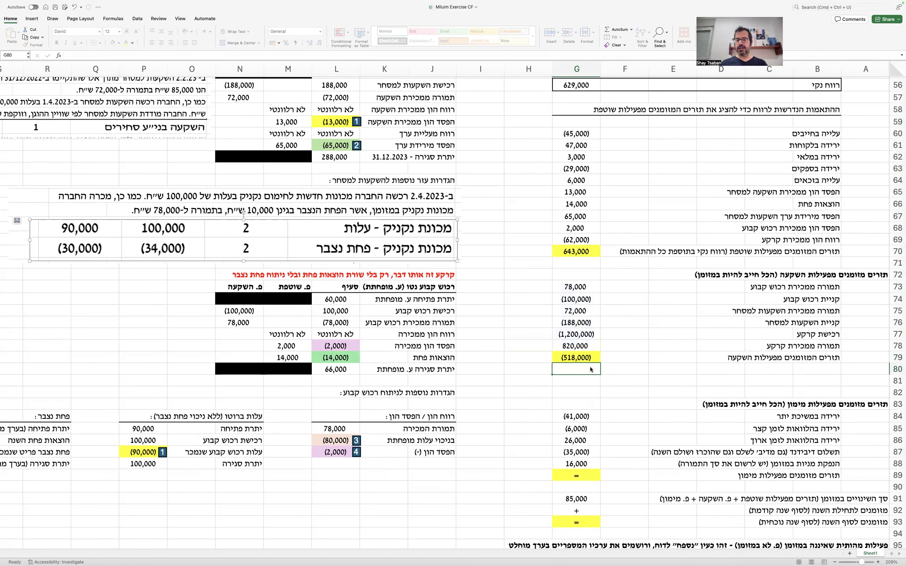
# Step: Move the financing activities block A83:G89 up two rows so it starts in row 81
pyautogui.scroll(-3, 640, 392)
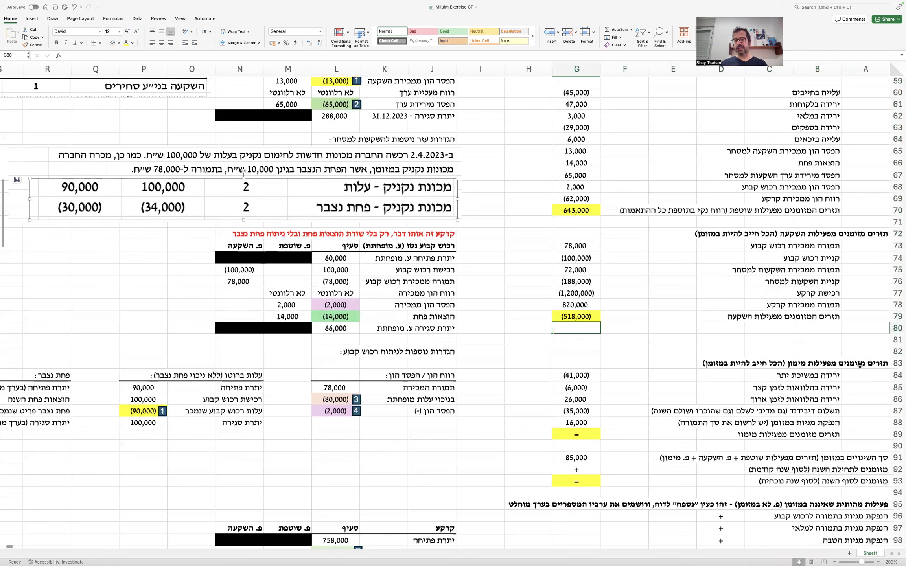
pyautogui.moveTo(861, 365); pyautogui.dragTo(576, 435)
pyautogui.moveTo(658, 356); pyautogui.dragTo(658, 335)
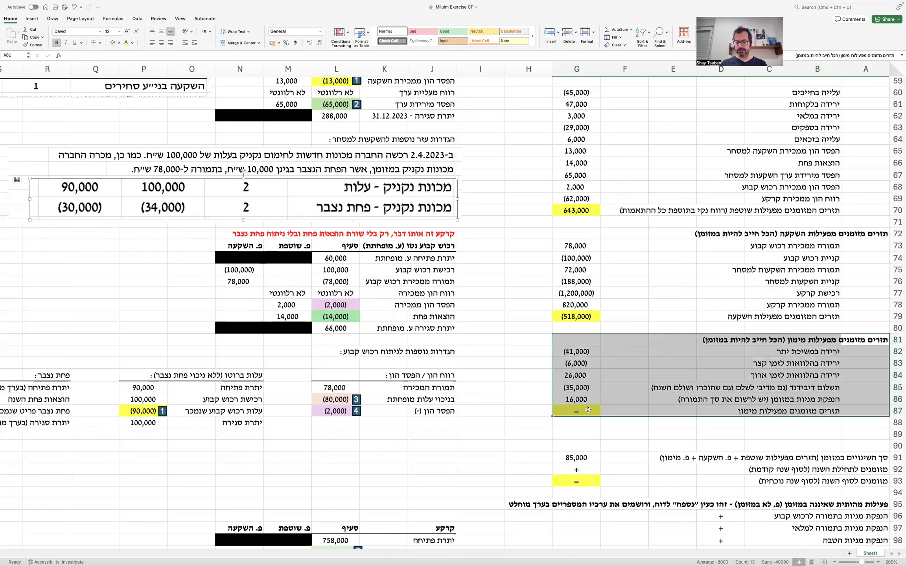
# Step: Total the financing cash flows in G87 with =SUM(G82:G86)
pyautogui.click(588, 410)
pyautogui.write('=sum(')
pyautogui.press('Up')
pyautogui.press('Up')
pyautogui.press('Up')
pyautogui.press('Up')
pyautogui.press('Up')
pyautogui.hotkey('shift', 'Down')
pyautogui.hotkey('shift', 'Down')
pyautogui.hotkey('shift', 'Down')
pyautogui.hotkey('shift', 'Down')
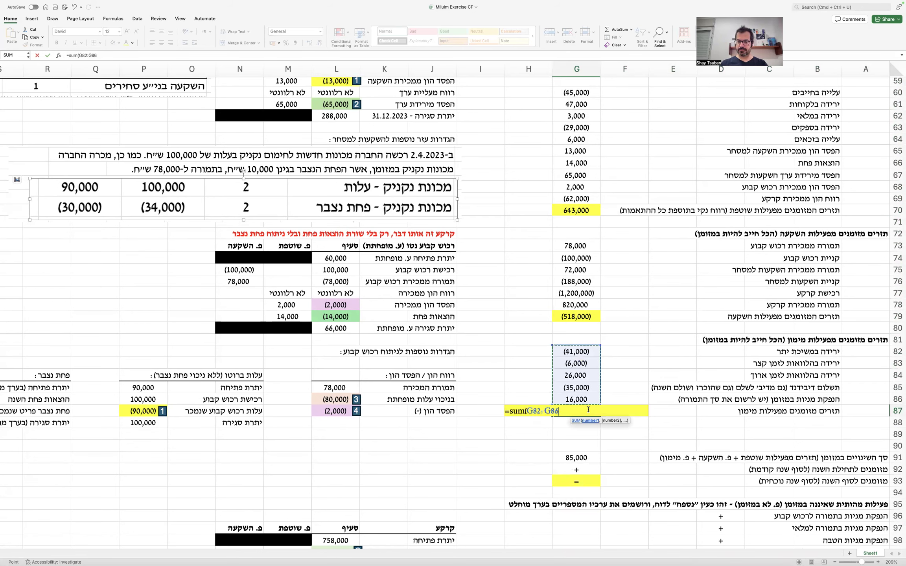
pyautogui.press('Return')
# Step: Check the combined sum of the totals in G70, G79 and G87 against the cash balances in D13:E13
pyautogui.scroll(-1, 637, 420)
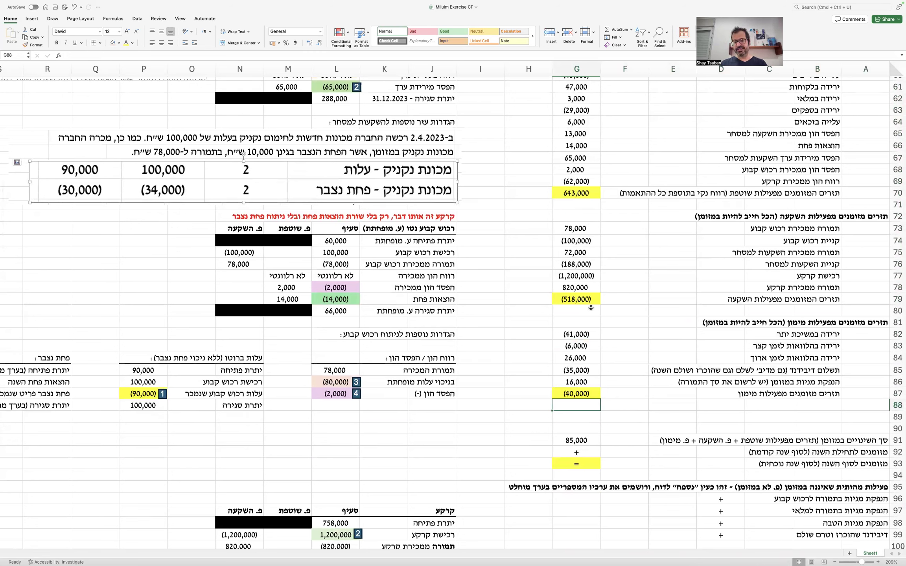
pyautogui.click(581, 192)
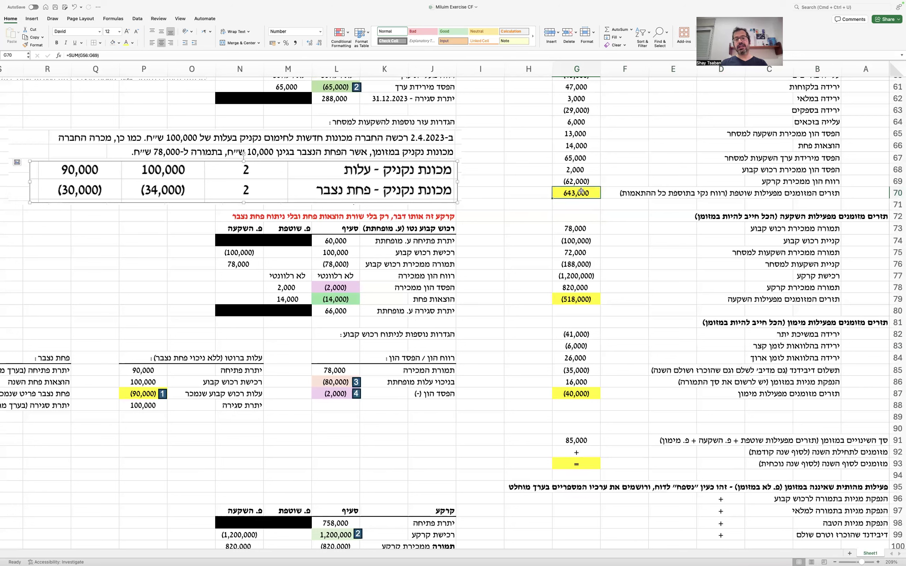
pyautogui.keyDown('super'); pyautogui.click(578, 299); pyautogui.keyUp('super')
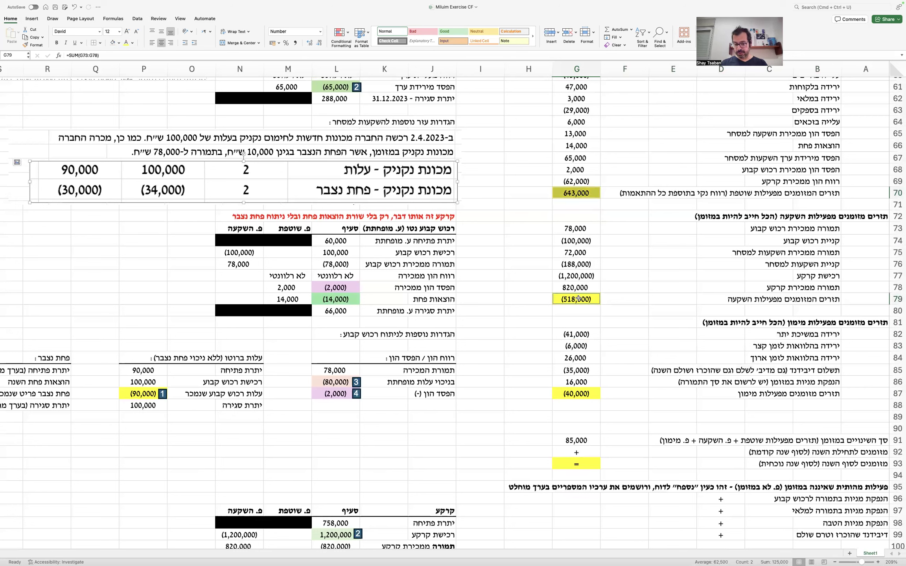
pyautogui.keyDown('super'); pyautogui.click(581, 393); pyautogui.keyUp('super')
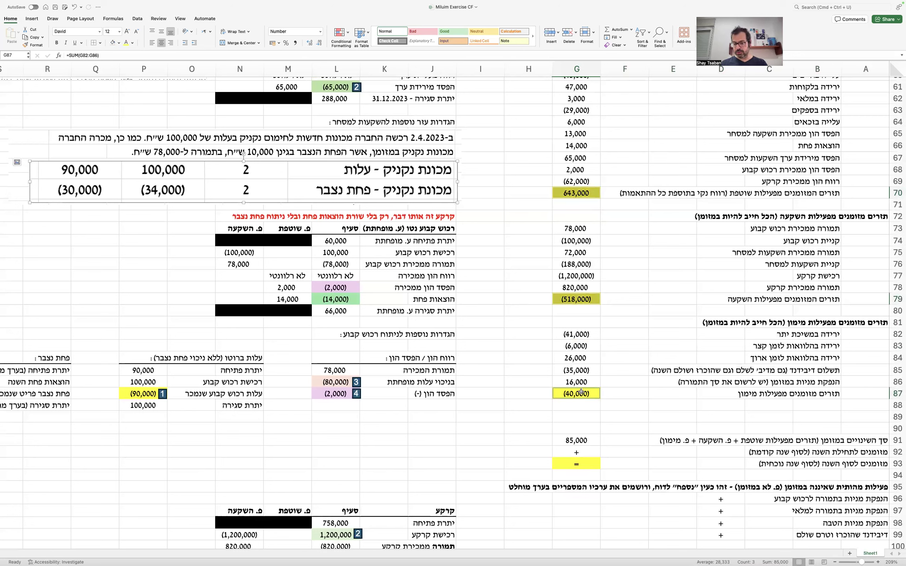
pyautogui.scroll(15, 571, 323)
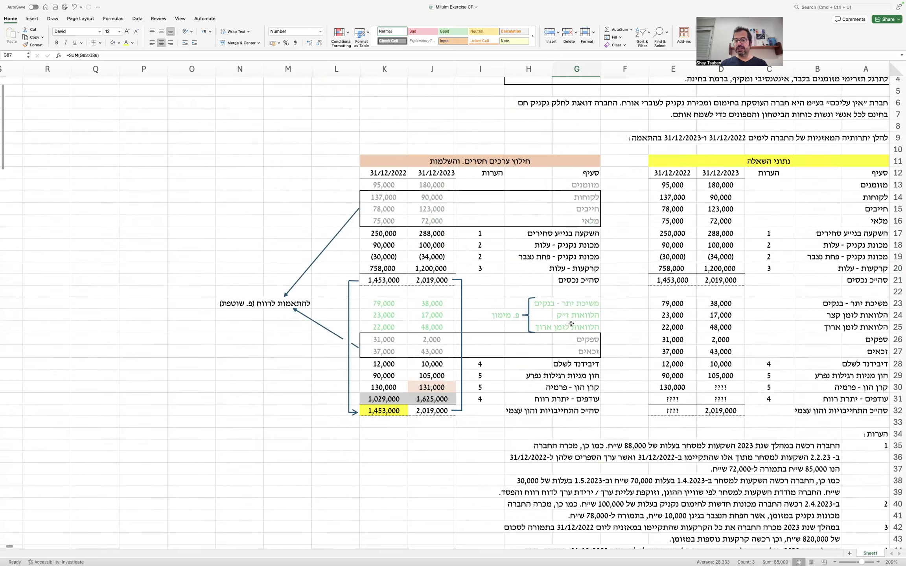
pyautogui.scroll(2, 571, 323)
pyautogui.moveTo(675, 216); pyautogui.dragTo(706, 217)
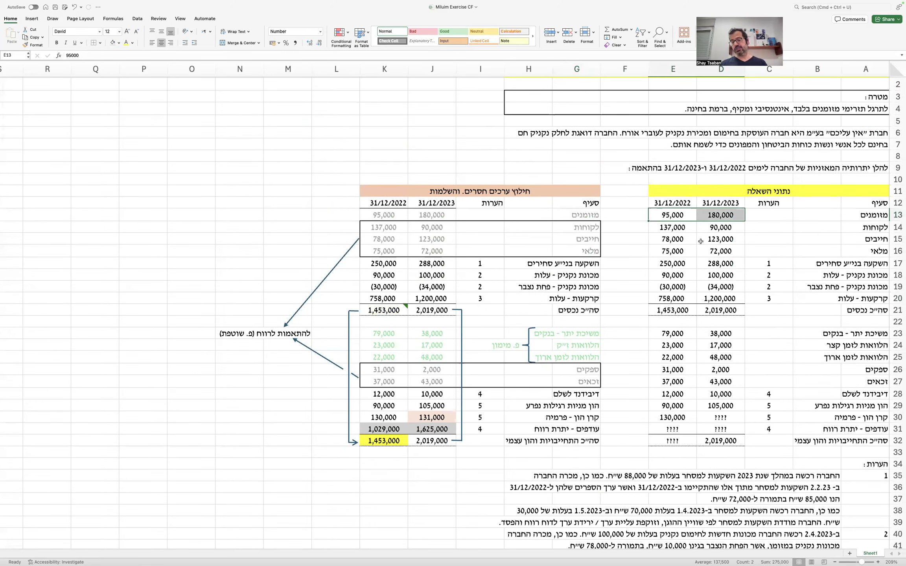
pyautogui.scroll(-17, 651, 303)
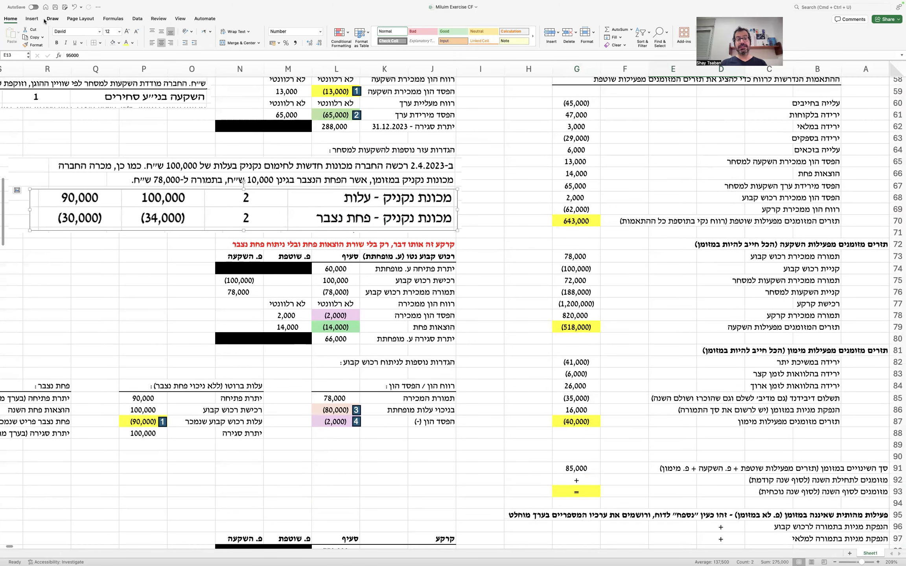
# Step: Draw a bracket beside column G from about 0.34" wide straight lines at G70, G79 and G87, joined by a vertical line
pyautogui.click(32, 18)
pyautogui.click(123, 32)
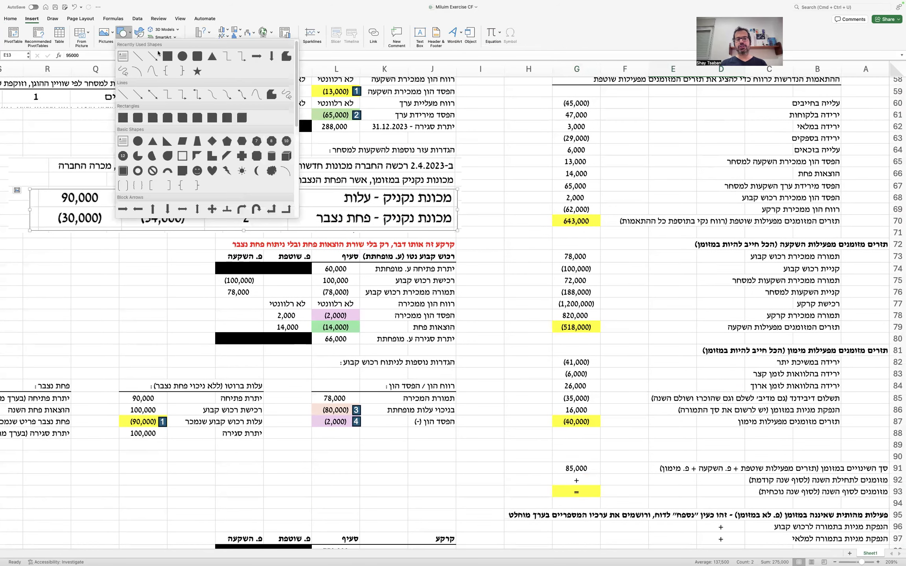
pyautogui.click(138, 56)
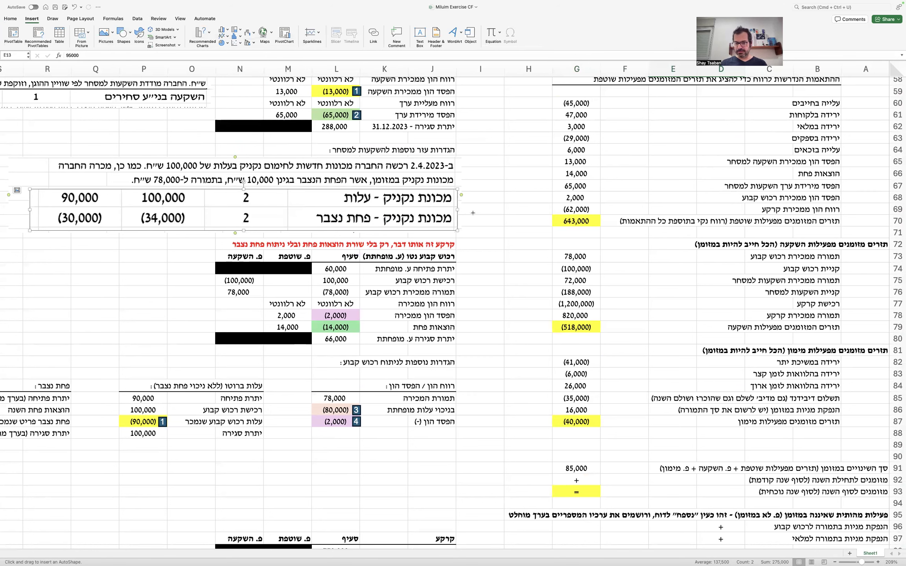
pyautogui.moveTo(561, 221)
pyautogui.mouseDown()
pyautogui.moveTo(543, 221)
pyautogui.moveTo(555, 276)
pyautogui.moveTo(552, 421)
pyautogui.mouseUp()
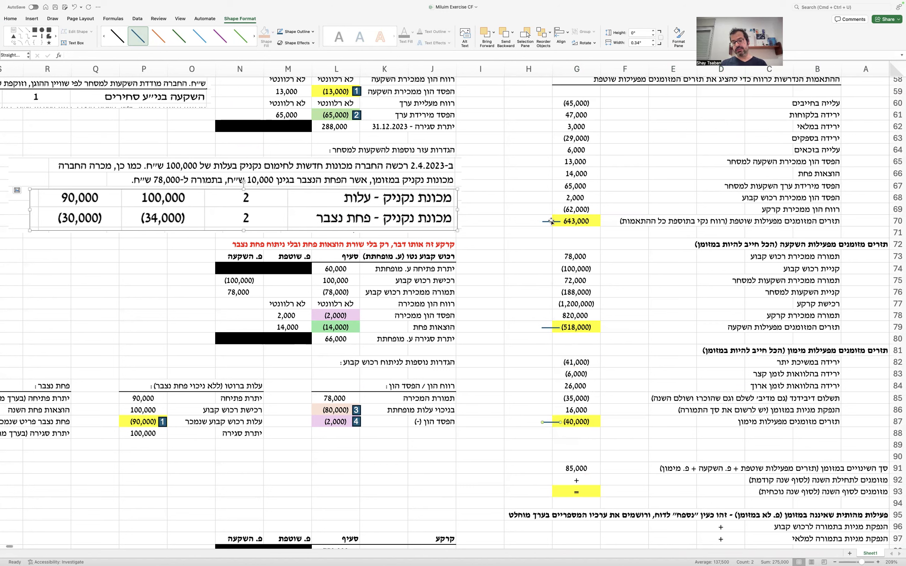
pyautogui.moveTo(552, 223); pyautogui.dragTo(542, 423)
pyautogui.click(525, 455)
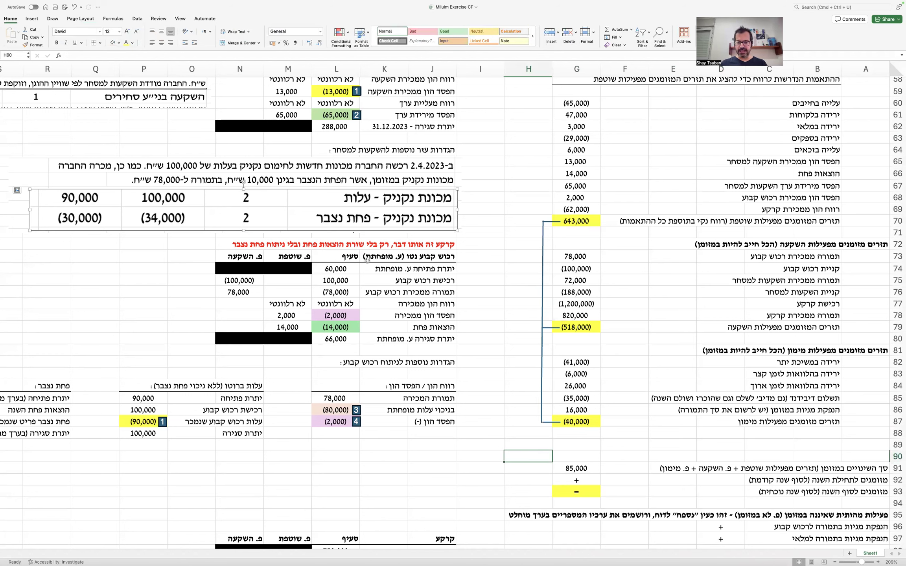
pyautogui.click(541, 358)
pyautogui.press('Escape')
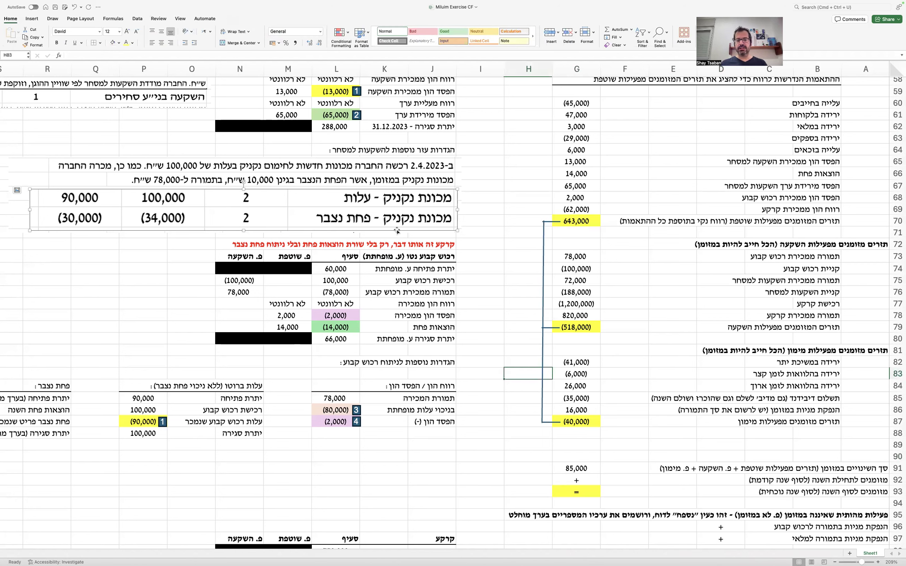
# Step: Draw a curve about 0.83" high and 0.81" wide from the bracket's lower end to the net cash change in G91
pyautogui.click(31, 18)
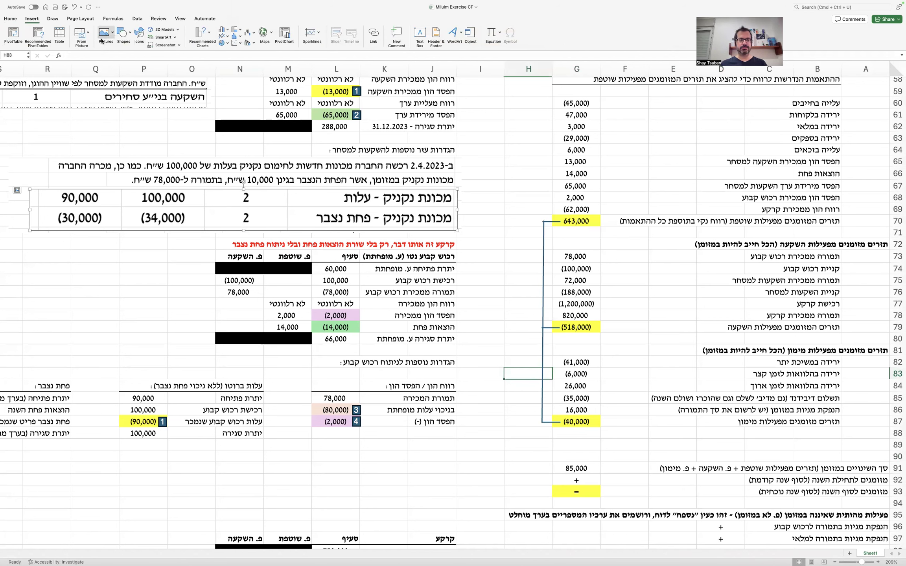
pyautogui.click(124, 33)
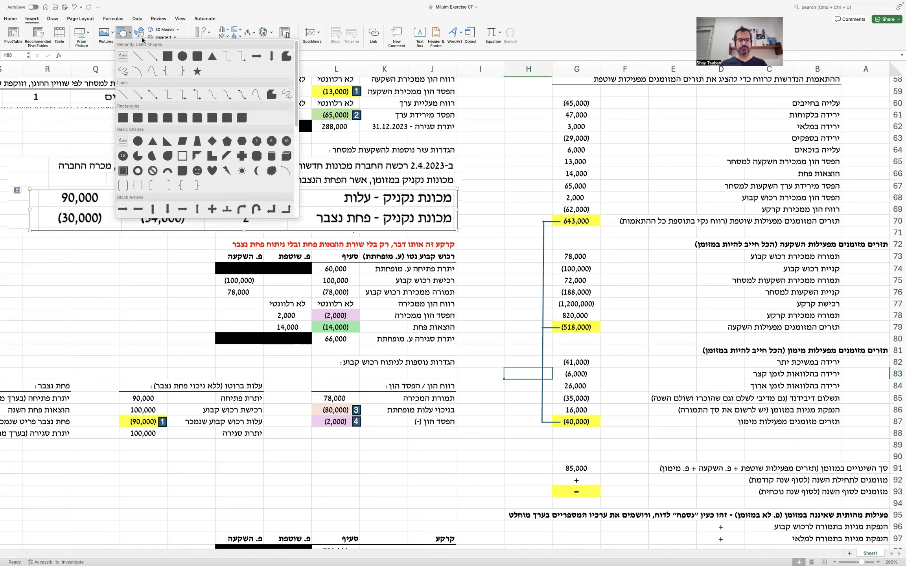
pyautogui.click(152, 70)
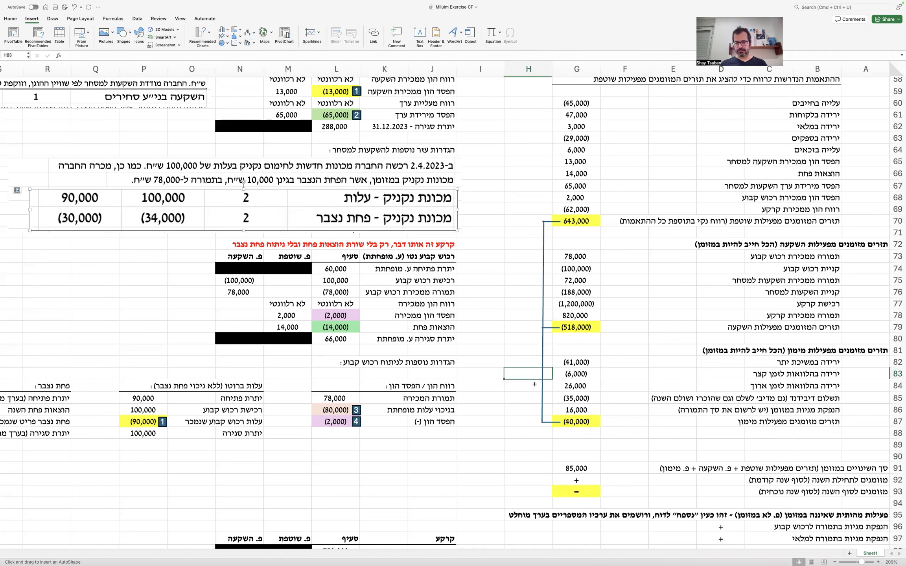
pyautogui.moveTo(539, 425)
pyautogui.mouseDown()
pyautogui.moveTo(522, 449)
pyautogui.moveTo(563, 469)
pyautogui.mouseUp()
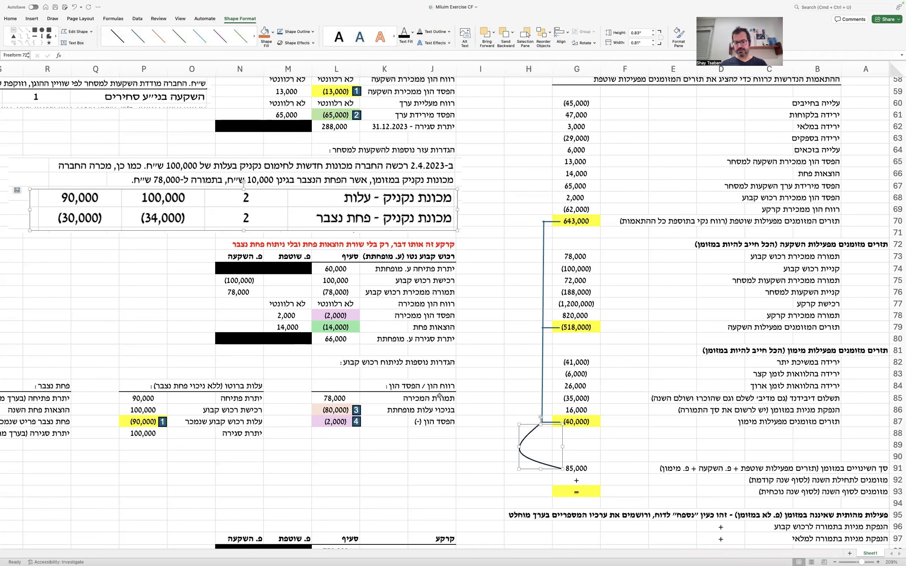
# Step: Add an arrowhead to the end of the curve that points at the net cash change in G91
pyautogui.click(313, 32)
pyautogui.moveTo(310, 189)
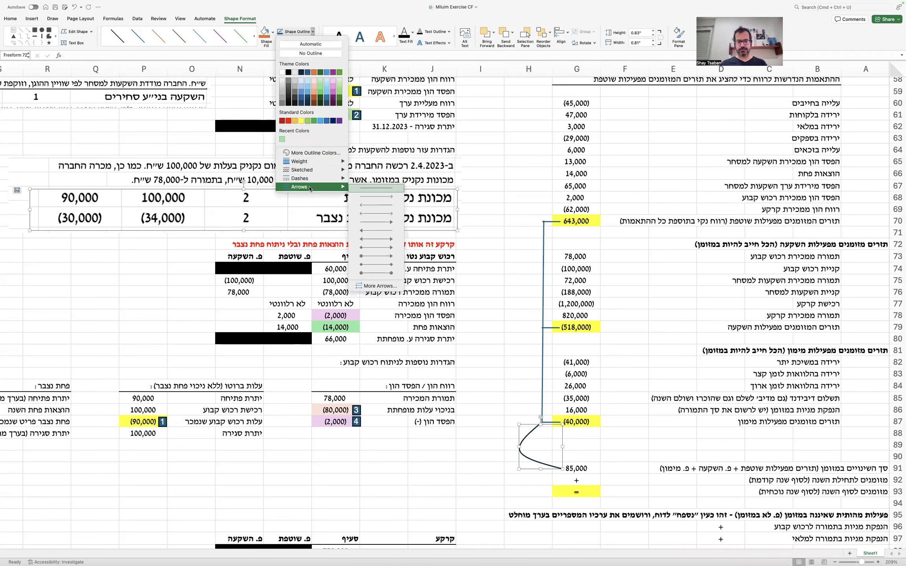
pyautogui.click(376, 197)
pyautogui.click(494, 271)
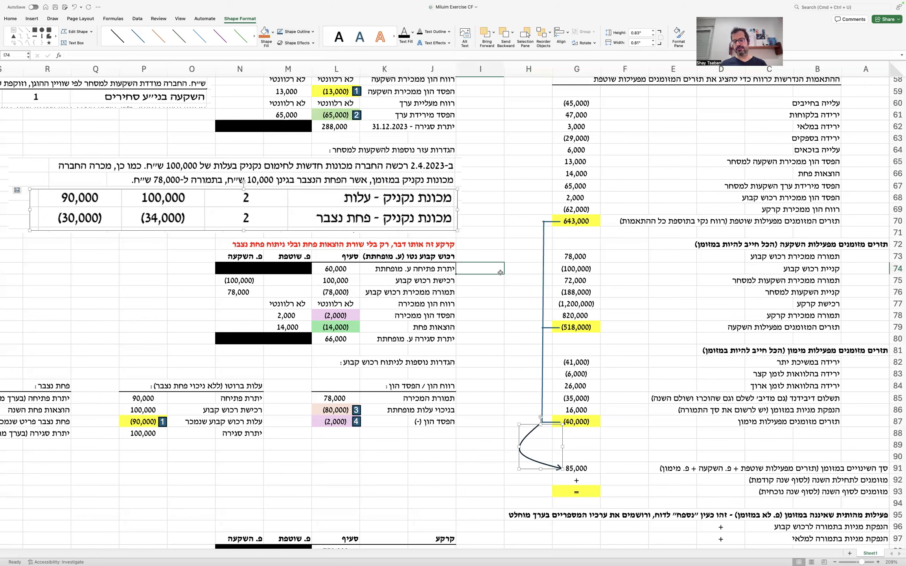
# Step: Link the opening cash balance in G92 to the 31/12/2022 cash figure with =E13
pyautogui.click(565, 480)
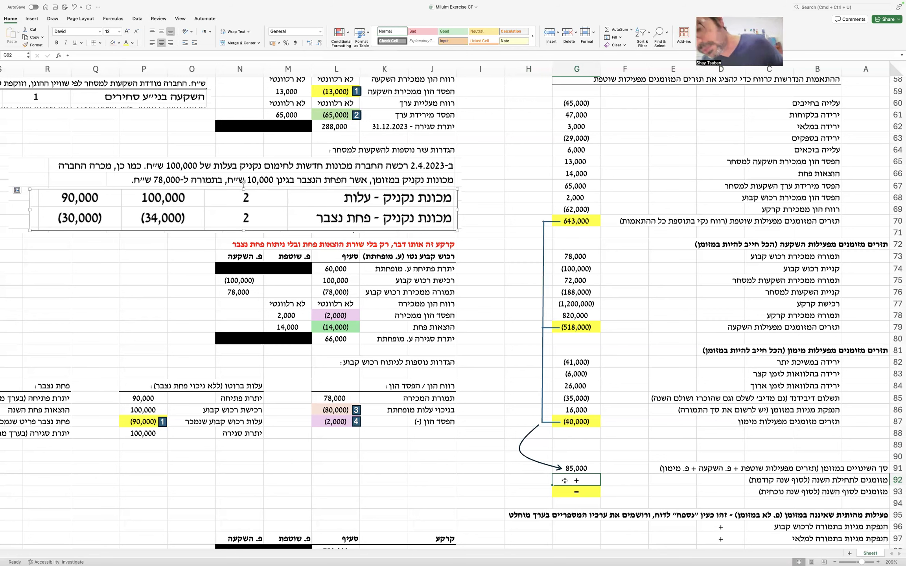
pyautogui.write('=')
pyautogui.scroll(20, 673, 258)
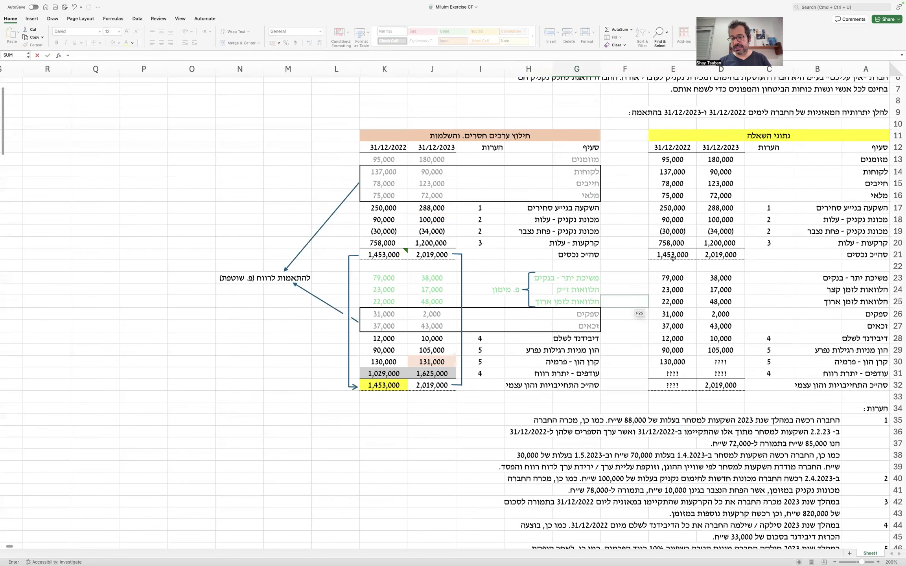
pyautogui.click(676, 161)
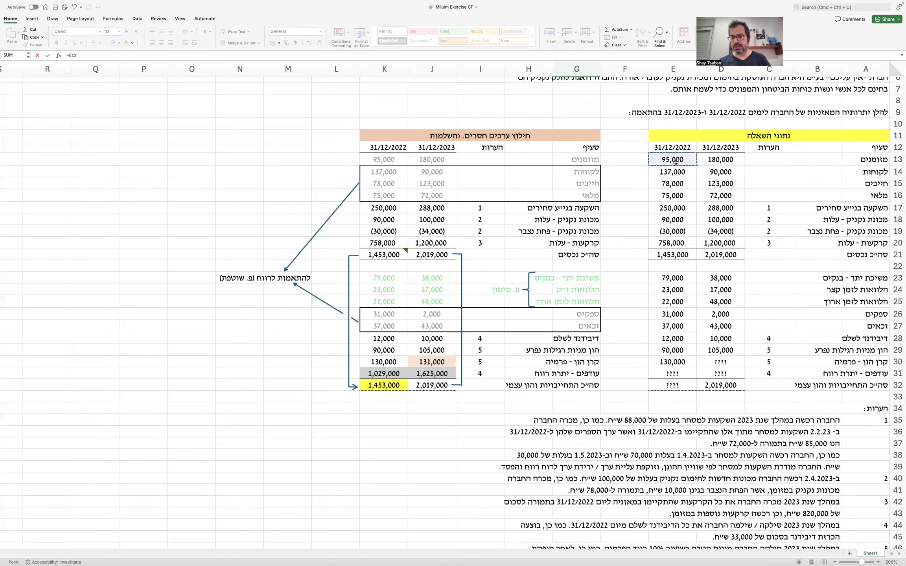
pyautogui.press('Return')
# Step: Link the closing cash balance in G93 to the 31/12/2023 cash figure with =D13
pyautogui.scroll(-2, 666, 181)
pyautogui.write('=')
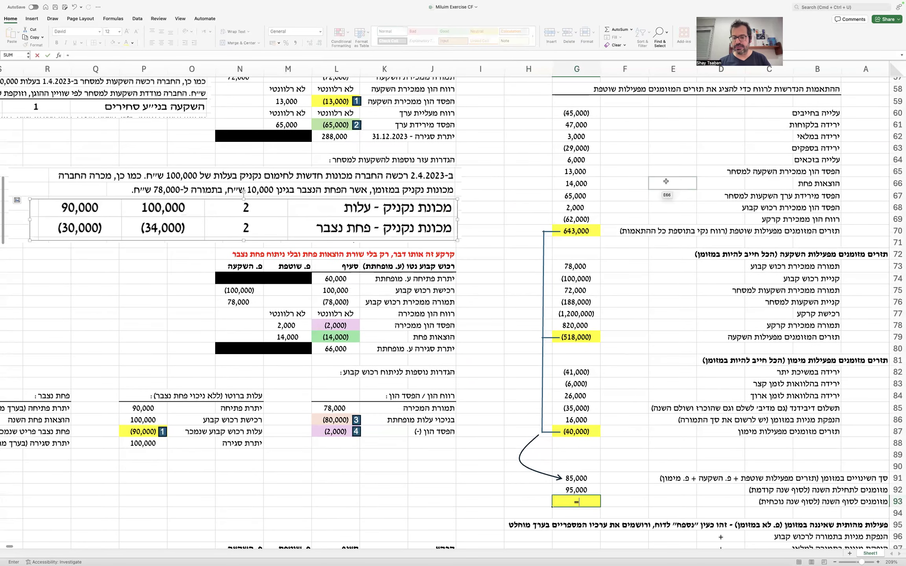
pyautogui.scroll(20, 666, 181)
pyautogui.click(713, 222)
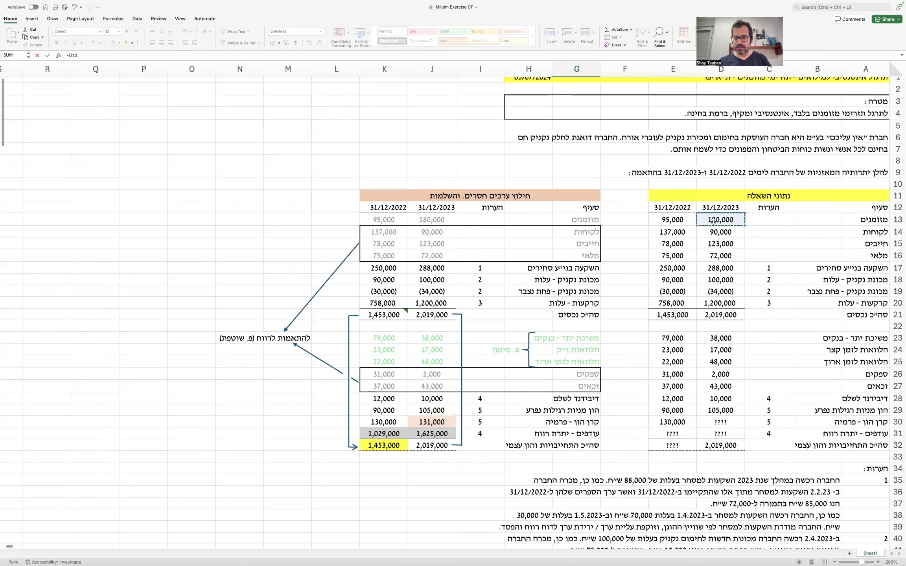
pyautogui.scroll(-20, 713, 222)
pyautogui.press('Return')
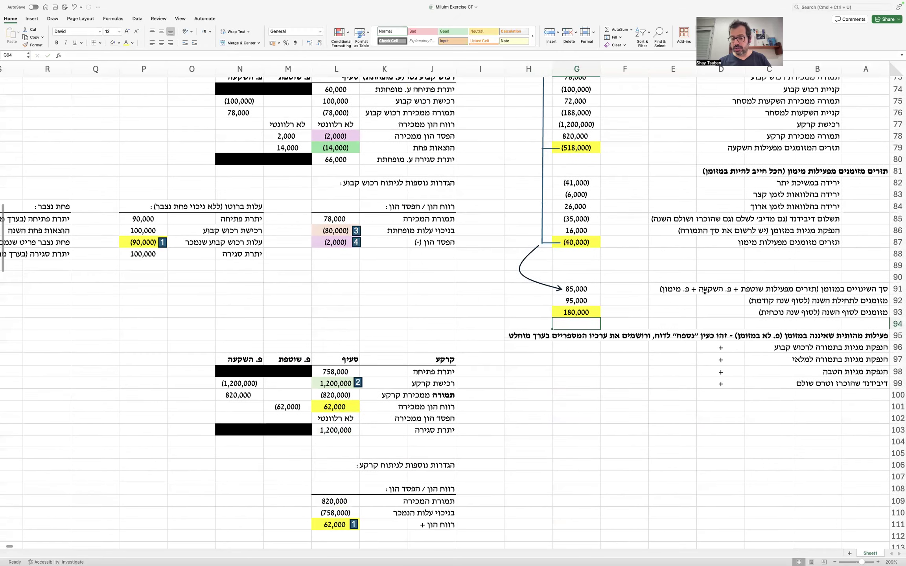
# Step: Clear the two share-issue lines for fixed assets and inventory in rows 96–97, and move the bonus share and unpaid dividend lines up into their place
pyautogui.click(719, 348)
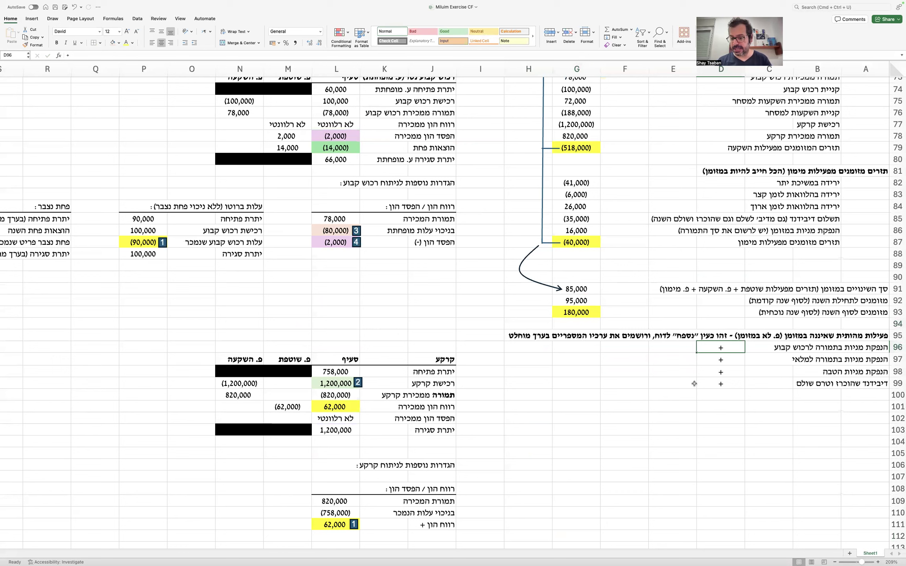
pyautogui.moveTo(862, 347); pyautogui.dragTo(680, 347)
pyautogui.hotkey('shift', 'Down')
pyautogui.press('Delete')
pyautogui.moveTo(861, 370); pyautogui.dragTo(704, 384)
pyautogui.moveTo(784, 363); pyautogui.dragTo(782, 339)
# Step: Link the bonus share issue in D96 to its non-cash amount in the share capital workings with =N135
pyautogui.click(719, 347)
pyautogui.write('=')
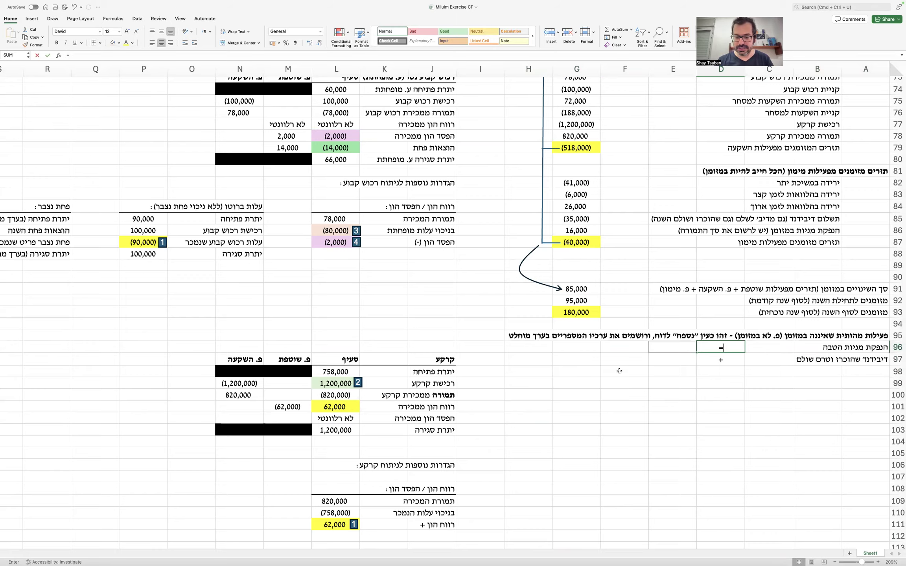
pyautogui.scroll(-15, 519, 382)
pyautogui.hscroll(-3, 519, 381)
pyautogui.scroll(-2, 519, 385)
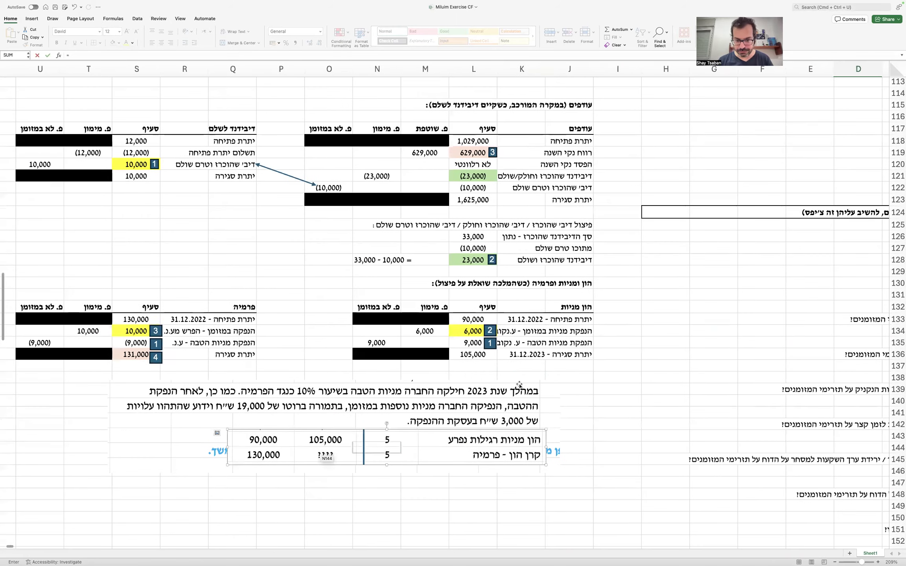
pyautogui.click(398, 339)
pyautogui.press('Return')
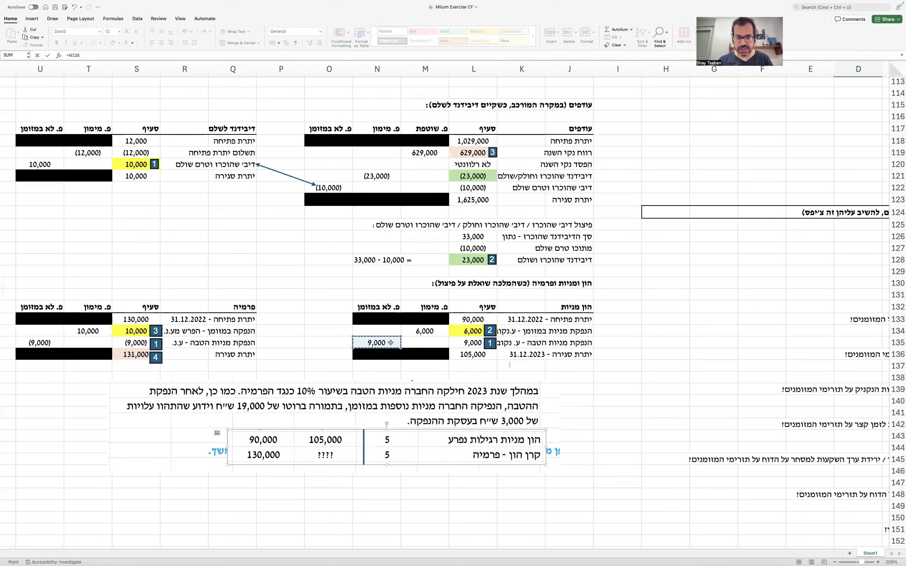
# Step: Link the declared but unpaid dividend in D97 to its non-cash amount in the dividend workings with =U120
pyautogui.scroll(10, 398, 339)
pyautogui.hscroll(2, 398, 339)
pyautogui.write('+')
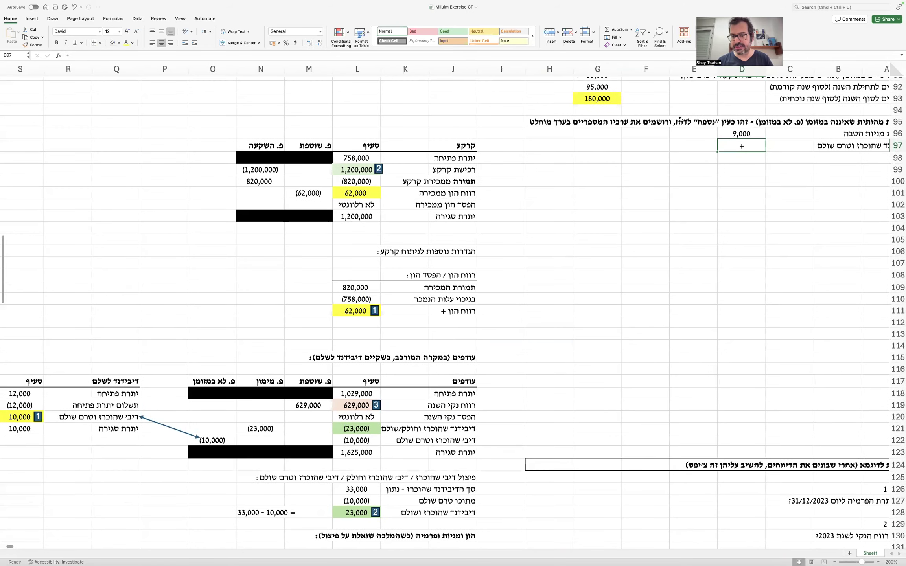
pyautogui.write('=')
pyautogui.scroll(-4, 613, 219)
pyautogui.hscroll(-3, 614, 219)
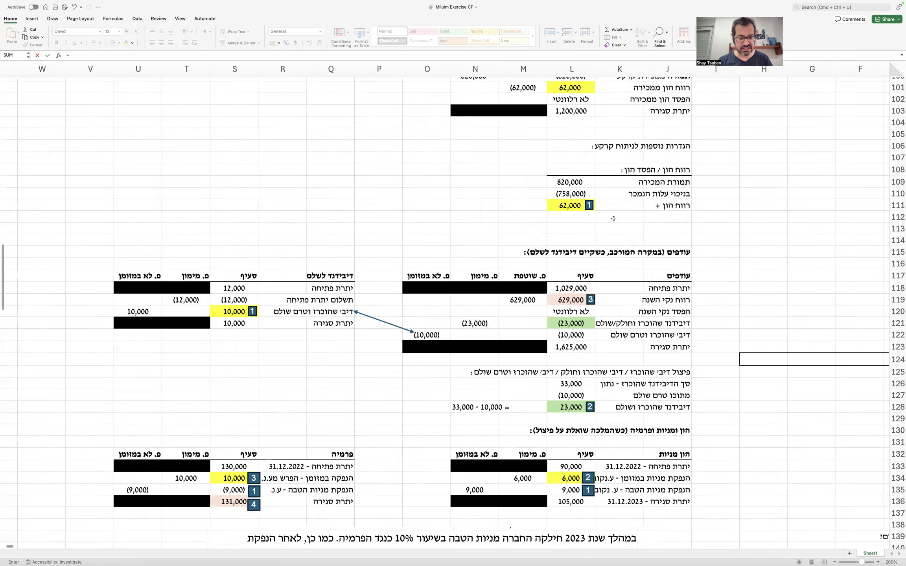
pyautogui.click(175, 271)
pyautogui.press('Return')
# Step: Delete the pasted note pictures covering the fixed asset excerpt above row 72 and the share capital excerpt below the premium workings
pyautogui.scroll(12, 189, 271)
pyautogui.hscroll(3, 188, 271)
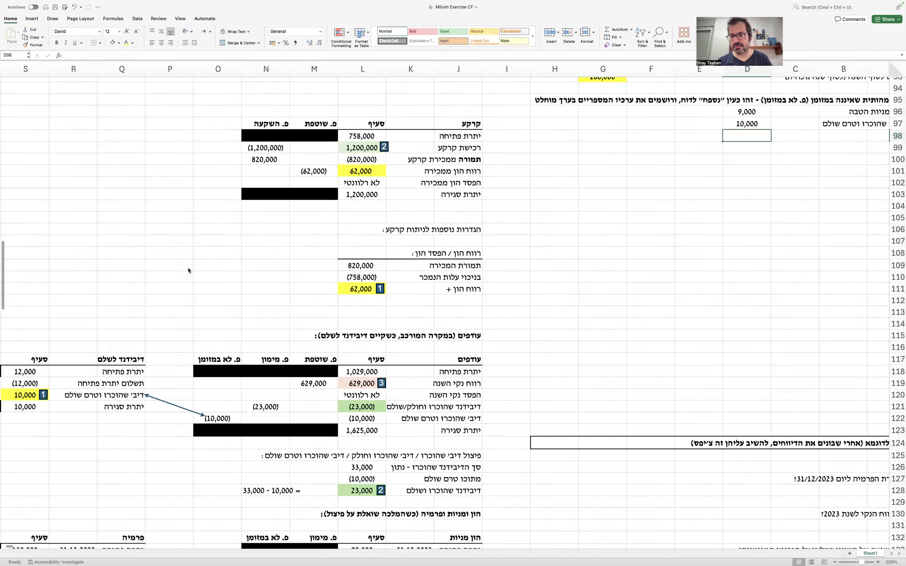
pyautogui.scroll(-5, 188, 271)
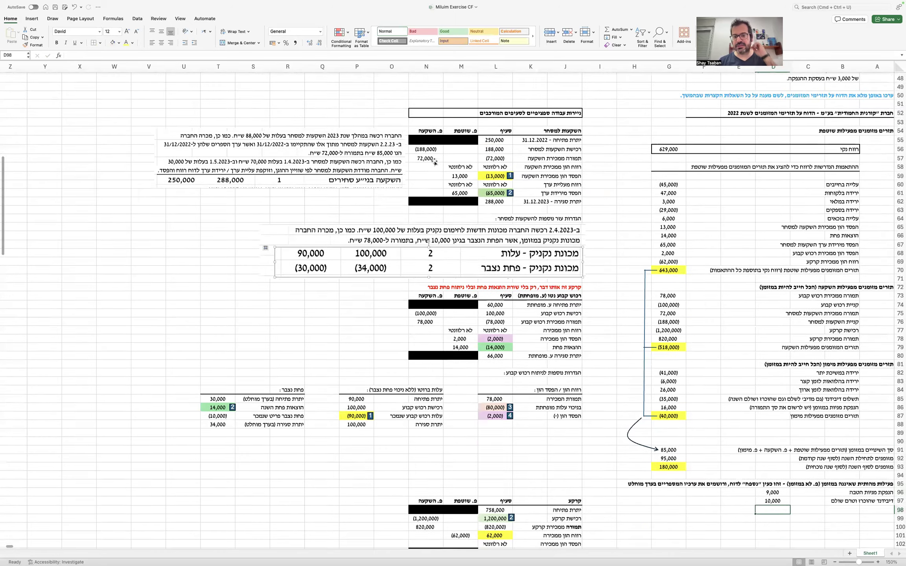
pyautogui.scroll(5, 435, 162)
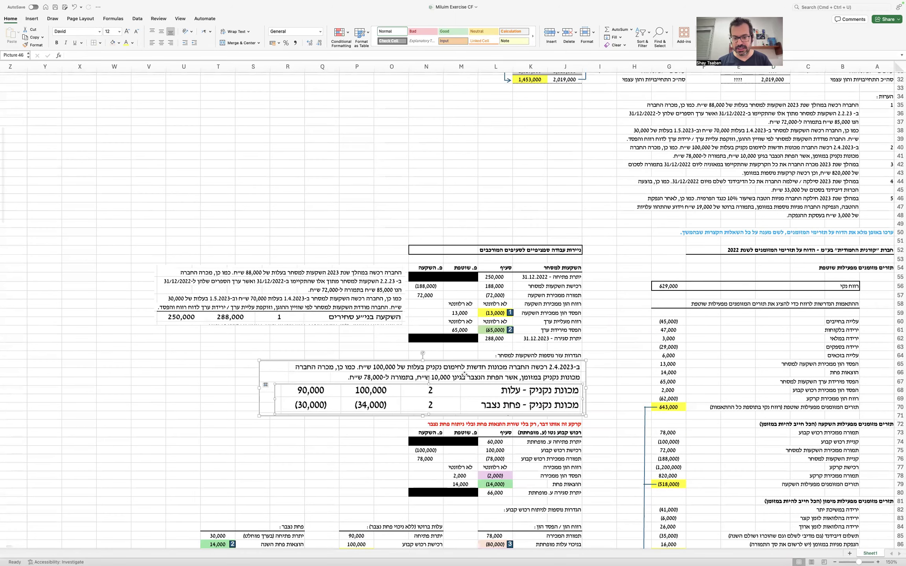
pyautogui.press('Delete')
pyautogui.scroll(1, 497, 367)
pyautogui.scroll(-20, 497, 368)
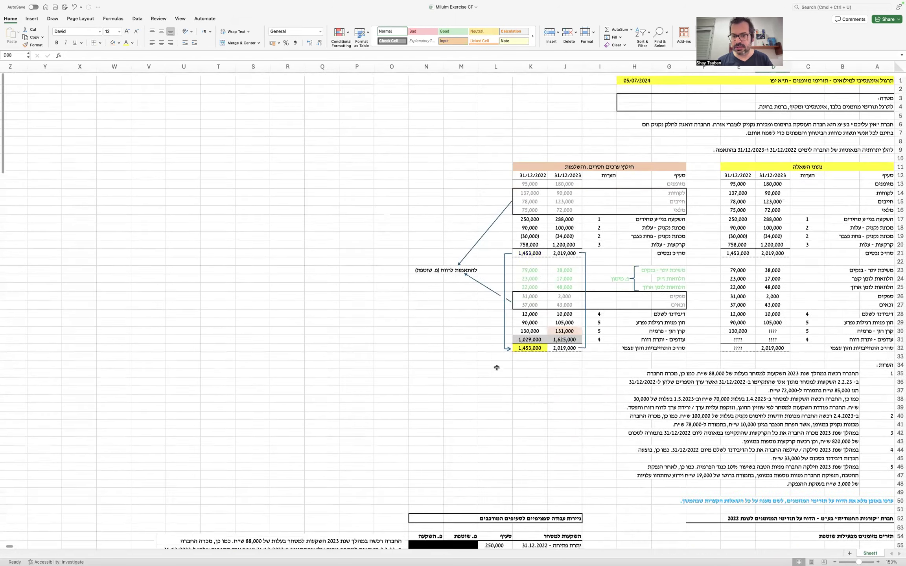
pyautogui.scroll(-5, 497, 367)
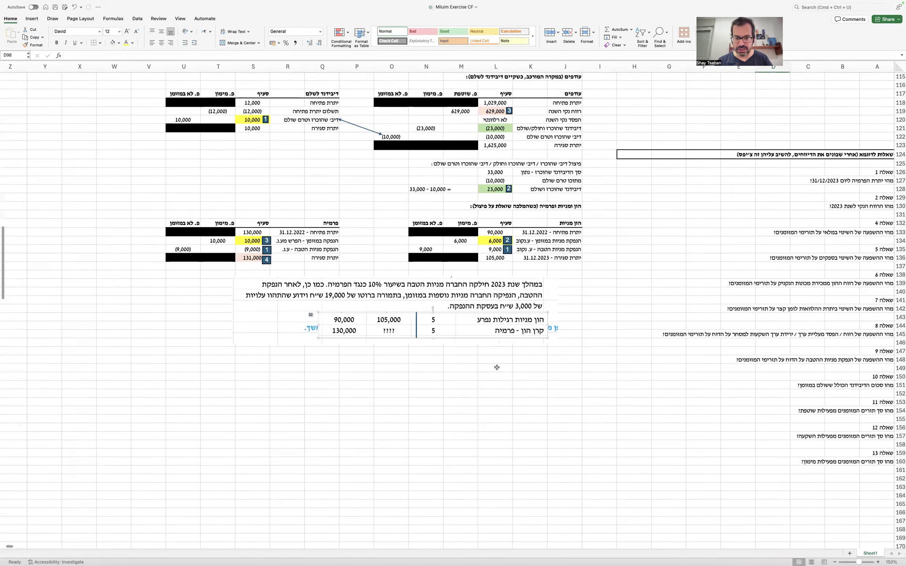
pyautogui.click(543, 295)
pyautogui.press('Delete')
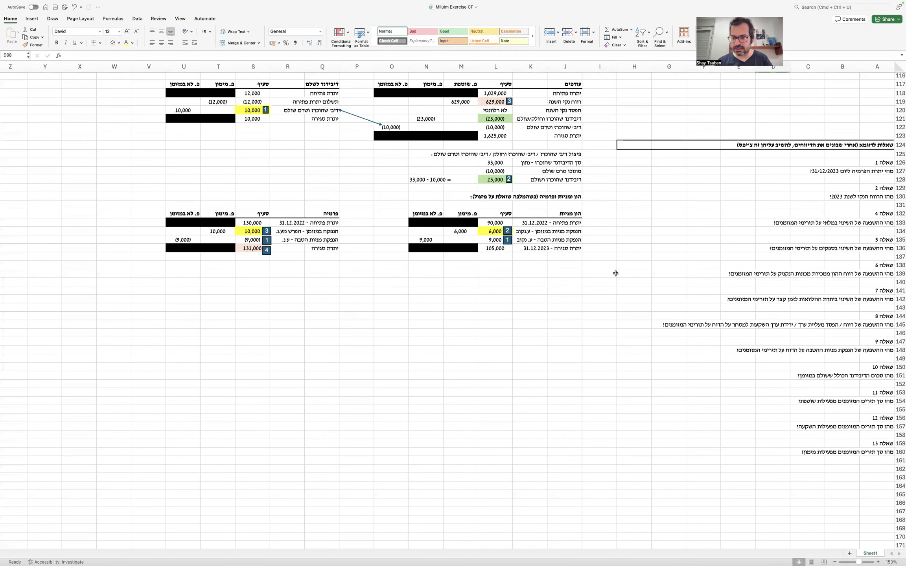
pyautogui.scroll(18, 616, 273)
pyautogui.scroll(14, 616, 273)
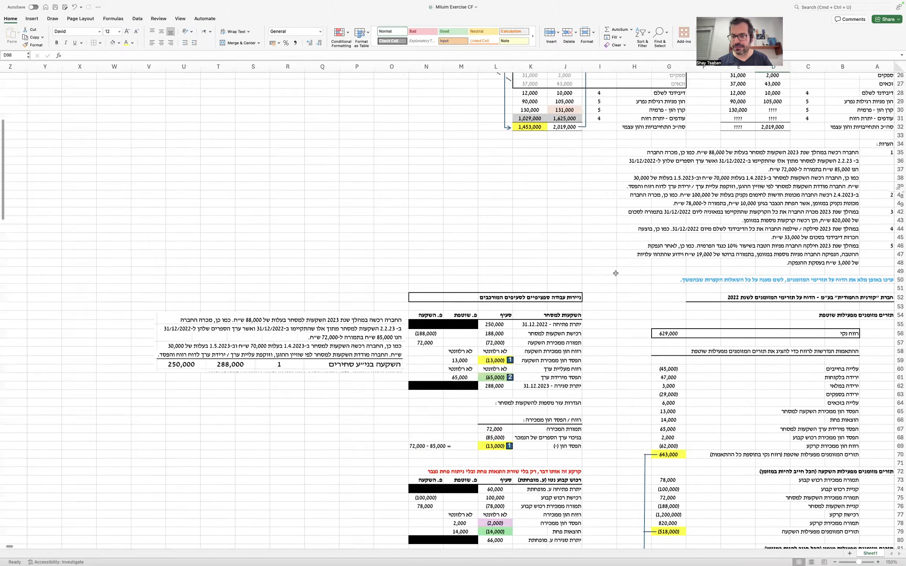
pyautogui.scroll(-12, 616, 273)
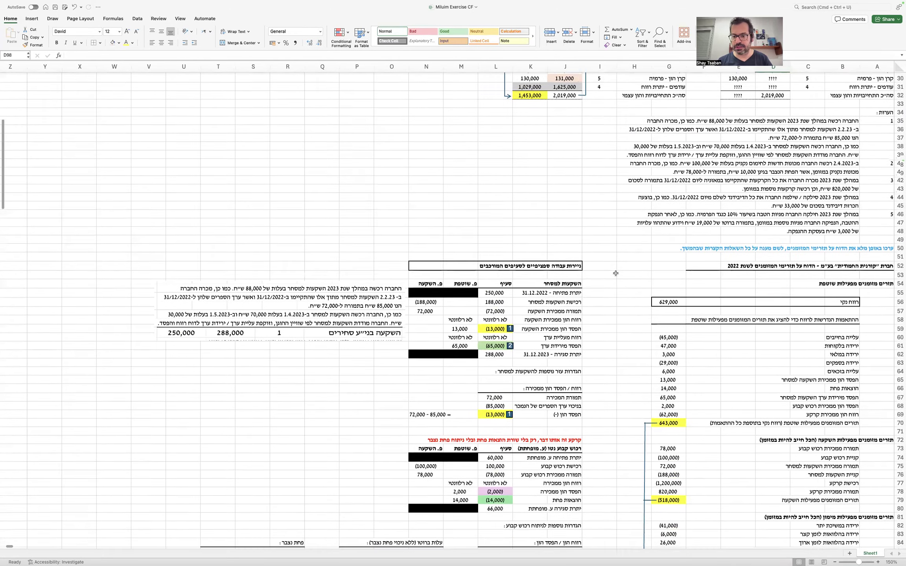
pyautogui.scroll(5, 616, 273)
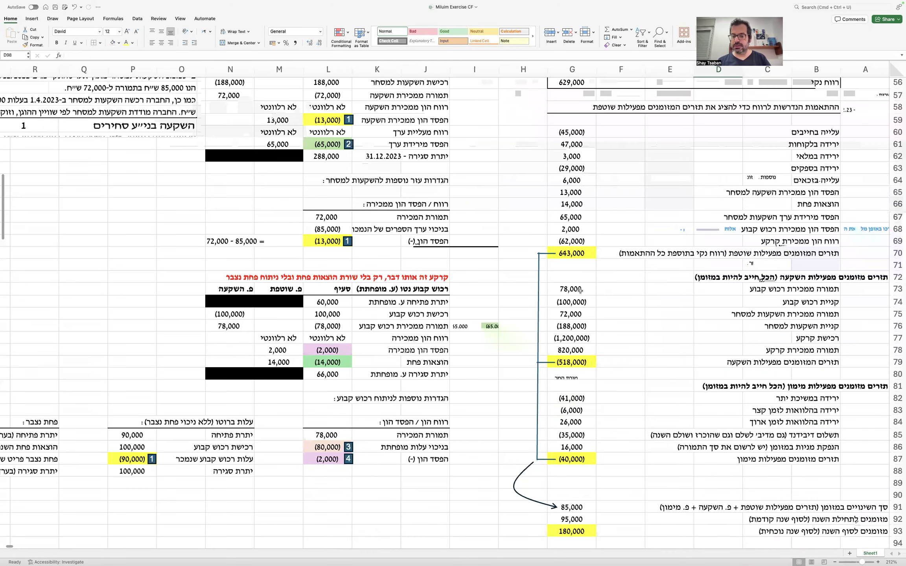